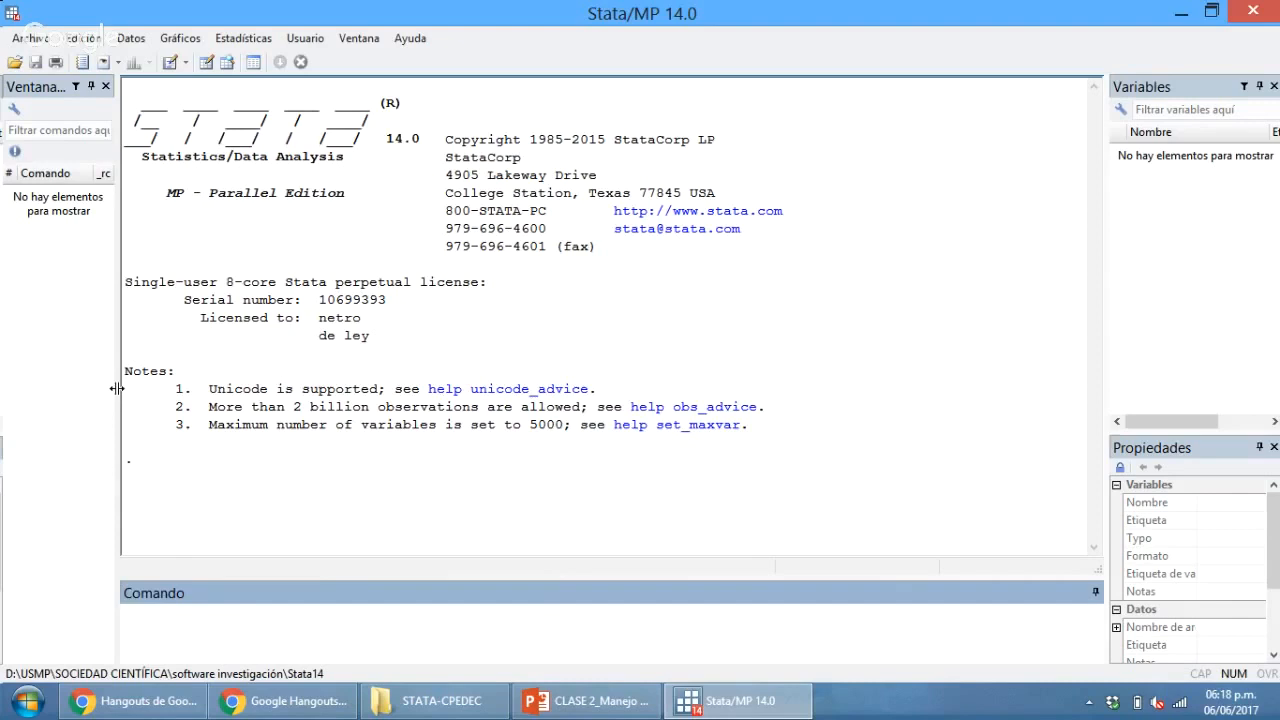
# Widen the command history and variables panes, and make the command line ready for input.
pyautogui.moveTo(117, 388); pyautogui.dragTo(150, 388)
pyautogui.moveTo(1104, 397); pyautogui.dragTo(987, 397)
pyautogui.click(639, 616)
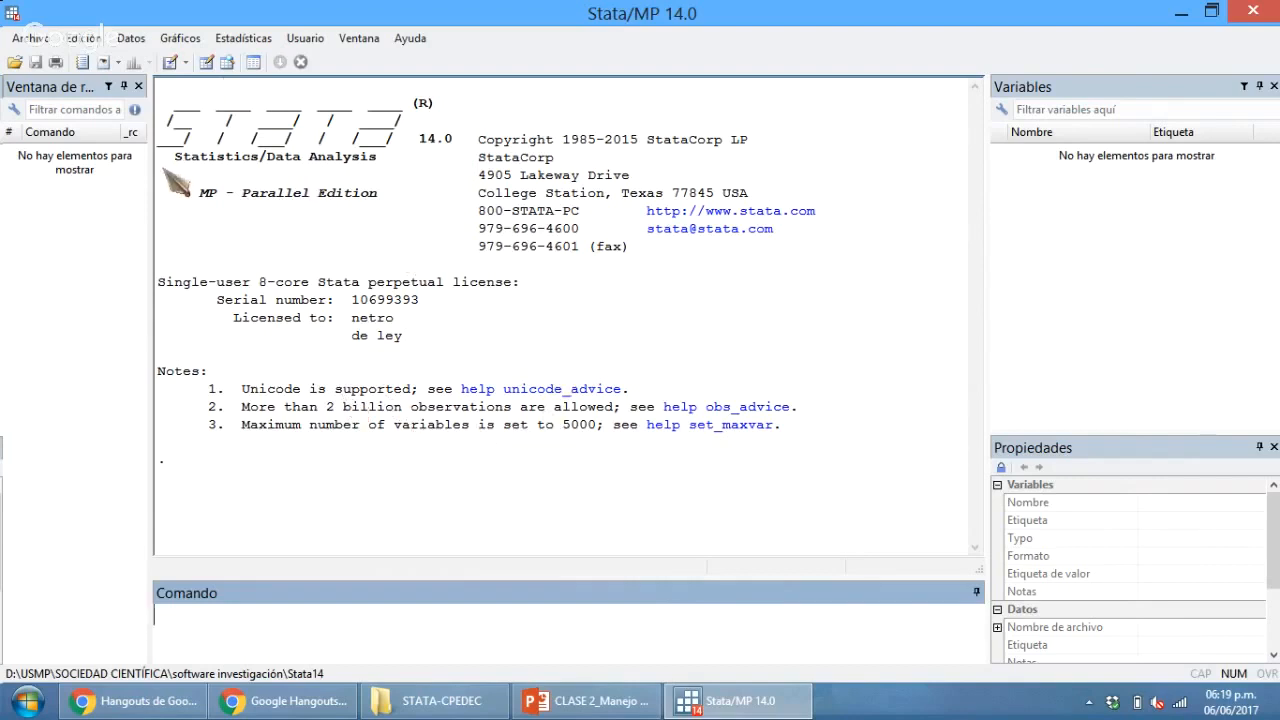
# Start a formatted log file named CURSOST.smcl on the Desktop.
pyautogui.click(84, 68)
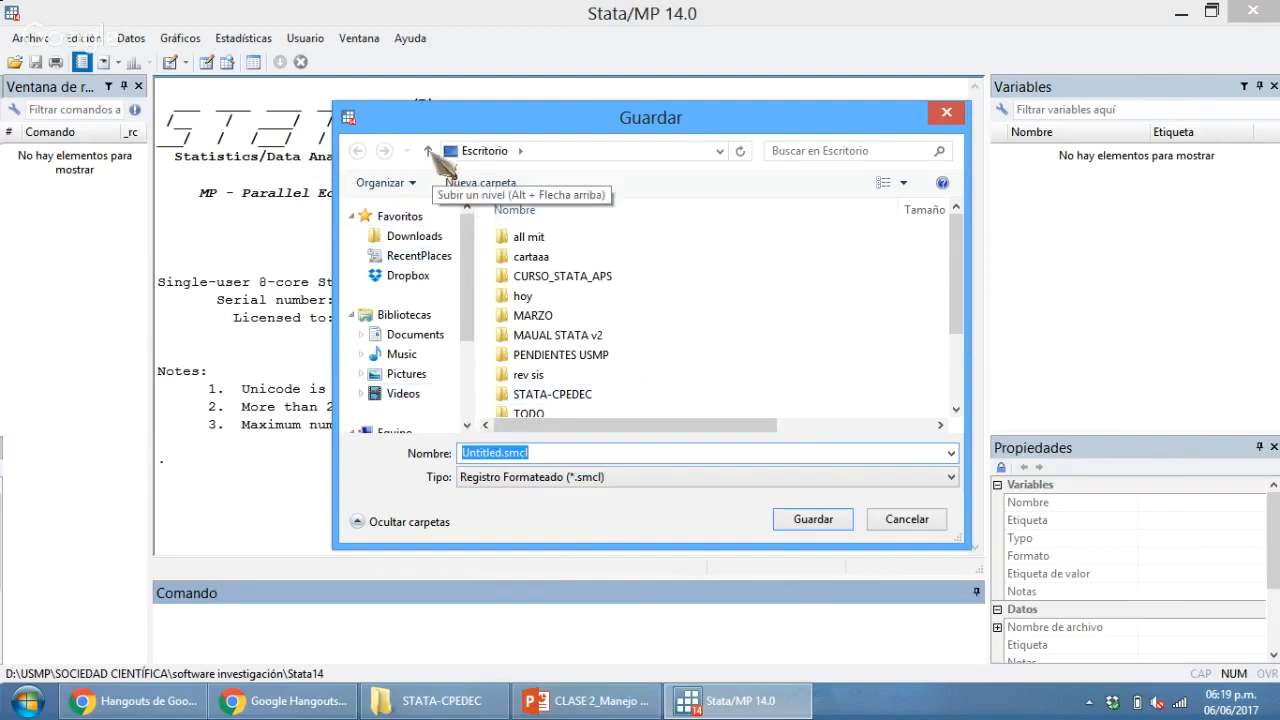
pyautogui.click(500, 452)
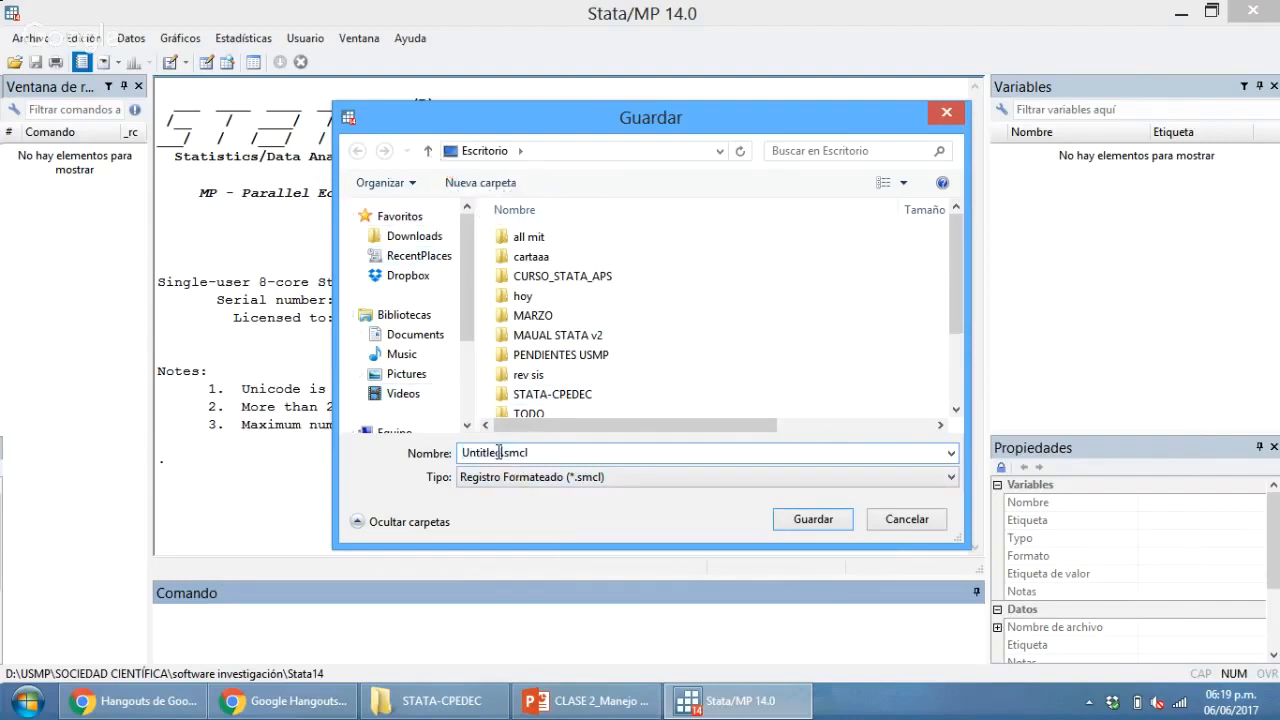
pyautogui.press('BackSpace')
pyautogui.press('BackSpace')
pyautogui.press('BackSpace')
pyautogui.press('BackSpace')
pyautogui.press('BackSpace')
pyautogui.press('BackSpace')
pyautogui.press('BackSpace')
pyautogui.press('BackSpace')
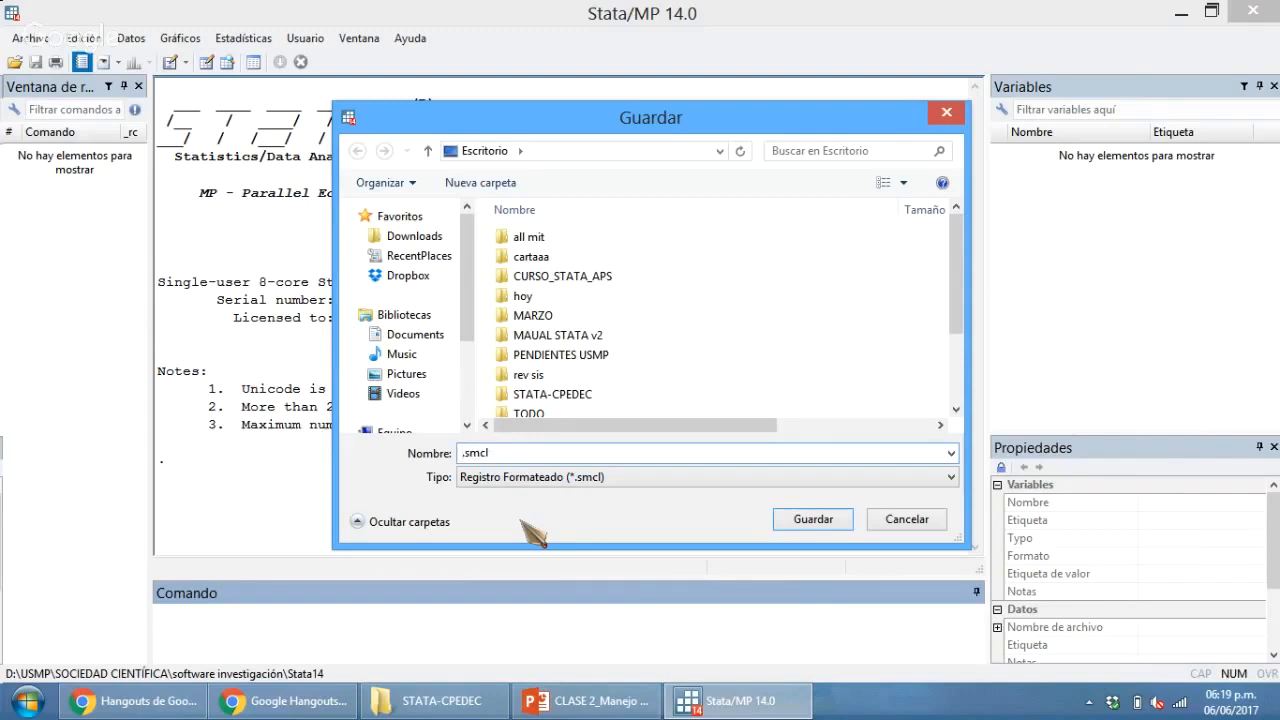
pyautogui.write('CURSO')
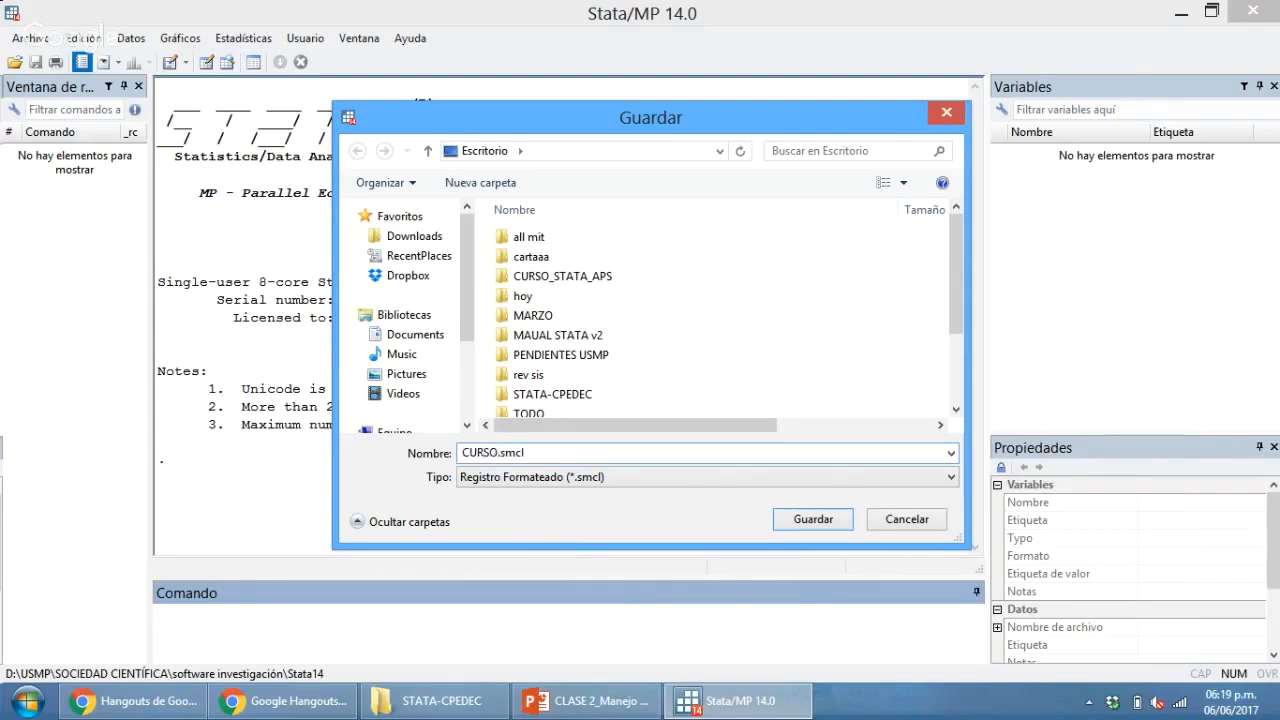
pyautogui.write('ST')
pyautogui.click(812, 520)
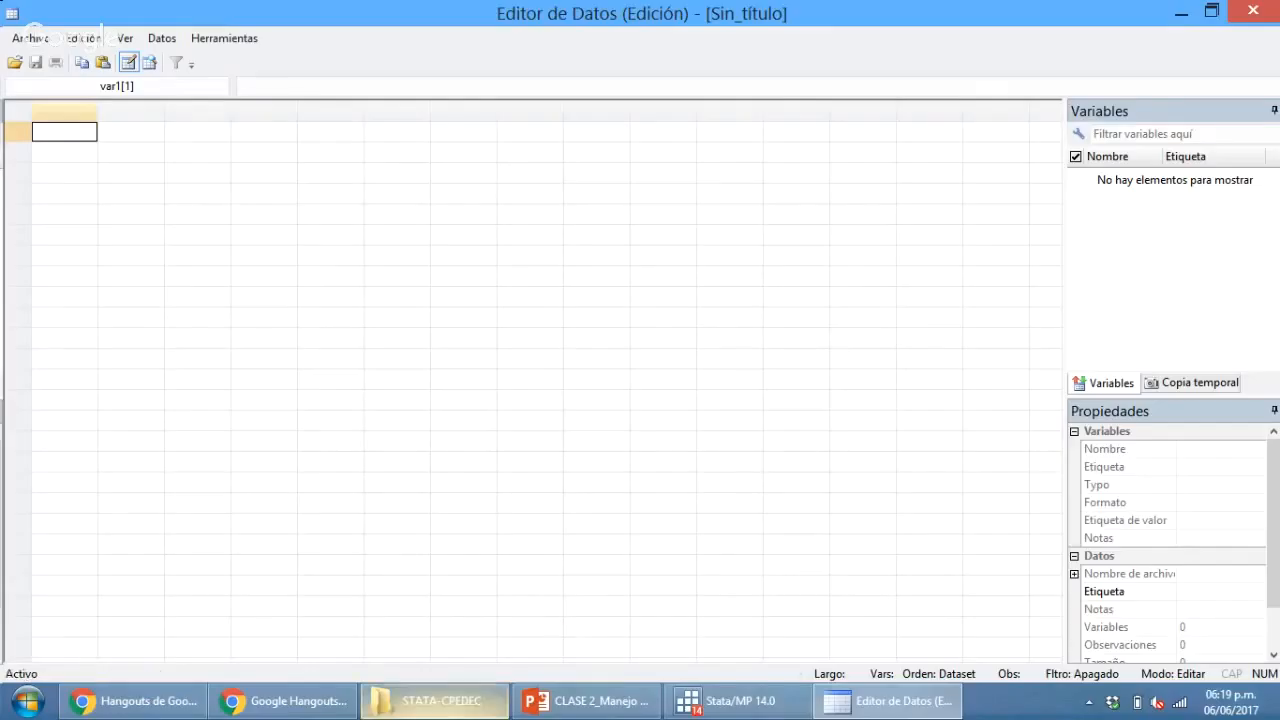
# Open 3. BASE CURSO STATA.xlsx in Excel from the STATA-CPEDEC folder and copy the whole data range of Hoja4, including the header row.
pyautogui.click(420, 705)
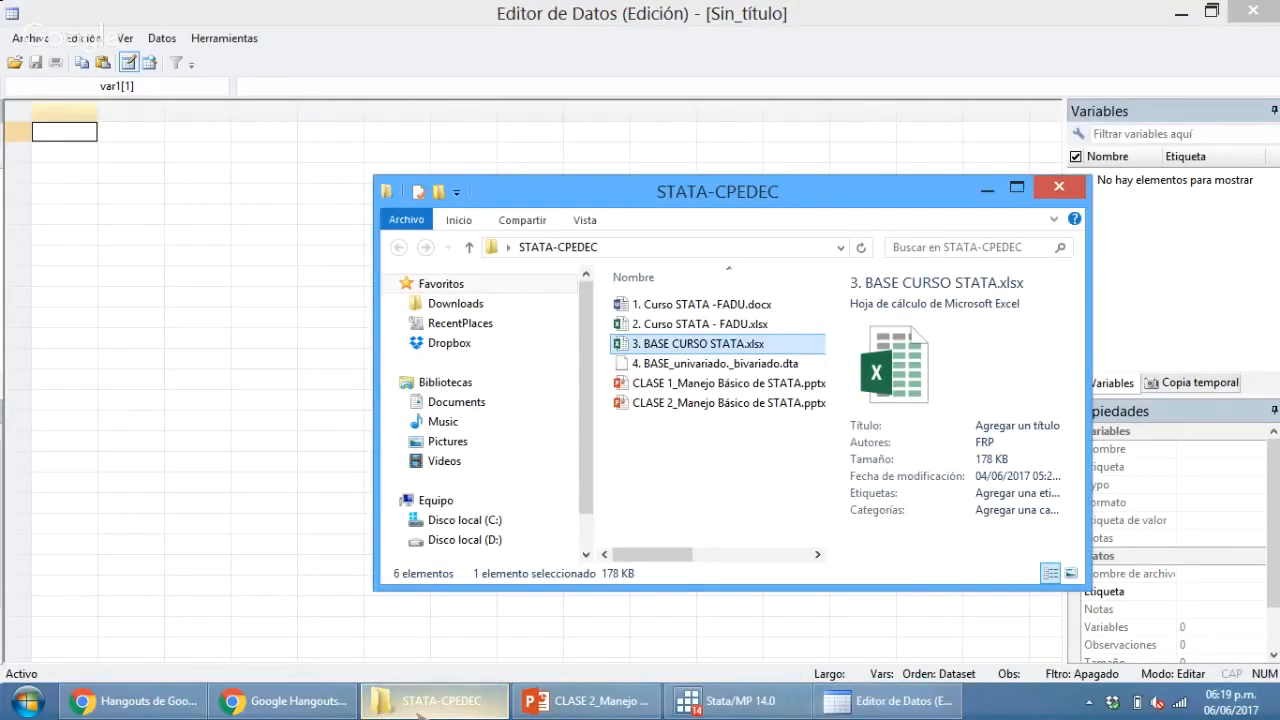
pyautogui.doubleClick(676, 346)
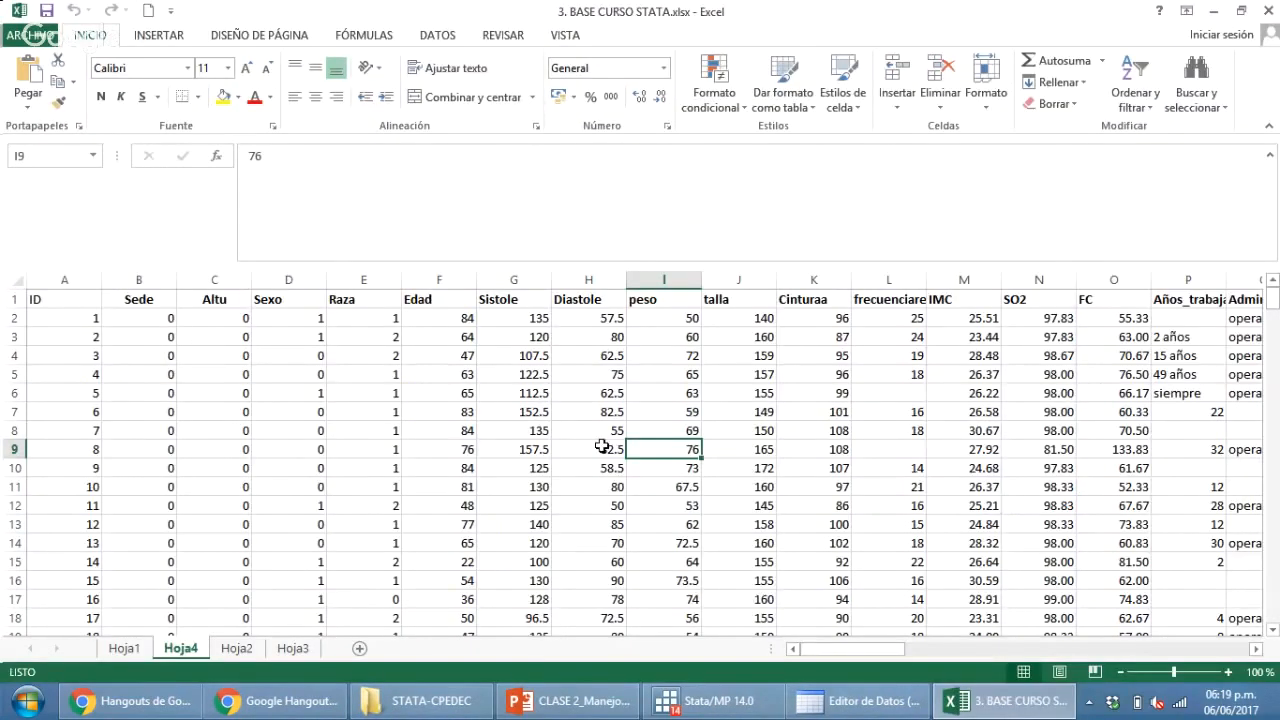
pyautogui.click(36, 298)
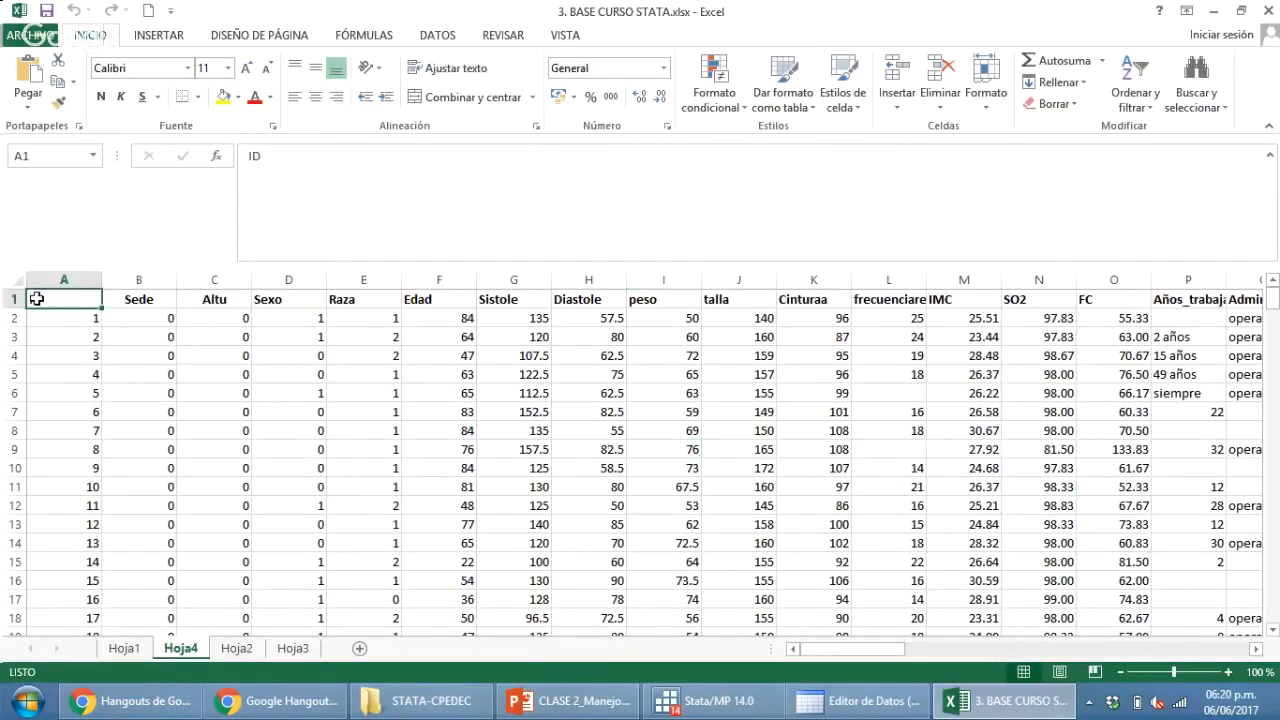
pyautogui.hotkey('ctrl', 'shift', 'End')
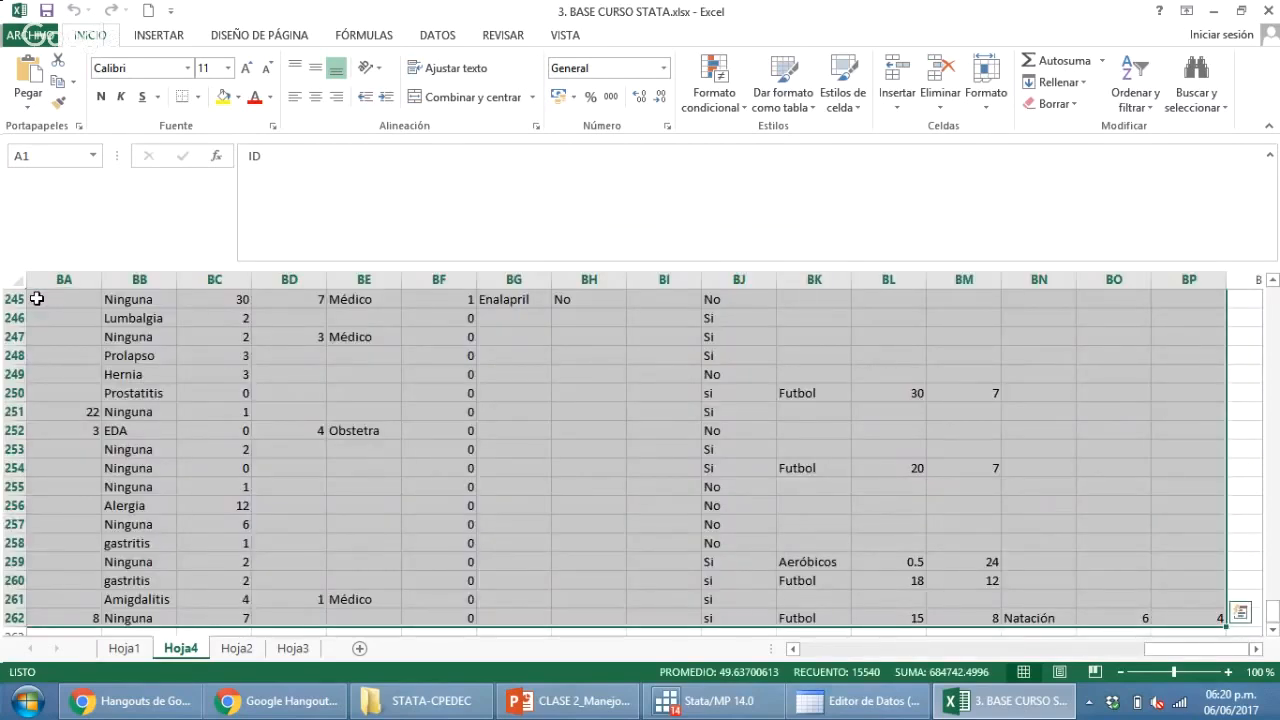
# Paste the copied data with its variable names into Stata's empty Data Editor and return to Stata's main window.
pyautogui.hotkey('alt', 'Tab')
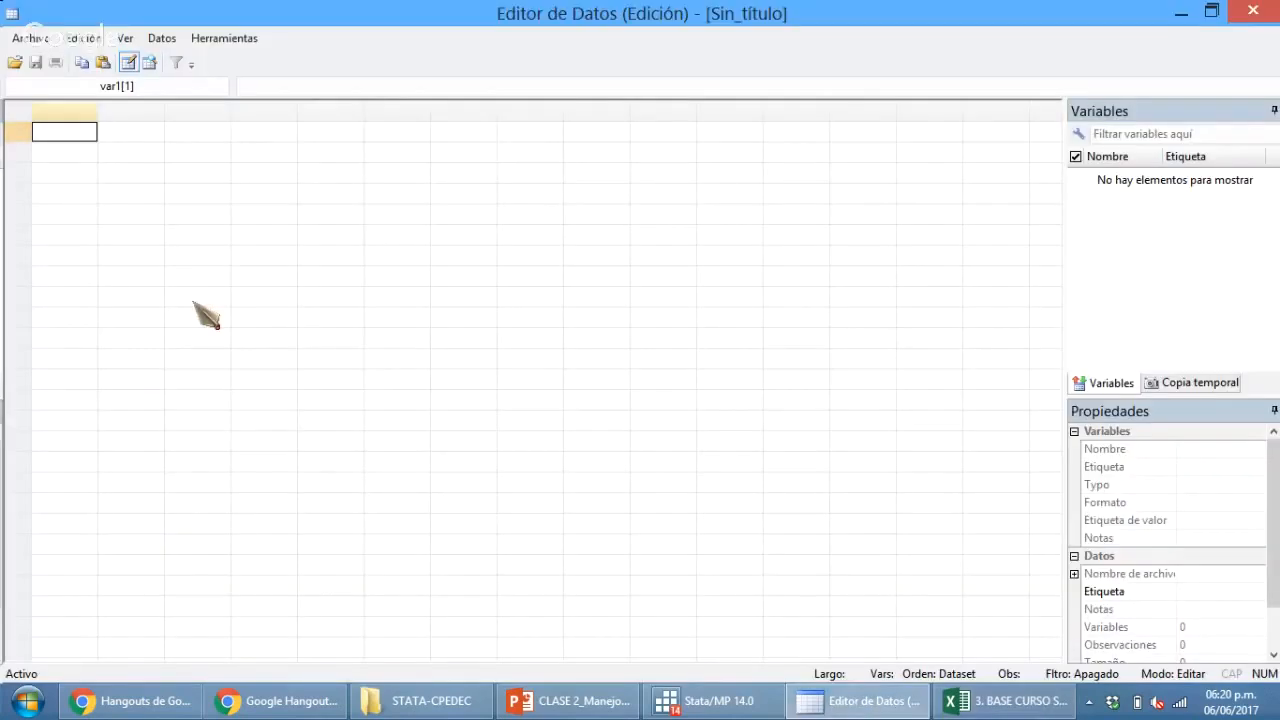
pyautogui.hotkey('ctrl', 'v')
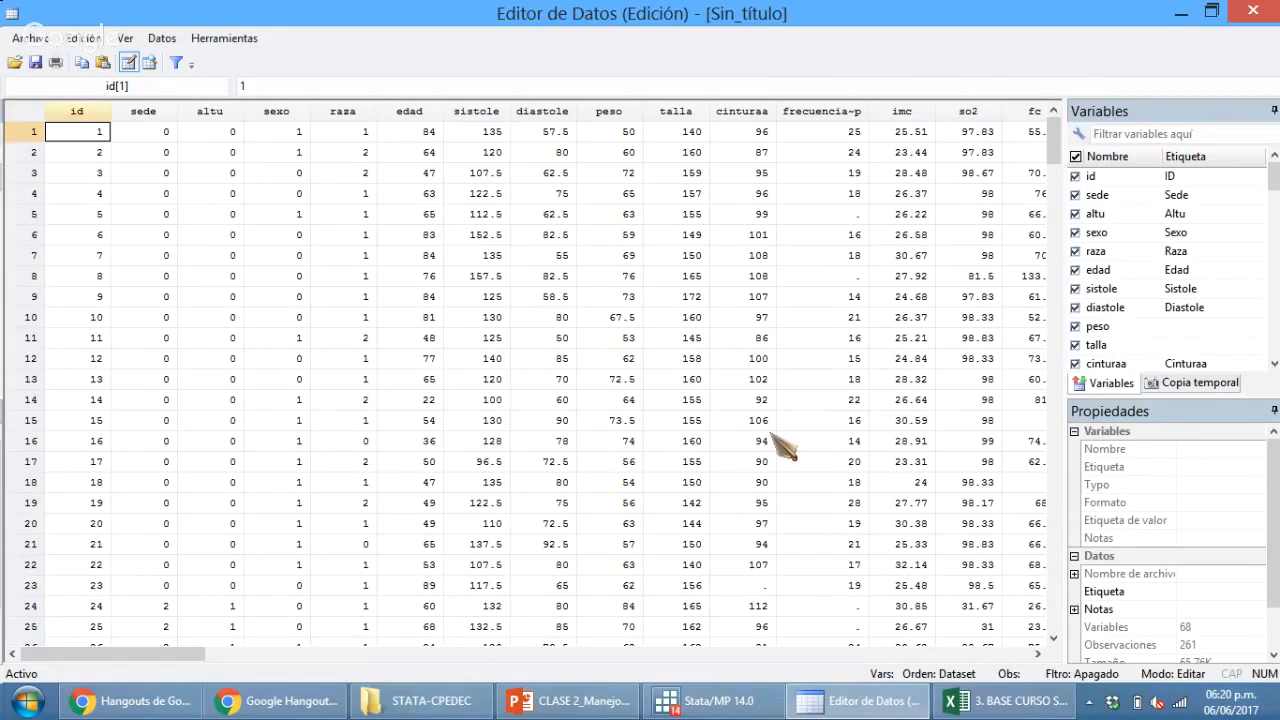
pyautogui.hotkey('alt', 'Tab')
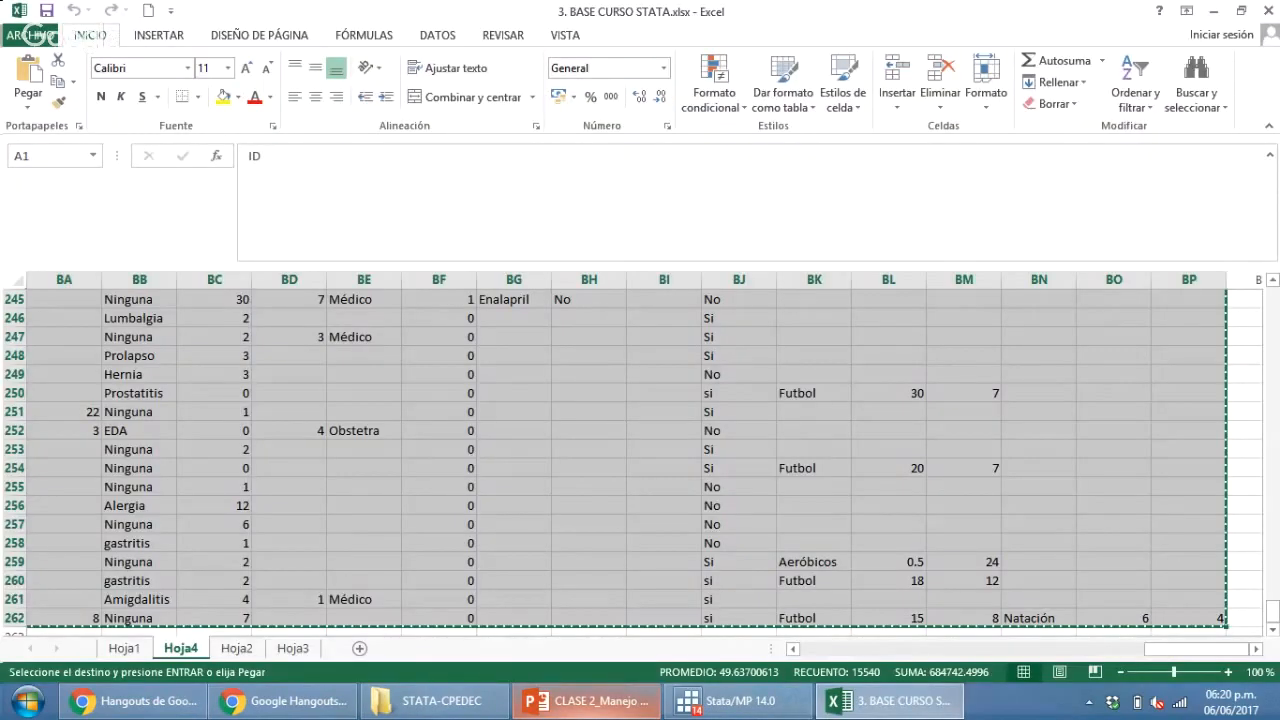
pyautogui.hotkey('alt', 'Tab')
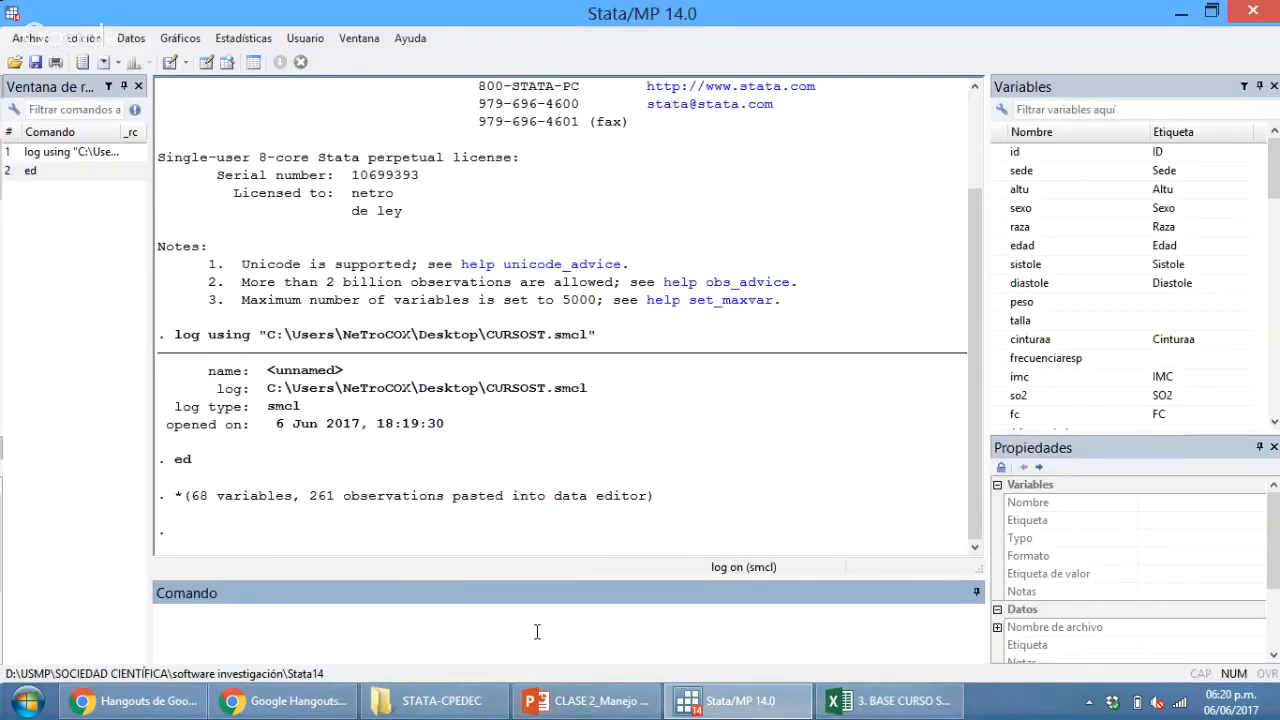
# Run a frequency table of edad and page through the output to its end.
pyautogui.write('tab edad')
pyautogui.press('Return')
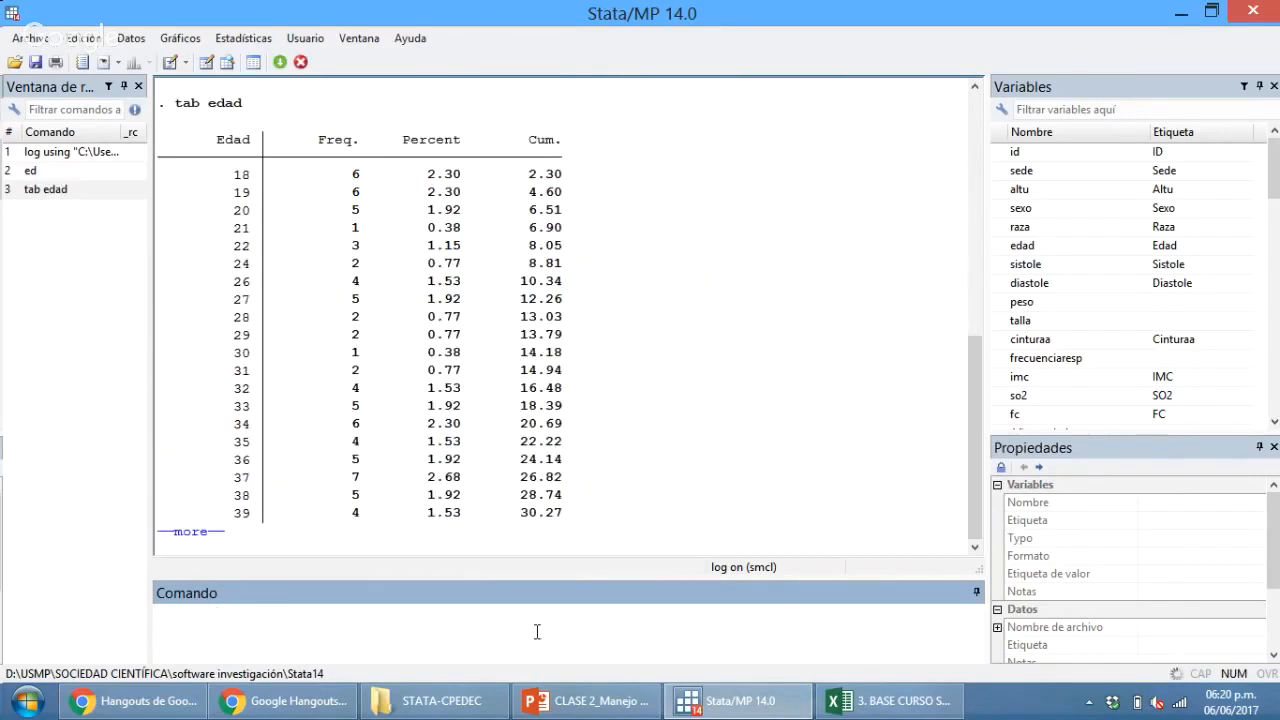
pyautogui.press('Return')
pyautogui.press('Return')
pyautogui.press('Return')
pyautogui.press('Return')
pyautogui.press('space')
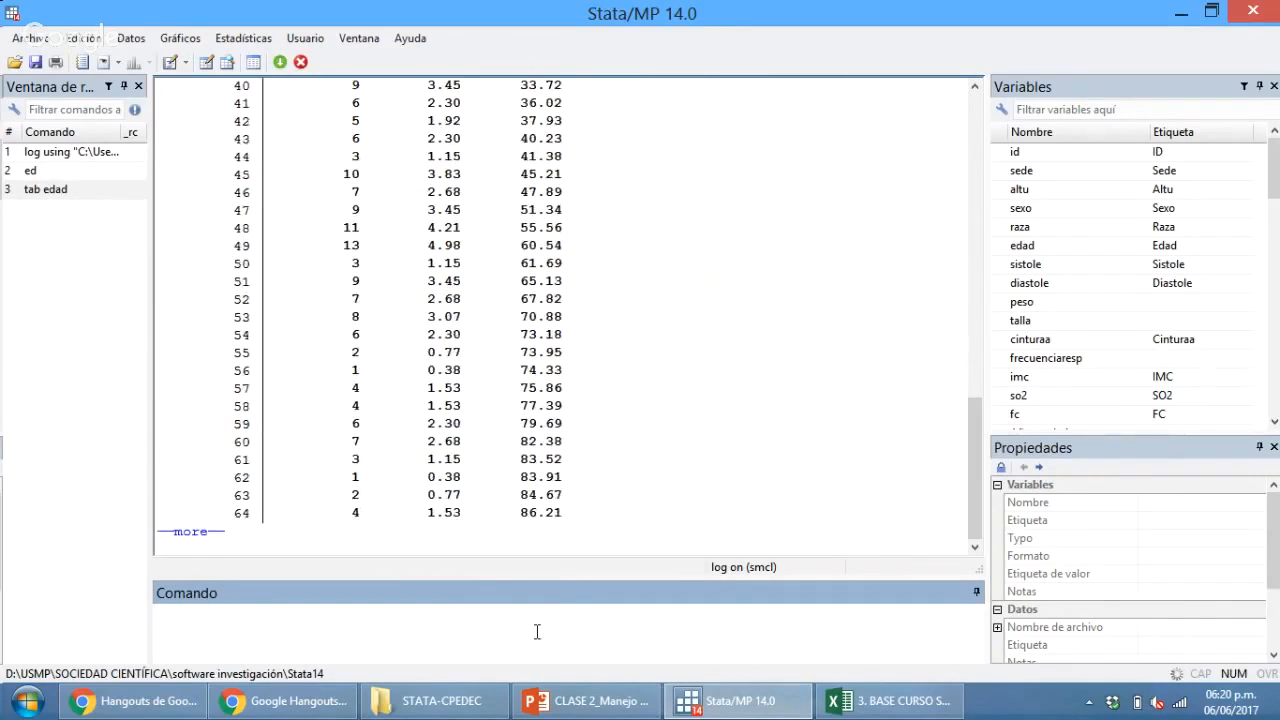
pyautogui.press('space')
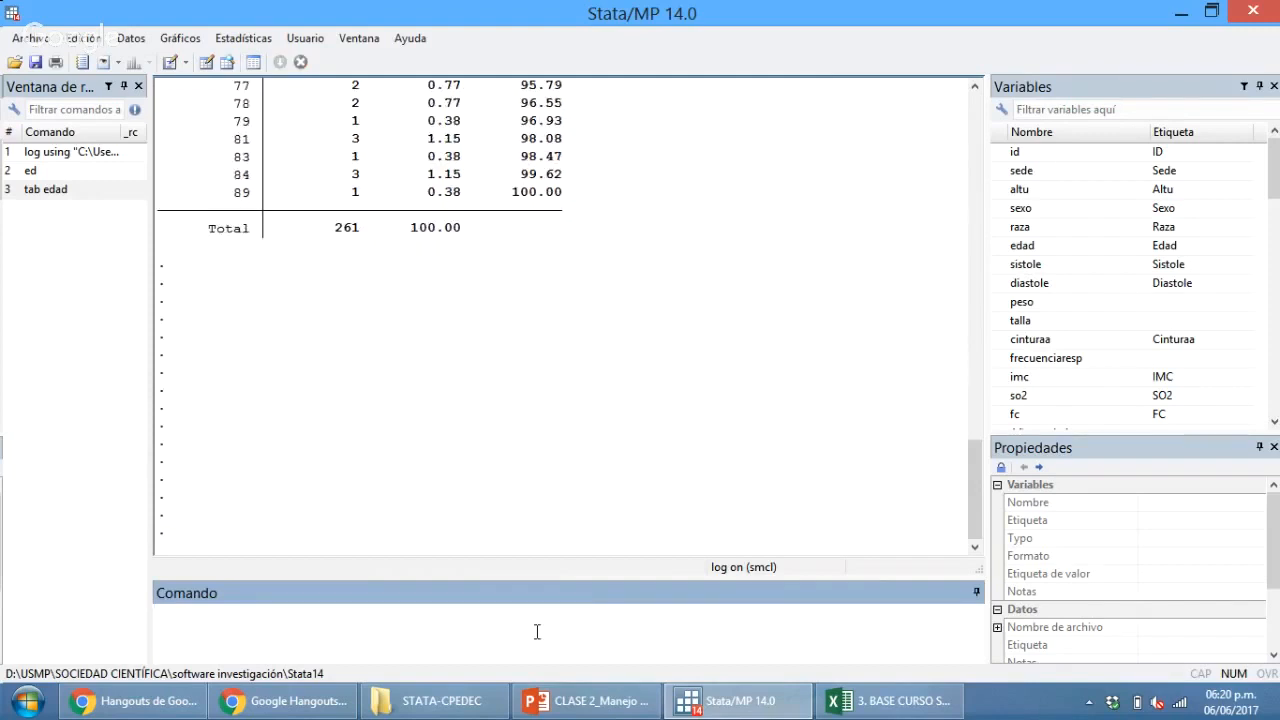
# Cross-tabulate sexo by raza, first without options and again with the chi2 option.
pyautogui.write('tab sexo raza')
pyautogui.press('Return')
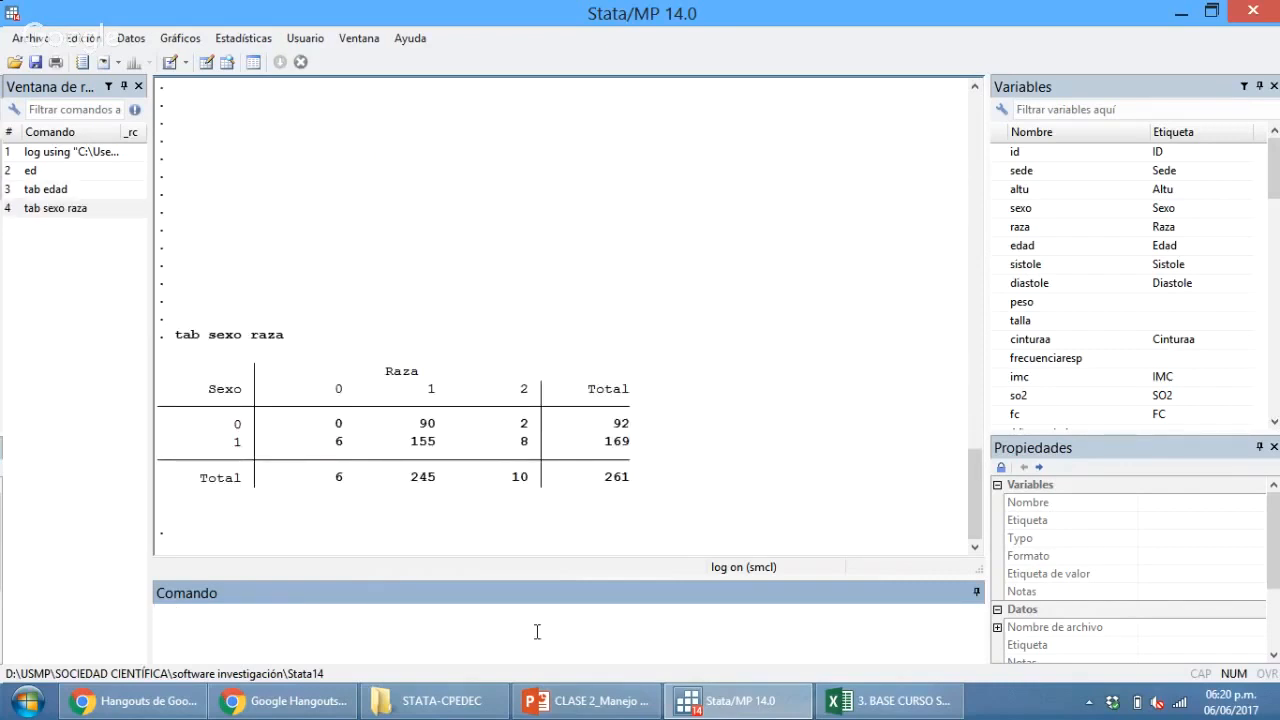
pyautogui.press('pageup')
pyautogui.write('.')
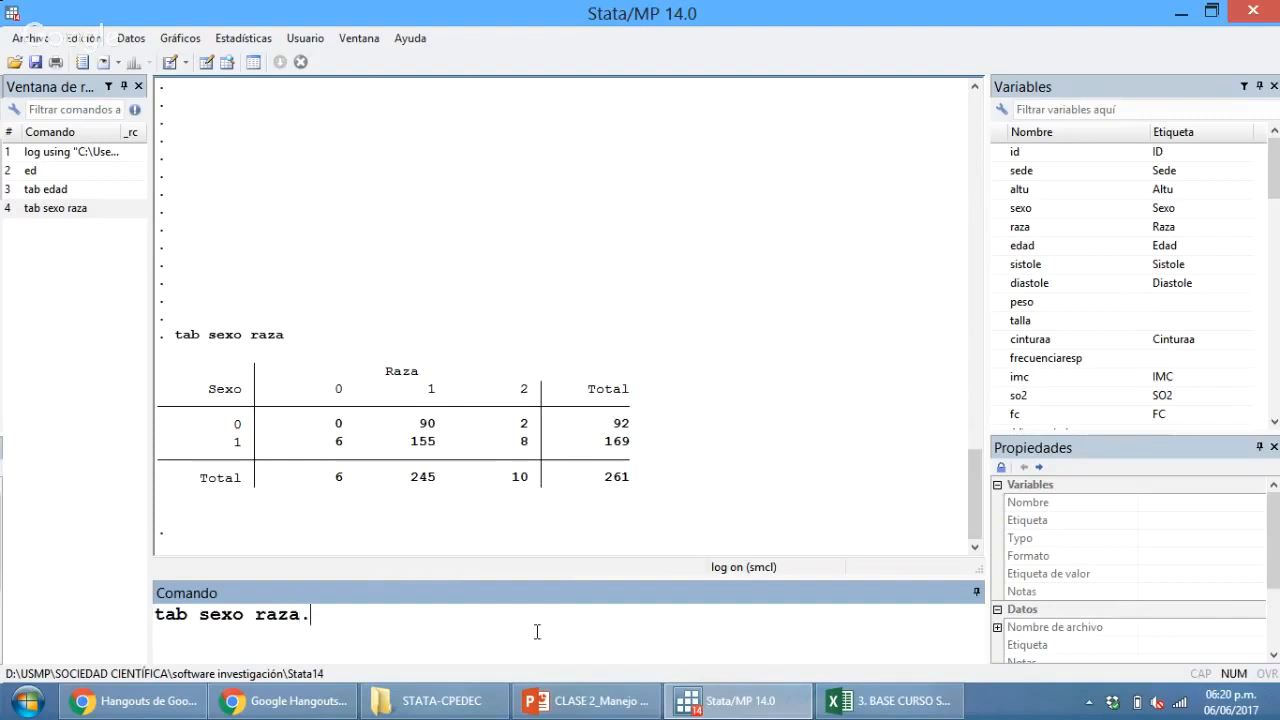
pyautogui.write('chi2')
pyautogui.press('Left')
pyautogui.press('BackSpace')
pyautogui.write(',')
pyautogui.press('Return')
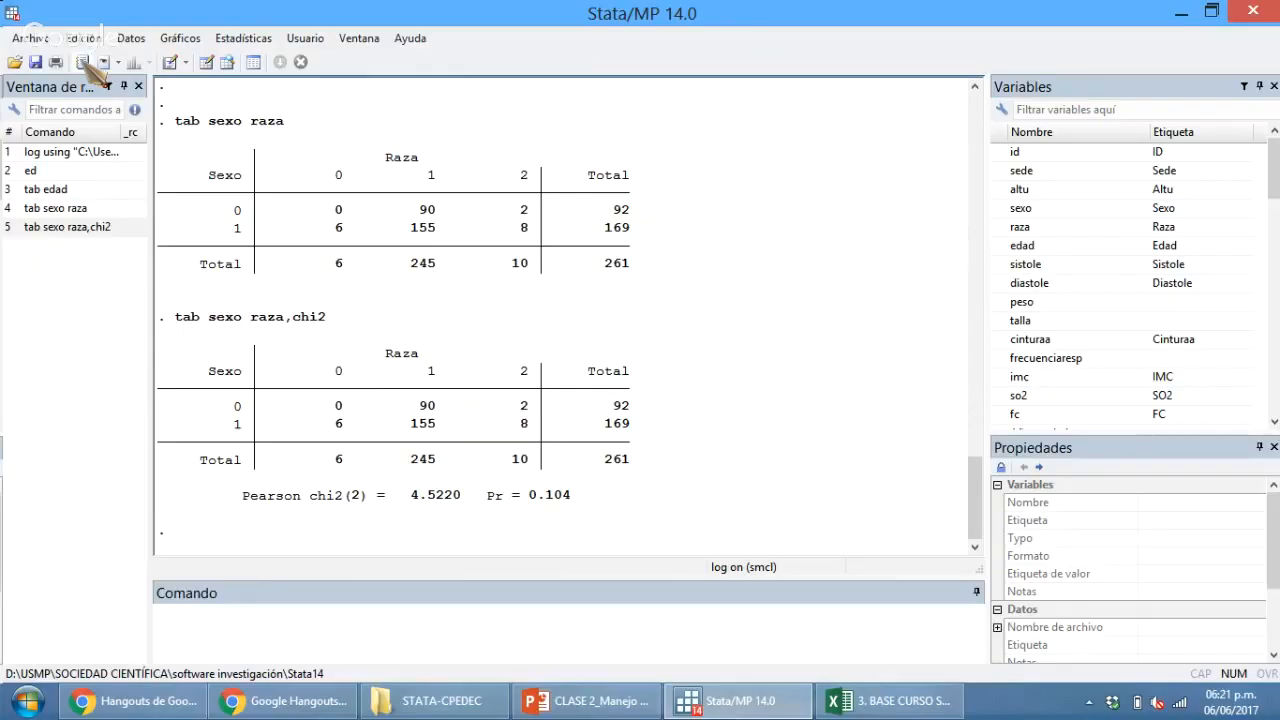
# Close the current log file and exit Stata.
pyautogui.click(82, 62)
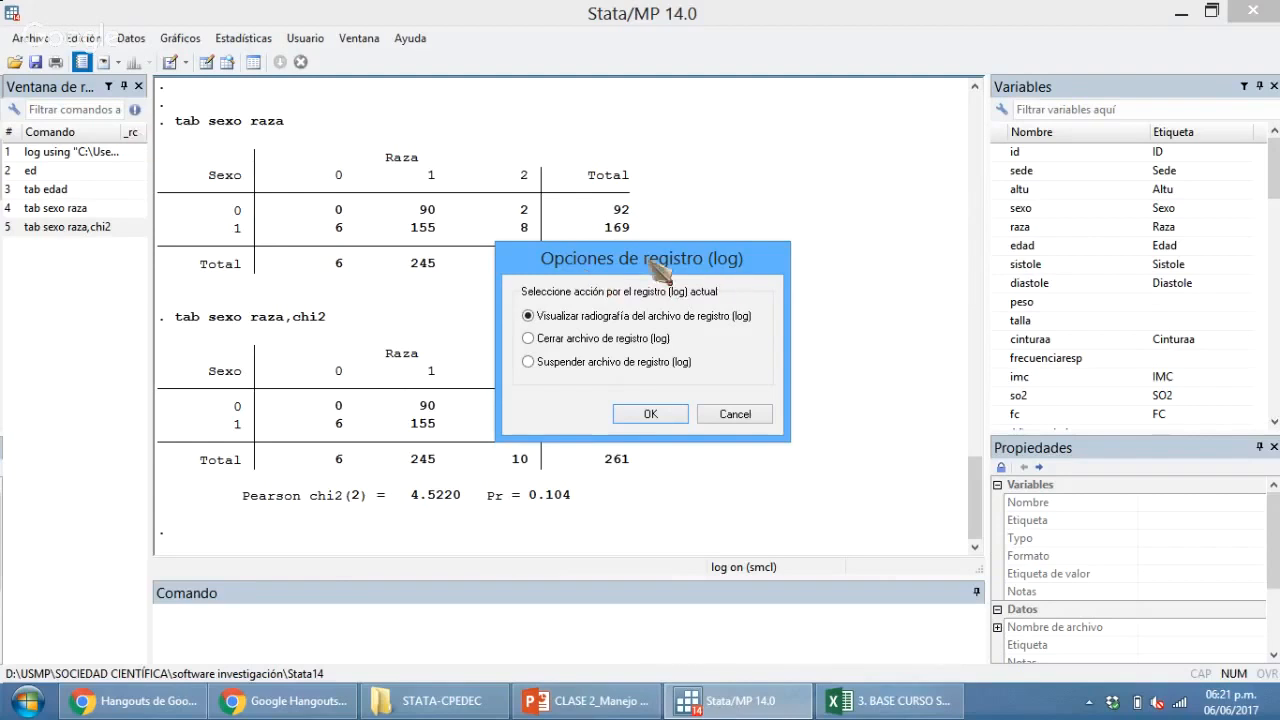
pyautogui.click(560, 340)
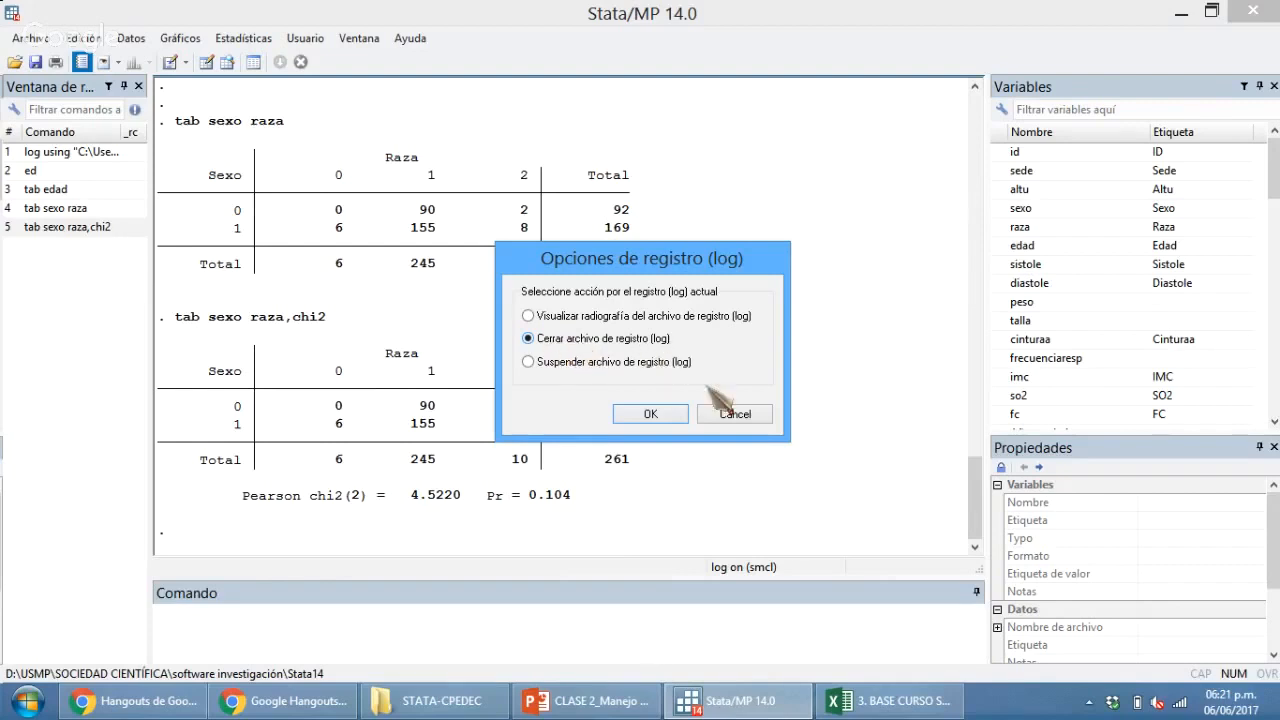
pyautogui.click(650, 414)
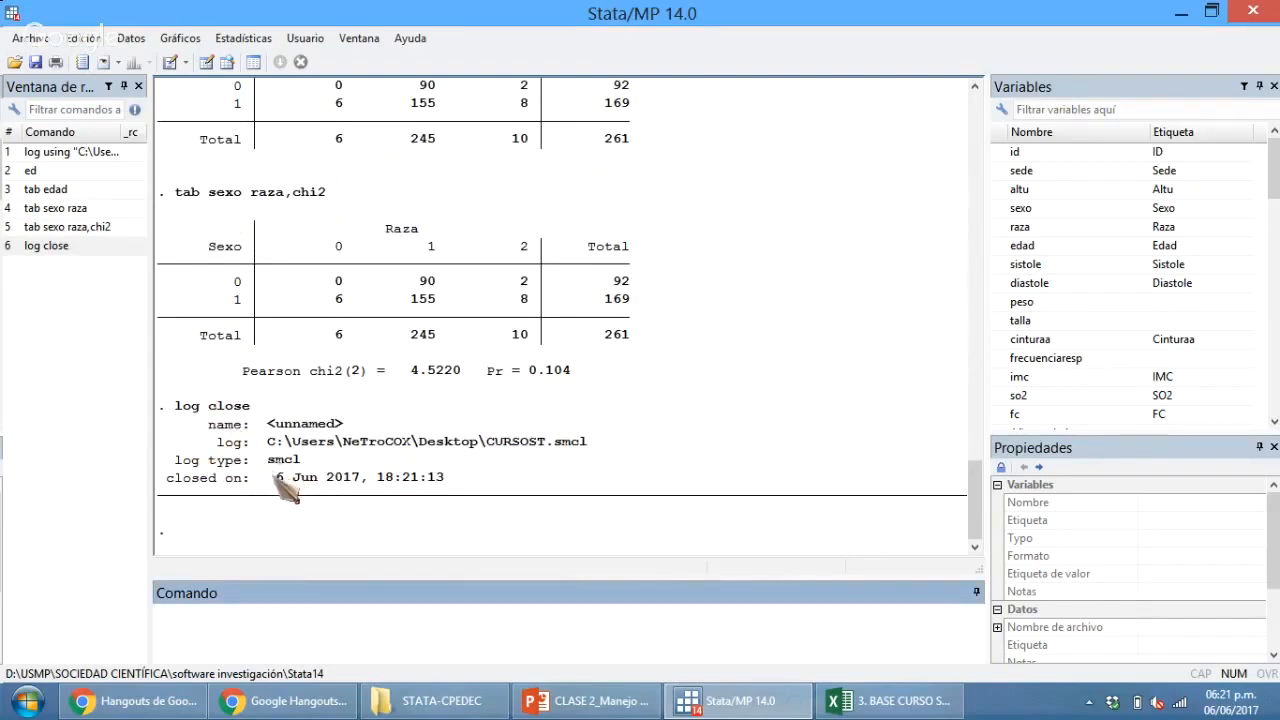
pyautogui.moveTo(277, 476); pyautogui.dragTo(534, 477)
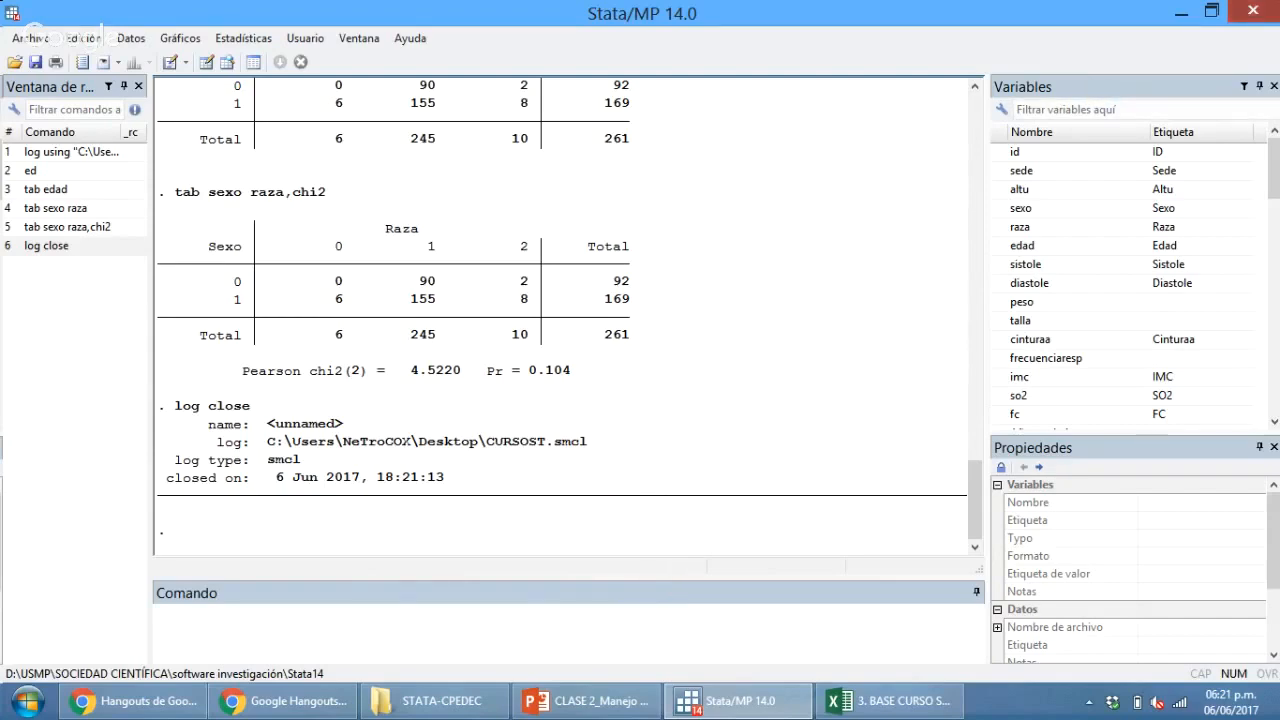
pyautogui.click(1253, 10)
pyautogui.click(664, 364)
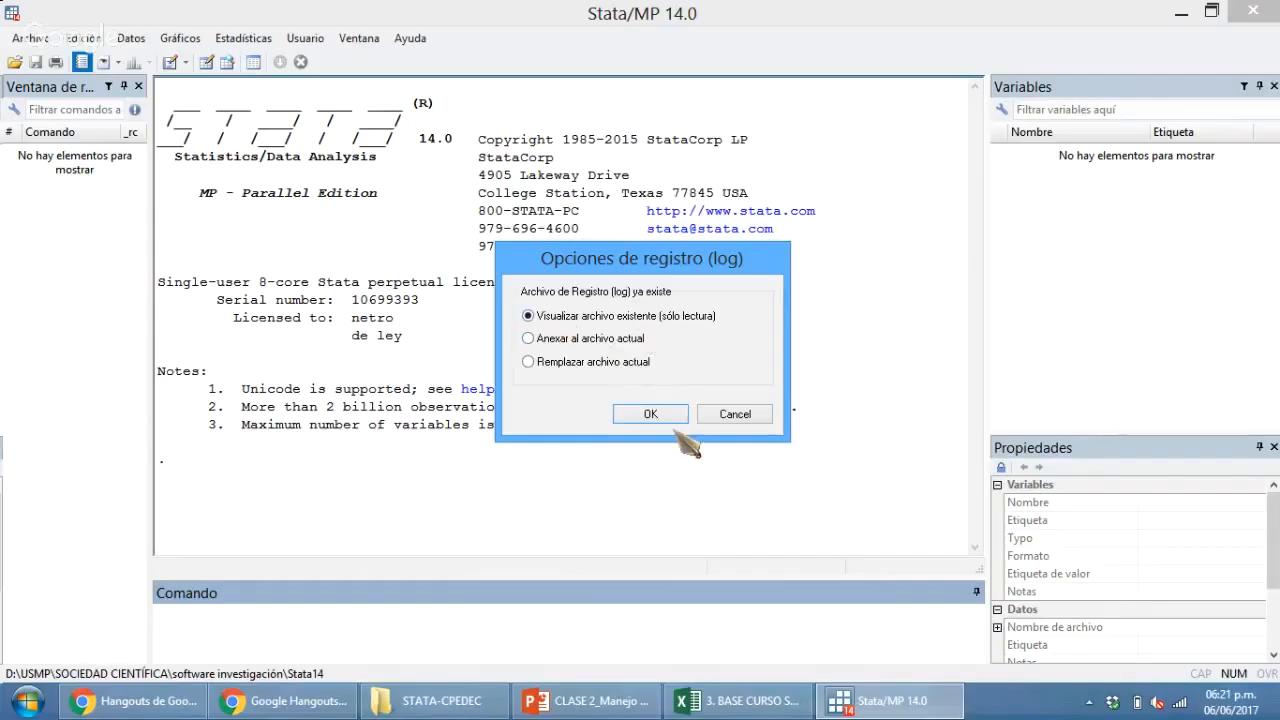
# View the existing CURSOST.smcl log read-only and examine its header, the edad frequency table and the sexo by raza tables.
pyautogui.click(650, 414)
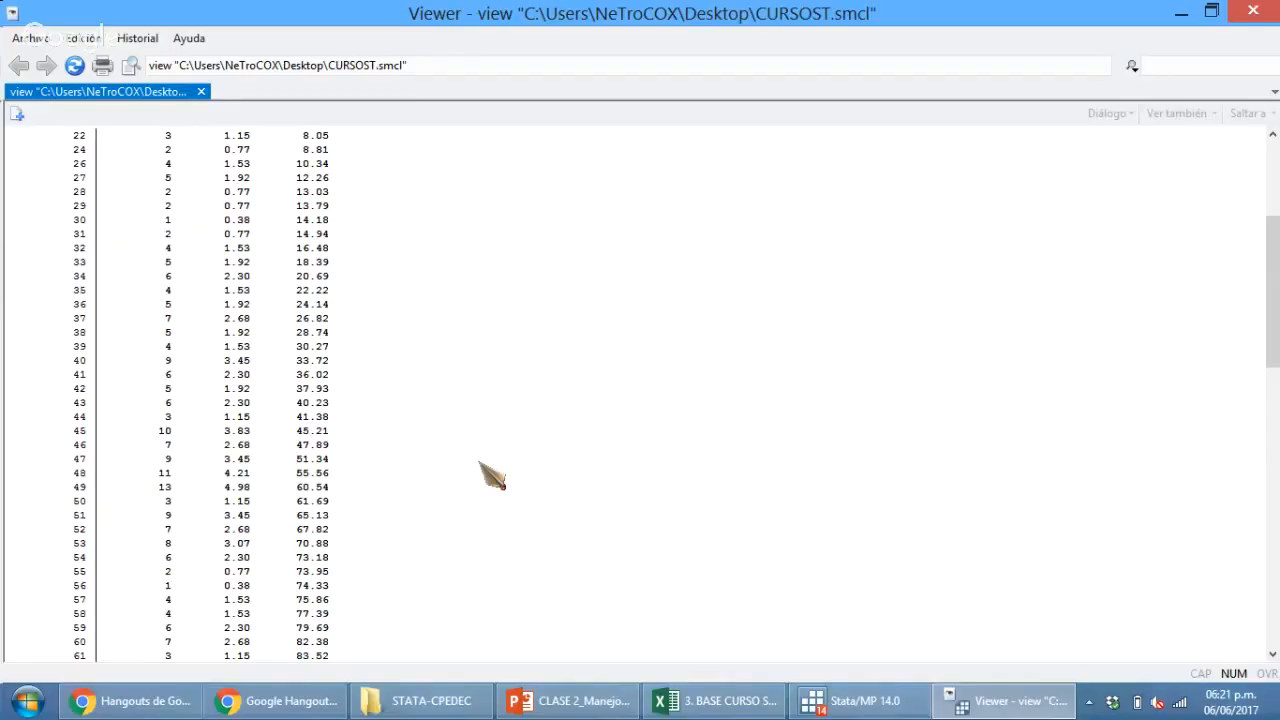
pyautogui.scroll(6, 490, 476)
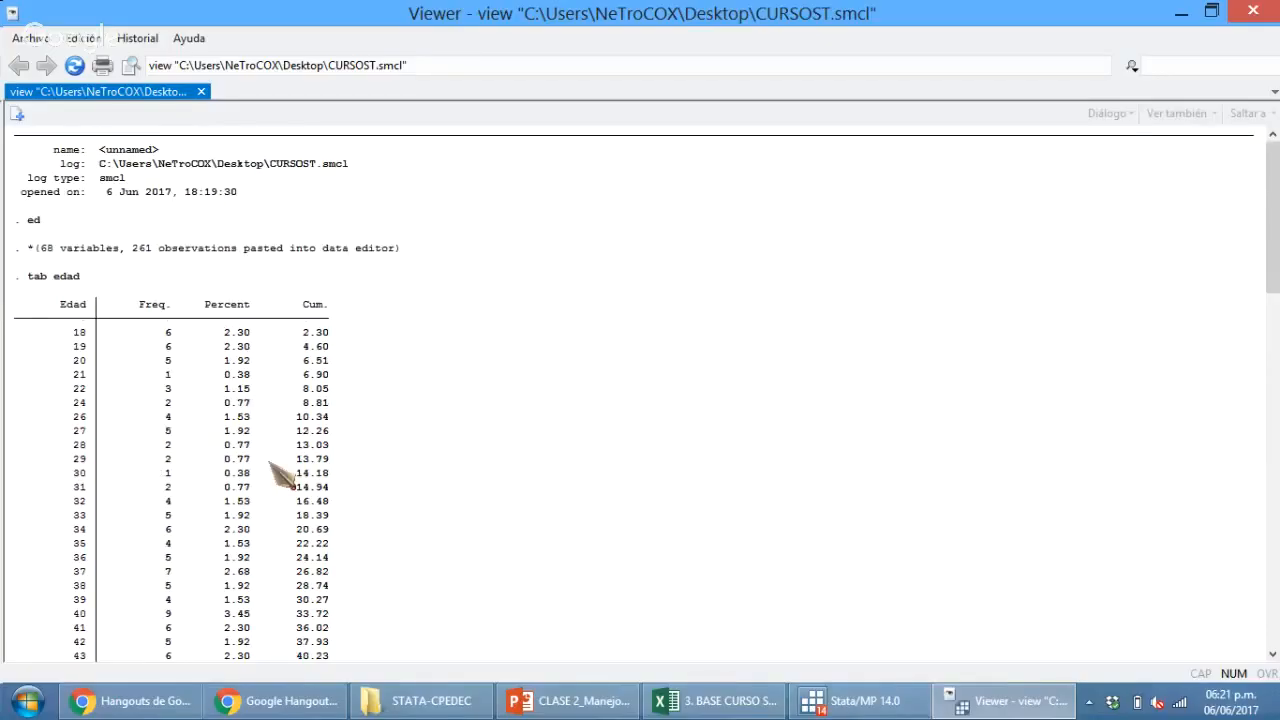
pyautogui.moveTo(40, 276); pyautogui.dragTo(113, 285)
pyautogui.click(422, 301)
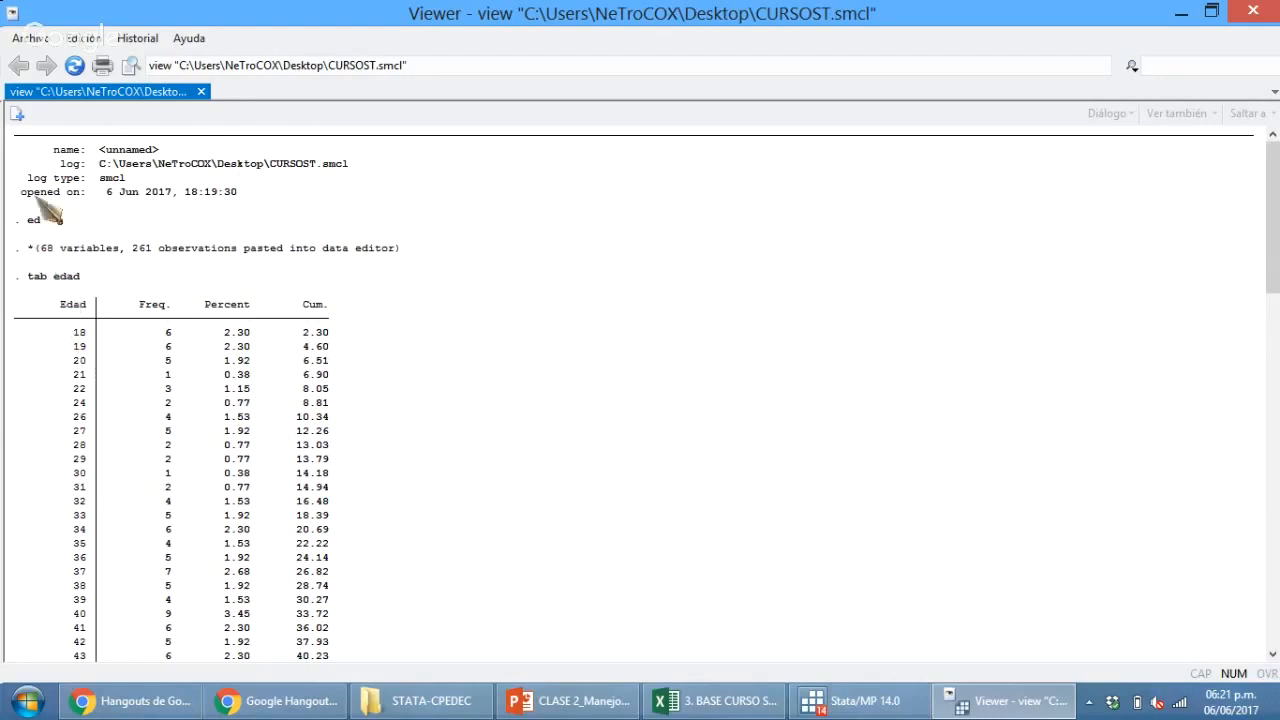
pyautogui.moveTo(66, 143); pyautogui.dragTo(238, 195)
pyautogui.click(428, 224)
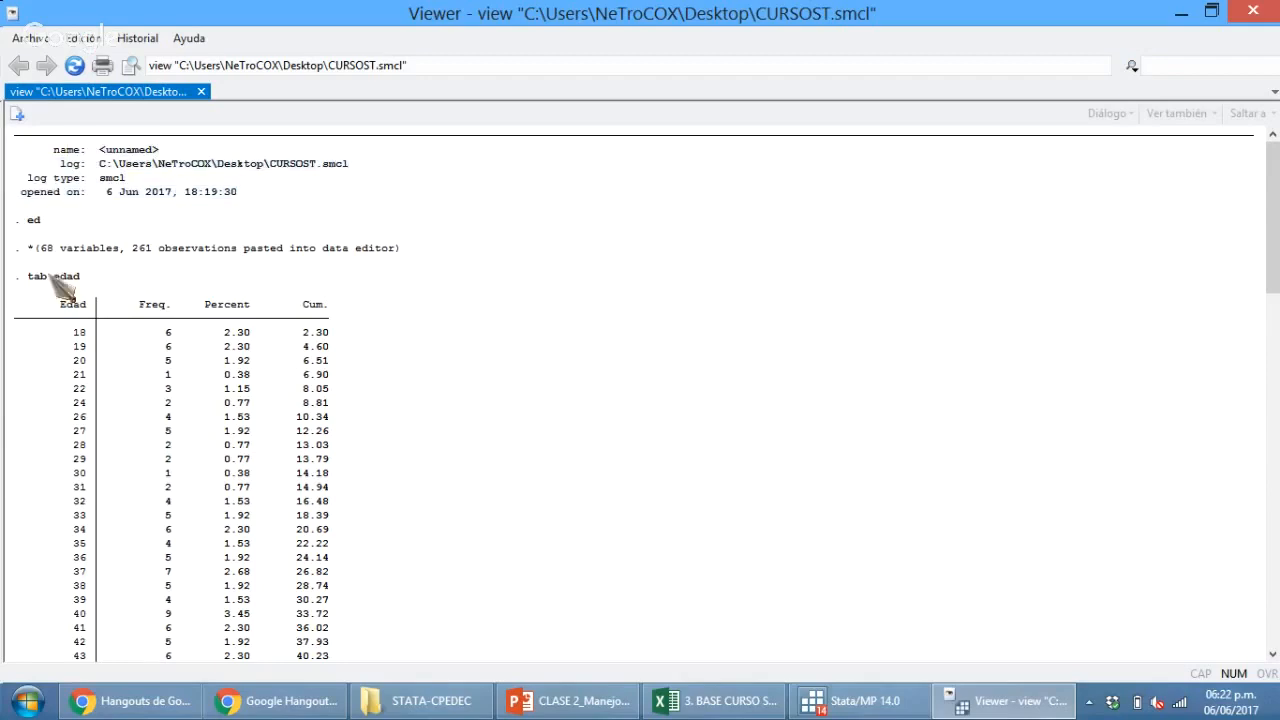
pyautogui.moveTo(22, 277); pyautogui.dragTo(50, 284)
pyautogui.click(480, 363)
pyautogui.moveTo(171, 367); pyautogui.dragTo(86, 337)
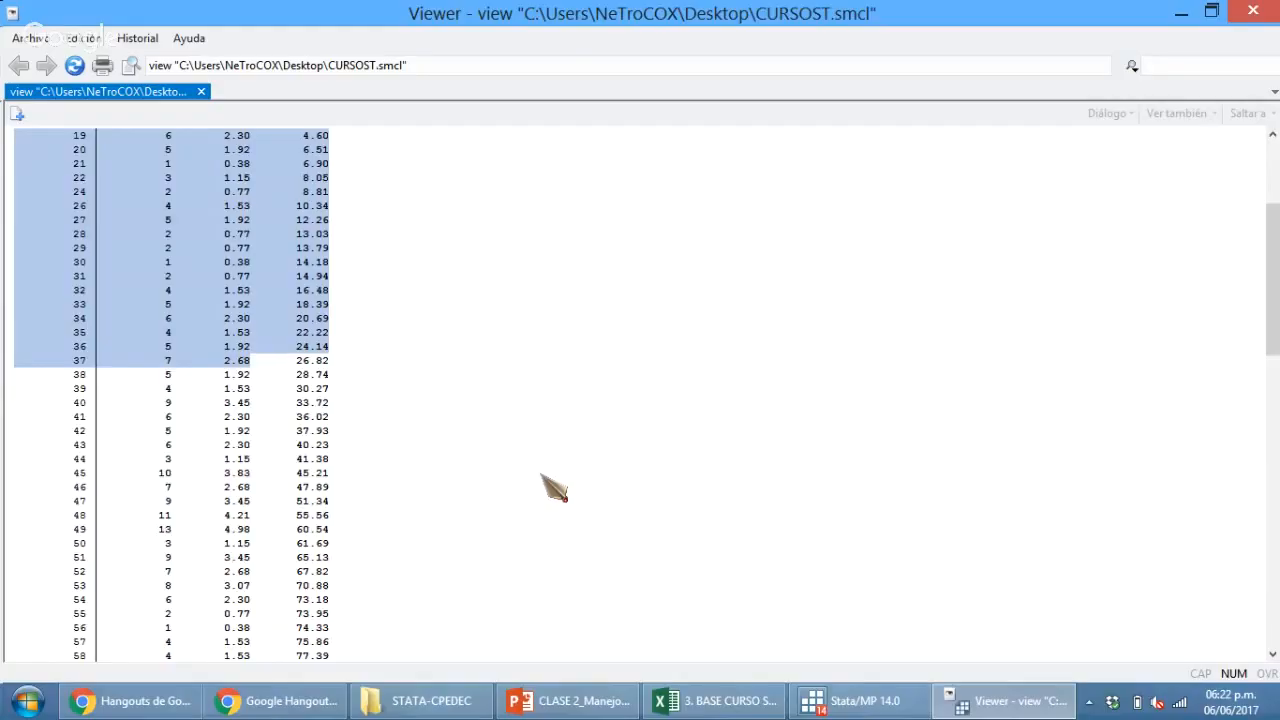
pyautogui.scroll(-20, 543, 480)
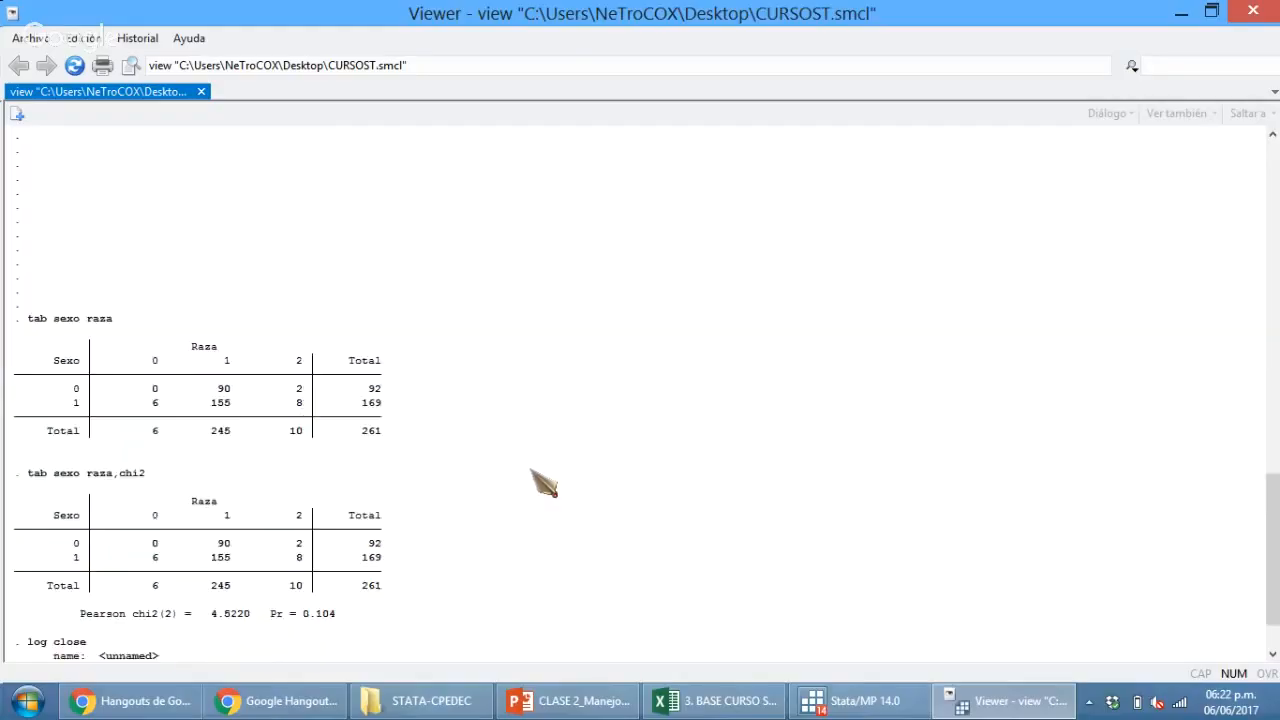
pyautogui.moveTo(21, 236); pyautogui.dragTo(387, 380)
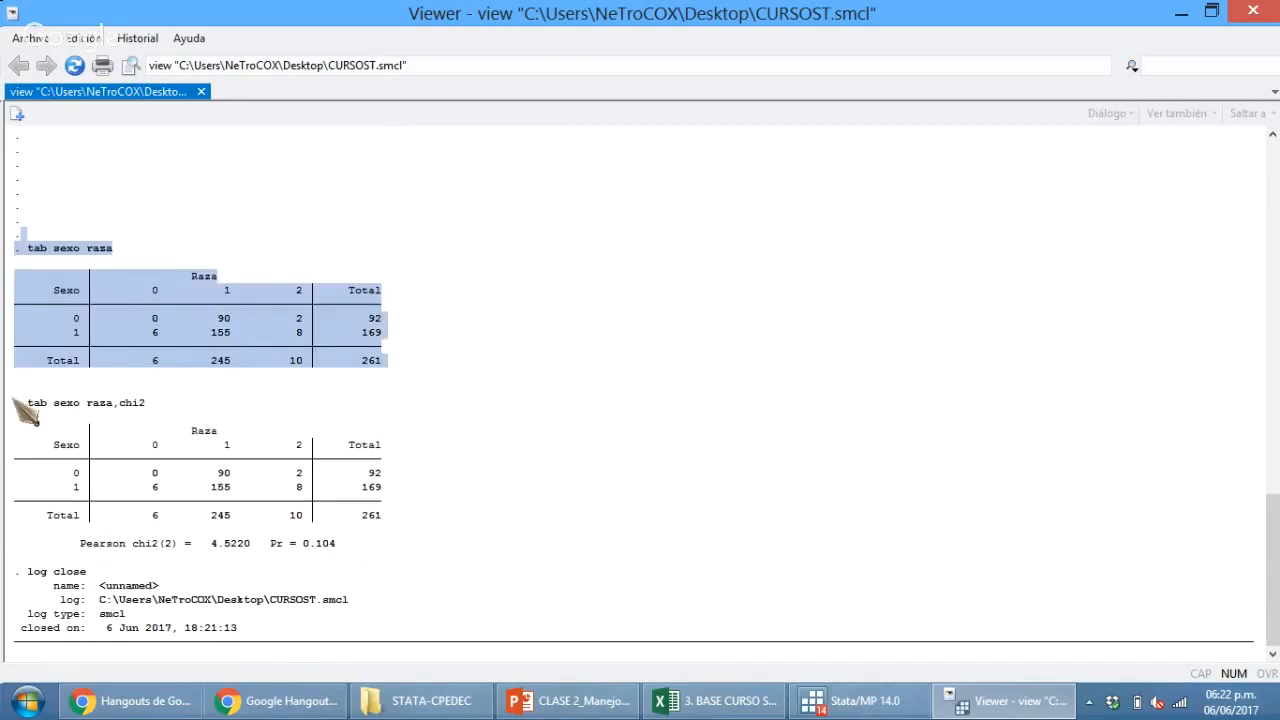
pyautogui.moveTo(19, 402); pyautogui.dragTo(380, 514)
pyautogui.click(444, 490)
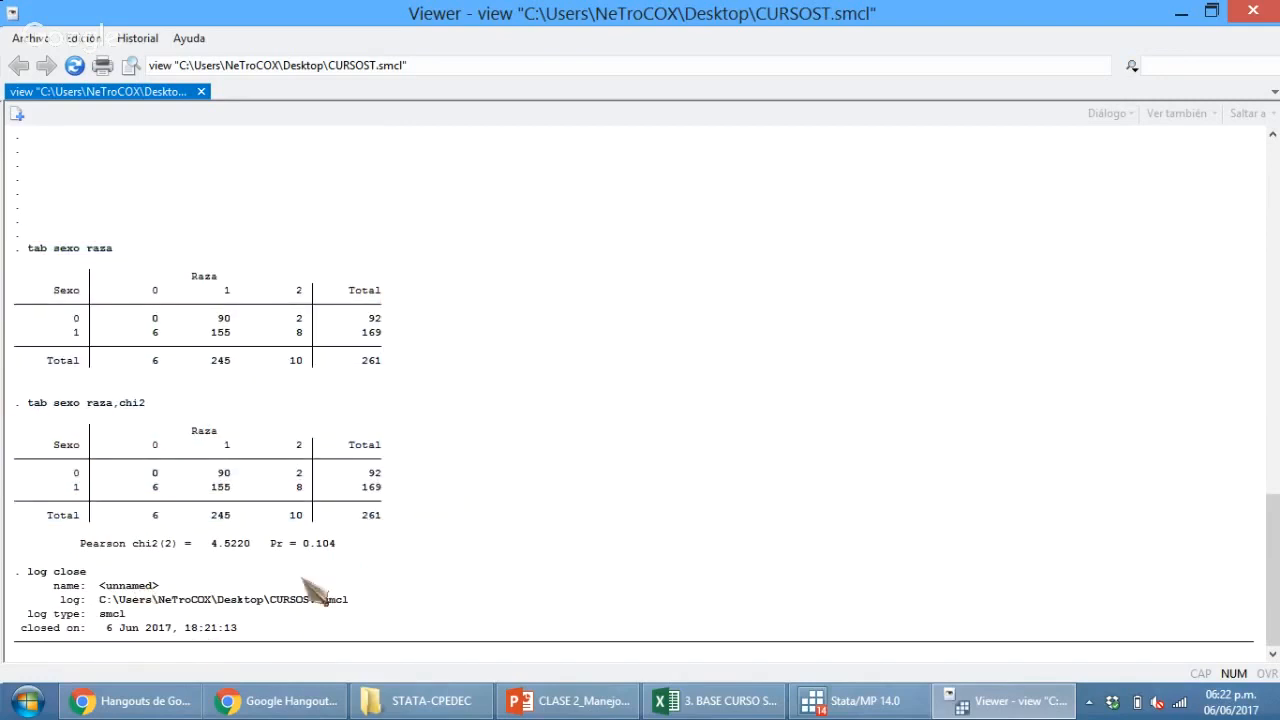
pyautogui.scroll(2, 490, 432)
pyautogui.scroll(15, 490, 432)
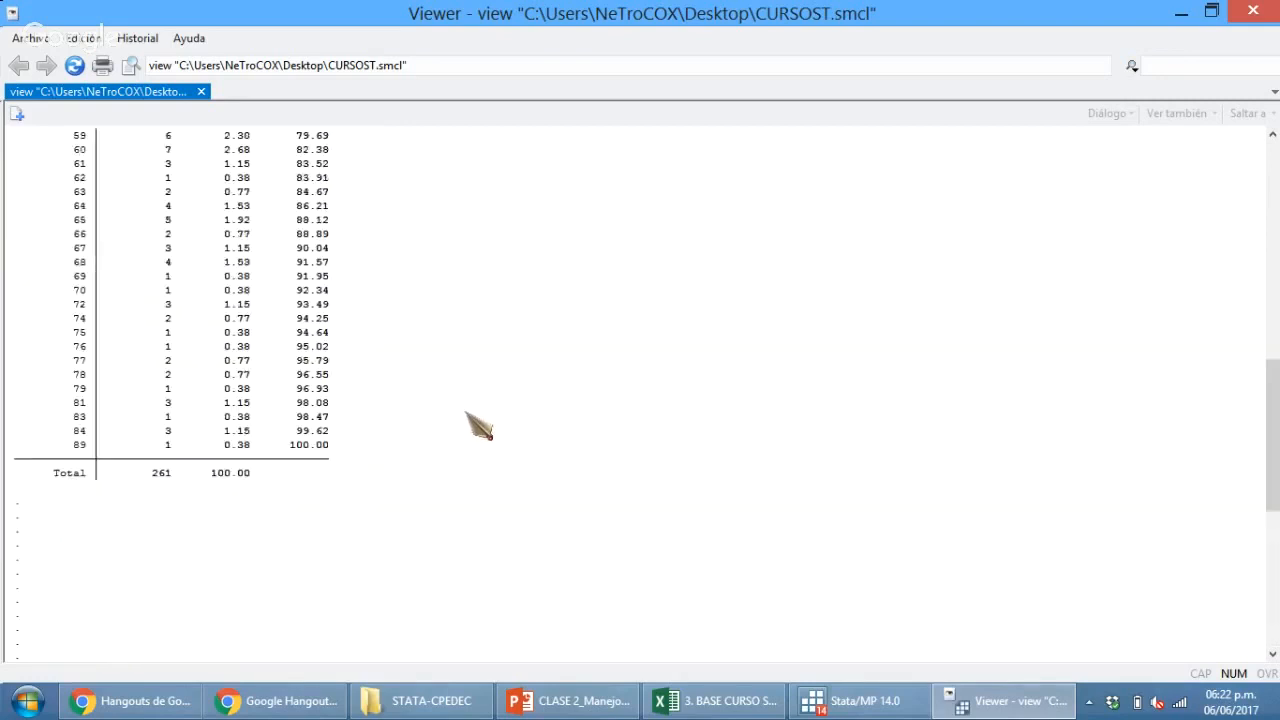
pyautogui.scroll(7, 580, 380)
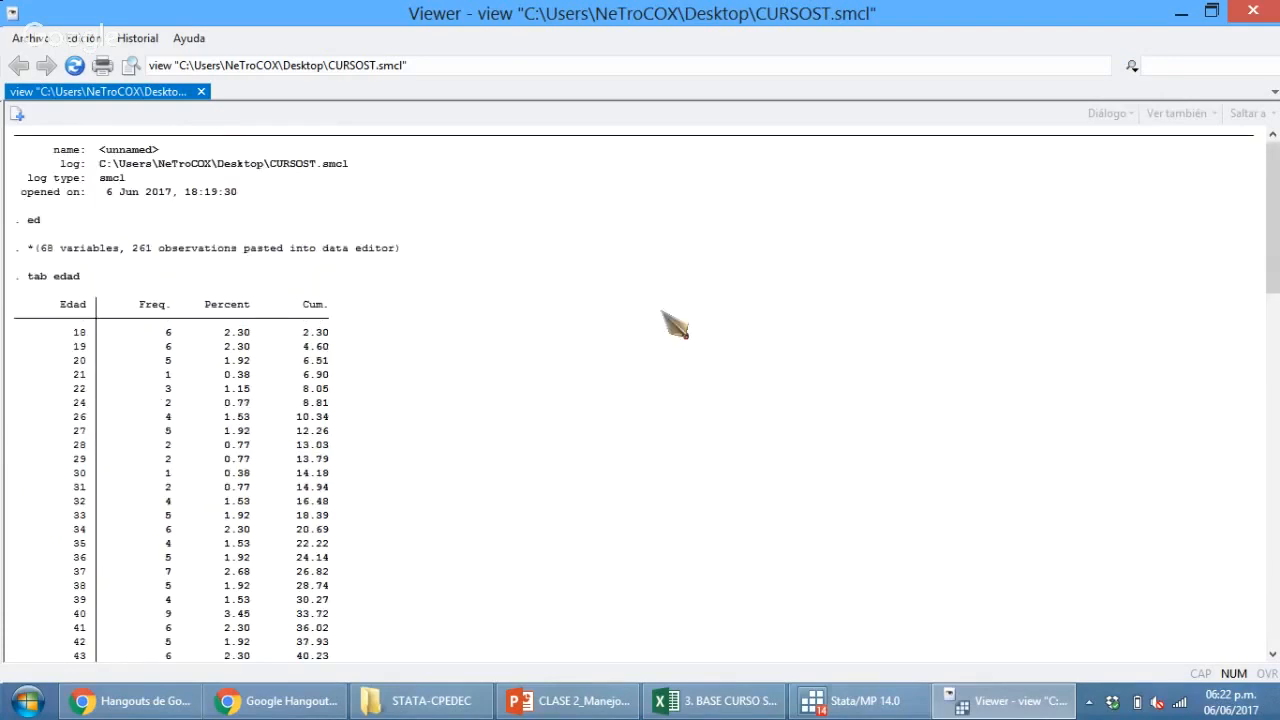
# Close the log view and paste the copied Excel data into the data editor, using the first row as variable names.
pyautogui.click(1255, 11)
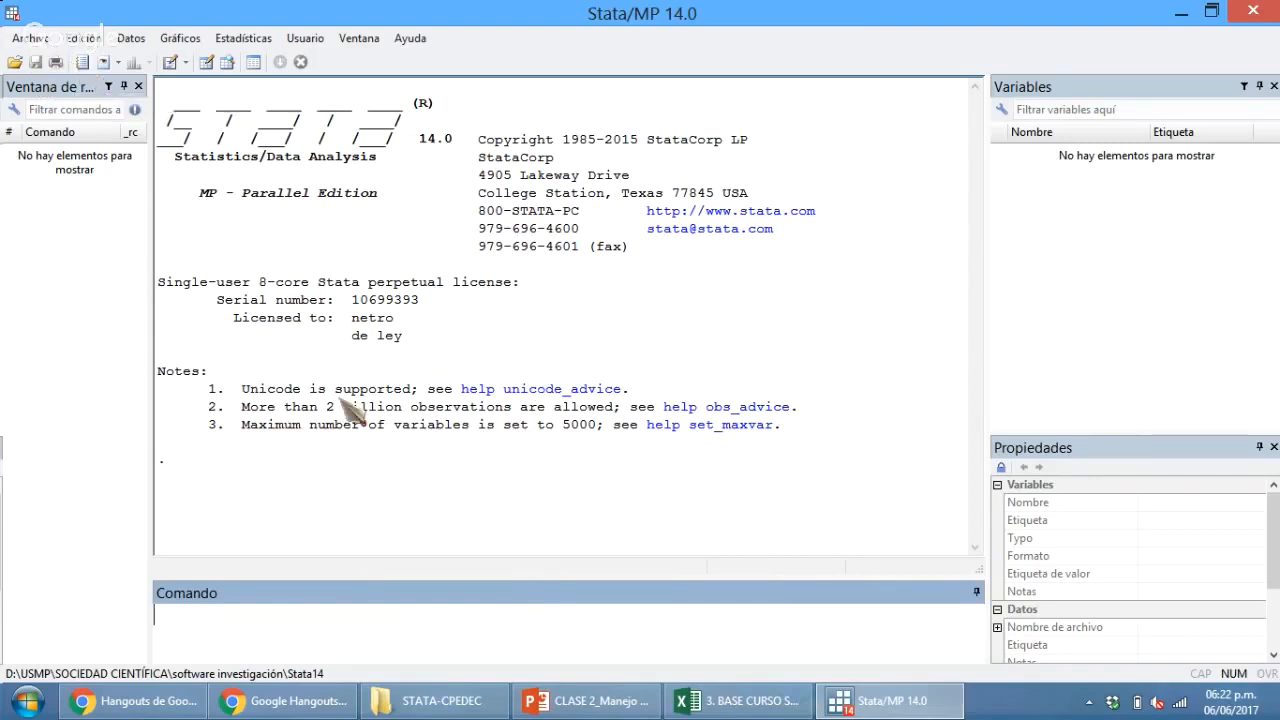
pyautogui.click(174, 64)
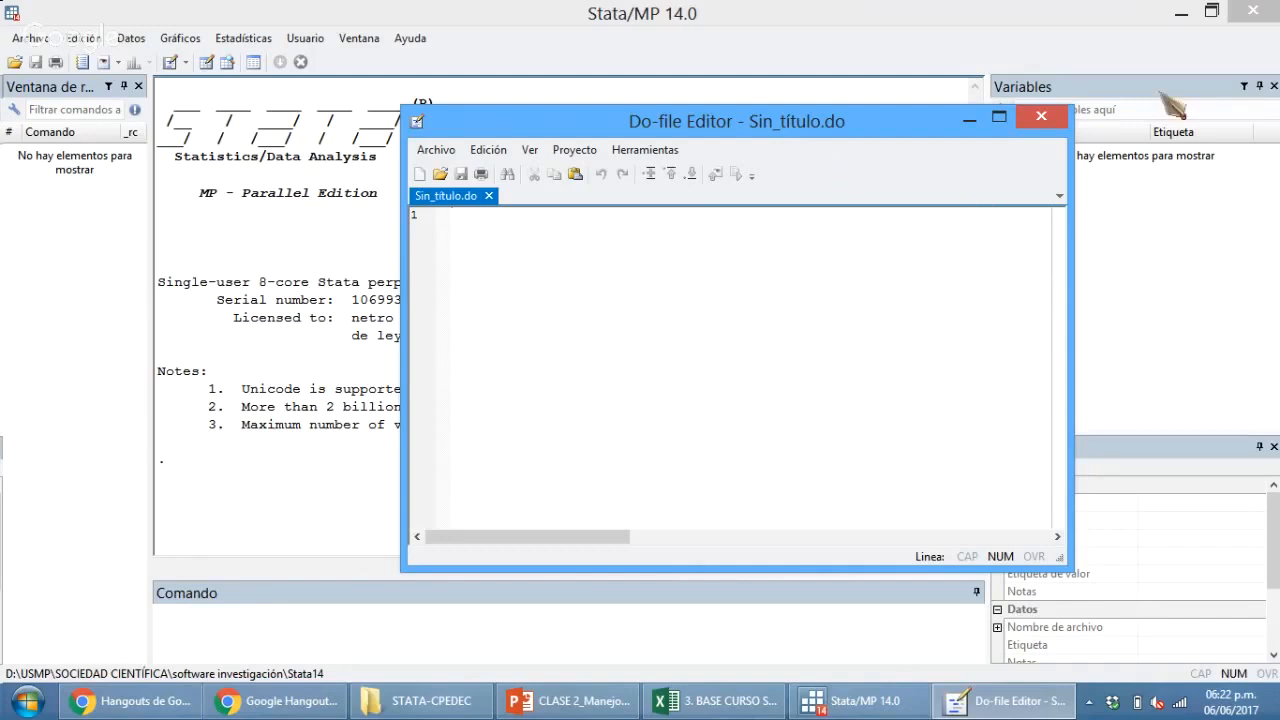
pyautogui.click(1044, 118)
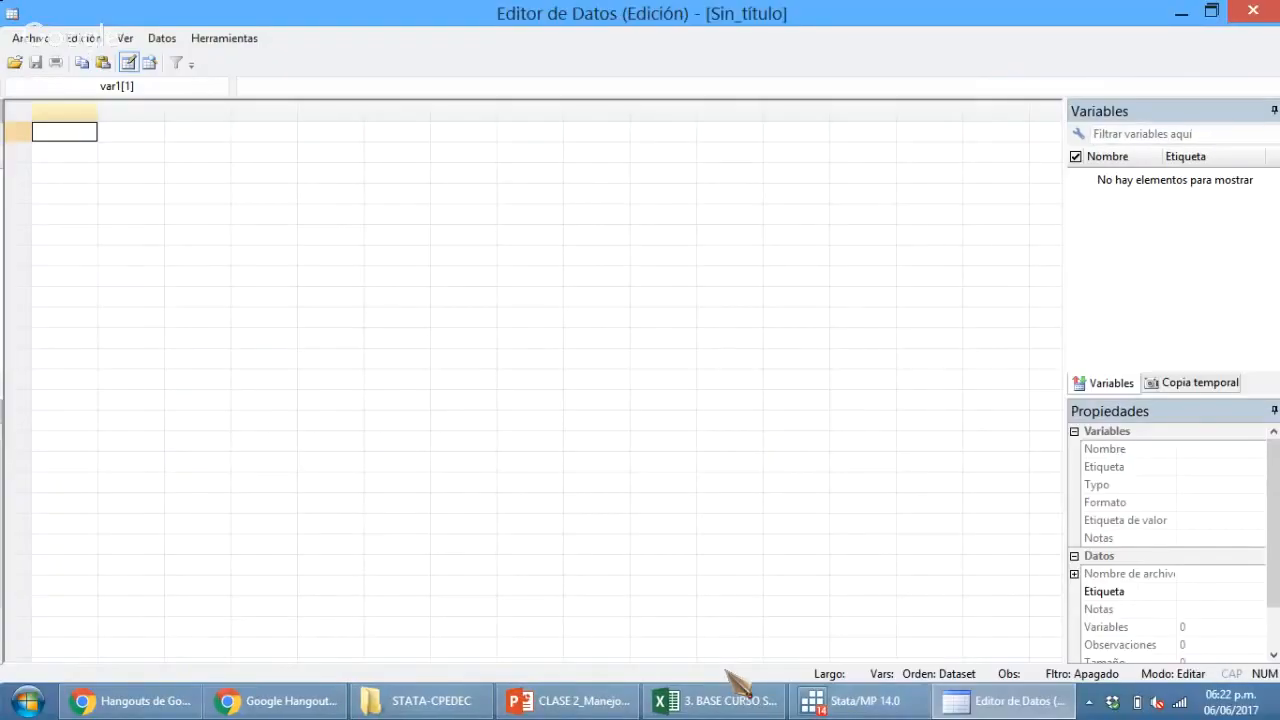
pyautogui.hotkey('ctrl', 'v')
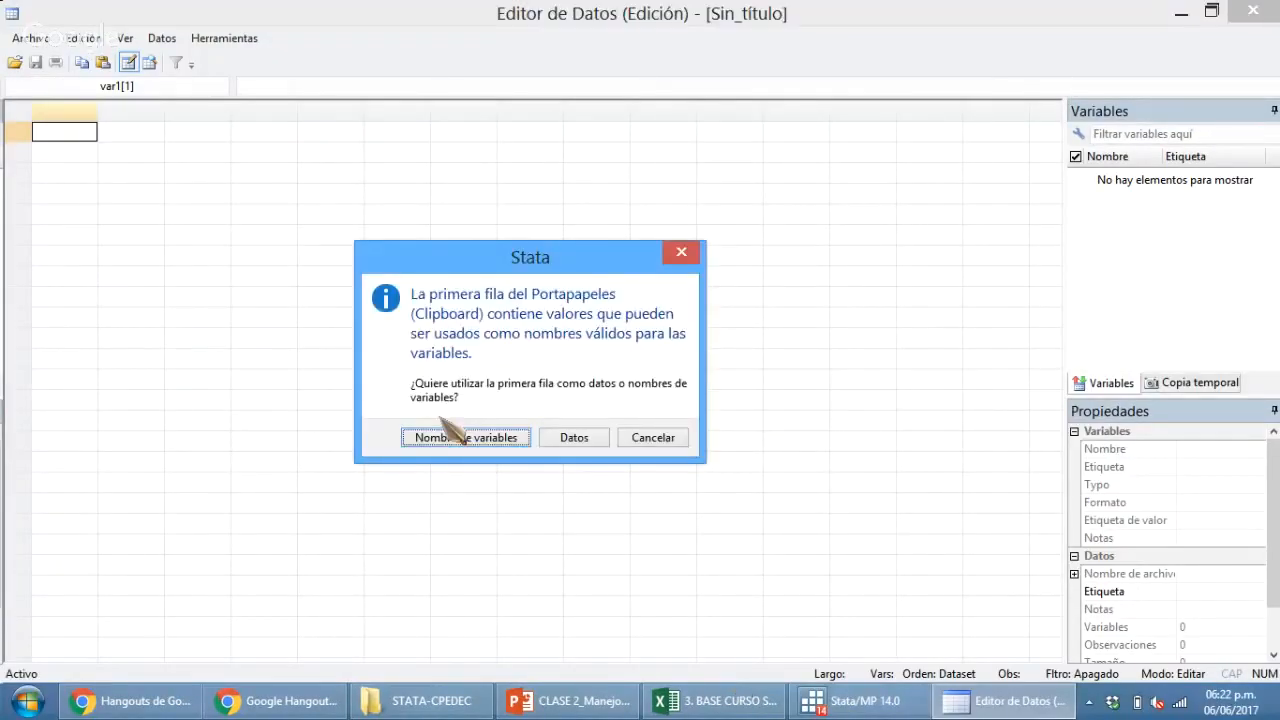
pyautogui.click(445, 432)
pyautogui.click(1253, 11)
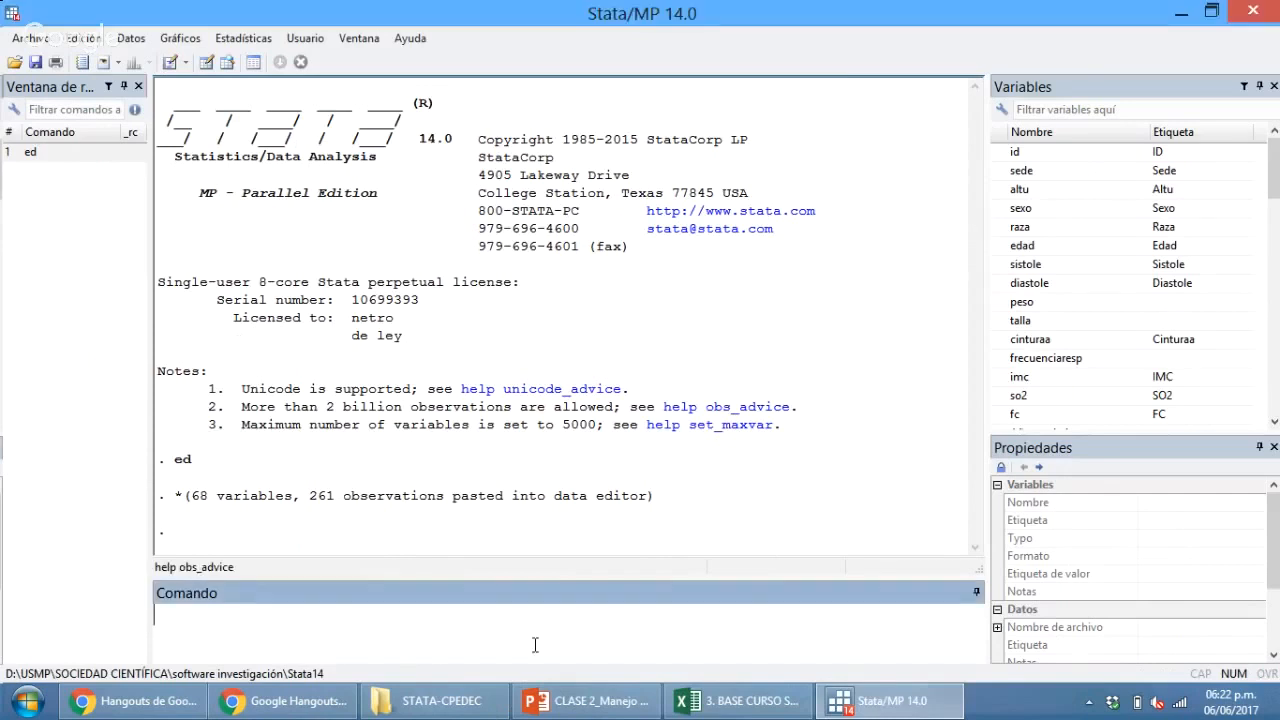
# Run a frequency table of sex and a cross-tabulation of sexo by raza, and open a new blank do-file.
pyautogui.write('tab sex')
pyautogui.press('Return')
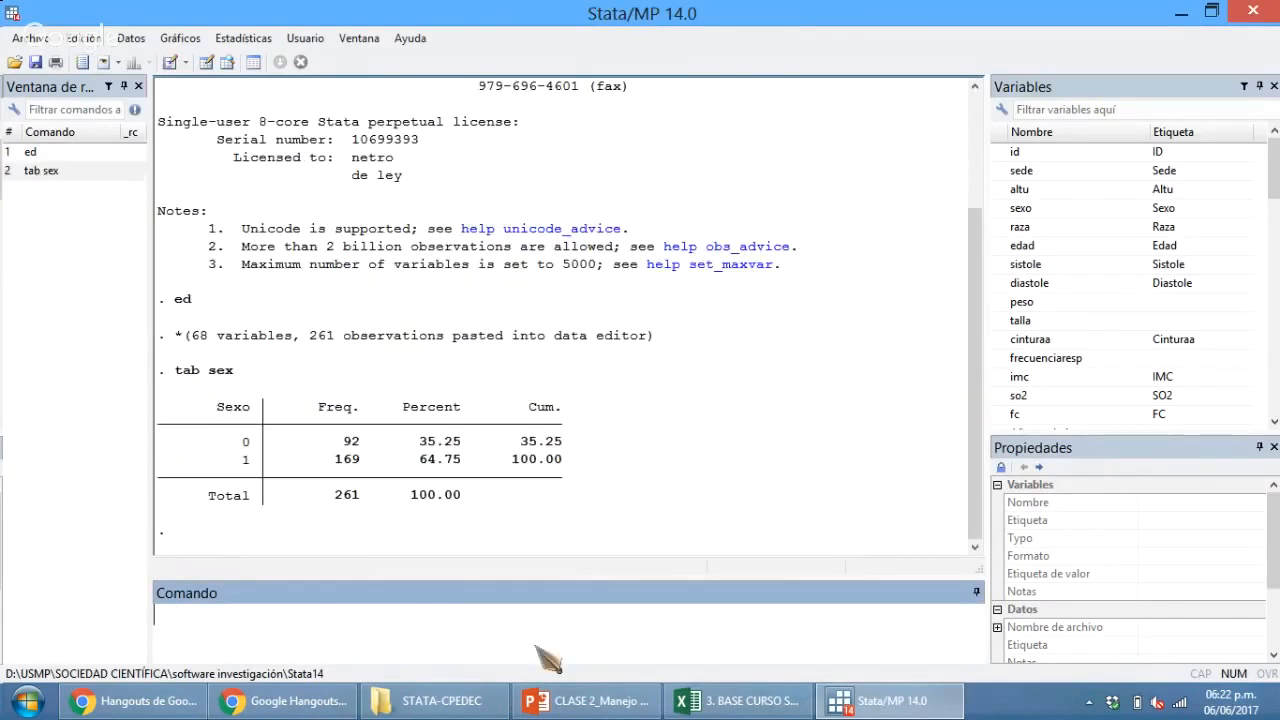
pyautogui.write('tab')
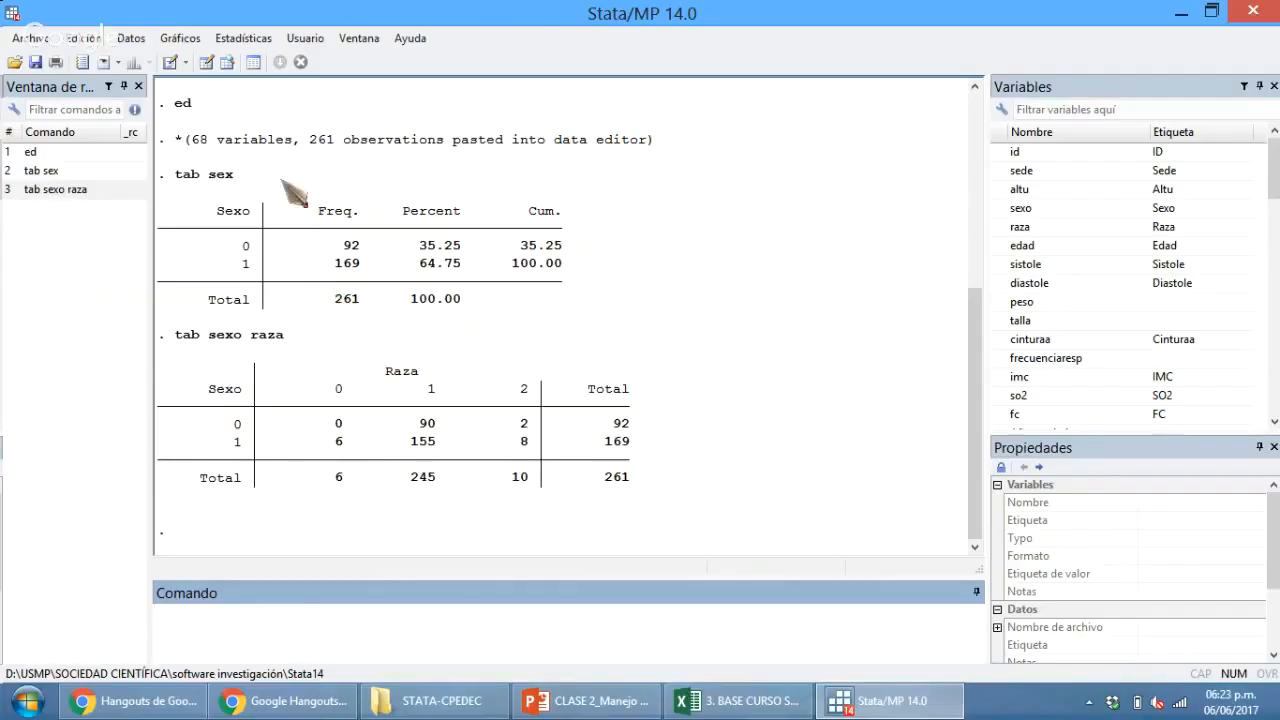
pyautogui.click(172, 63)
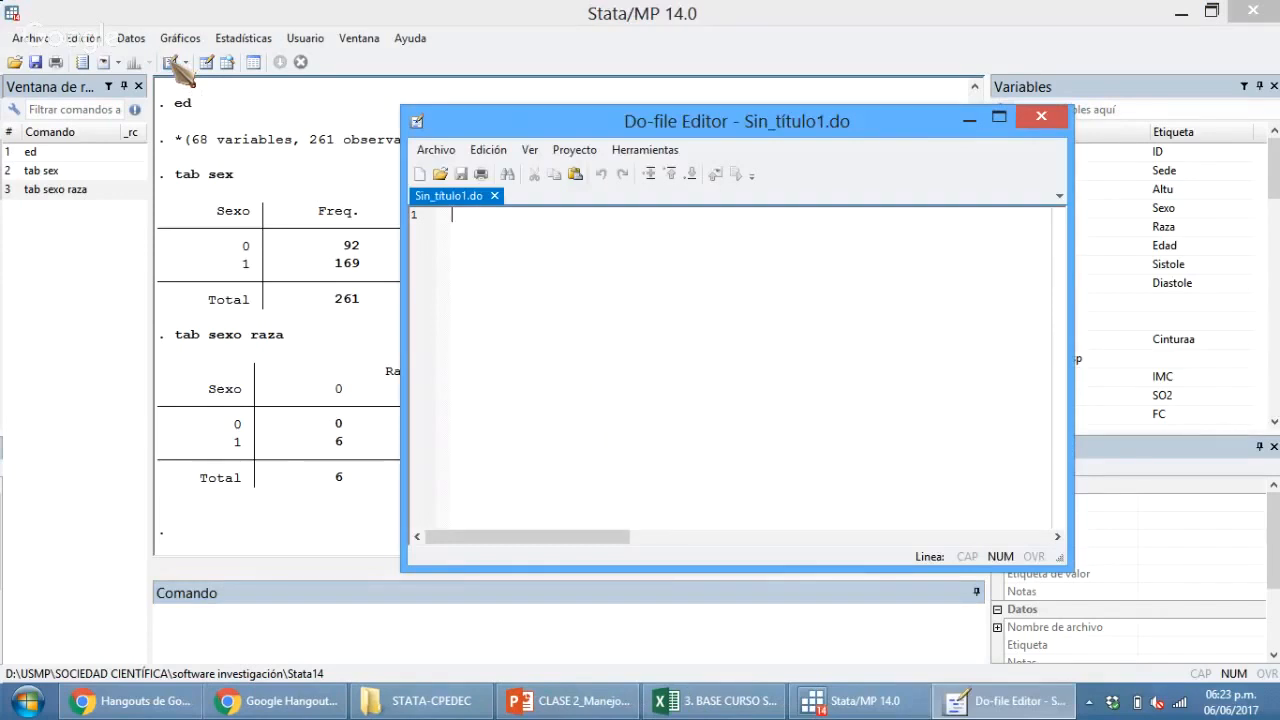
pyautogui.click(114, 250)
# Run the deliberately invalid command getgqsafgds and a frequency table of raza.
pyautogui.click(80, 171)
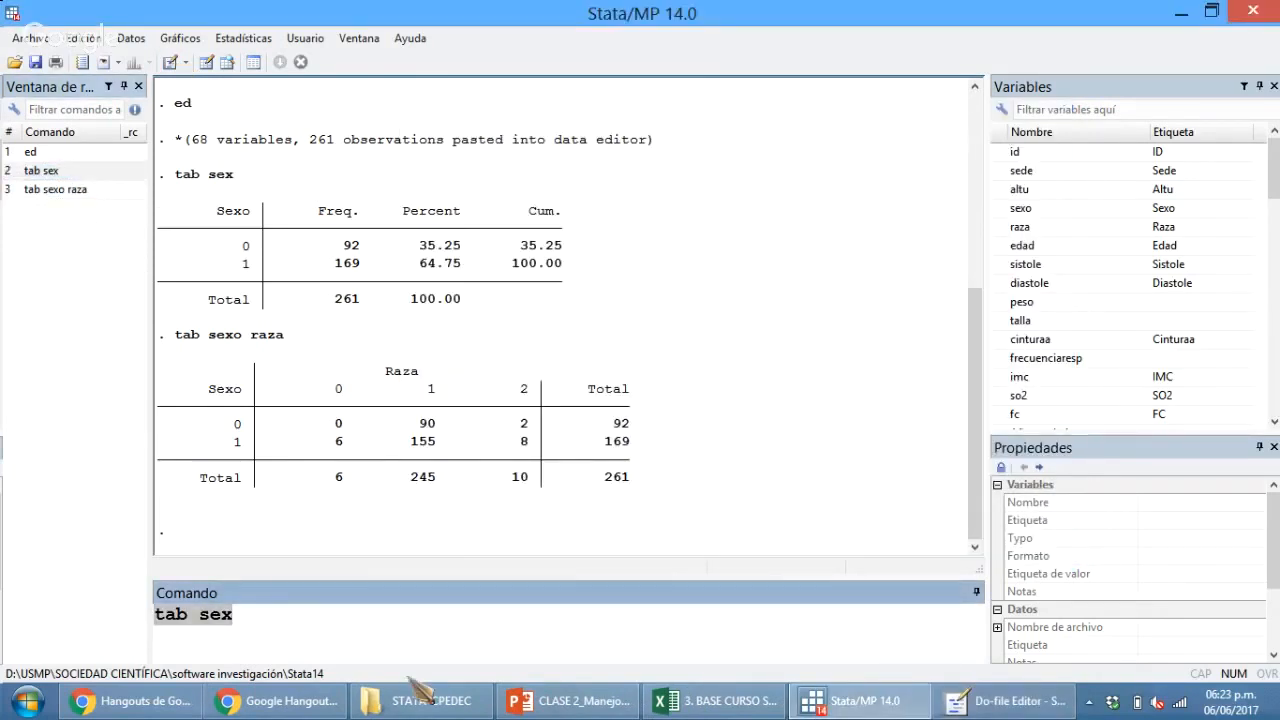
pyautogui.write('getgqsafgds')
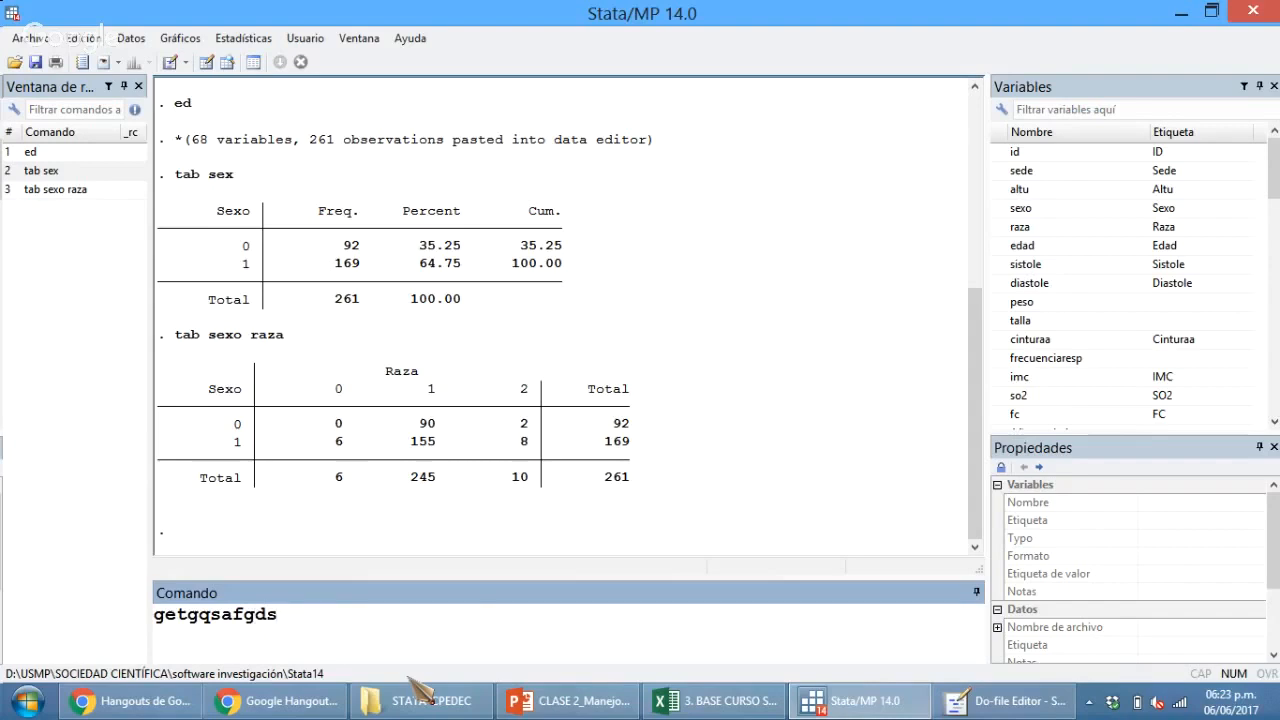
pyautogui.press('Return')
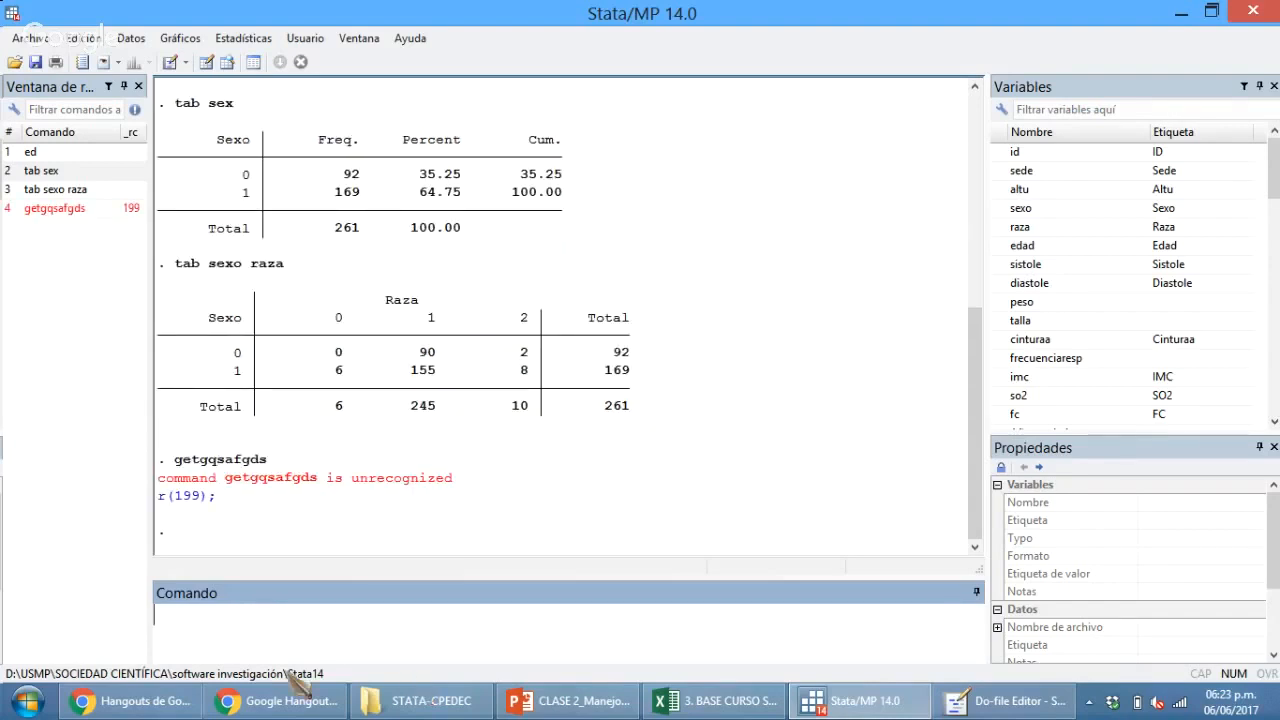
pyautogui.write('tab raza')
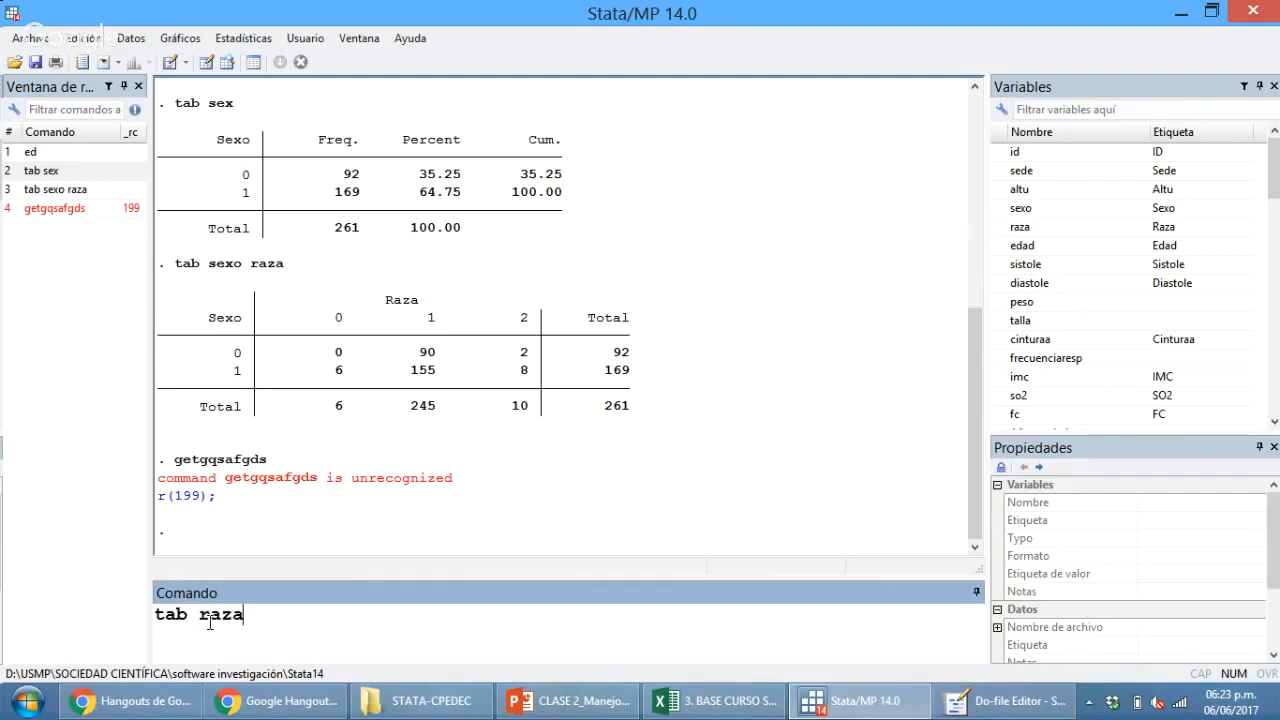
pyautogui.press('Return')
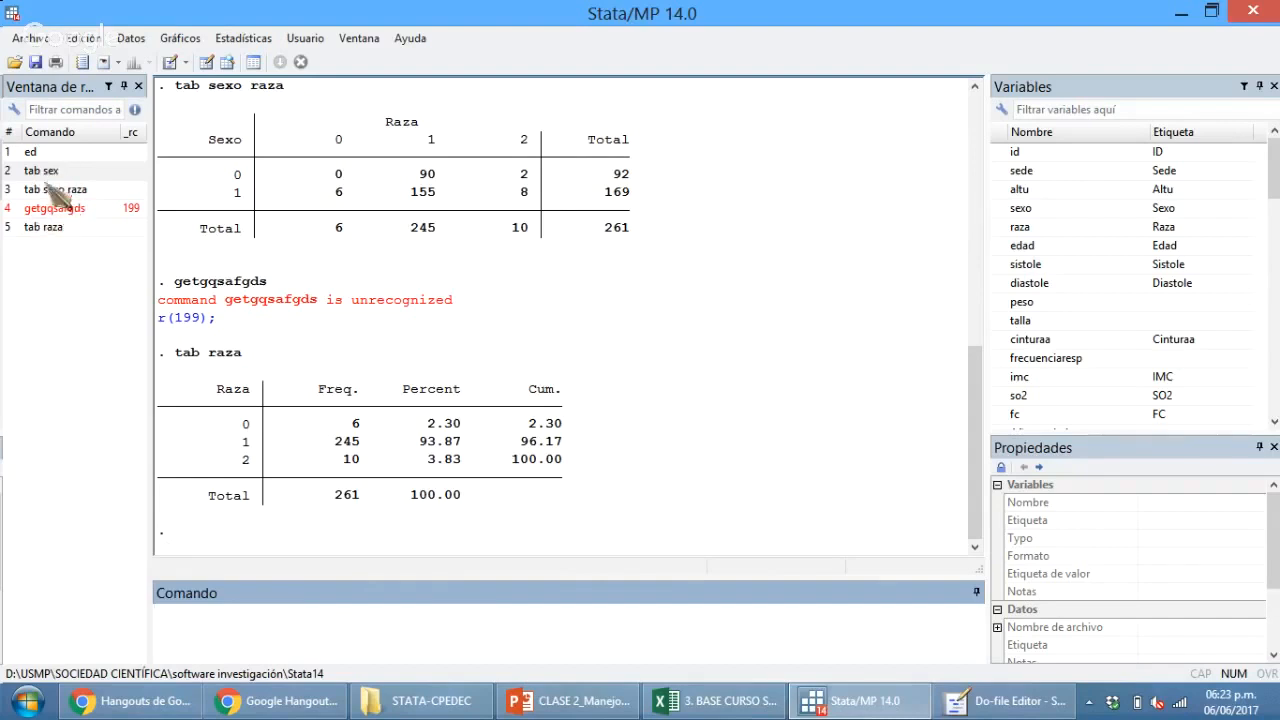
# Sort the command history by return code and copy ed, tab sex, tab sexo raza and tab raza into the blank do-file.
pyautogui.click(132, 133)
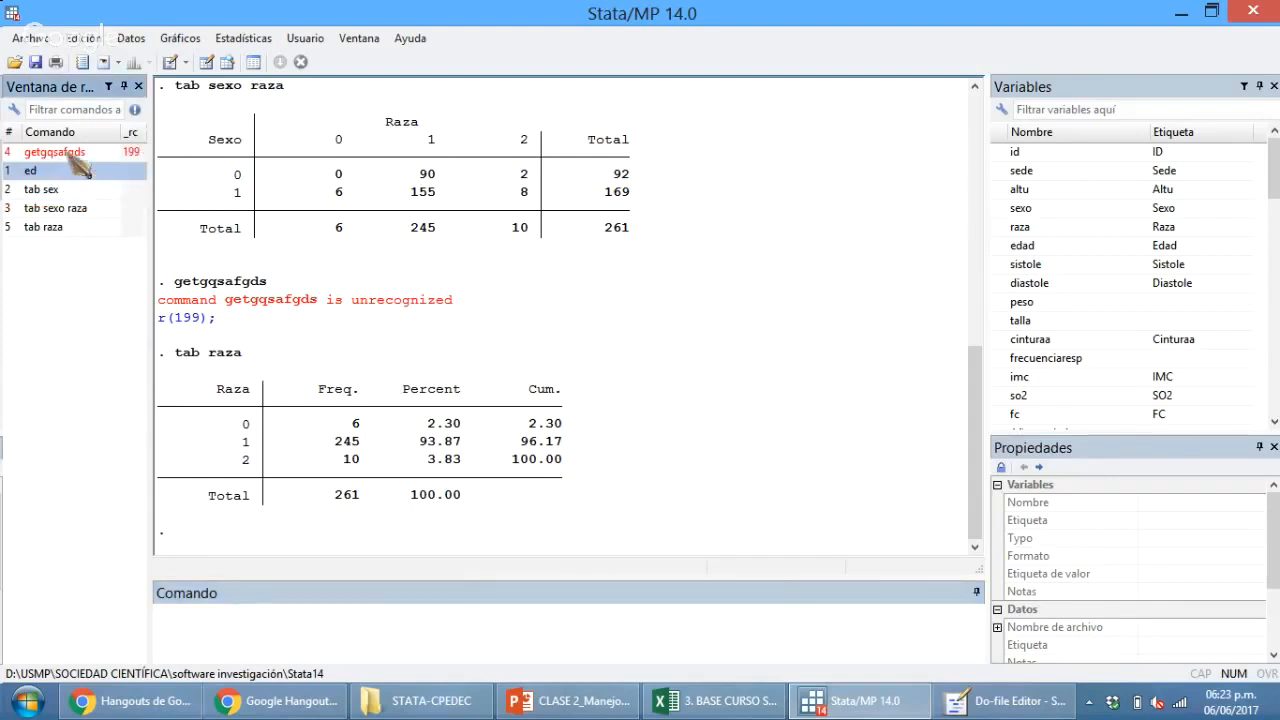
pyautogui.click(58, 230)
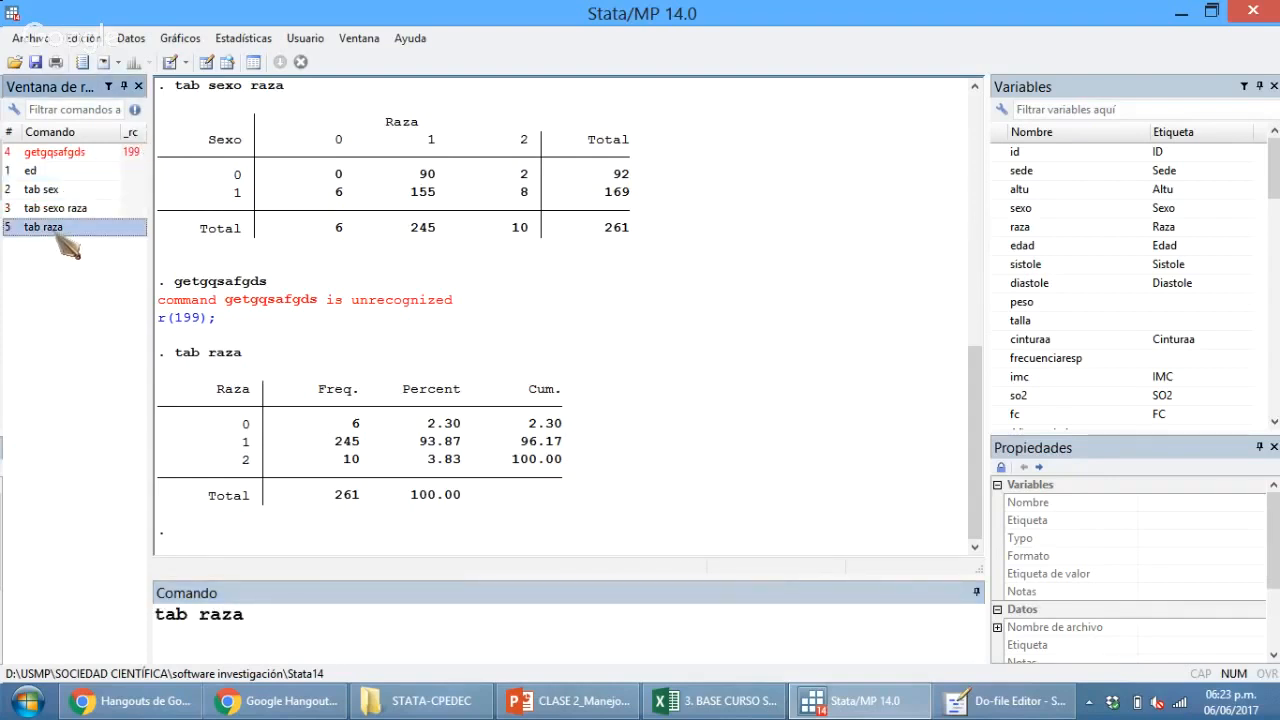
pyautogui.hotkey('shift', 'Up')
pyautogui.hotkey('shift', 'Up')
pyautogui.hotkey('shift', 'Up')
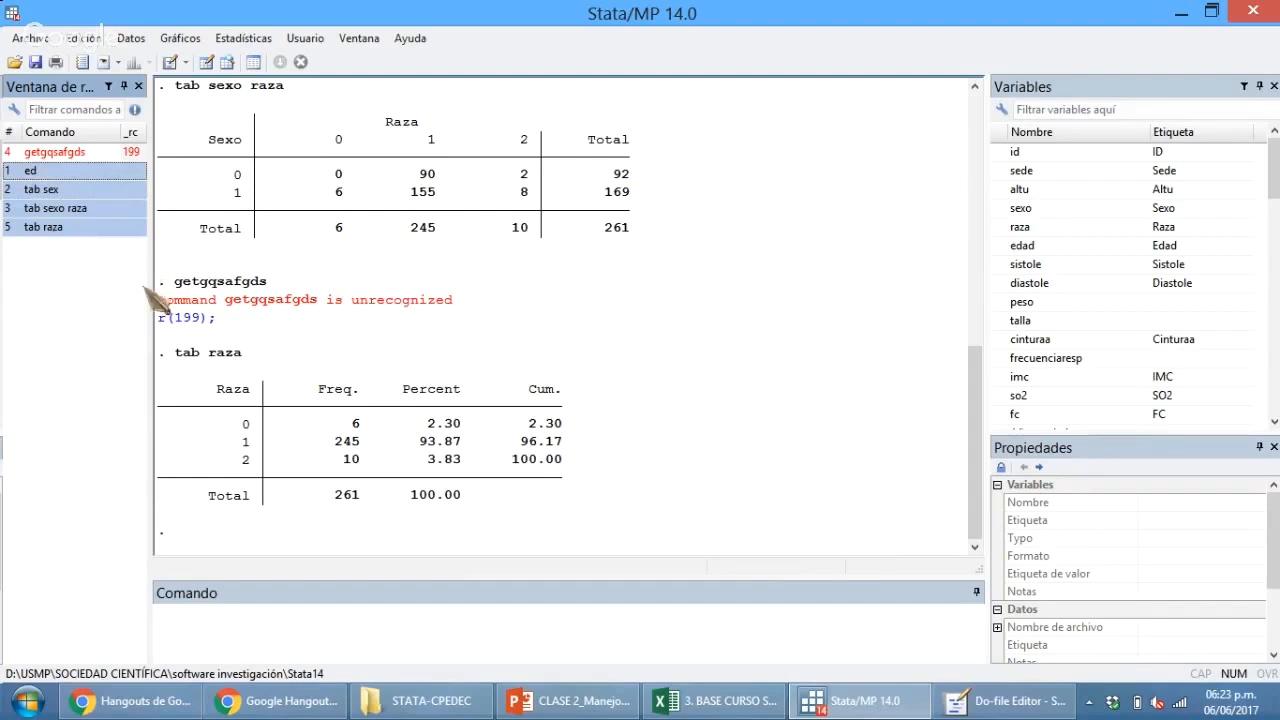
pyautogui.click(962, 702)
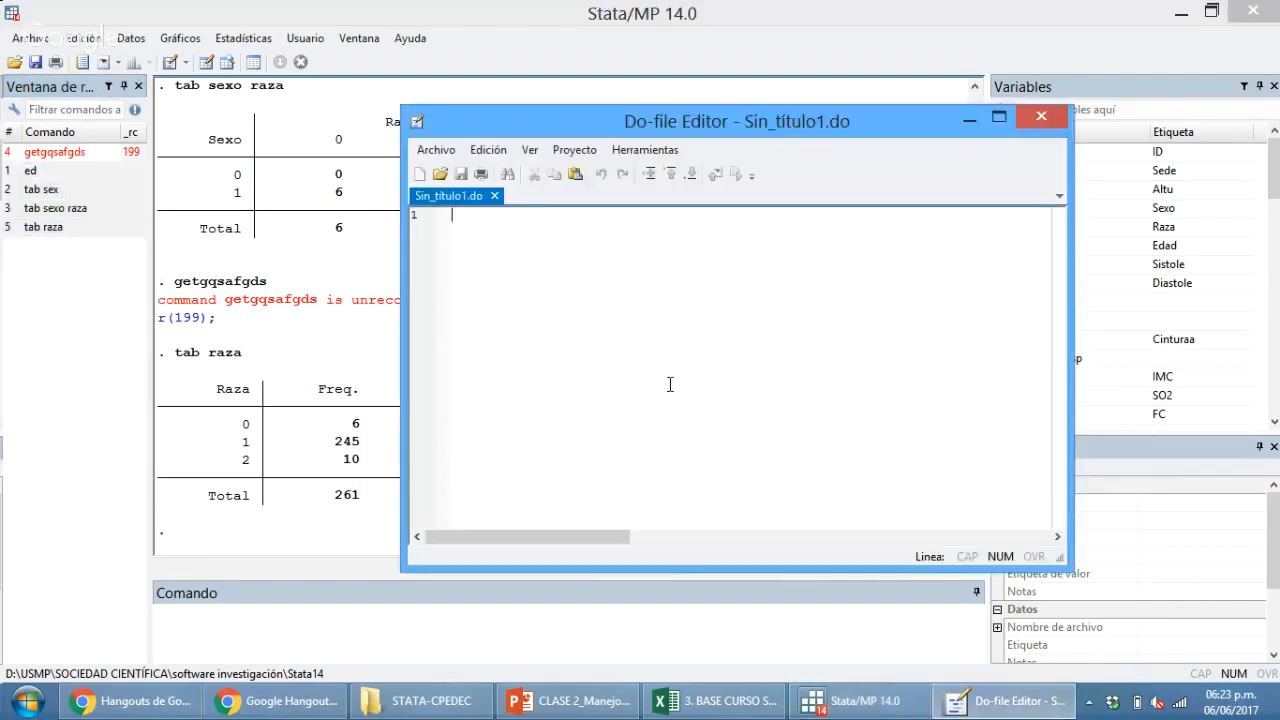
pyautogui.write('ed tab sex tab sexo raza tab raza')
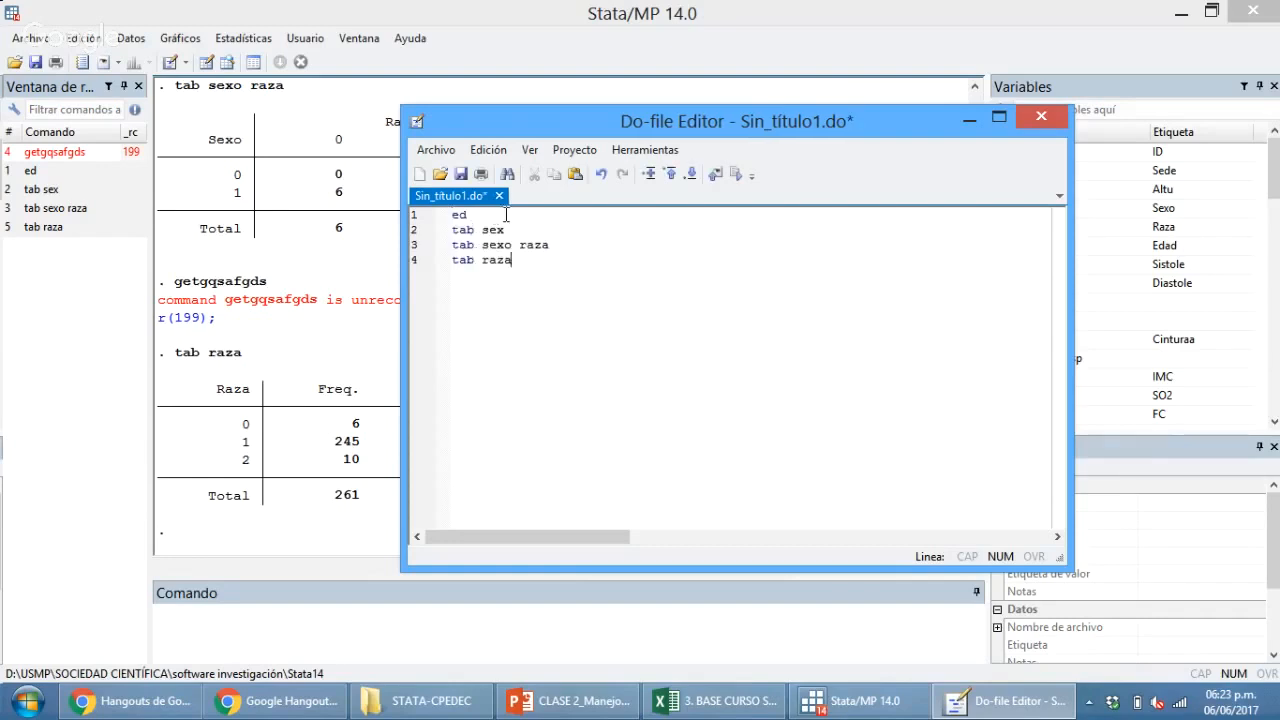
# Insert blank lines above ed in the do-file and add the comment *Tablas univariado* on the first line.
pyautogui.press('Home')
pyautogui.press('Return')
pyautogui.press('Return')
pyautogui.click(578, 218)
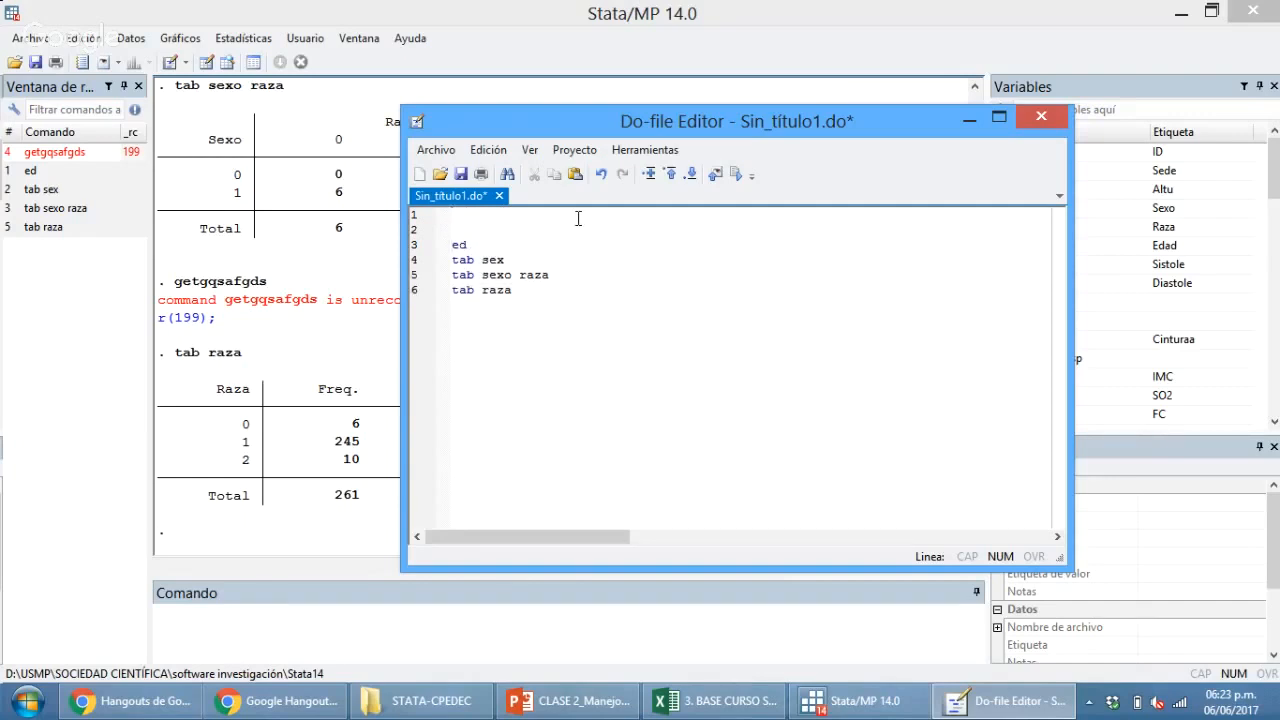
pyautogui.write('*Tablas univariado*')
pyautogui.press('Return')
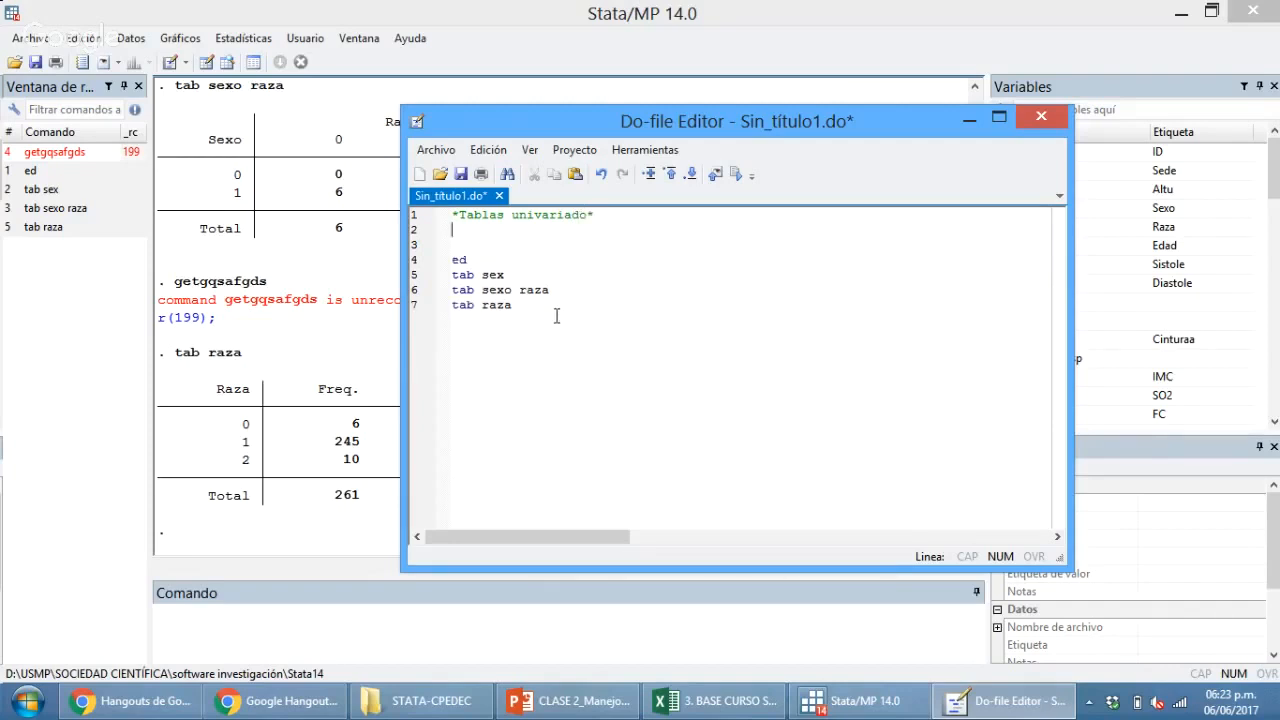
# Move the tab raza and tab sex lines directly under the *Tablas univariado* comment.
pyautogui.moveTo(505, 276); pyautogui.dragTo(452, 277)
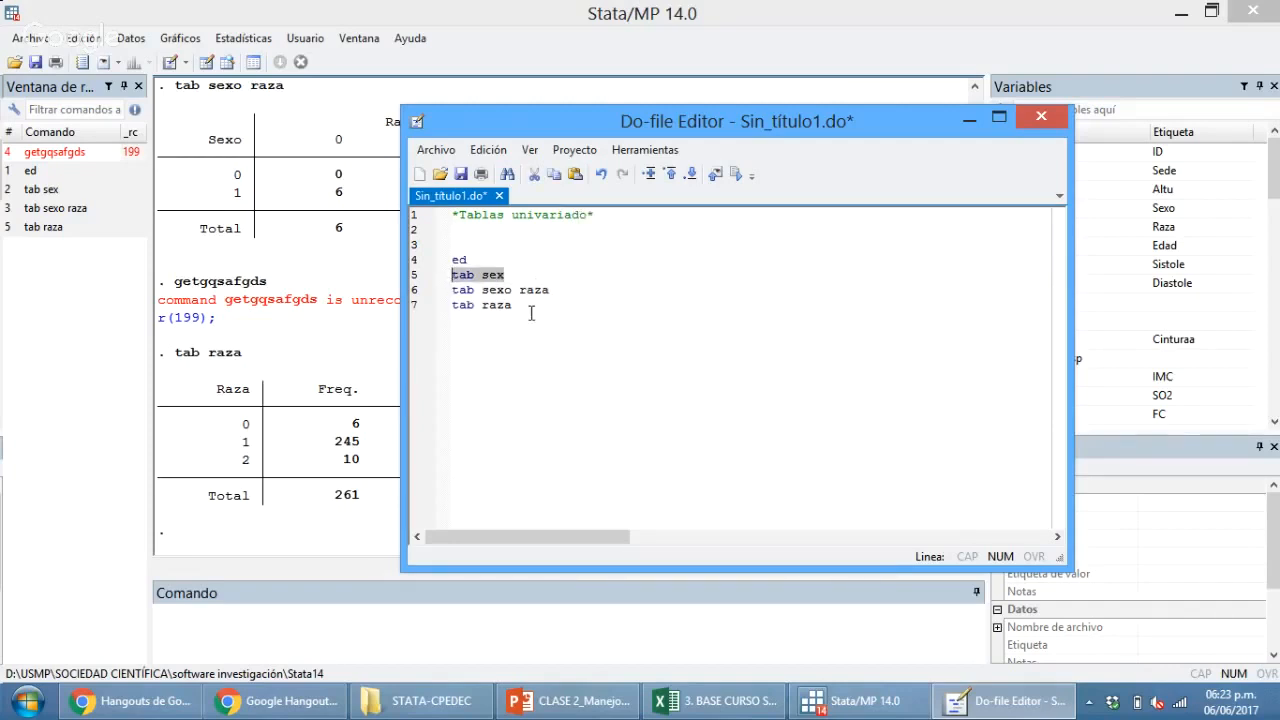
pyautogui.moveTo(531, 313); pyautogui.dragTo(452, 305)
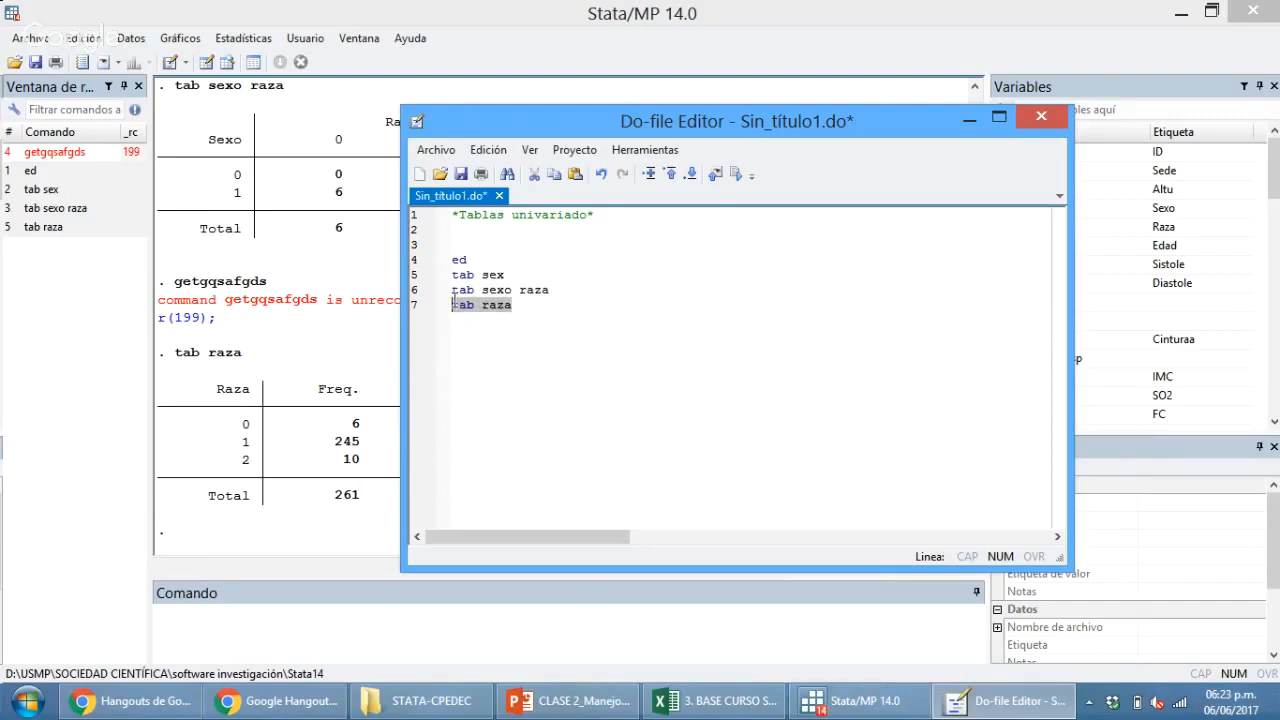
pyautogui.click(499, 234)
pyautogui.moveTo(498, 234); pyautogui.dragTo(467, 249)
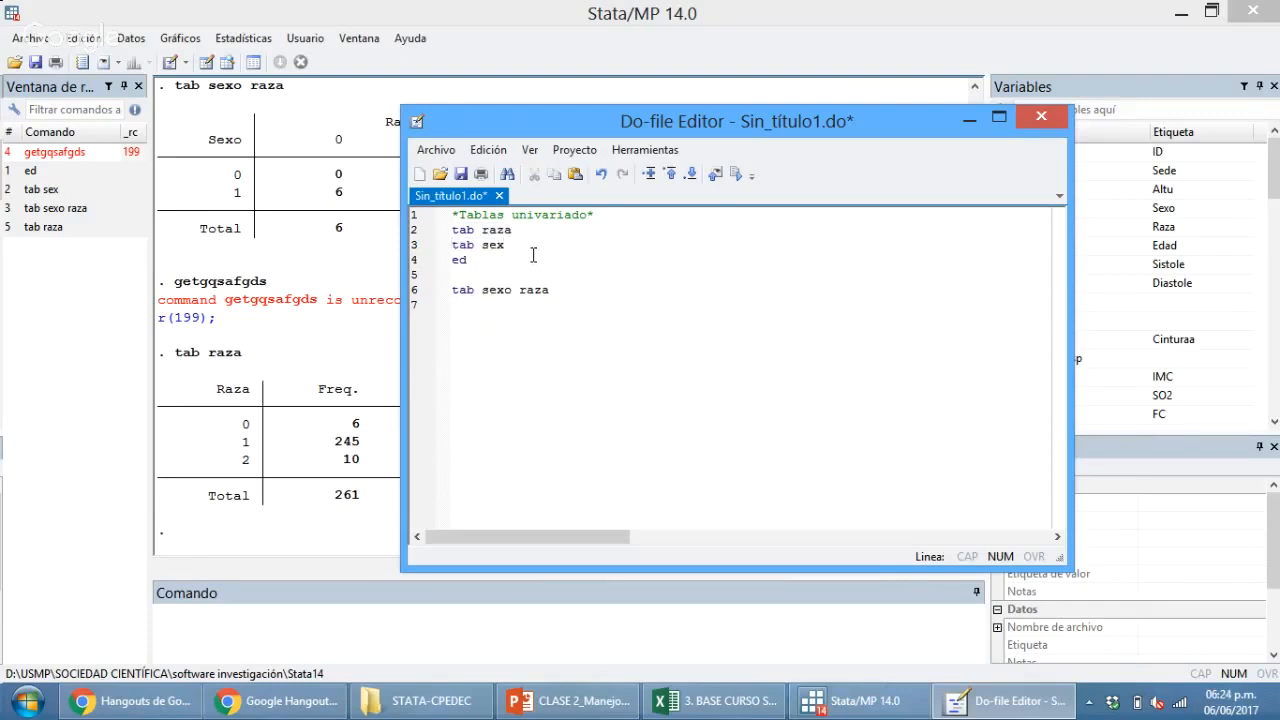
# Add the comment *Tablas buvariado* below tab sex and move the tab sexo raza line under it.
pyautogui.press('Delete')
pyautogui.press('Return')
pyautogui.press('Return')
pyautogui.press('Return')
pyautogui.press('Return')
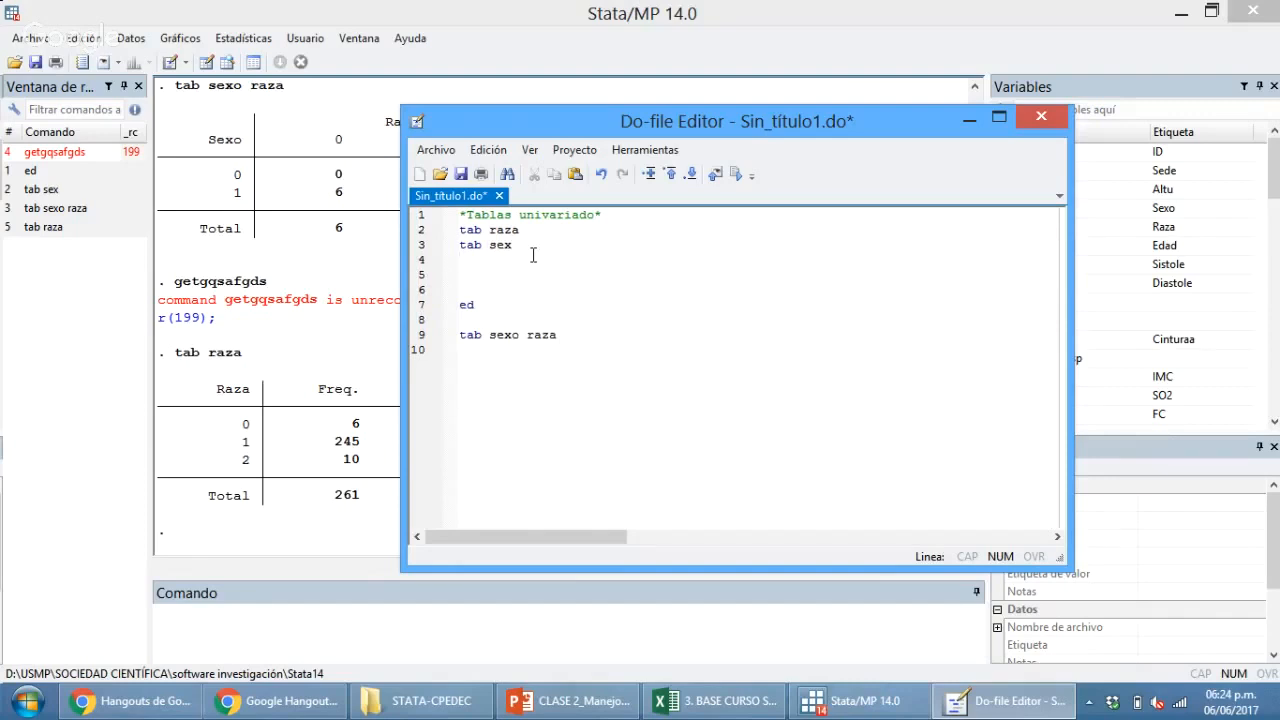
pyautogui.write('Tablas buvariado*')
pyautogui.press('Return')
pyautogui.moveTo(566, 350); pyautogui.dragTo(478, 282)
pyautogui.click(501, 300)
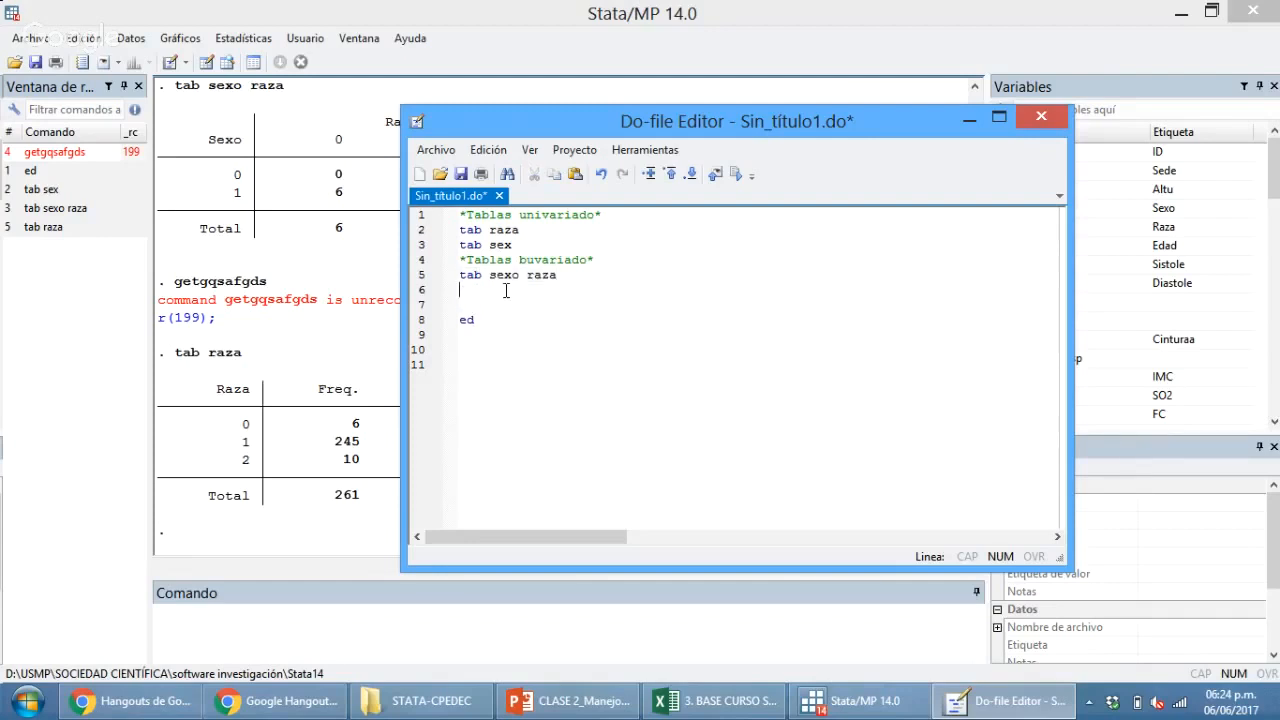
# Add the comment *Otros comandos* directly above ed and remove the blank lines between them.
pyautogui.write('*Otros comandos*')
pyautogui.press('Return')
pyautogui.press('Delete')
pyautogui.press('Delete')
pyautogui.click(603, 335)
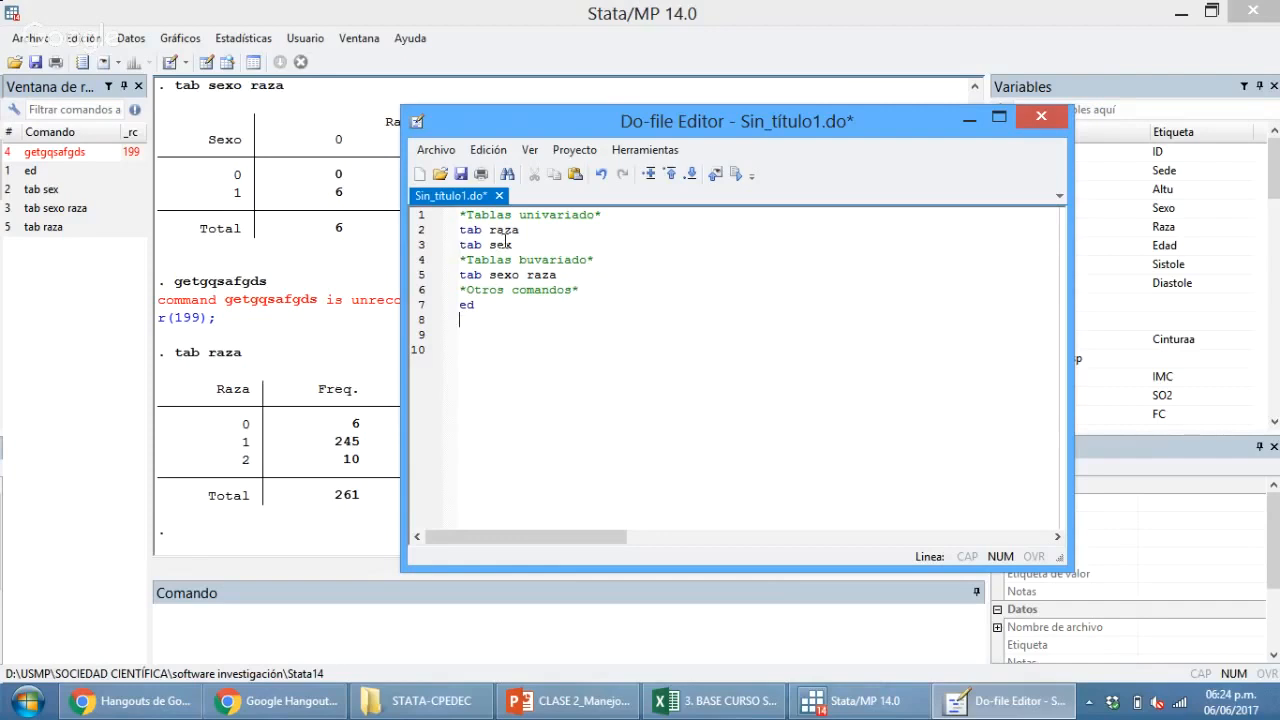
# Execute only the tab raza line of the do-file, examine its table in the results, and return to the do-file.
pyautogui.moveTo(523, 230); pyautogui.dragTo(459, 230)
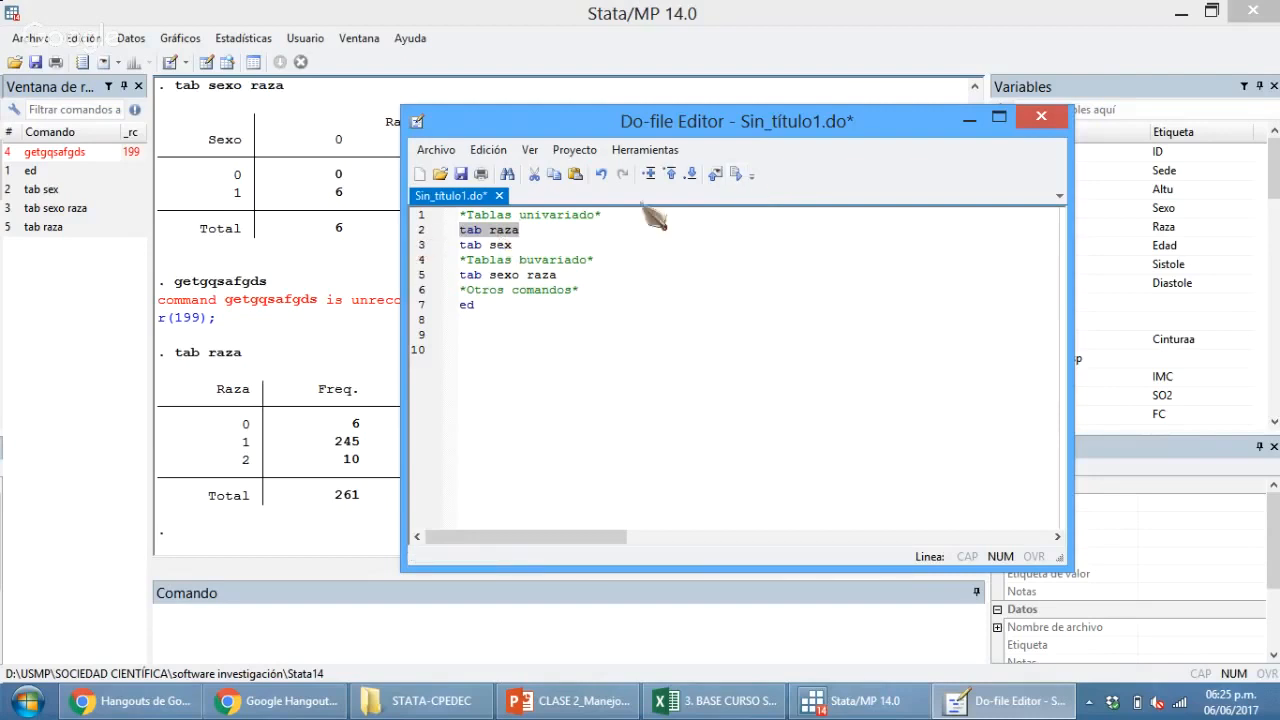
pyautogui.click(740, 175)
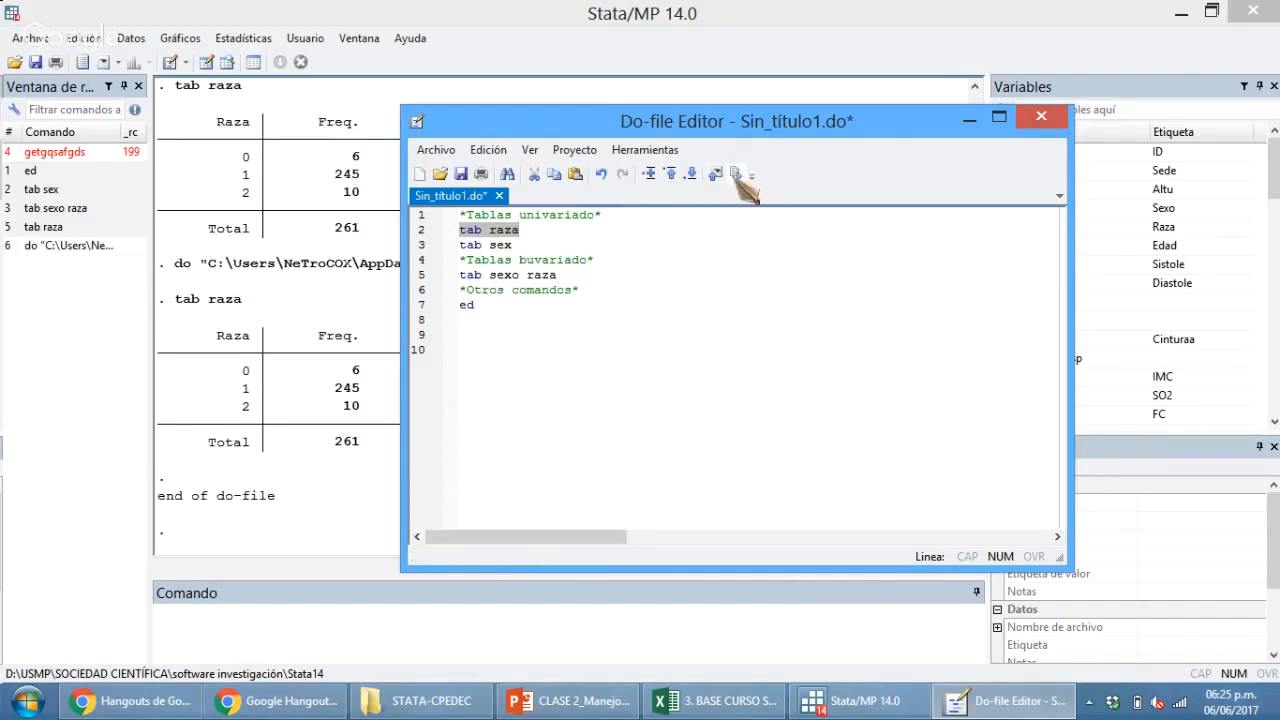
pyautogui.click(275, 367)
pyautogui.moveTo(210, 299); pyautogui.dragTo(560, 452)
pyautogui.click(614, 450)
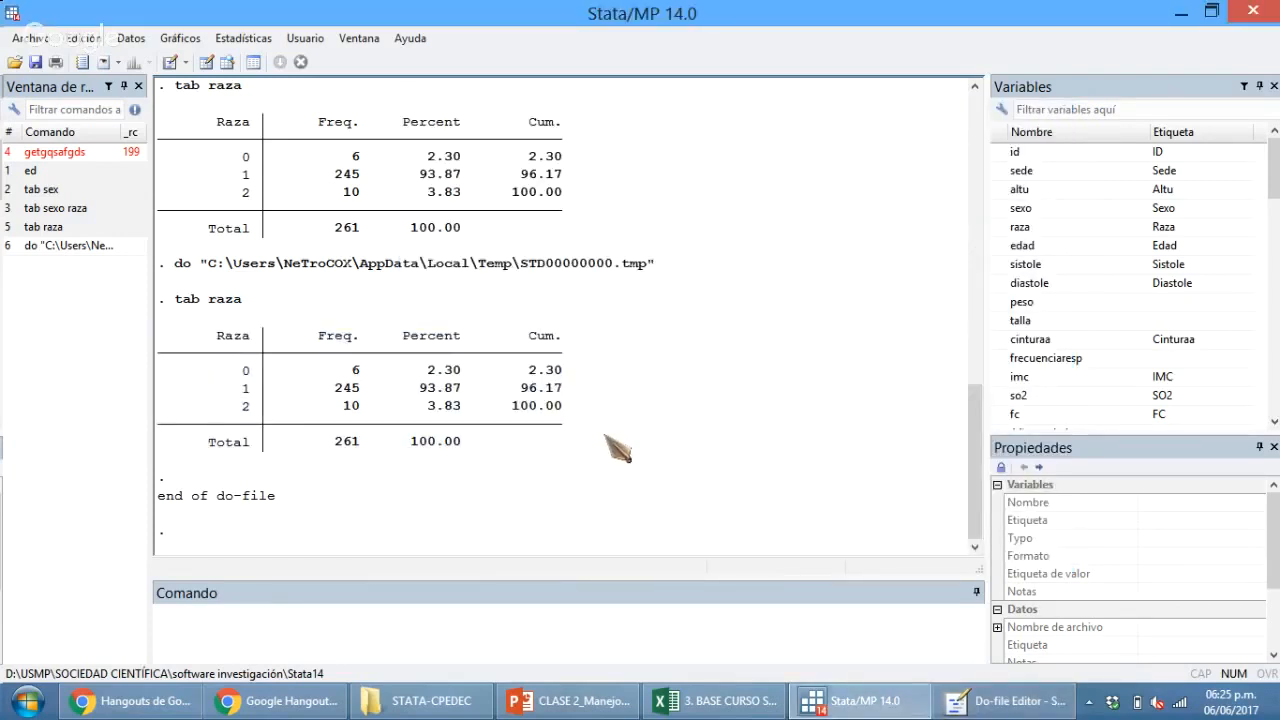
pyautogui.moveTo(183, 300); pyautogui.dragTo(586, 440)
pyautogui.click(598, 472)
pyautogui.click(955, 703)
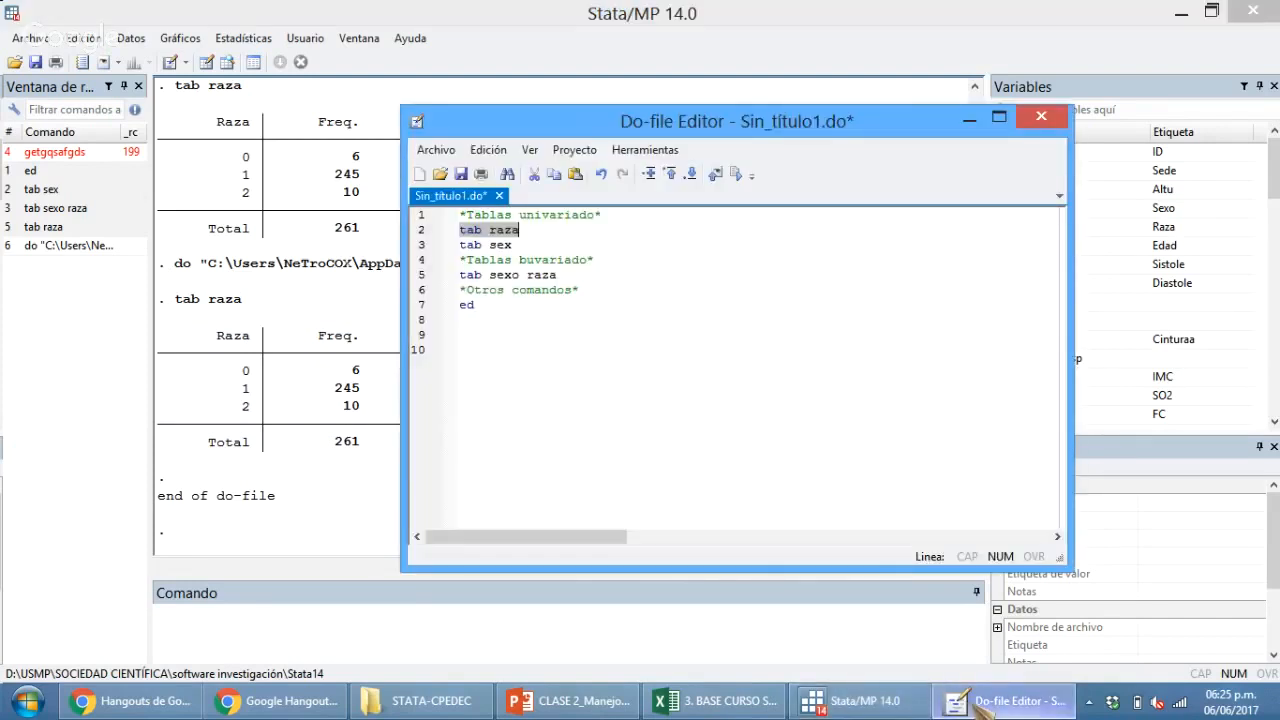
# Execute the tab raza and tab sex lines together, examine both tables in the results, and return to the do-file.
pyautogui.click(723, 366)
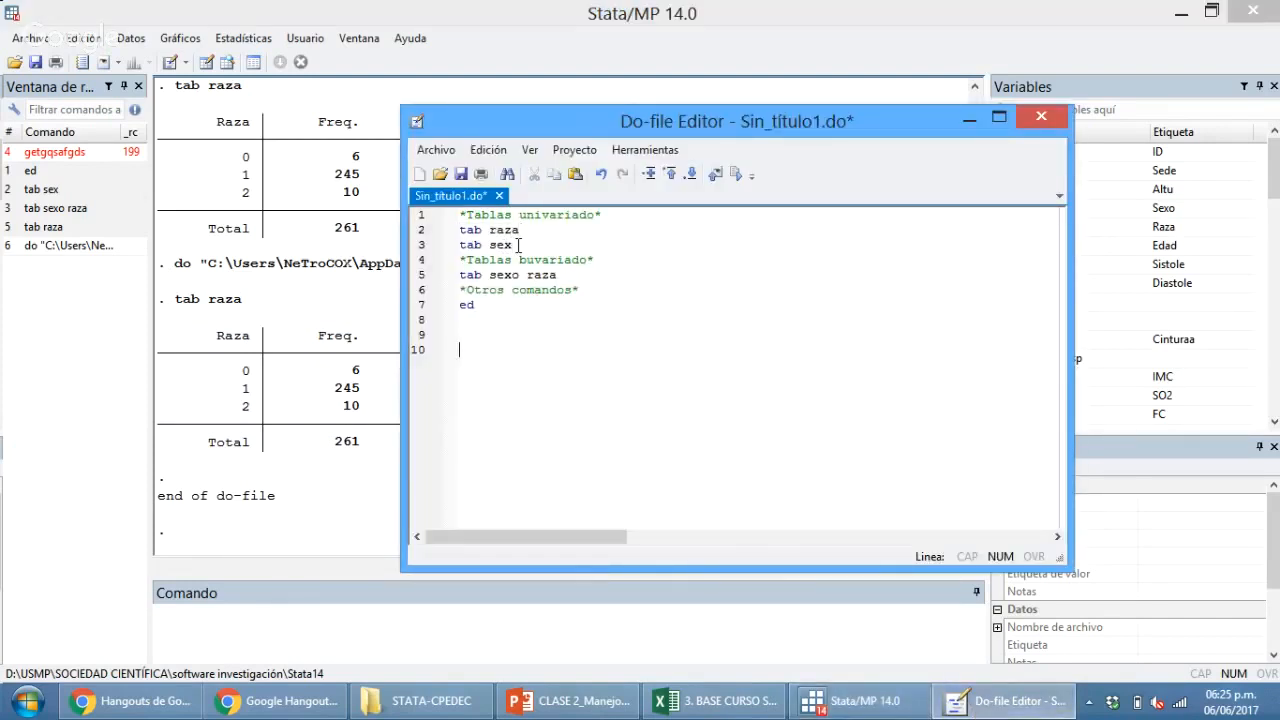
pyautogui.moveTo(519, 245); pyautogui.dragTo(458, 230)
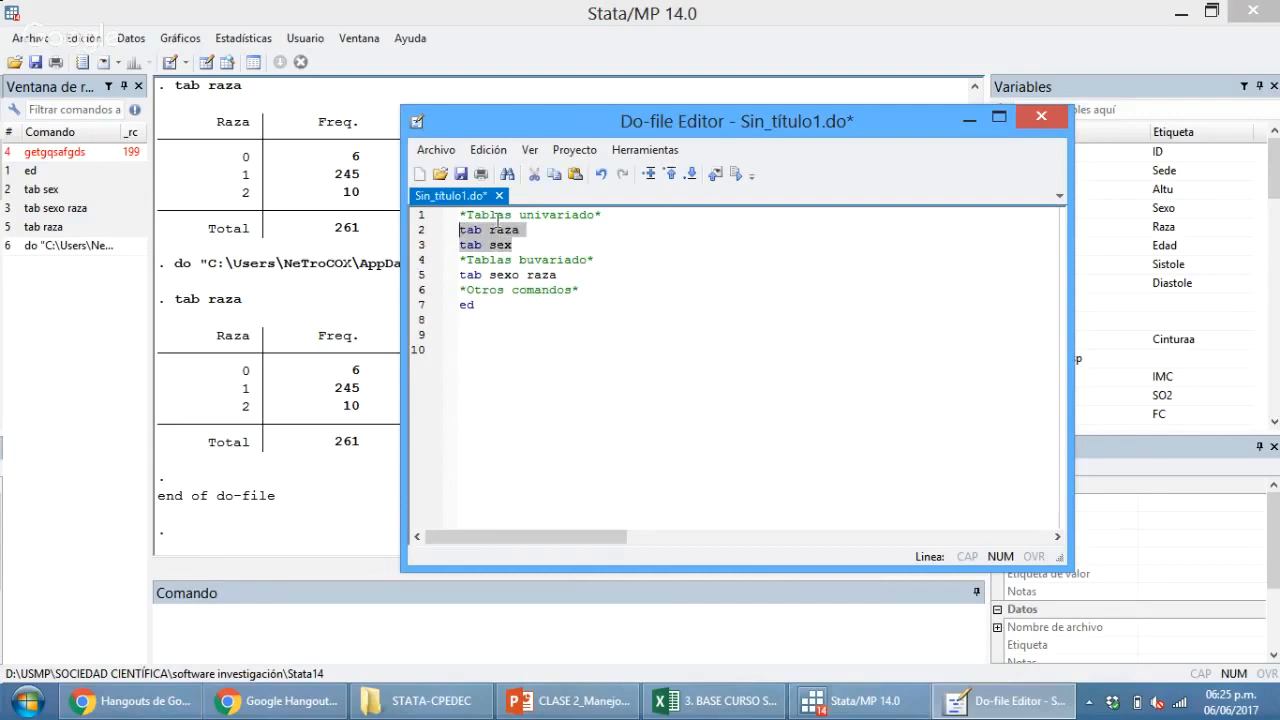
pyautogui.click(735, 174)
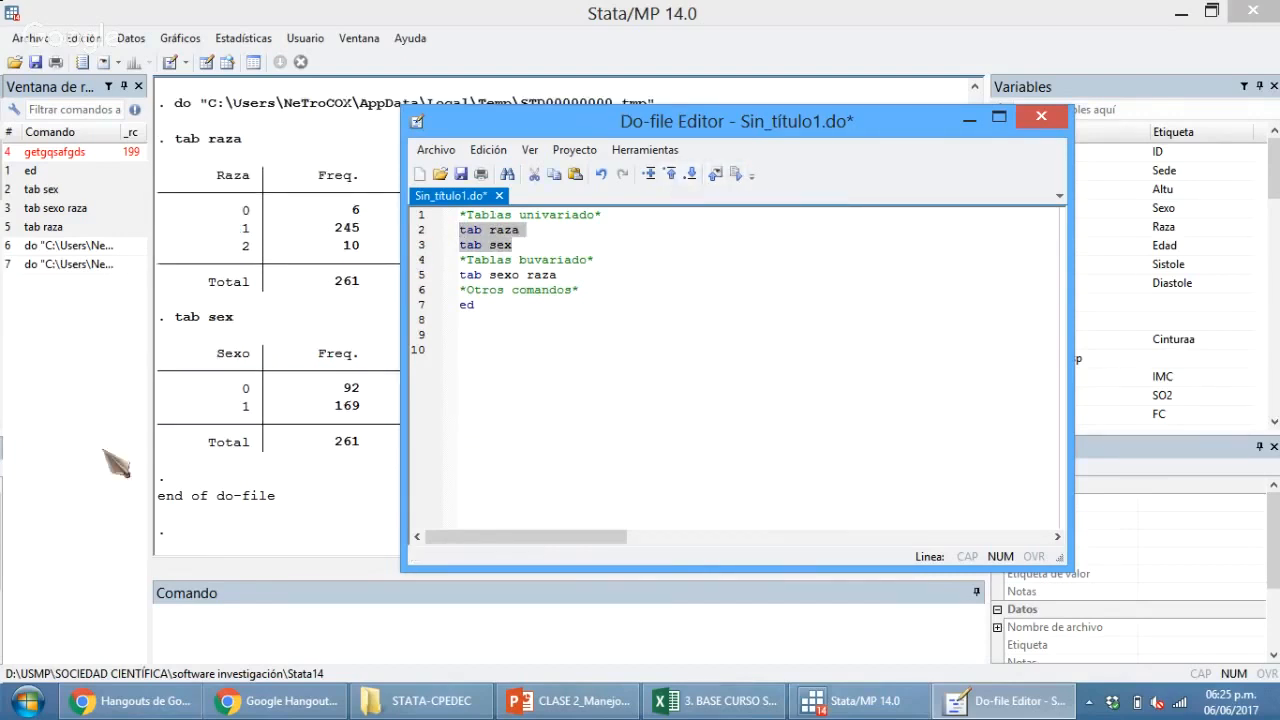
pyautogui.click(236, 346)
pyautogui.moveTo(165, 166); pyautogui.dragTo(387, 429)
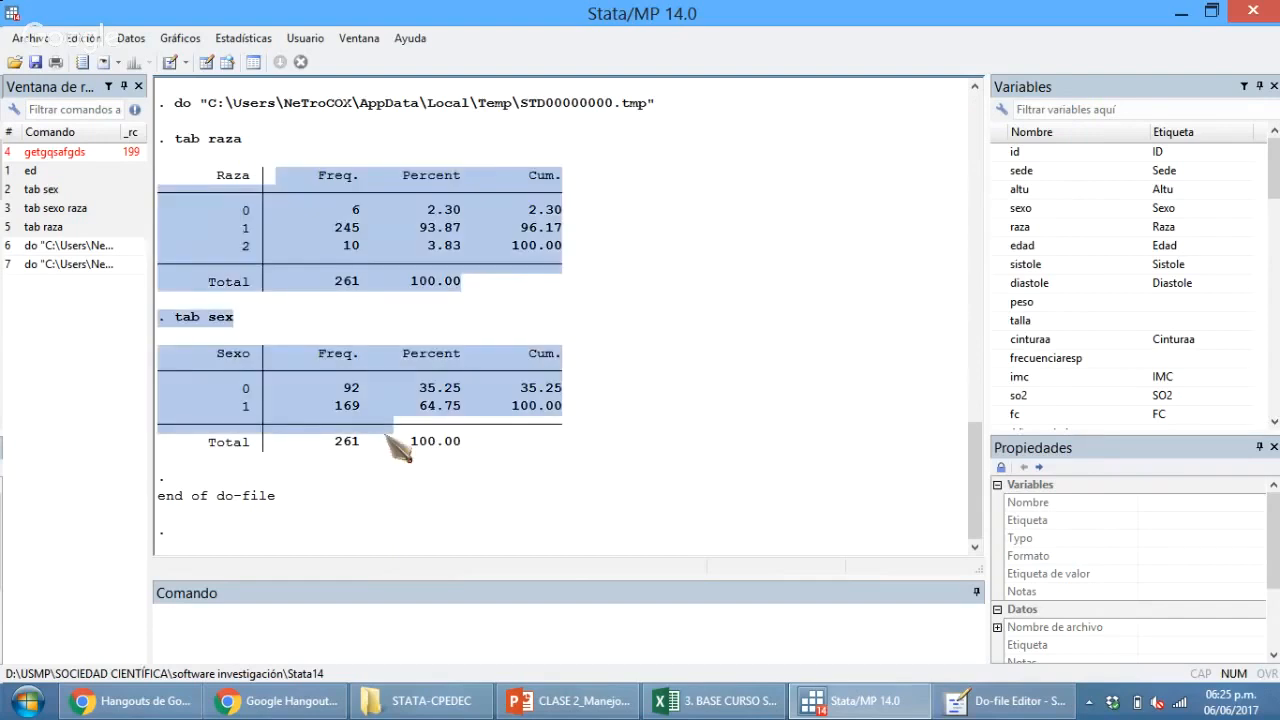
pyautogui.click(621, 390)
pyautogui.click(1010, 700)
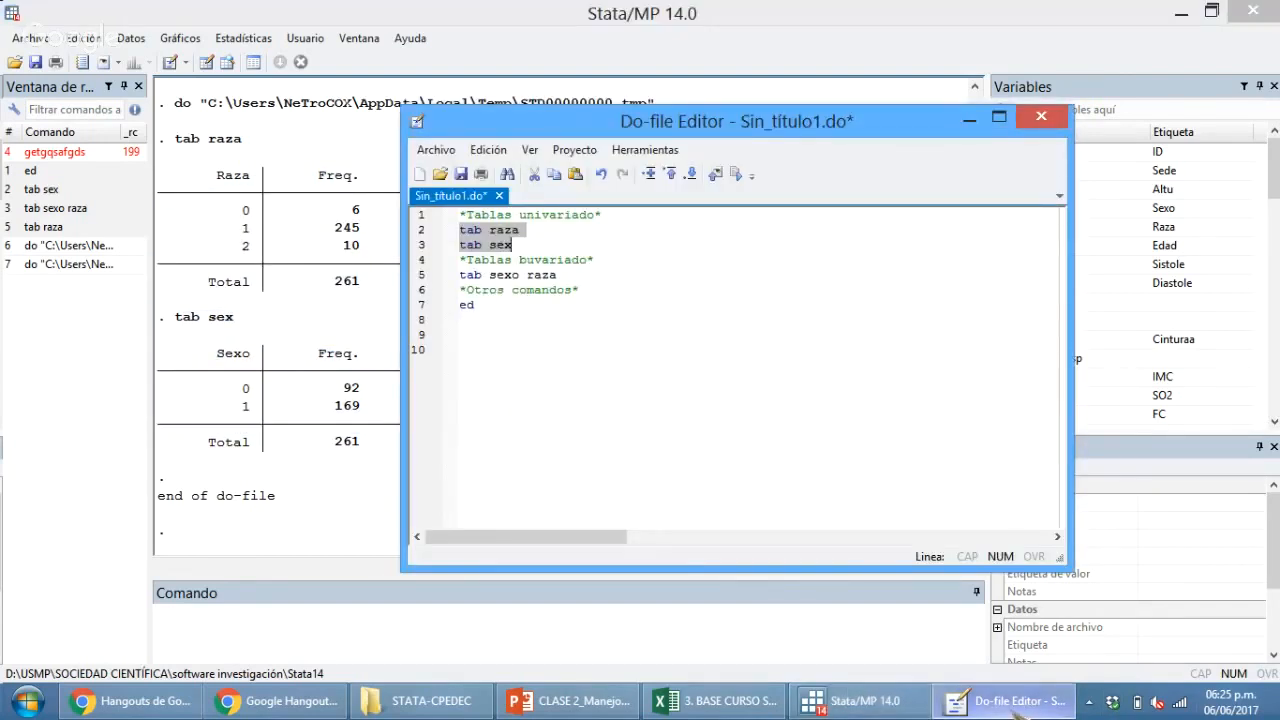
# Close the Do-file Editor.
pyautogui.click(719, 433)
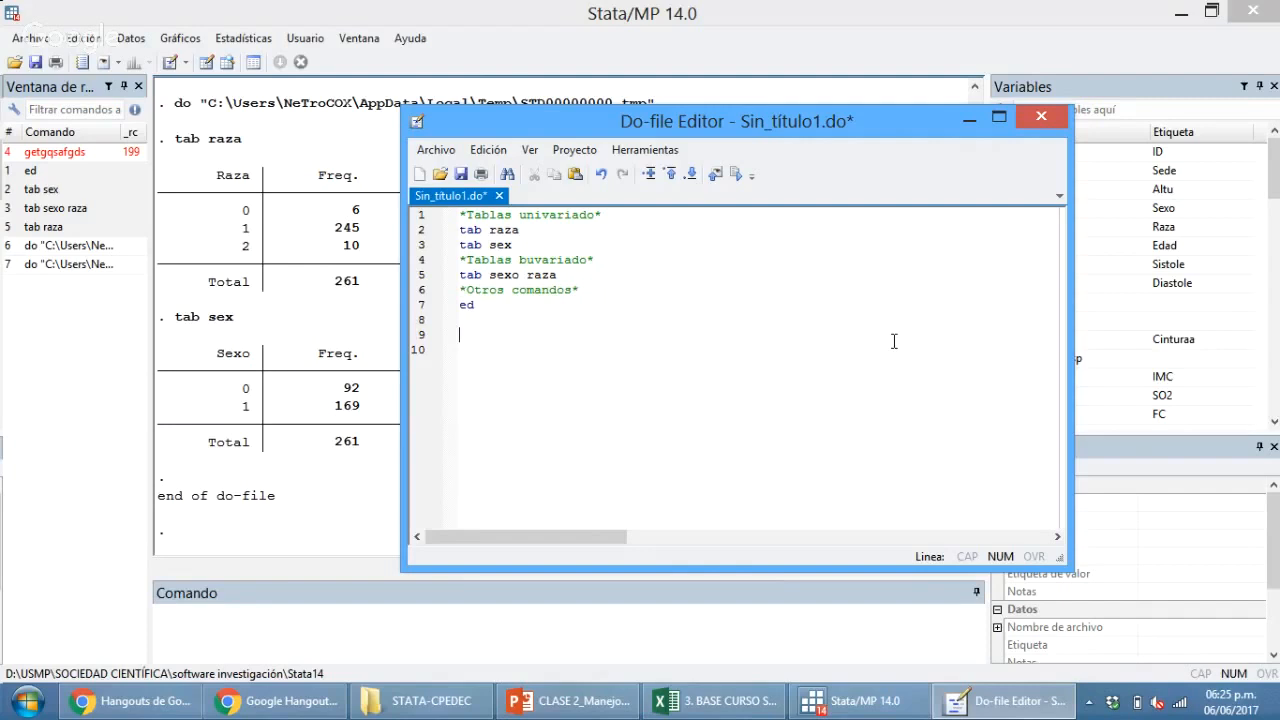
pyautogui.click(1035, 120)
pyautogui.click(763, 400)
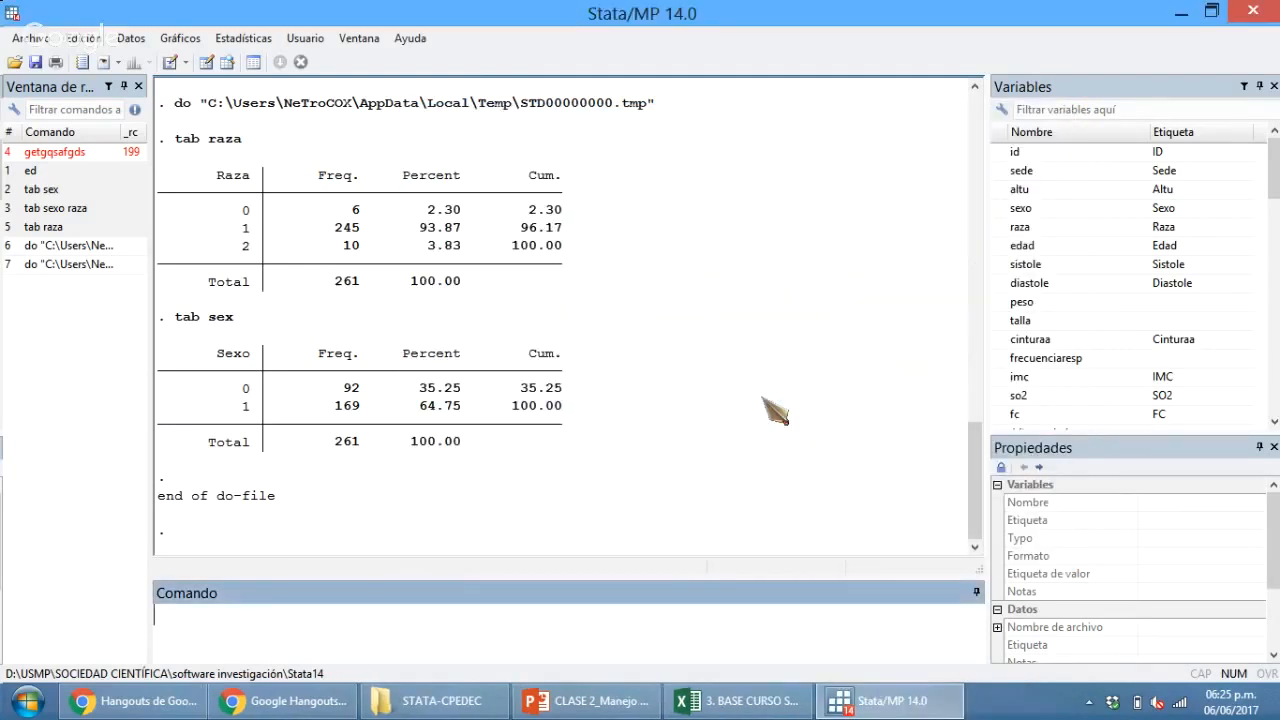
# Switch to the PowerPoint presentation, advance to the ETIQUETAR VARIABLES slide, and return to Stata.
pyautogui.click(655, 707)
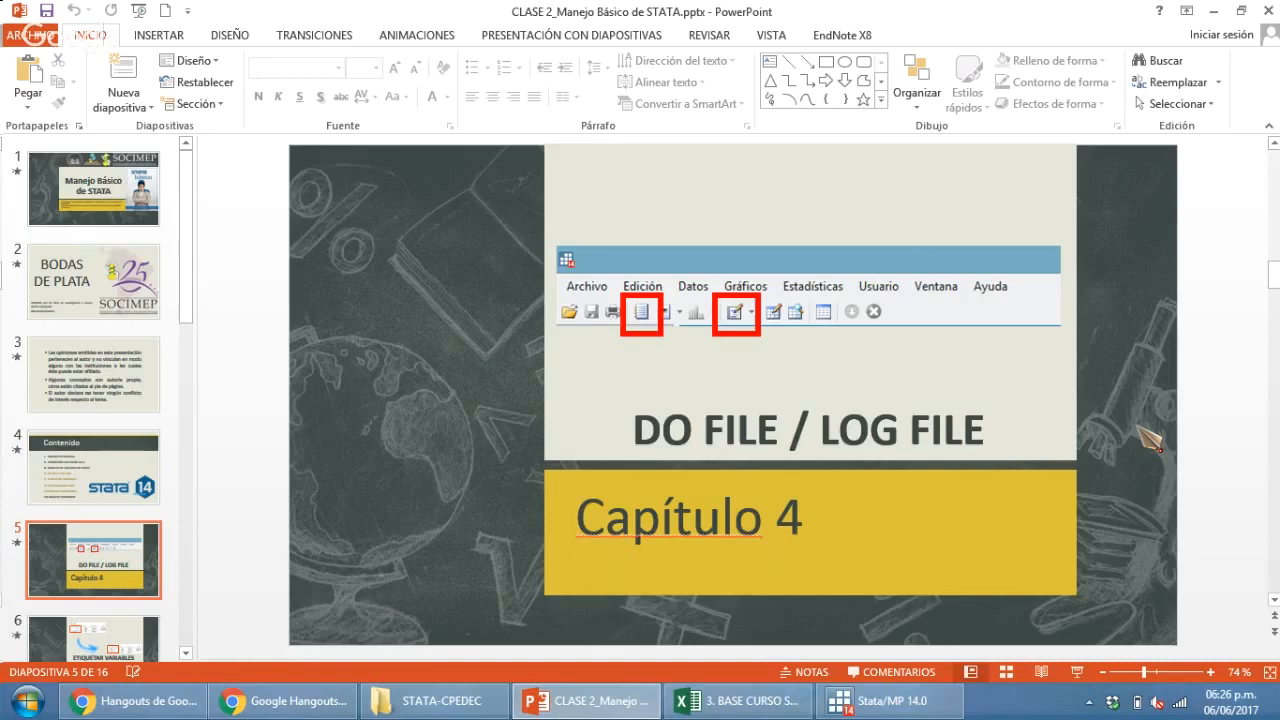
pyautogui.scroll(-1, 1150, 440)
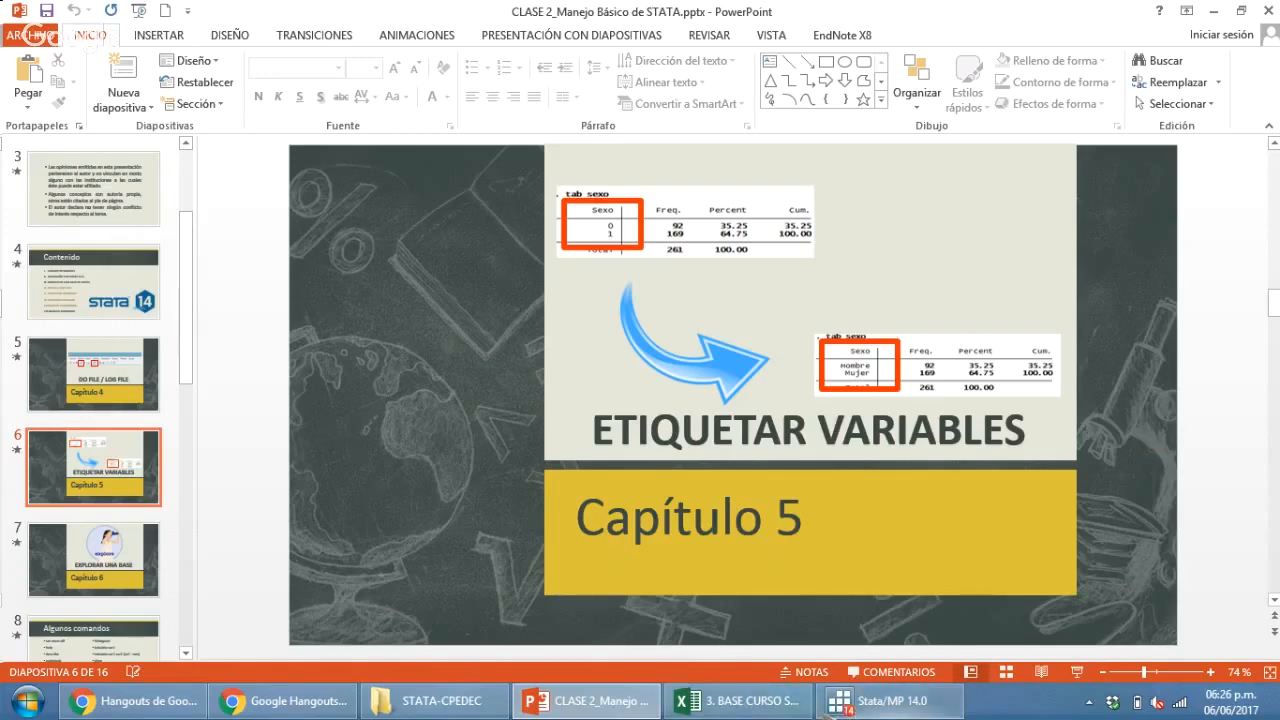
pyautogui.click(840, 702)
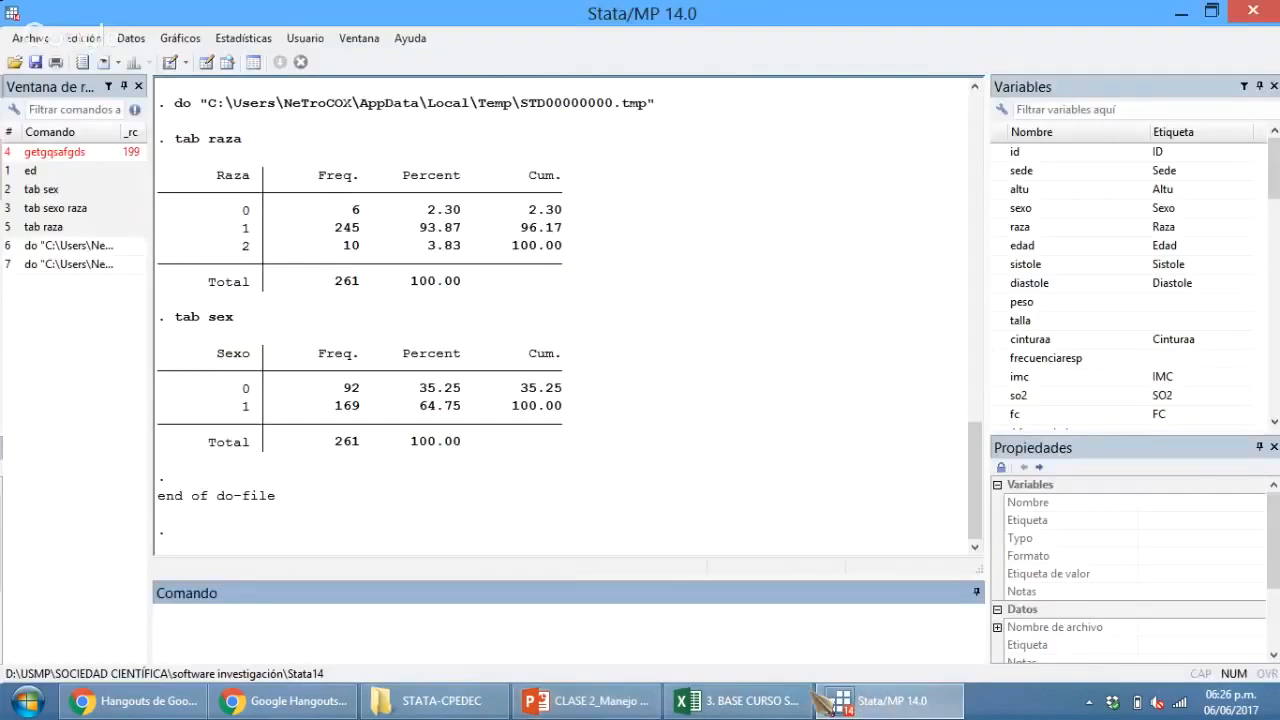
# Examine the category codes in the tab sex table and look over the other tables in the results.
pyautogui.moveTo(176, 312); pyautogui.dragTo(480, 386)
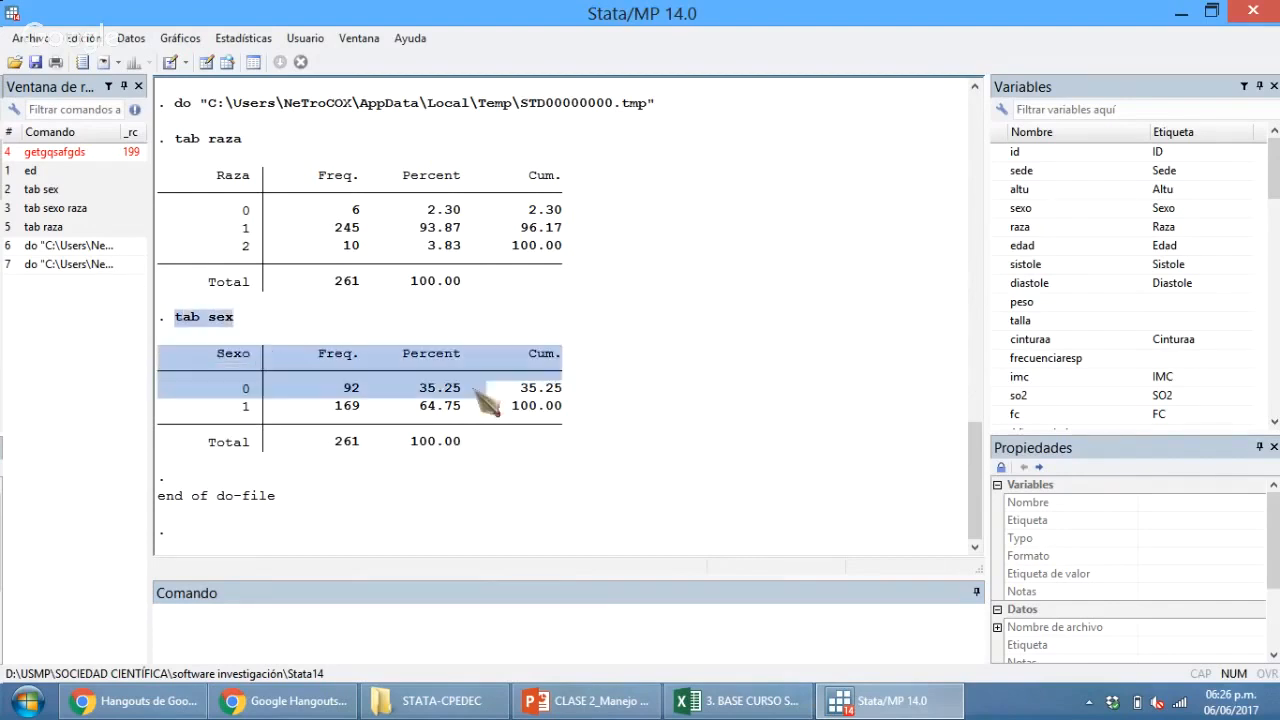
pyautogui.click(702, 418)
pyautogui.moveTo(211, 389); pyautogui.dragTo(256, 408)
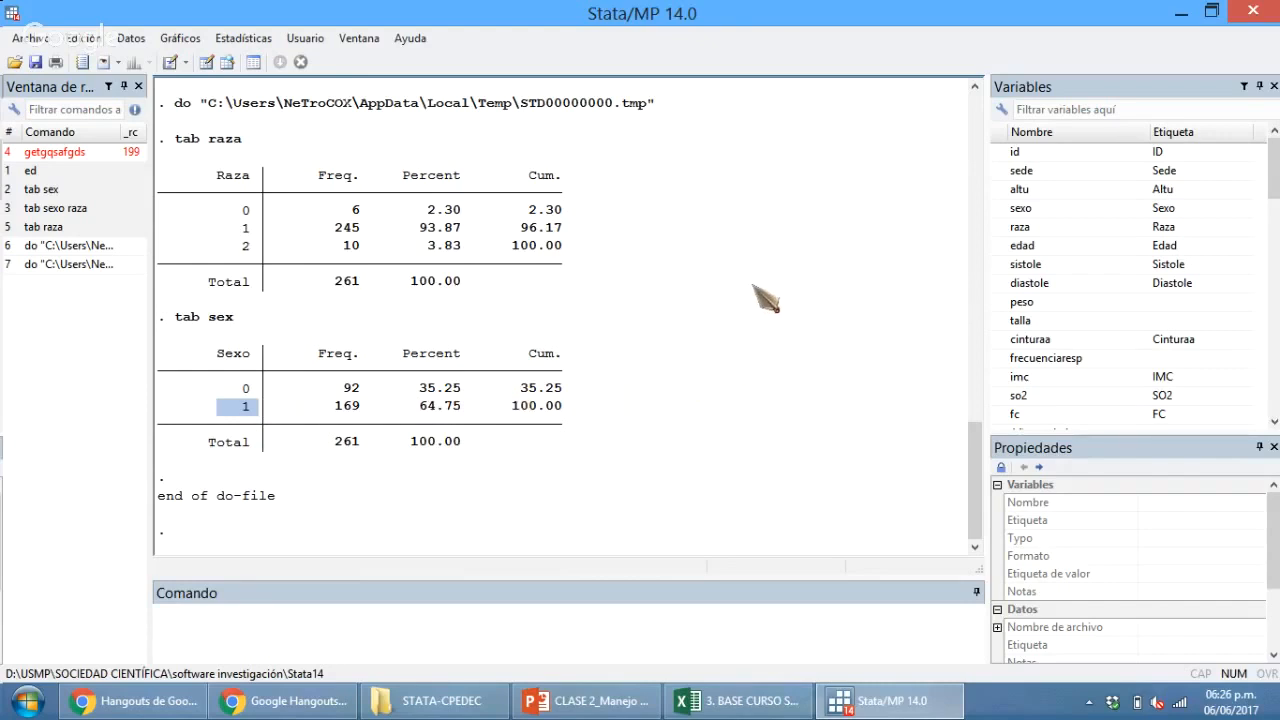
pyautogui.scroll(3, 1104, 322)
pyautogui.scroll(-1, 1104, 322)
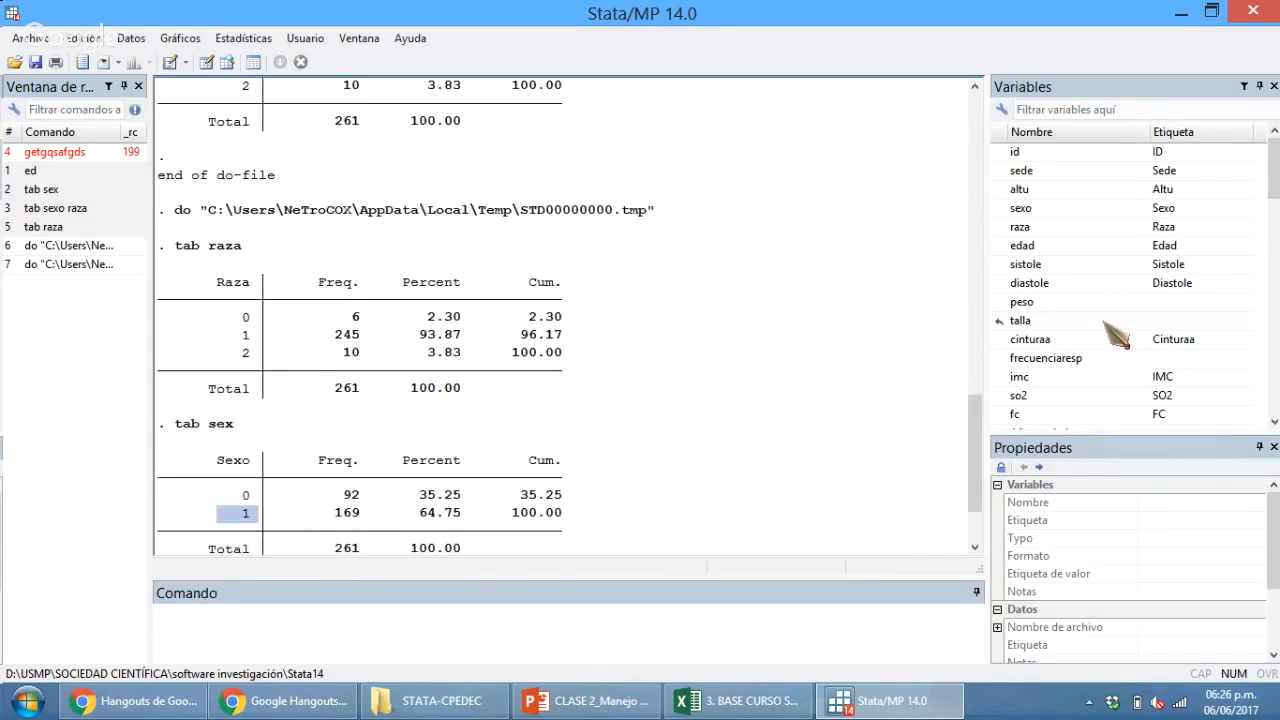
pyautogui.scroll(-2, 1110, 330)
# Run tab altu as a command to tabulate the altu variable.
pyautogui.click(723, 624)
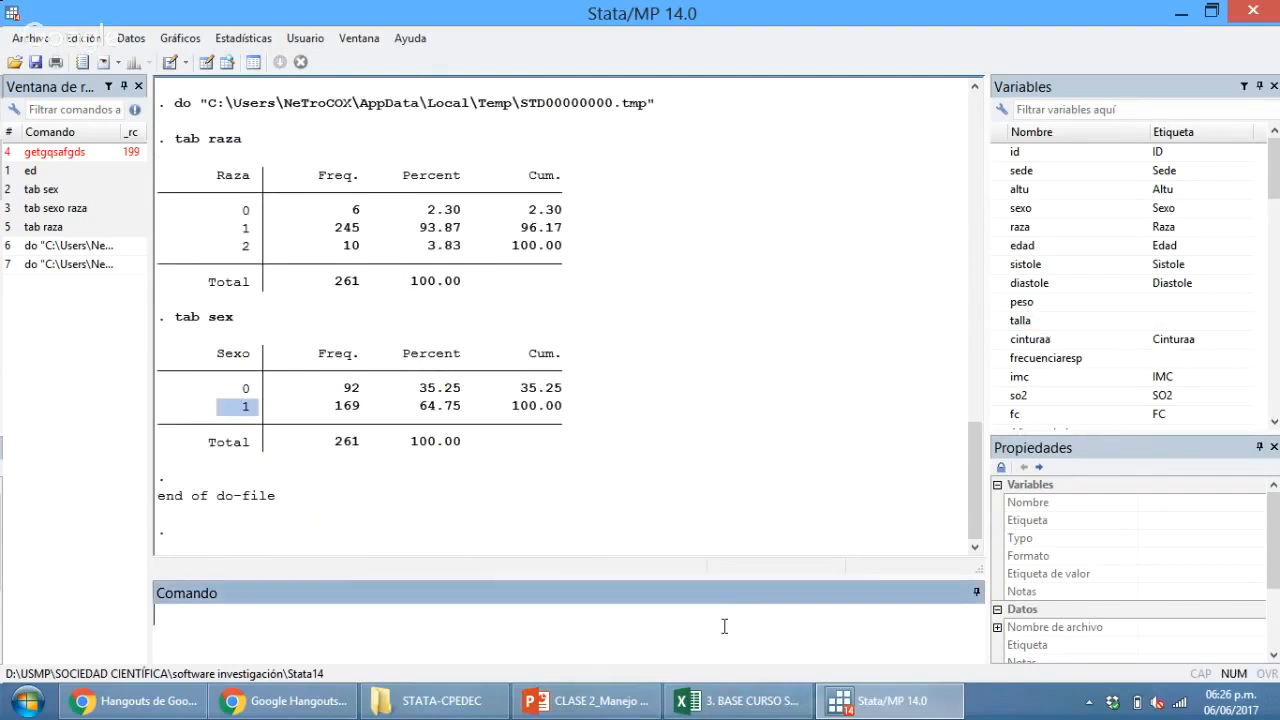
pyautogui.write('tab')
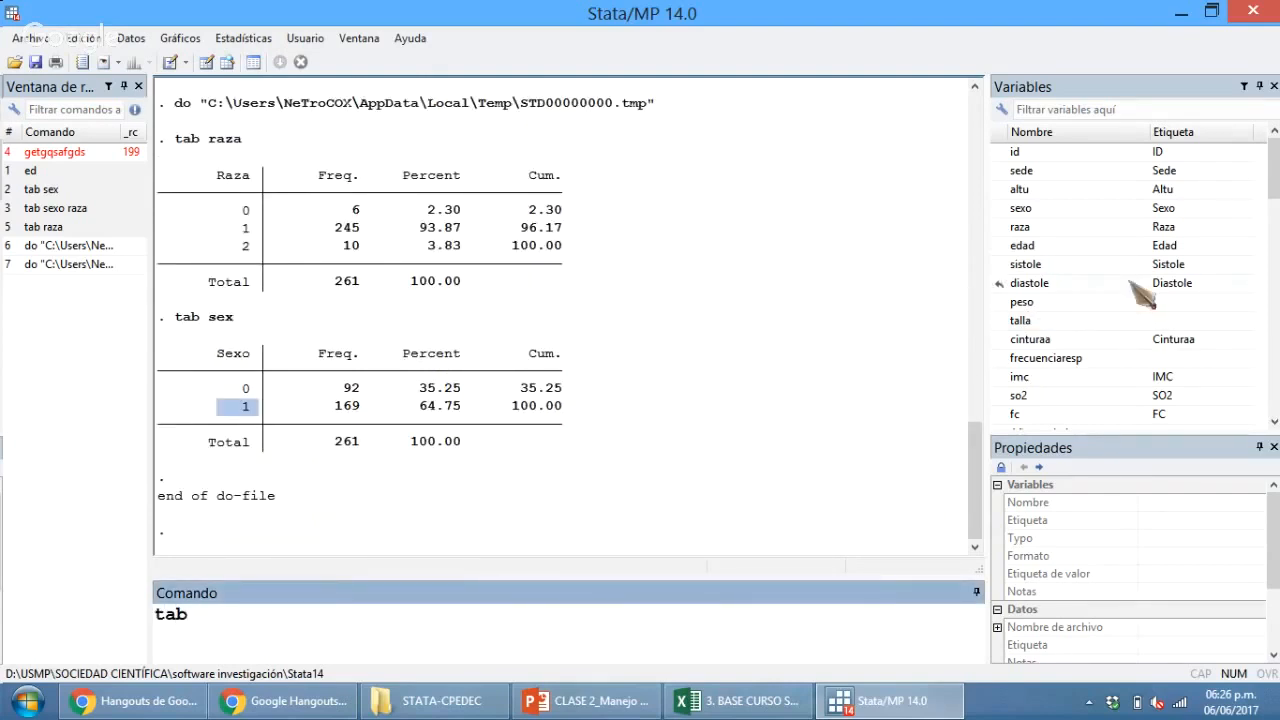
pyautogui.doubleClick(1005, 189)
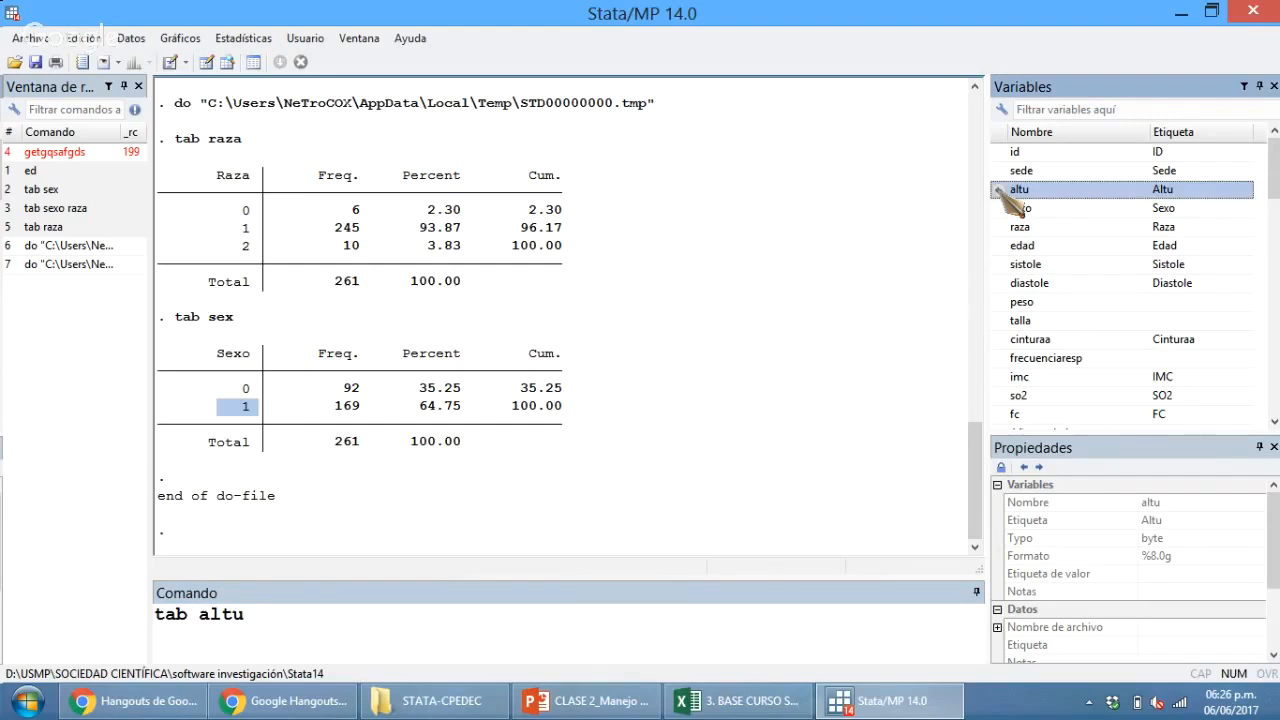
pyautogui.press('Return')
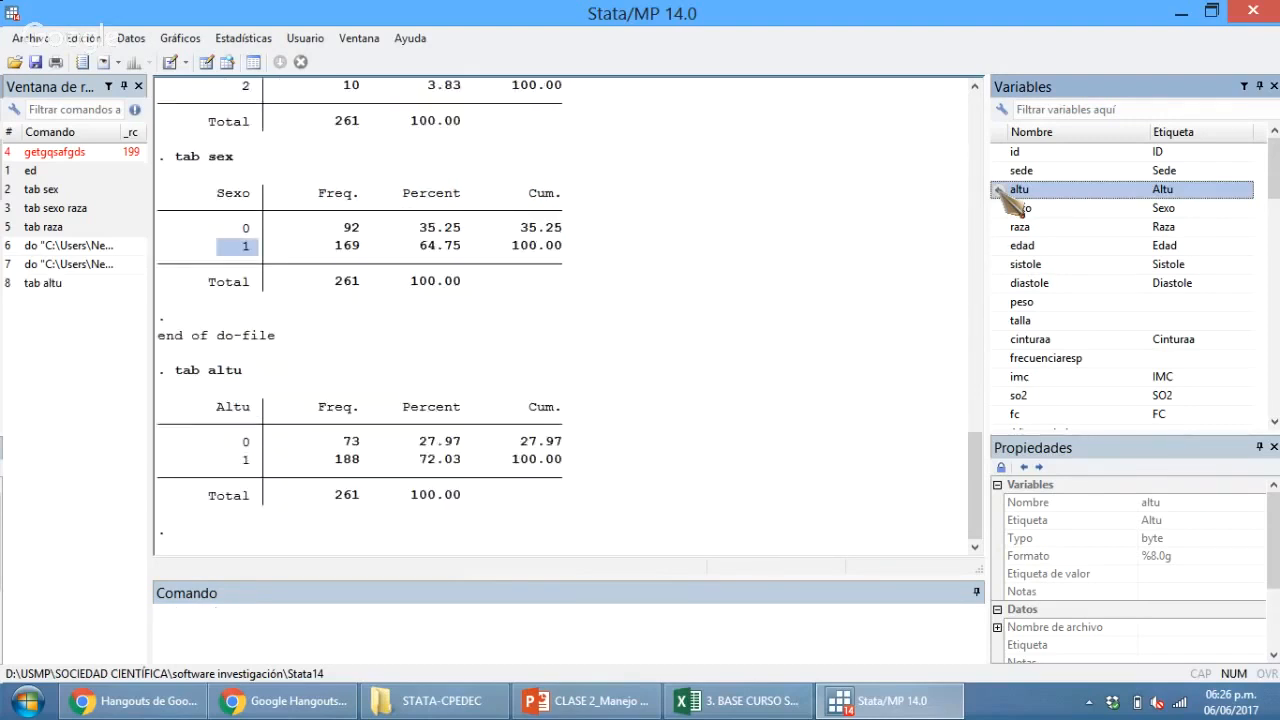
# Run tab sede as a command and examine the category codes in its table.
pyautogui.write('tab')
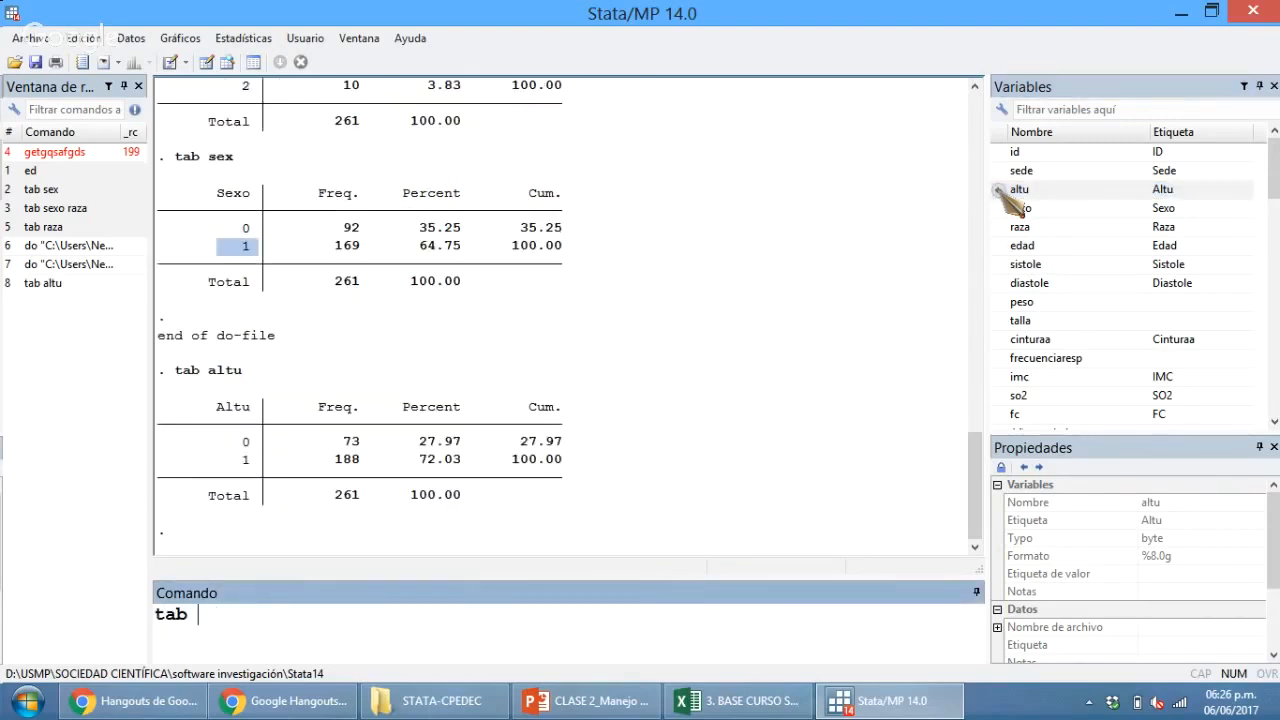
pyautogui.doubleClick(1012, 172)
pyautogui.press('Return')
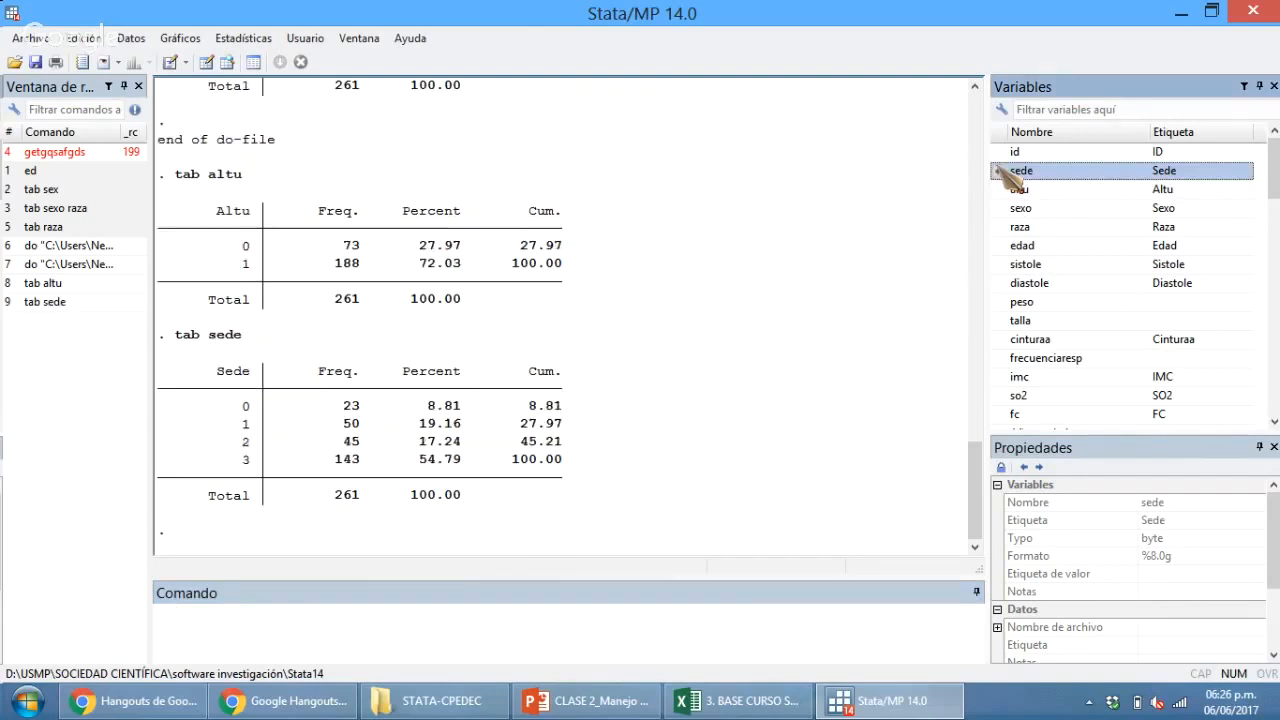
pyautogui.moveTo(250, 460); pyautogui.dragTo(293, 441)
pyautogui.click(246, 409)
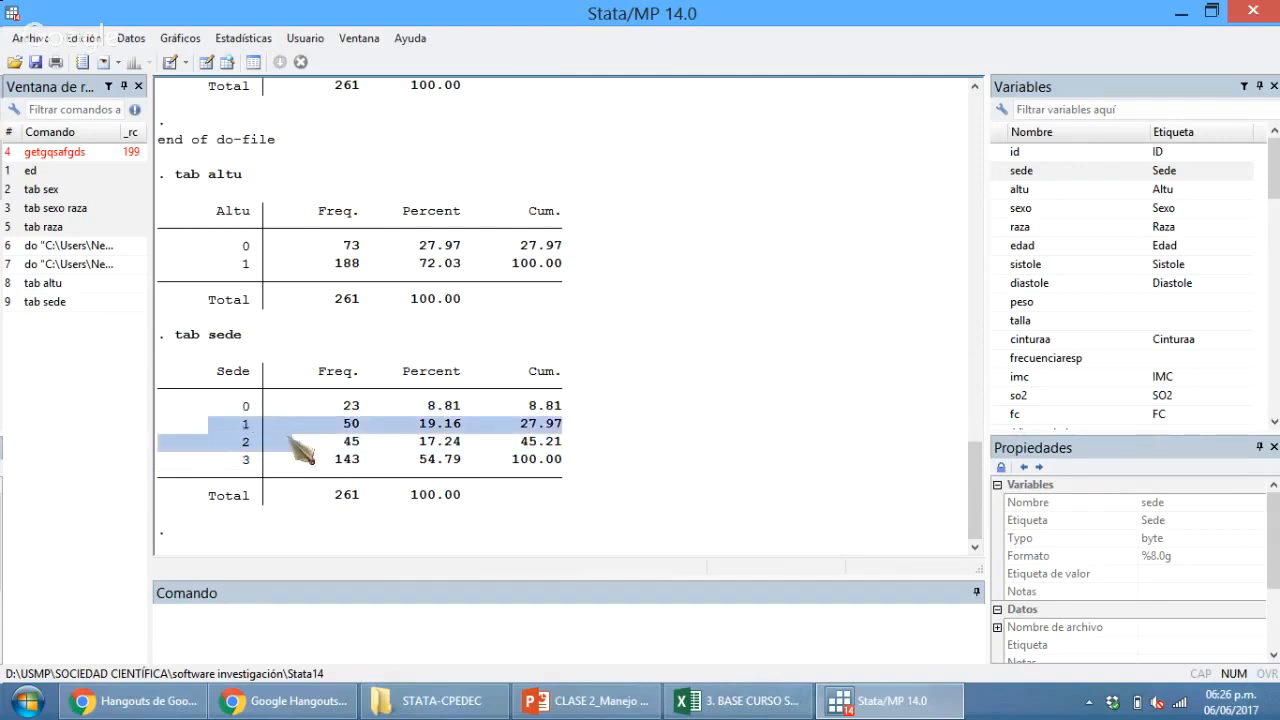
pyautogui.moveTo(201, 456); pyautogui.dragTo(254, 457)
pyautogui.click(715, 343)
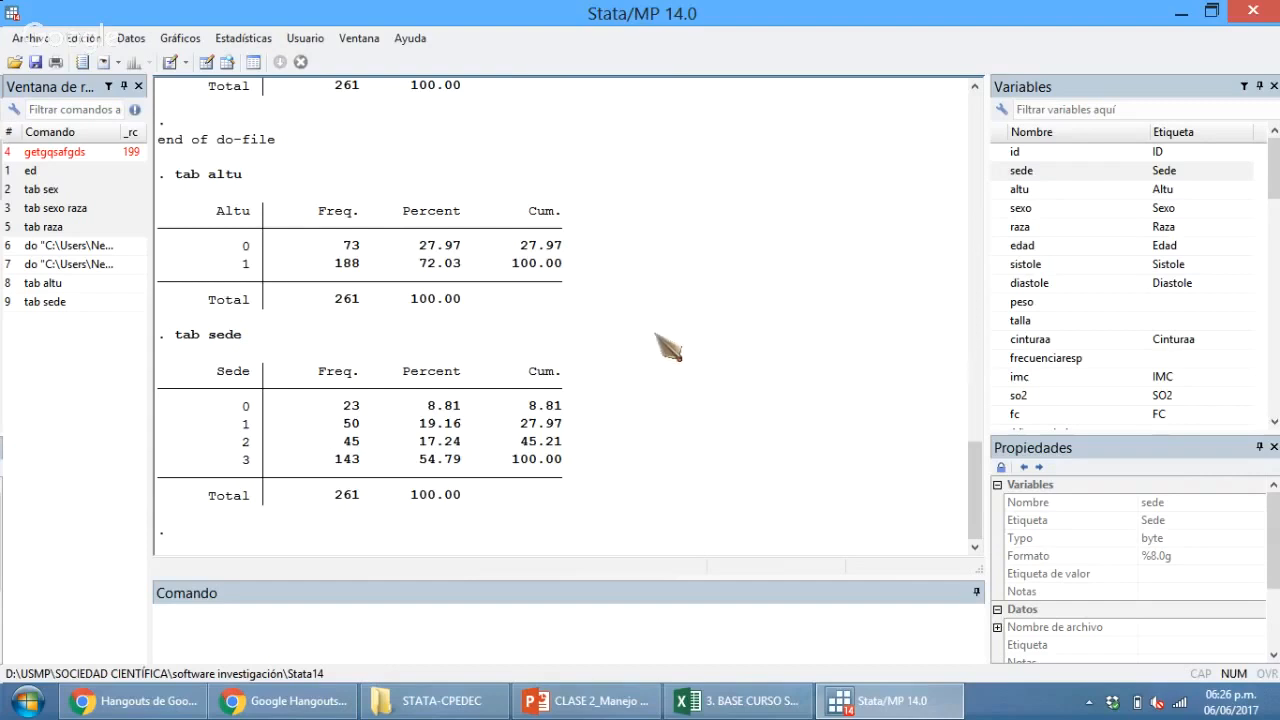
# Open the dataset with the ed command and examine the numeric codes in the sexo, raza and sede columns.
pyautogui.click(593, 618)
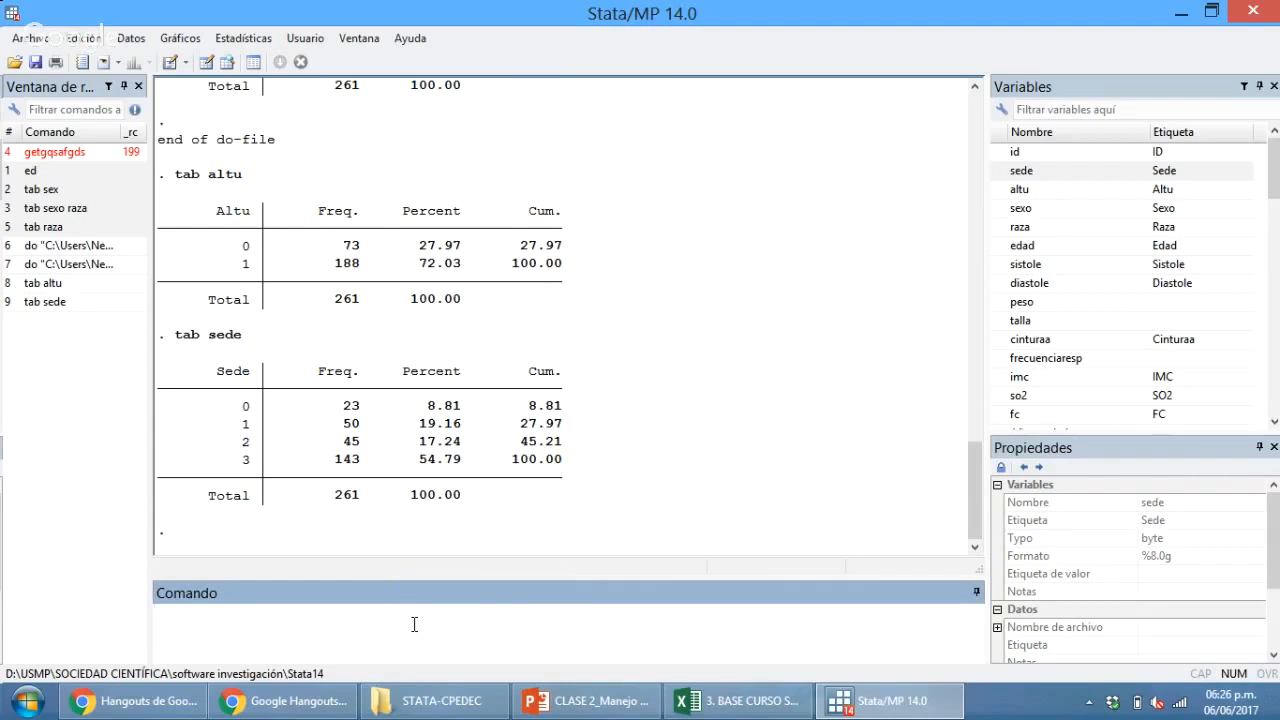
pyautogui.write('ed')
pyautogui.press('Return')
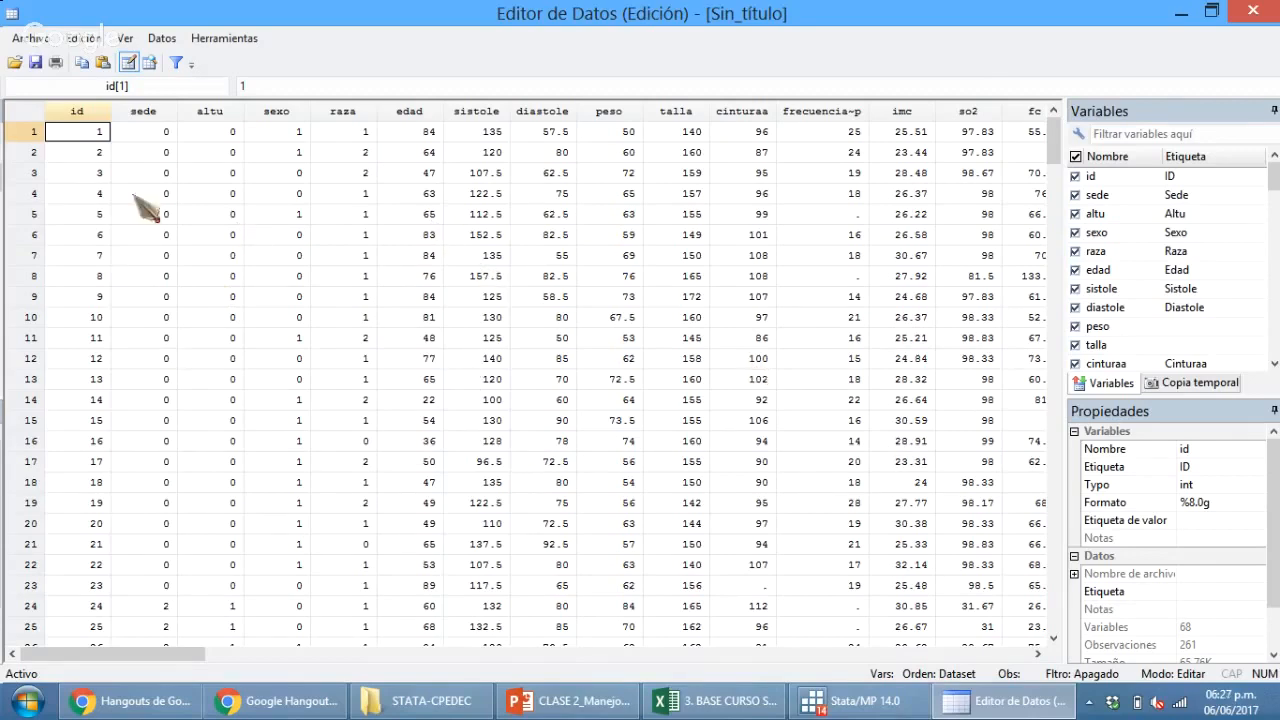
pyautogui.click(258, 218)
pyautogui.click(318, 400)
pyautogui.click(160, 296)
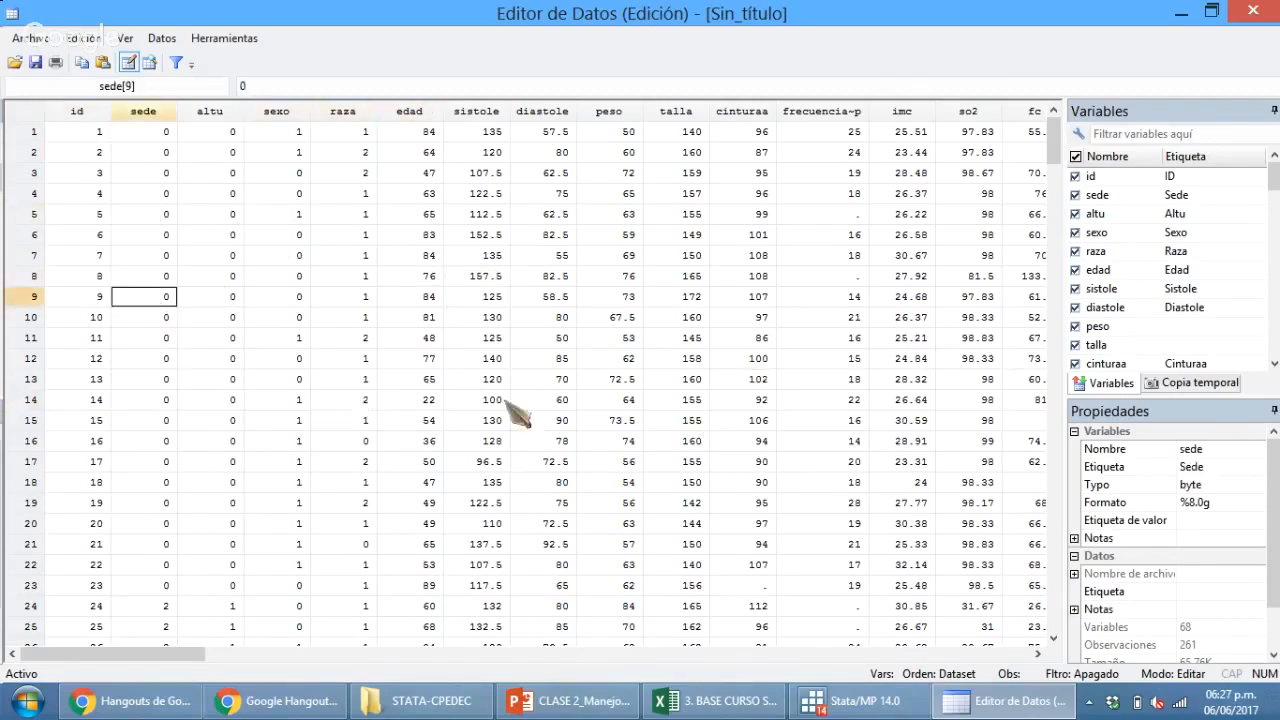
# Examine the text entries in the otra_enfermedad and Años_fuma columns of the dataset.
pyautogui.moveTo(212, 648); pyautogui.dragTo(758, 686)
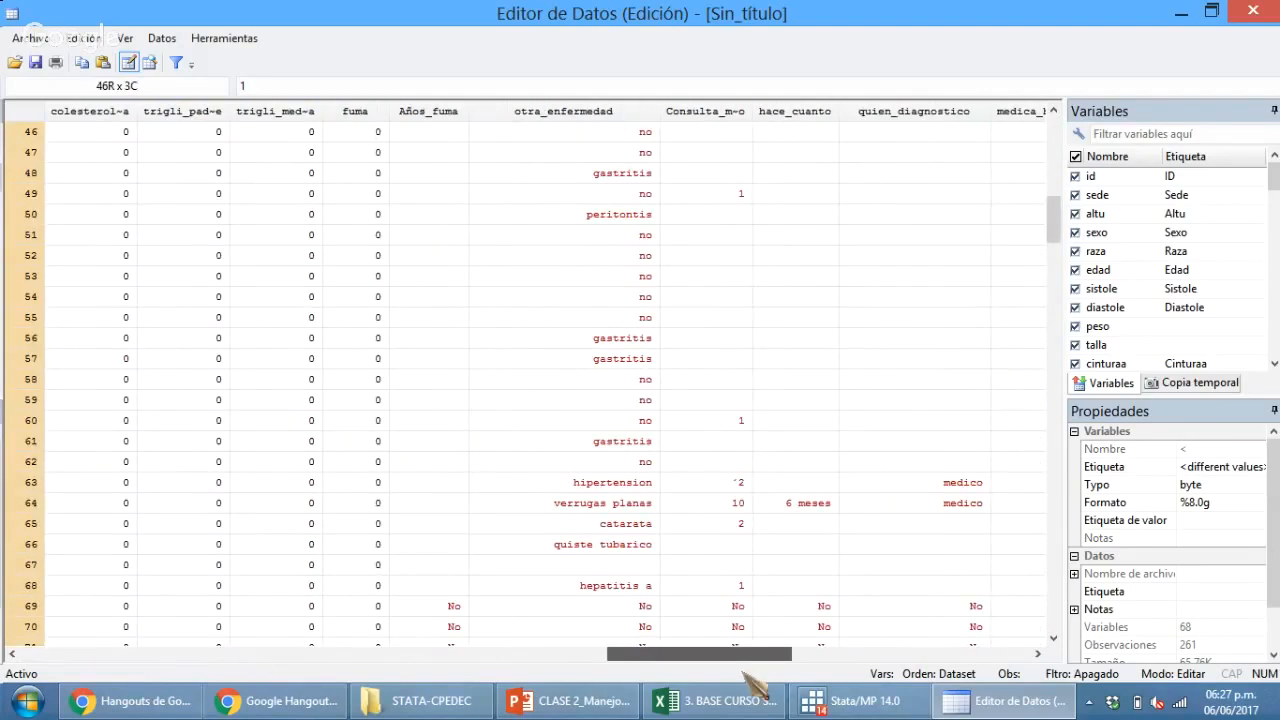
pyautogui.moveTo(322, 340); pyautogui.dragTo(320, 360)
pyautogui.scroll(12, 320, 362)
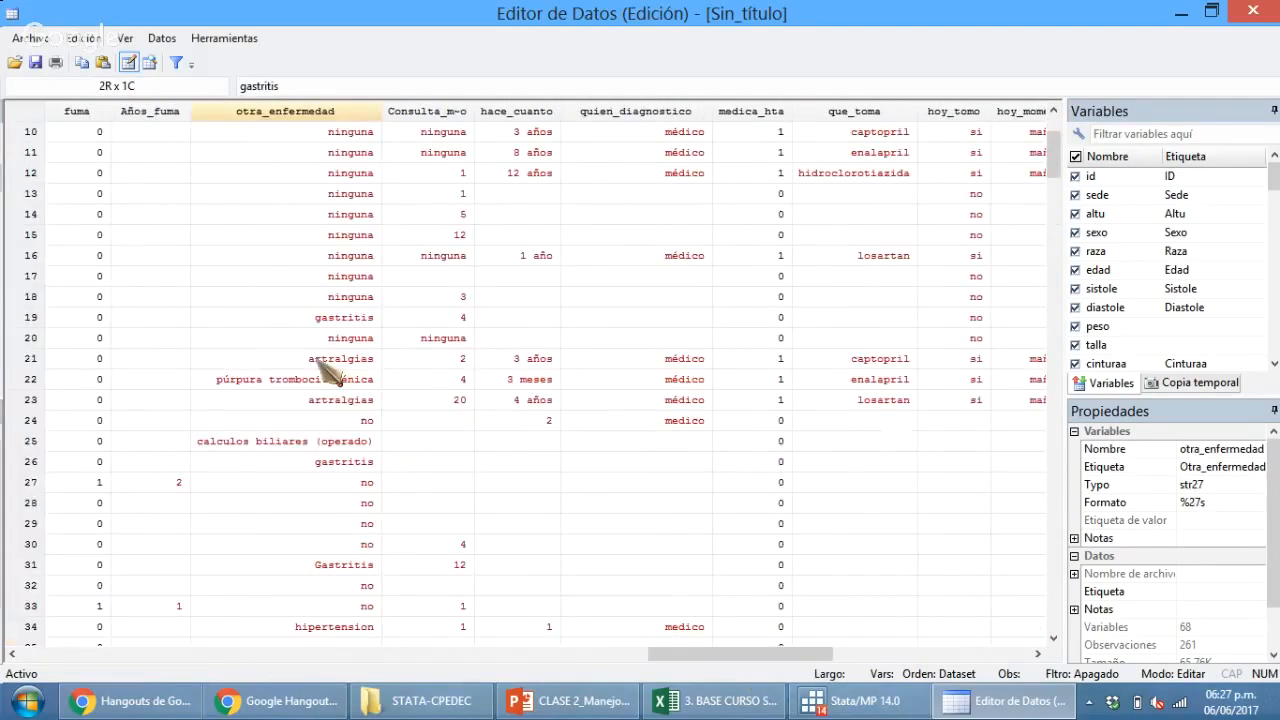
pyautogui.scroll(3, 335, 375)
pyautogui.click(295, 214)
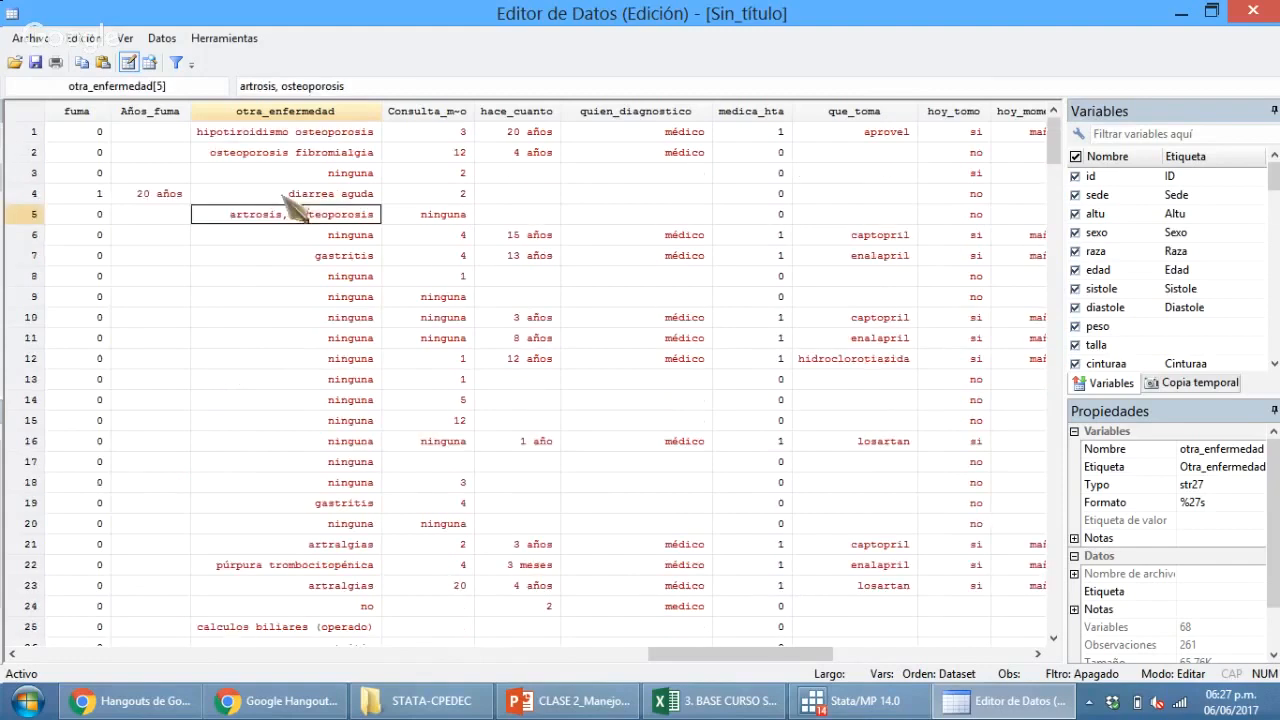
pyautogui.click(150, 194)
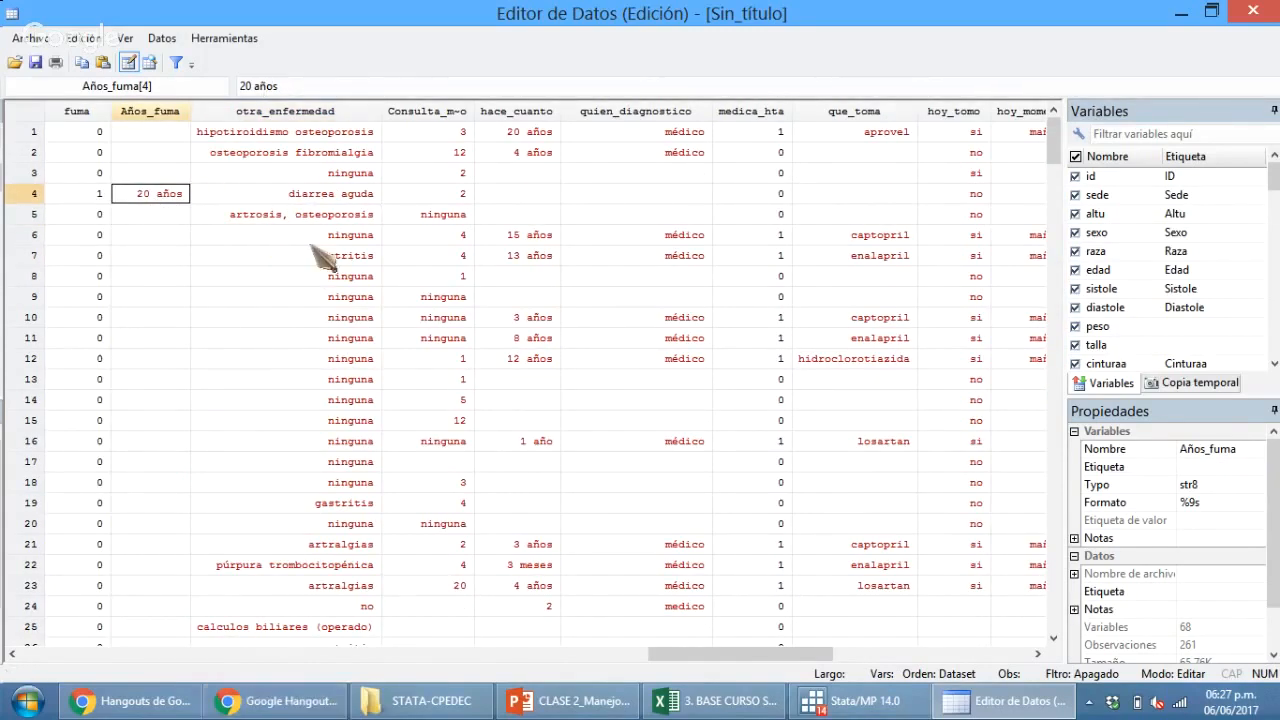
pyautogui.click(264, 358)
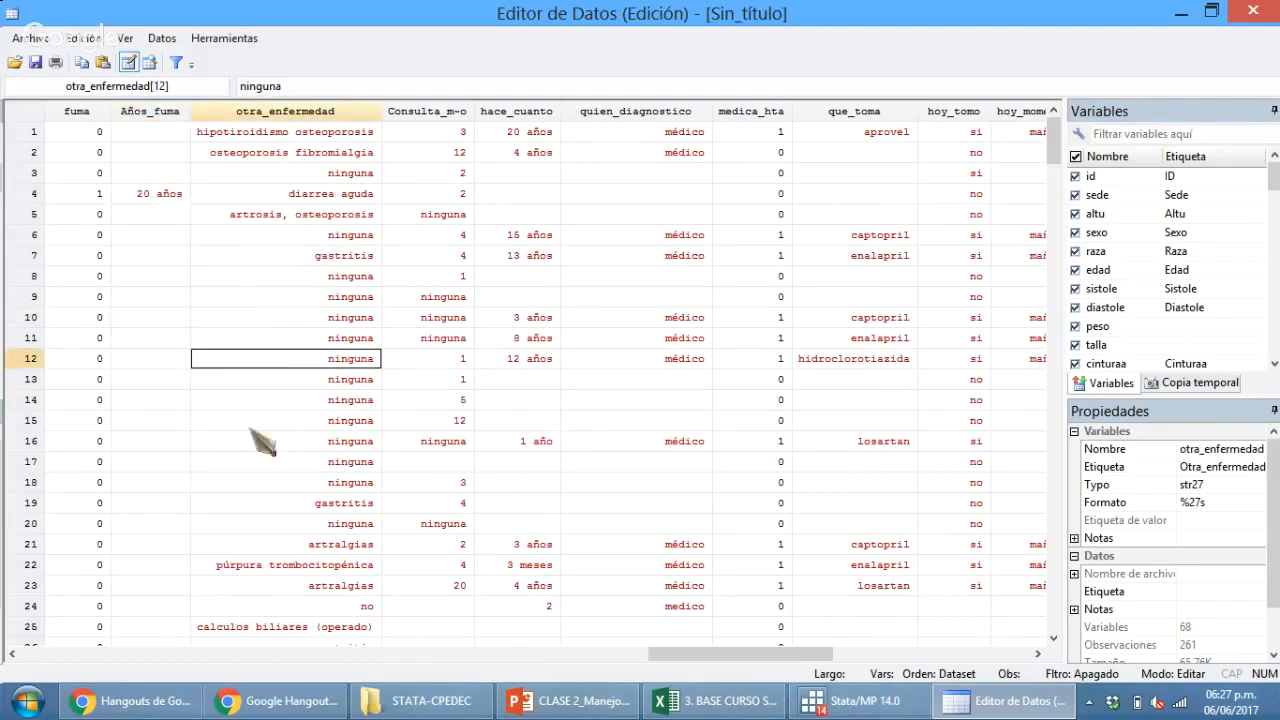
# Close the Data Editor and review the category codes in the sede table.
pyautogui.click(1256, 12)
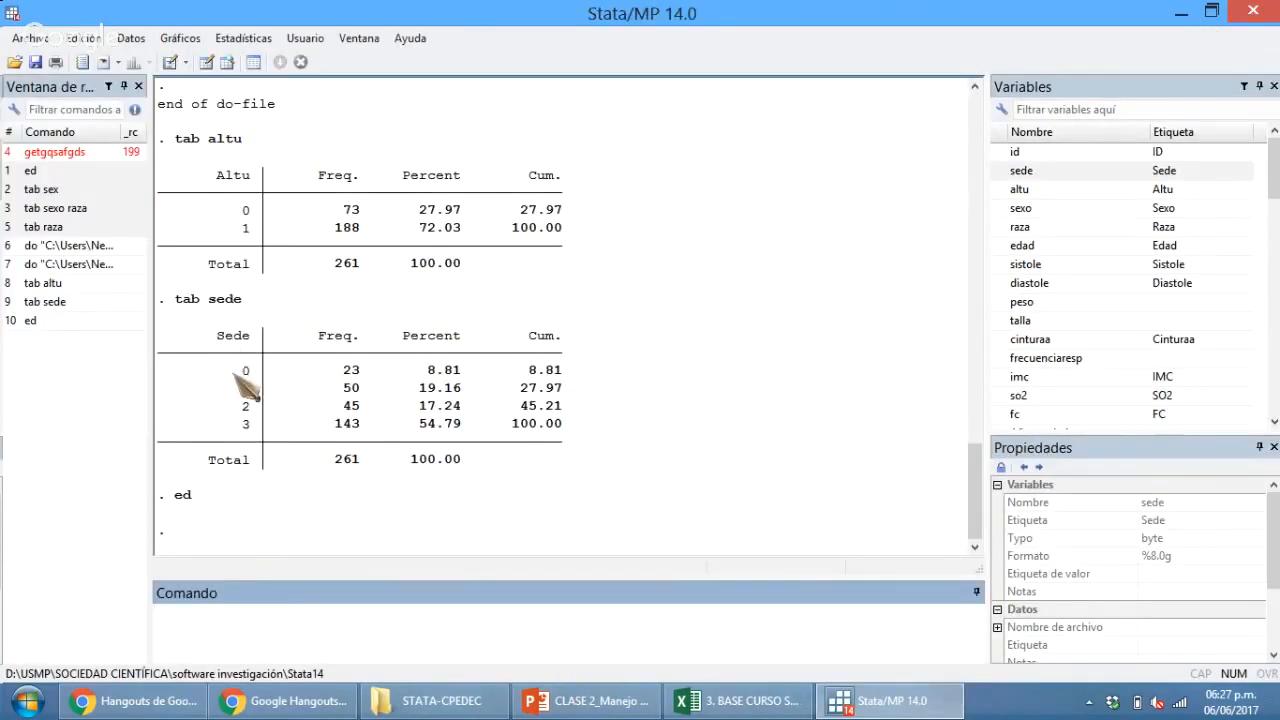
pyautogui.moveTo(210, 366); pyautogui.dragTo(252, 391)
pyautogui.moveTo(229, 406); pyautogui.dragTo(256, 427)
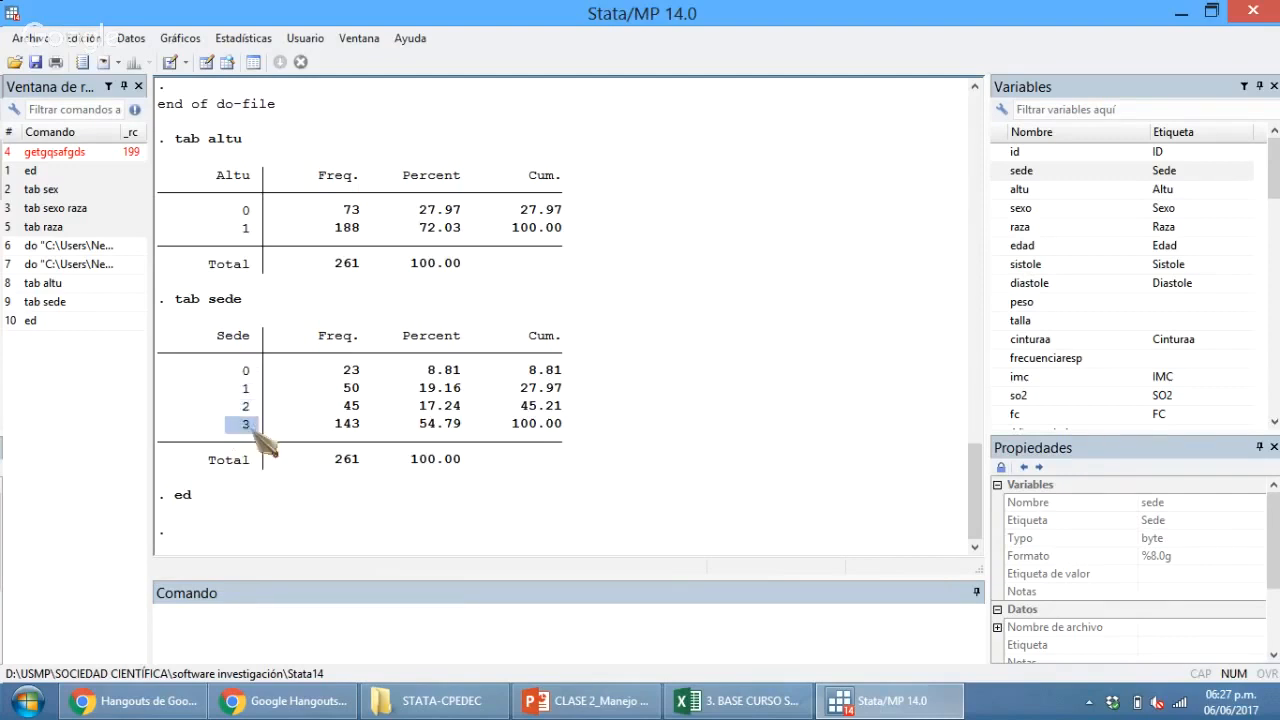
pyautogui.click(455, 634)
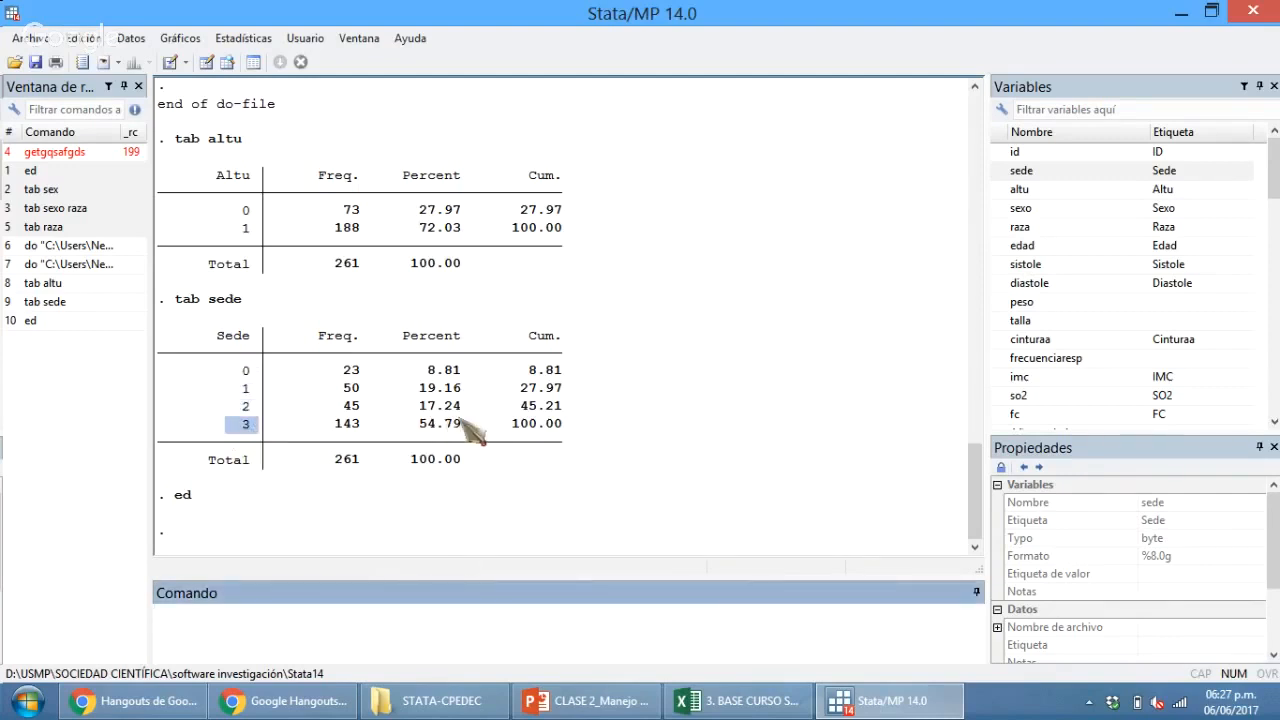
# Open the Variables Manager, select the sexo variable, and open the management of its value labels.
pyautogui.click(254, 63)
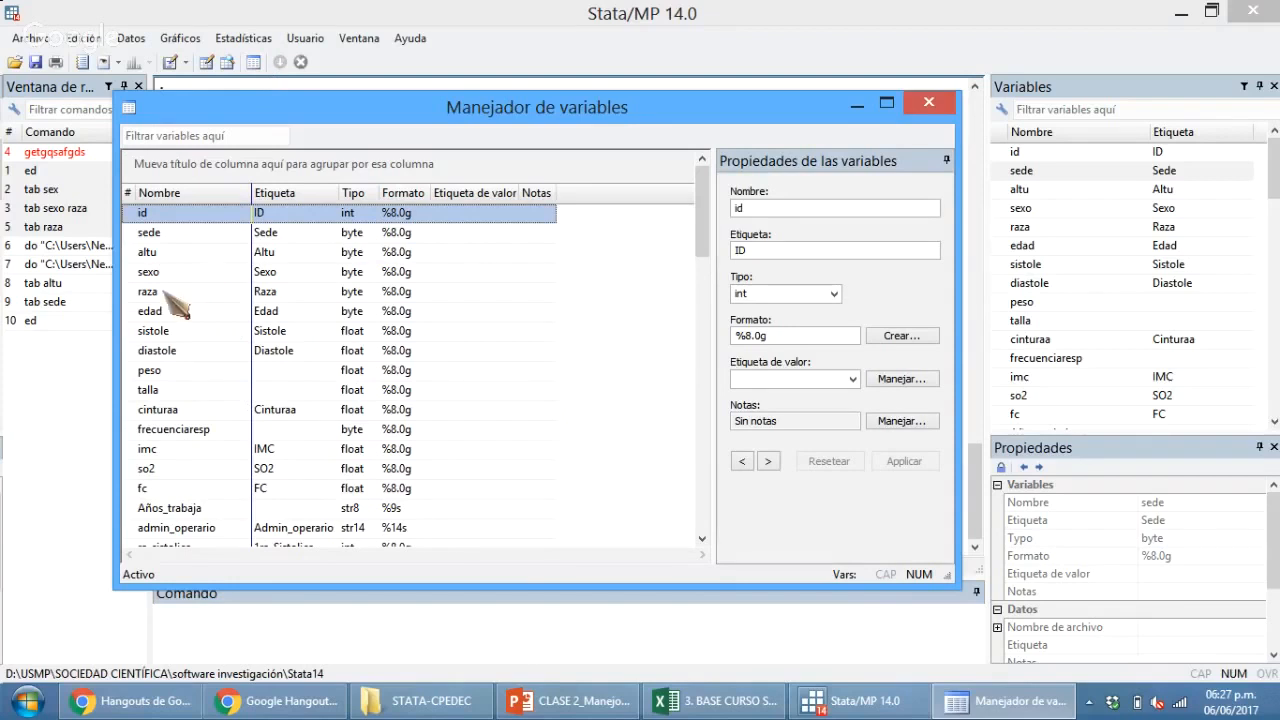
pyautogui.click(160, 272)
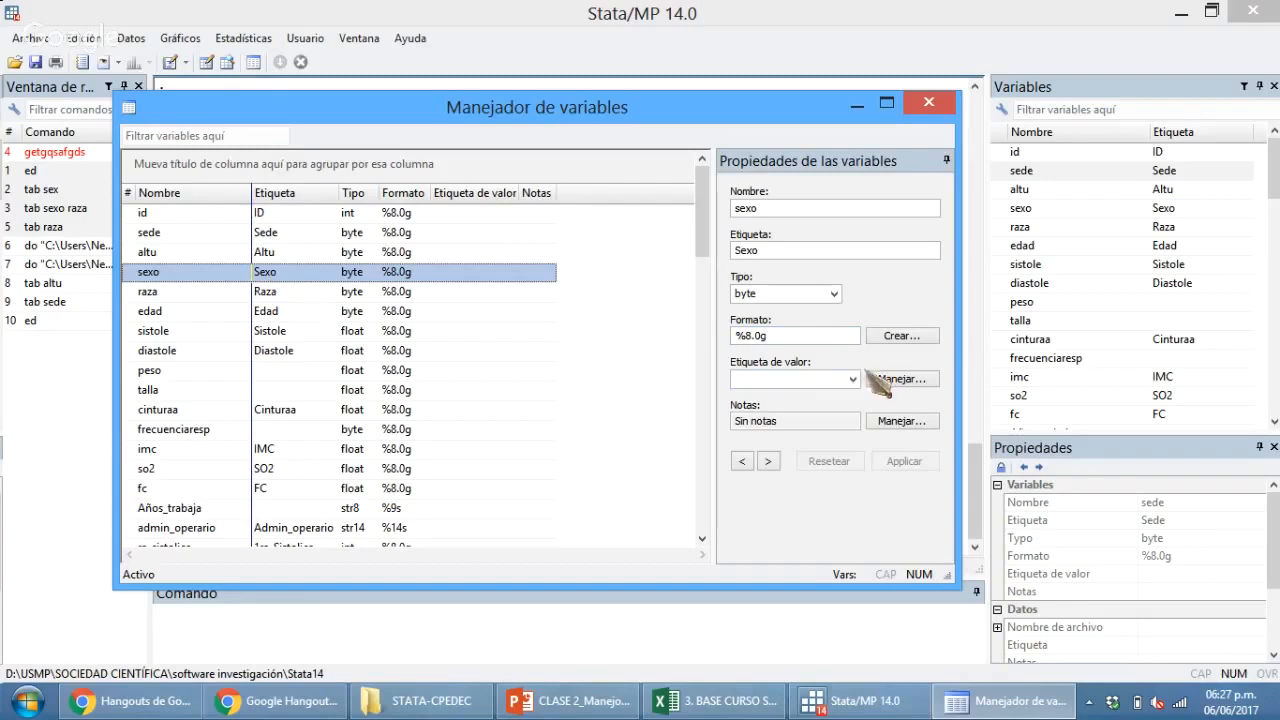
pyautogui.click(833, 380)
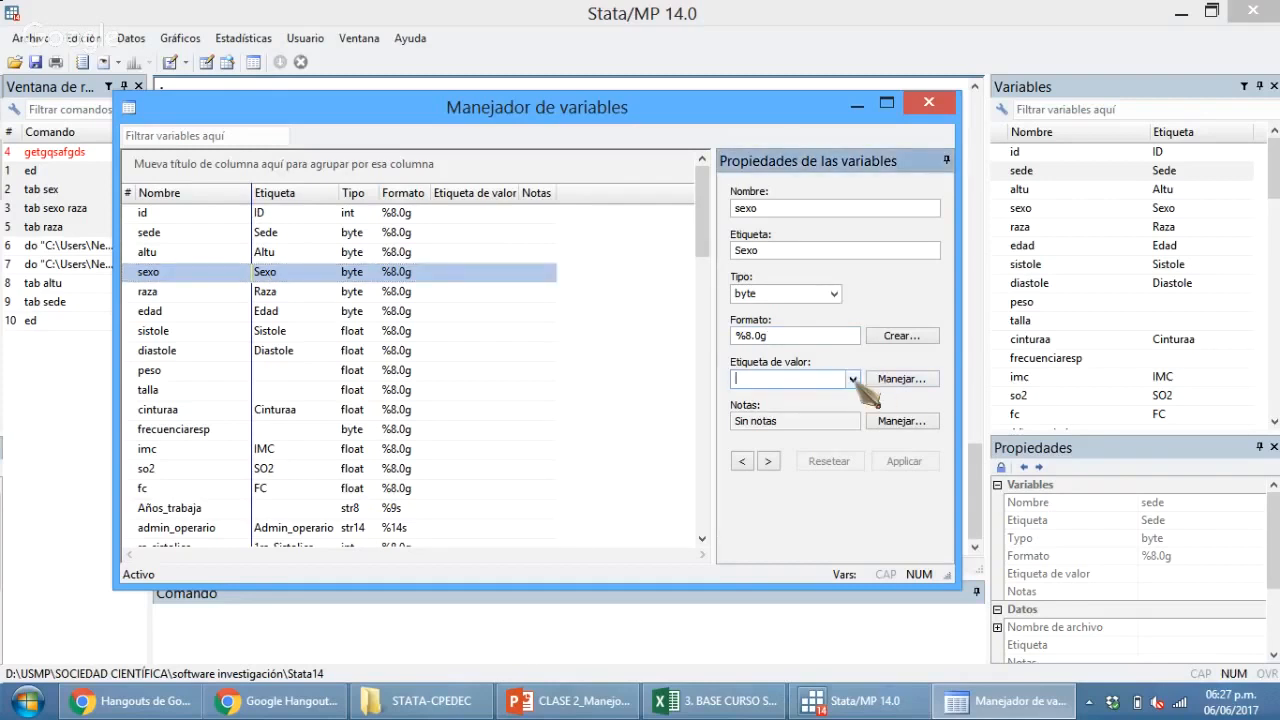
pyautogui.click(852, 379)
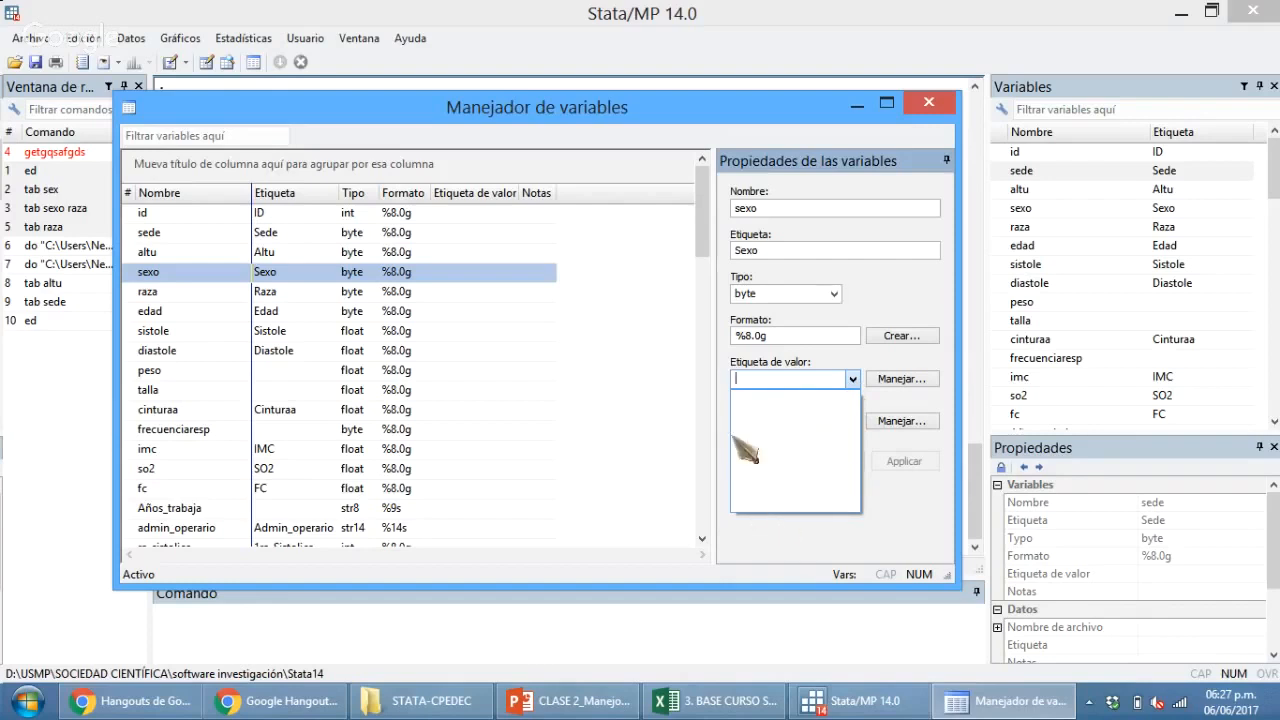
pyautogui.click(884, 382)
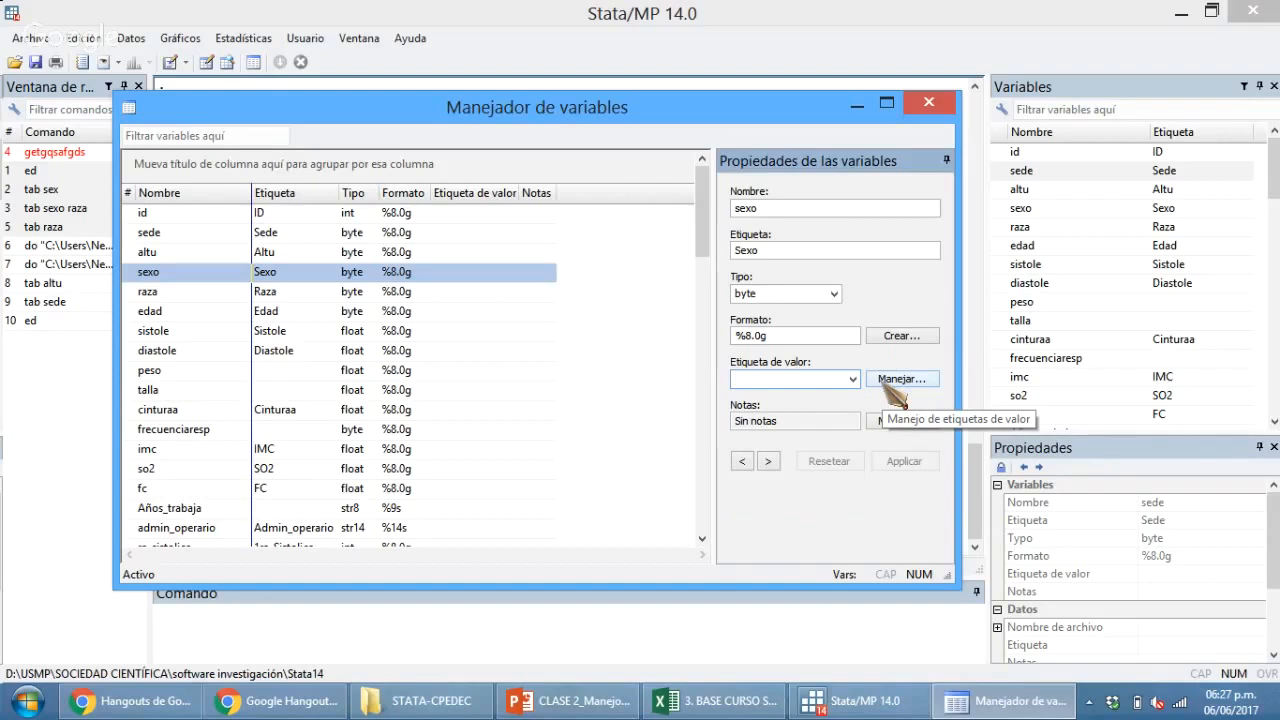
pyautogui.click(884, 382)
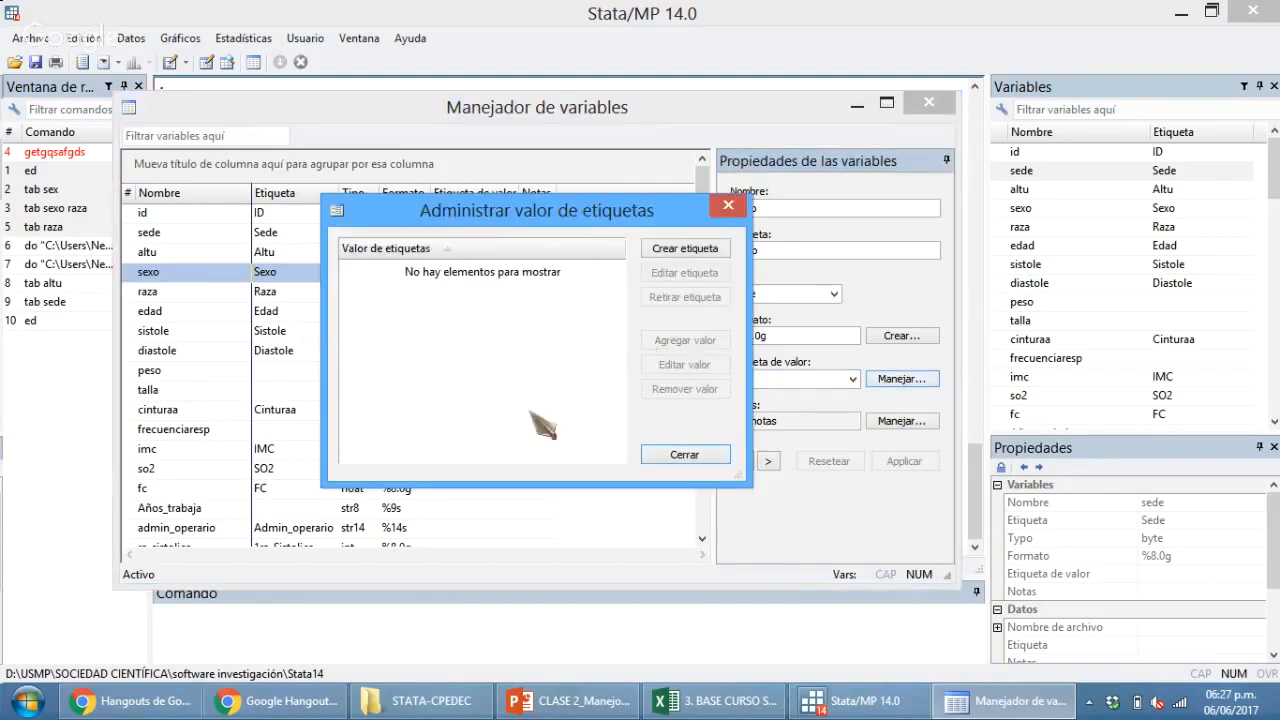
# Create a value label named ssex with 0 as Masculino and 1 as Femenino, and close the label management.
pyautogui.click(685, 250)
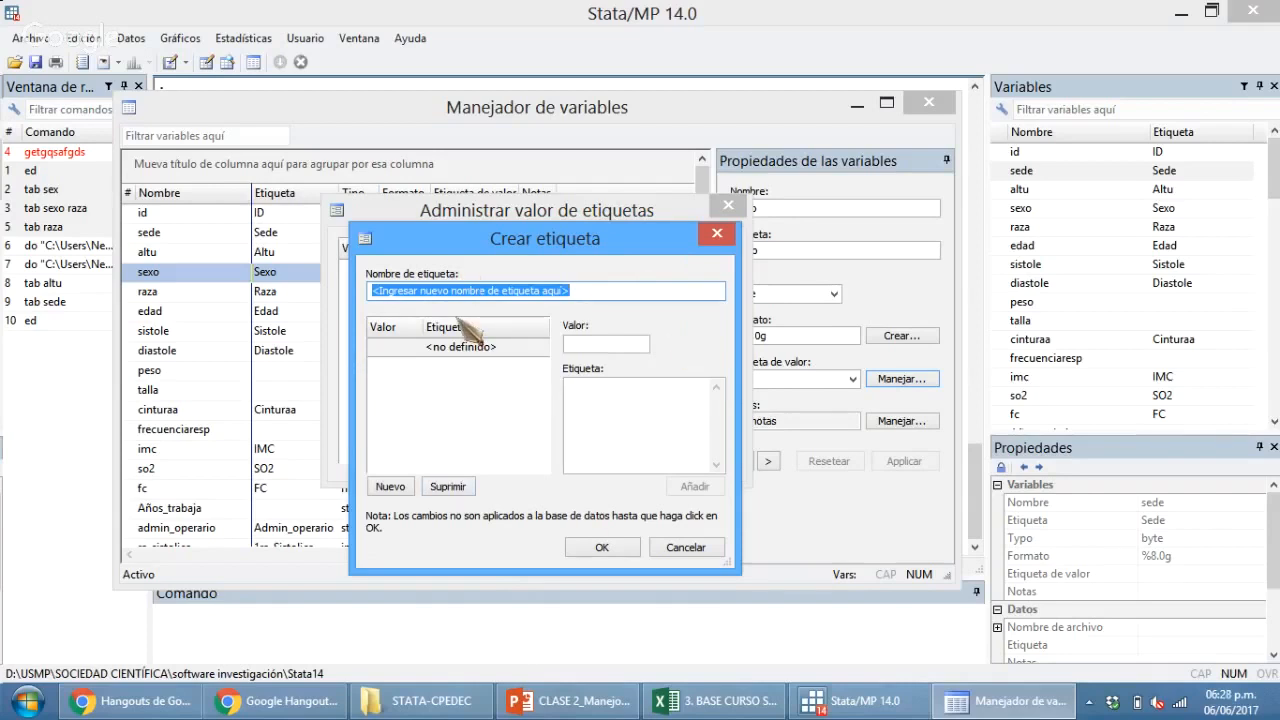
pyautogui.write('ssex')
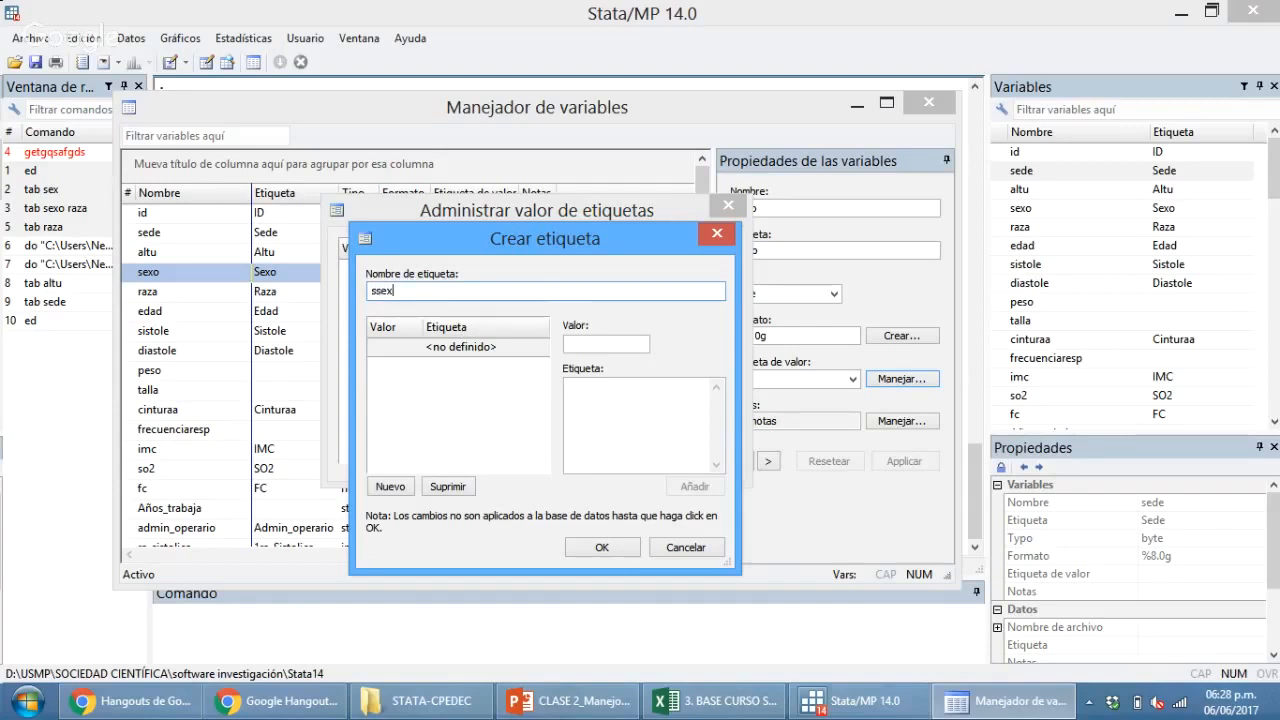
pyautogui.click(626, 345)
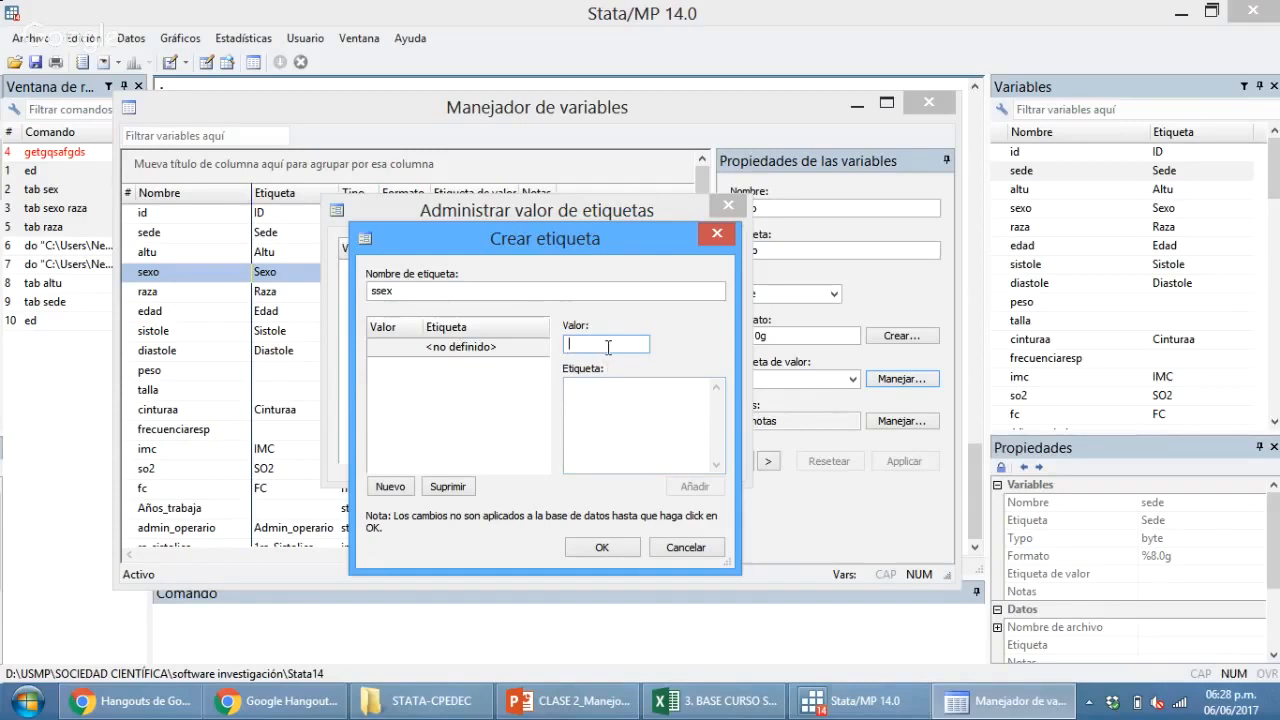
pyautogui.write('0')
pyautogui.press('Tab')
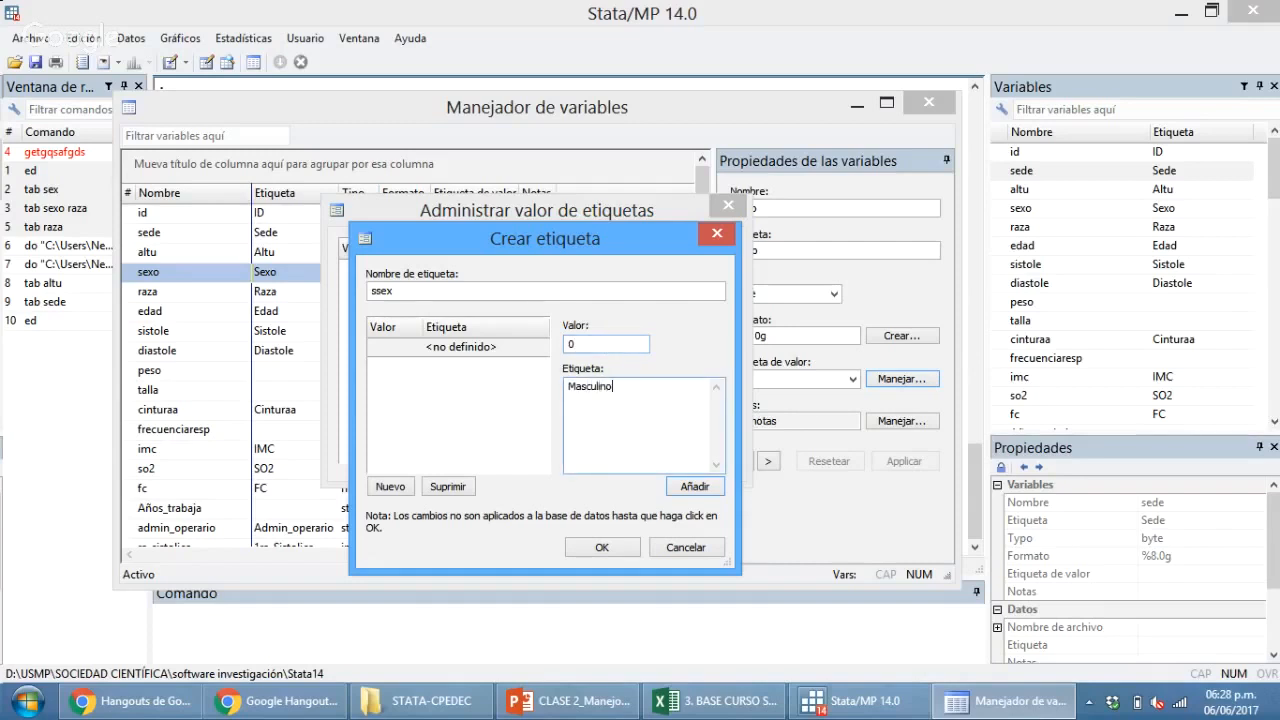
pyautogui.press('Return')
pyautogui.write('1')
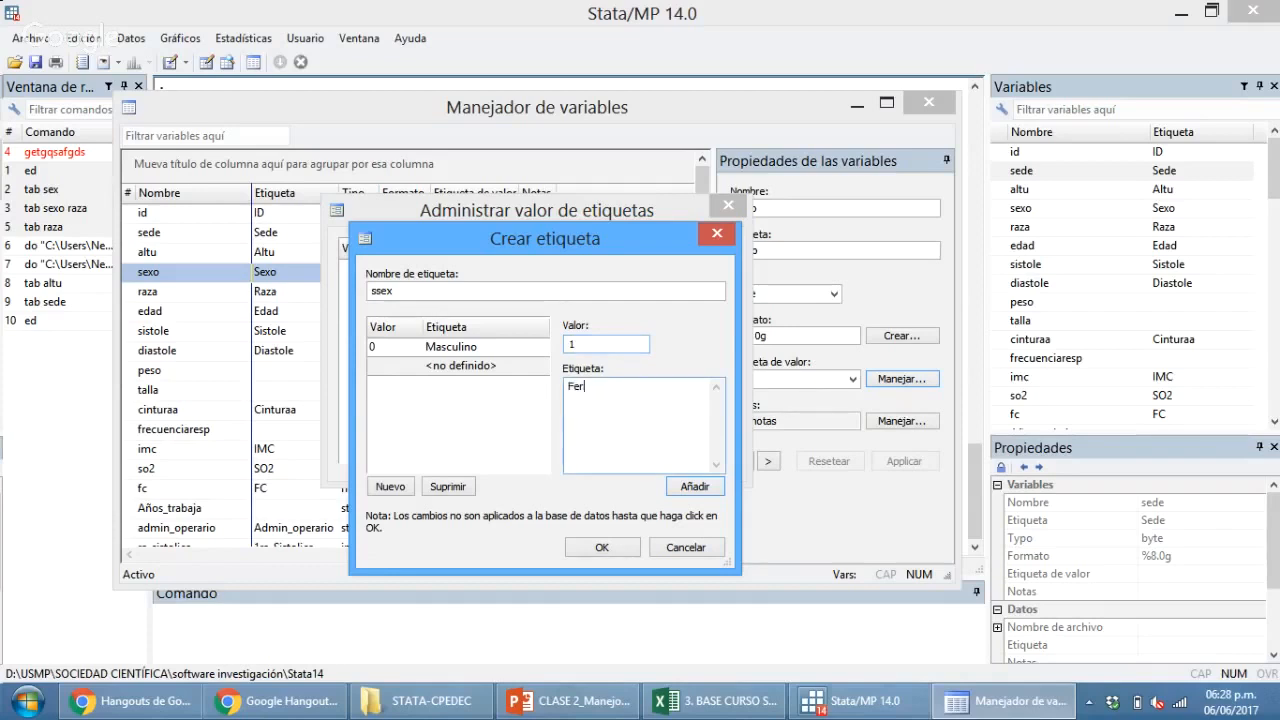
pyautogui.write('Femenino')
pyautogui.press('Return')
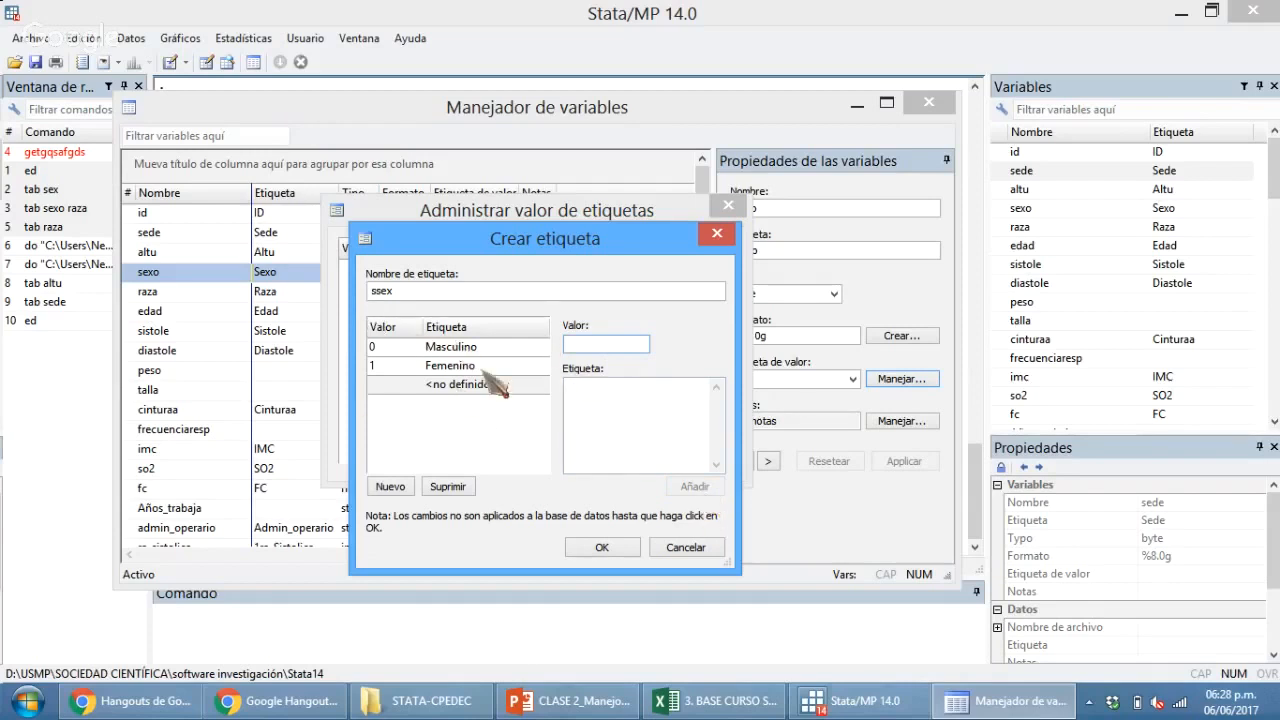
pyautogui.click(595, 548)
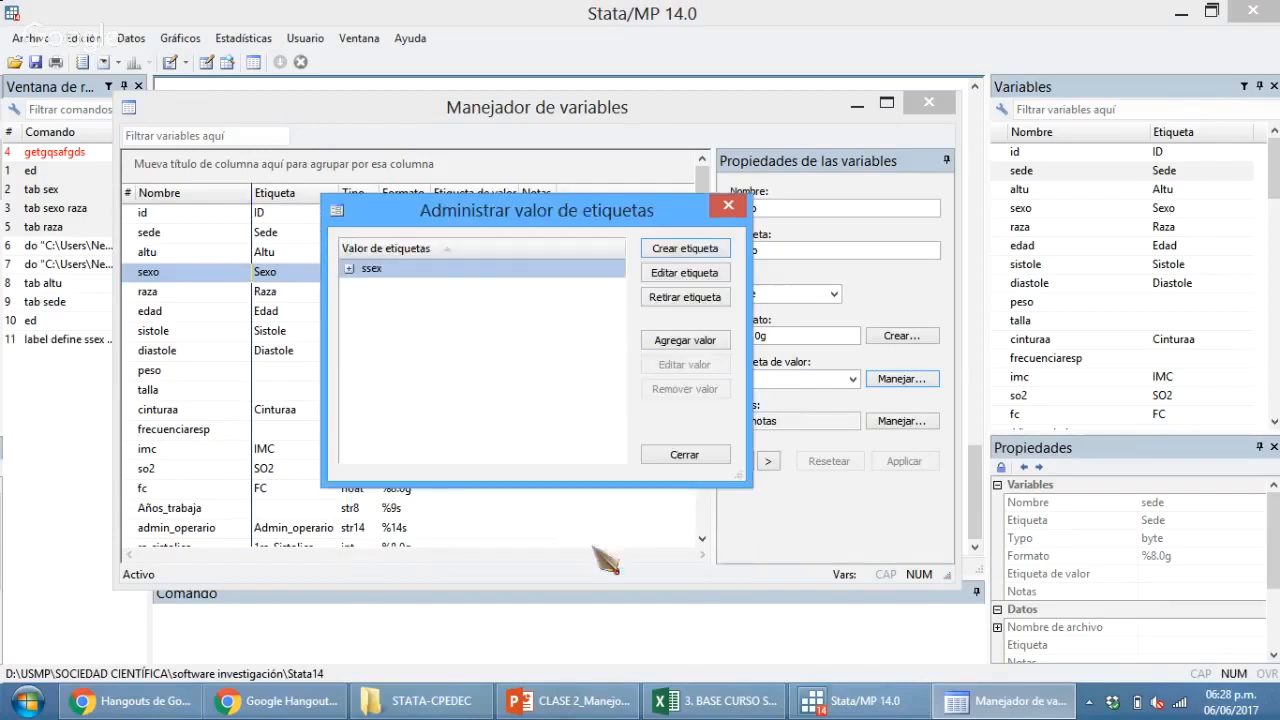
pyautogui.click(678, 460)
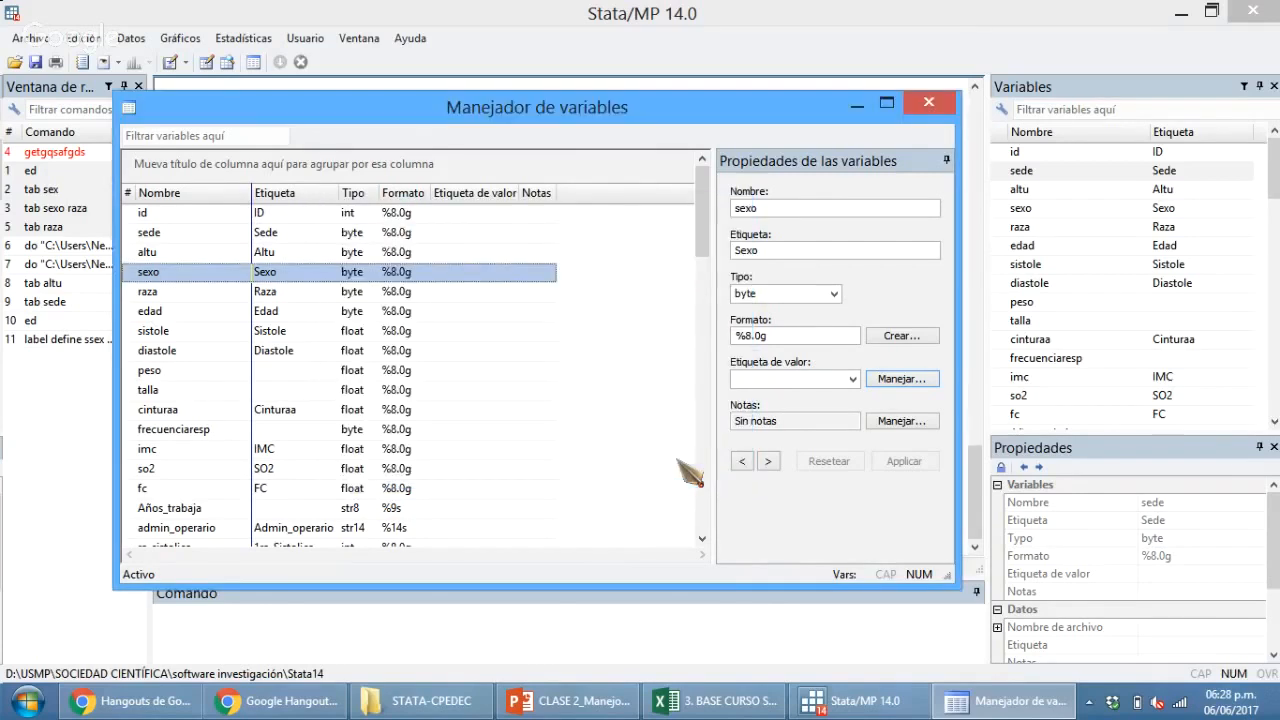
# Assign the ssex value label to the sexo variable and apply the change.
pyautogui.click(342, 354)
pyautogui.click(155, 274)
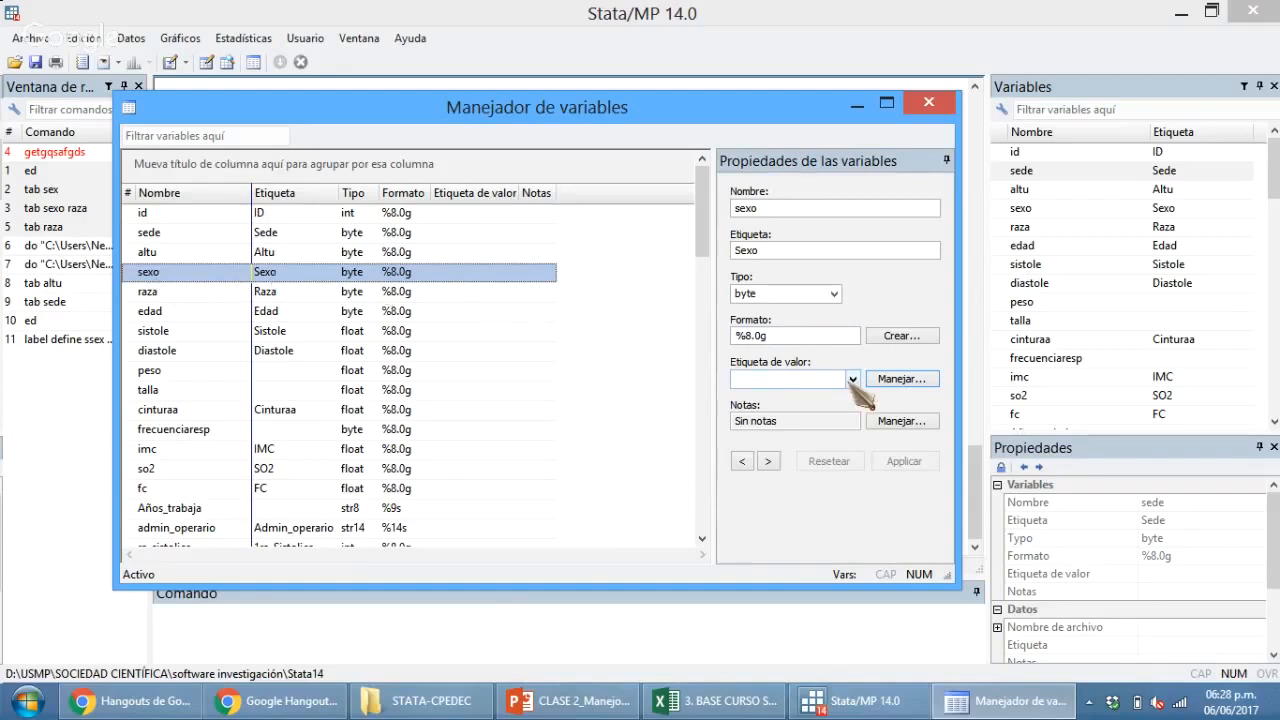
pyautogui.click(852, 379)
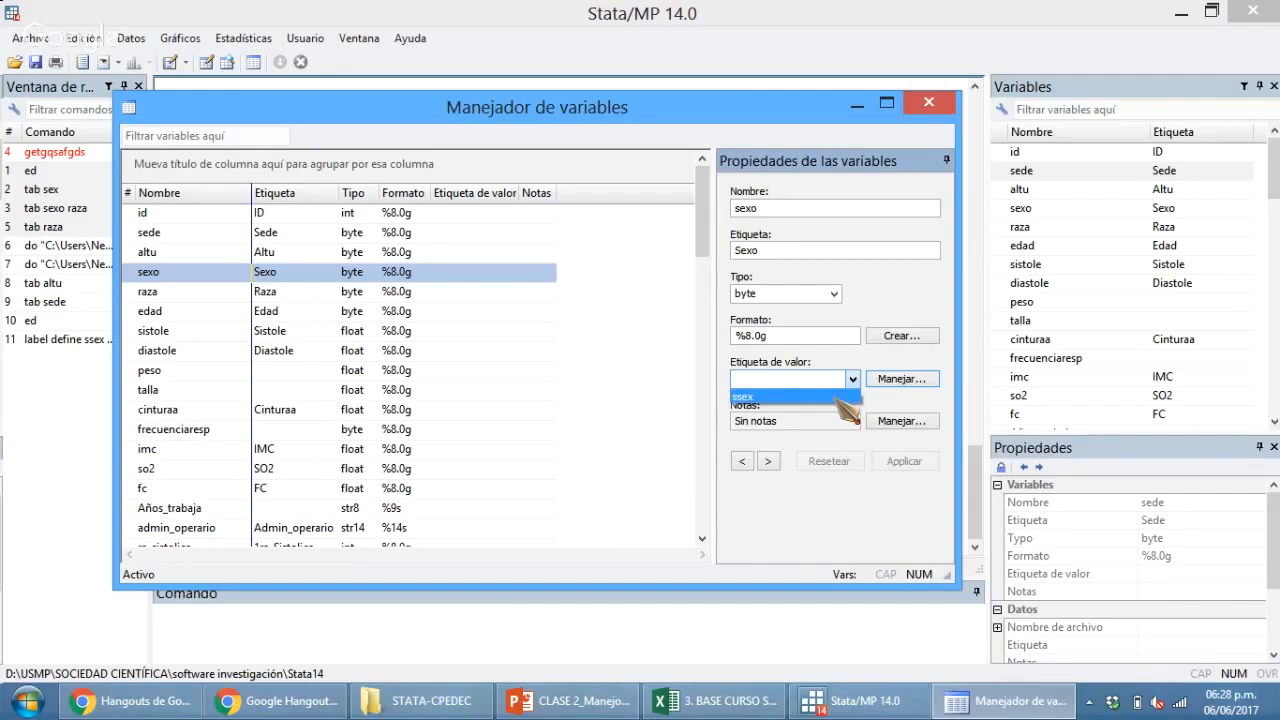
pyautogui.click(837, 398)
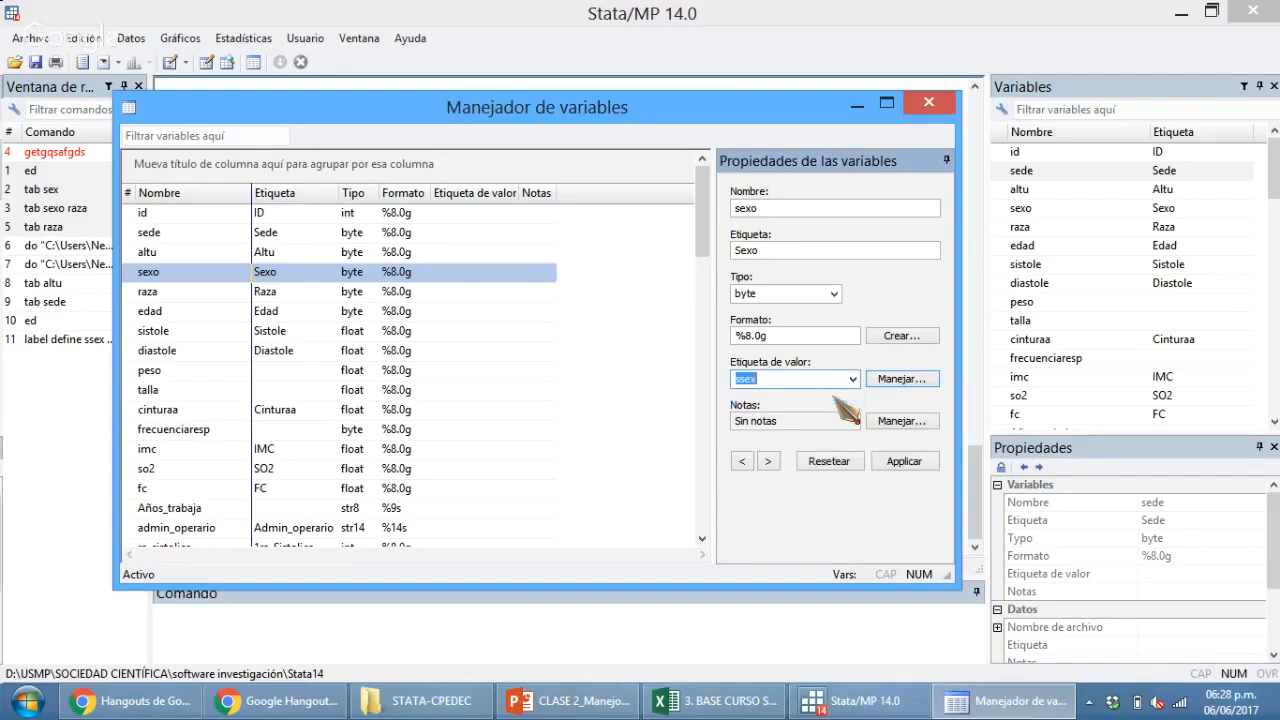
pyautogui.click(903, 464)
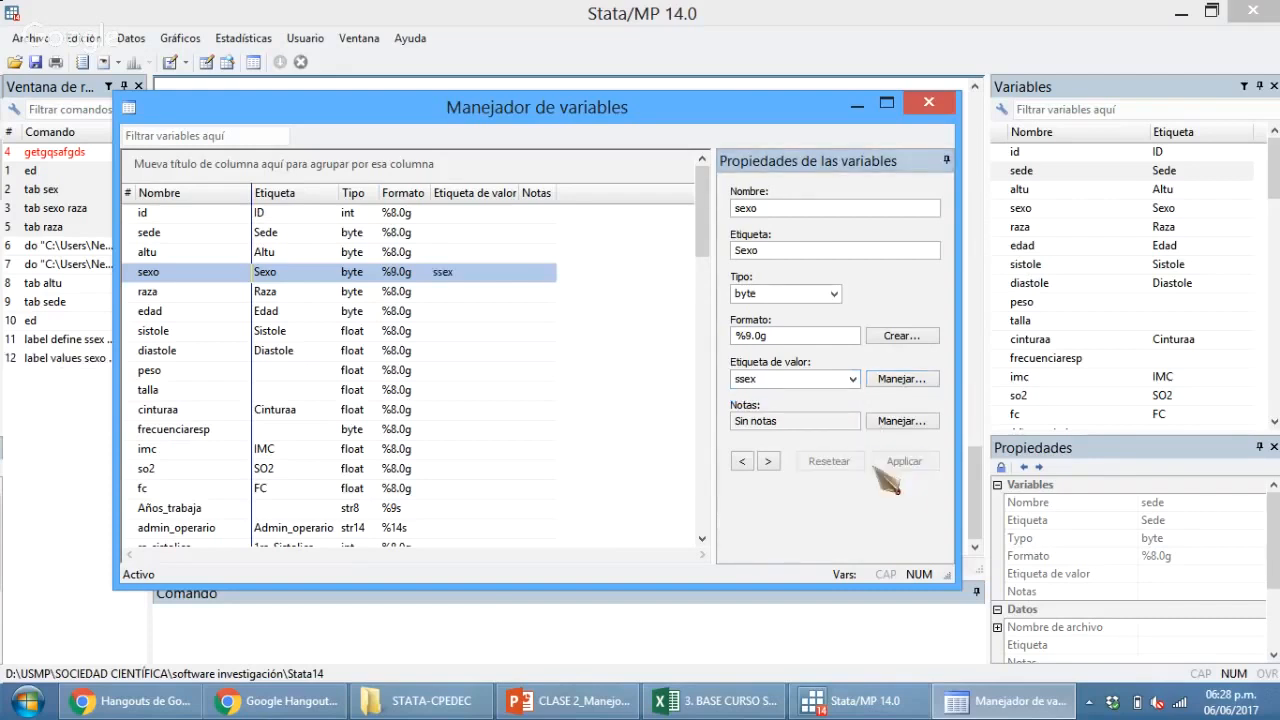
# Close the Variables Manager and run tab sexo to review the category labels in the frequency table.
pyautogui.click(929, 103)
pyautogui.write('tab')
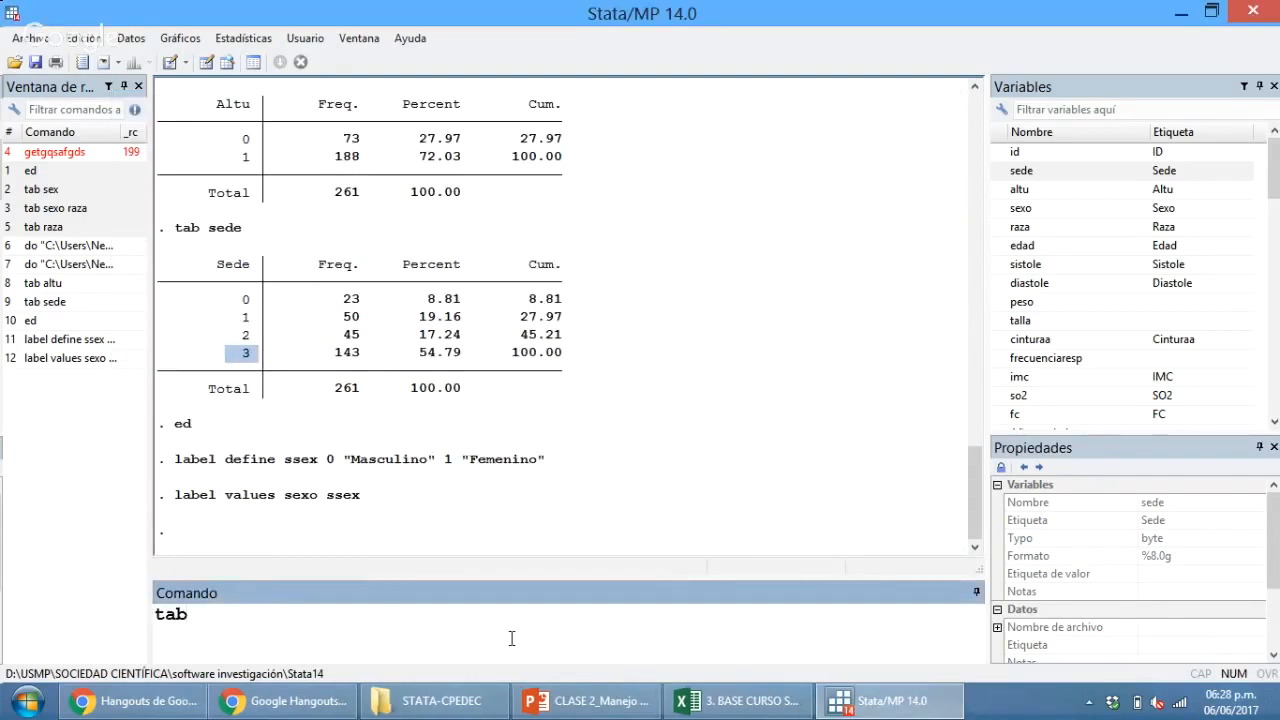
pyautogui.write(' sexo')
pyautogui.press('Return')
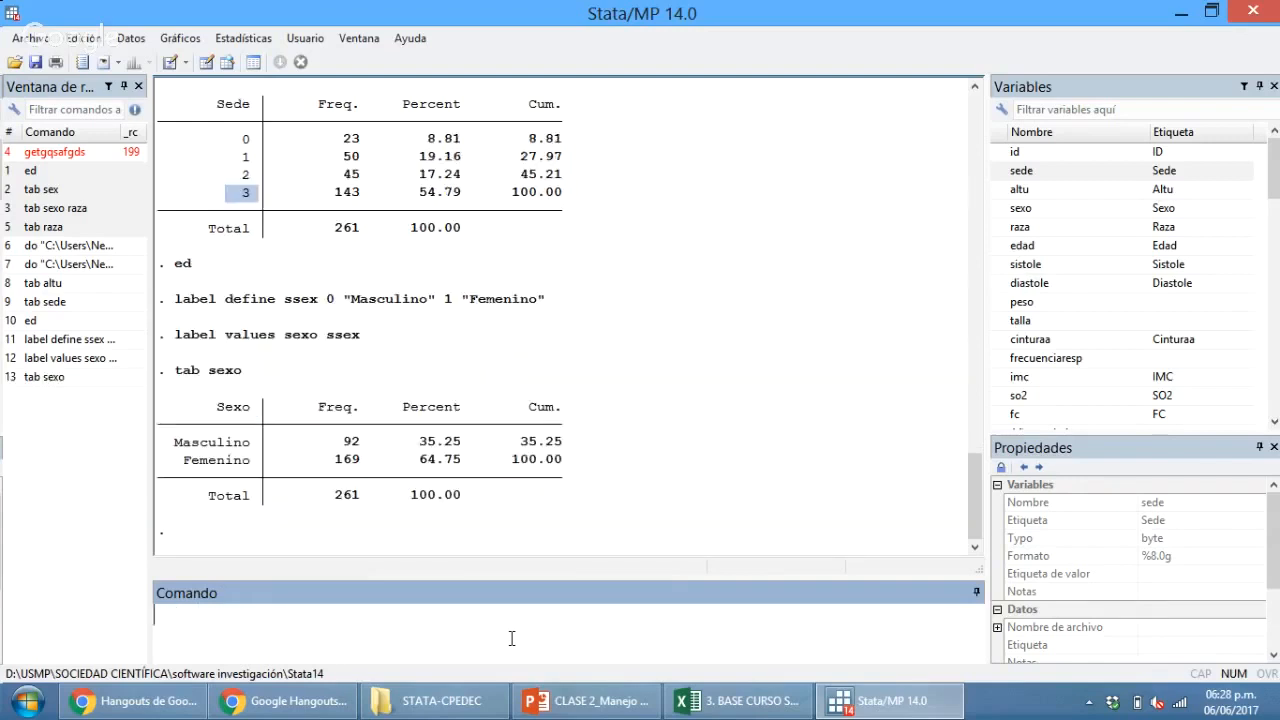
pyautogui.moveTo(158, 441); pyautogui.dragTo(252, 464)
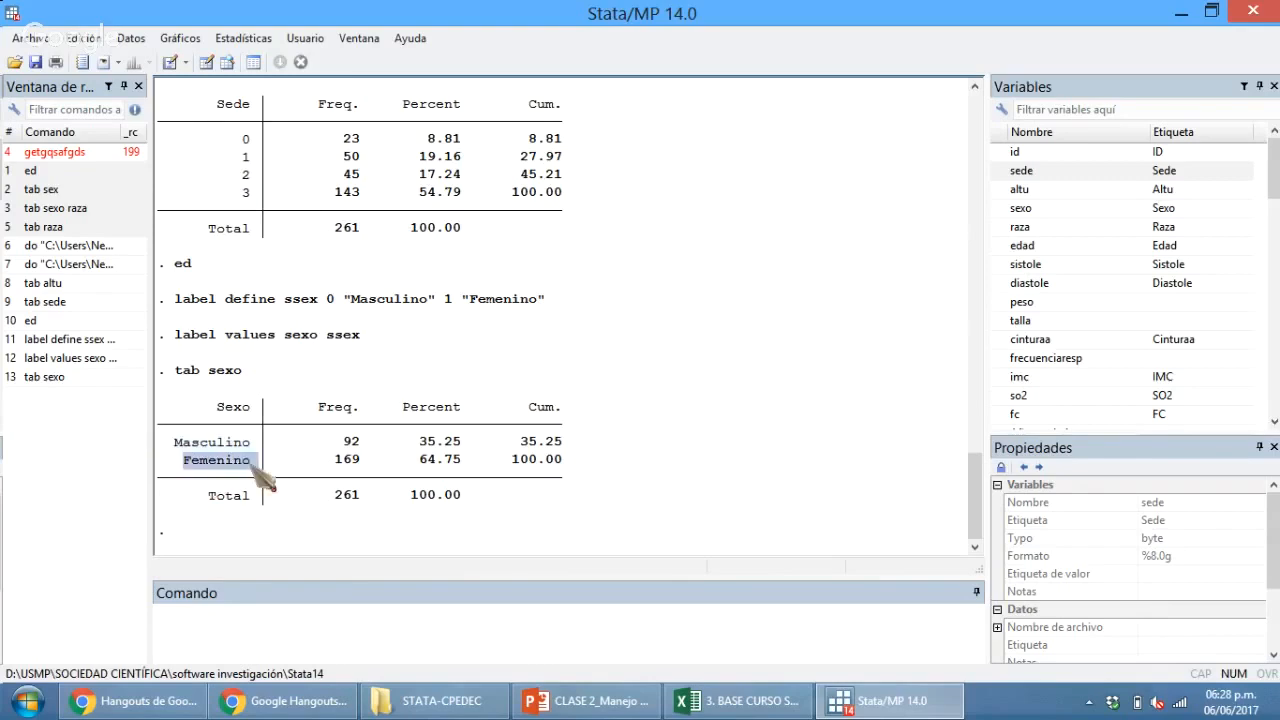
pyautogui.click(457, 361)
pyautogui.moveTo(170, 446); pyautogui.dragTo(213, 460)
pyautogui.click(213, 461)
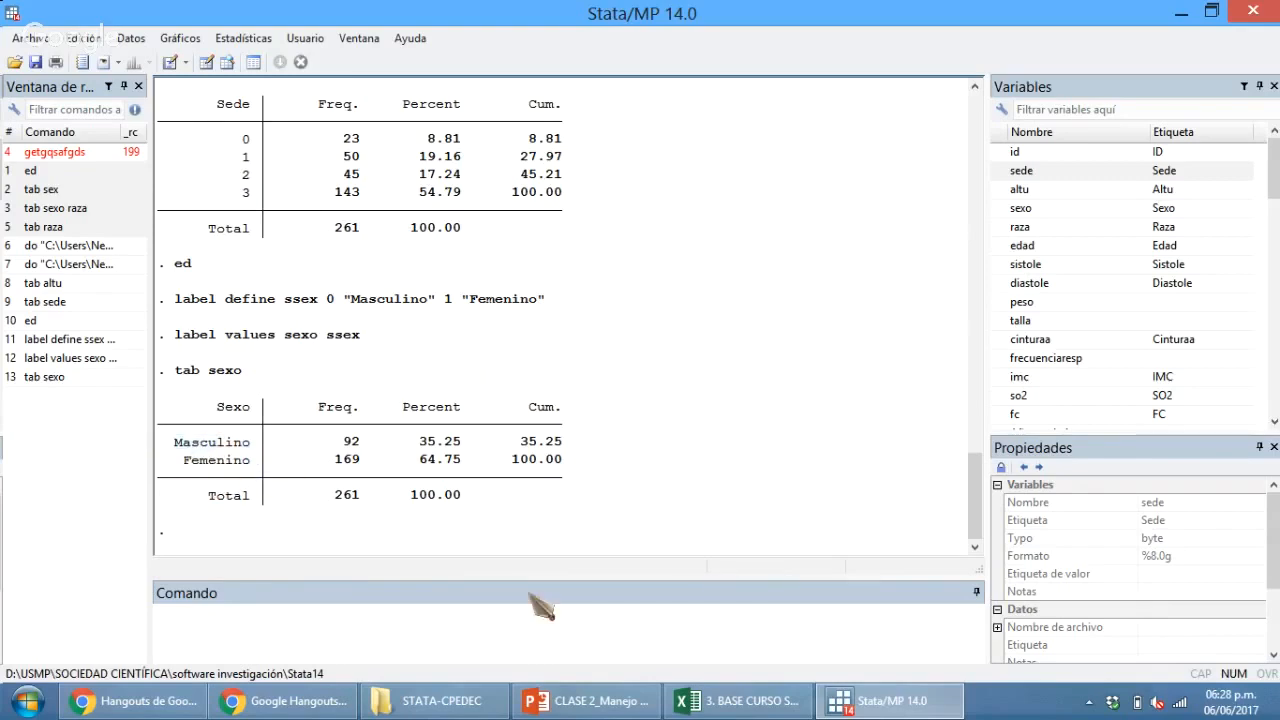
# Open the dataset with the ed command and examine the labelled entries in the sexo column.
pyautogui.click(546, 621)
pyautogui.write('ed')
pyautogui.press('Return')
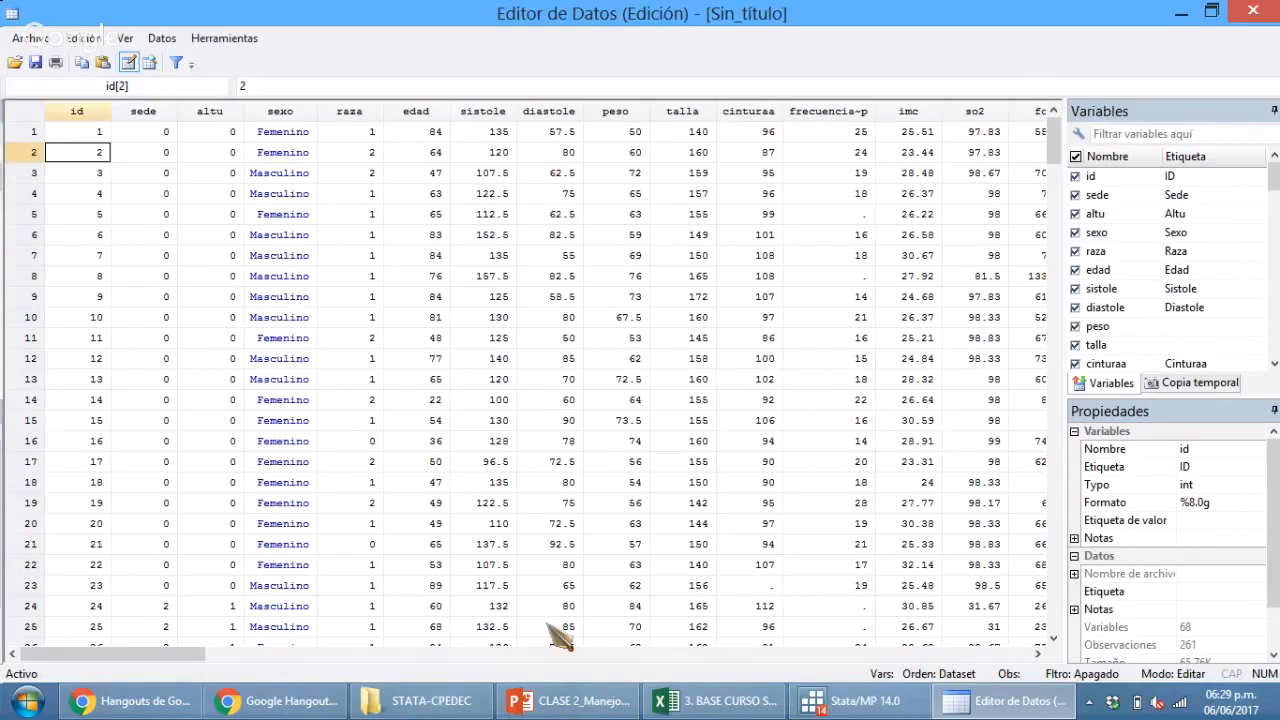
pyautogui.click(282, 297)
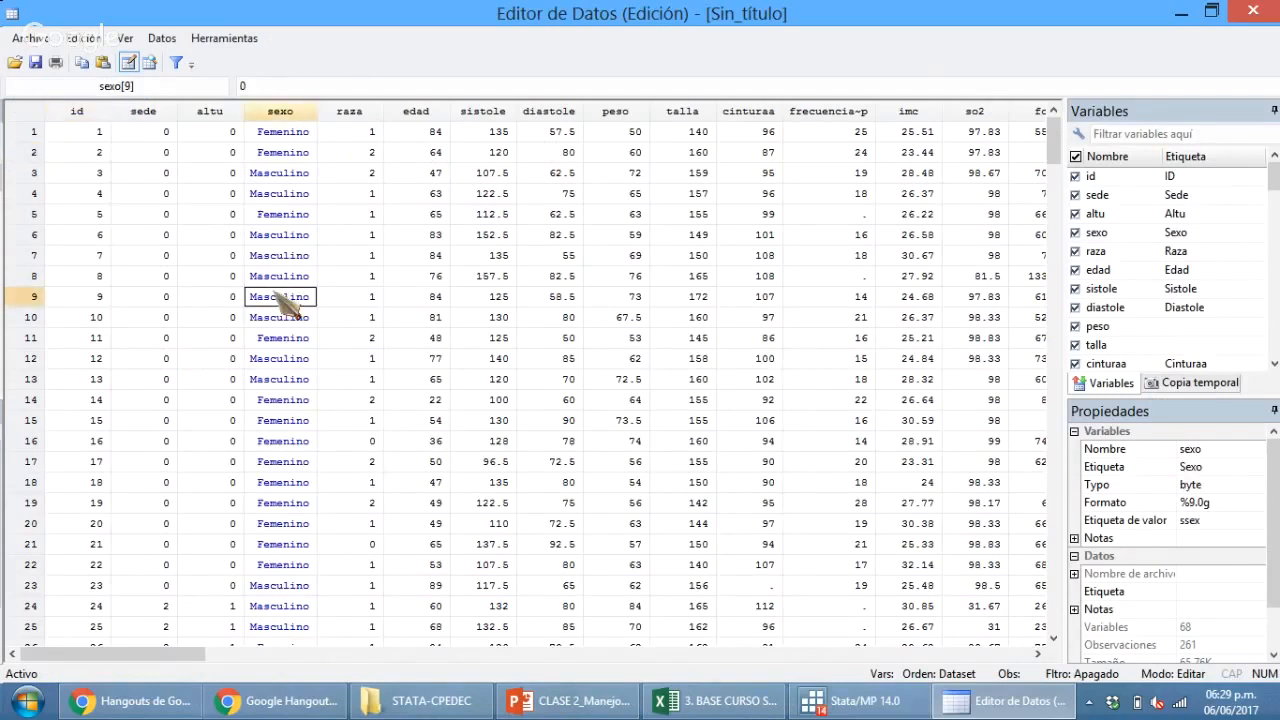
# Set sexo in observation 6 to 1, and restore it to 0.
pyautogui.click(283, 240)
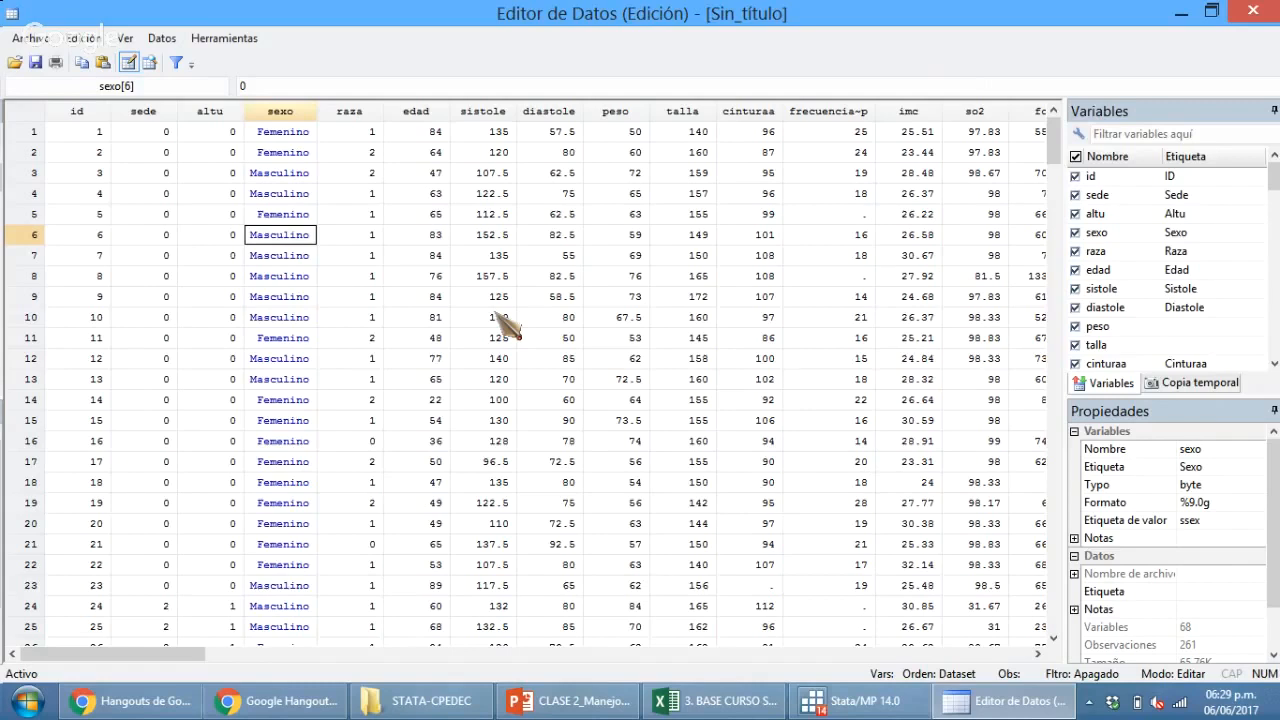
pyautogui.write('1')
pyautogui.press('Return')
pyautogui.press('Up')
pyautogui.write('0')
pyautogui.press('Return')
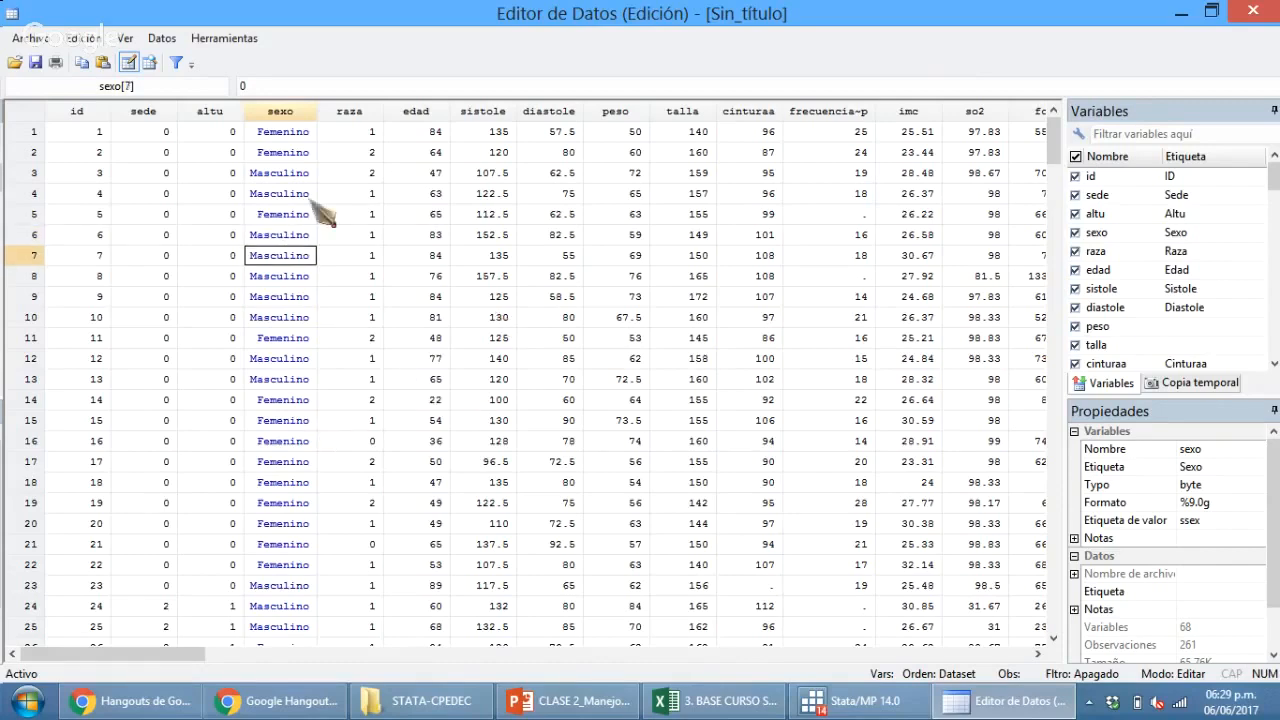
# Close the Data Editor and review the unlabelled category codes in the earlier sede table.
pyautogui.click(1253, 10)
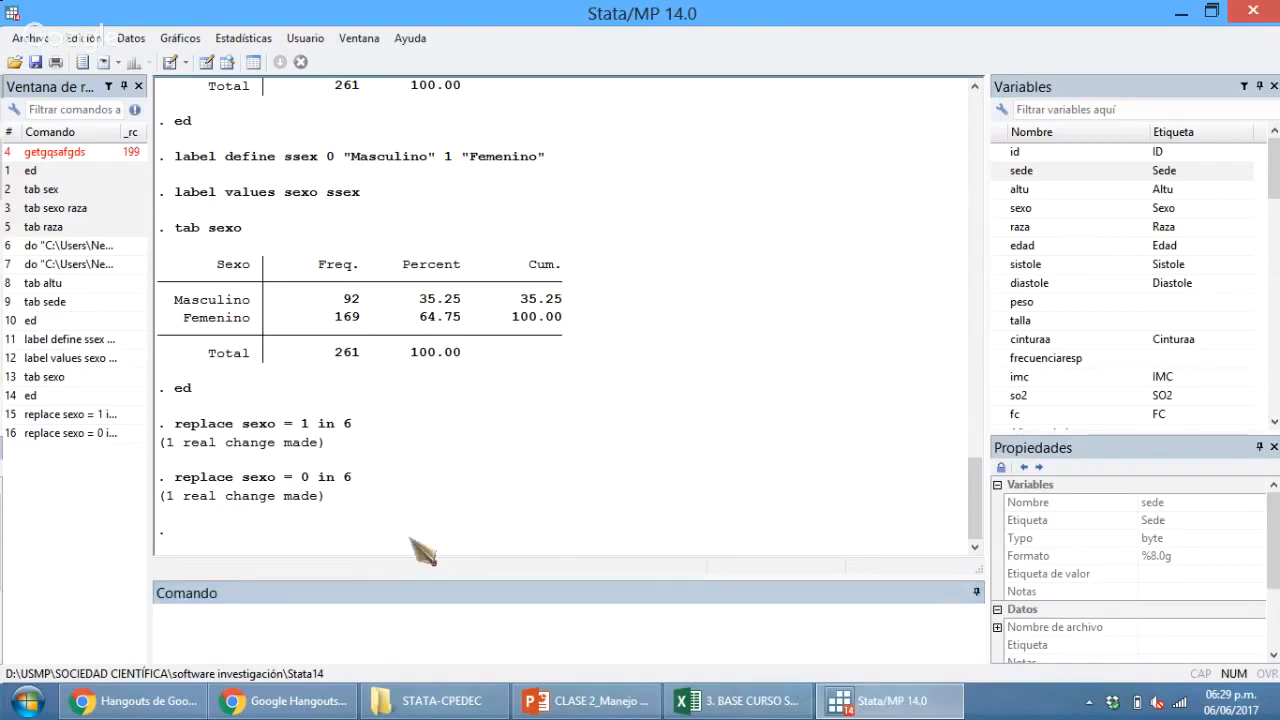
pyautogui.scroll(5, 486, 463)
pyautogui.moveTo(238, 258); pyautogui.dragTo(245, 325)
pyautogui.click(421, 368)
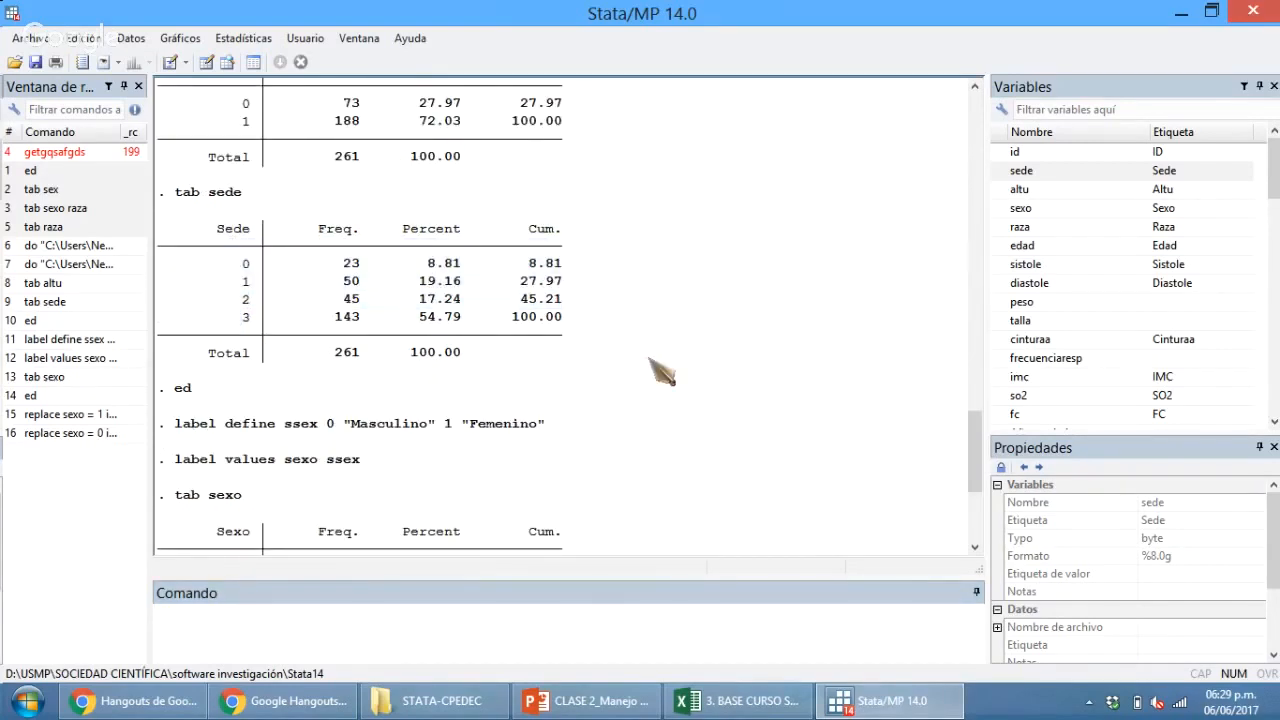
pyautogui.scroll(-5, 657, 366)
# Tabulate the fuma variable with tab fuma and examine its 0 and 1 category codes.
pyautogui.click(589, 624)
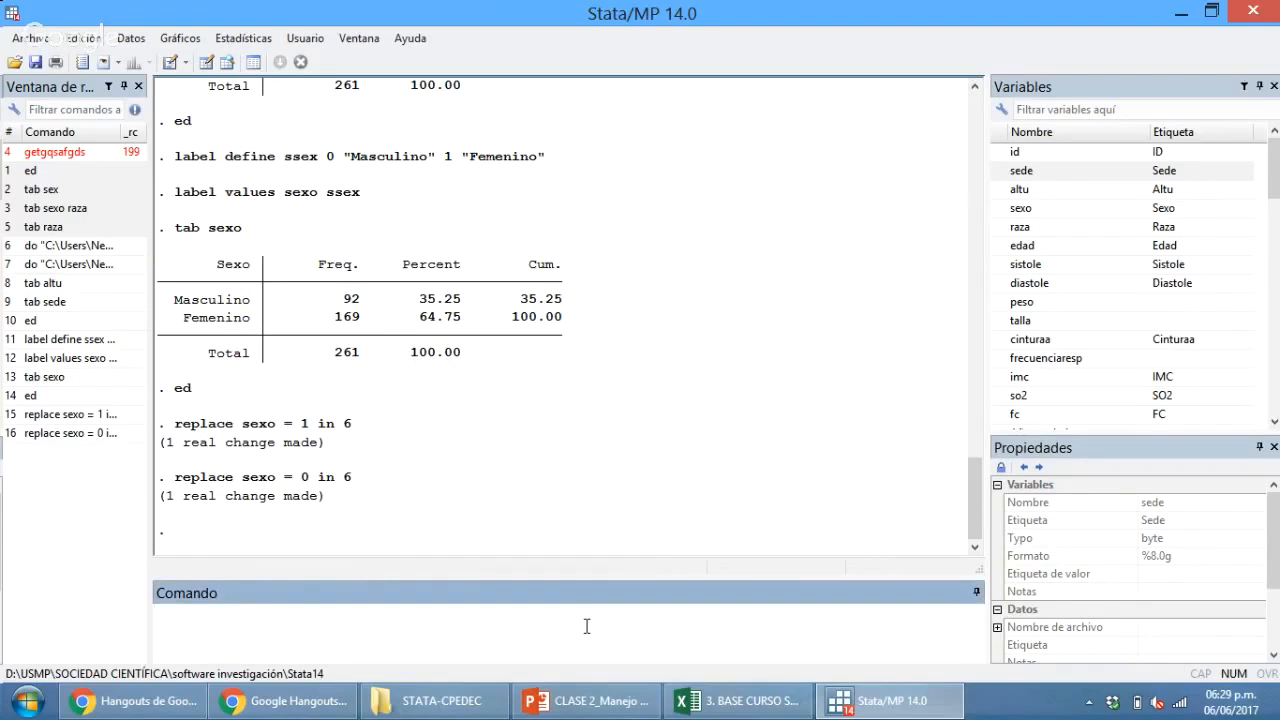
pyautogui.write('tab fuma')
pyautogui.press('Return')
pyautogui.moveTo(209, 461); pyautogui.dragTo(252, 464)
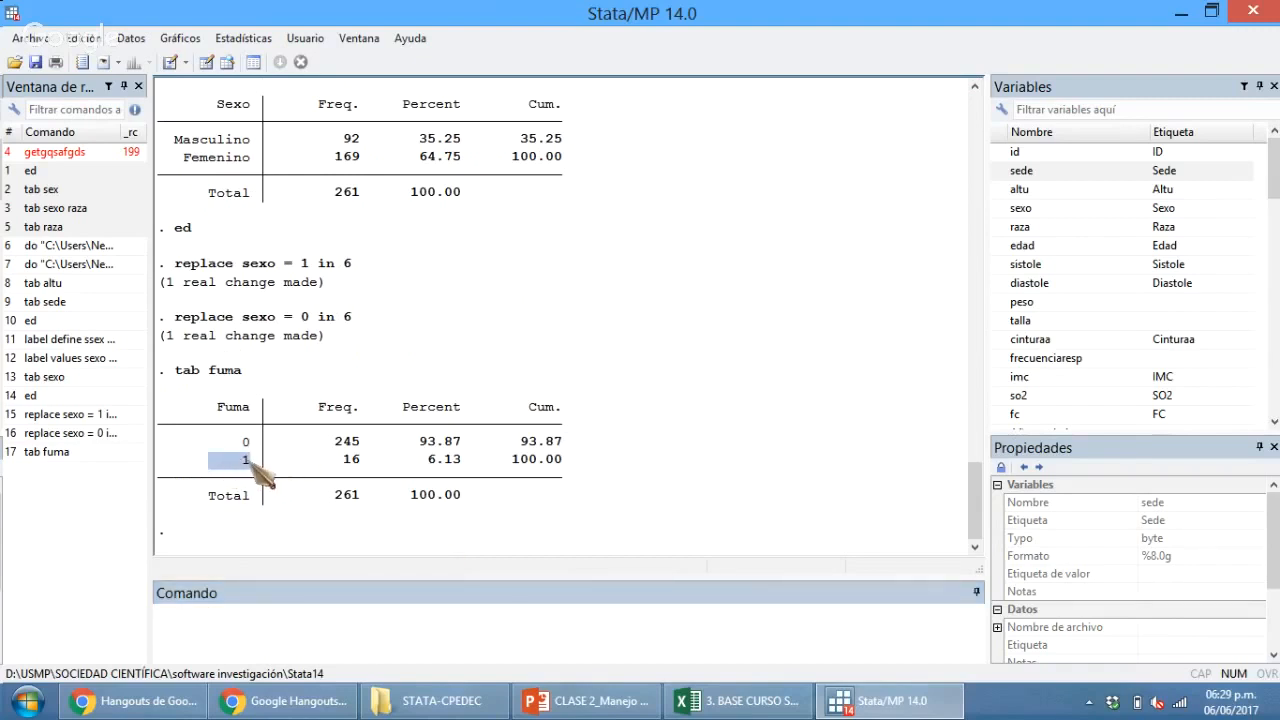
pyautogui.moveTo(206, 438); pyautogui.dragTo(260, 444)
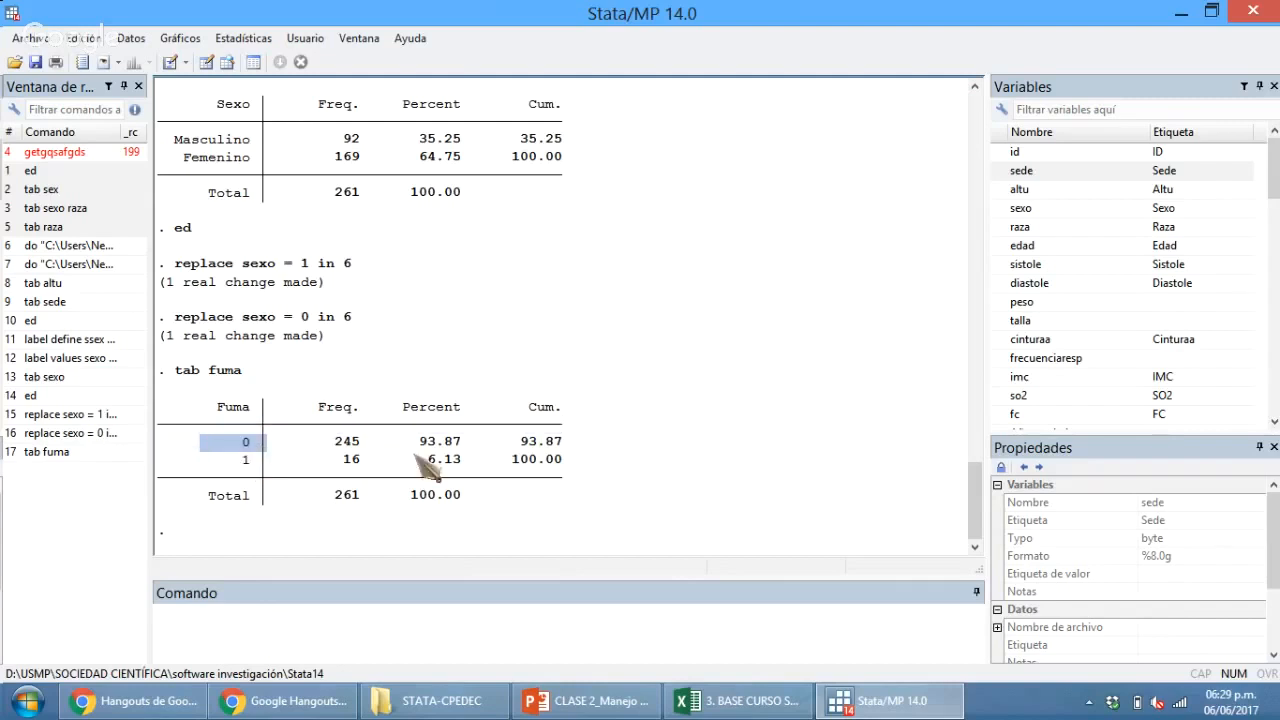
pyautogui.click(470, 487)
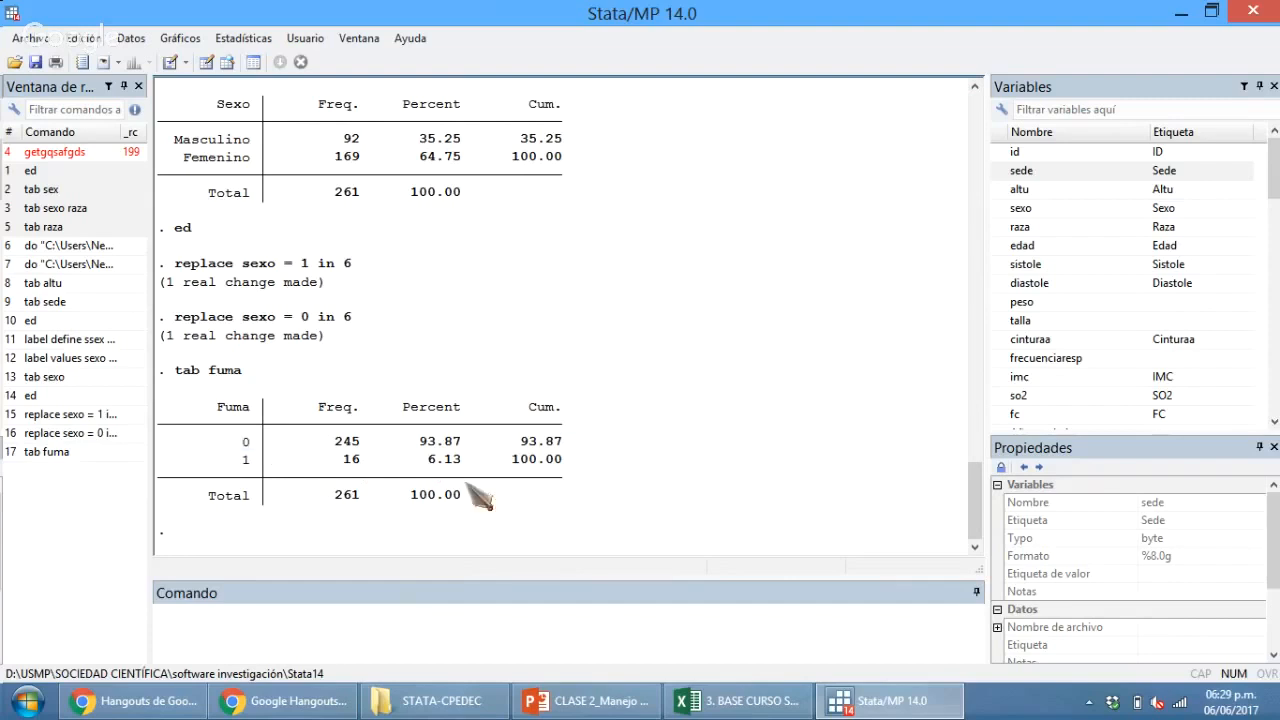
pyautogui.moveTo(201, 456); pyautogui.dragTo(268, 449)
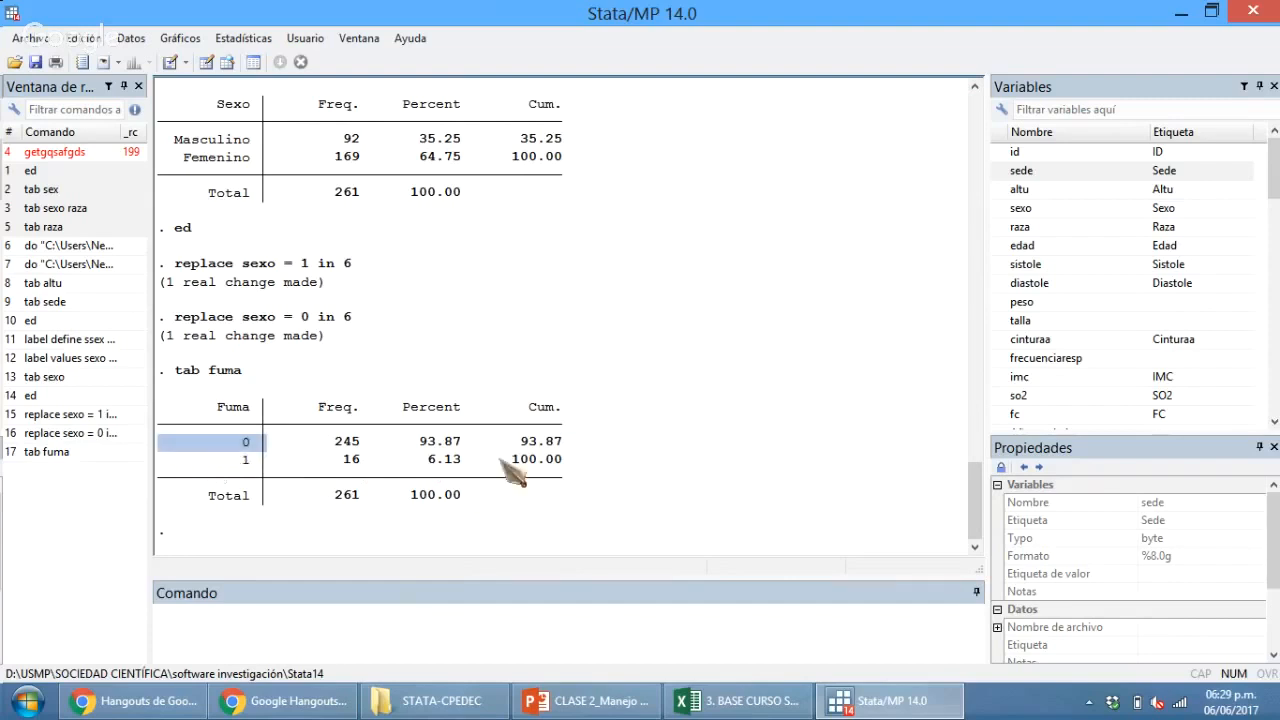
pyautogui.click(676, 446)
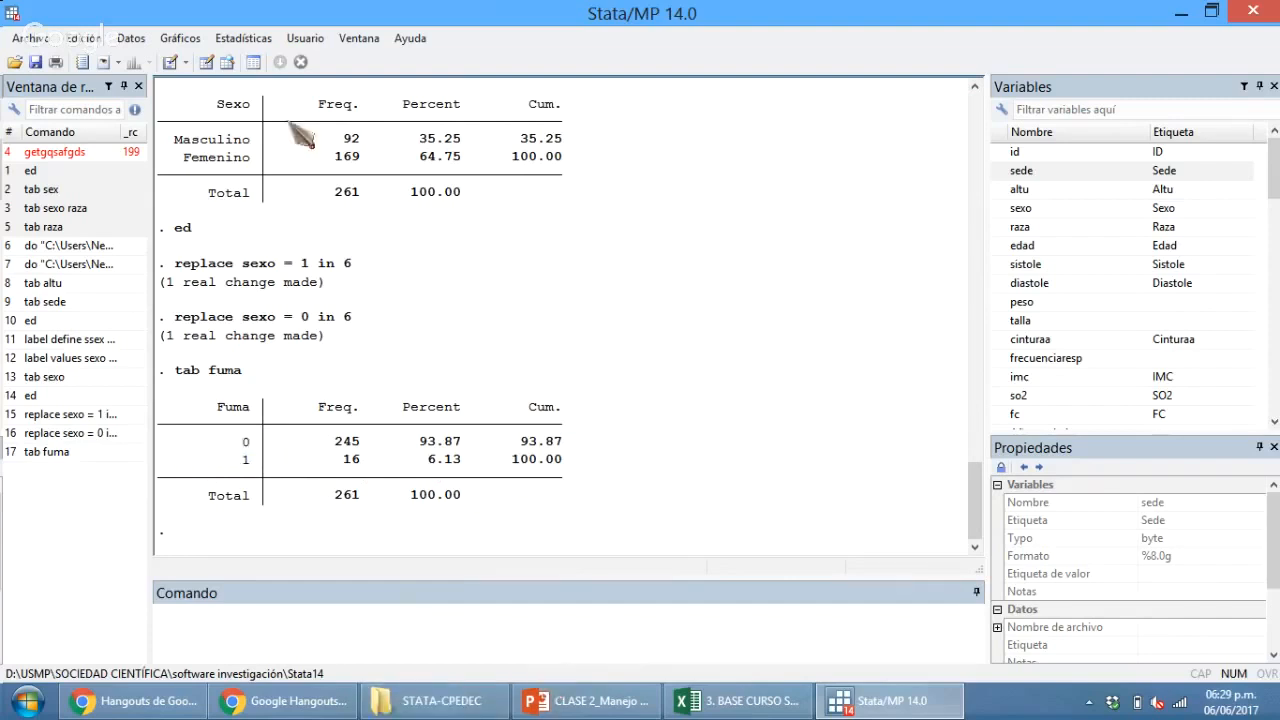
# Open the Variables Manager, select the fuma variable and view the existing value labels available for it.
pyautogui.click(256, 66)
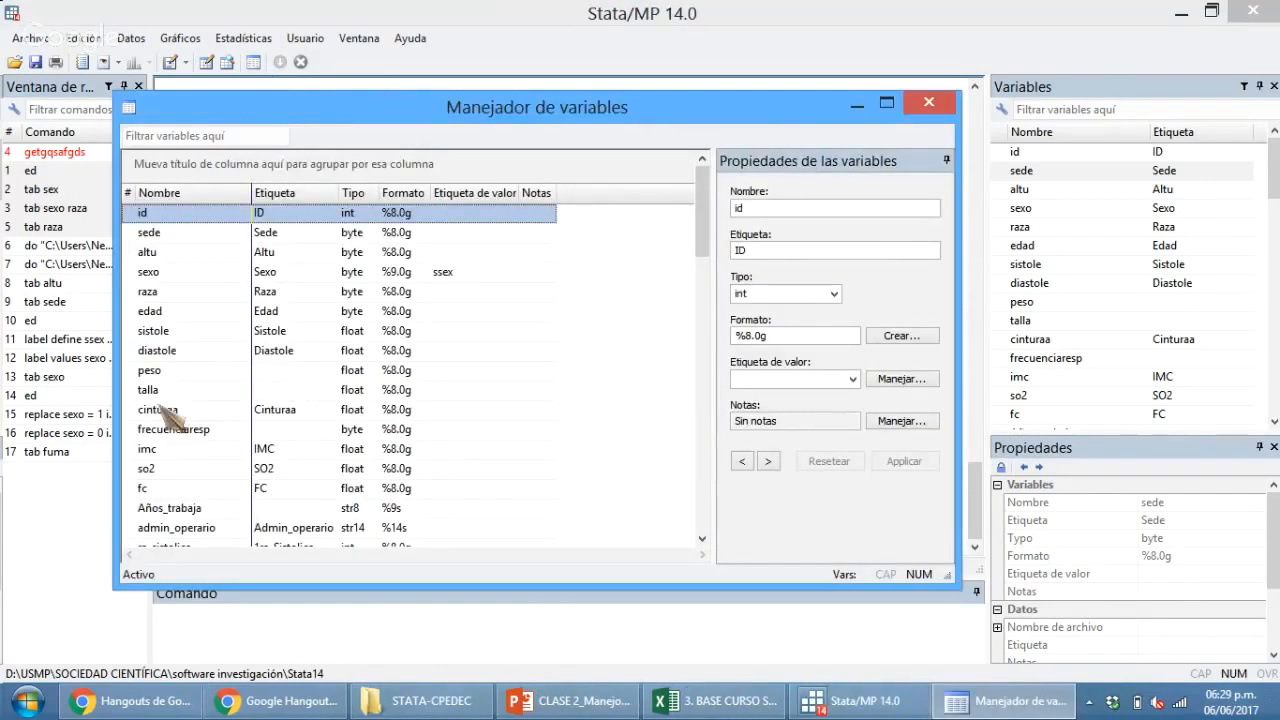
pyautogui.click(200, 508)
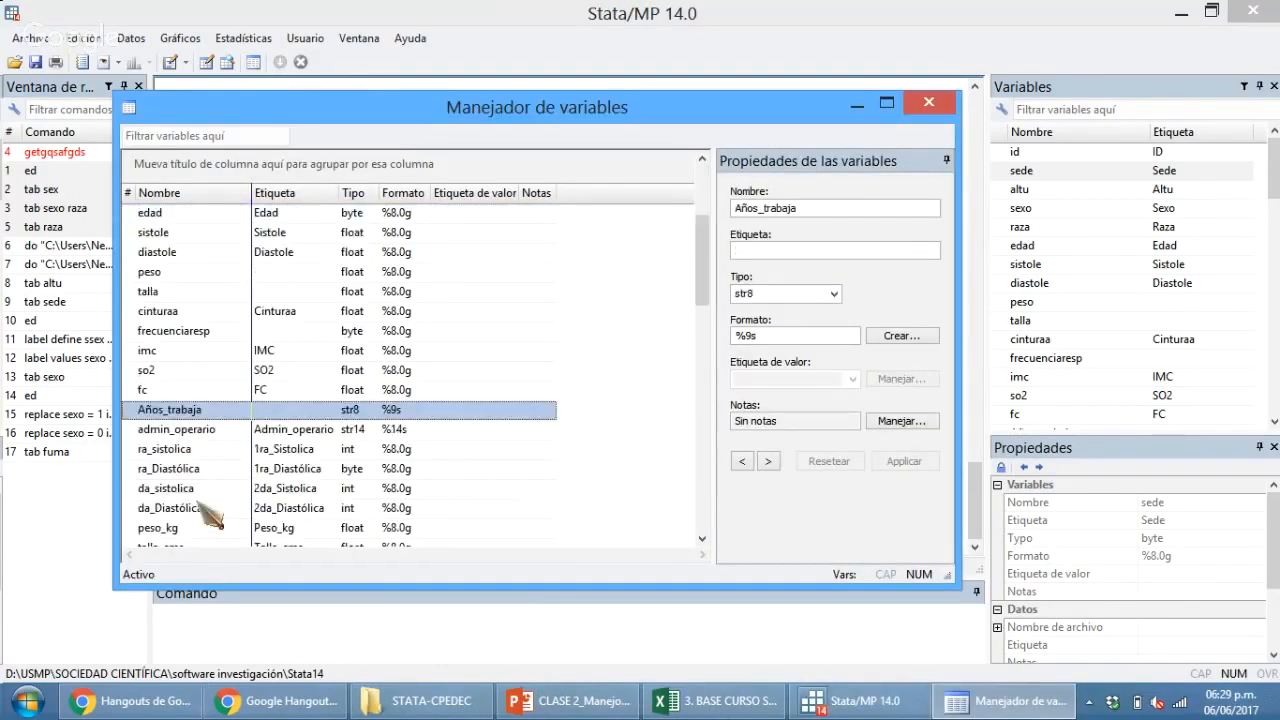
pyautogui.scroll(-12, 210, 515)
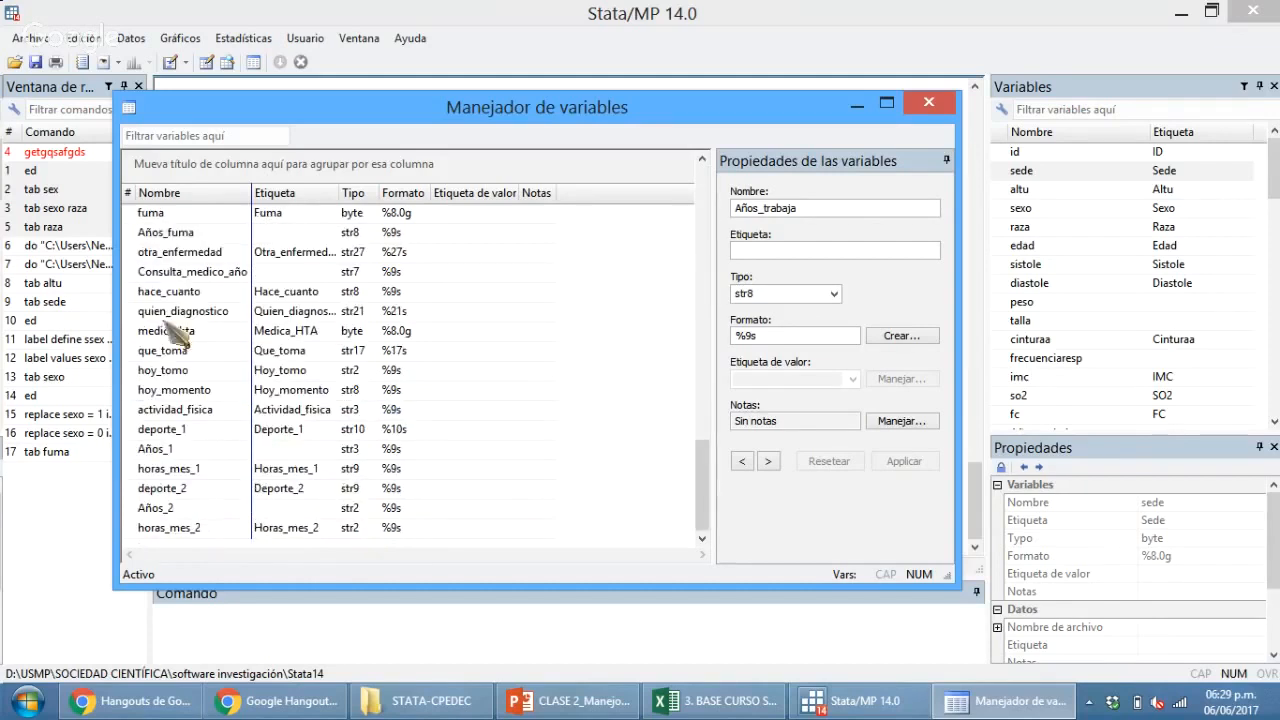
pyautogui.click(190, 214)
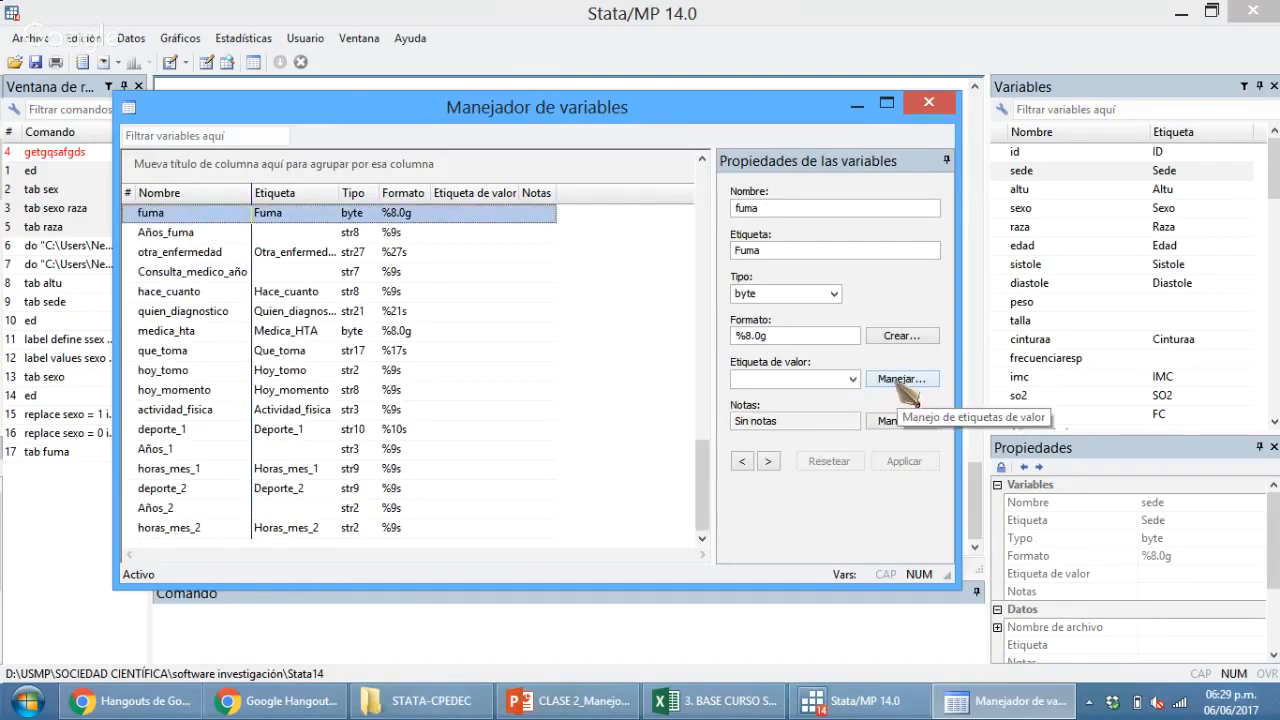
pyautogui.click(853, 379)
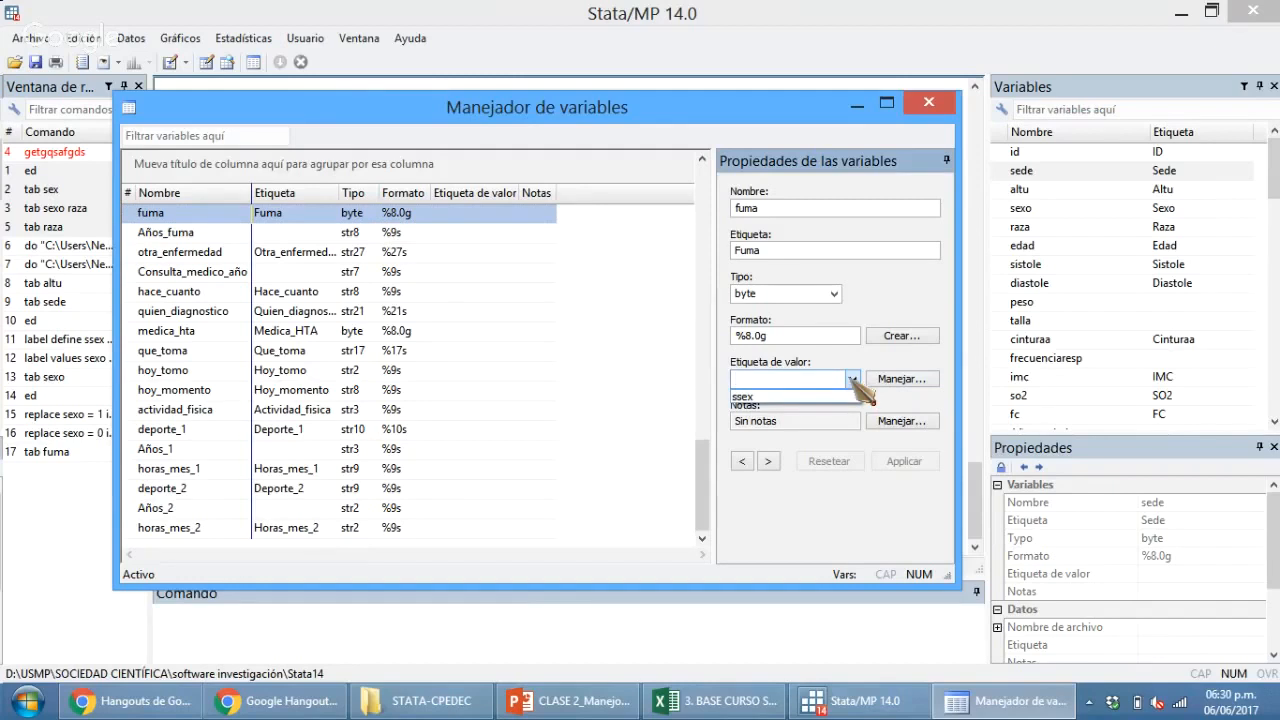
pyautogui.click(853, 379)
pyautogui.click(901, 379)
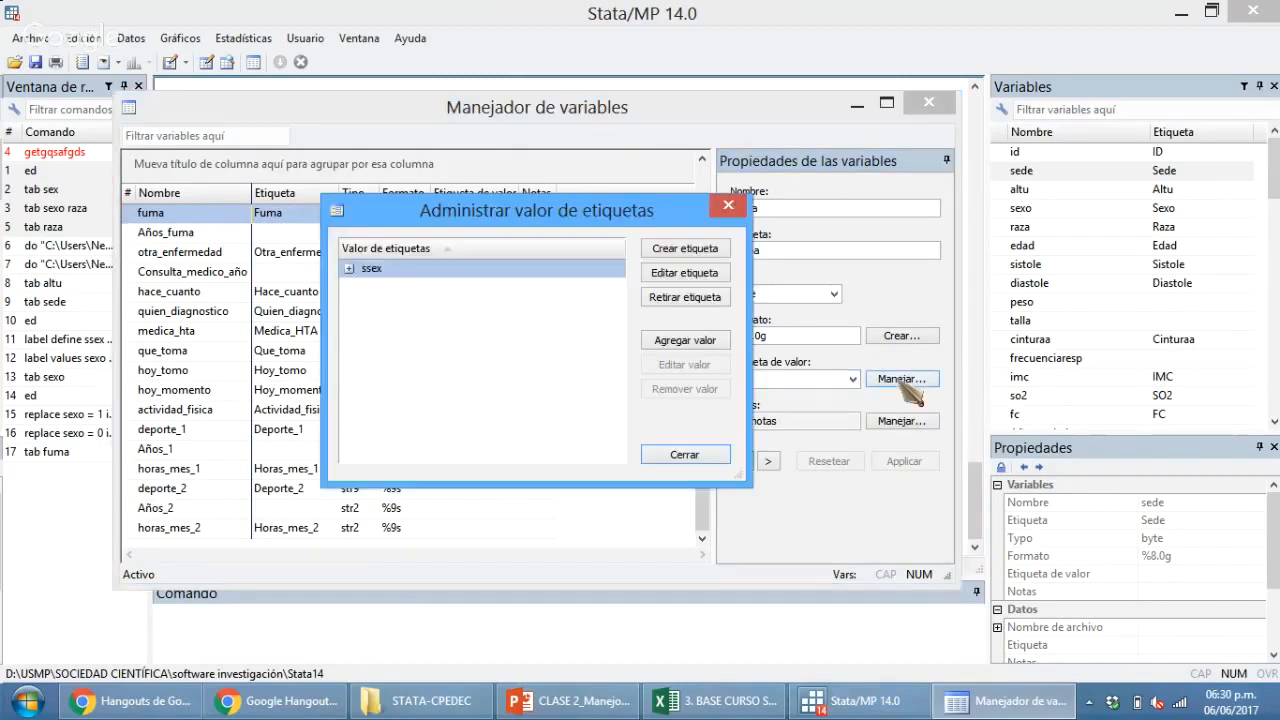
pyautogui.click(685, 248)
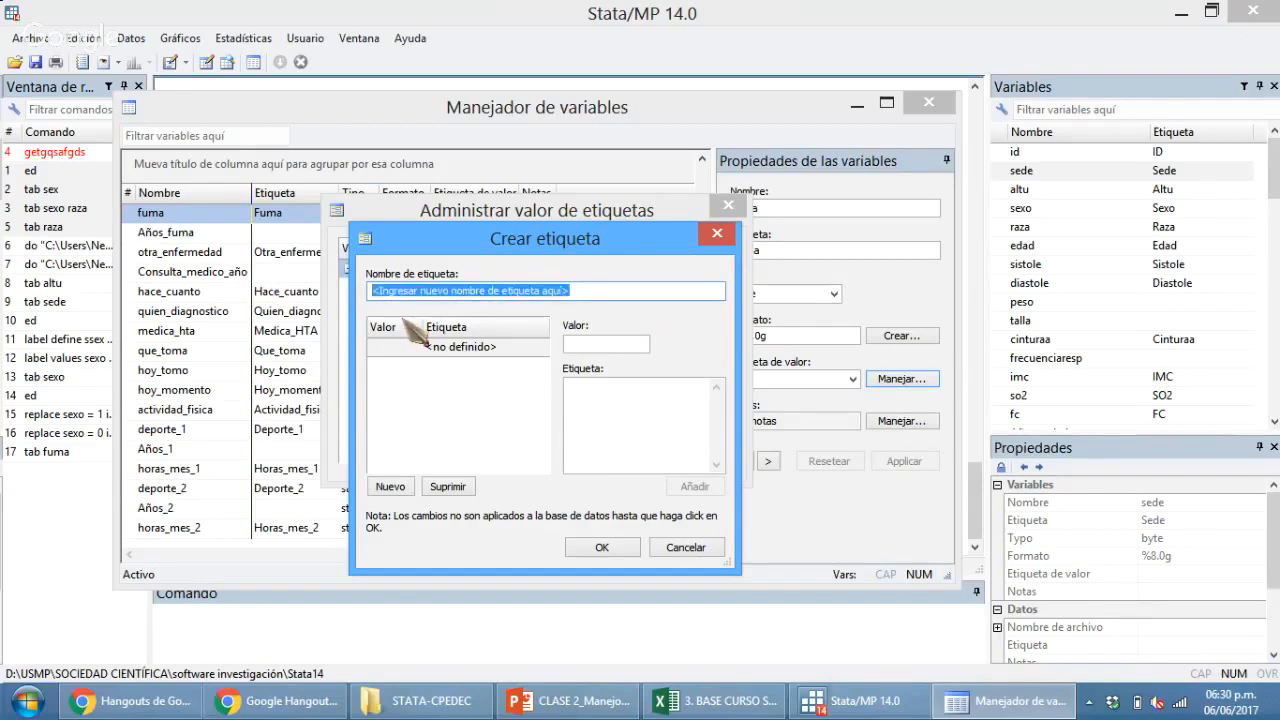
pyautogui.write('si/')
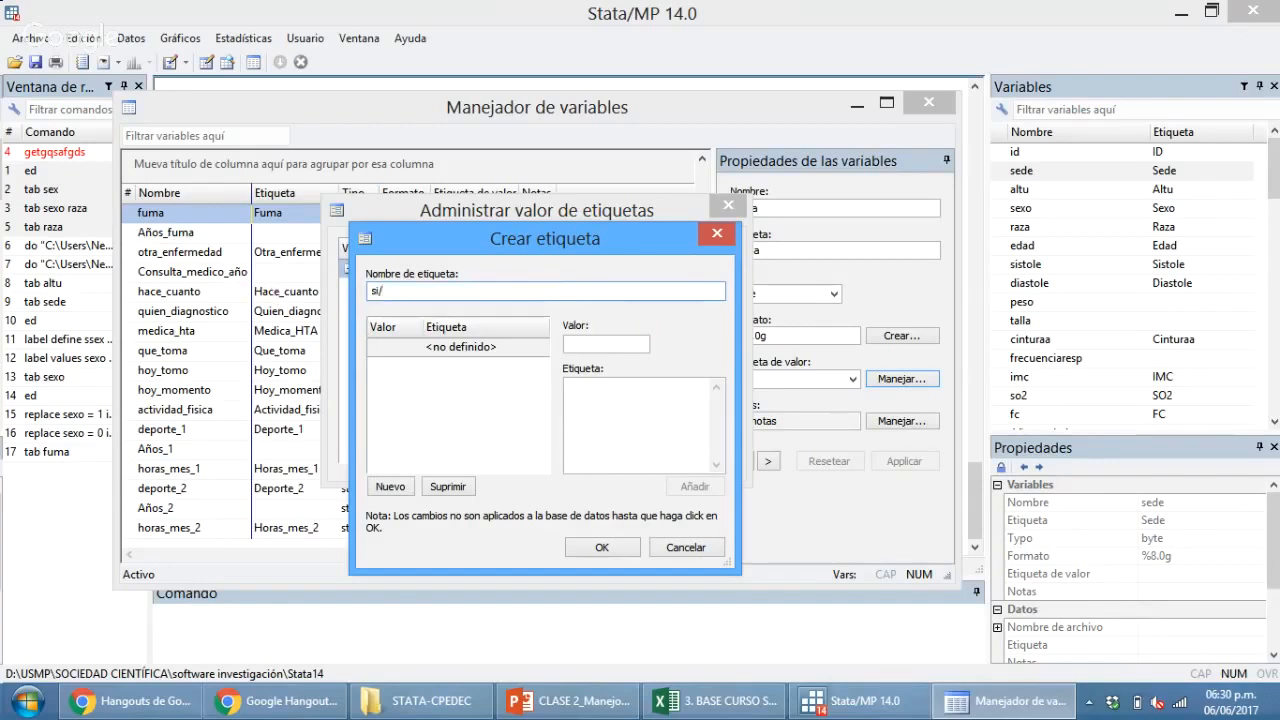
pyautogui.write('no')
pyautogui.press('BackSpace')
pyautogui.press('BackSpace')
pyautogui.press('BackSpace')
pyautogui.click(641, 347)
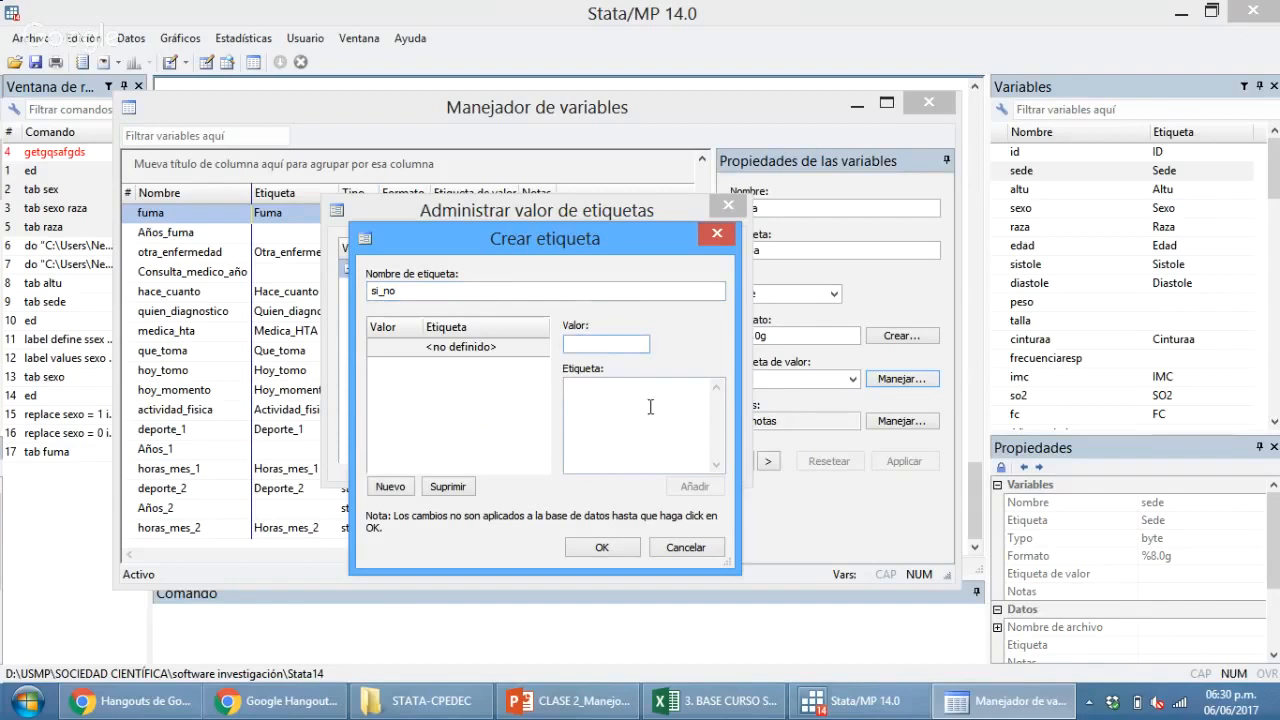
pyautogui.click(608, 385)
pyautogui.press('Escape')
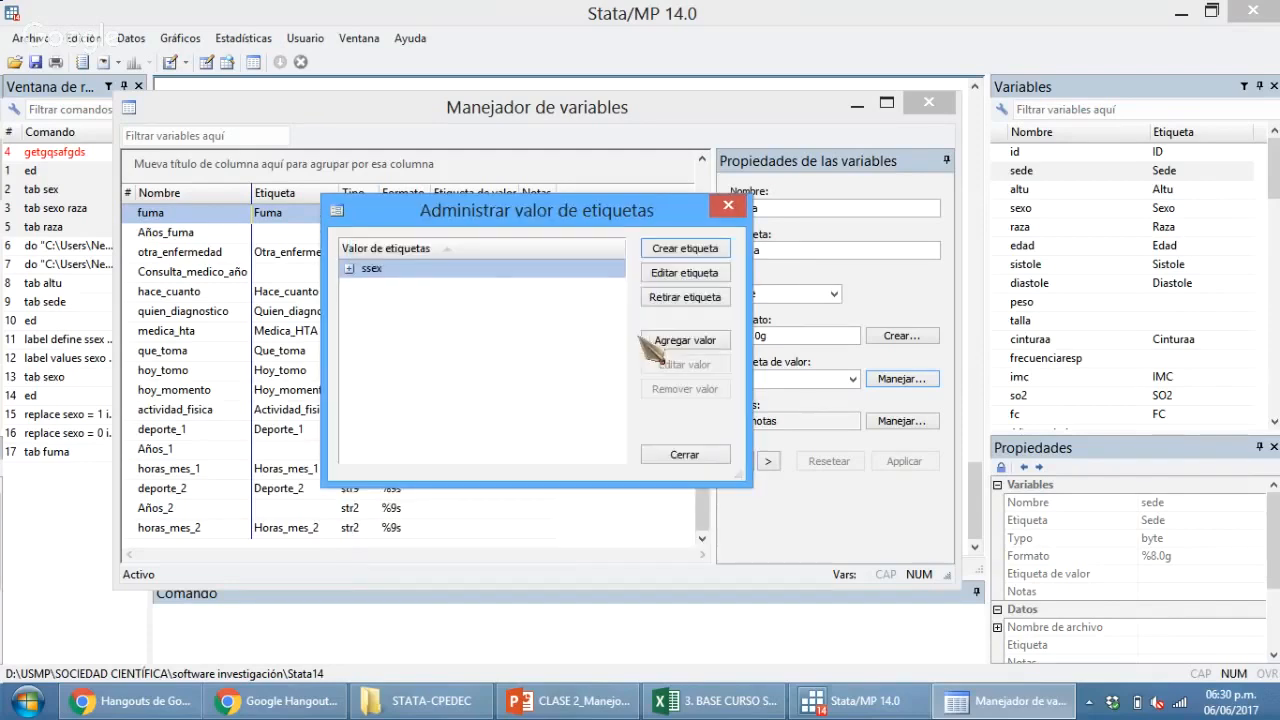
pyautogui.press('Escape')
pyautogui.click(925, 103)
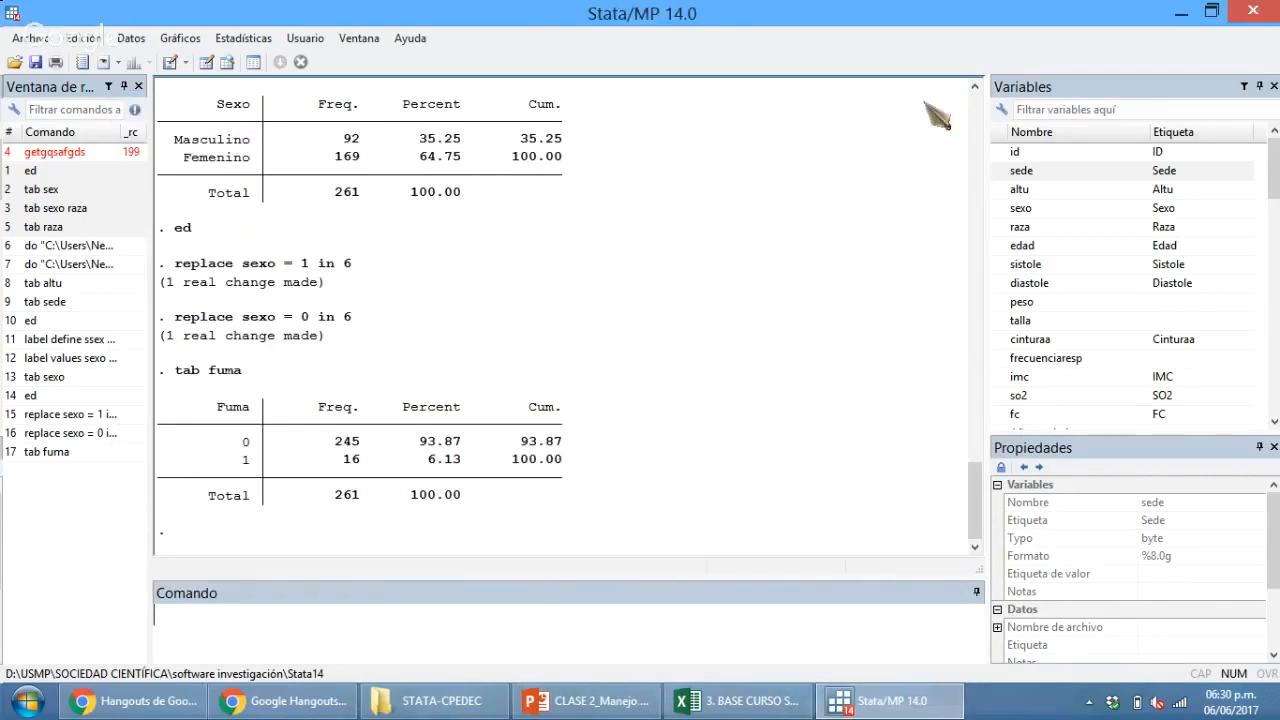
# Examine the earlier label define and label values commands used for the sexo variable in the results.
pyautogui.moveTo(700, 366); pyautogui.dragTo(771, 347)
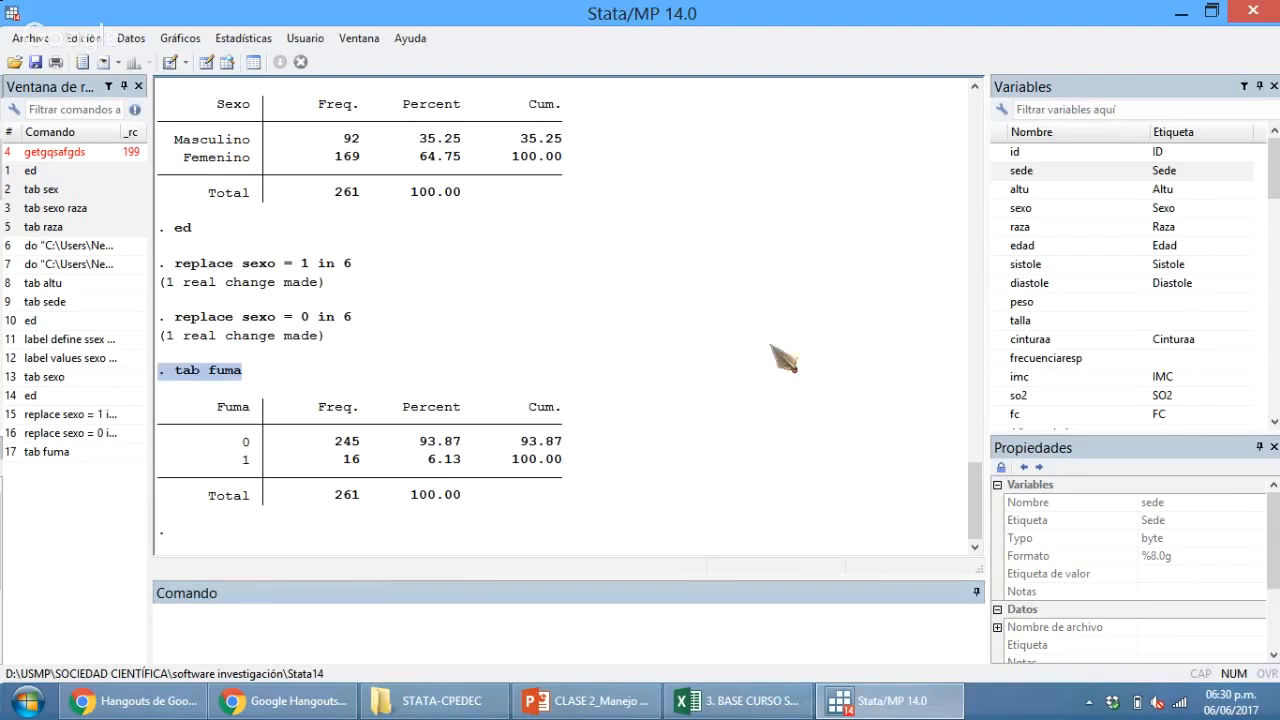
pyautogui.click(975, 86)
pyautogui.scroll(4, 988, 100)
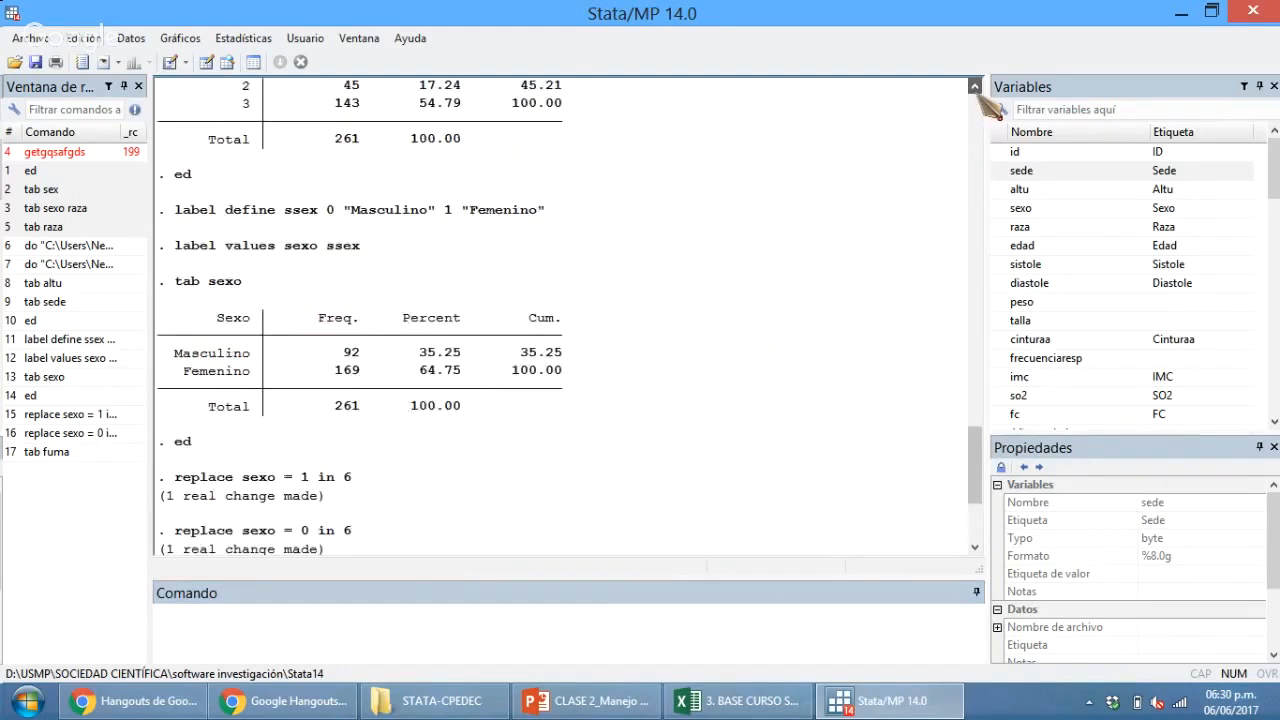
pyautogui.scroll(1, 990, 105)
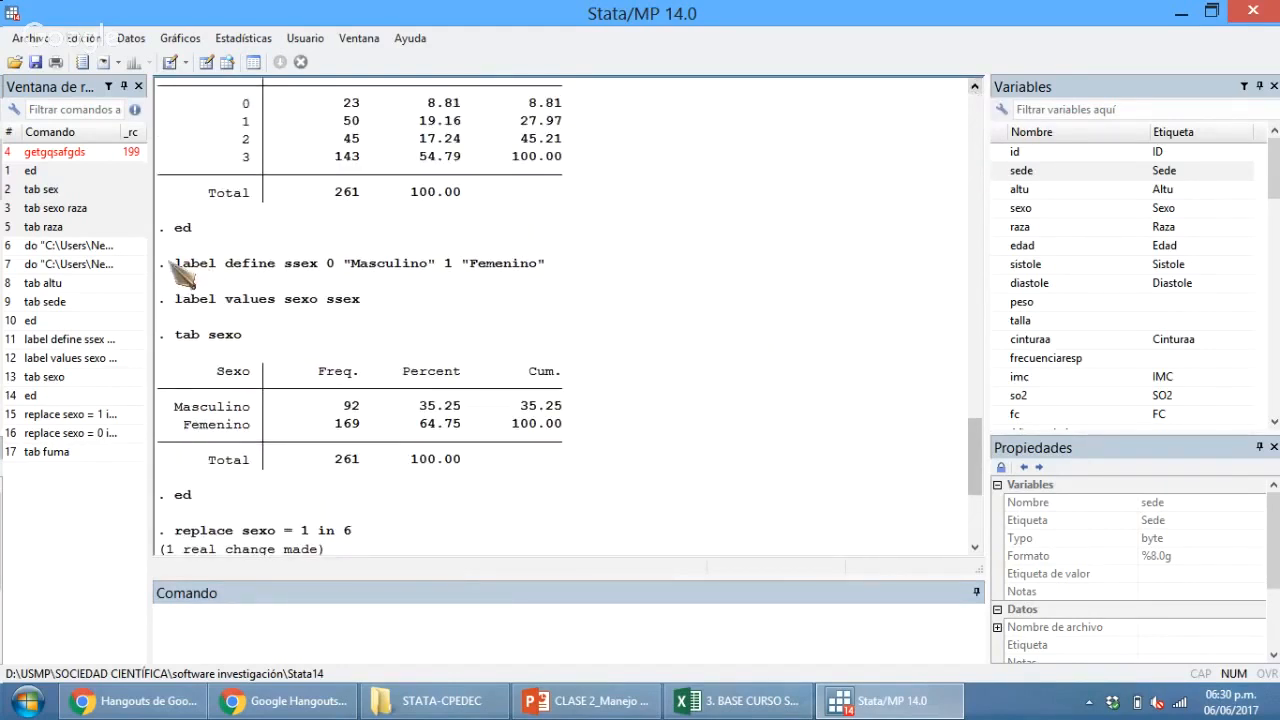
pyautogui.moveTo(172, 262); pyautogui.dragTo(424, 310)
pyautogui.click(497, 630)
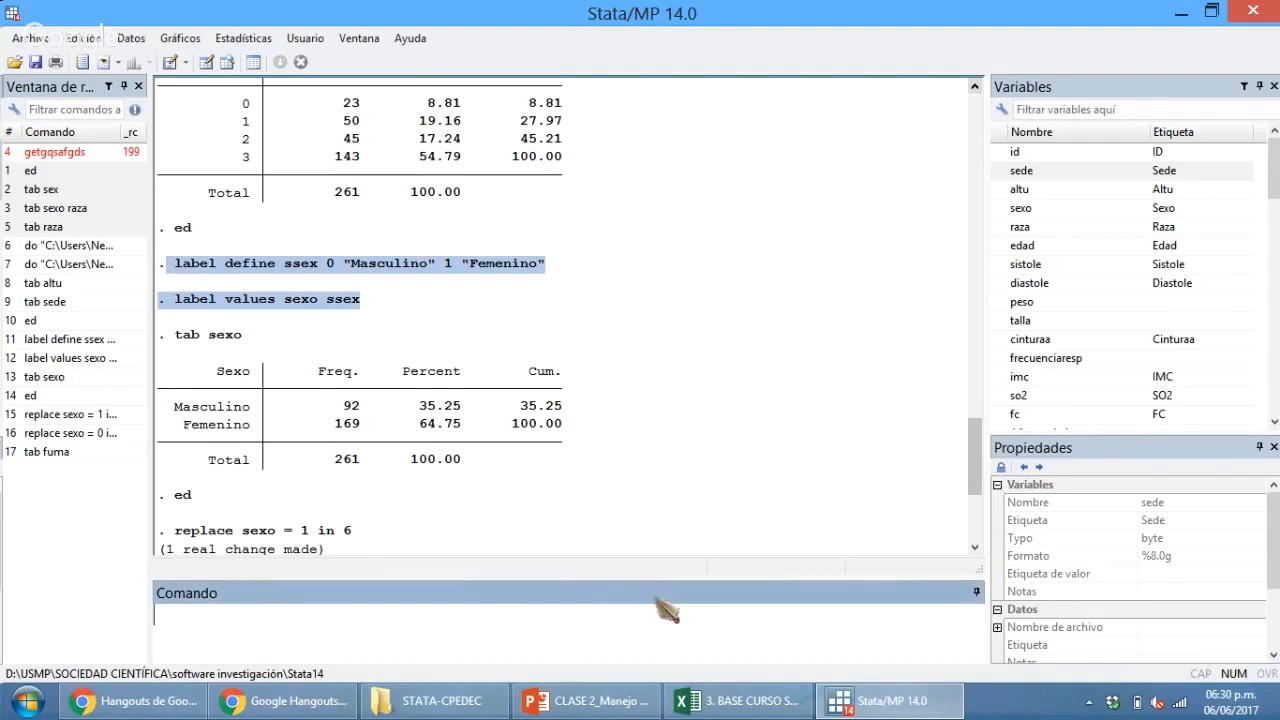
pyautogui.click(652, 319)
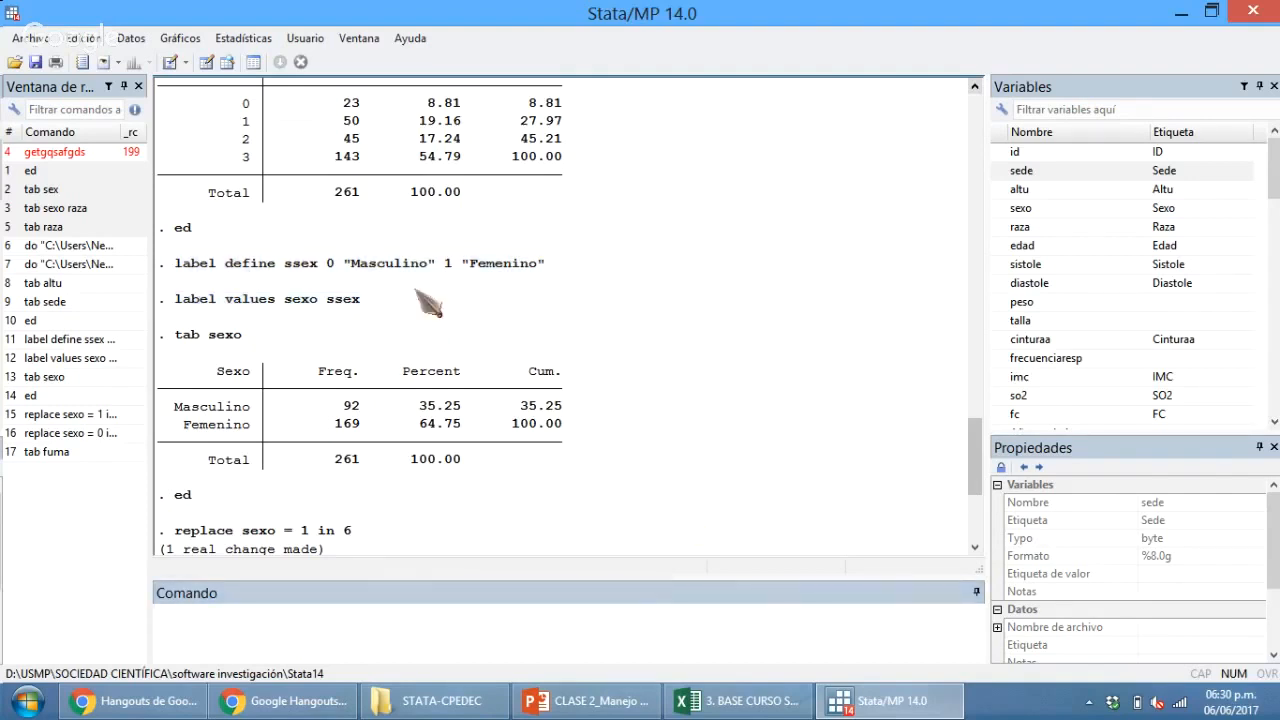
# Define the value label sino with 0 as "NO" and 1 as "SI" using label define.
pyautogui.click(461, 636)
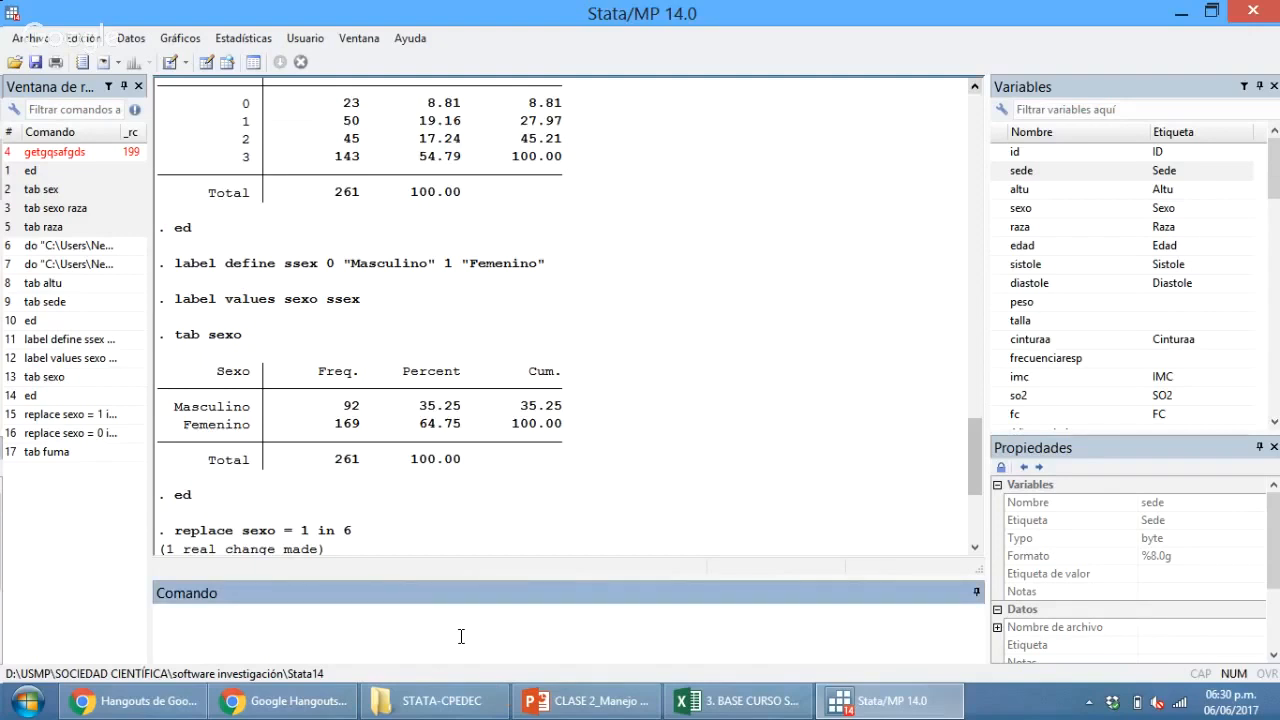
pyautogui.write('label define')
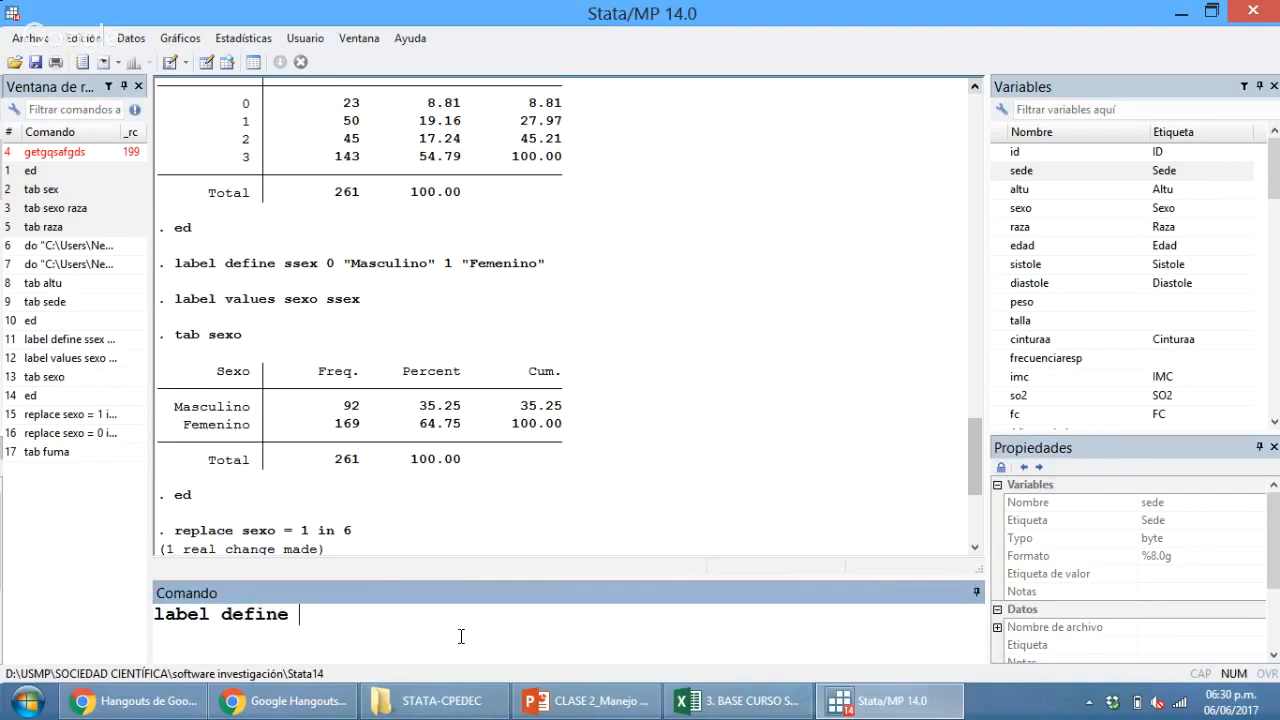
pyautogui.write(' sino')
pyautogui.write(' 0')
pyautogui.write(' Si')
pyautogui.press('BackSpace')
pyautogui.press('BackSpace')
pyautogui.write('NO"')
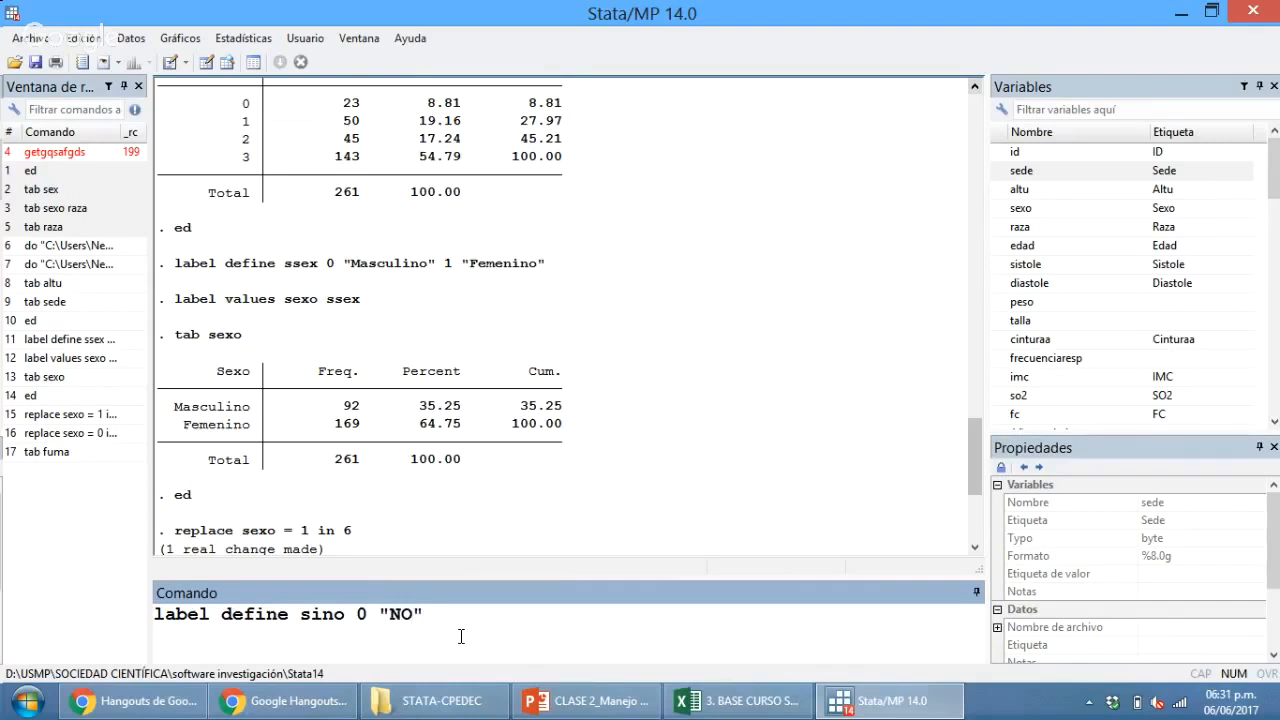
pyautogui.write(' 1"SI')
pyautogui.press('Return')
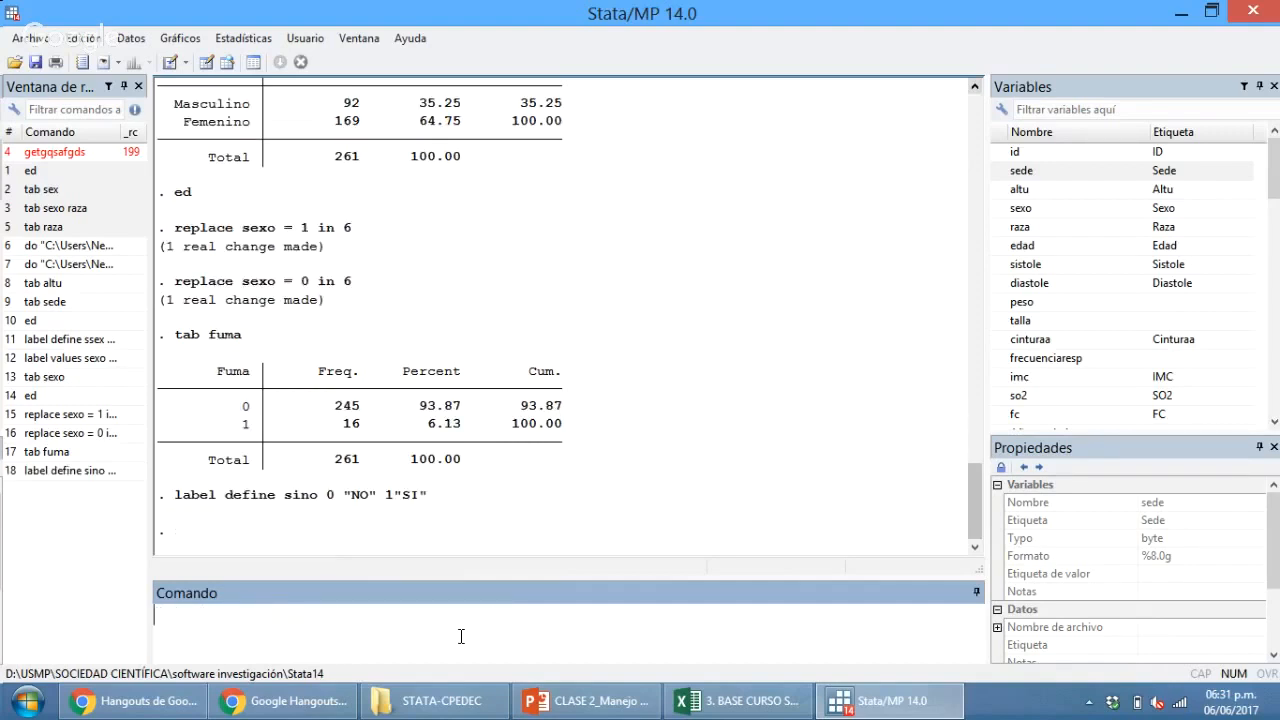
# Assign the sino value label to the fuma variable with label values fuma sino, following the earlier sexo command.
pyautogui.moveTo(261, 482); pyautogui.dragTo(419, 493)
pyautogui.scroll(4, 447, 495)
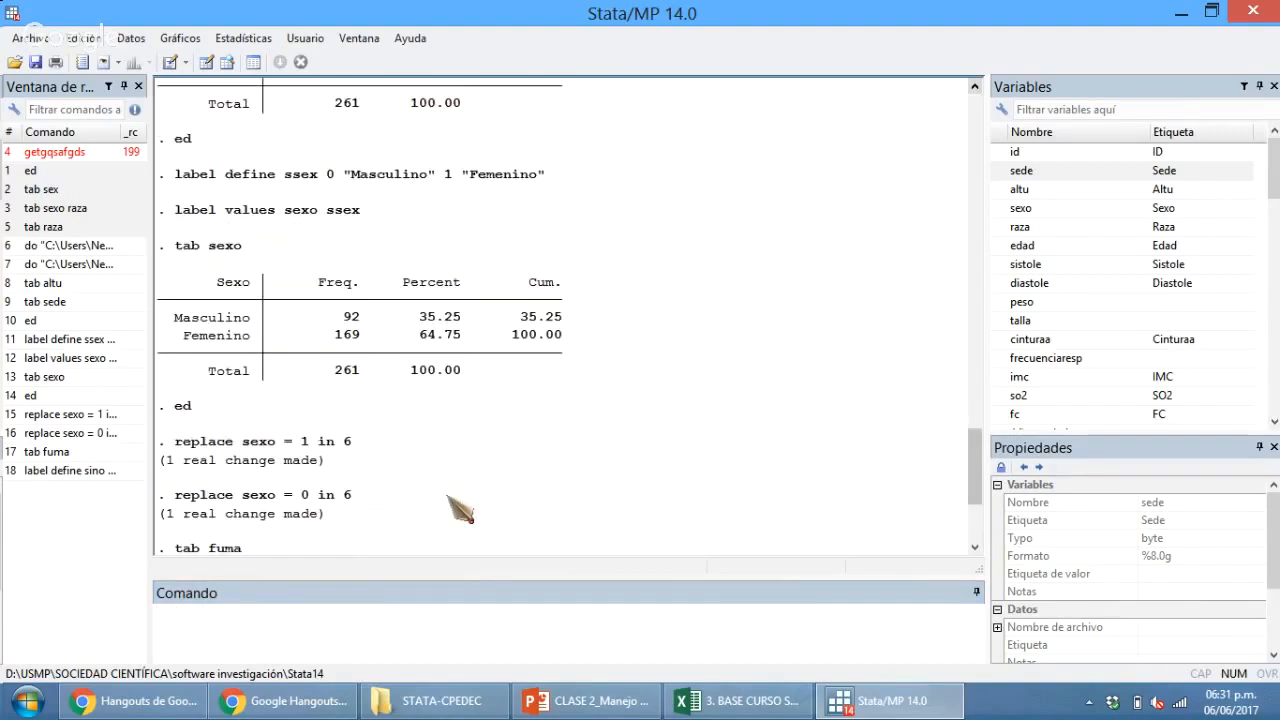
pyautogui.scroll(1, 445, 508)
pyautogui.doubleClick(182, 264)
pyautogui.click(318, 634)
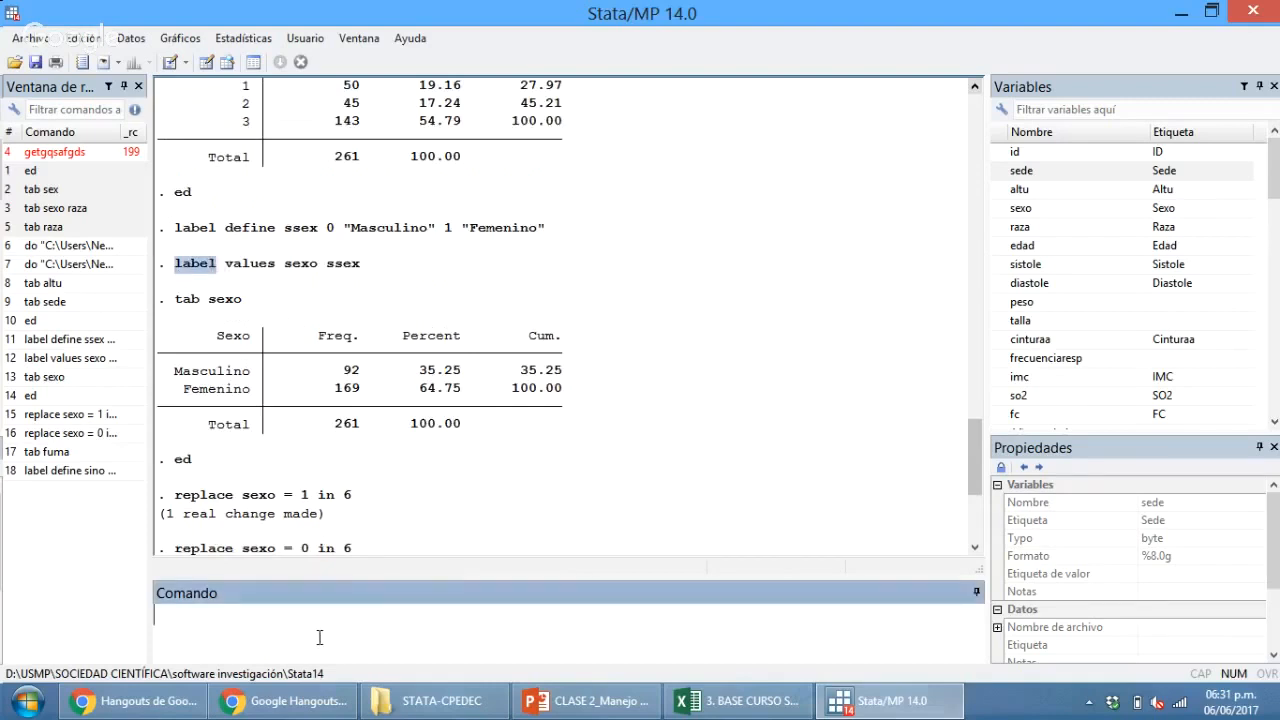
pyautogui.write('label val')
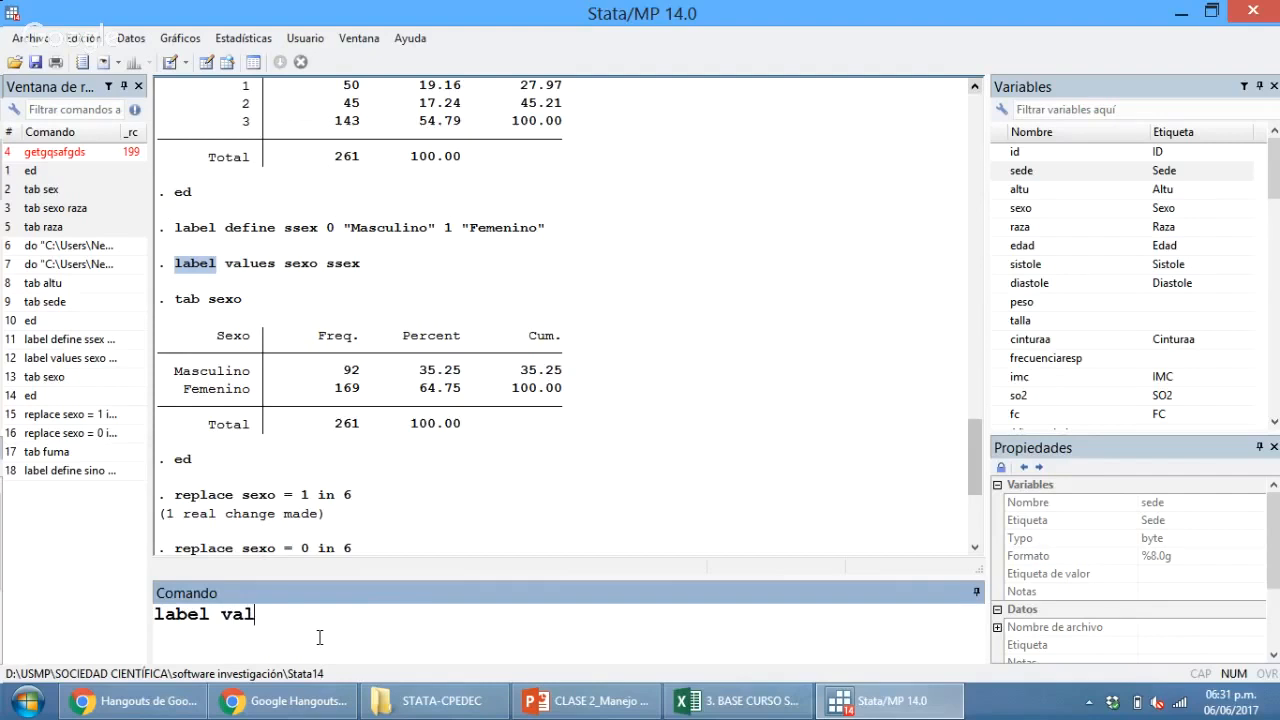
pyautogui.write('ues fuma sino')
pyautogui.moveTo(190, 263); pyautogui.dragTo(368, 290)
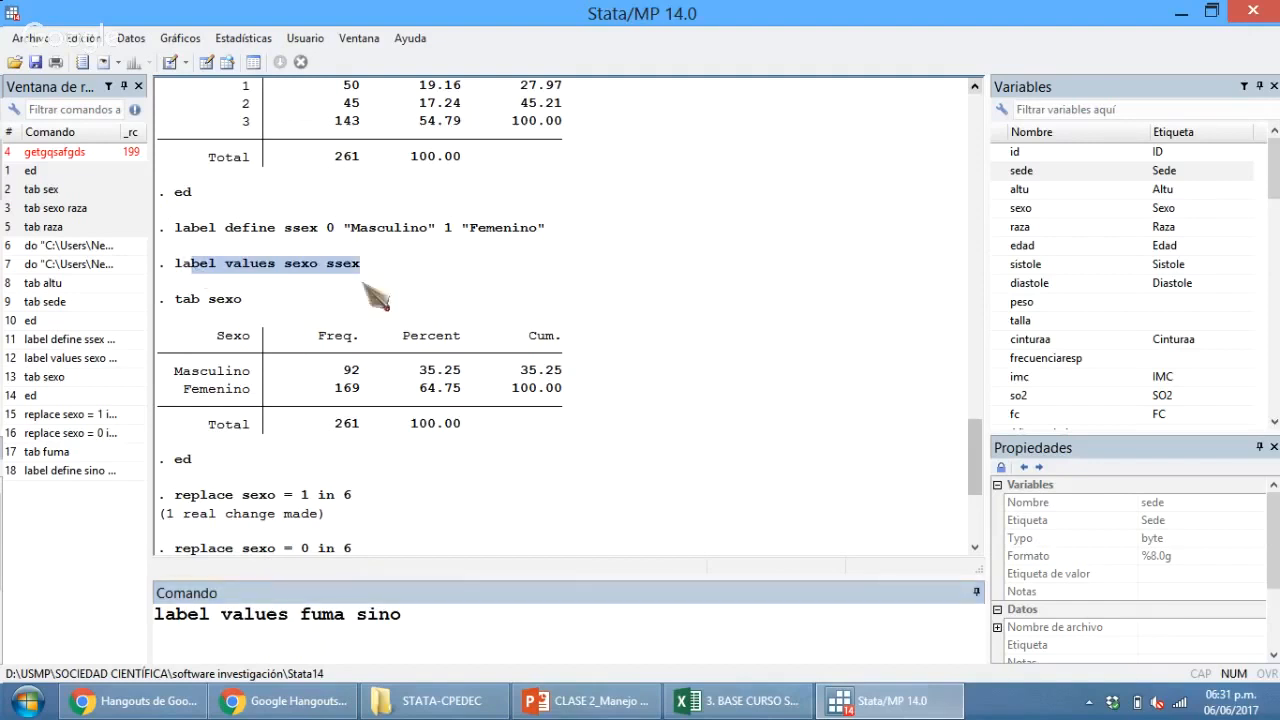
pyautogui.click(517, 640)
pyautogui.press('Return')
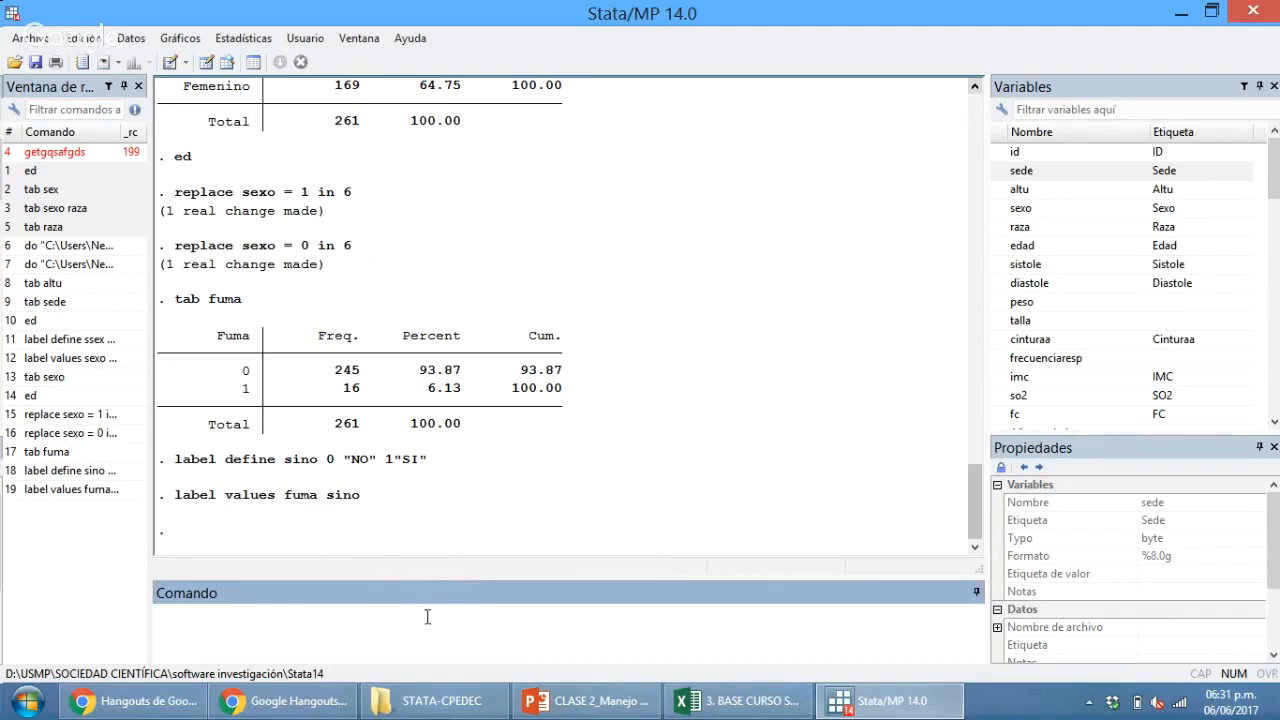
# Tabulate the fuma variable again with tab fuma and review its category labels against the two label commands.
pyautogui.write('tab fuma')
pyautogui.press('Return')
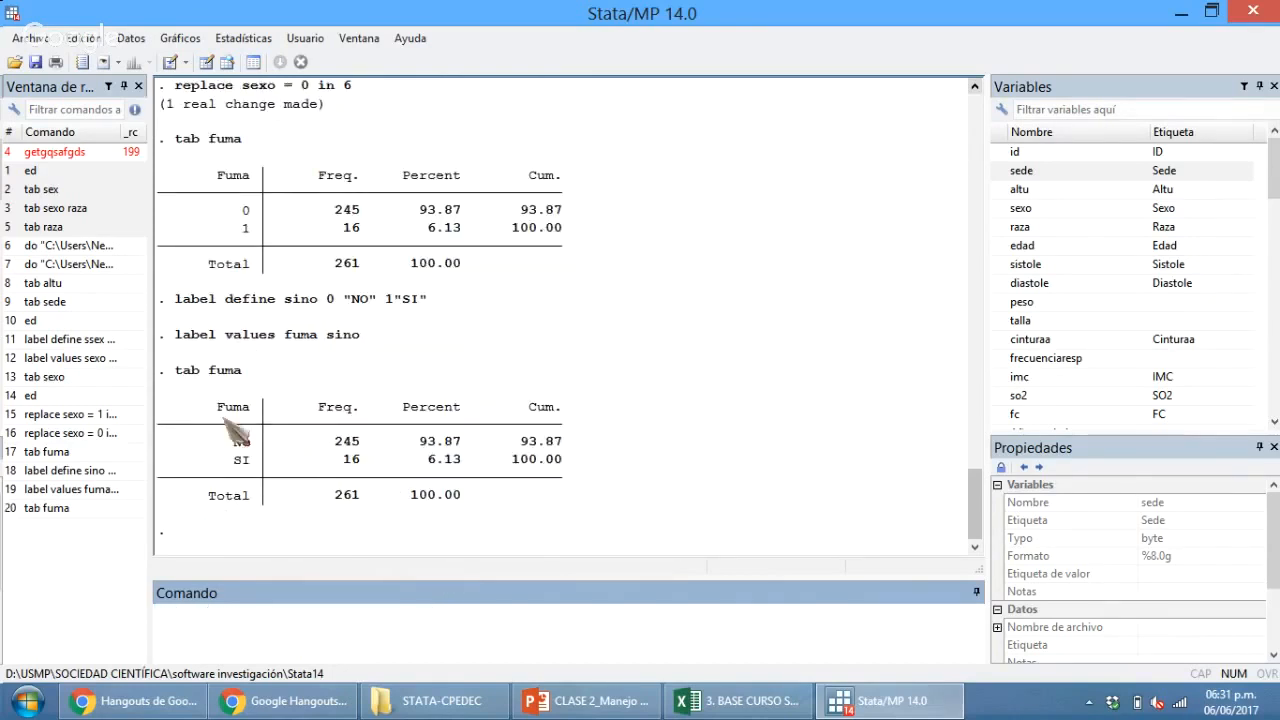
pyautogui.moveTo(228, 439); pyautogui.dragTo(247, 466)
pyautogui.moveTo(456, 393); pyautogui.dragTo(541, 380)
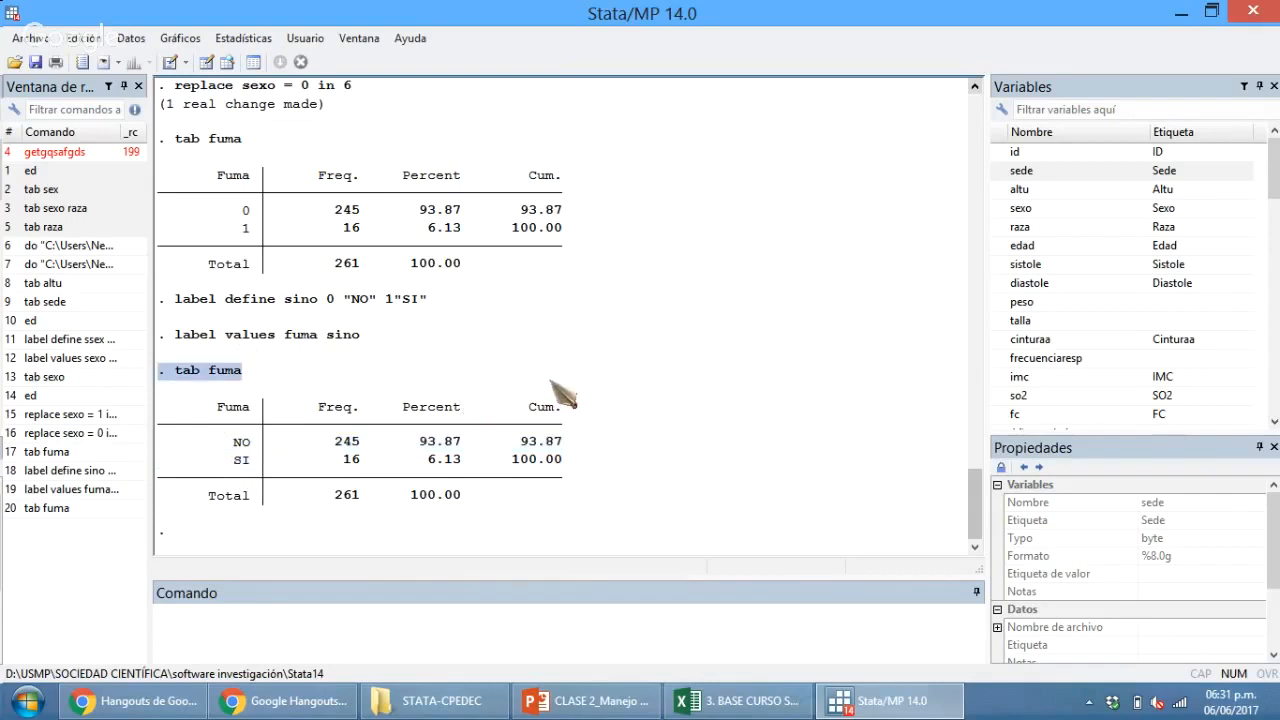
pyautogui.moveTo(157, 297); pyautogui.dragTo(371, 349)
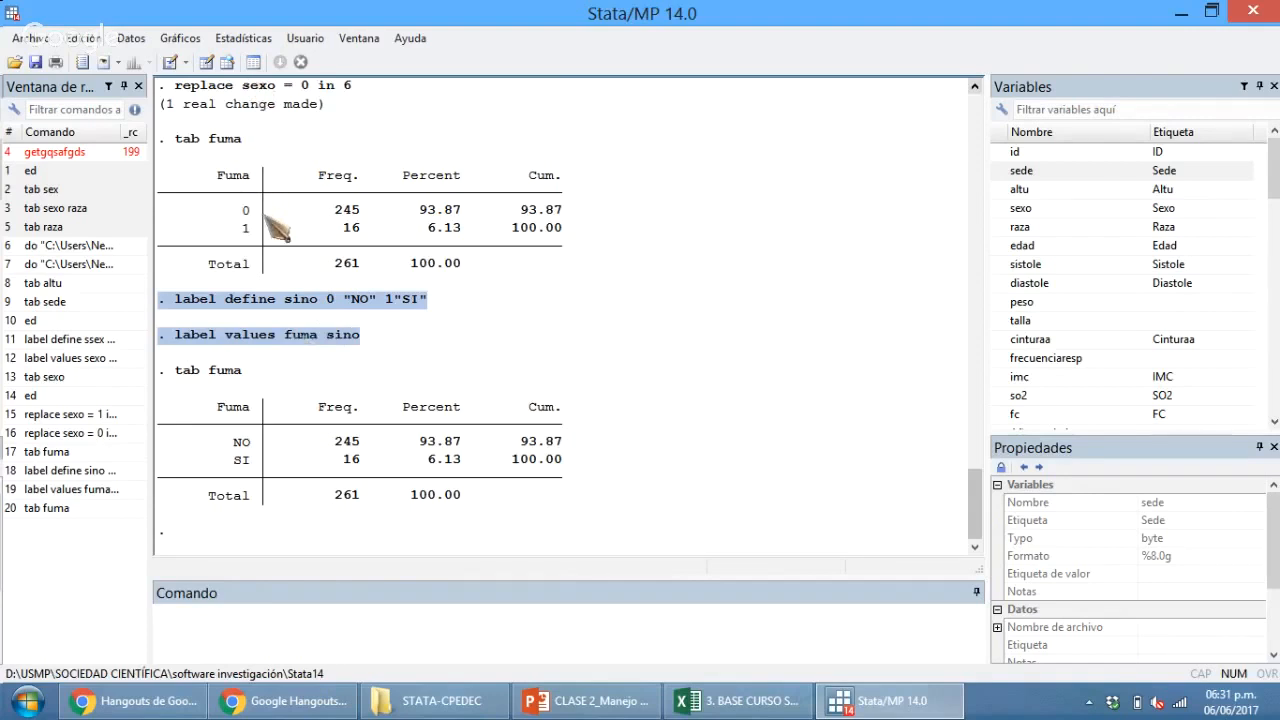
pyautogui.click(254, 63)
pyautogui.hotkey('alt', 'F4')
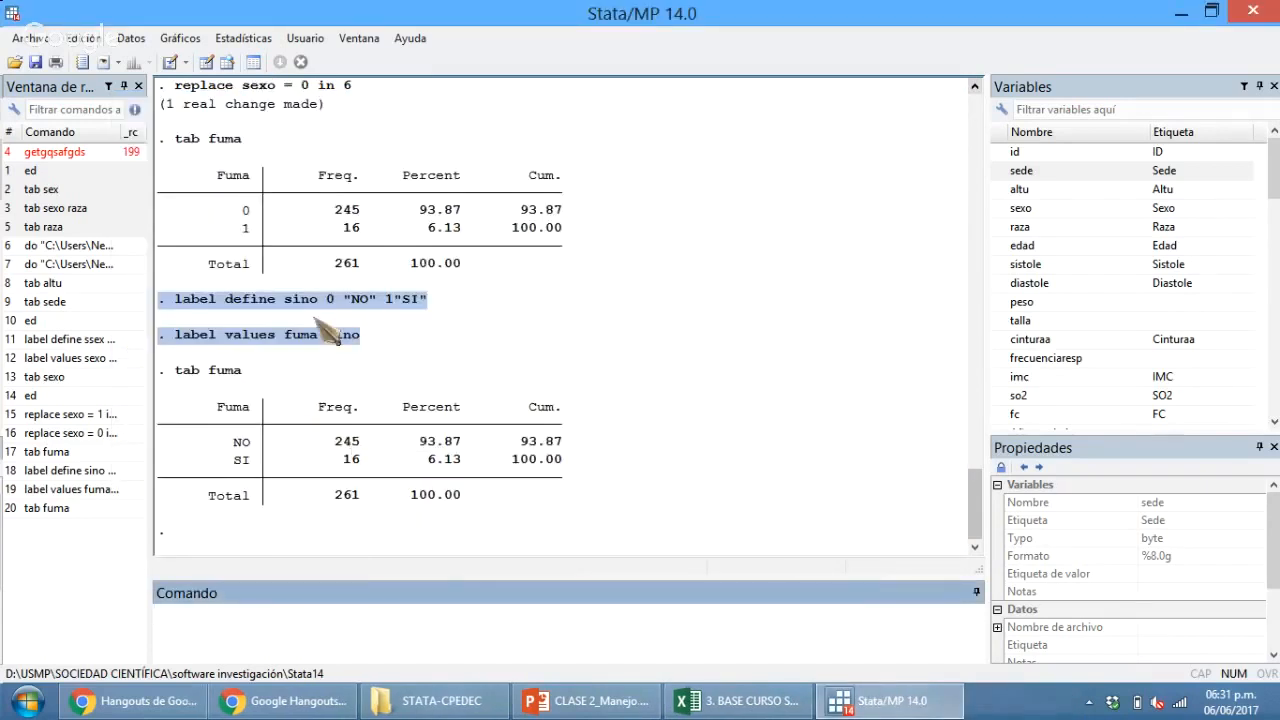
pyautogui.click(621, 461)
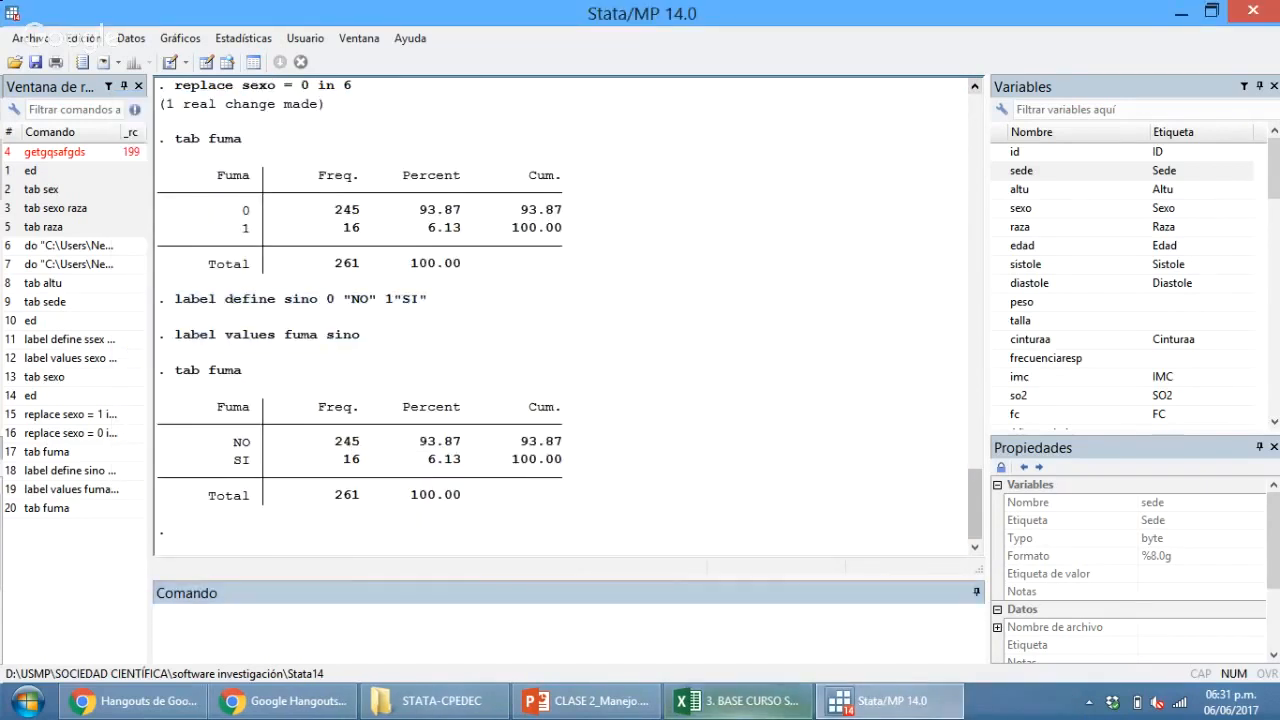
# Switch to the CLASE 2 presentation in PowerPoint, advance to the "Algunos comandos" slide and highlight the set more off entry.
pyautogui.click(601, 703)
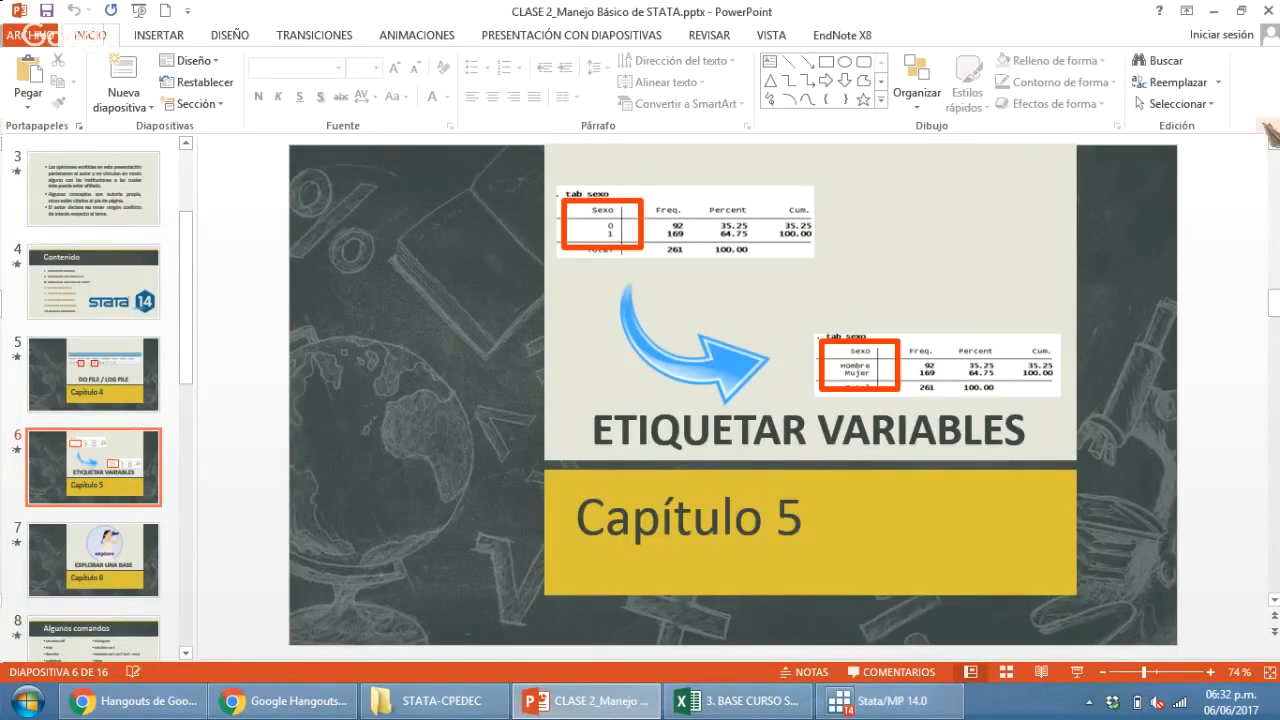
pyautogui.click(1270, 126)
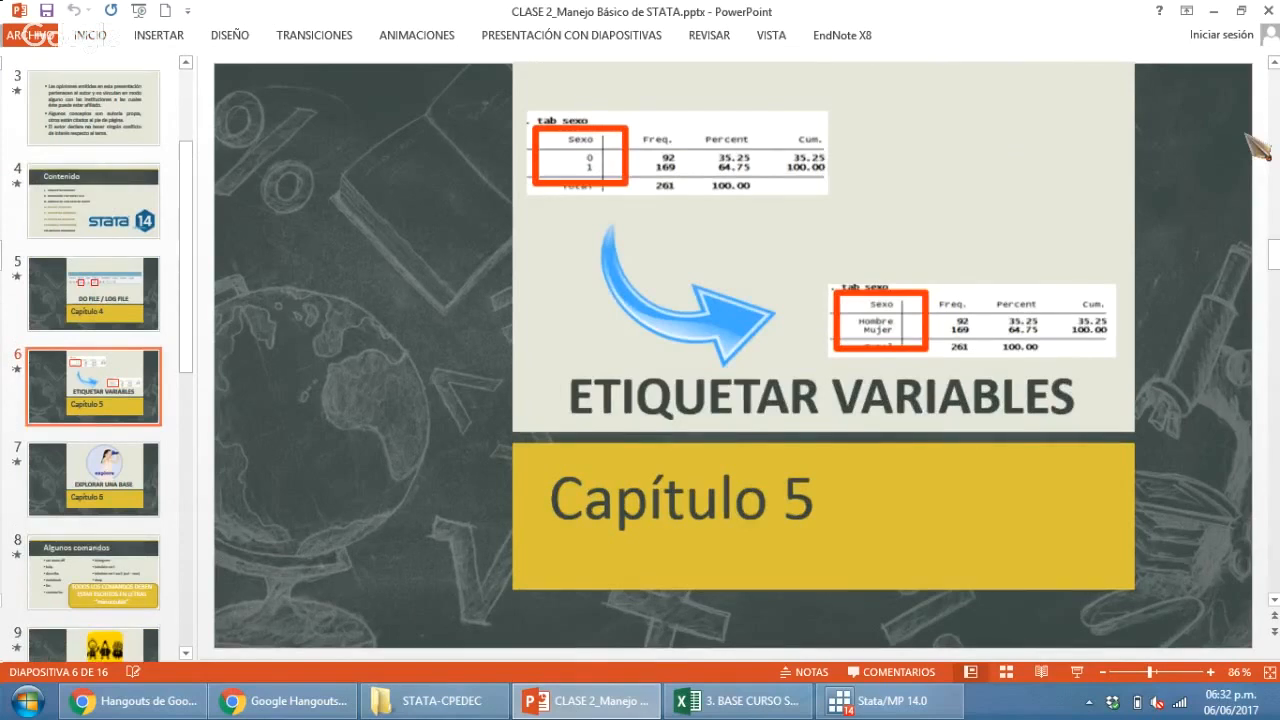
pyautogui.scroll(-1, 1070, 297)
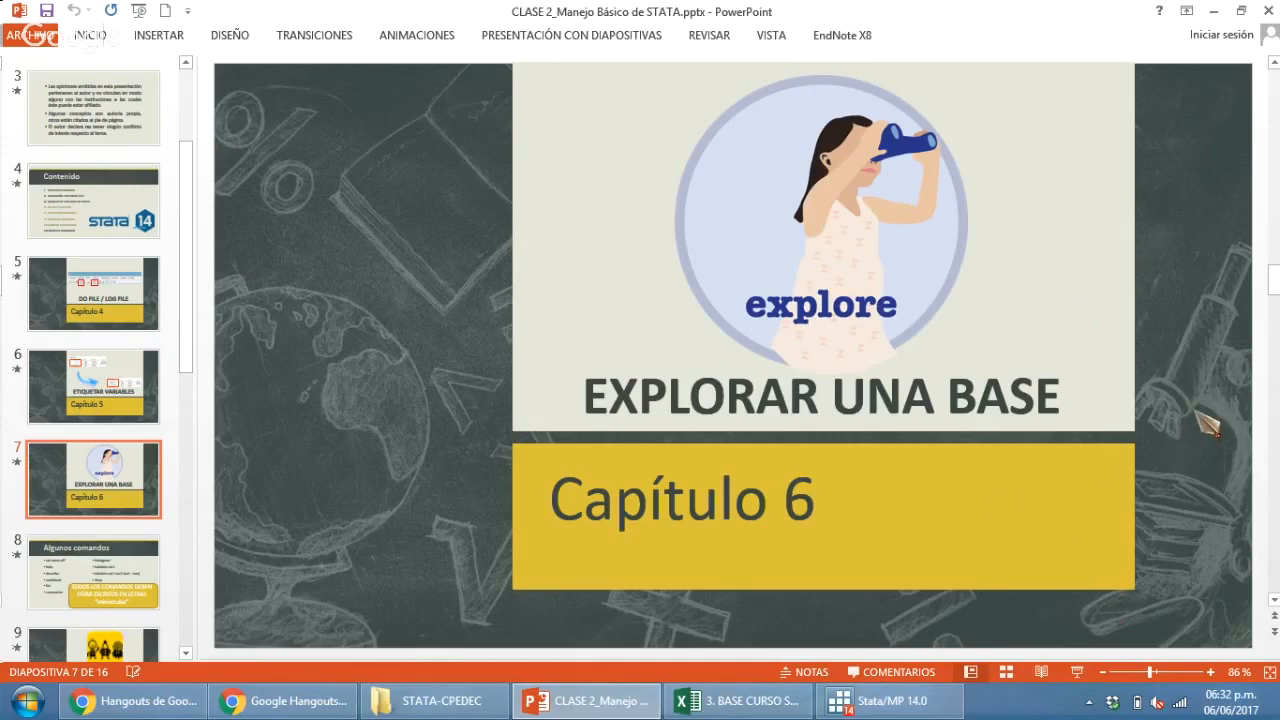
pyautogui.press('Down')
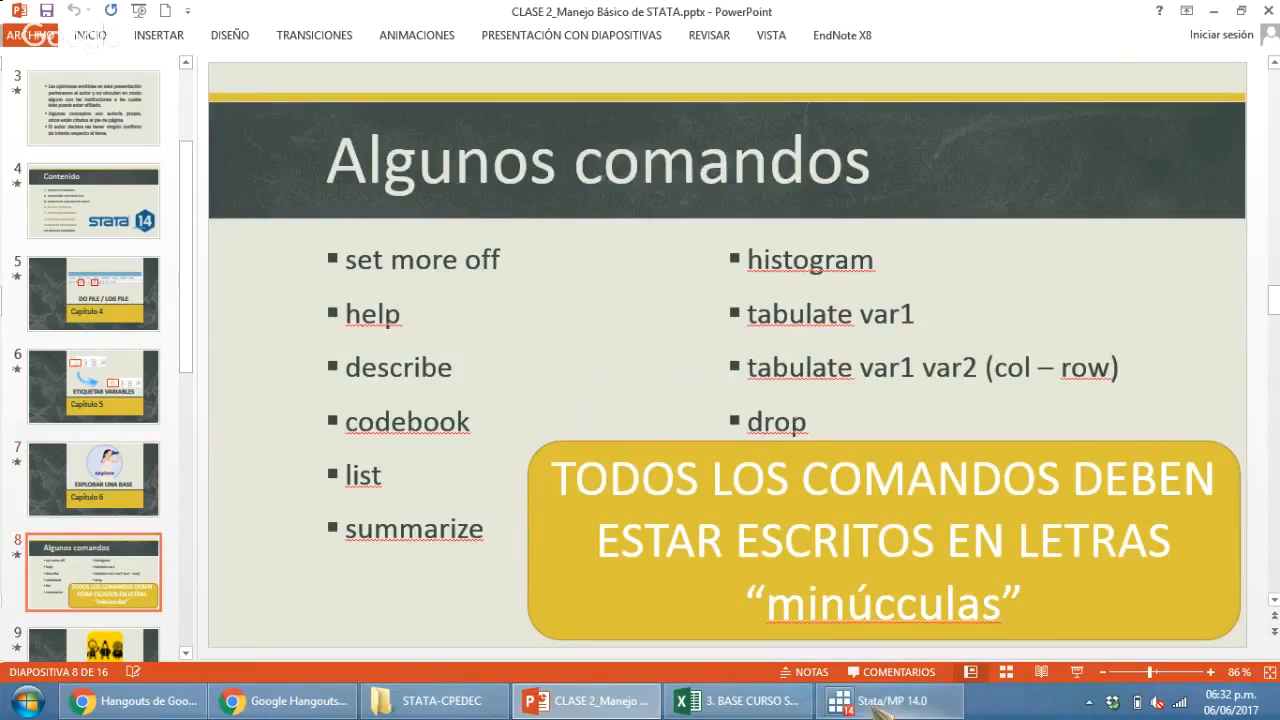
pyautogui.moveTo(346, 260); pyautogui.dragTo(529, 266)
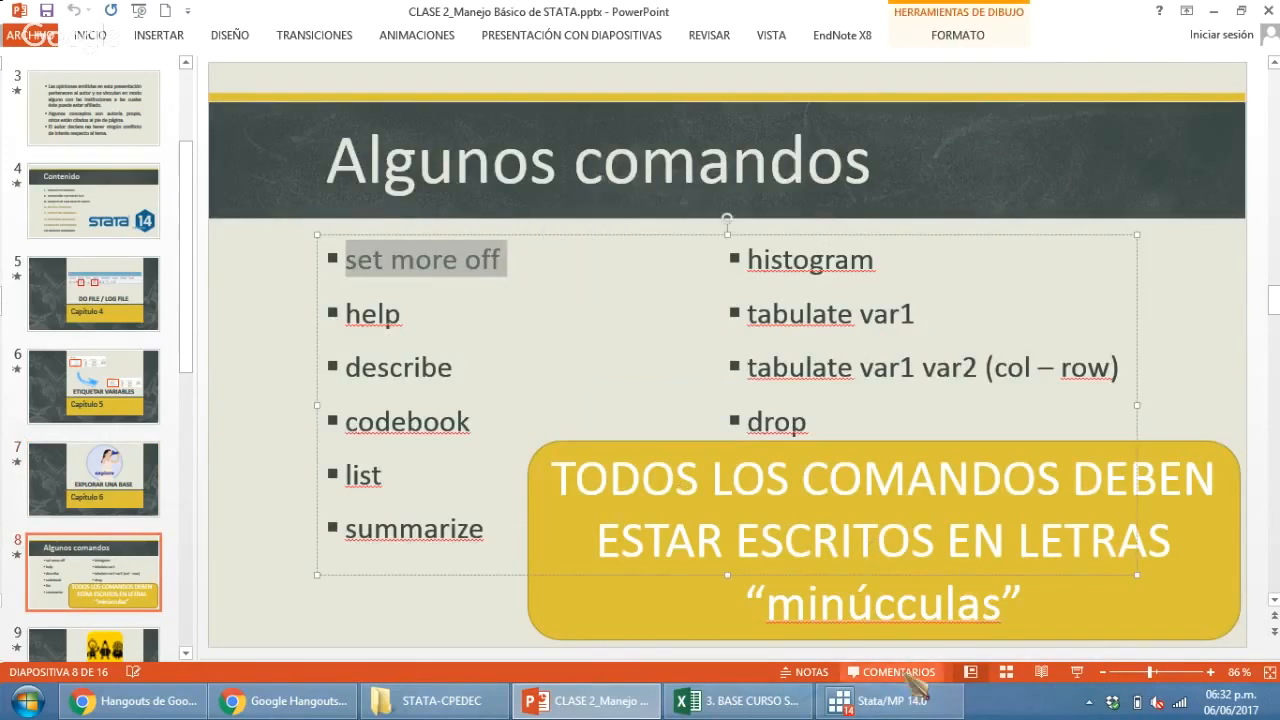
# Switch to Stata, tabulate age with tab edad, and page through the paused output to the table's end.
pyautogui.click(888, 708)
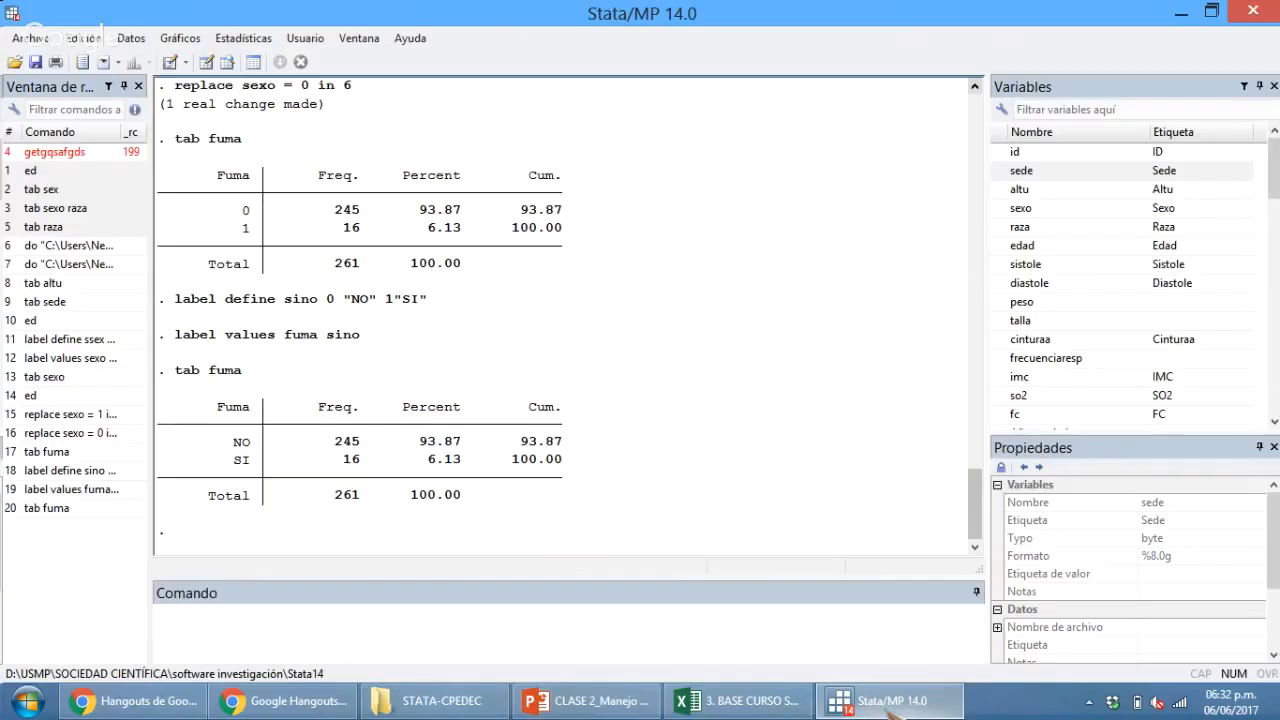
pyautogui.click(586, 700)
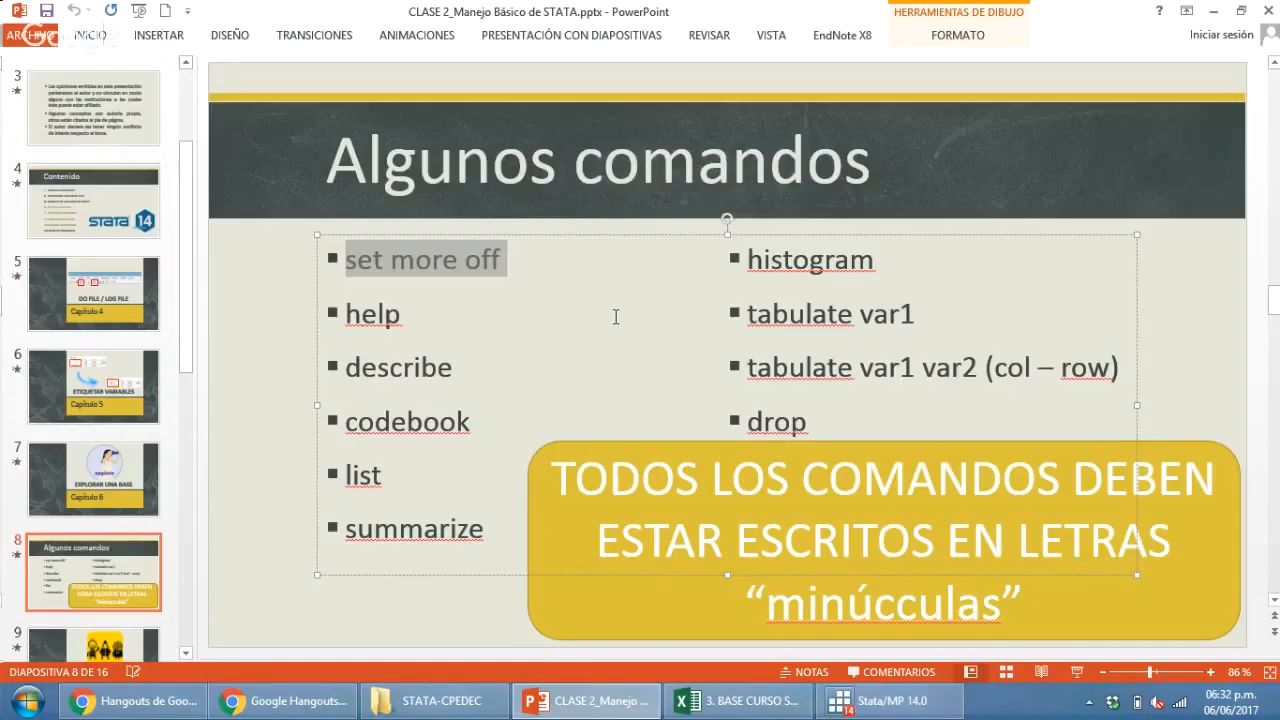
pyautogui.click(392, 279)
pyautogui.hotkey('alt', 'Tab')
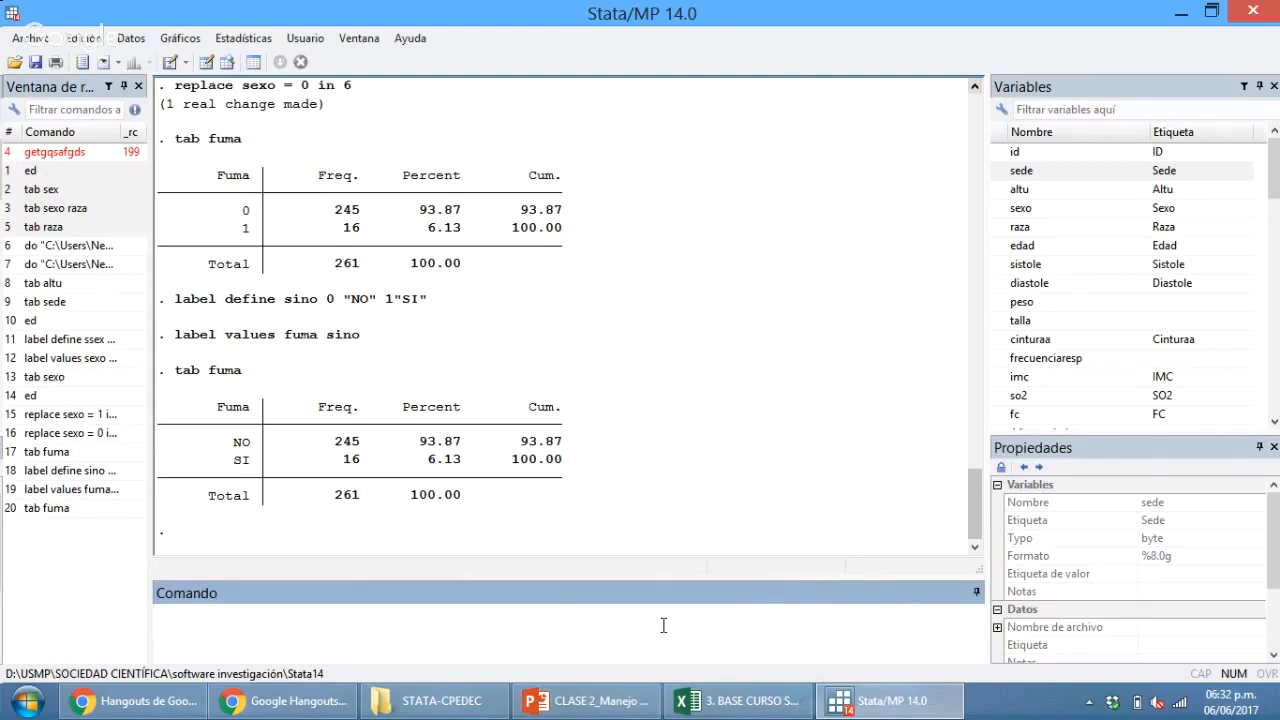
pyautogui.write('tab edad')
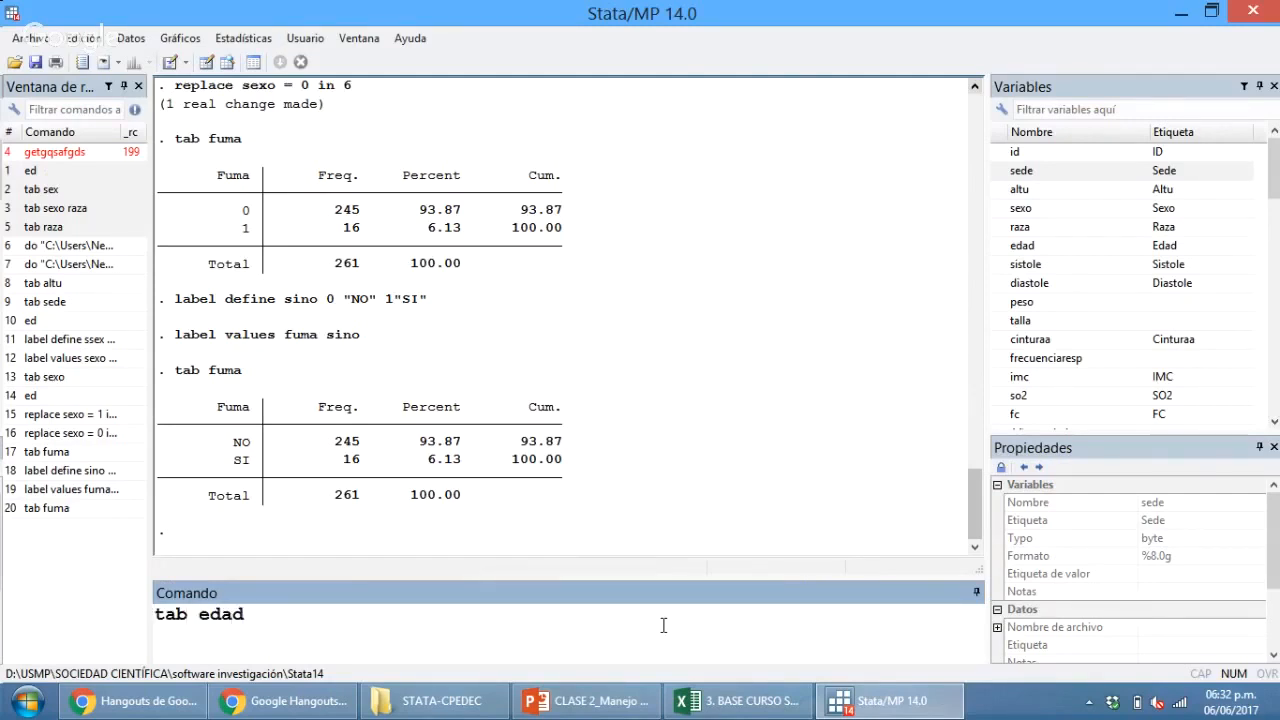
pyautogui.press('Return')
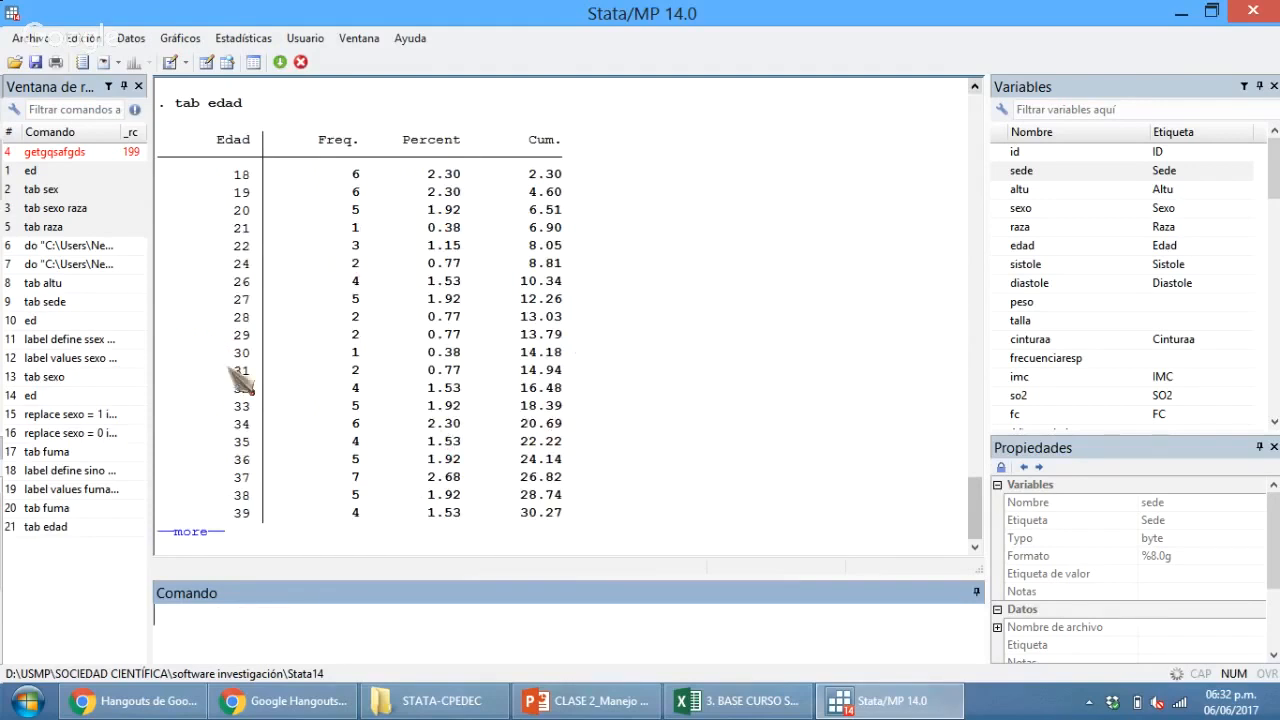
pyautogui.click(193, 538)
pyautogui.click(193, 536)
pyautogui.scroll(5, 522, 497)
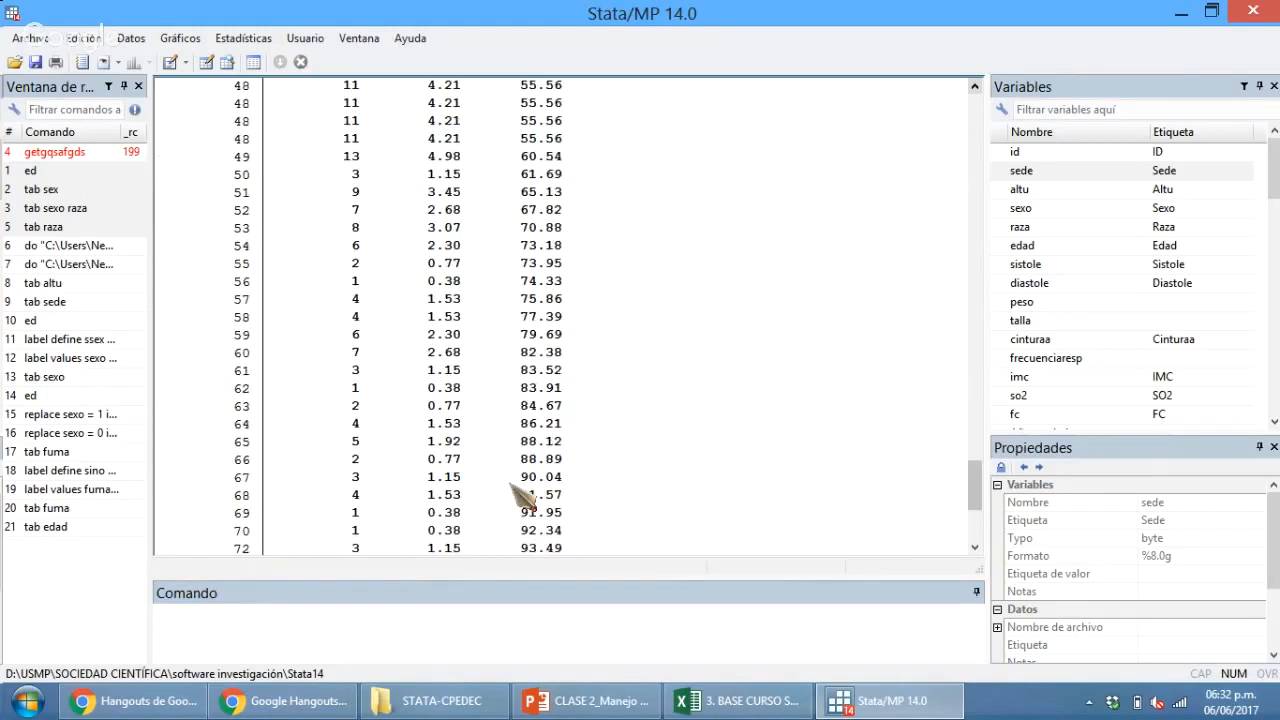
pyautogui.scroll(-5, 522, 497)
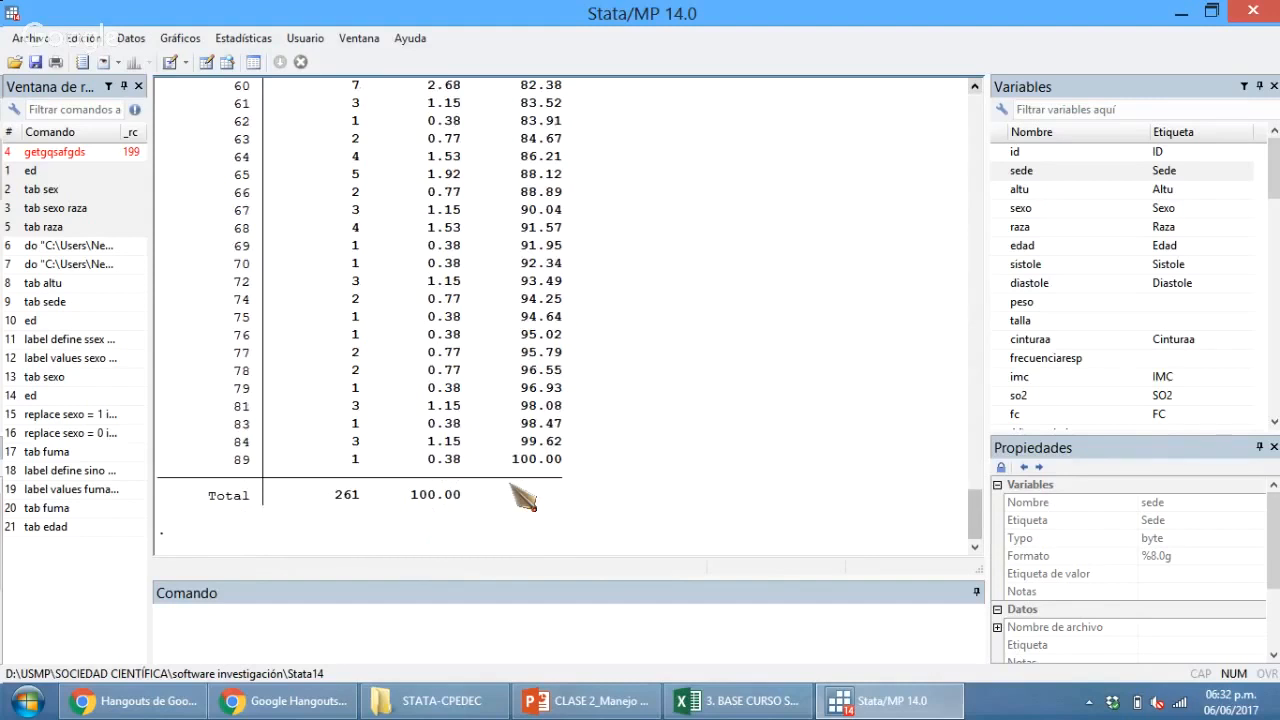
# Disable output pausing with set more off and rerun tab edad, looking over the full age table.
pyautogui.click(493, 641)
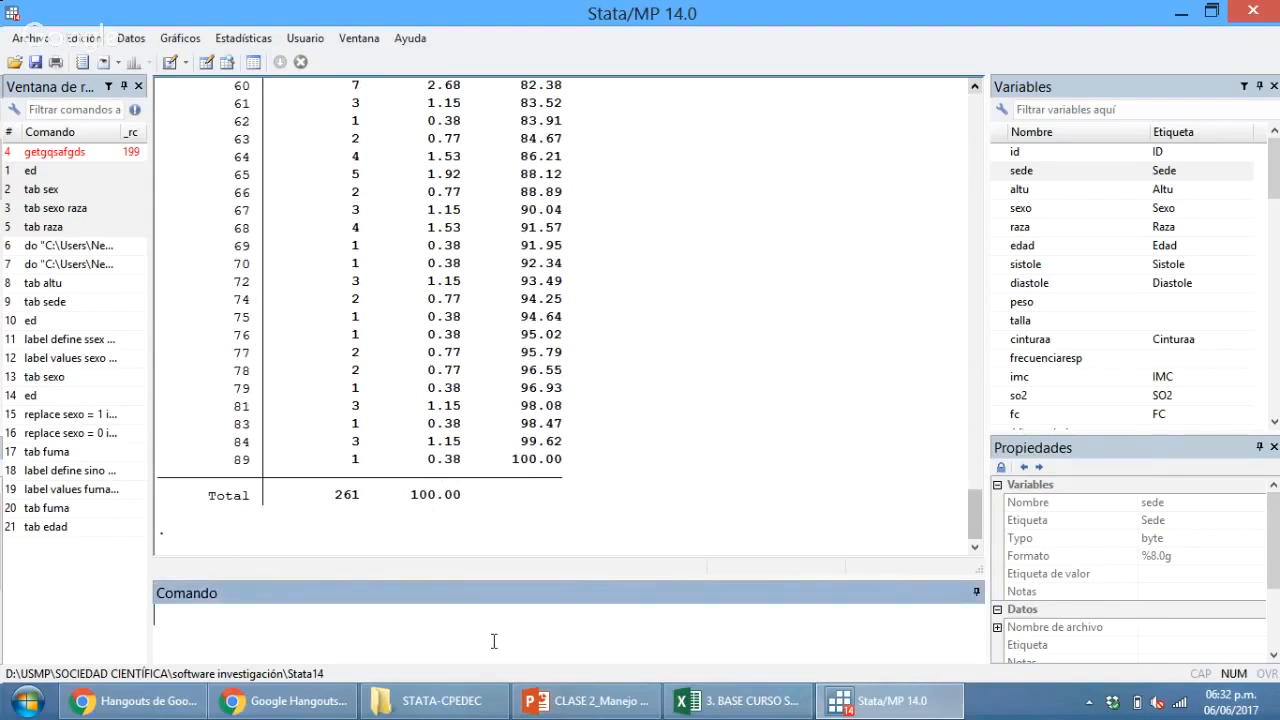
pyautogui.write('set more off')
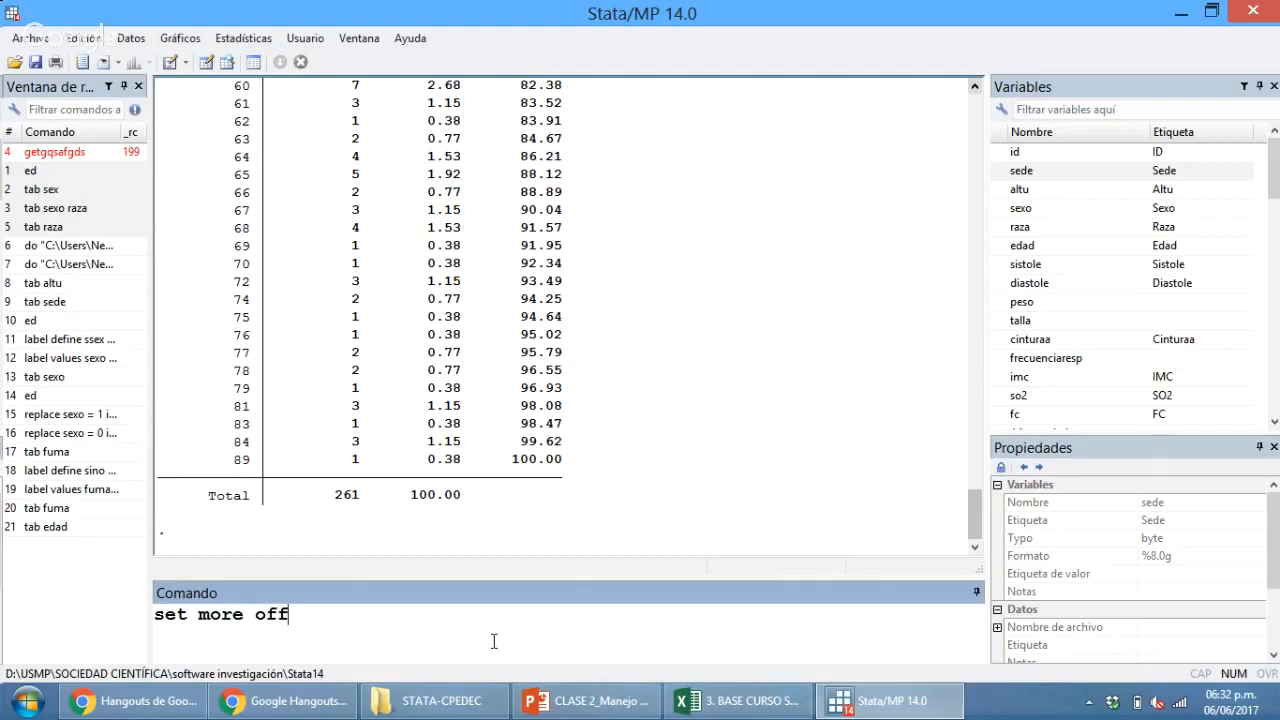
pyautogui.press('Return')
pyautogui.write('tab edad')
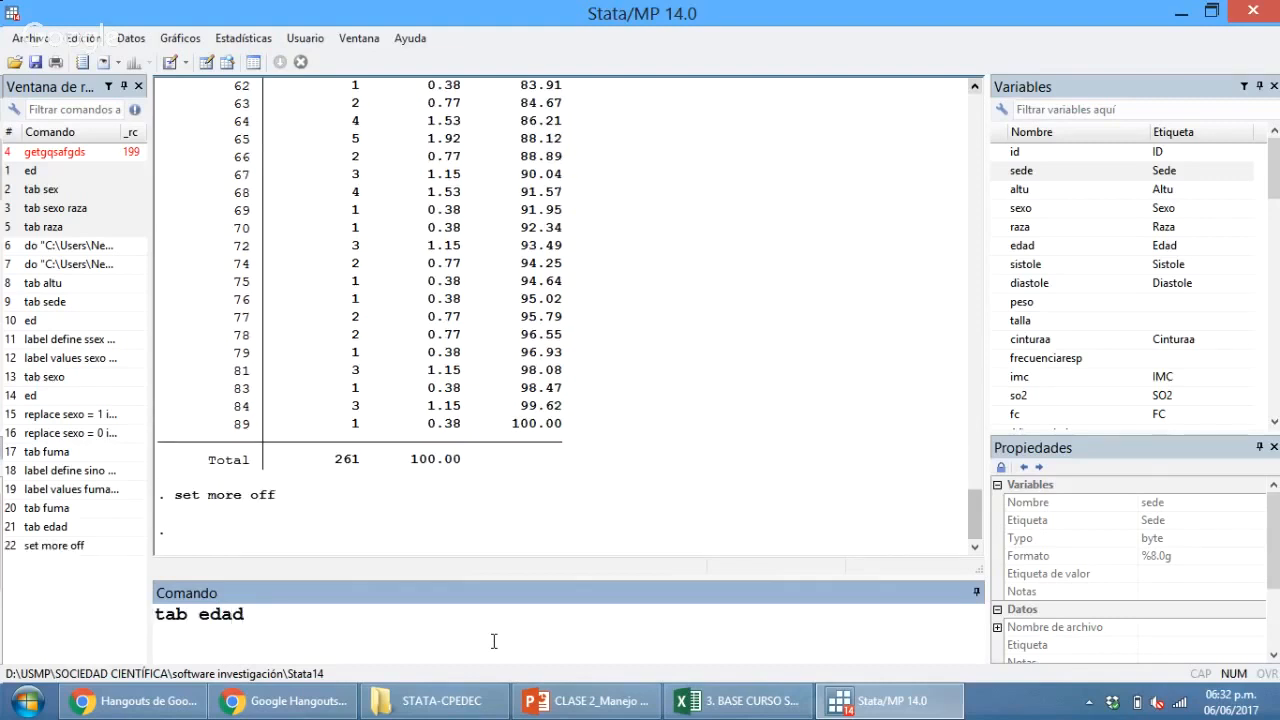
pyautogui.press('Return')
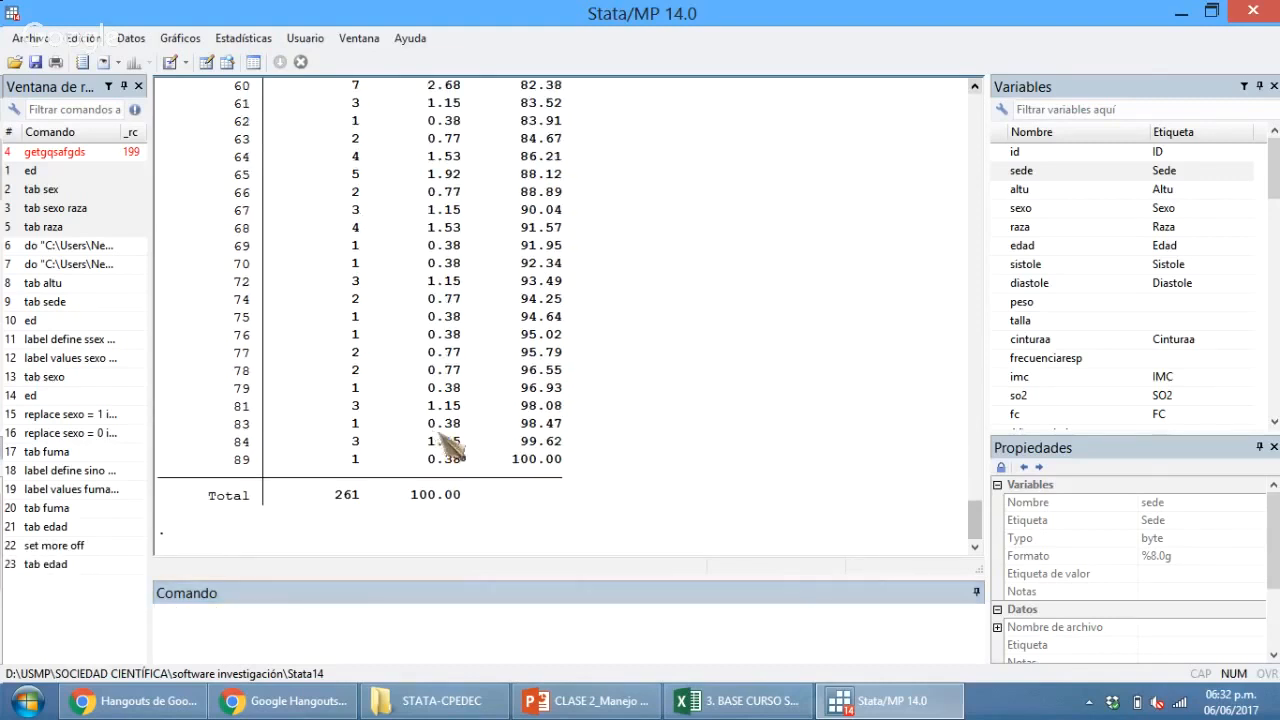
pyautogui.scroll(15, 440, 438)
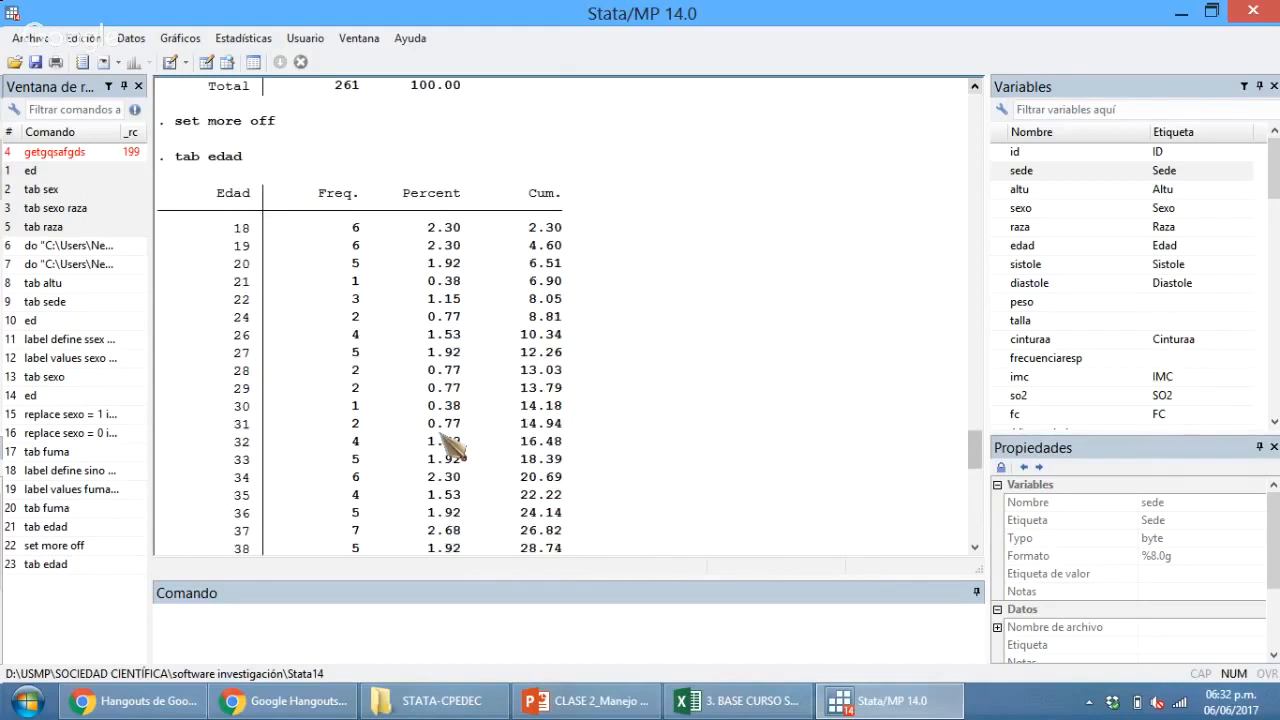
pyautogui.scroll(-15, 450, 447)
pyautogui.scroll(7, 450, 447)
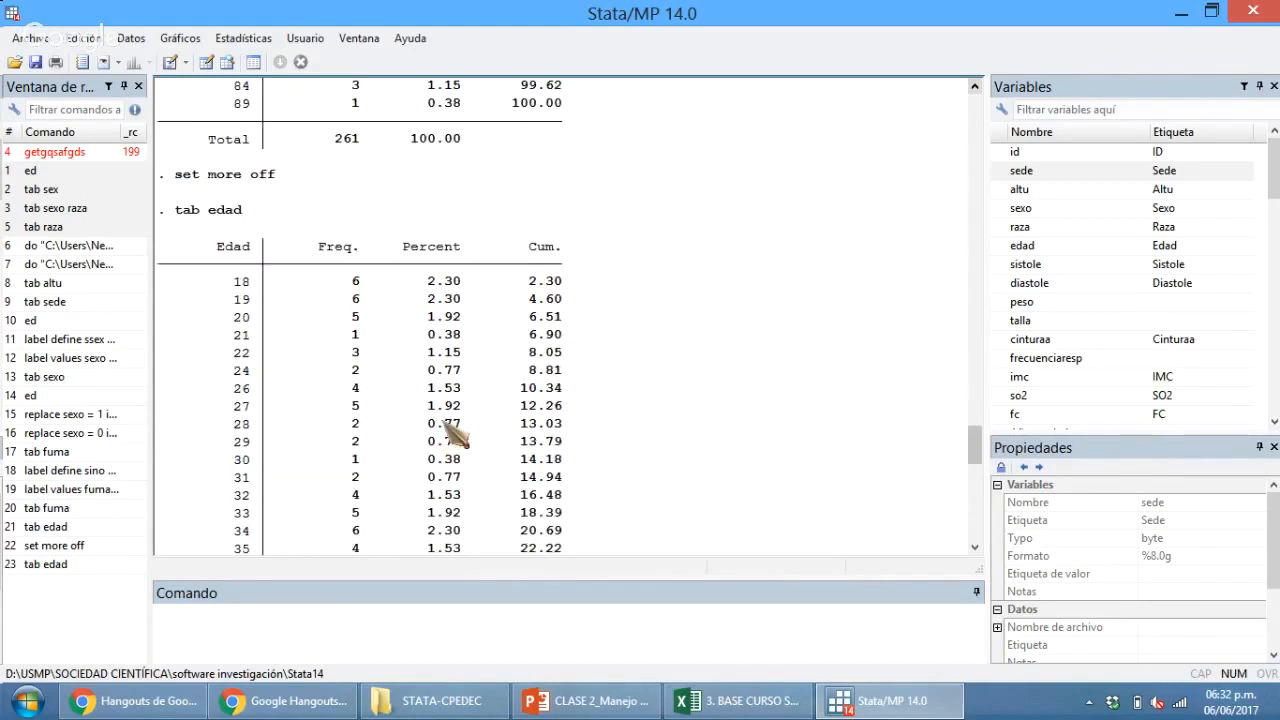
pyautogui.scroll(-7, 445, 424)
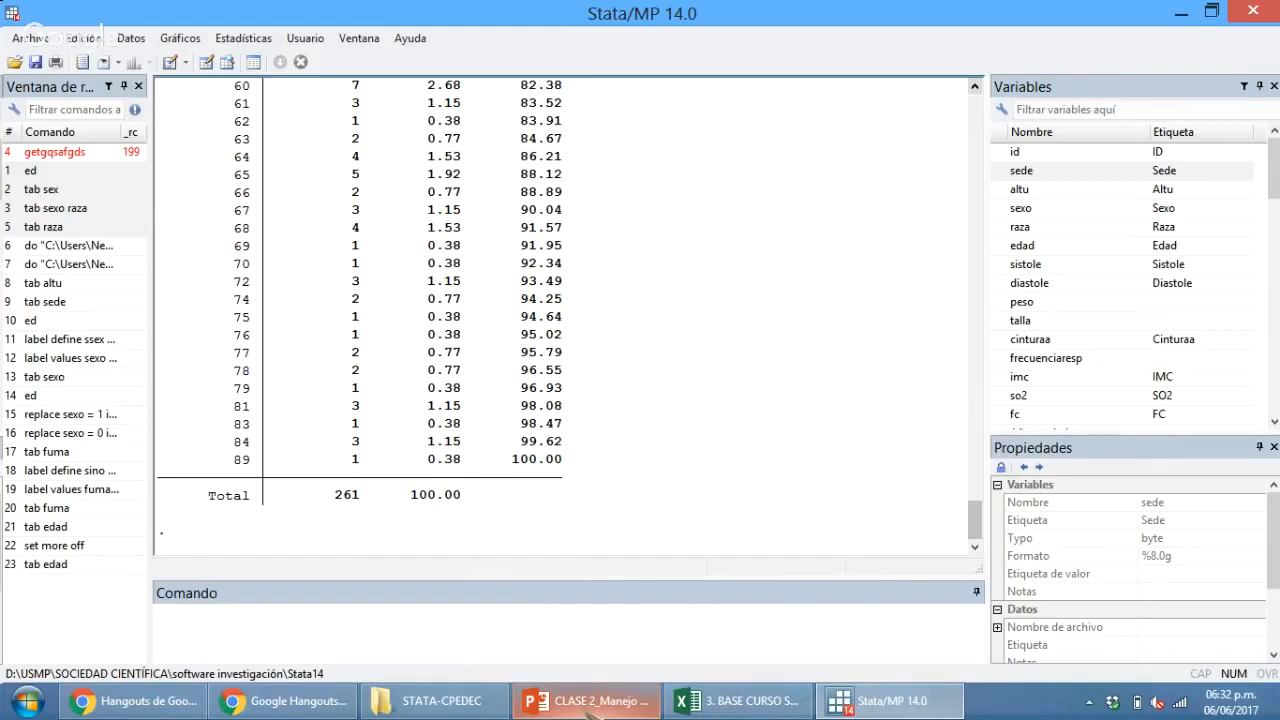
# Open Stata's general help advice page by running the help command.
pyautogui.click(592, 705)
pyautogui.click(620, 705)
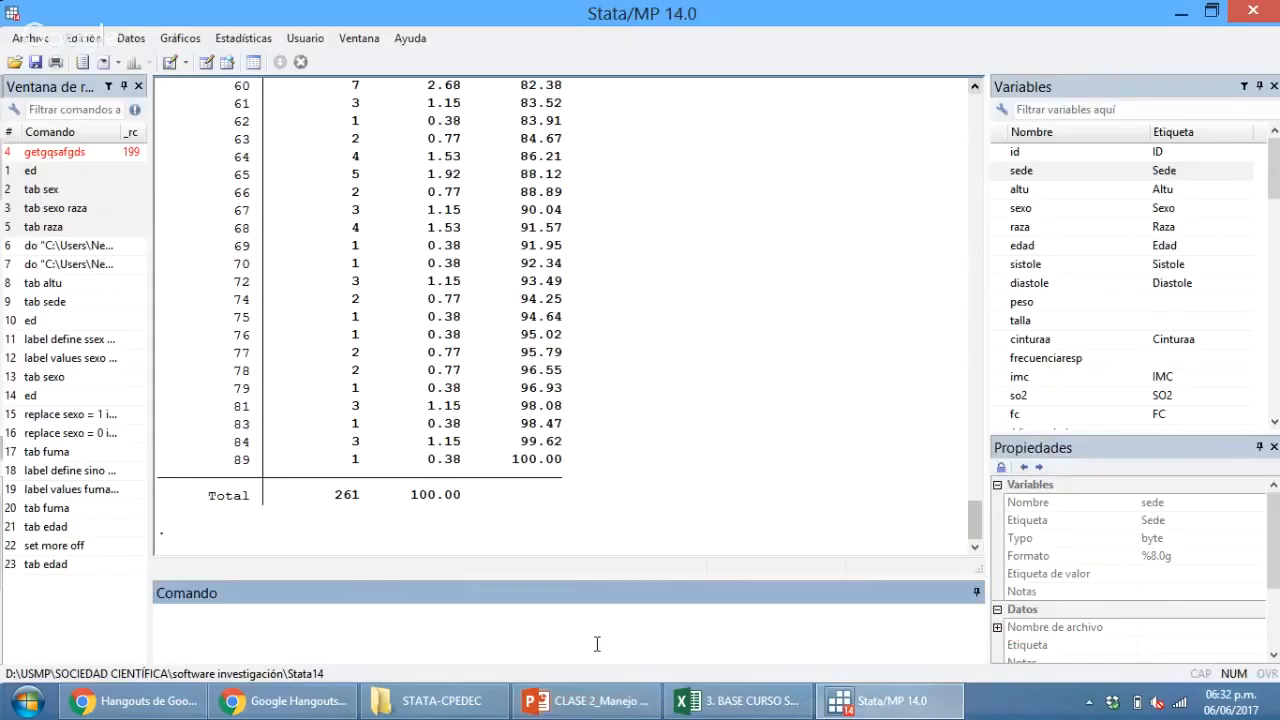
pyautogui.write('hel')
pyautogui.press('BackSpace')
pyautogui.write('lp')
pyautogui.press('Return')
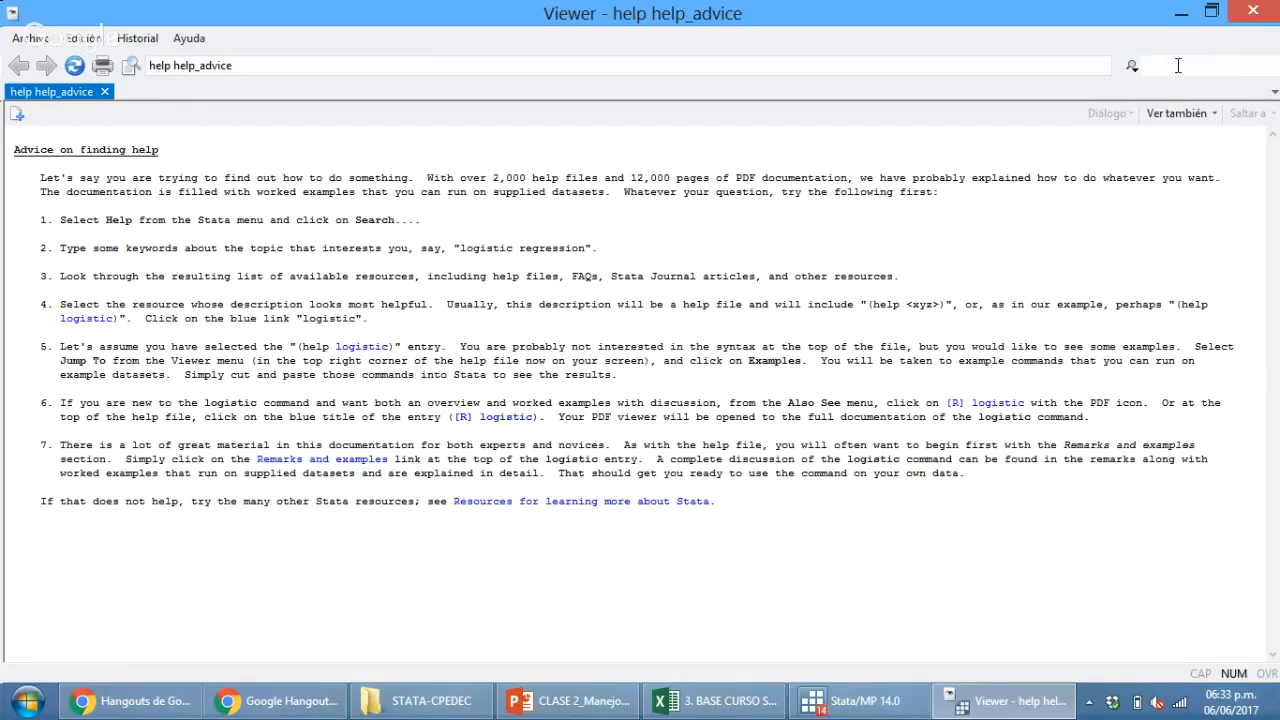
# Search the help viewer for tab, browse the listed entries and close the viewer.
pyautogui.click(1178, 65)
pyautogui.write('tab')
pyautogui.press('Return')
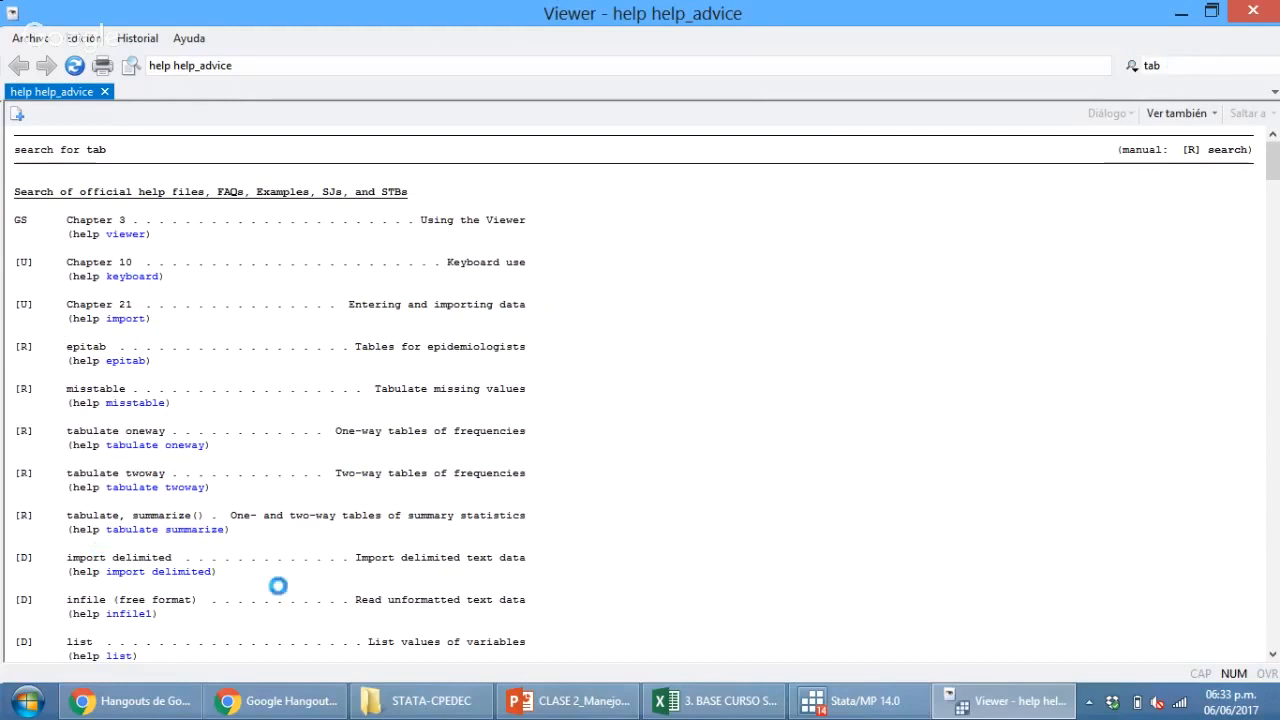
pyautogui.scroll(-4, 600, 546)
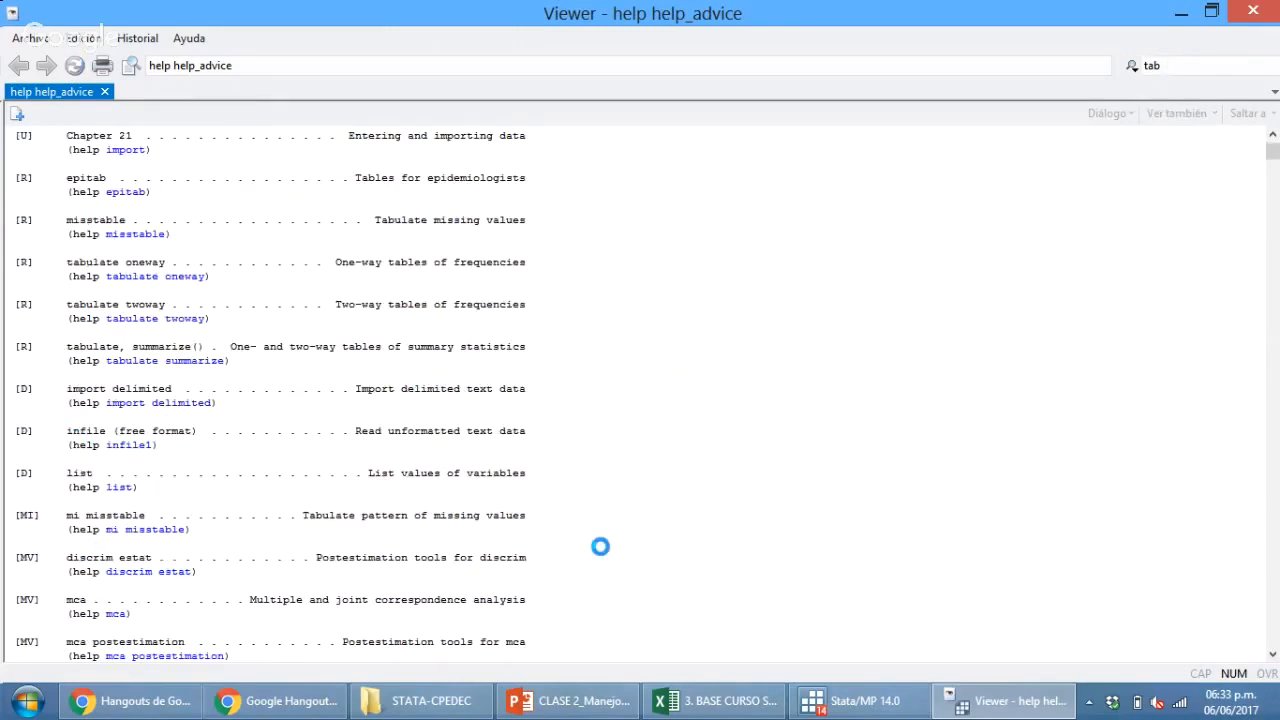
pyautogui.hotkey('alt', 'F4')
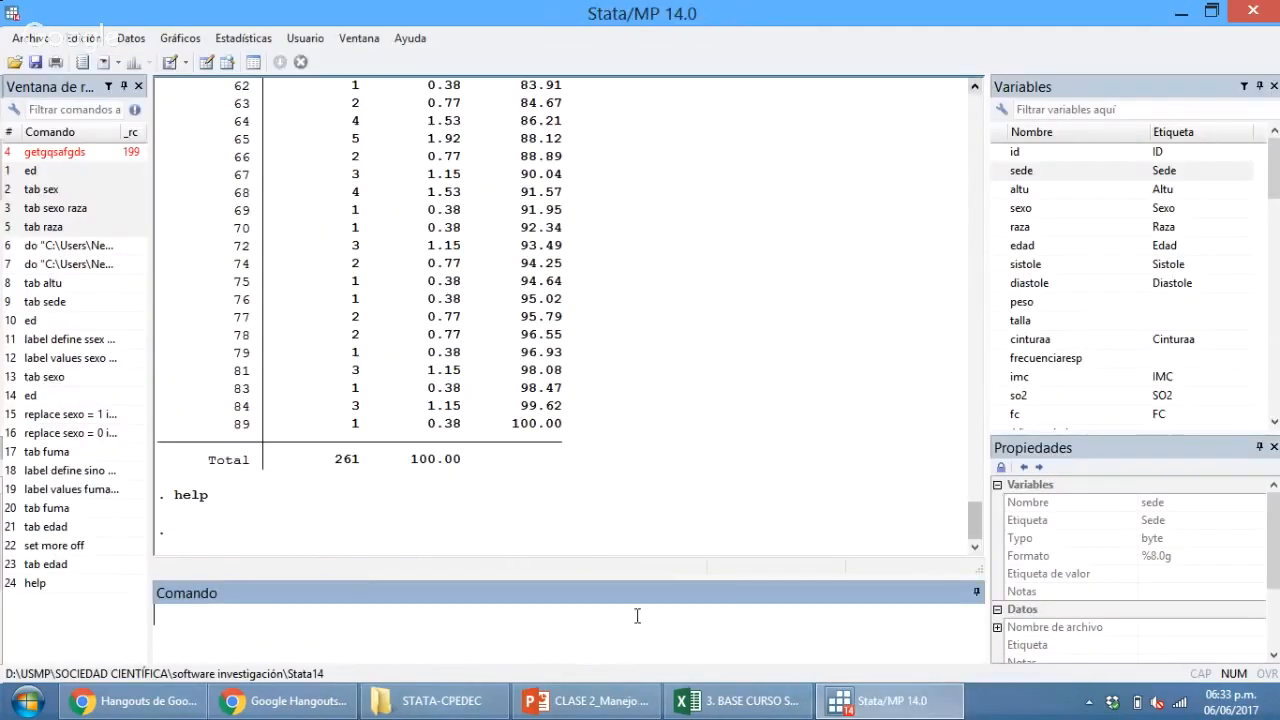
# Open the tabulate help page with help tab, point out the tabulate oneway entry and close the viewer.
pyautogui.write('help tab')
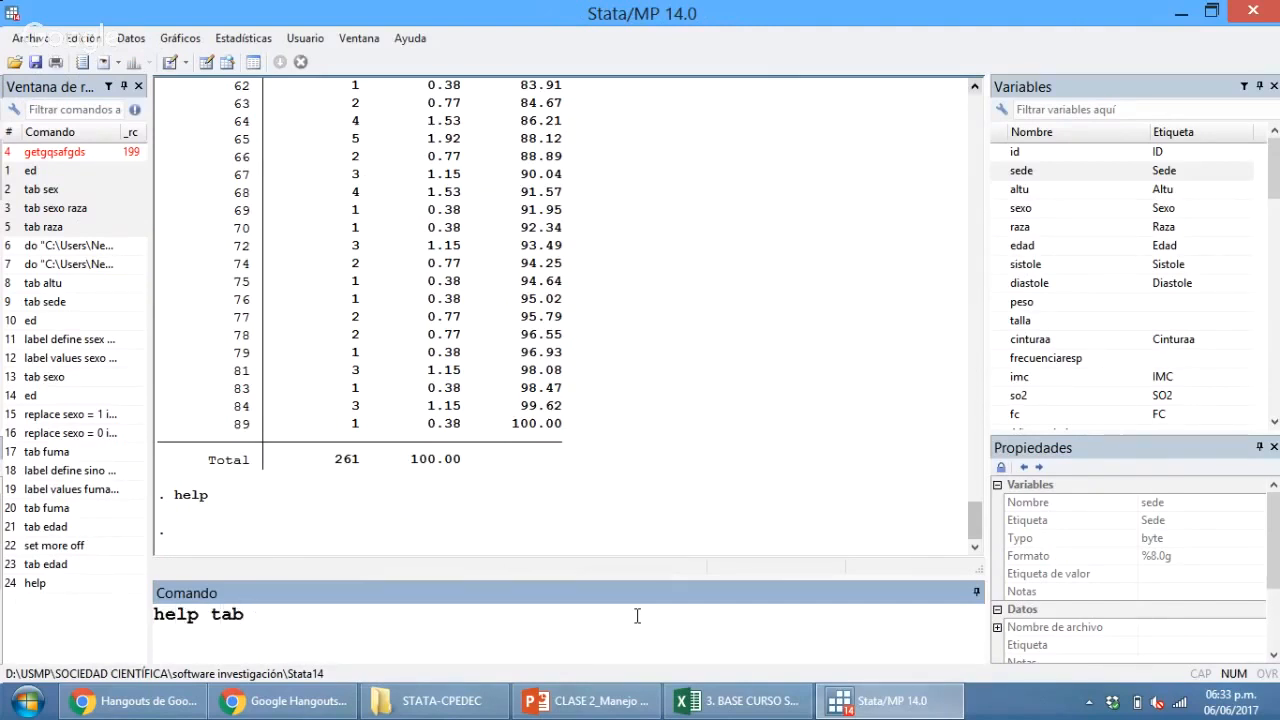
pyautogui.press('Return')
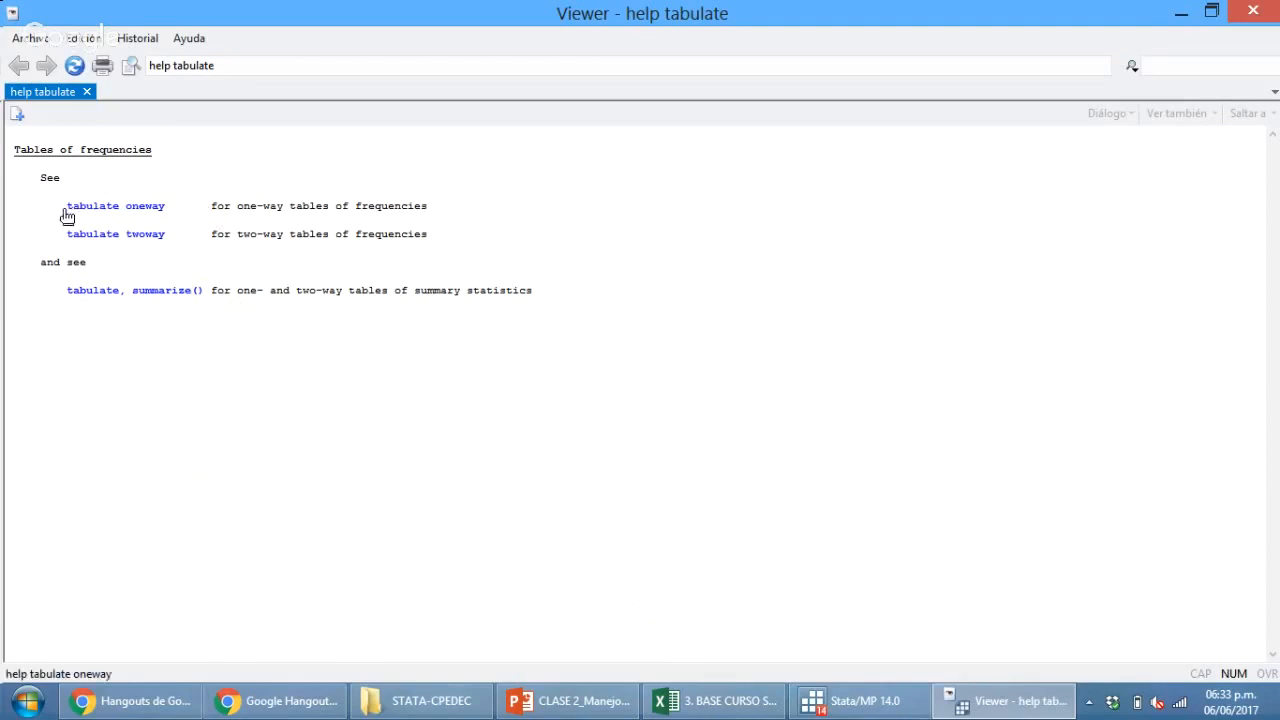
pyautogui.moveTo(63, 209); pyautogui.dragTo(121, 219)
pyautogui.click(503, 220)
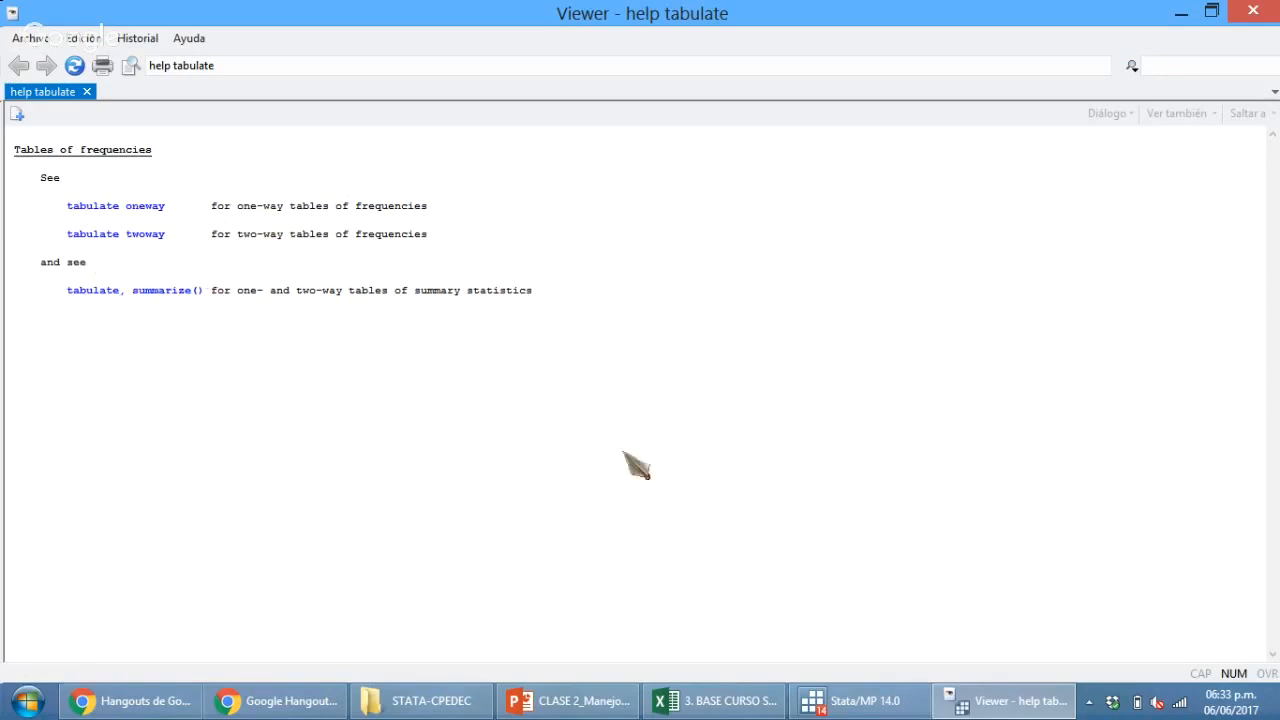
pyautogui.click(1252, 14)
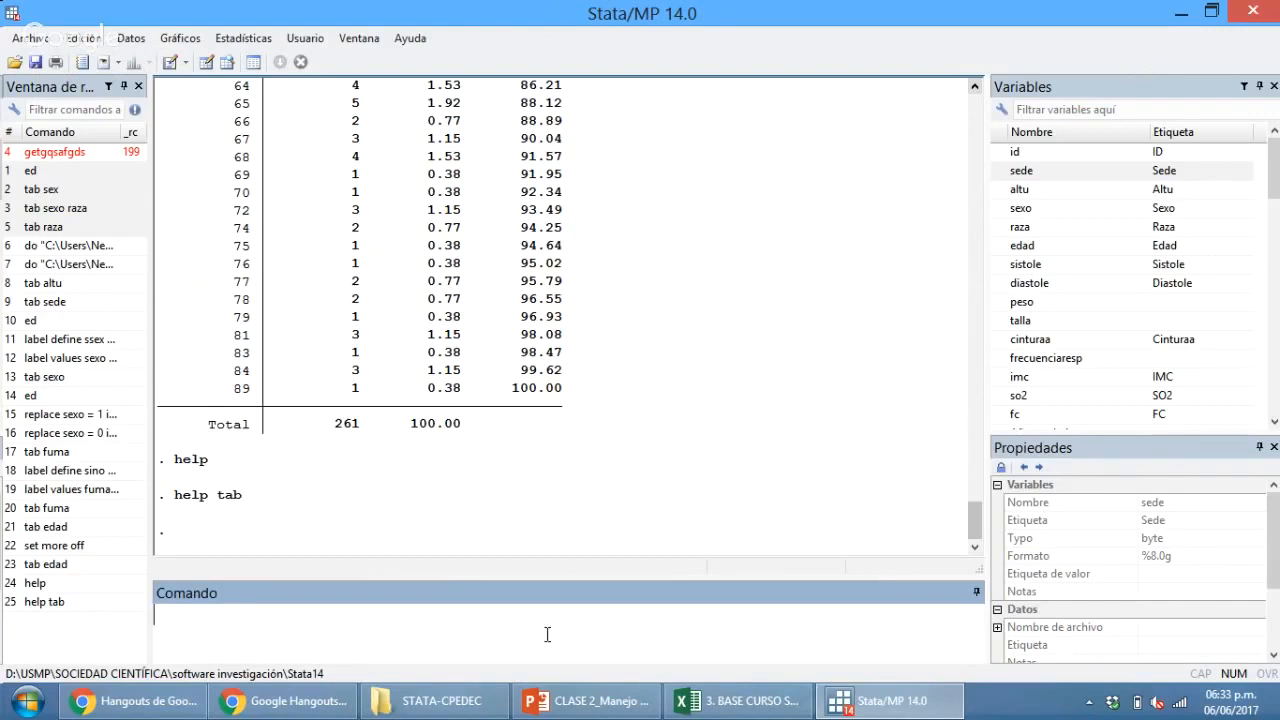
# Tabulate the sexo variable with the full command tabulate sexo and again with the abbreviated form tab sex.
pyautogui.write('tabulate sexo')
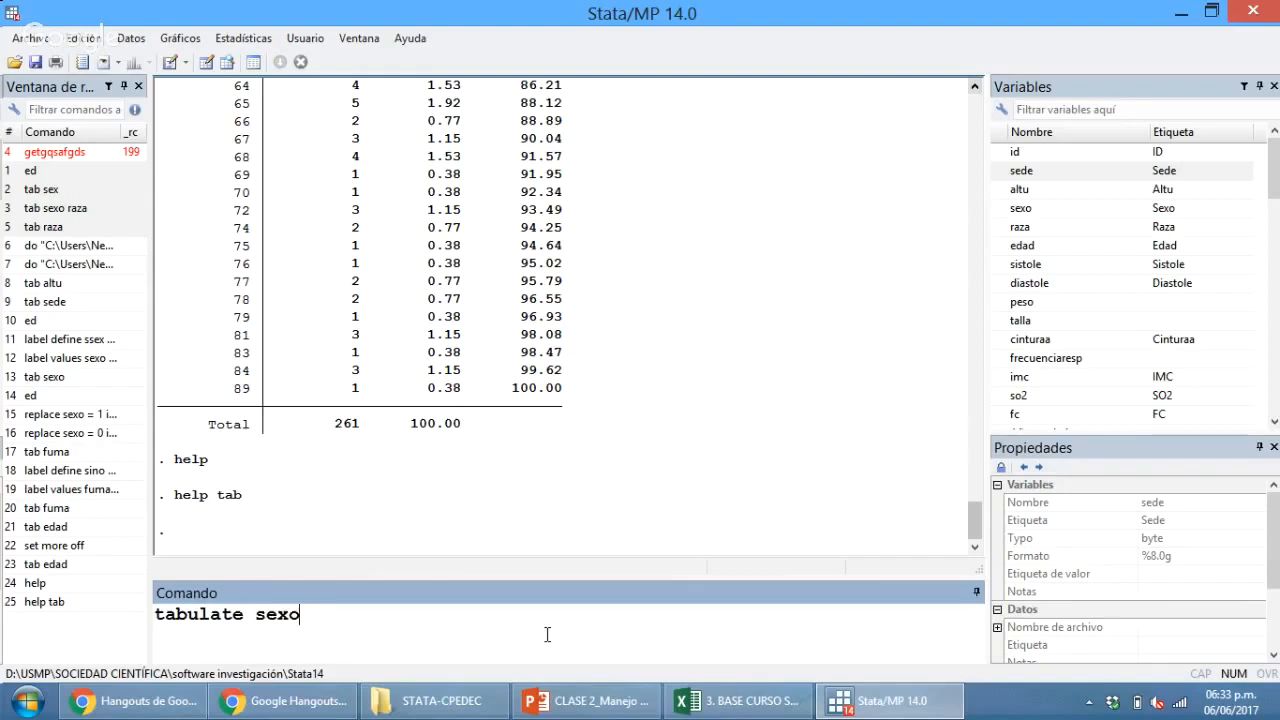
pyautogui.press('Return')
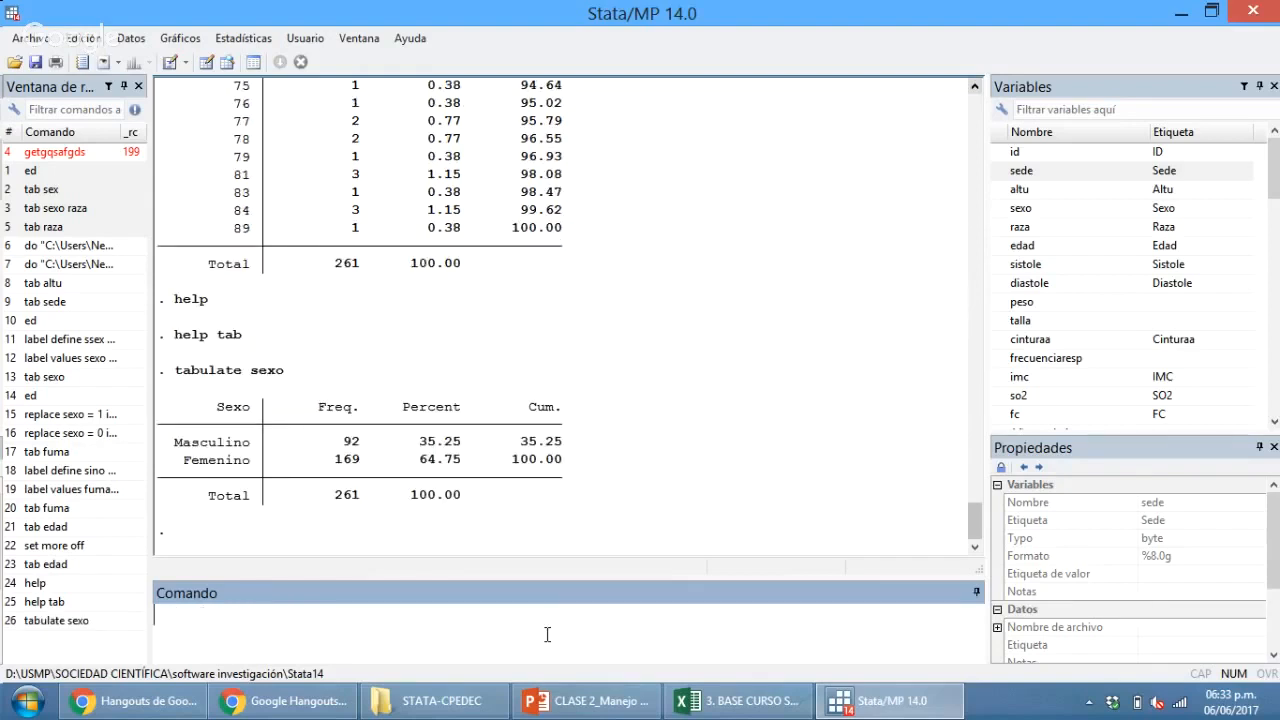
pyautogui.write('tab sexo')
pyautogui.press('BackSpace')
pyautogui.press('Return')
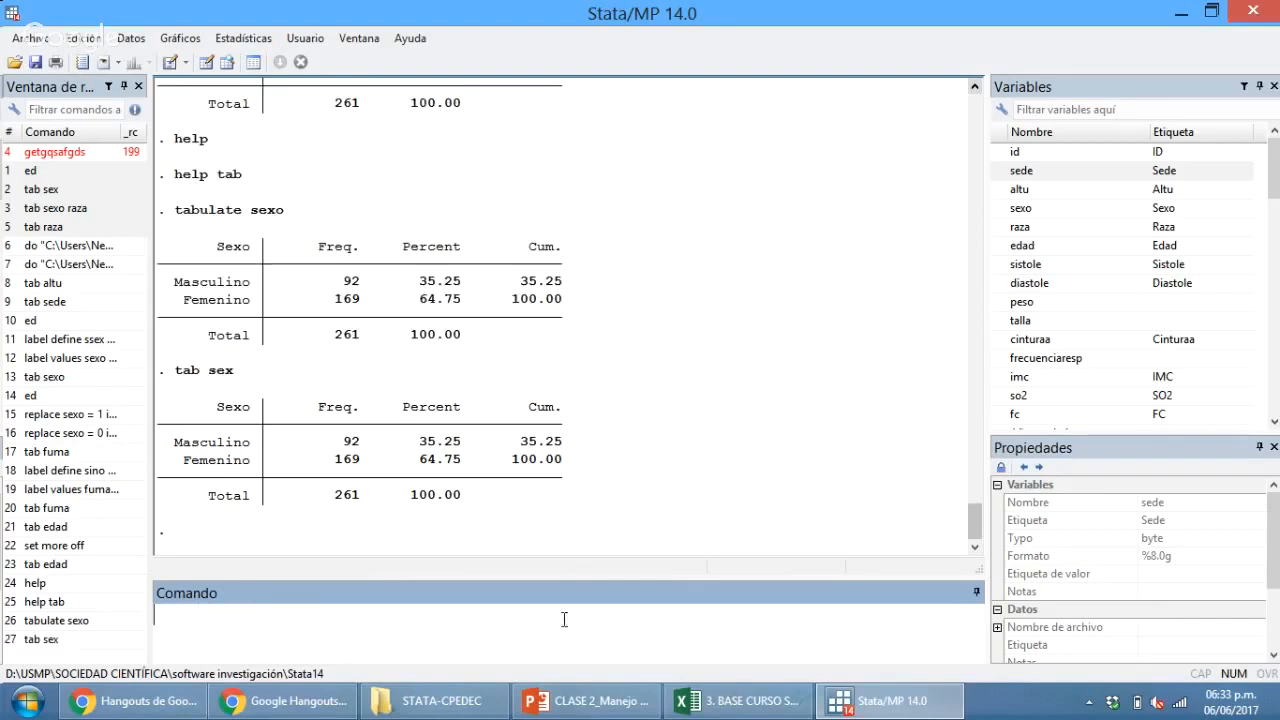
# Highlight the shortened variable name in the tab sex command and compare its output with the tabulate sexo table.
pyautogui.doubleClick(218, 377)
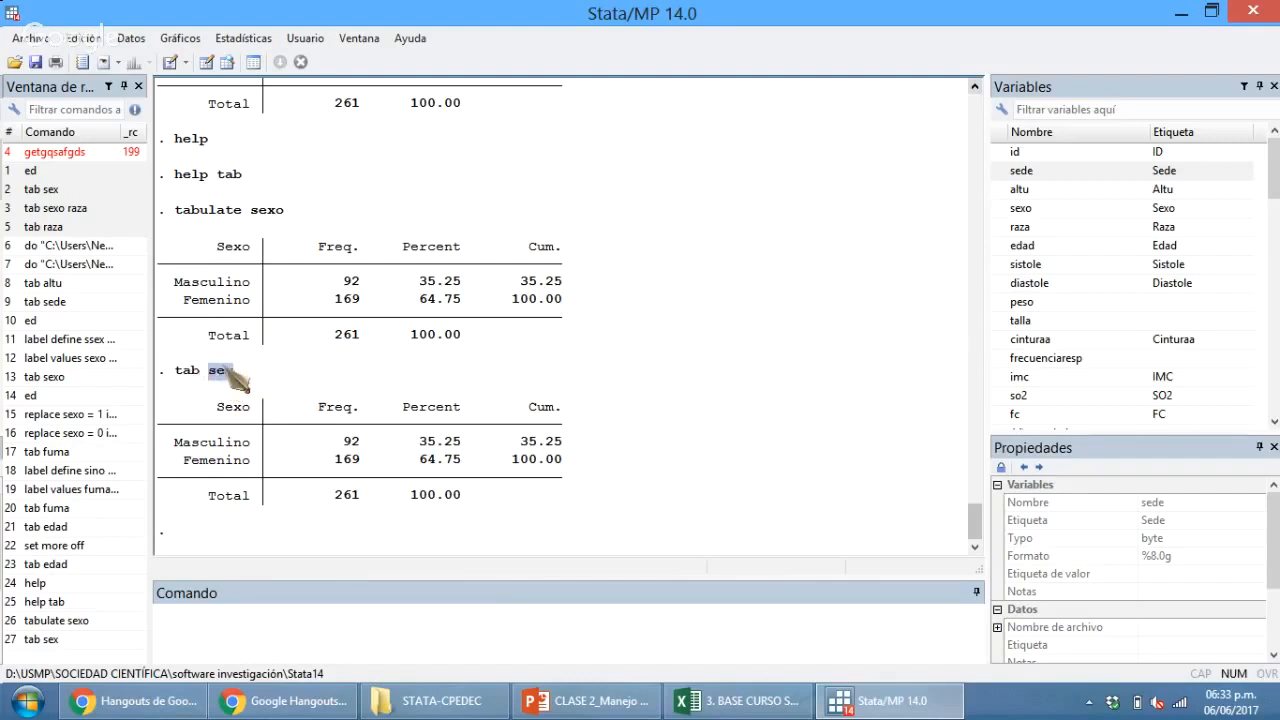
pyautogui.click(196, 371)
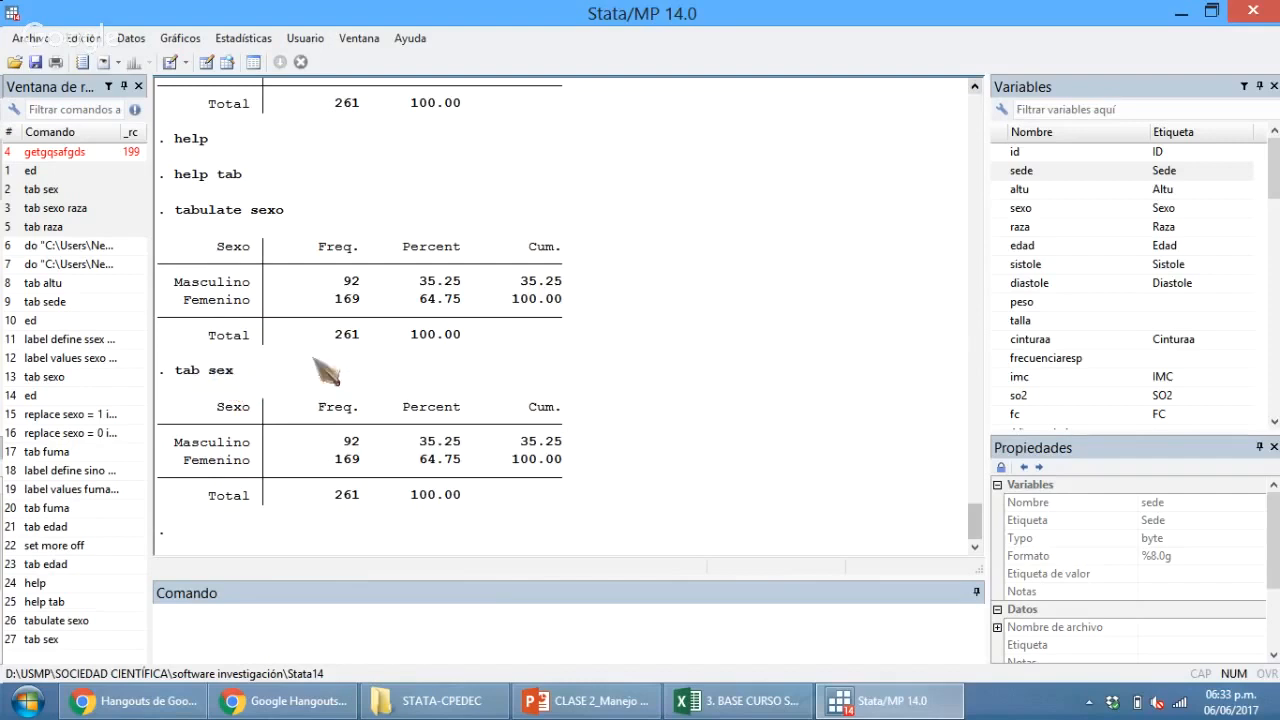
pyautogui.doubleClick(220, 376)
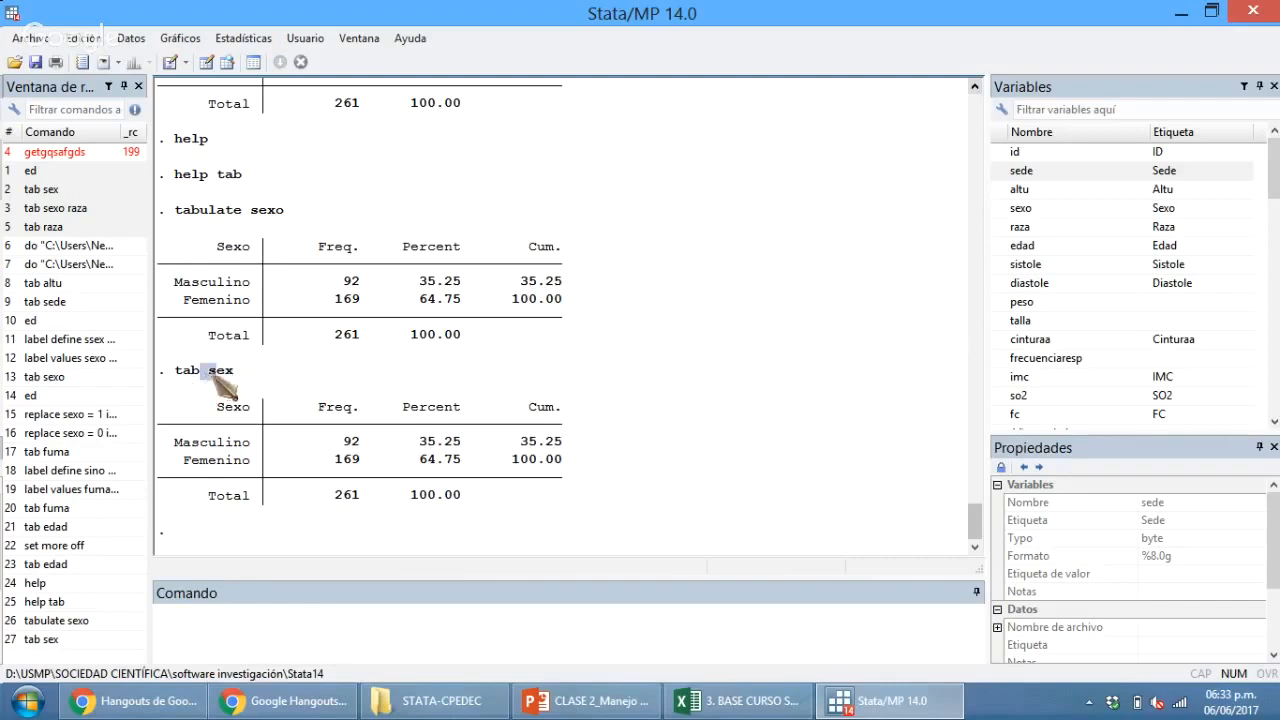
pyautogui.doubleClick(220, 372)
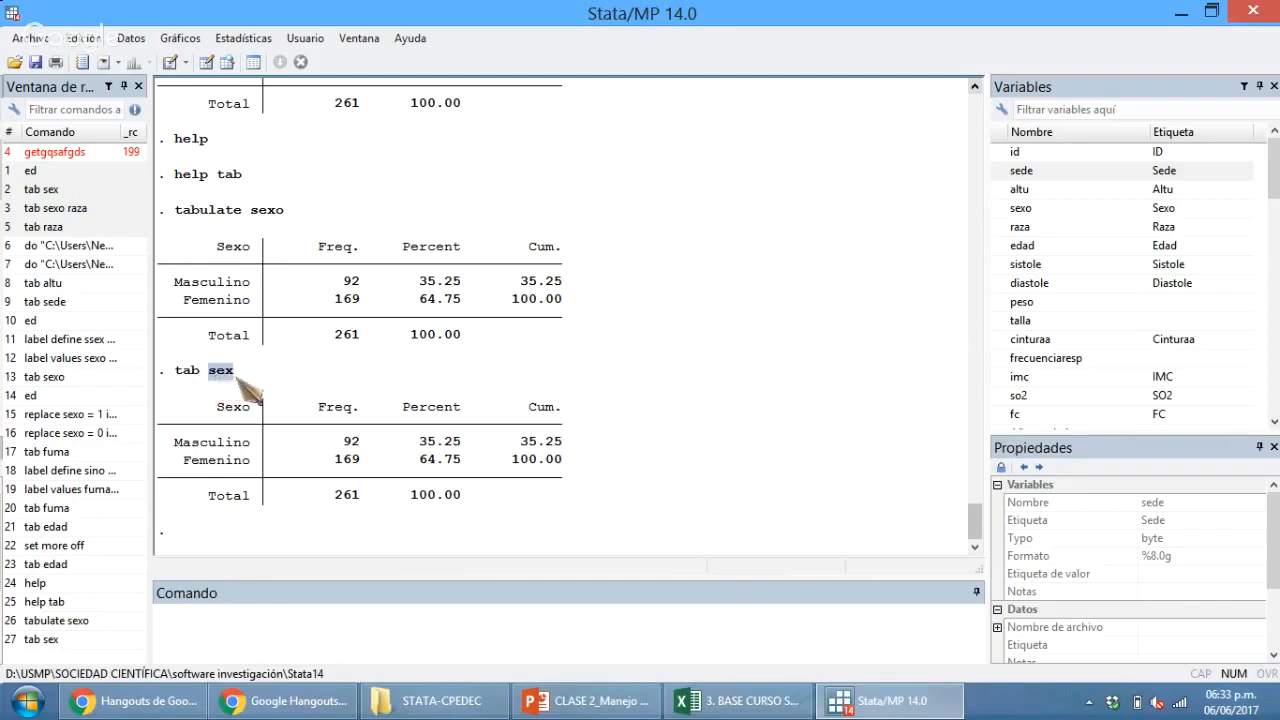
pyautogui.click(796, 334)
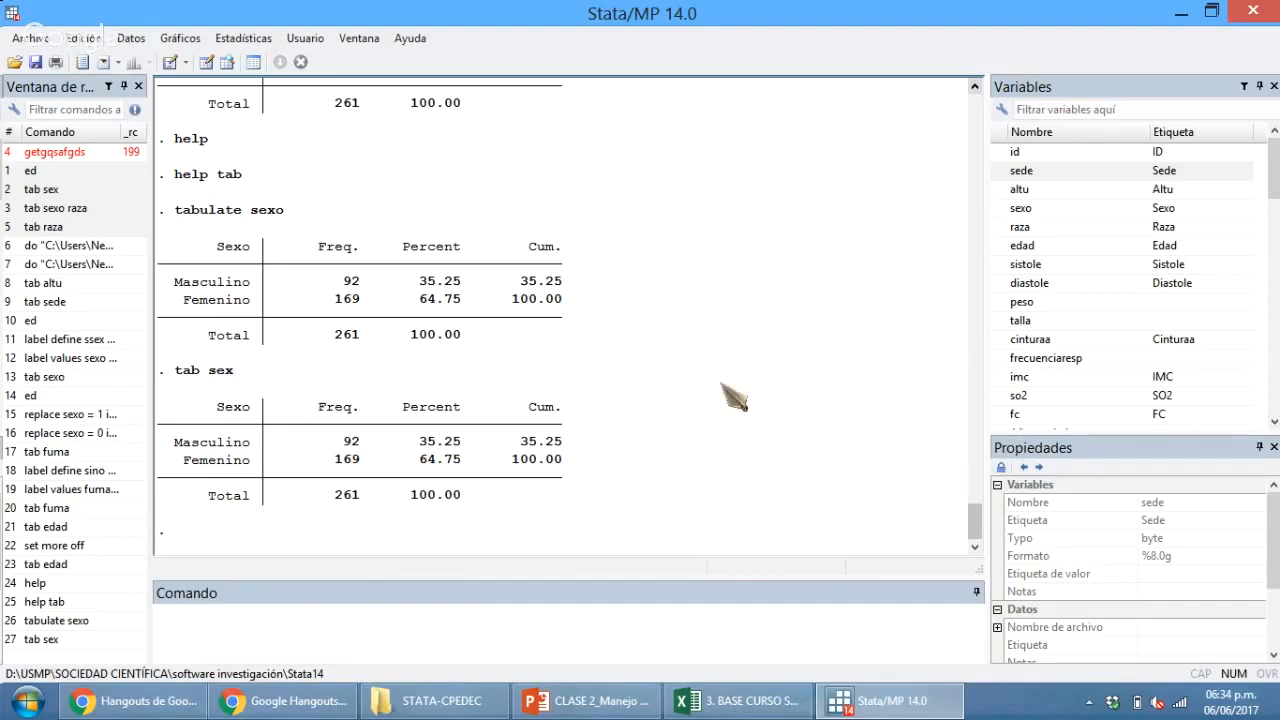
pyautogui.scroll(1, 624, 390)
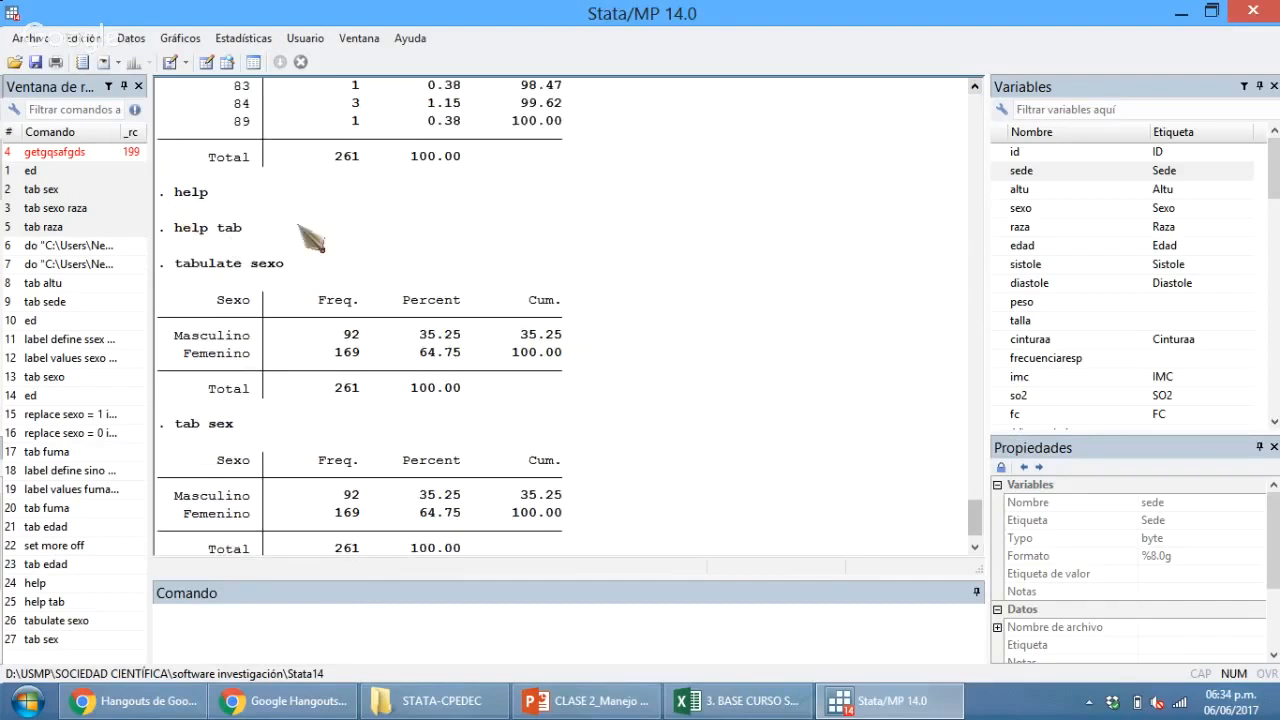
pyautogui.scroll(-1, 380, 280)
pyautogui.click(550, 630)
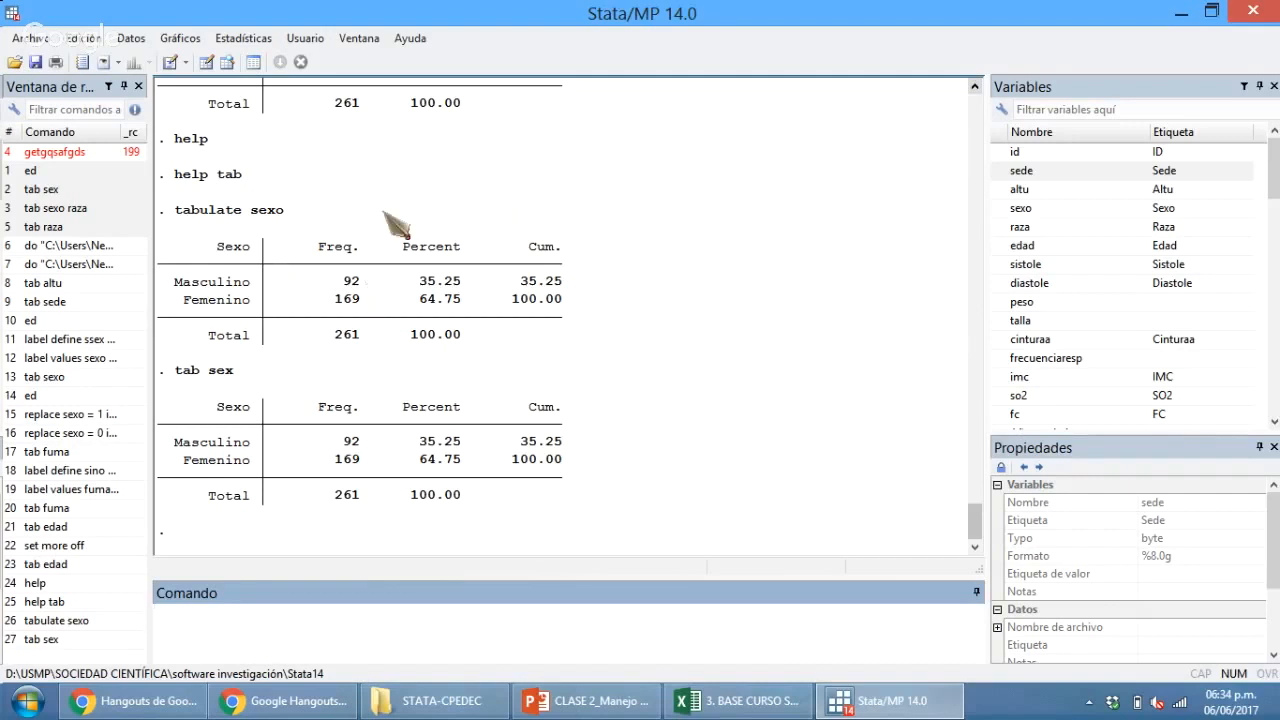
# Open Stata's PDF documentation from its help resources and look through the opening pages of the manual.
pyautogui.click(412, 40)
pyautogui.click(504, 62)
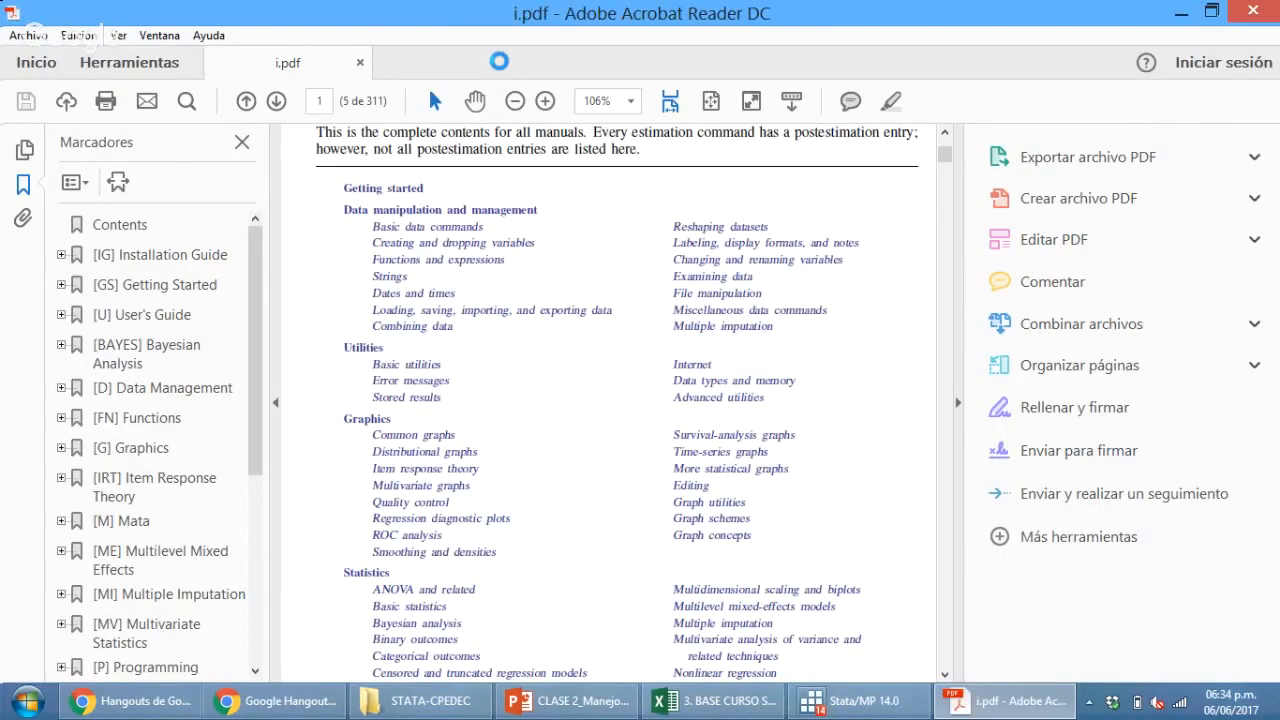
pyautogui.scroll(5, 740, 338)
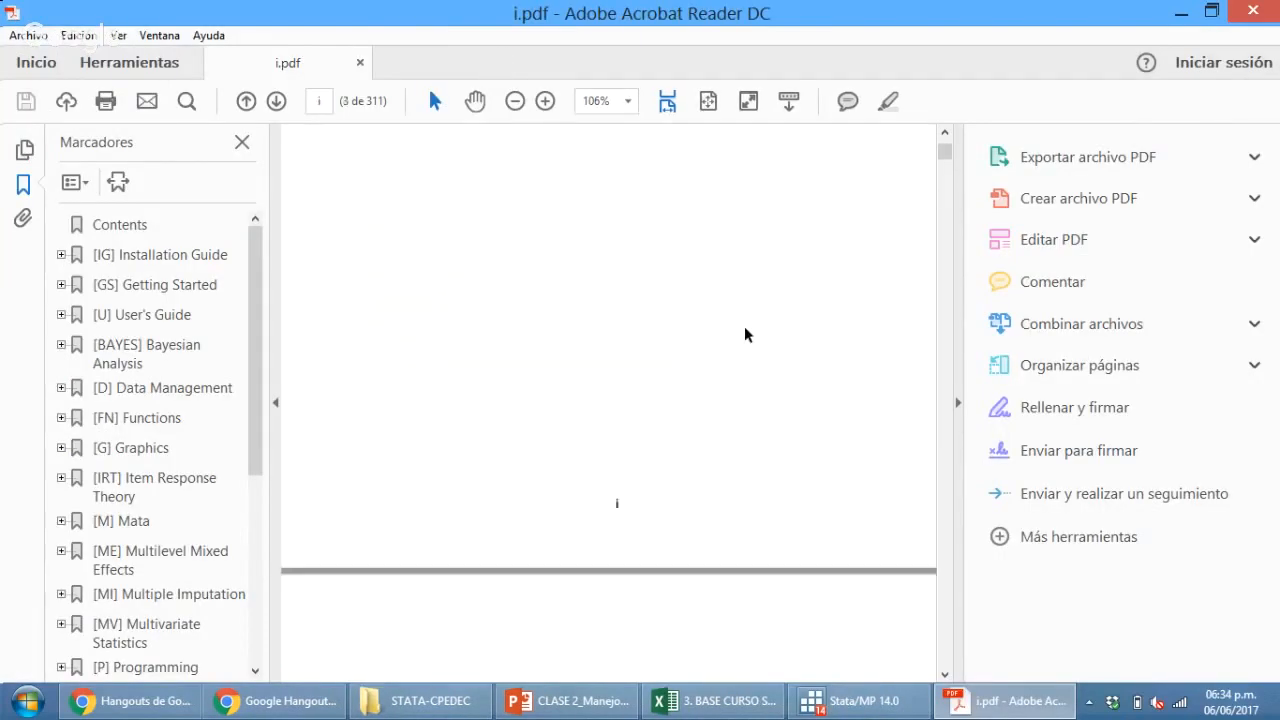
# Look through the PDF manual's contents and its Getting started and Data manipulation and management command lists.
pyautogui.scroll(3, 748, 331)
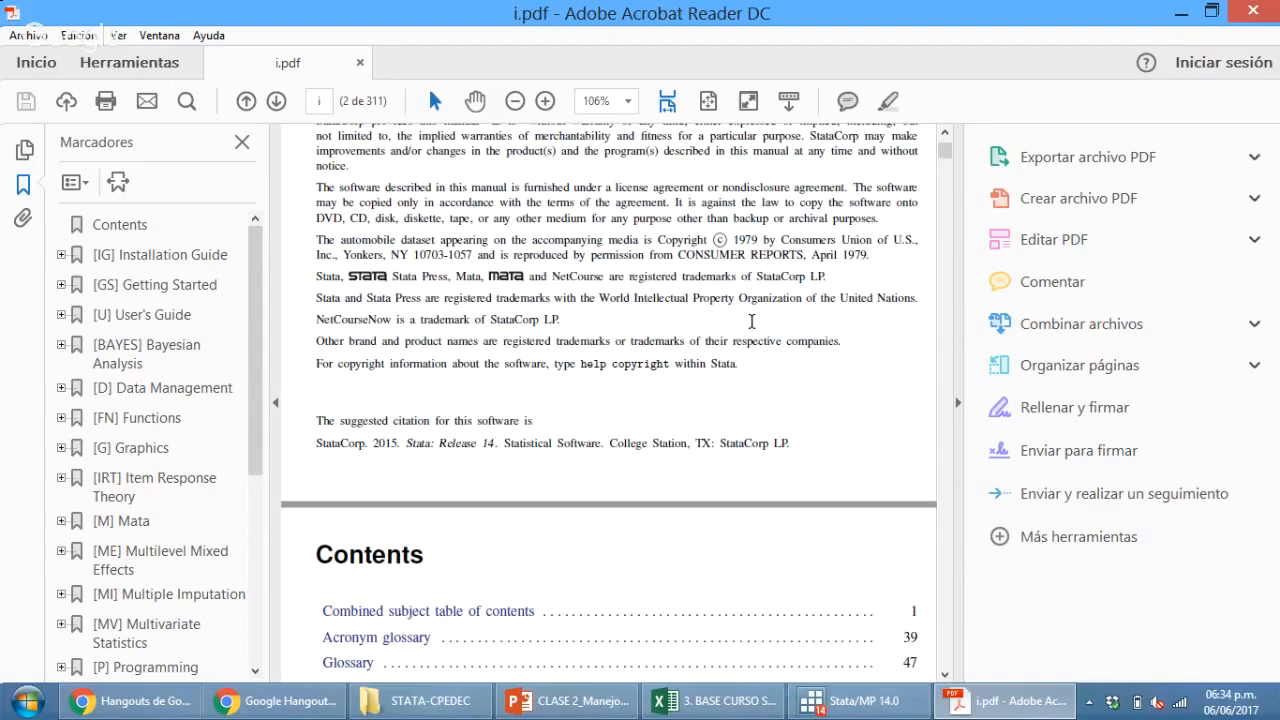
pyautogui.scroll(3, 700, 335)
pyautogui.scroll(-10, 640, 348)
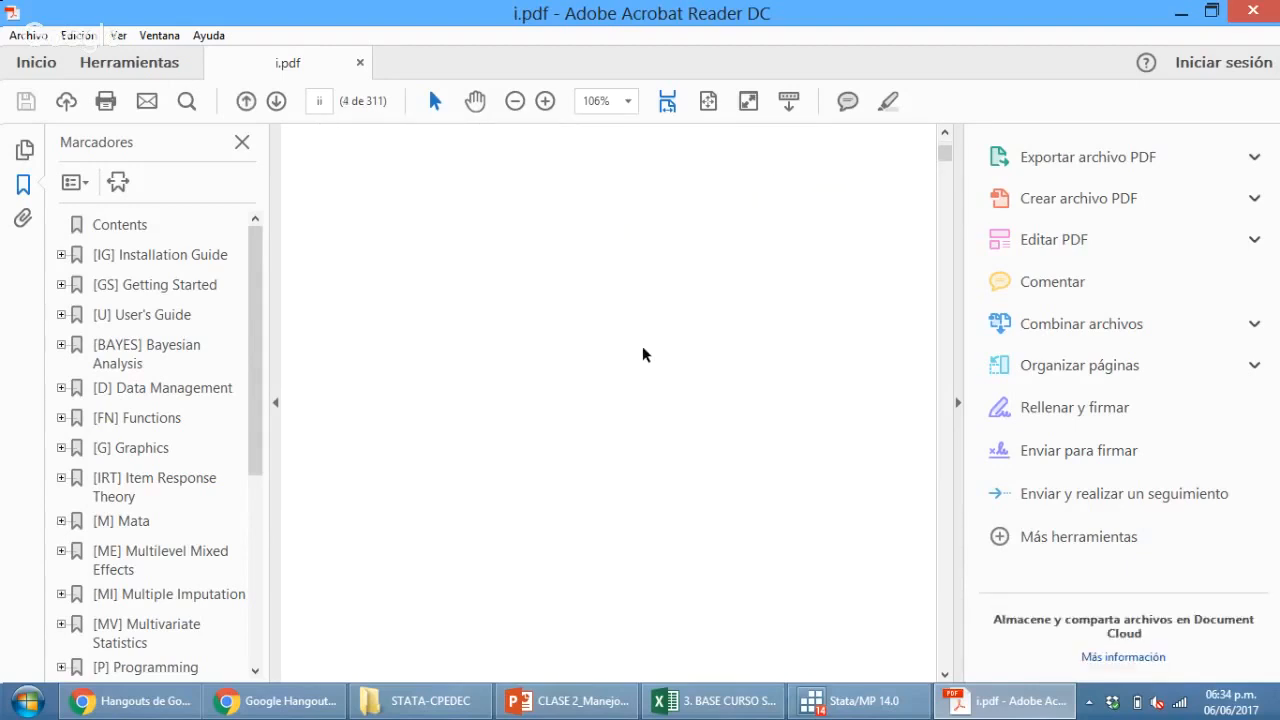
pyautogui.scroll(-10, 637, 344)
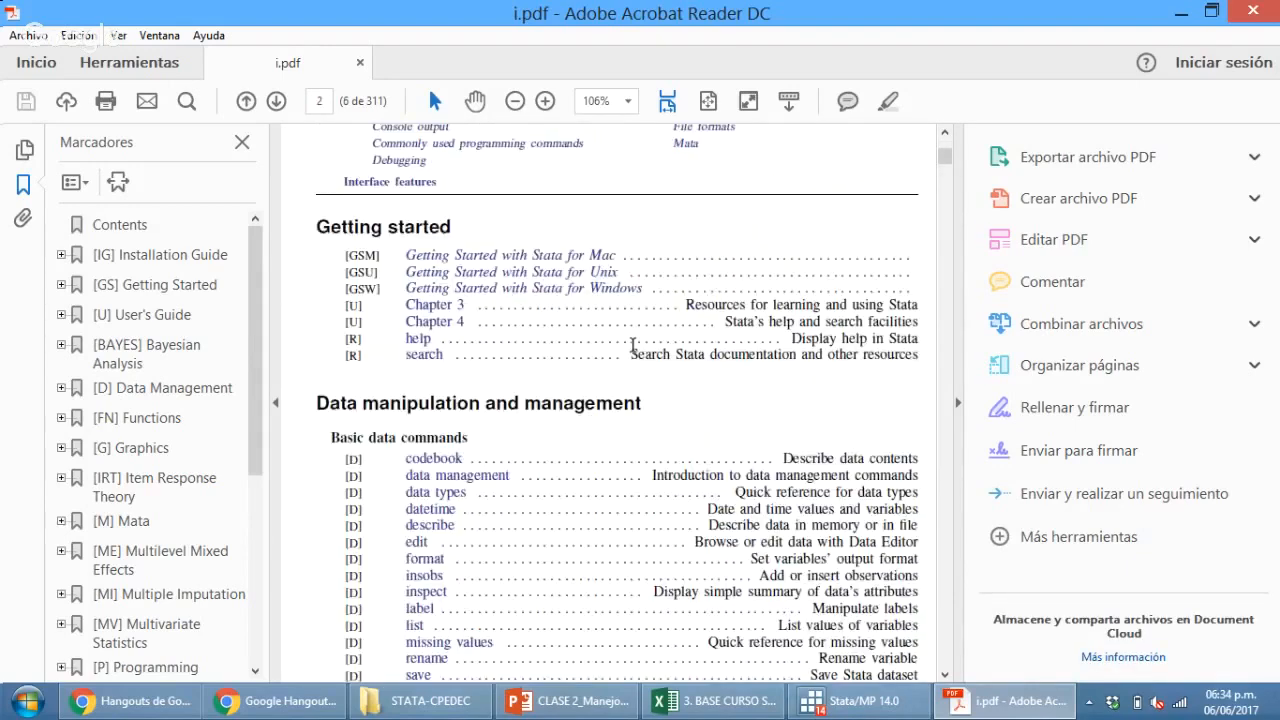
pyautogui.scroll(-2, 632, 345)
pyautogui.scroll(20, 634, 271)
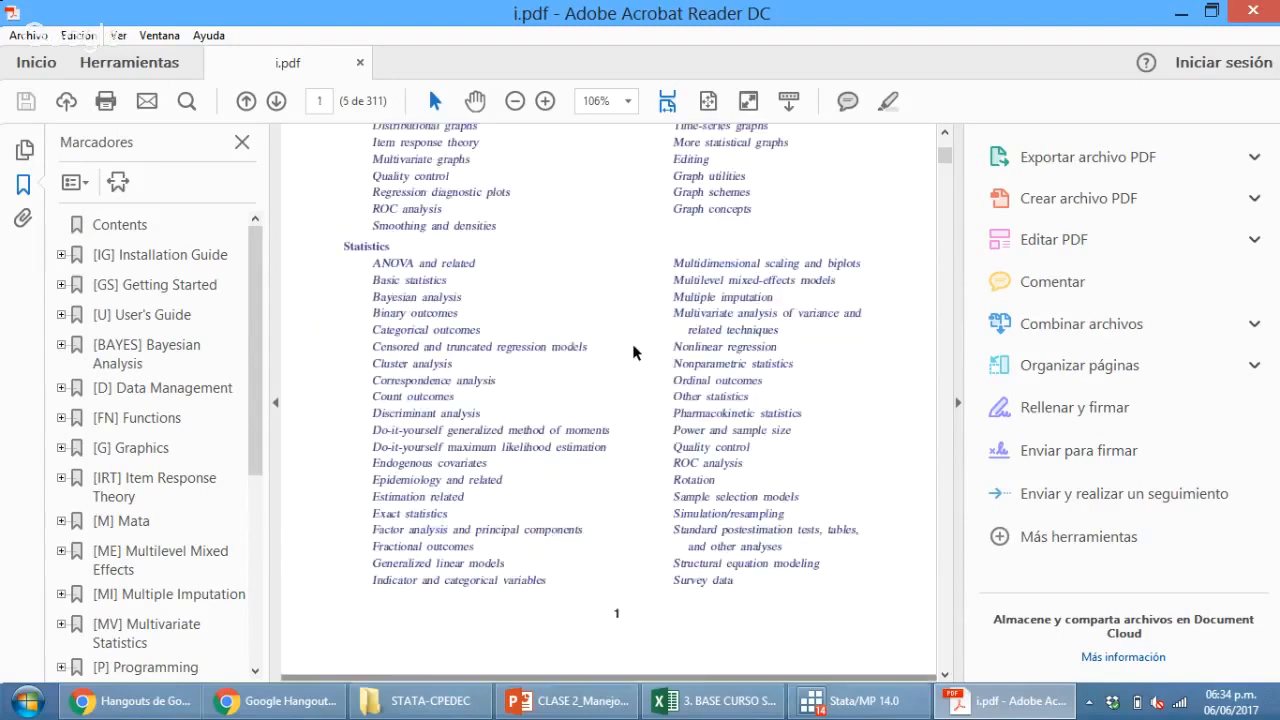
pyautogui.scroll(-8, 469, 381)
pyautogui.scroll(-18, 469, 381)
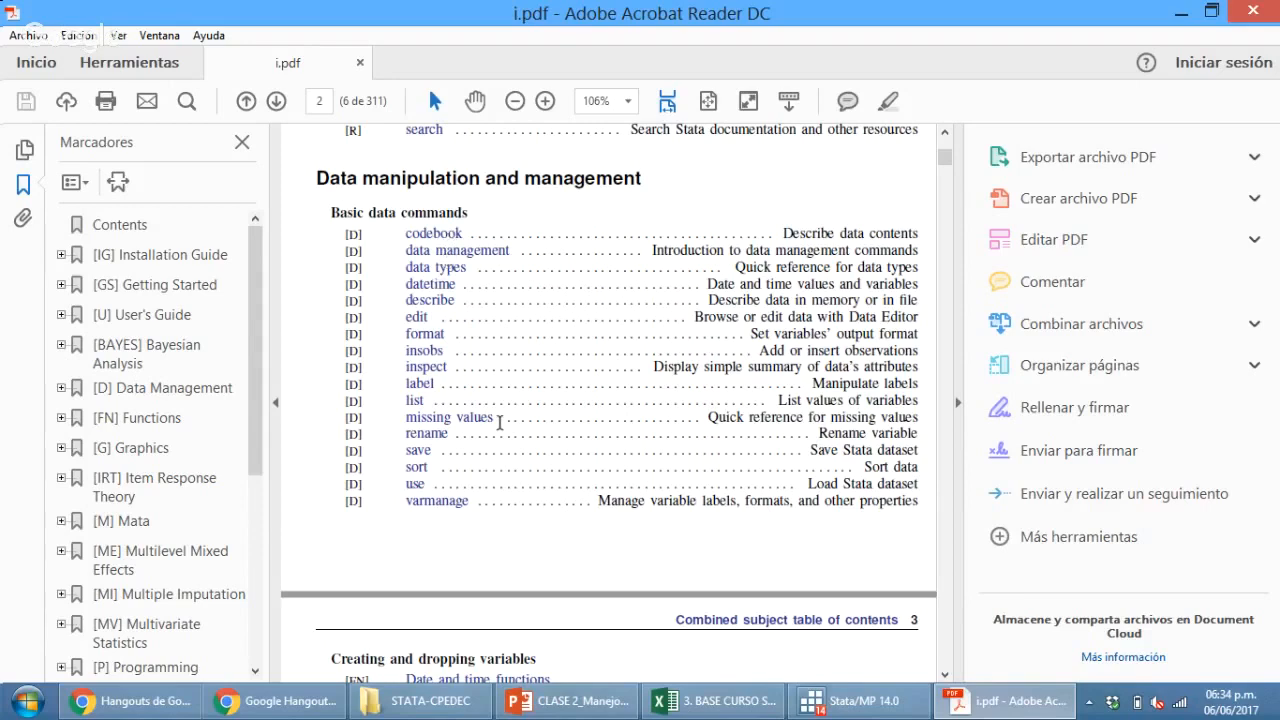
pyautogui.scroll(-2, 551, 435)
pyautogui.scroll(-10, 551, 435)
pyautogui.scroll(-10, 551, 435)
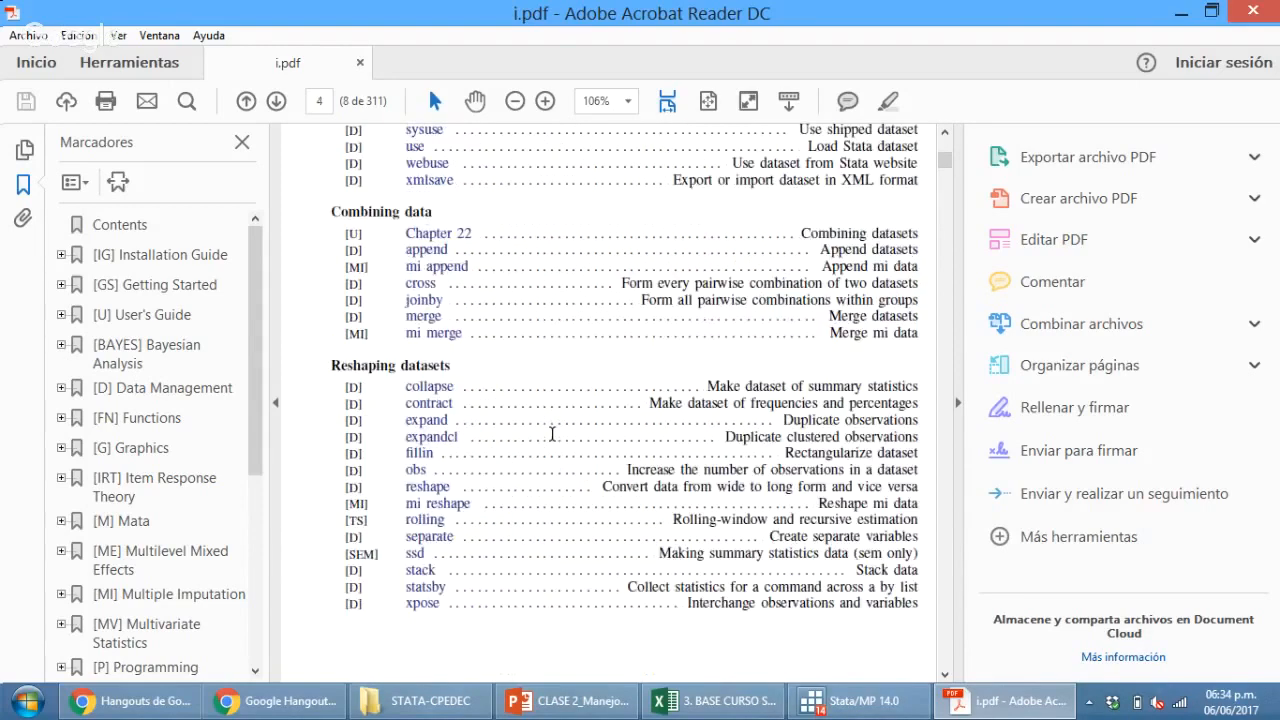
pyautogui.scroll(-10, 551, 435)
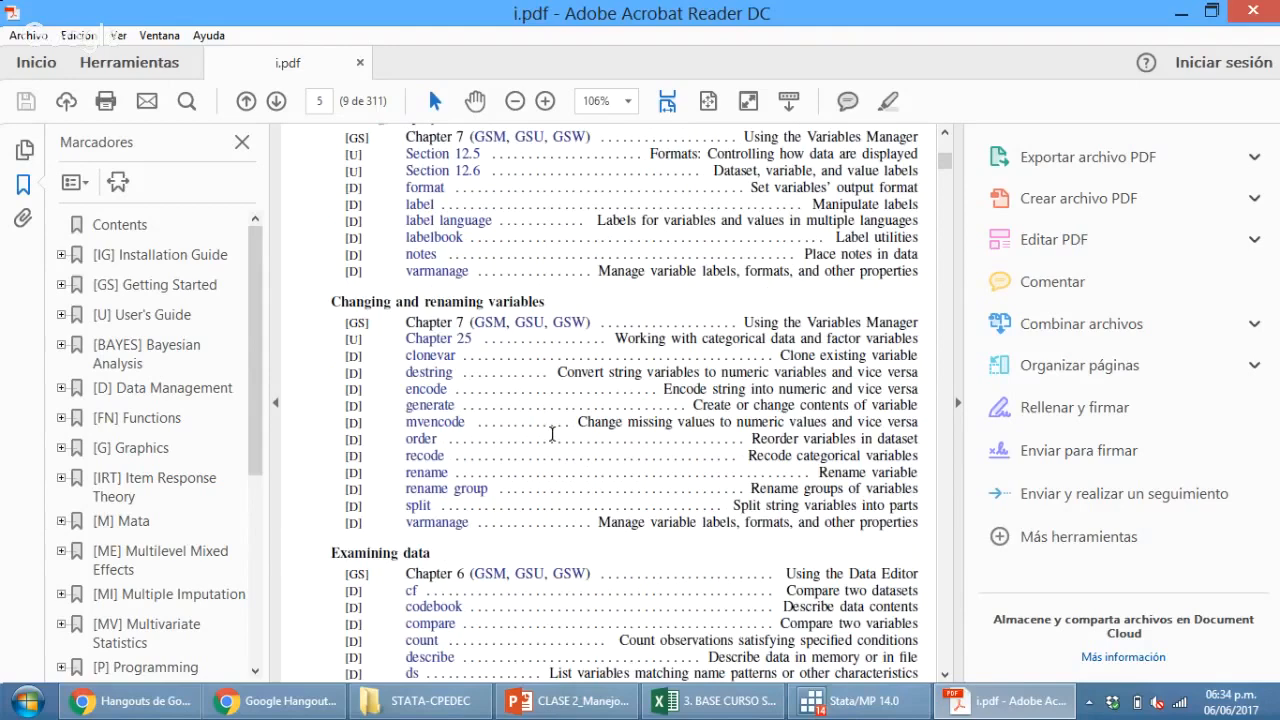
# Examine the graphics and statistics command lists in the manual's combined subject table of contents, through to Endogenous covariates.
pyautogui.scroll(-20, 551, 433)
pyautogui.scroll(-15, 551, 432)
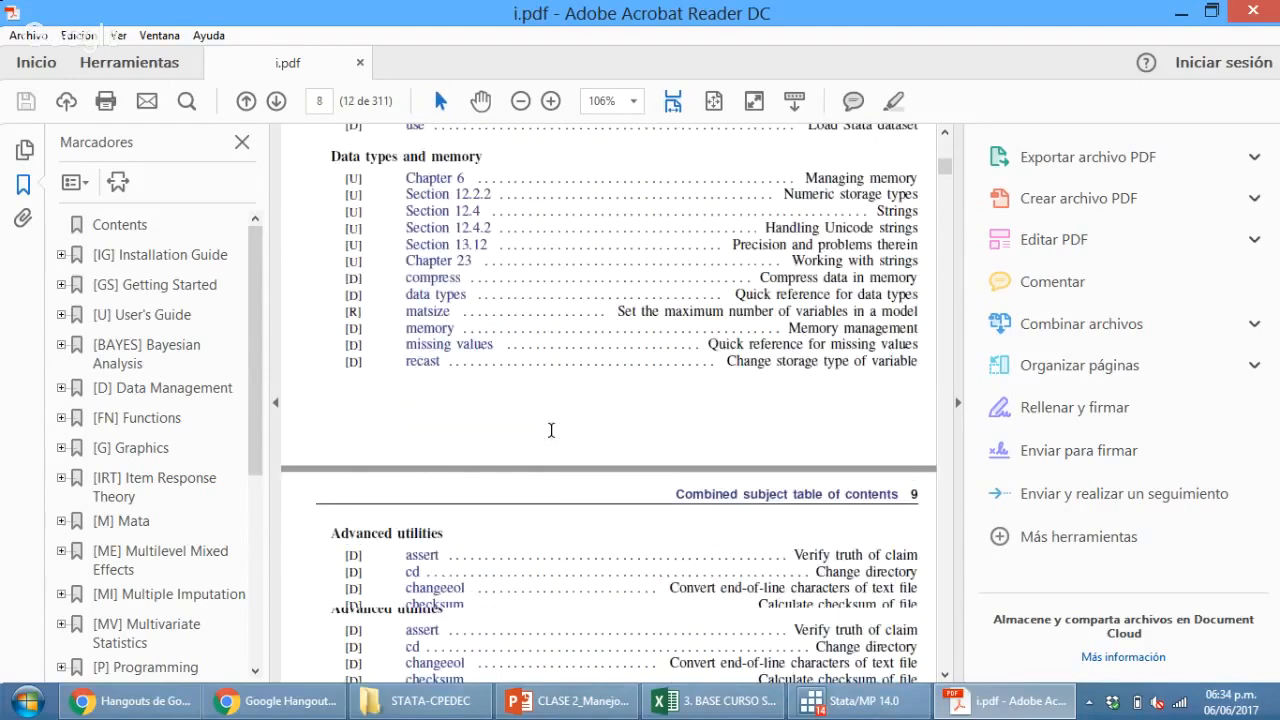
pyautogui.scroll(-10, 551, 430)
pyautogui.scroll(-15, 553, 433)
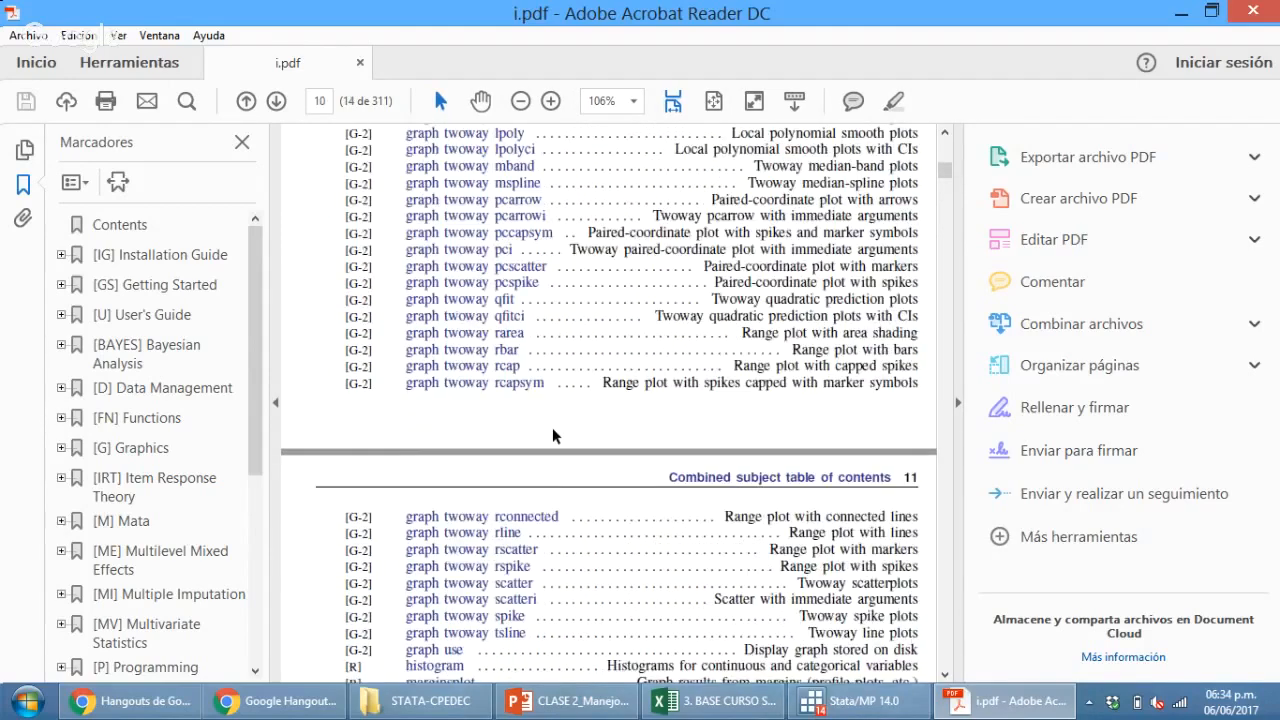
pyautogui.scroll(-20, 553, 434)
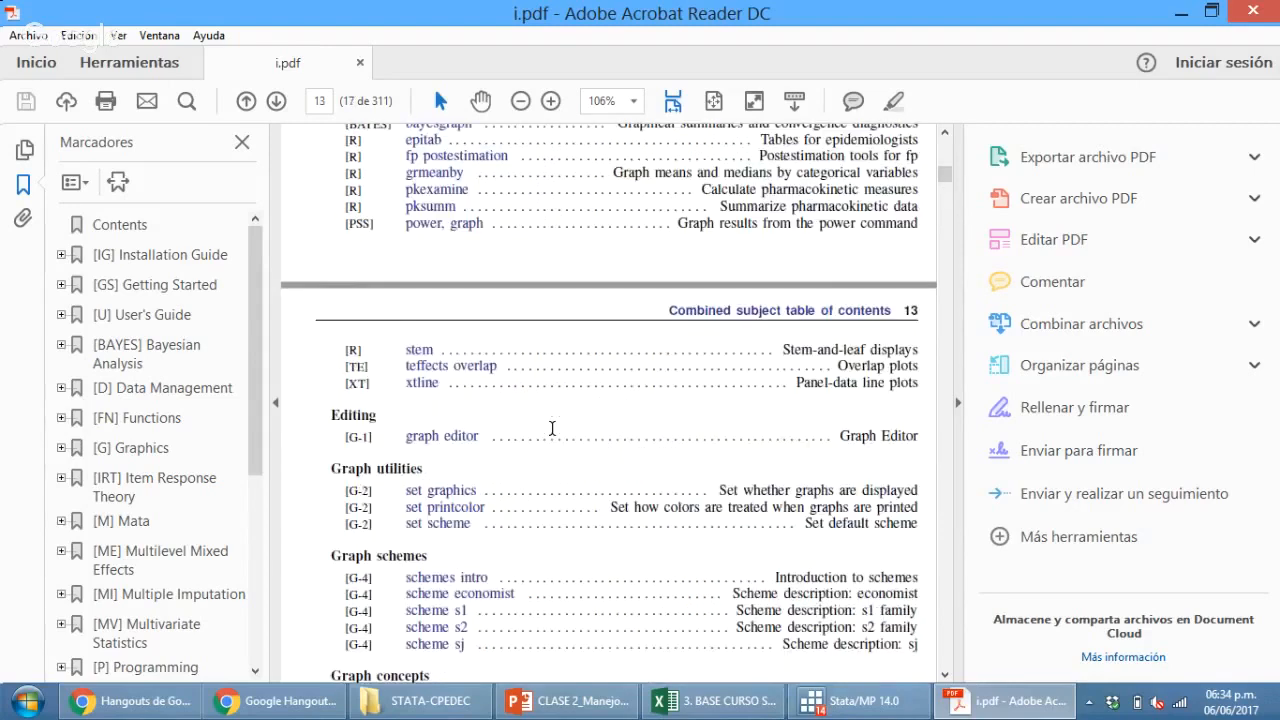
pyautogui.scroll(-10, 551, 428)
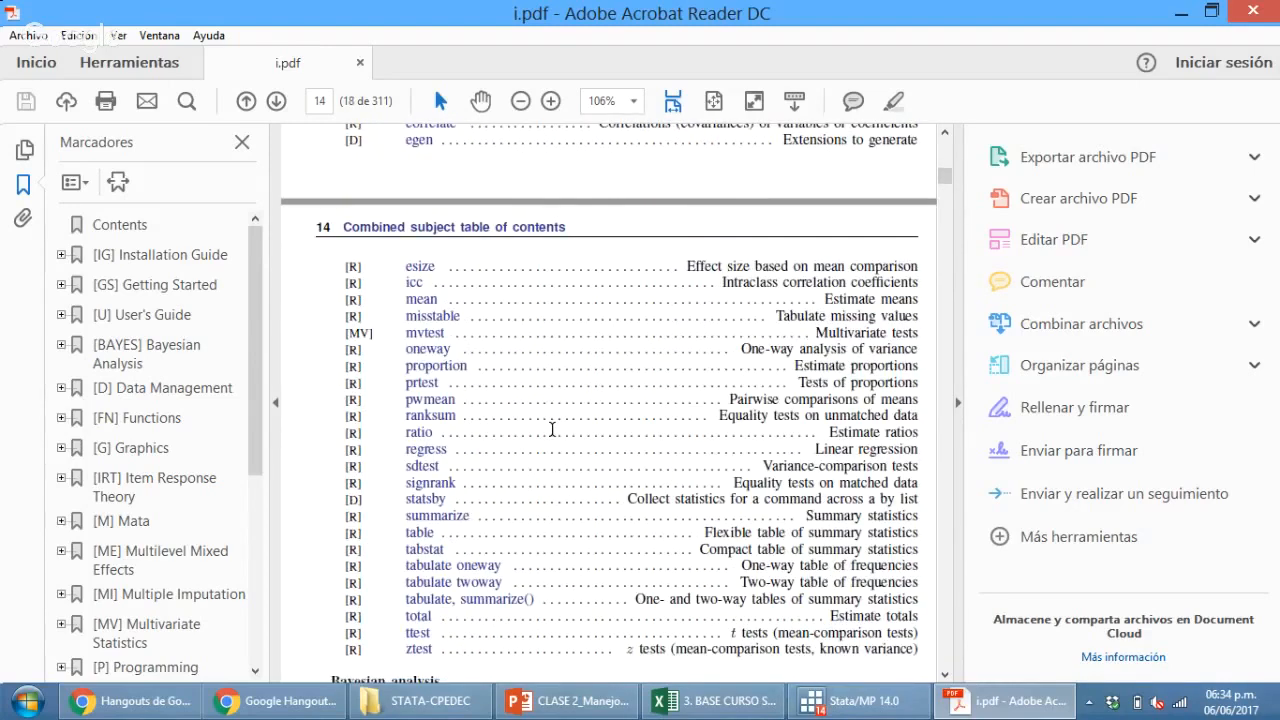
pyautogui.scroll(-20, 552, 430)
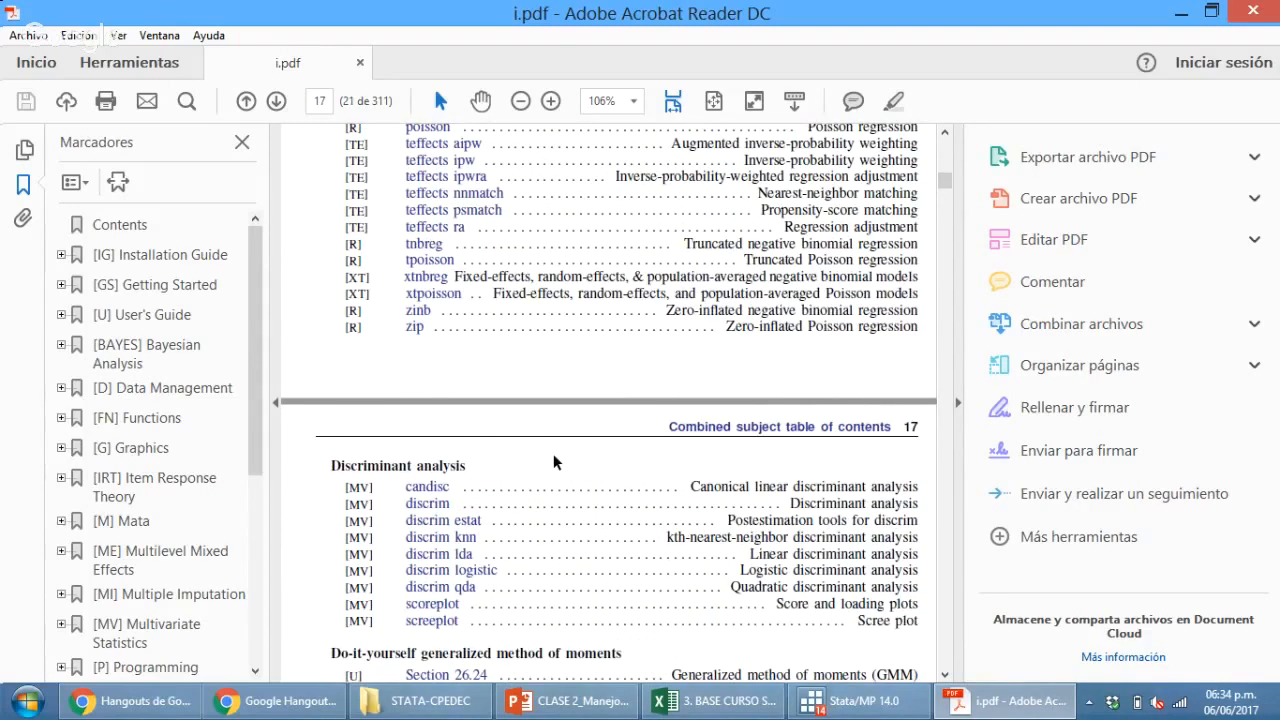
pyautogui.scroll(-10, 553, 460)
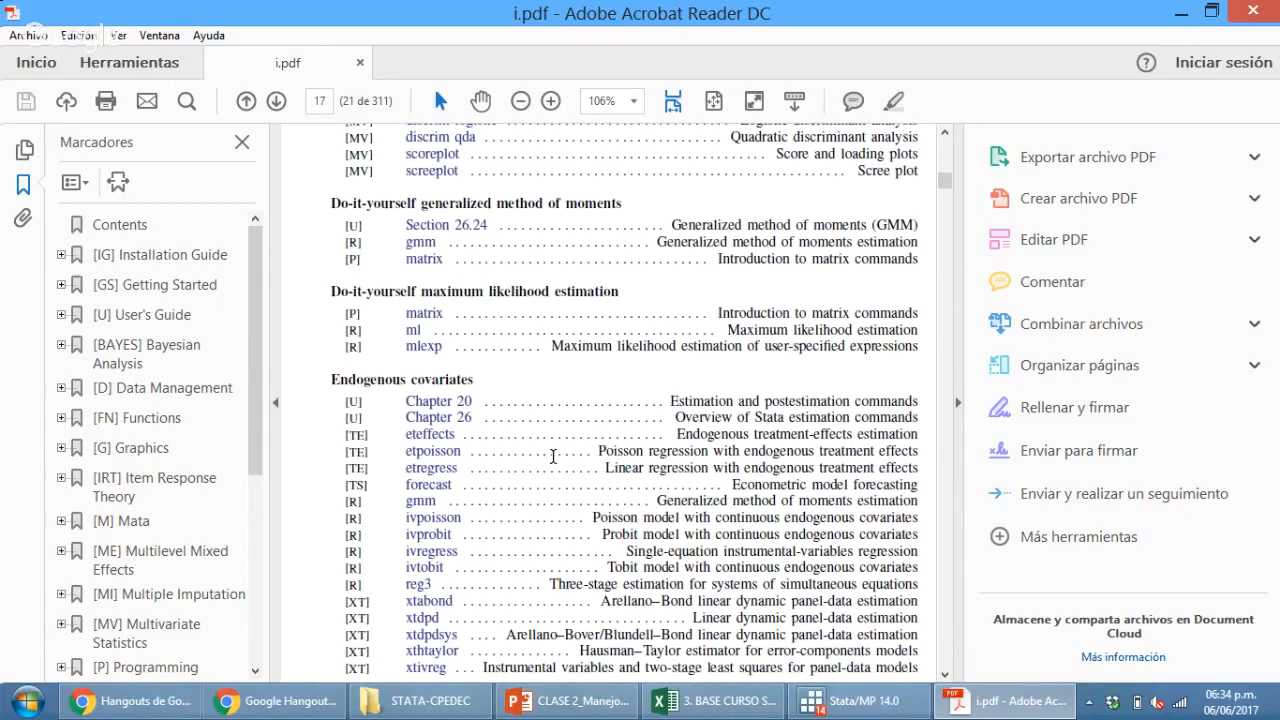
# Open the matrix entry under Do-it-yourself maximum likelihood estimation and look over its description and overview of matrix commands.
pyautogui.click(424, 313)
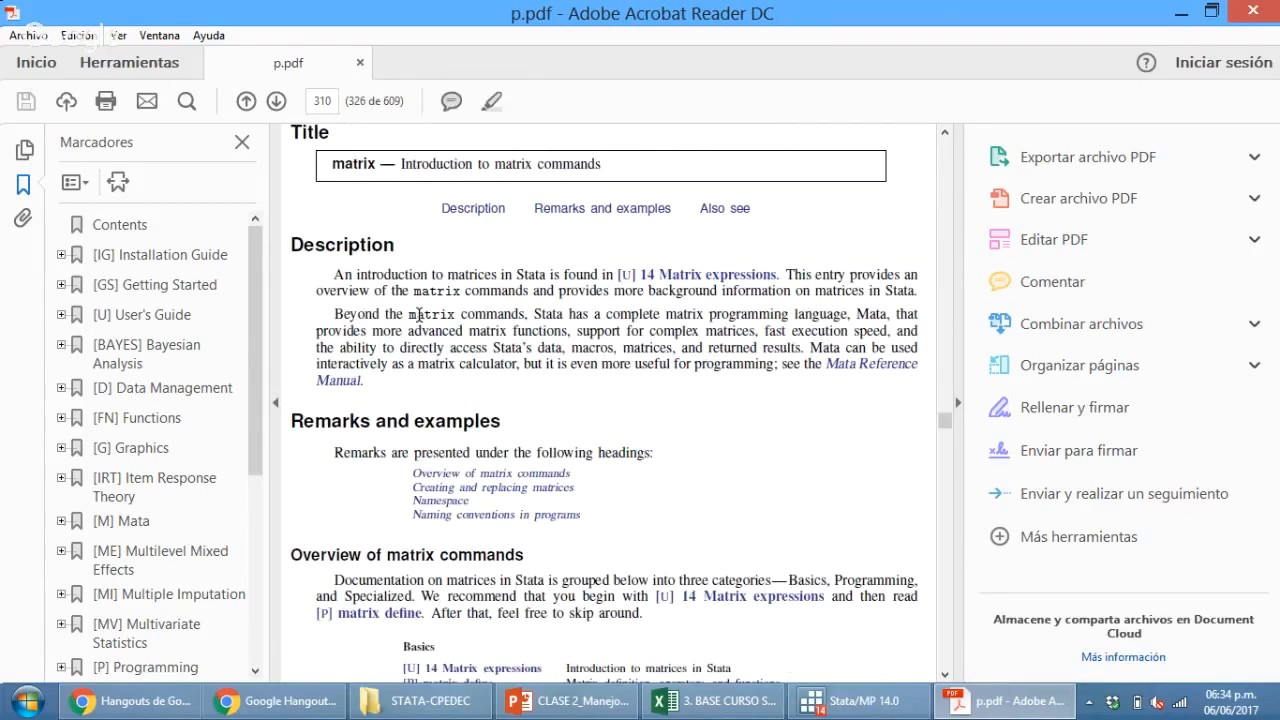
pyautogui.scroll(-5, 533, 357)
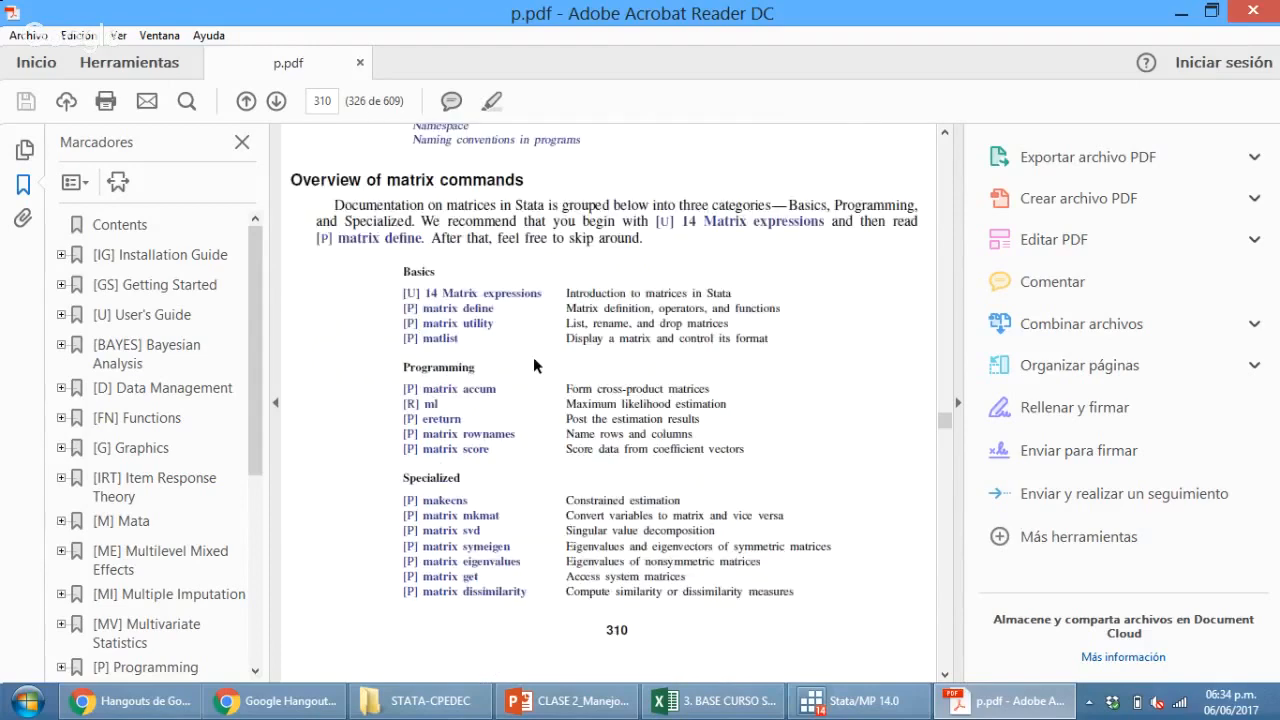
pyautogui.scroll(4, 533, 357)
pyautogui.scroll(1, 533, 357)
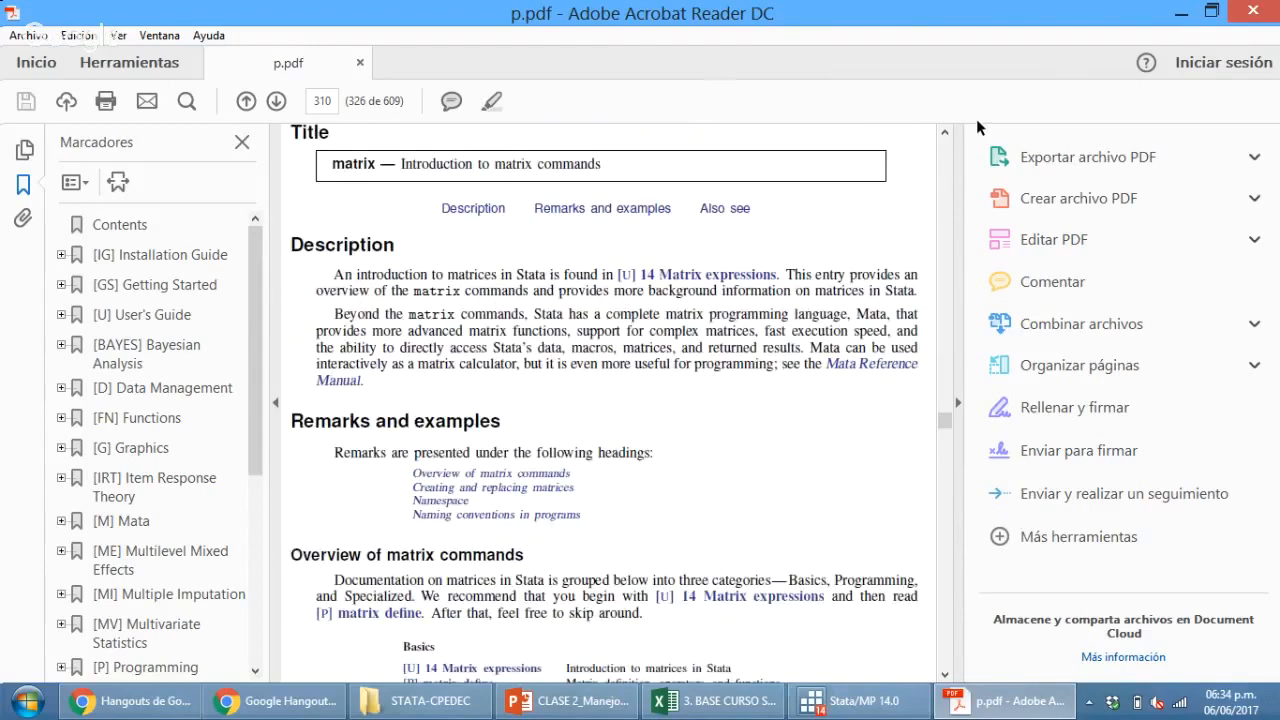
# Switch to Stata, request help with help matriz and close the viewer.
pyautogui.hotkey('alt', 'Tab')
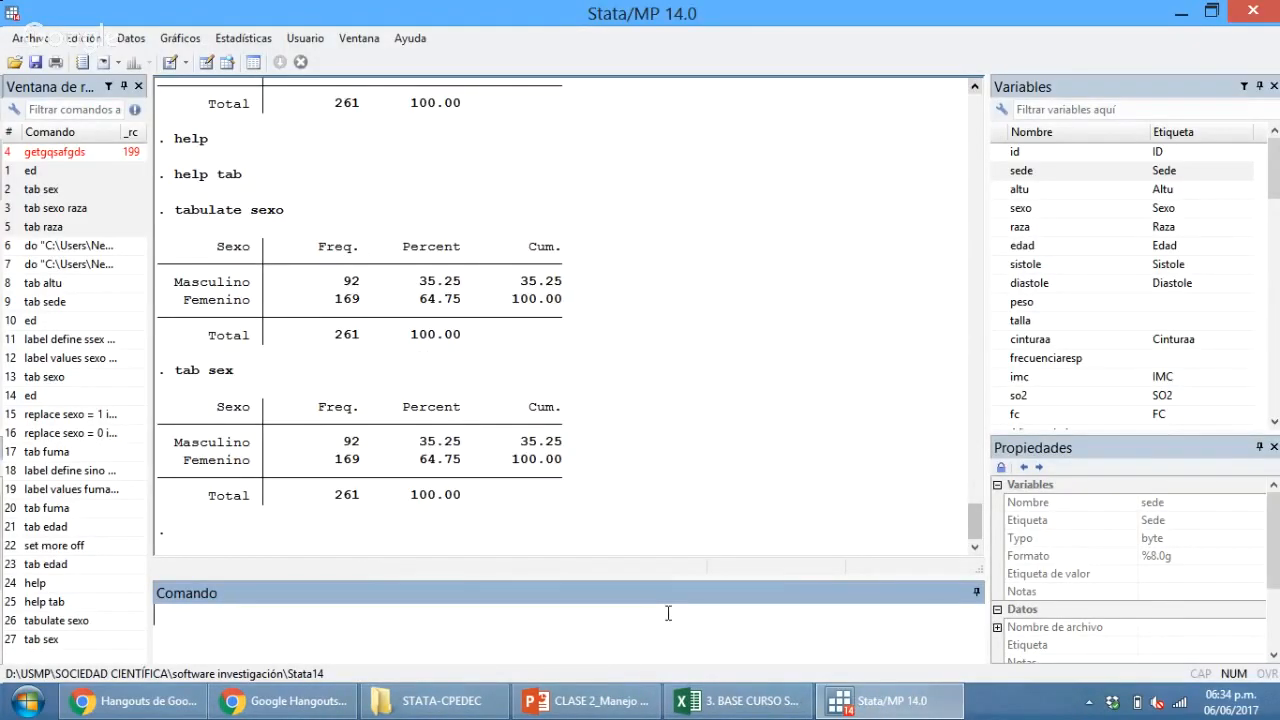
pyautogui.write('help matriz')
pyautogui.press('Return')
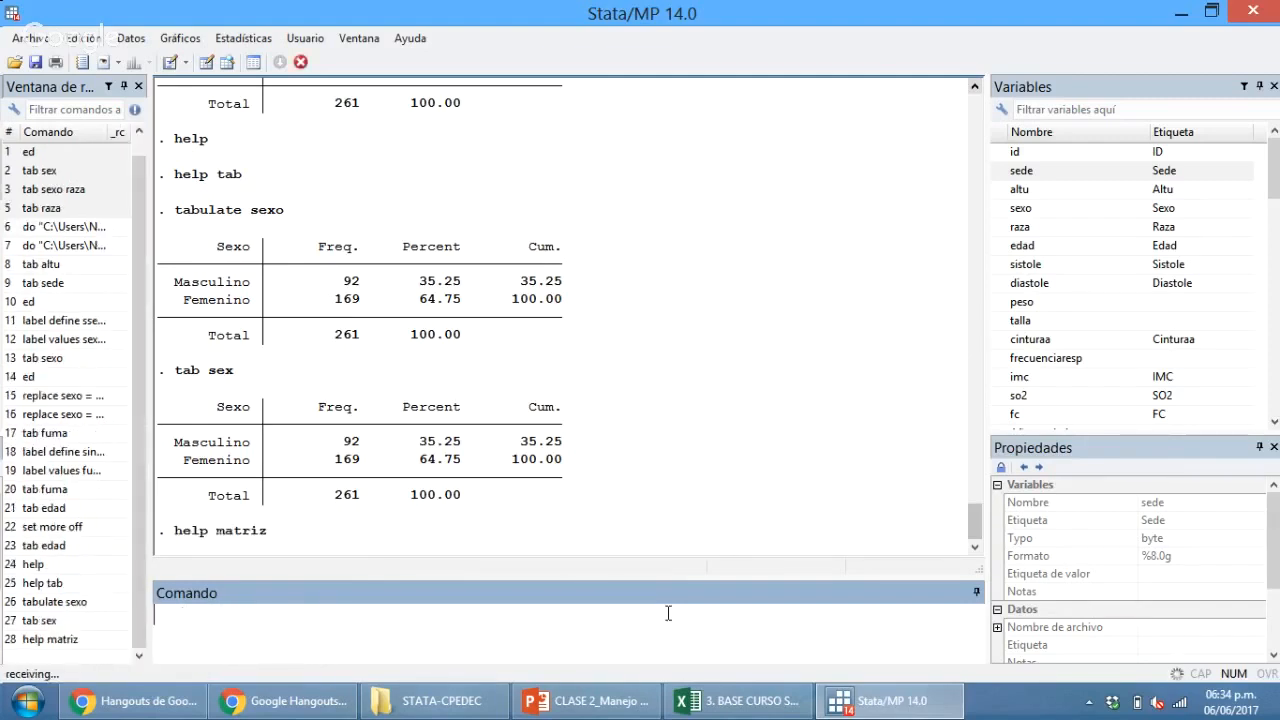
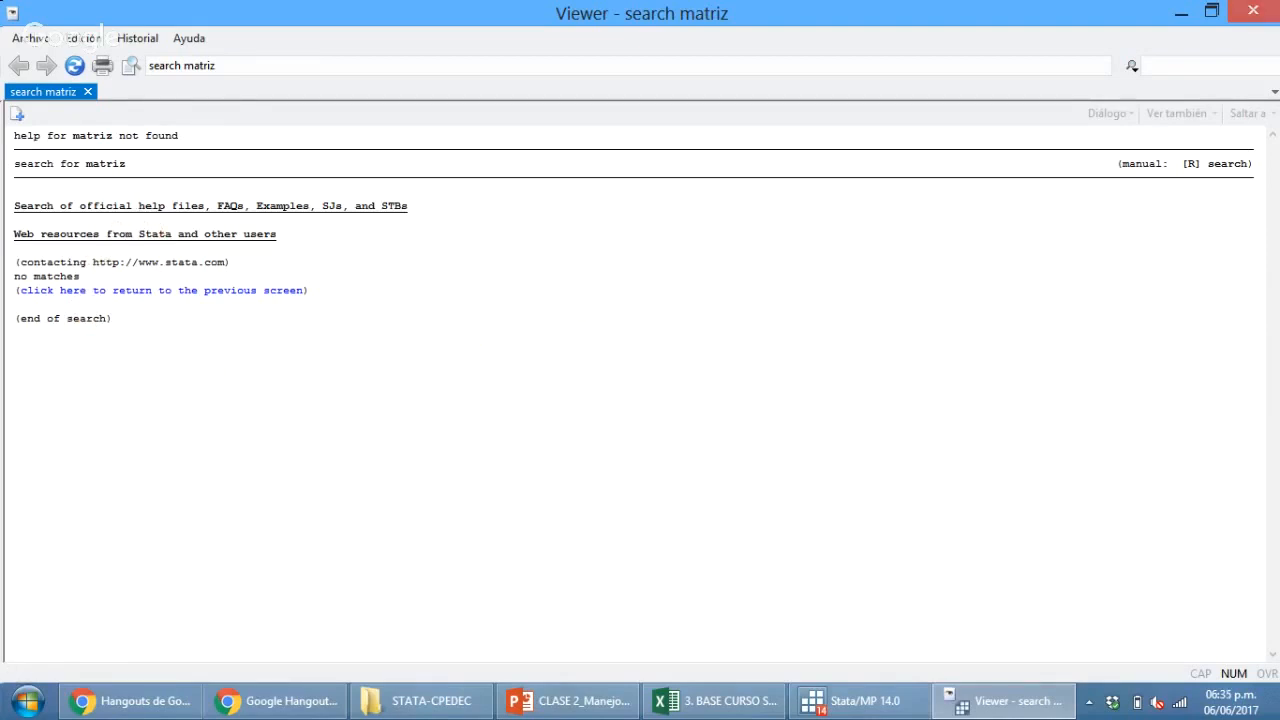
pyautogui.click(1253, 10)
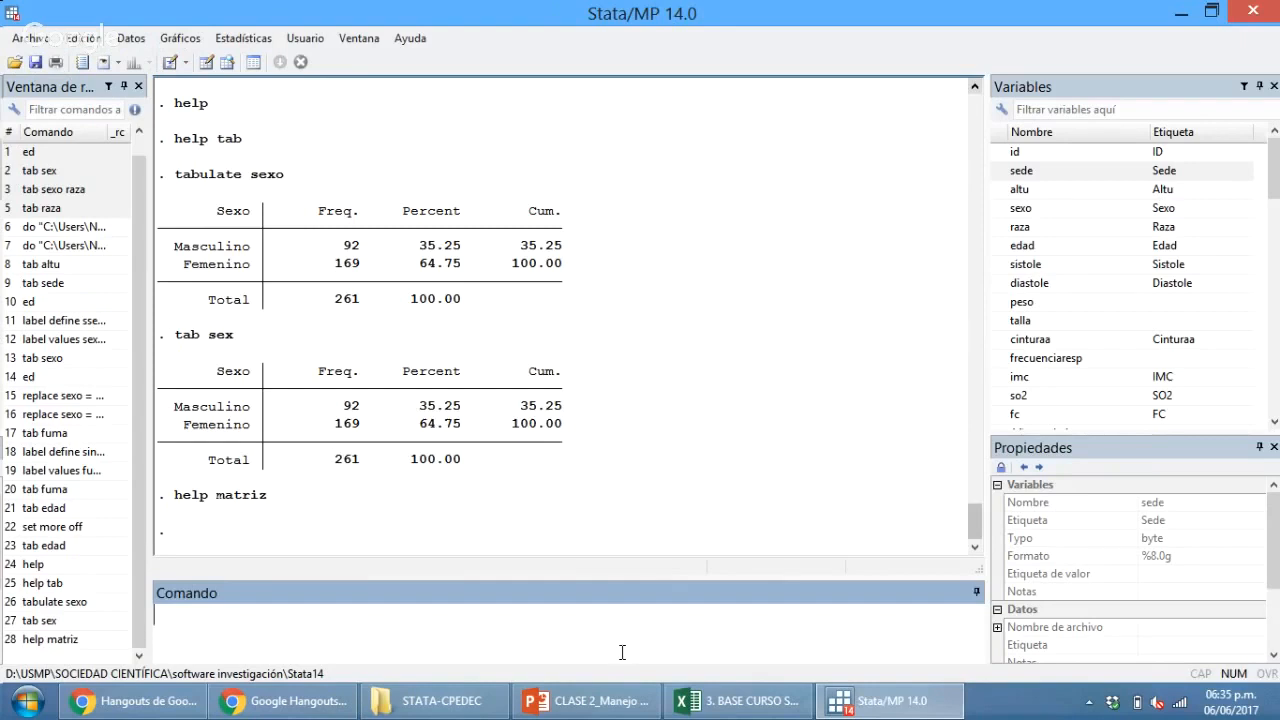
# Open the help page with help codebook, look over its syntax, description and options, and close the viewer.
pyautogui.write('help codebook')
pyautogui.press('Return')
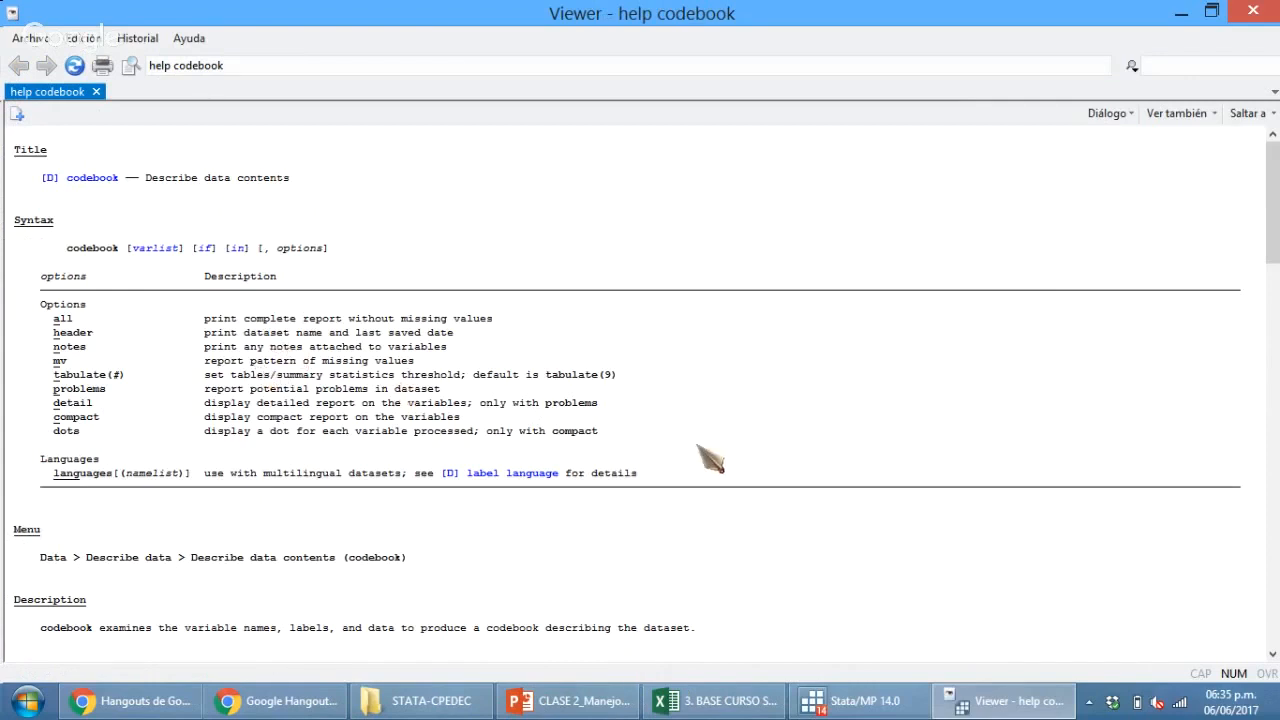
pyautogui.scroll(-6, 710, 458)
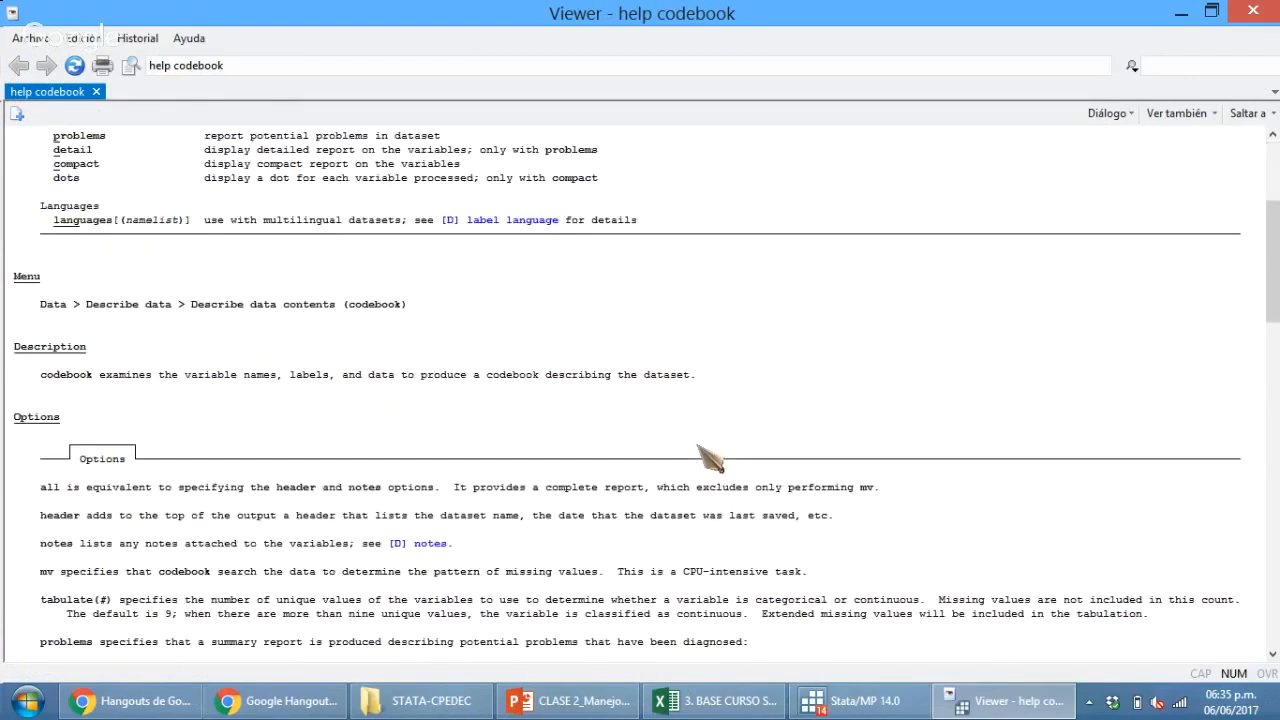
pyautogui.scroll(6, 710, 458)
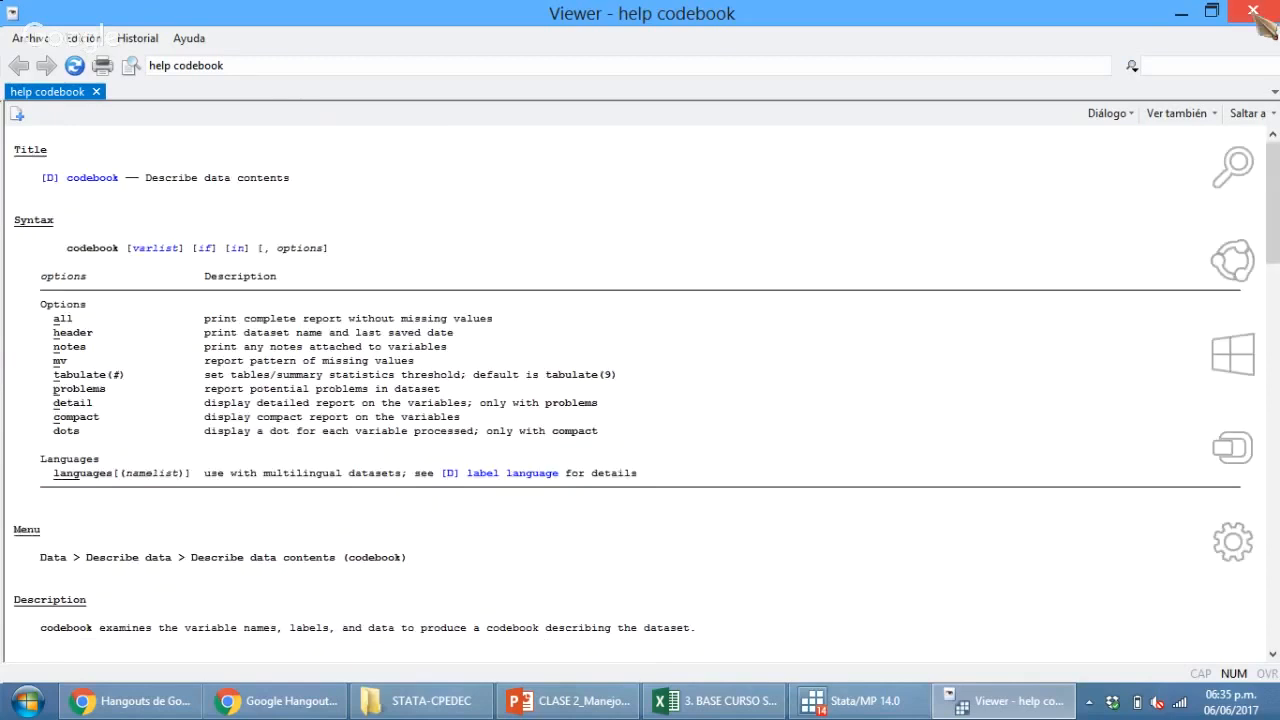
pyautogui.click(1256, 14)
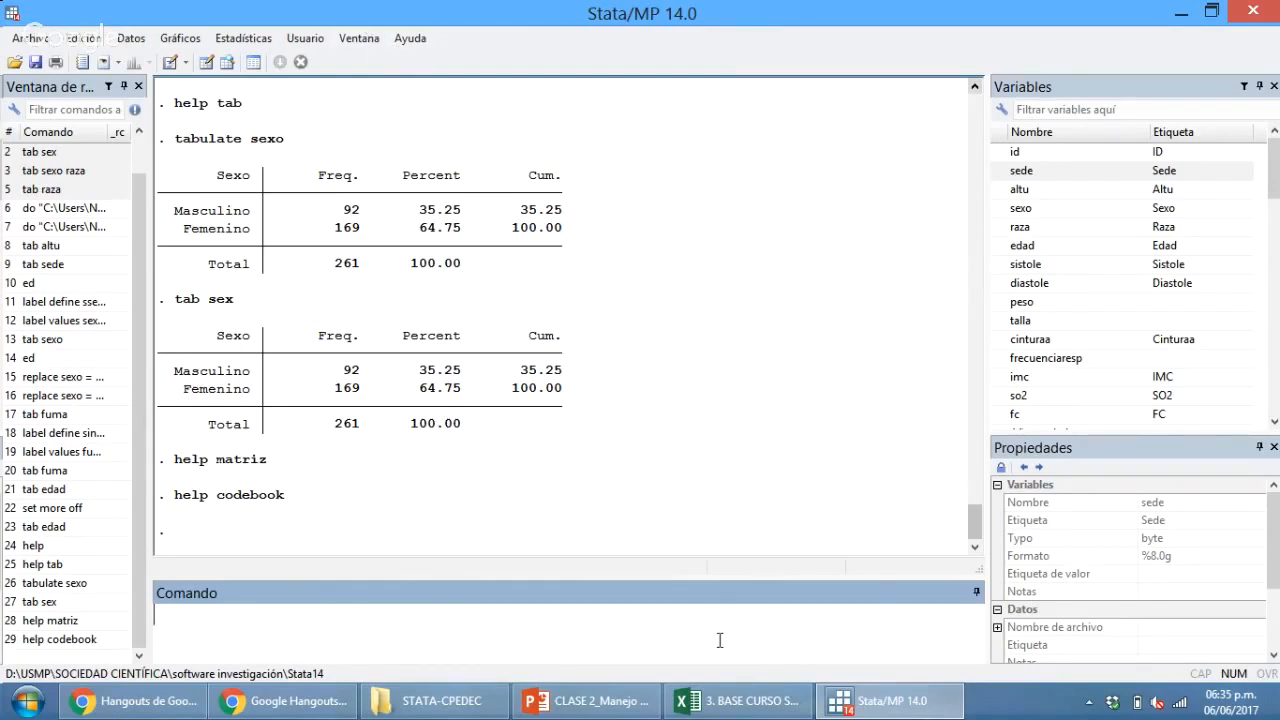
# Check the Algunos comandos slide in PowerPoint, return to Stata and run describe on the whole dataset.
pyautogui.click(590, 701)
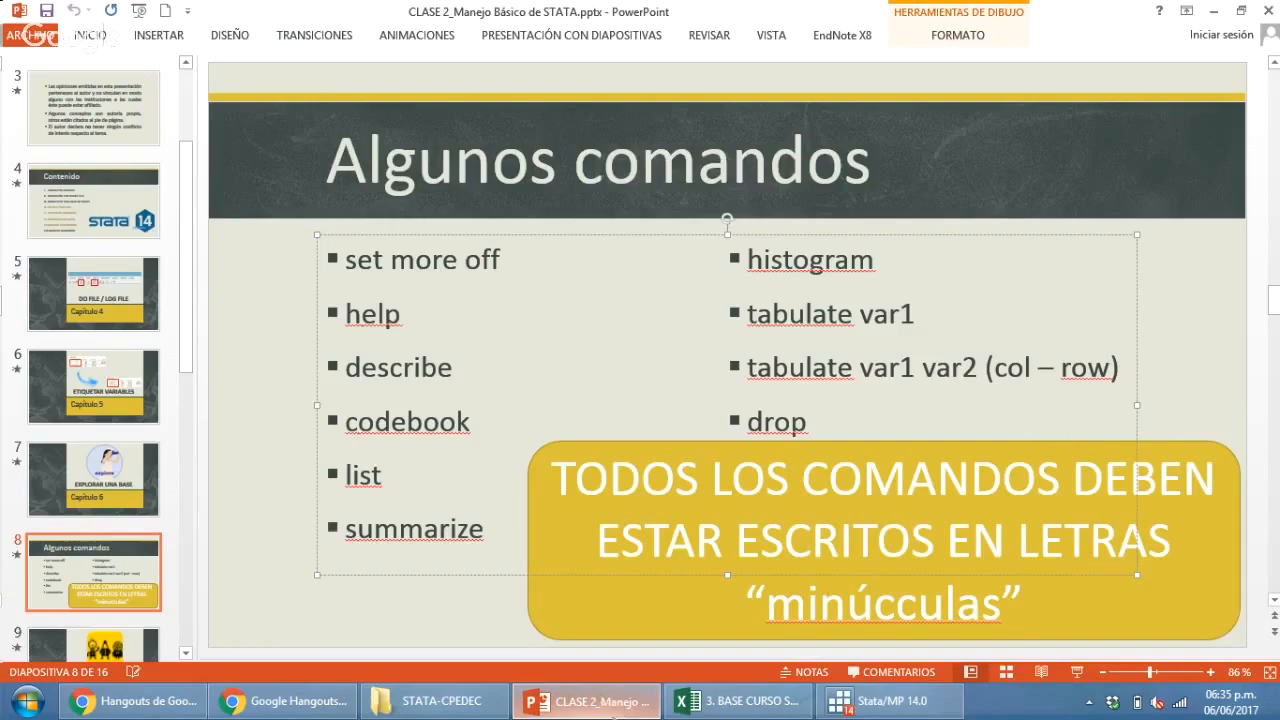
pyautogui.click(600, 702)
pyautogui.write('descri')
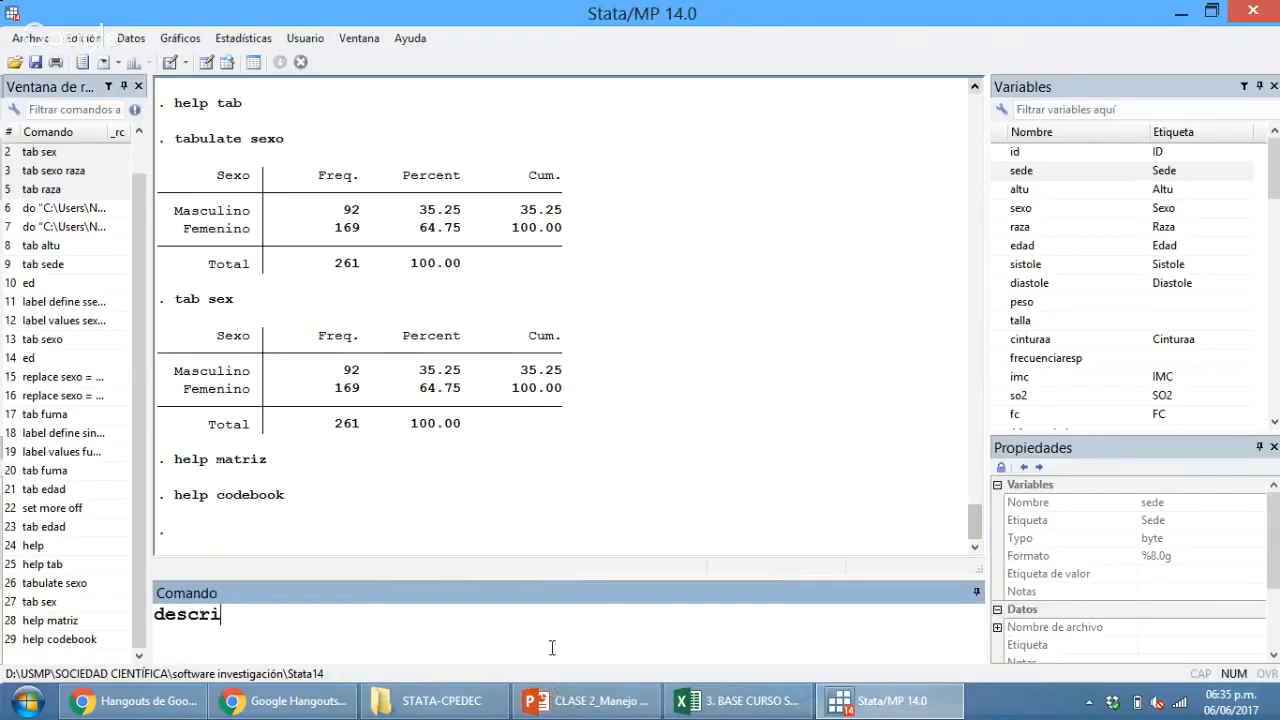
pyautogui.write('be')
pyautogui.press('Return')
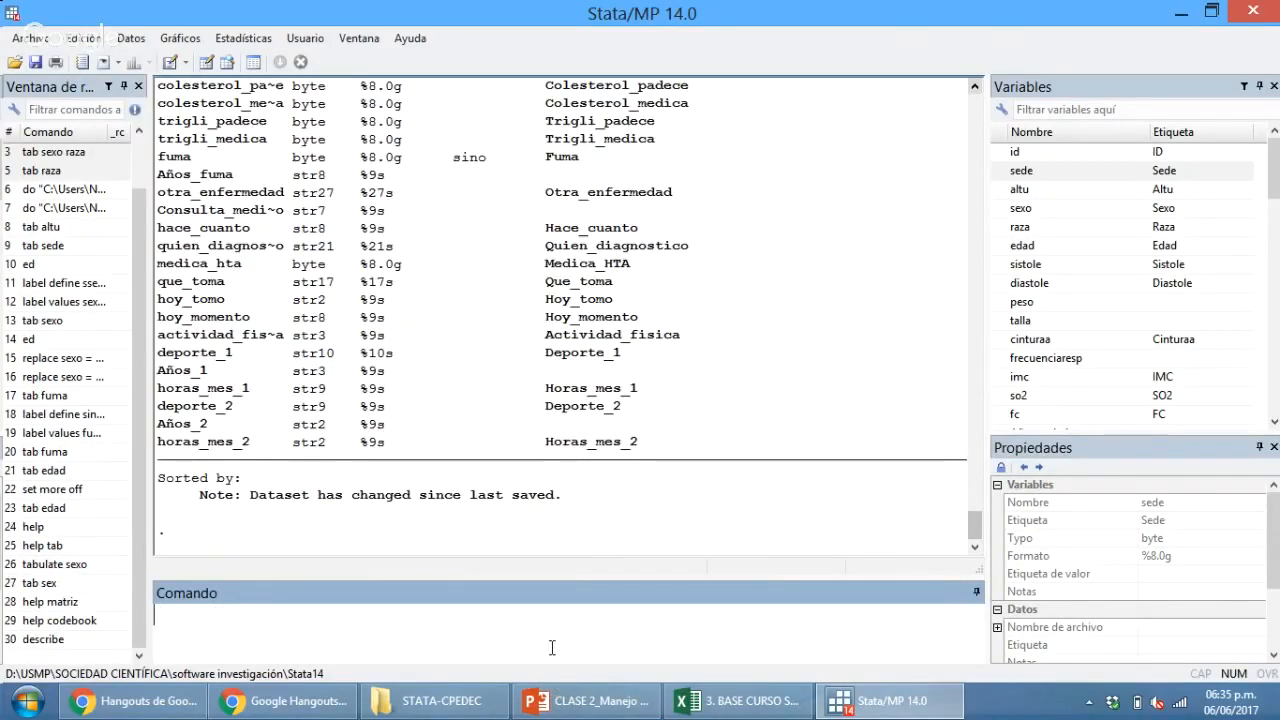
# Examine the storage types and variable labels of the first variables in the describe output.
pyautogui.scroll(20, 680, 385)
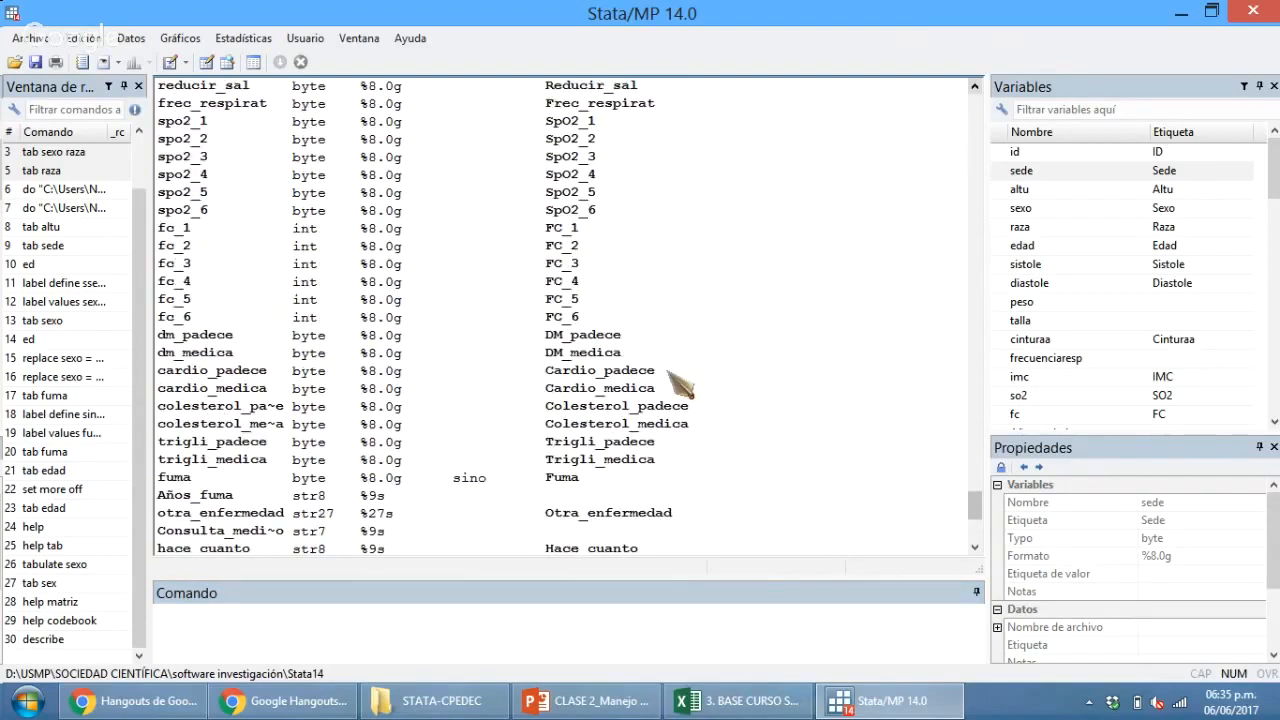
pyautogui.scroll(-2, 227, 327)
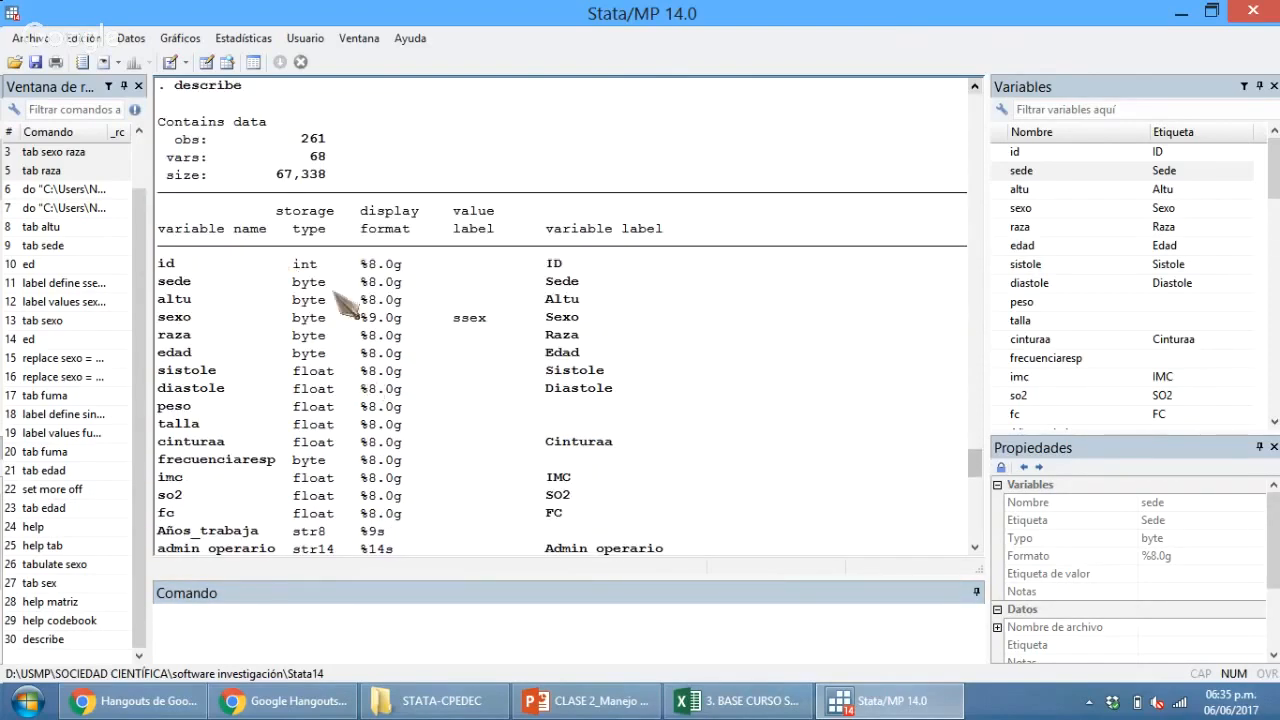
pyautogui.moveTo(309, 263); pyautogui.dragTo(351, 425)
pyautogui.click(453, 328)
pyautogui.moveTo(552, 252); pyautogui.dragTo(586, 352)
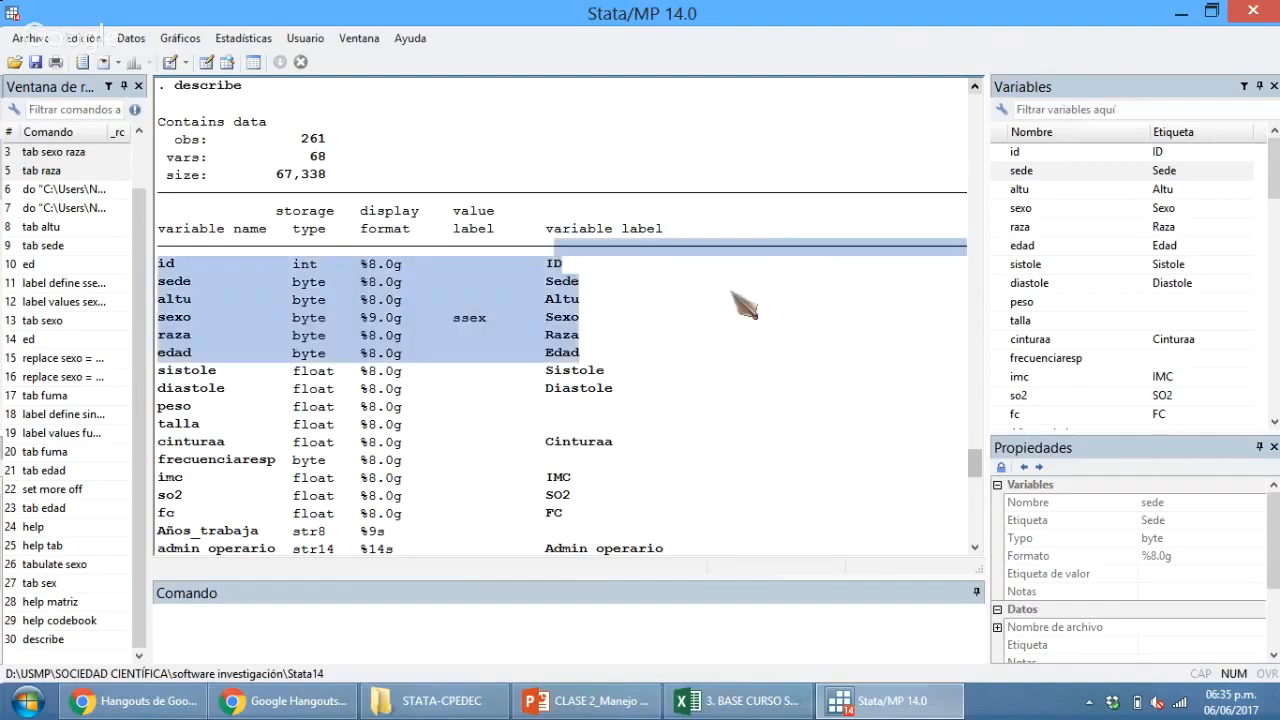
pyautogui.click(743, 300)
pyautogui.moveTo(545, 250); pyautogui.dragTo(584, 344)
pyautogui.click(712, 340)
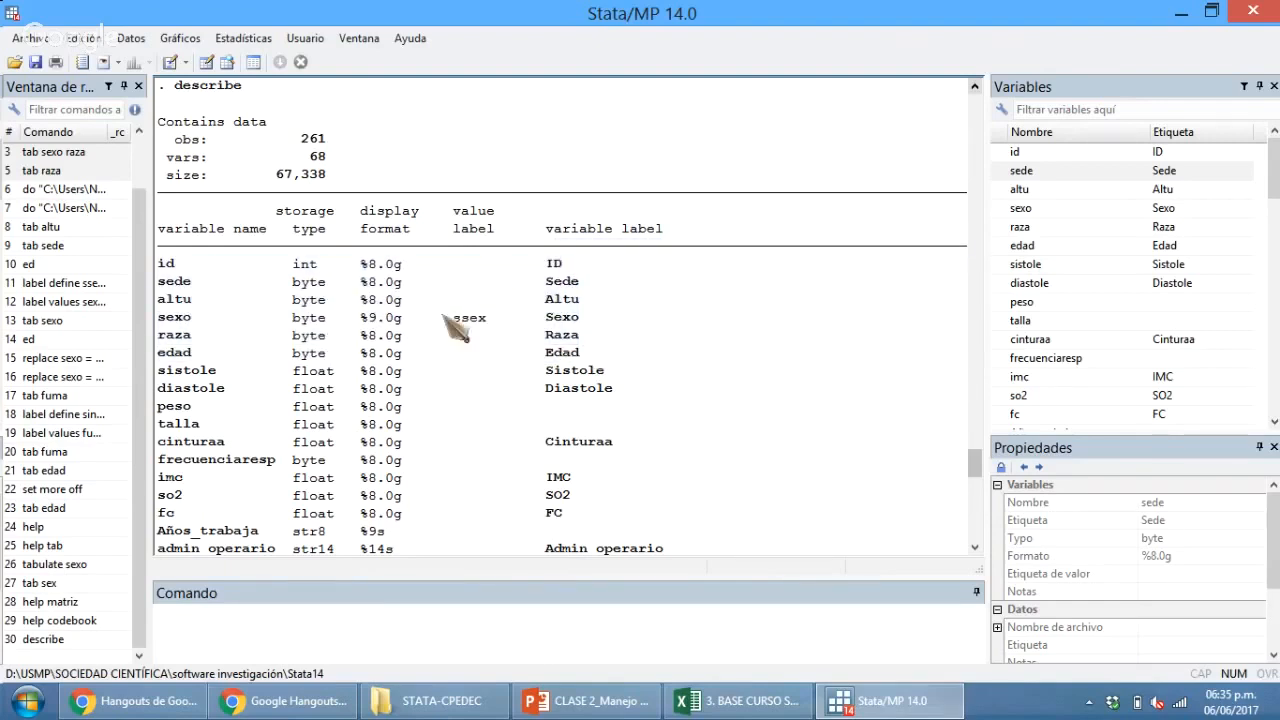
# Inspect the sexo row of the describe output, checking its value label and variable label.
pyautogui.moveTo(160, 318); pyautogui.dragTo(322, 332)
pyautogui.click(490, 337)
pyautogui.moveTo(447, 322); pyautogui.dragTo(490, 335)
pyautogui.click(562, 332)
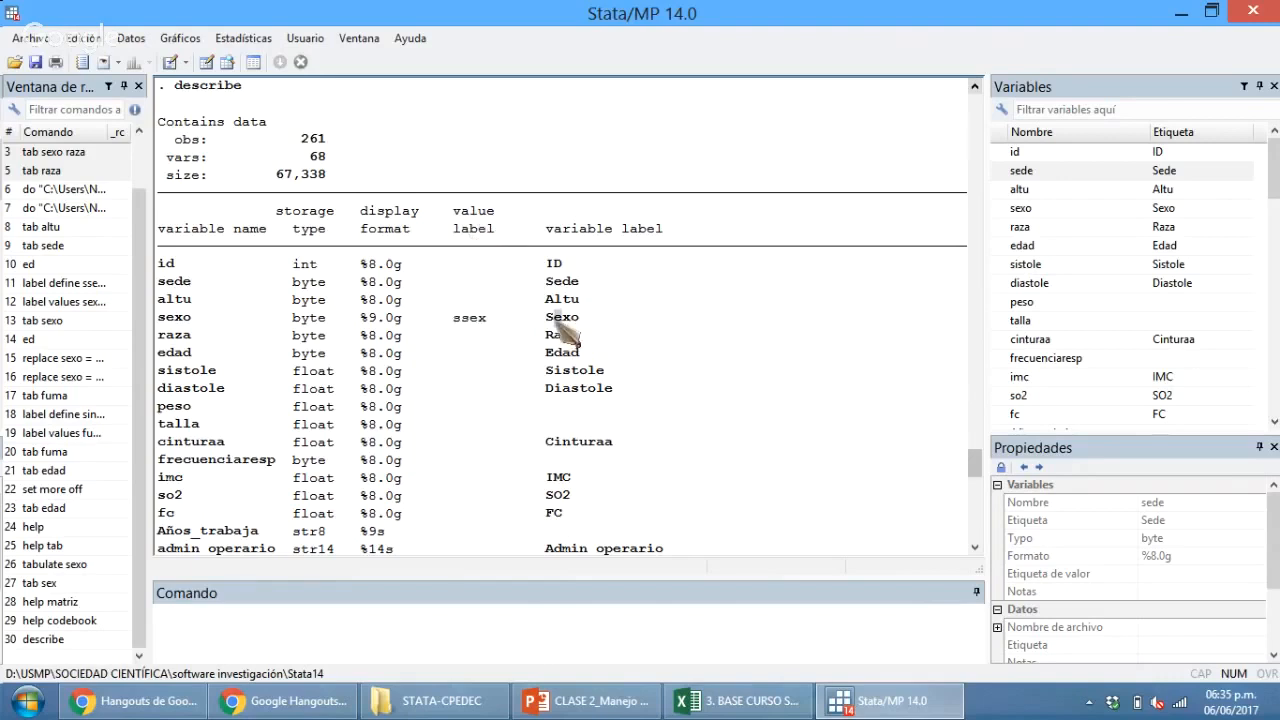
pyautogui.moveTo(543, 324); pyautogui.dragTo(583, 326)
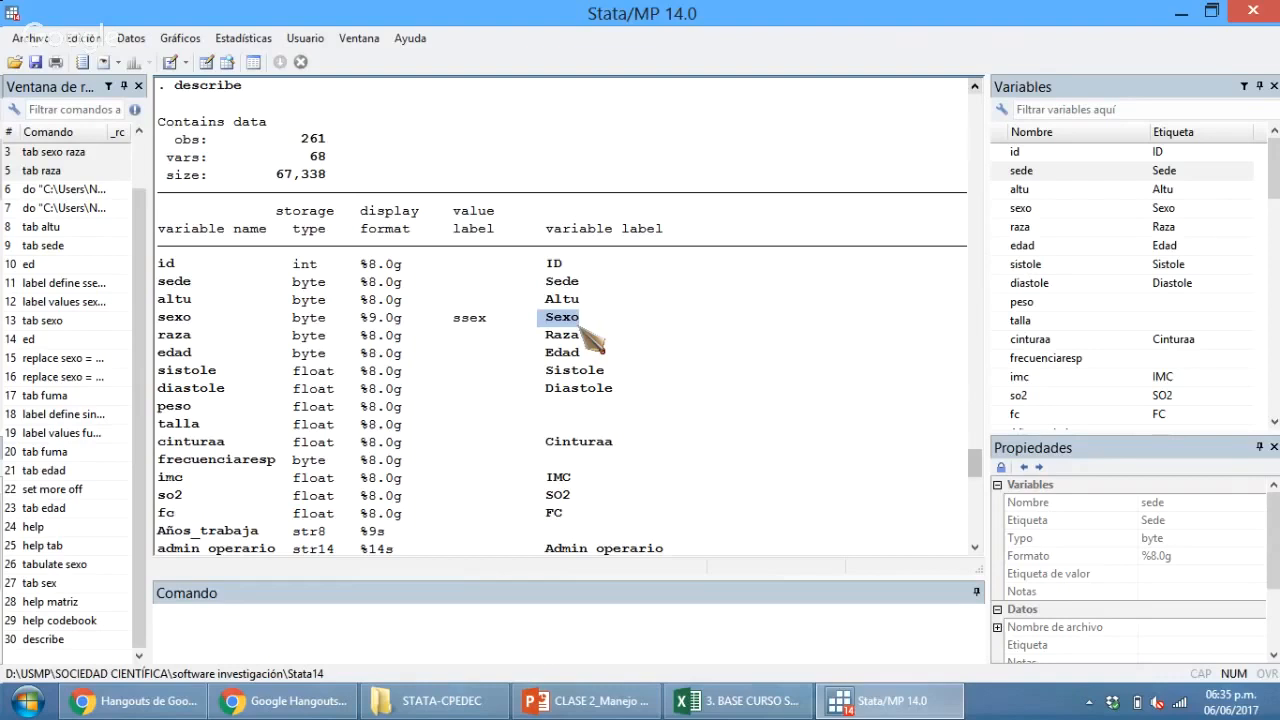
pyautogui.click(645, 291)
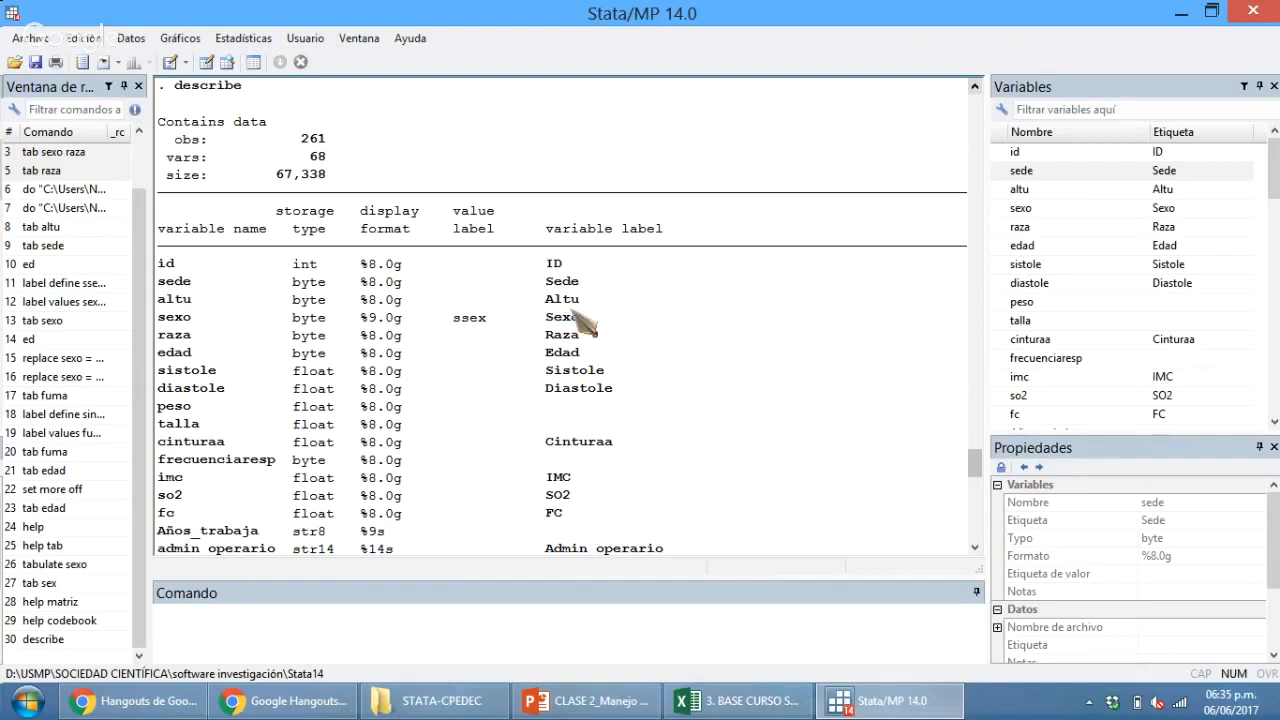
pyautogui.moveTo(540, 319); pyautogui.dragTo(585, 338)
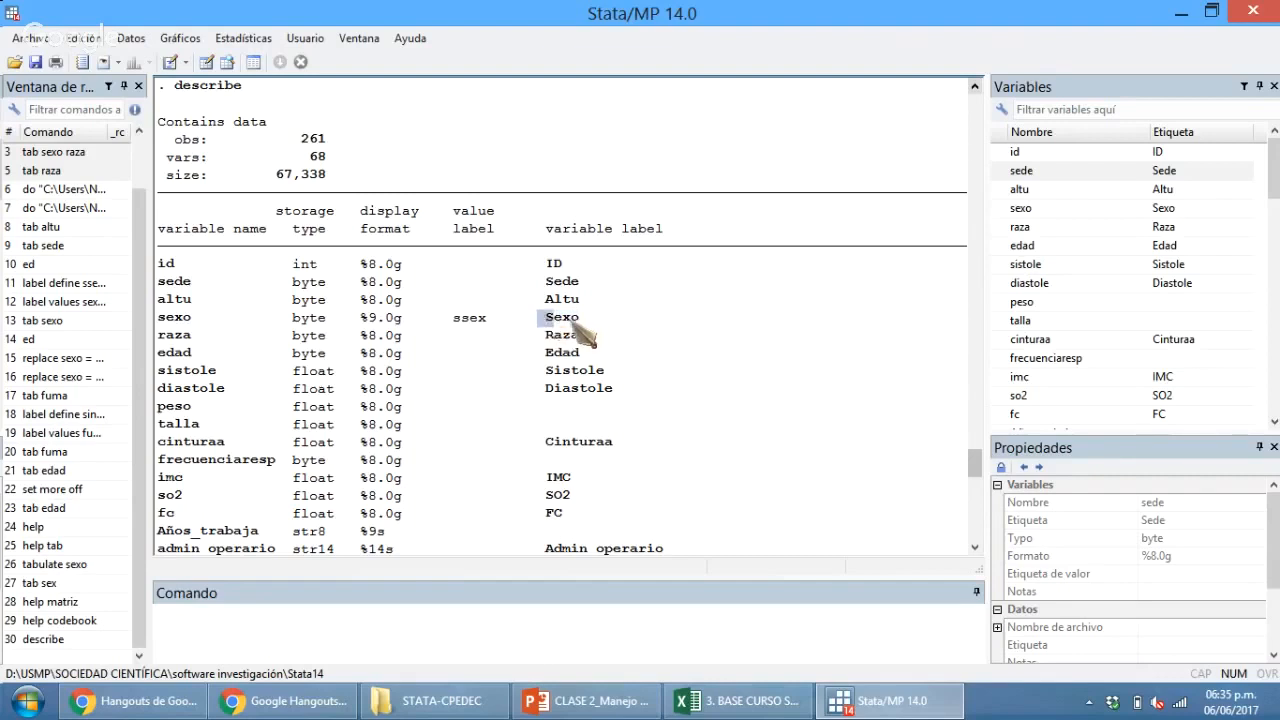
pyautogui.click(600, 408)
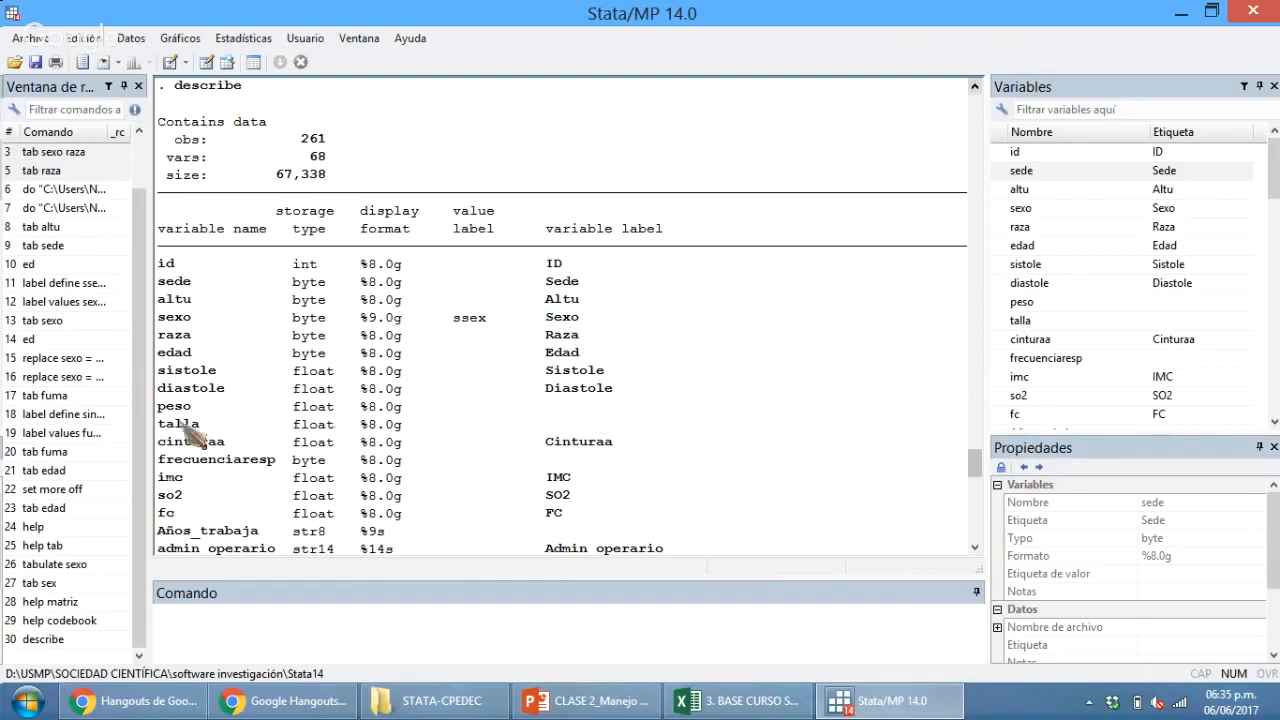
# Check whether peso has a variable label and review the remaining variables in the describe output.
pyautogui.moveTo(158, 406); pyautogui.dragTo(197, 411)
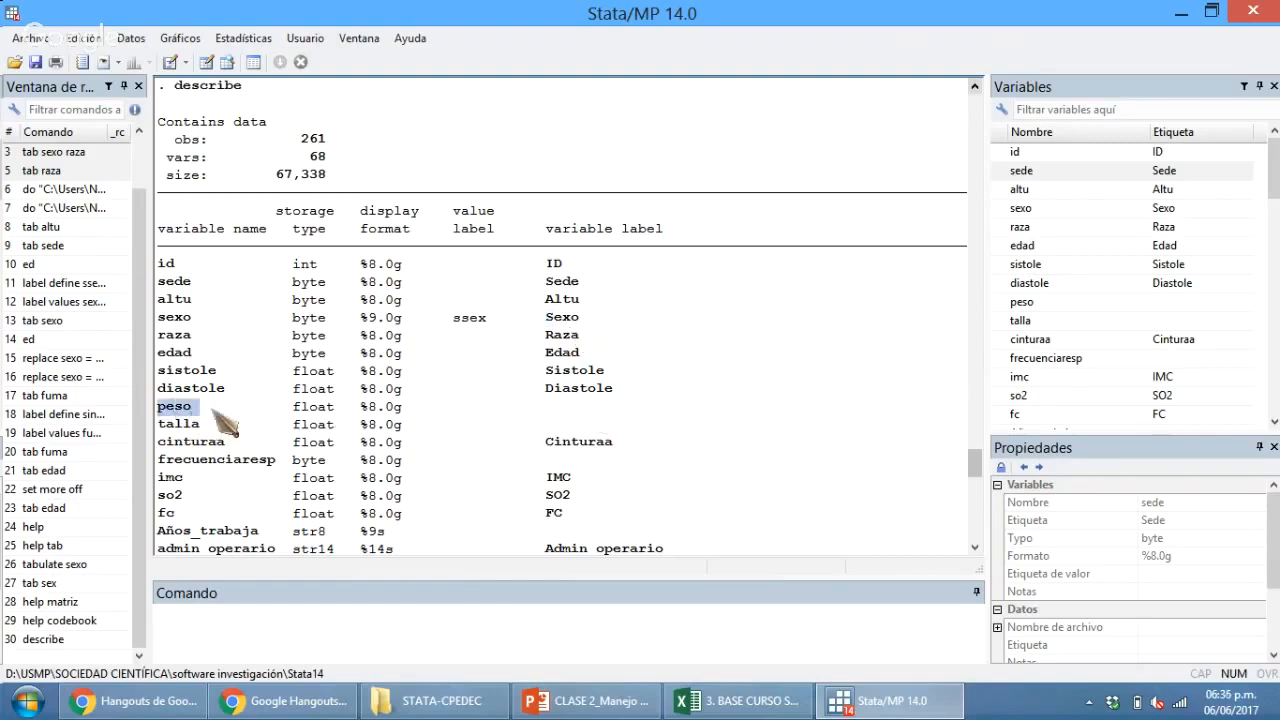
pyautogui.click(563, 424)
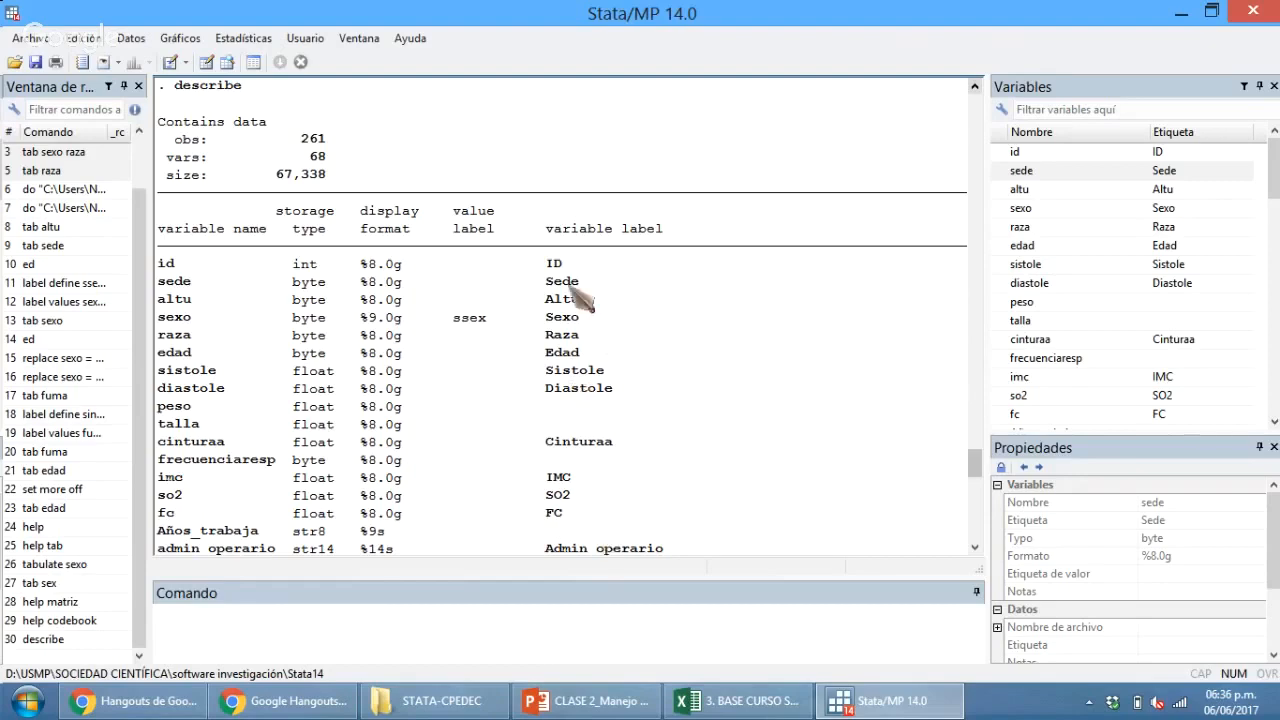
pyautogui.scroll(-2, 604, 370)
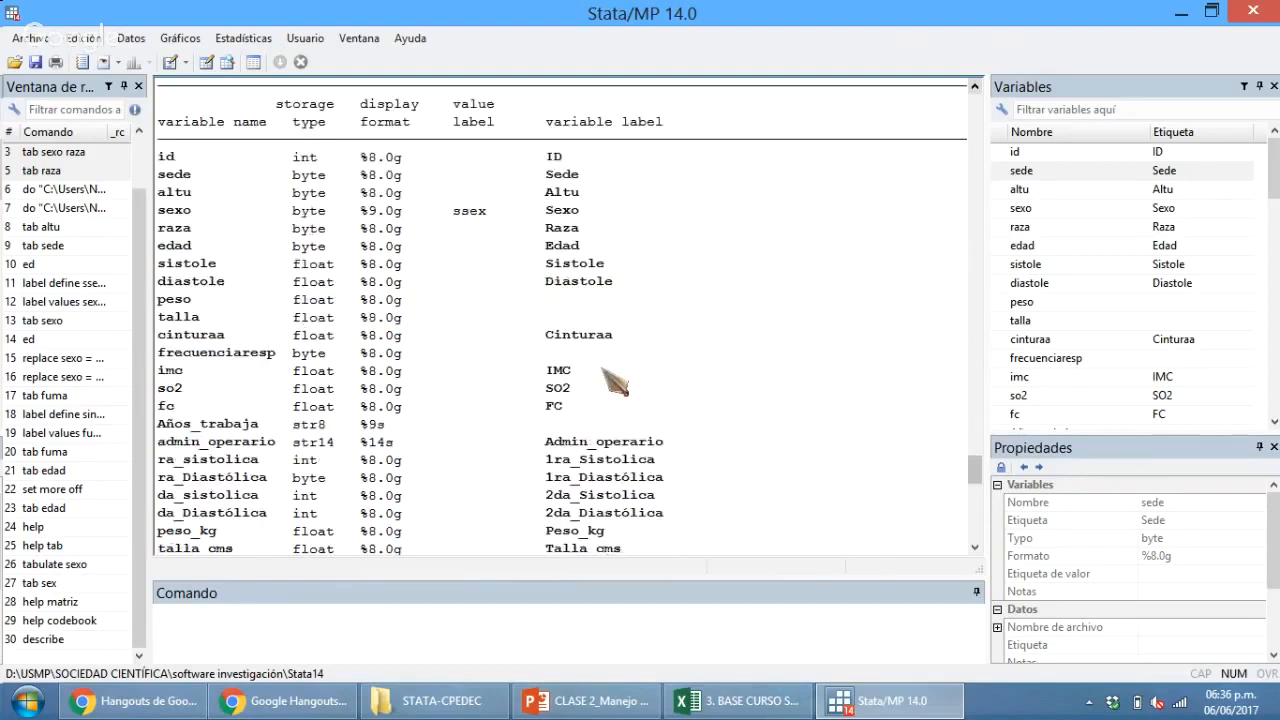
pyautogui.scroll(-6, 612, 382)
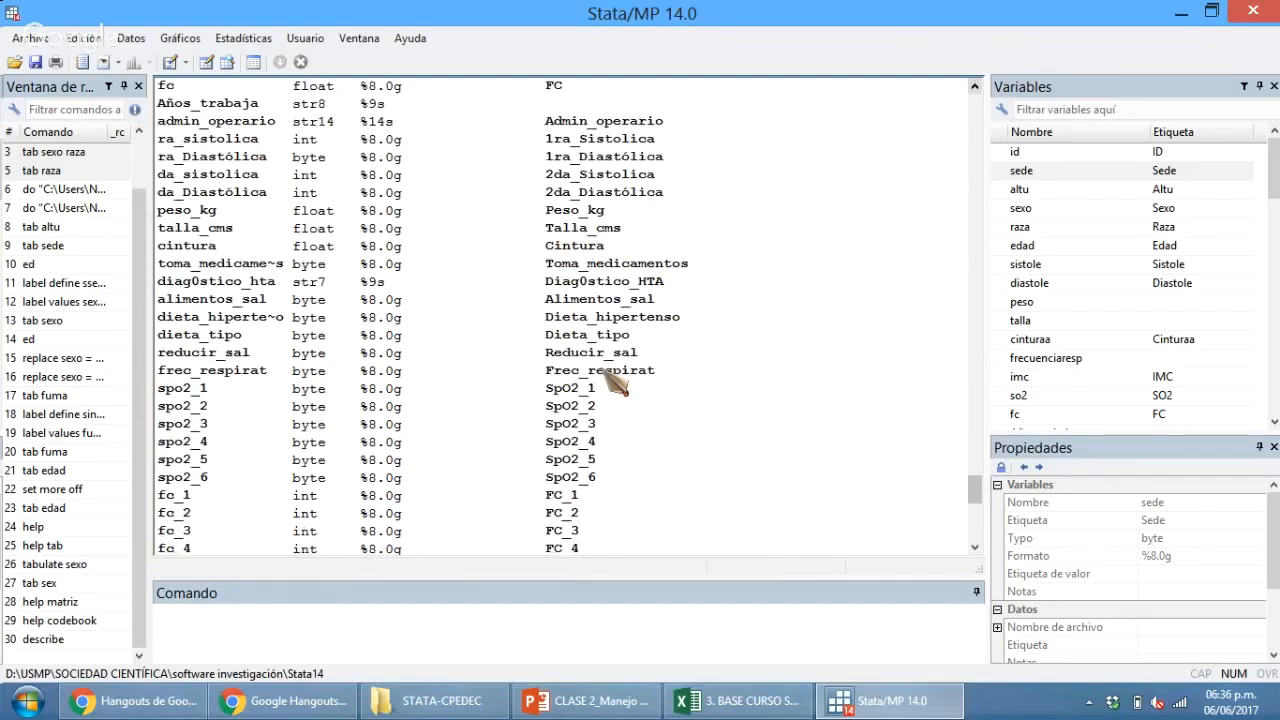
pyautogui.scroll(-8, 612, 385)
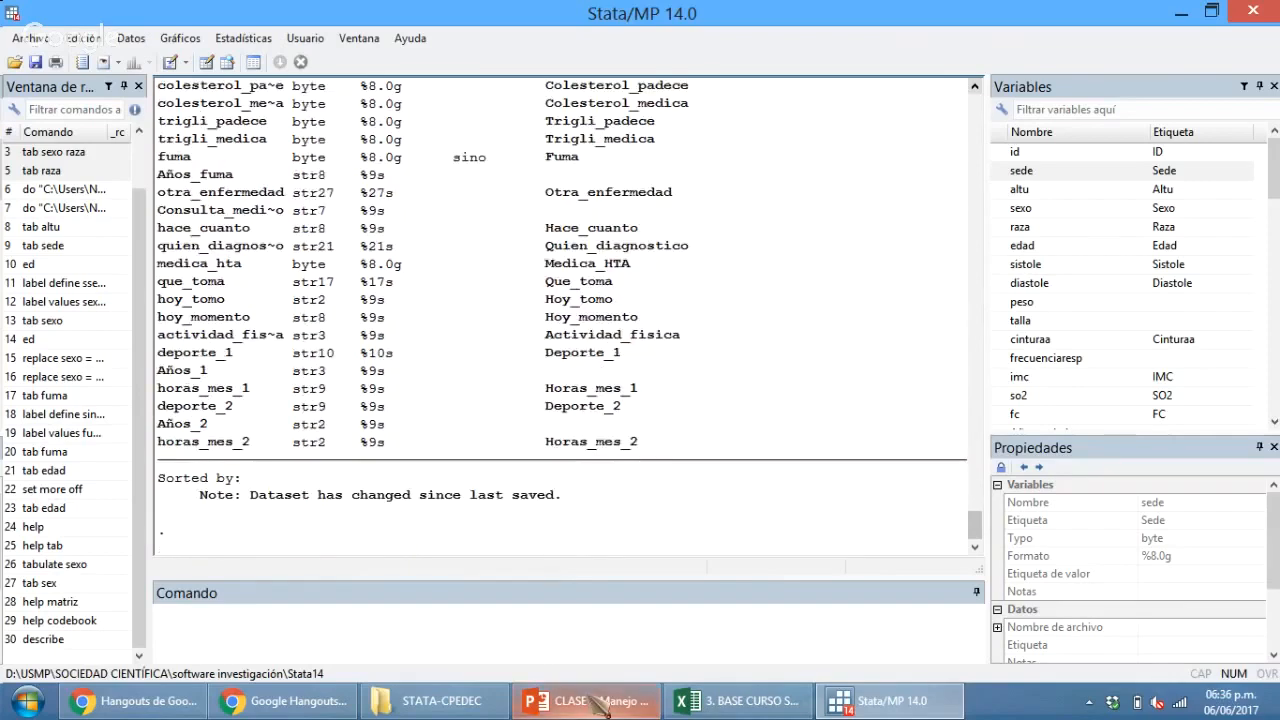
# Run the codebook command for all variables in the dataset.
pyautogui.click(575, 648)
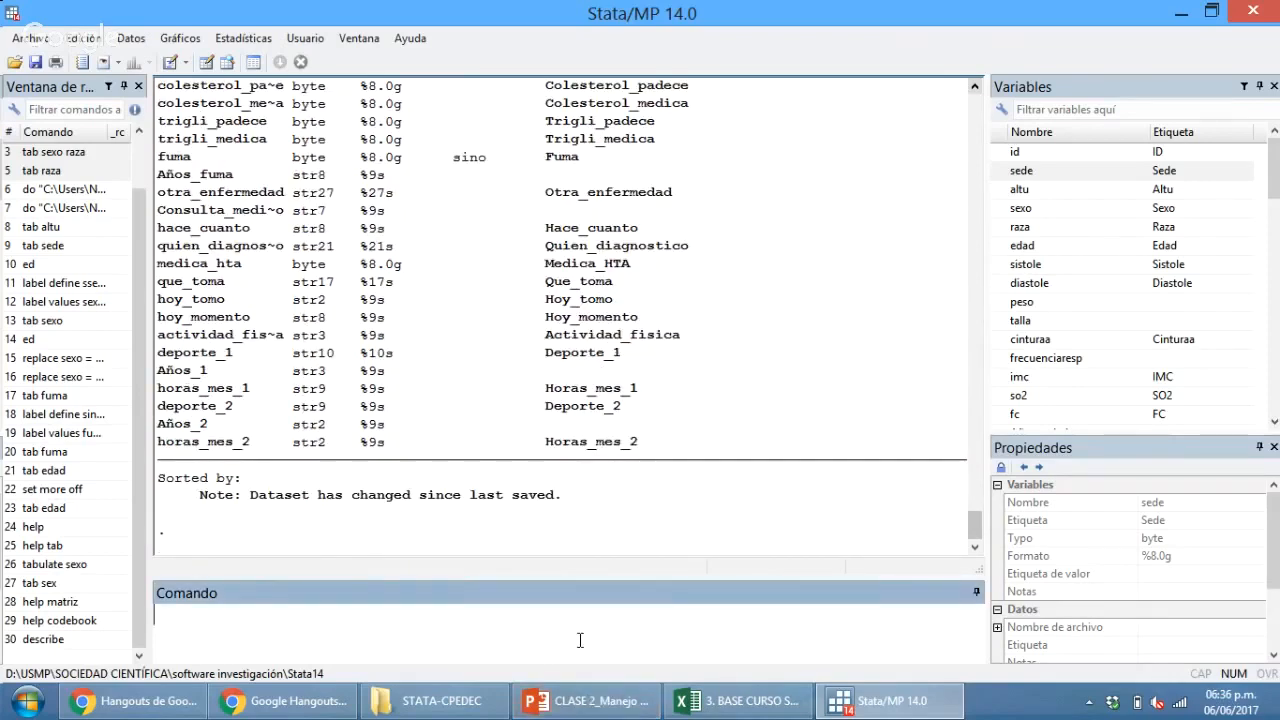
pyautogui.write('codebook')
pyautogui.press('Return')
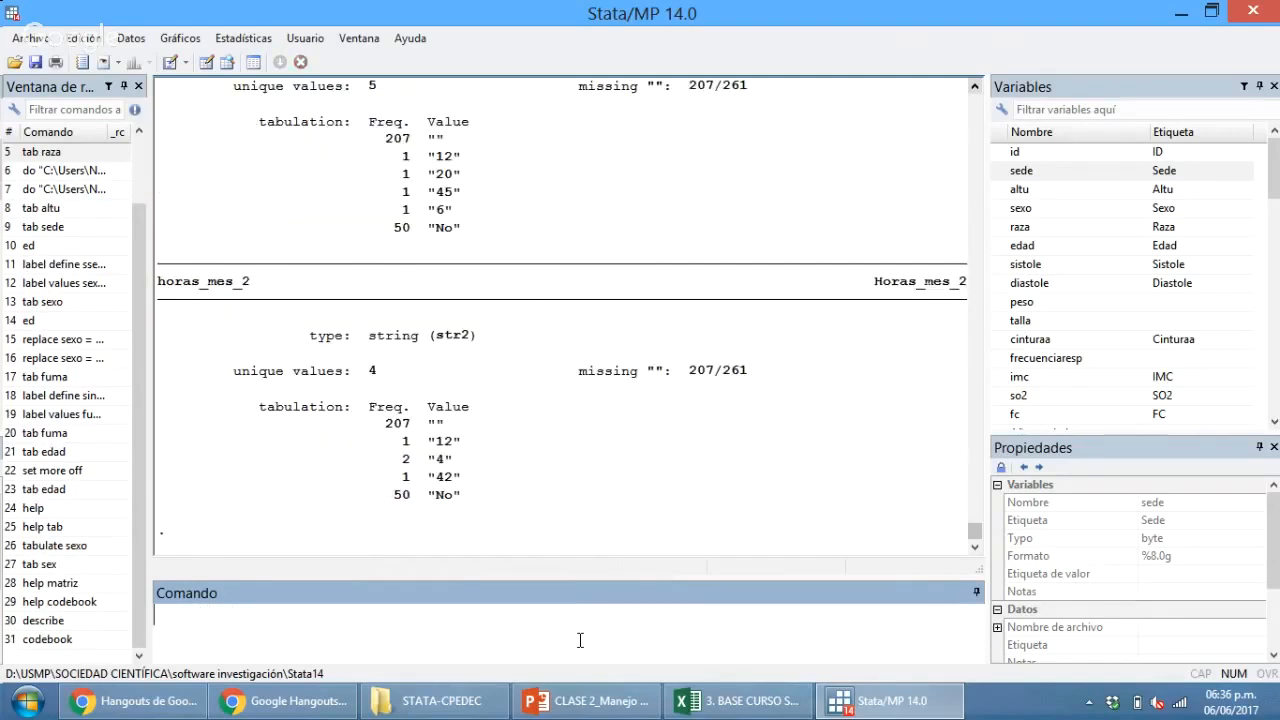
# Examine the fuma entry in the codebook output, including its type, value label, range, tabulation and missing values.
pyautogui.scroll(8, 535, 478)
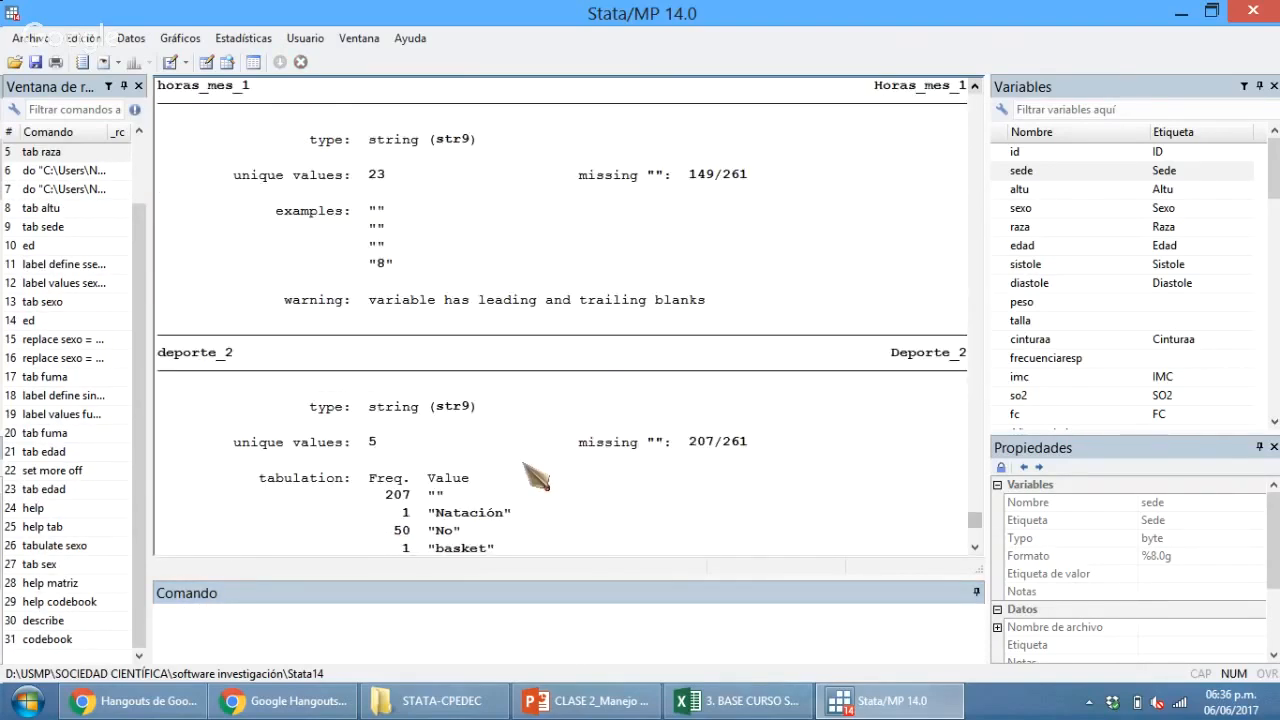
pyautogui.scroll(5, 535, 478)
pyautogui.scroll(5, 535, 478)
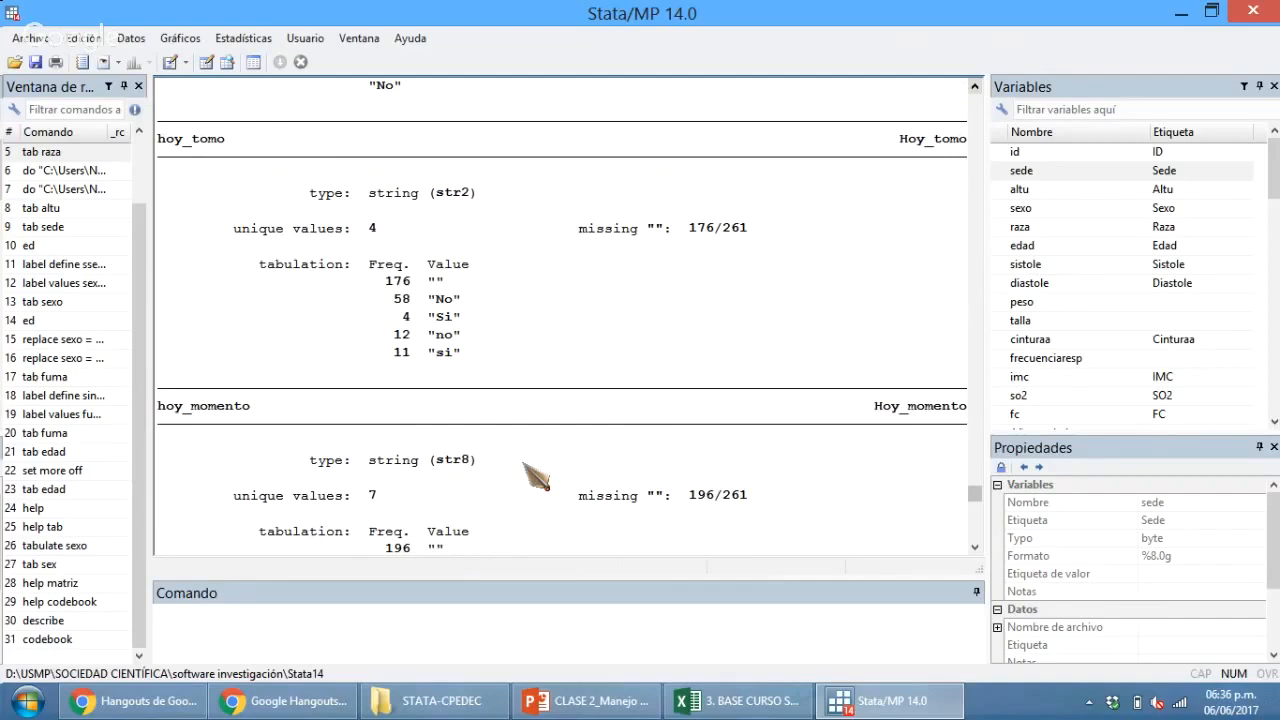
pyautogui.scroll(3, 535, 478)
pyautogui.scroll(8, 413, 410)
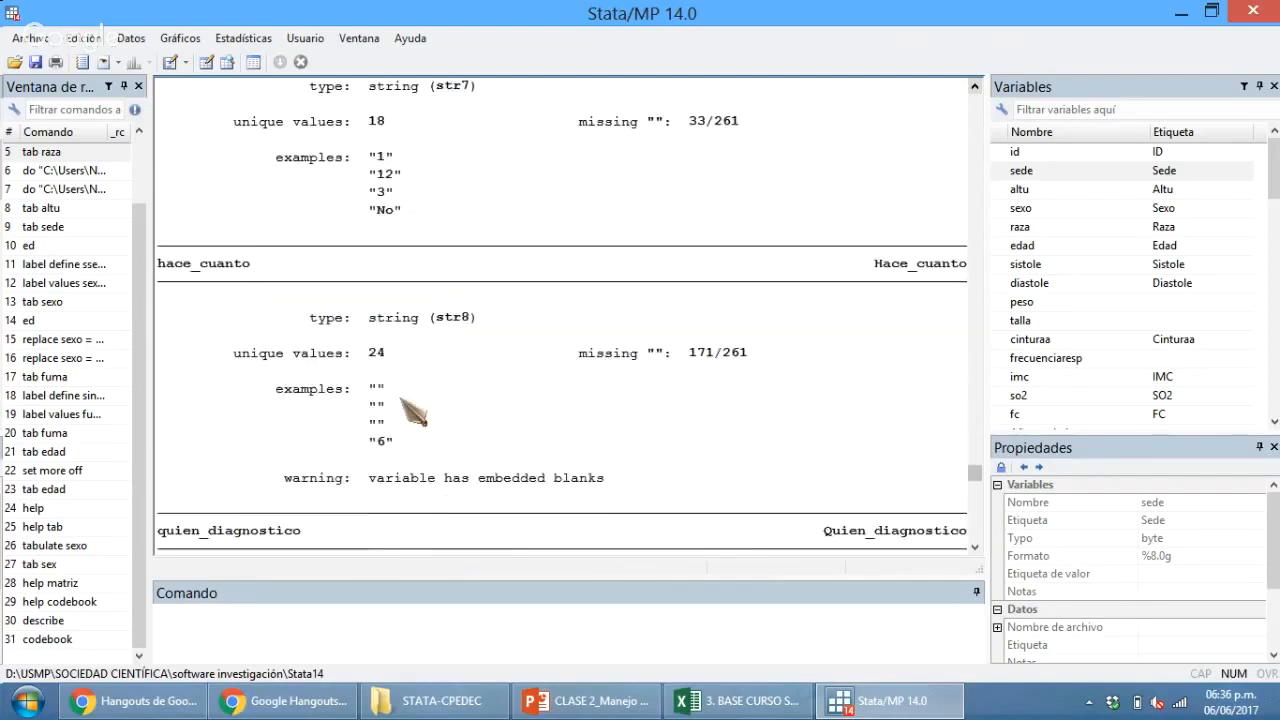
pyautogui.scroll(8, 413, 410)
pyautogui.scroll(5, 402, 400)
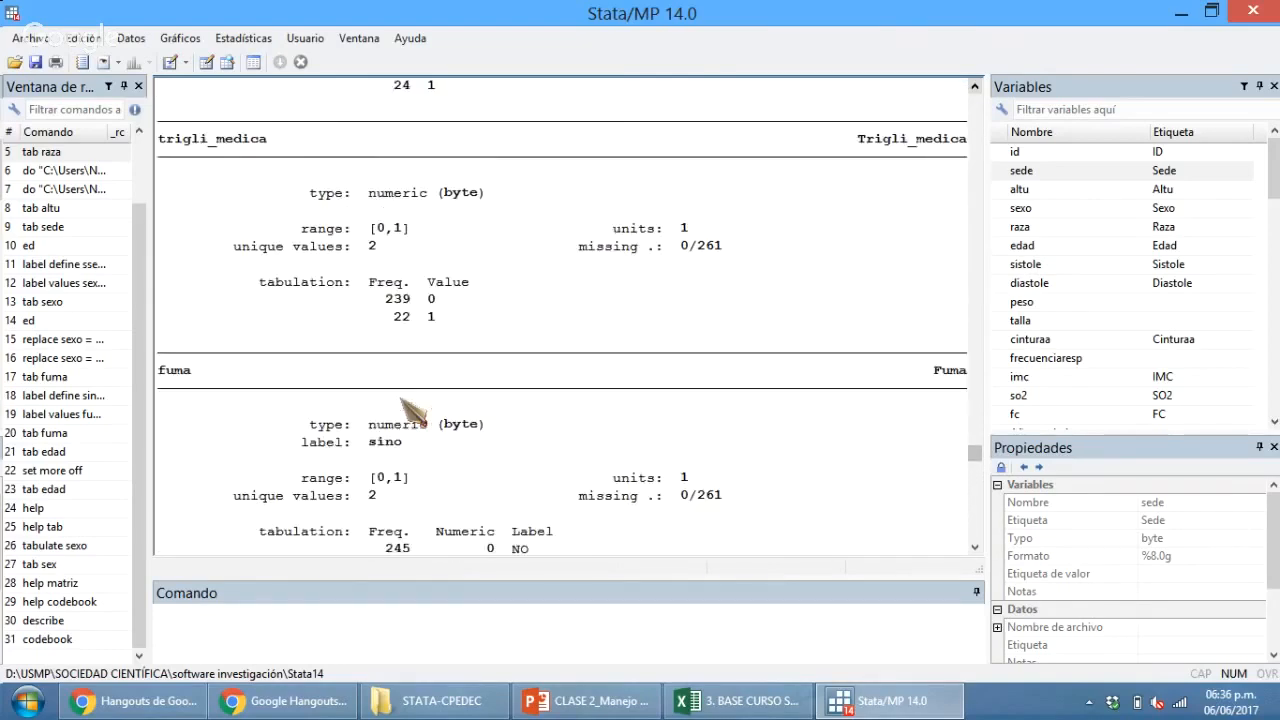
pyautogui.scroll(-2, 402, 400)
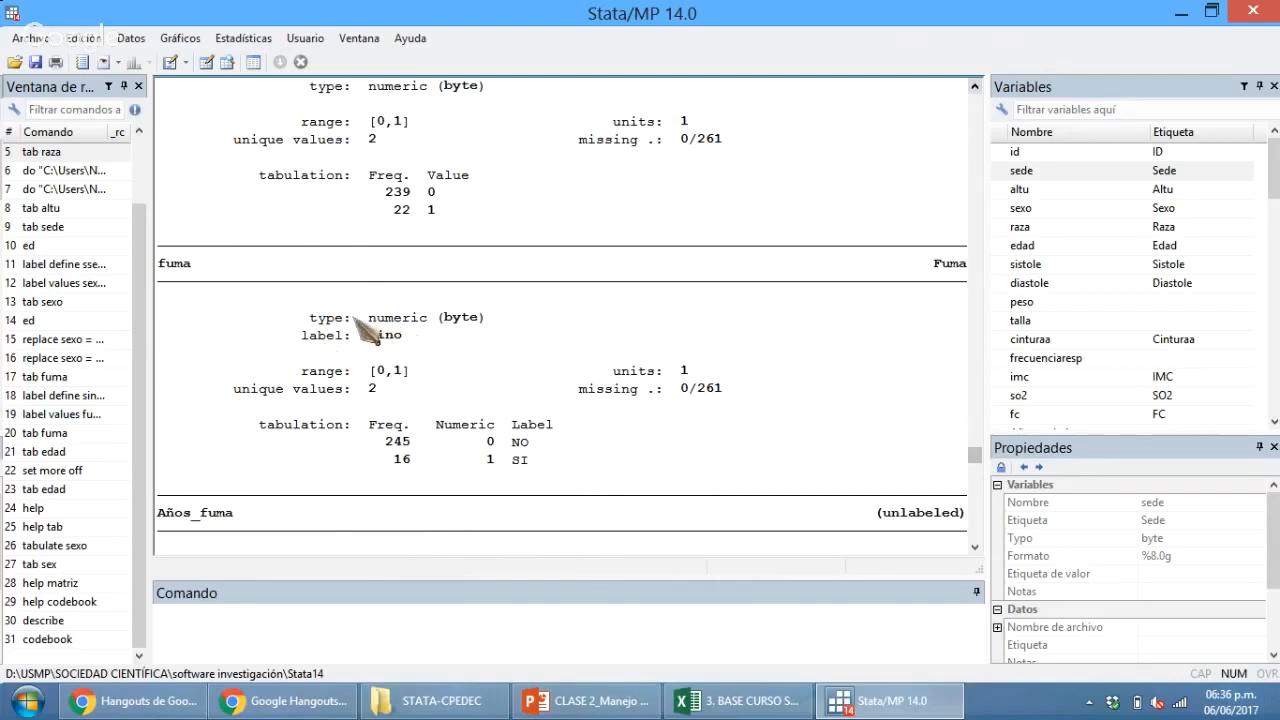
pyautogui.moveTo(353, 318); pyautogui.dragTo(486, 332)
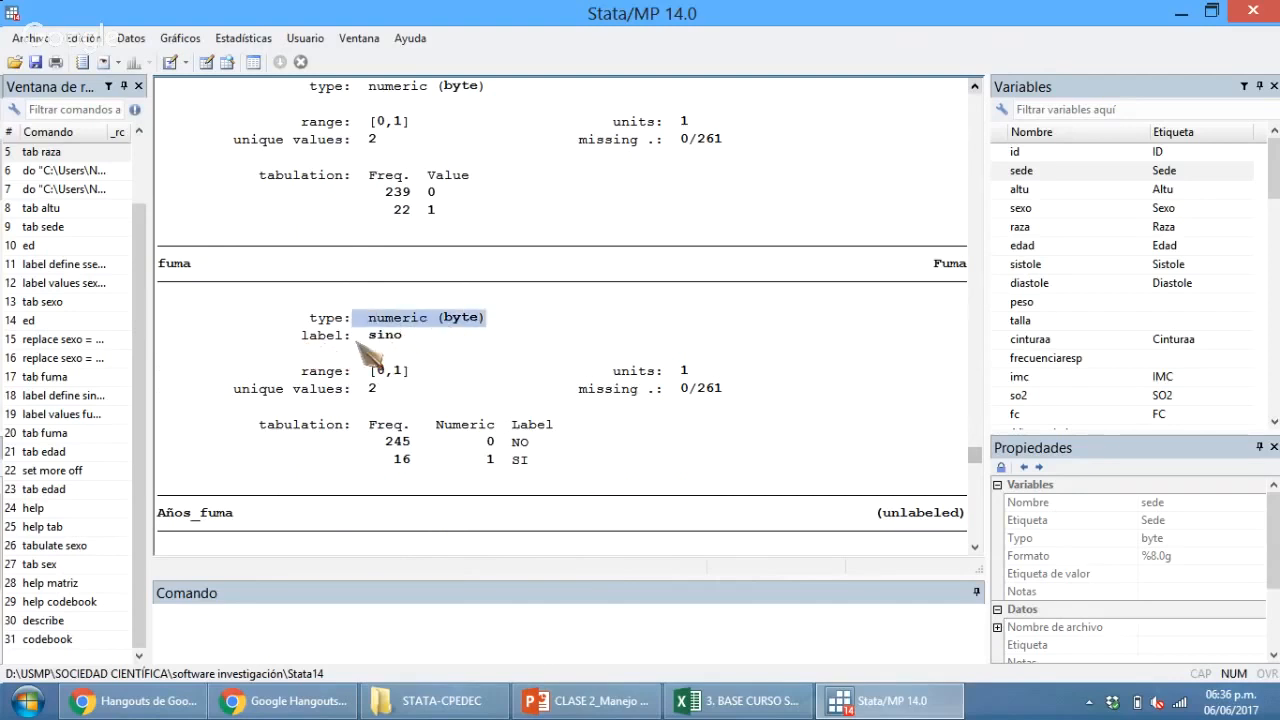
pyautogui.moveTo(353, 337); pyautogui.dragTo(418, 373)
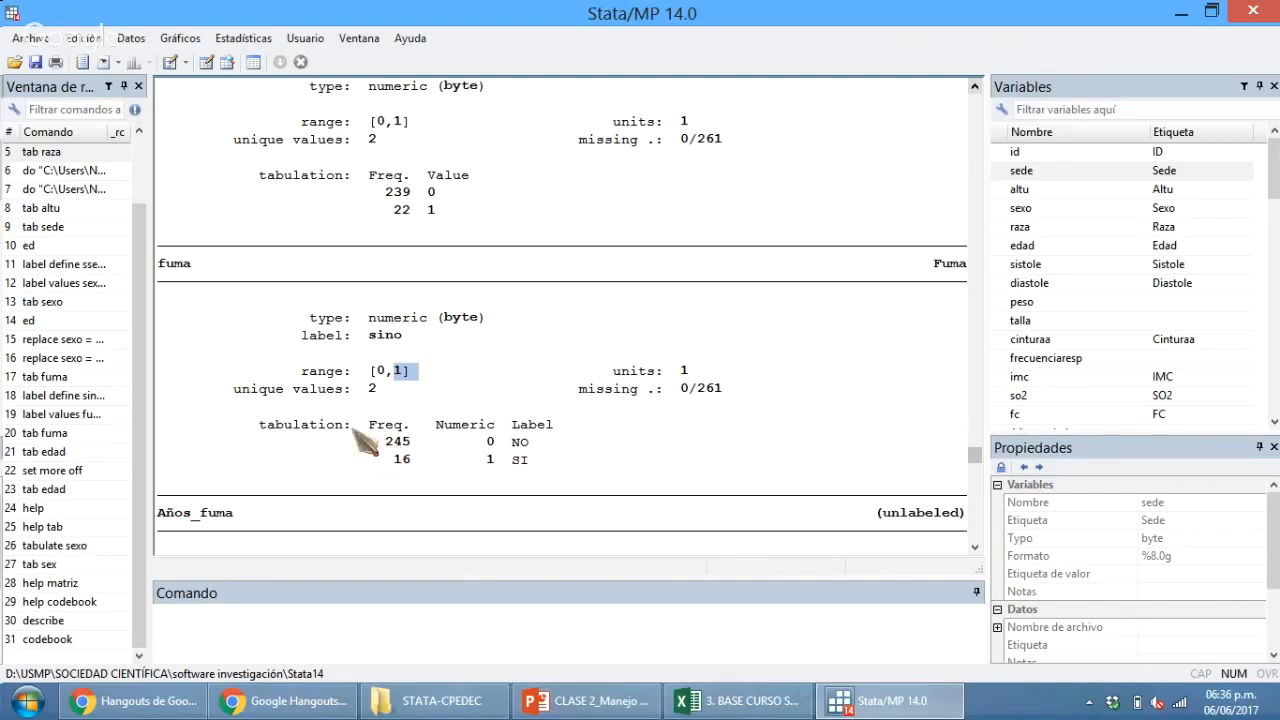
pyautogui.moveTo(378, 445)
pyautogui.mouseDown()
pyautogui.moveTo(405, 446)
pyautogui.moveTo(410, 466)
pyautogui.moveTo(400, 452)
pyautogui.moveTo(498, 470)
pyautogui.moveTo(528, 461)
pyautogui.moveTo(403, 457)
pyautogui.moveTo(390, 440)
pyautogui.mouseUp()
pyautogui.click(393, 464)
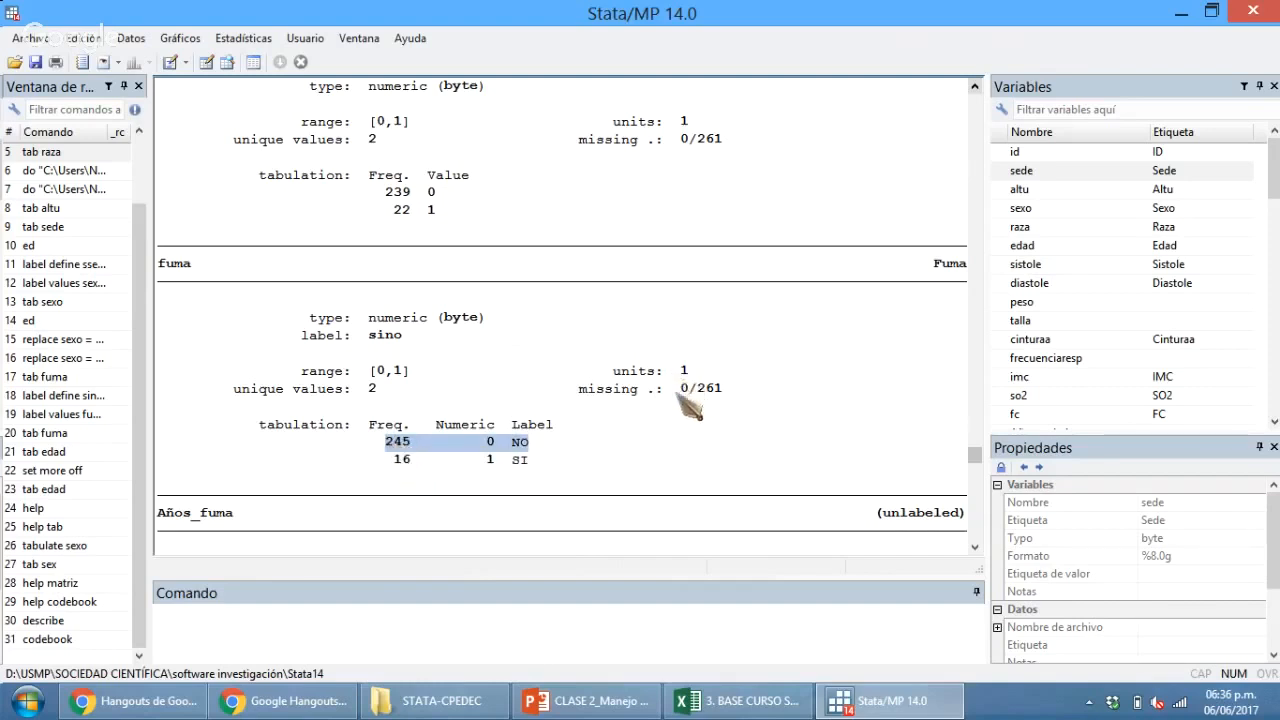
pyautogui.moveTo(678, 390)
pyautogui.mouseDown()
pyautogui.moveTo(724, 395)
pyautogui.moveTo(700, 405)
pyautogui.moveTo(693, 390)
pyautogui.mouseUp()
# Review the codebook entries following fuma, checking the missing values of otra_enfermedad and Consulta_medico_año, through to actividad_fisica.
pyautogui.scroll(-15, 743, 471)
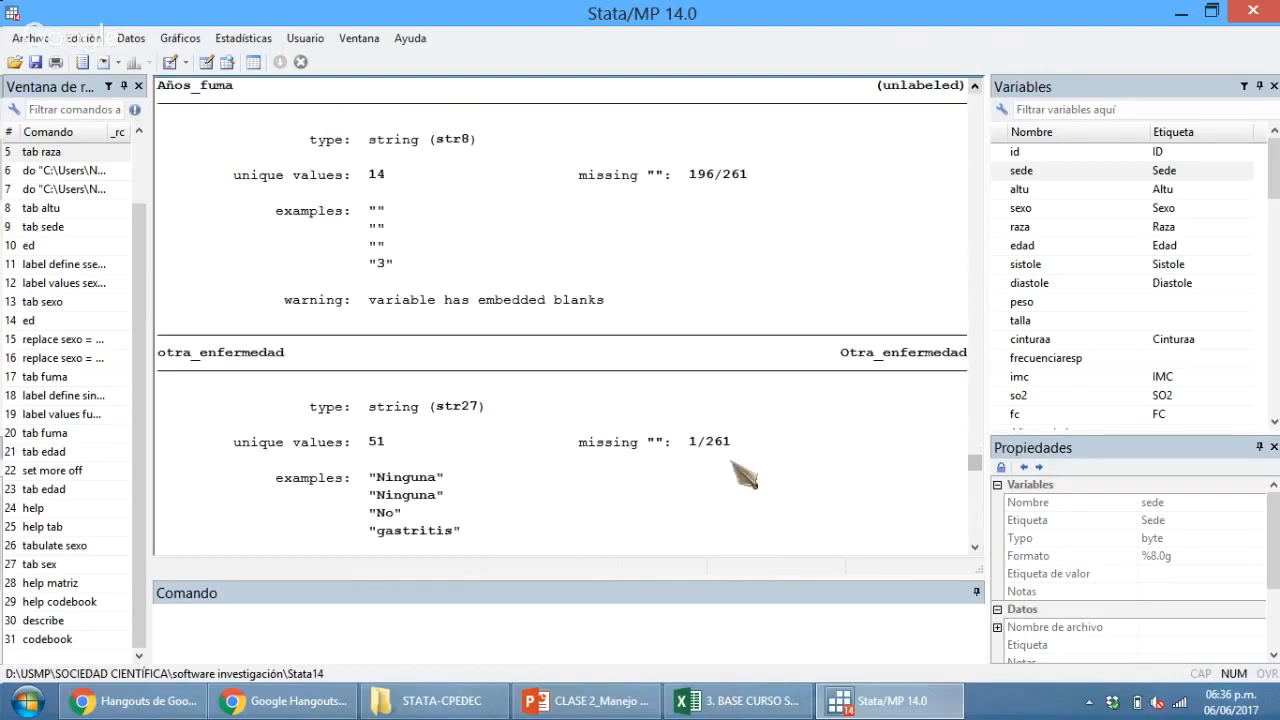
pyautogui.scroll(4, 743, 471)
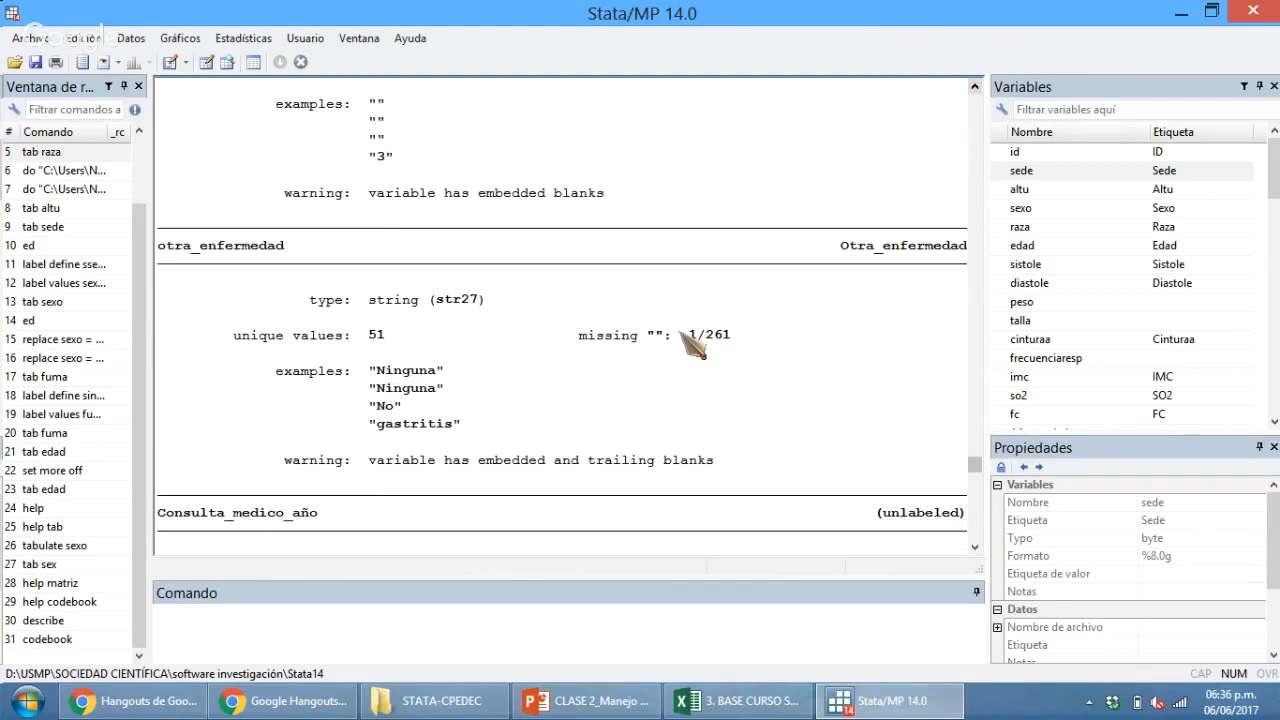
pyautogui.moveTo(698, 337); pyautogui.dragTo(733, 342)
pyautogui.scroll(-5, 715, 450)
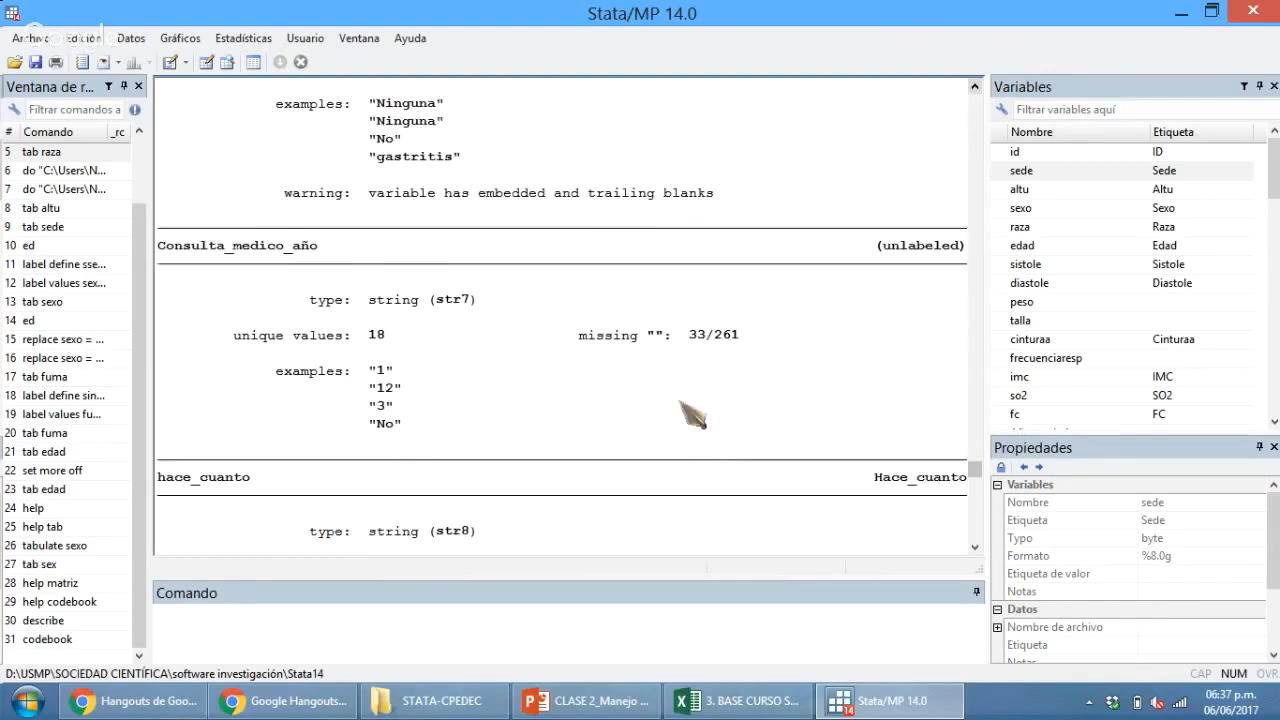
pyautogui.moveTo(714, 336); pyautogui.dragTo(748, 345)
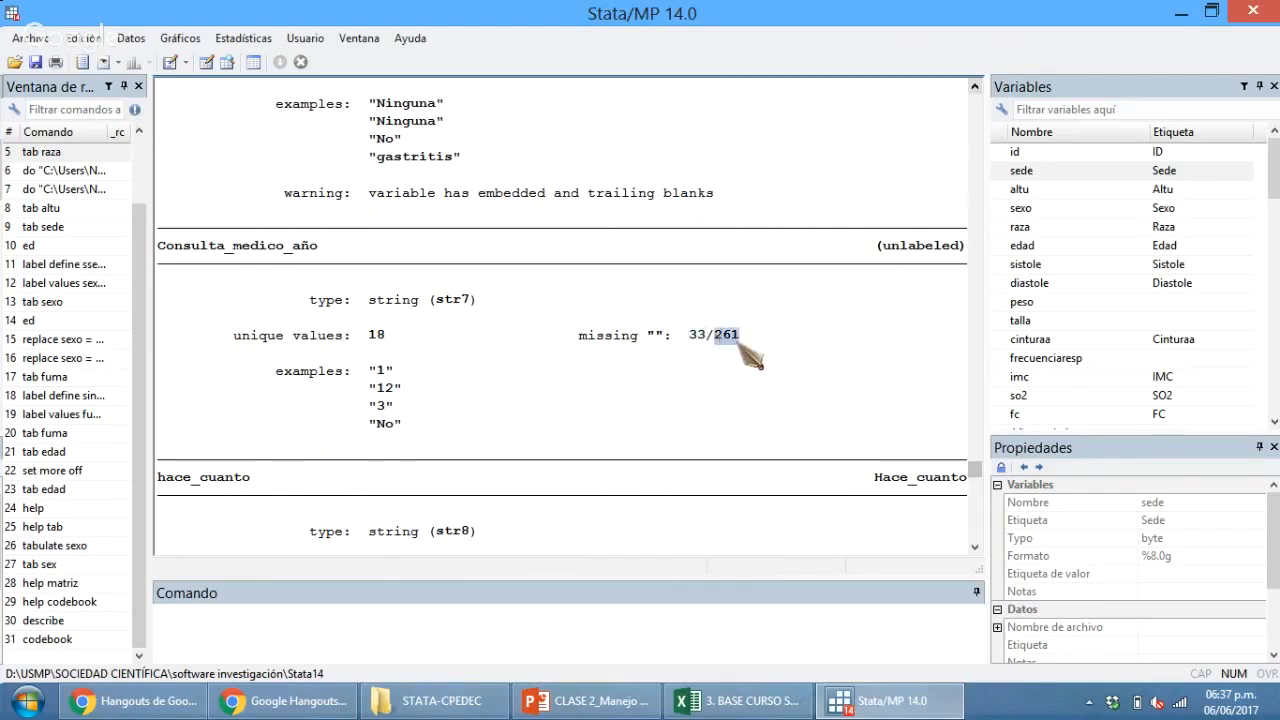
pyautogui.click(588, 391)
pyautogui.scroll(-4, 663, 420)
pyautogui.scroll(-6, 650, 440)
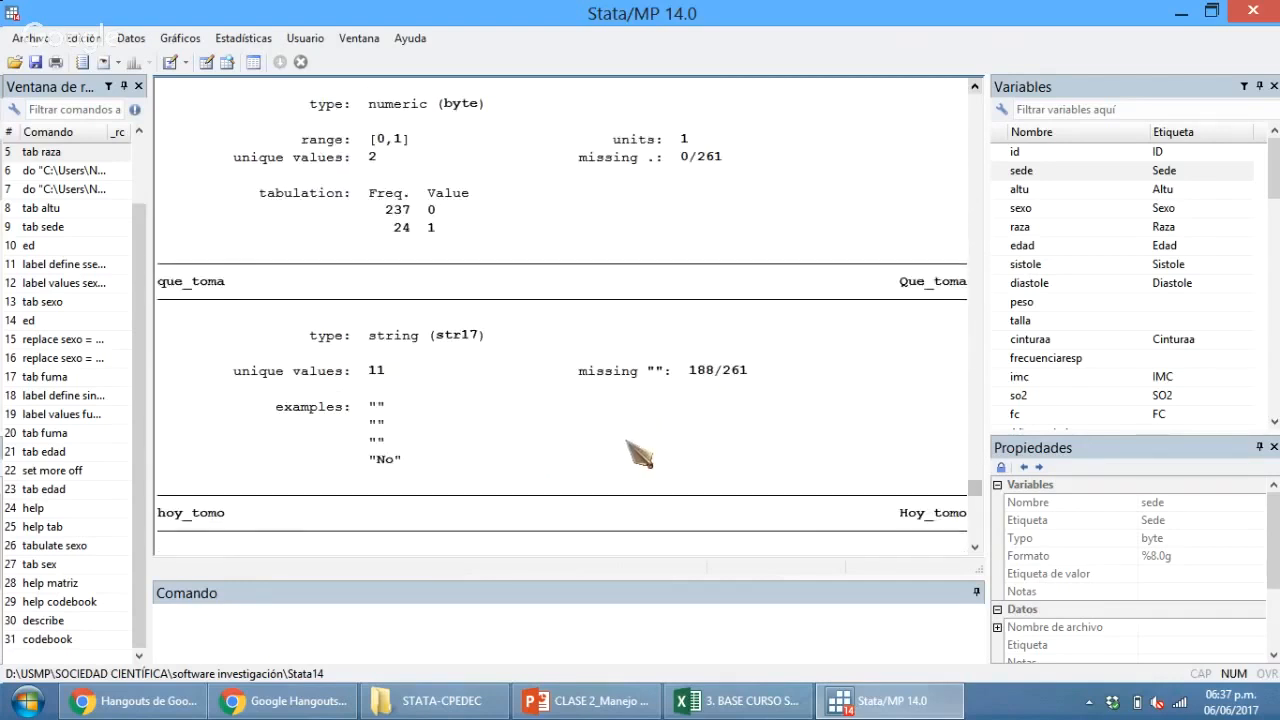
pyautogui.scroll(-8, 640, 455)
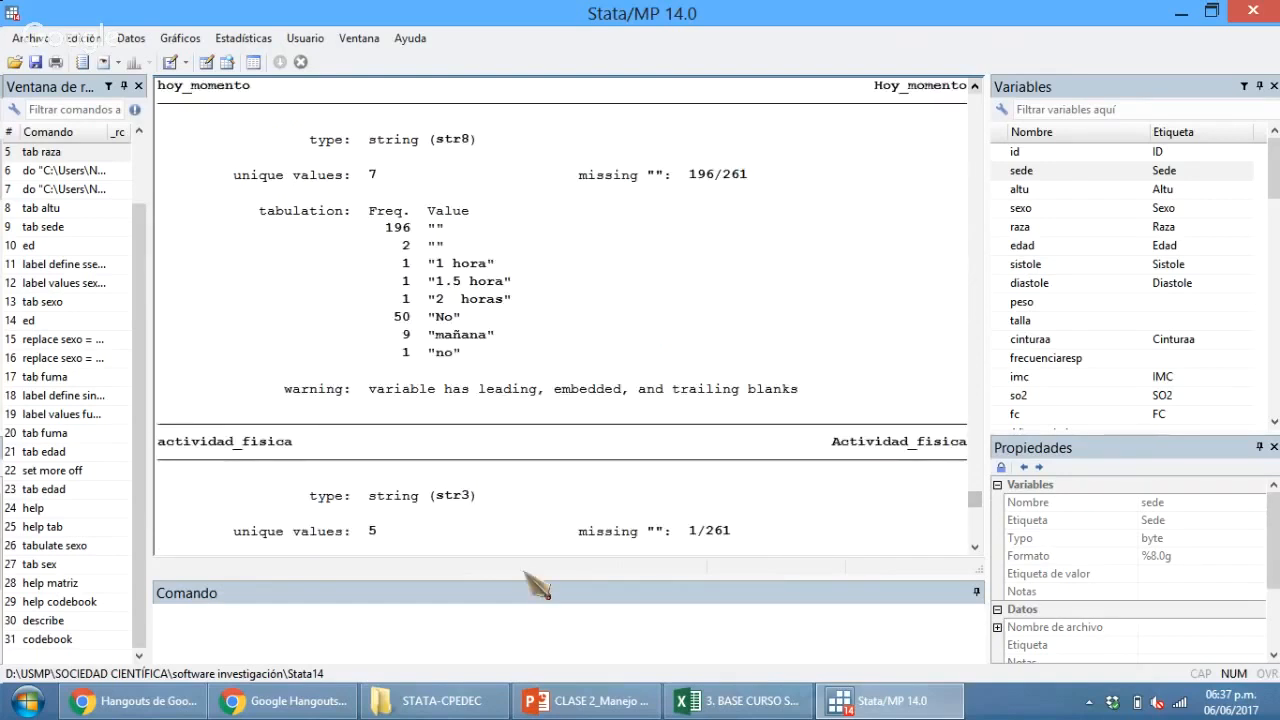
pyautogui.scroll(-4, 528, 580)
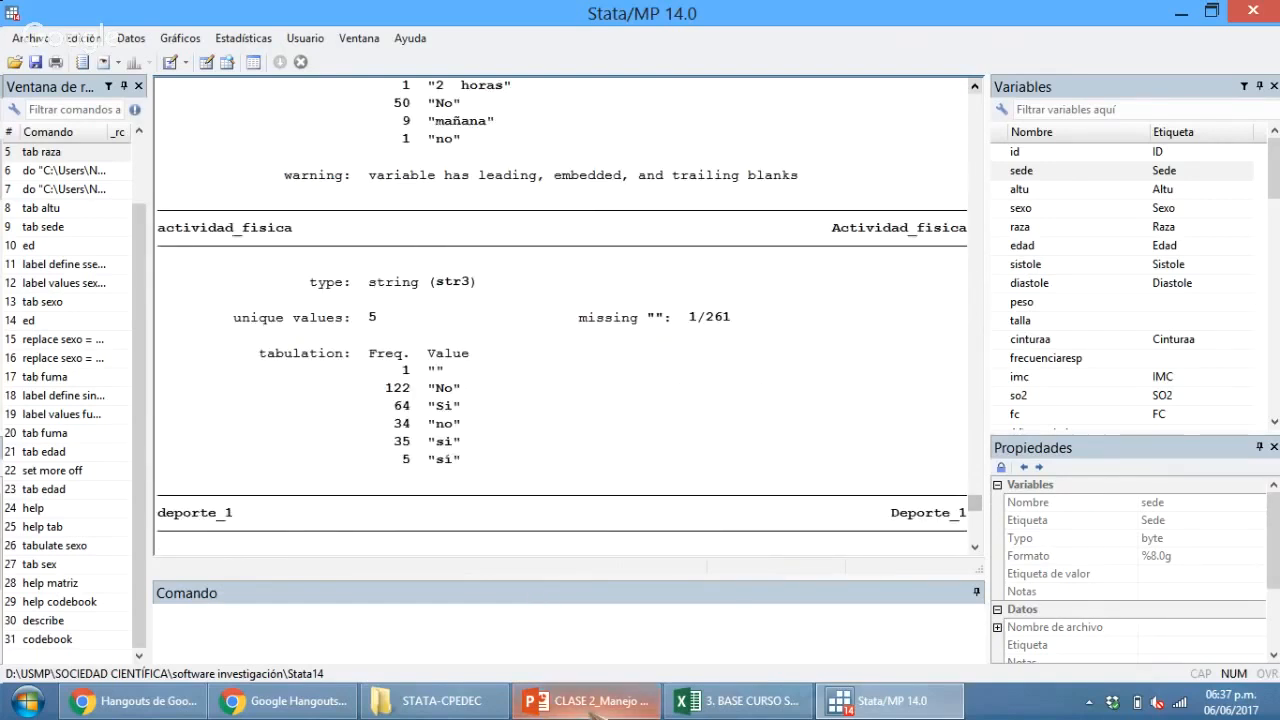
# Consult the command list slide in PowerPoint, return to Stata and run list to display all observations.
pyautogui.click(597, 702)
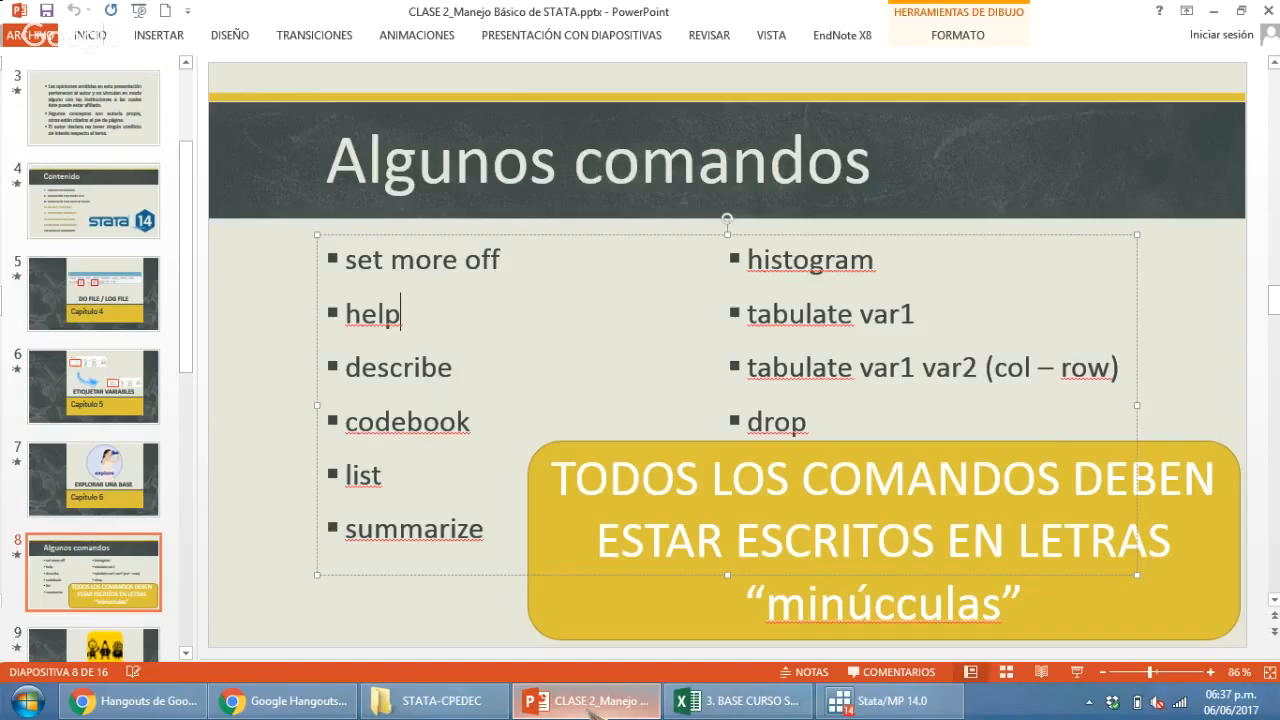
pyautogui.click(592, 700)
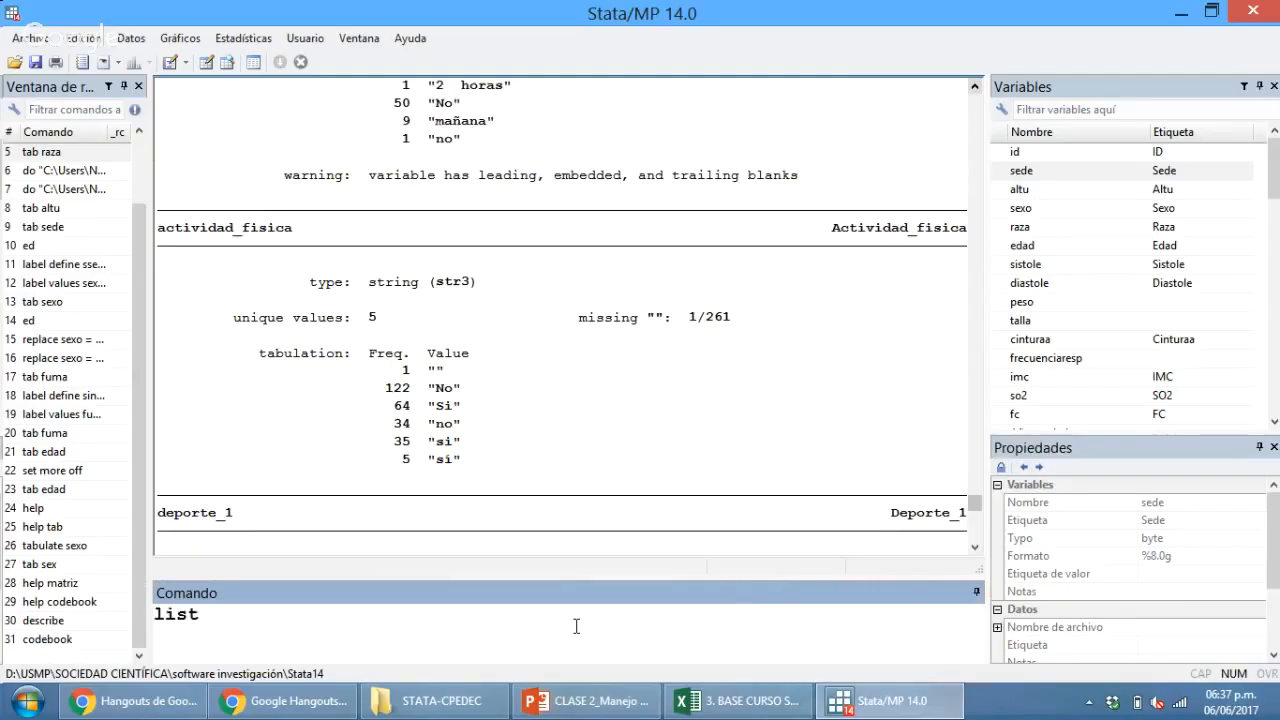
pyautogui.press('Return')
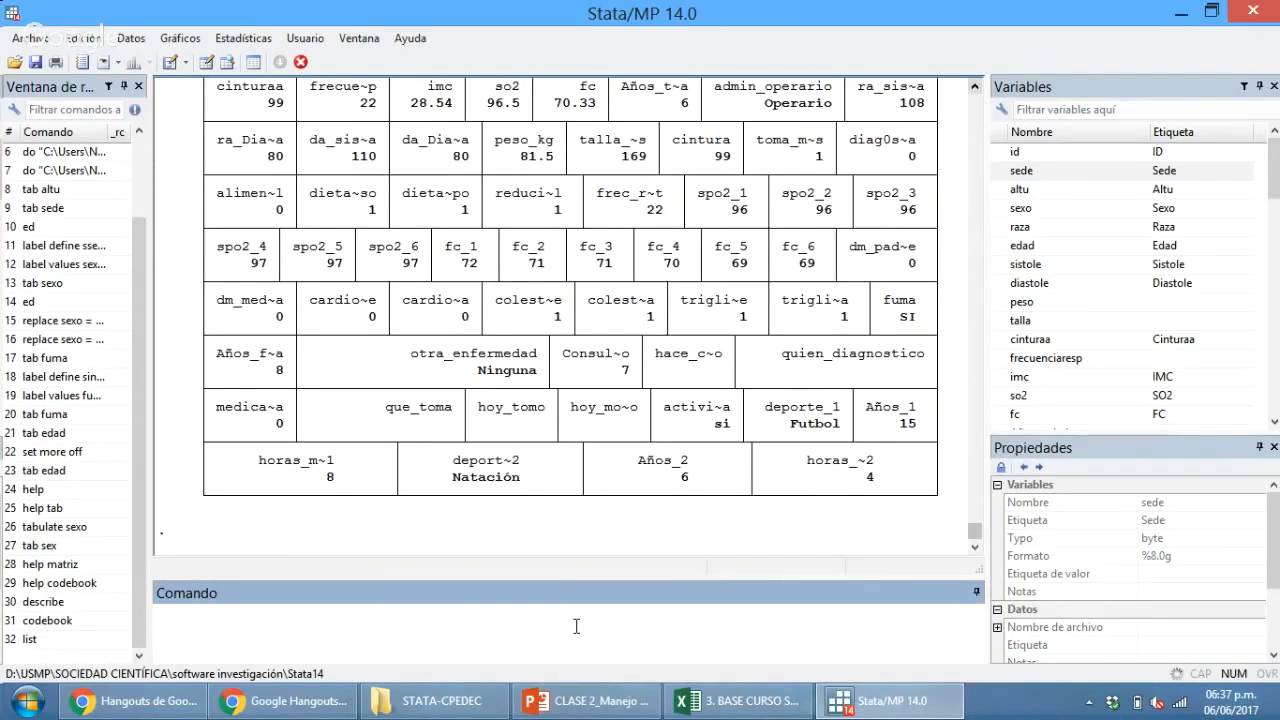
pyautogui.scroll(10, 572, 343)
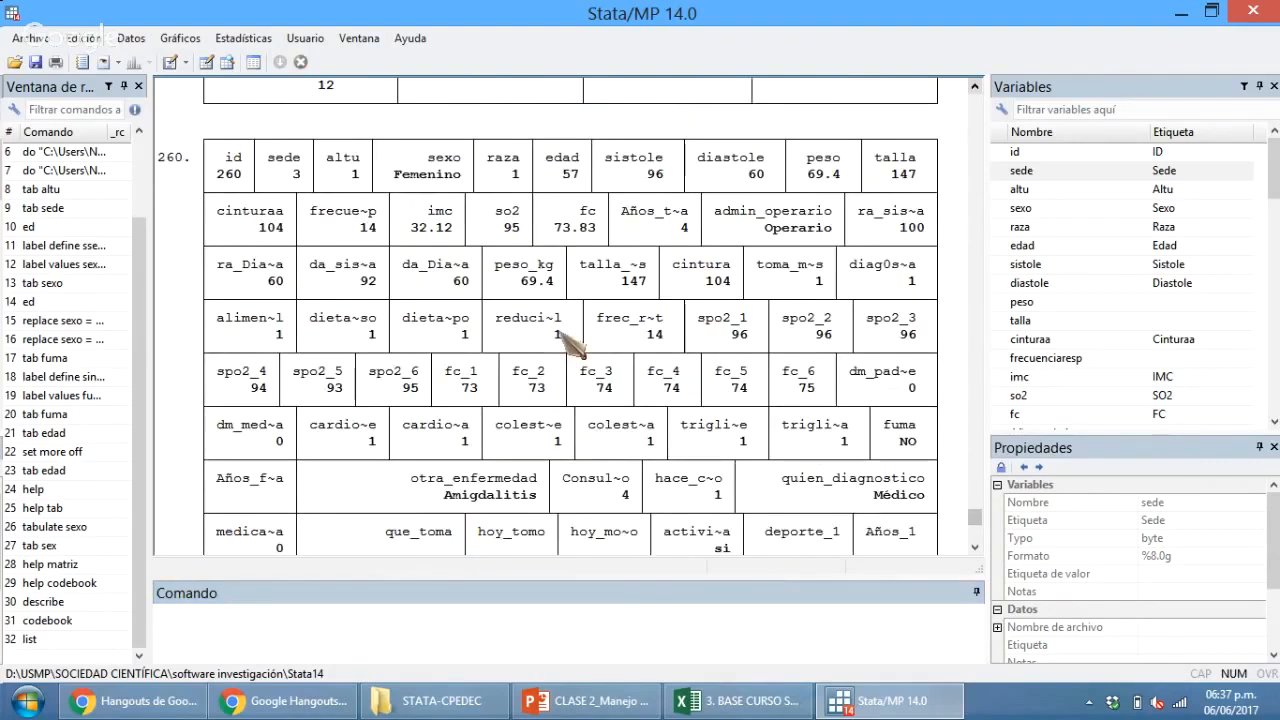
# Examine the values of observation 254 in the list output, from id through sexo and edad to sistole.
pyautogui.scroll(20, 572, 343)
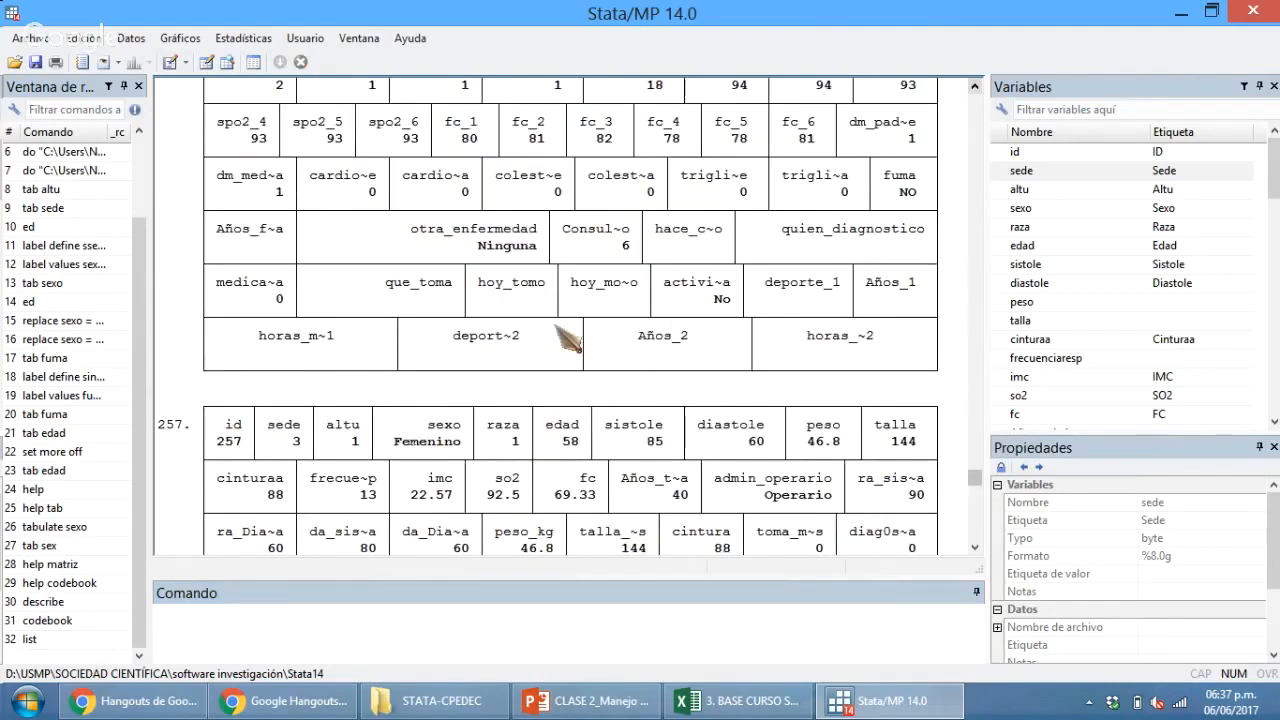
pyautogui.scroll(15, 567, 340)
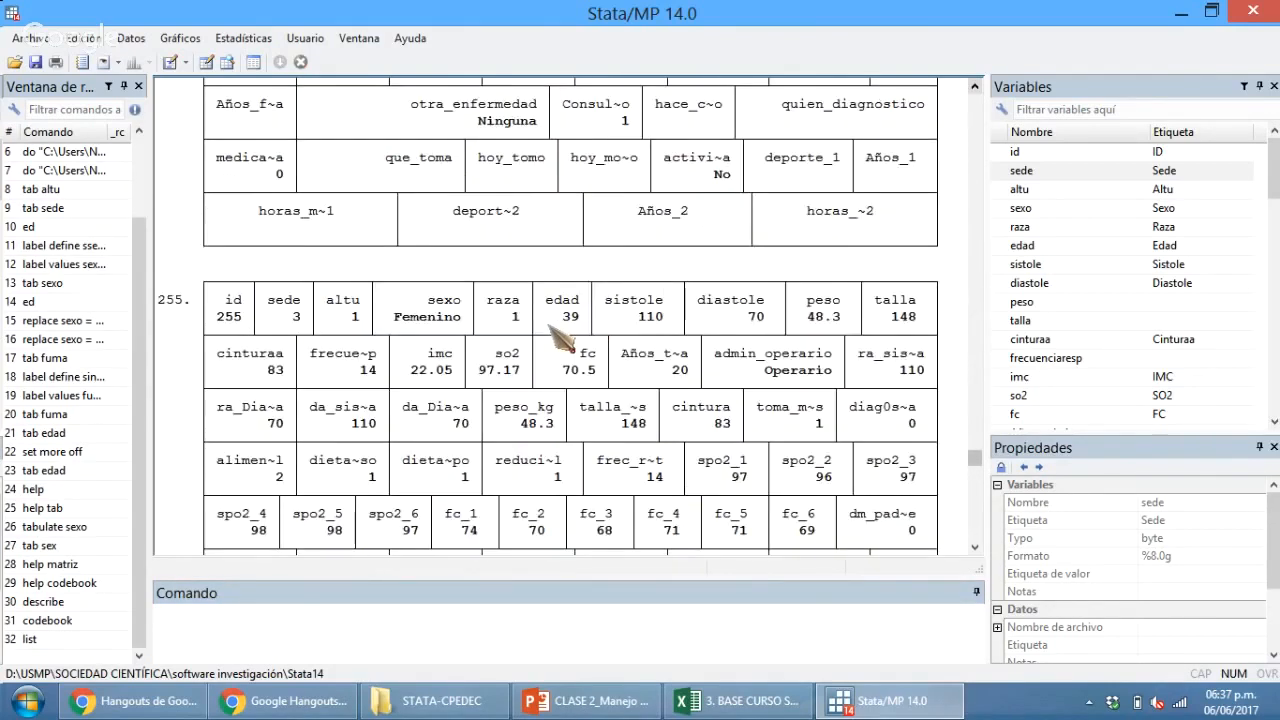
pyautogui.scroll(8, 565, 340)
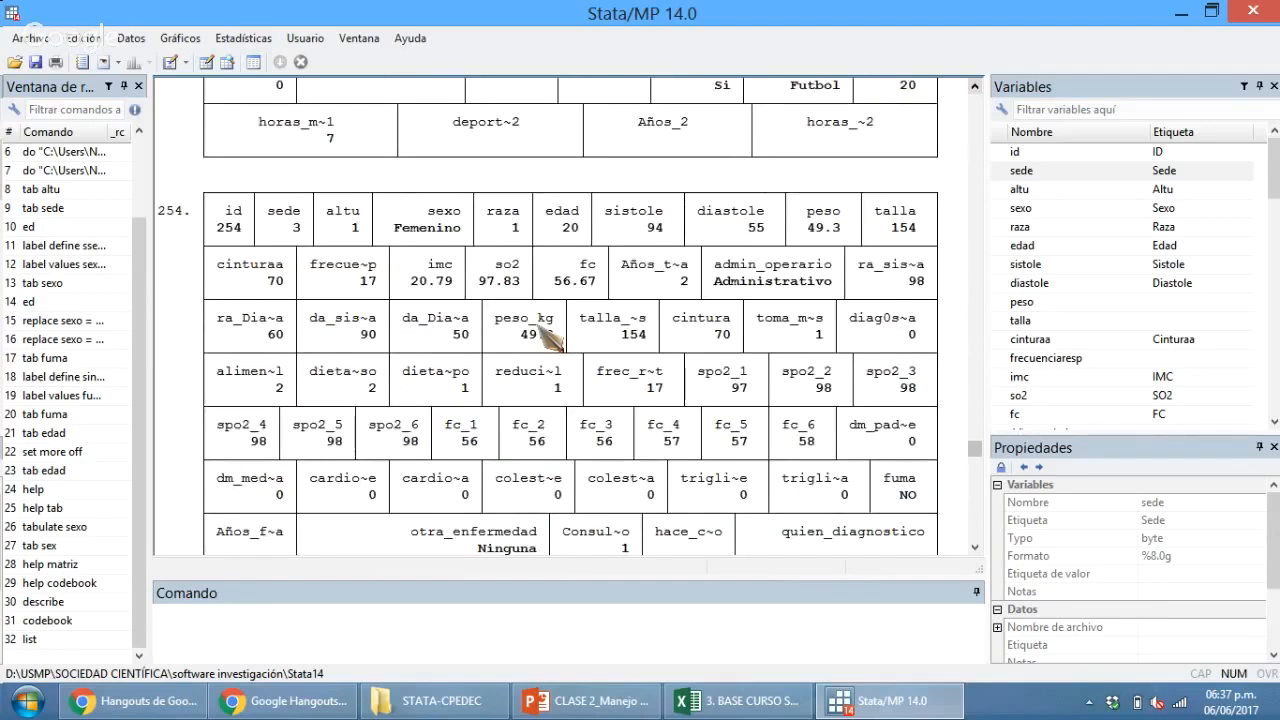
pyautogui.scroll(-1, 548, 340)
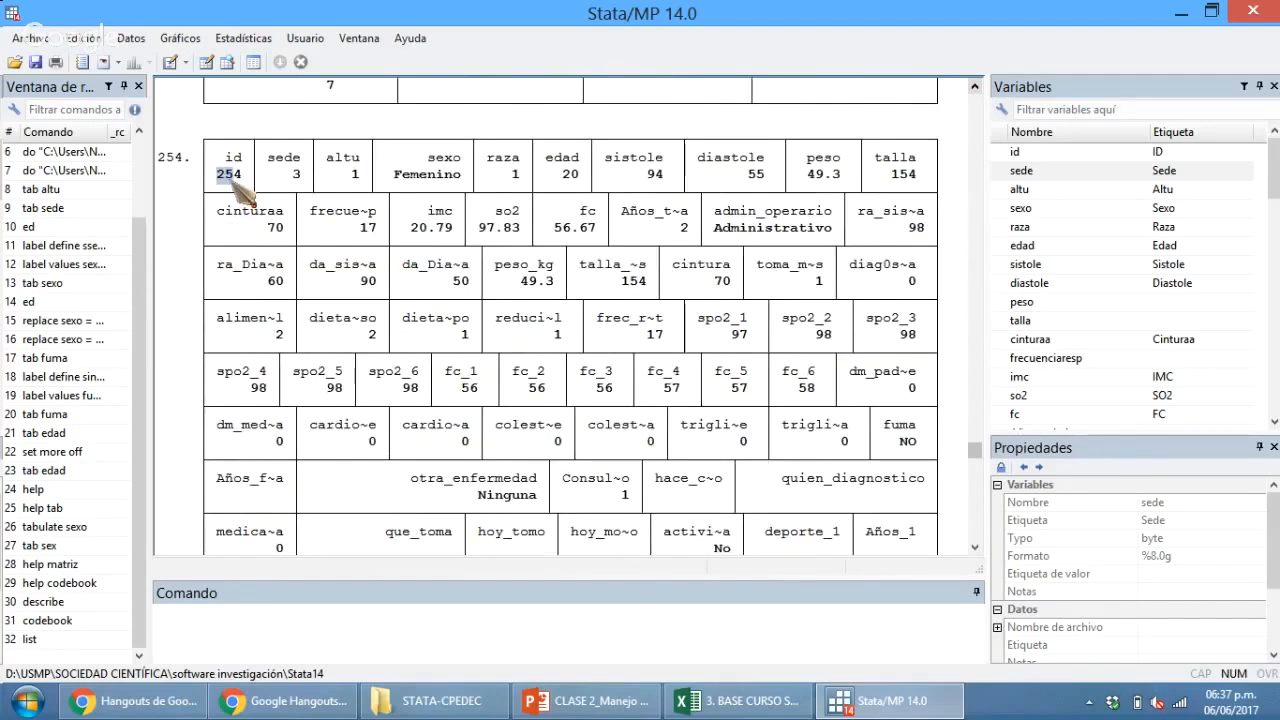
pyautogui.doubleClick(296, 174)
pyautogui.doubleClick(352, 174)
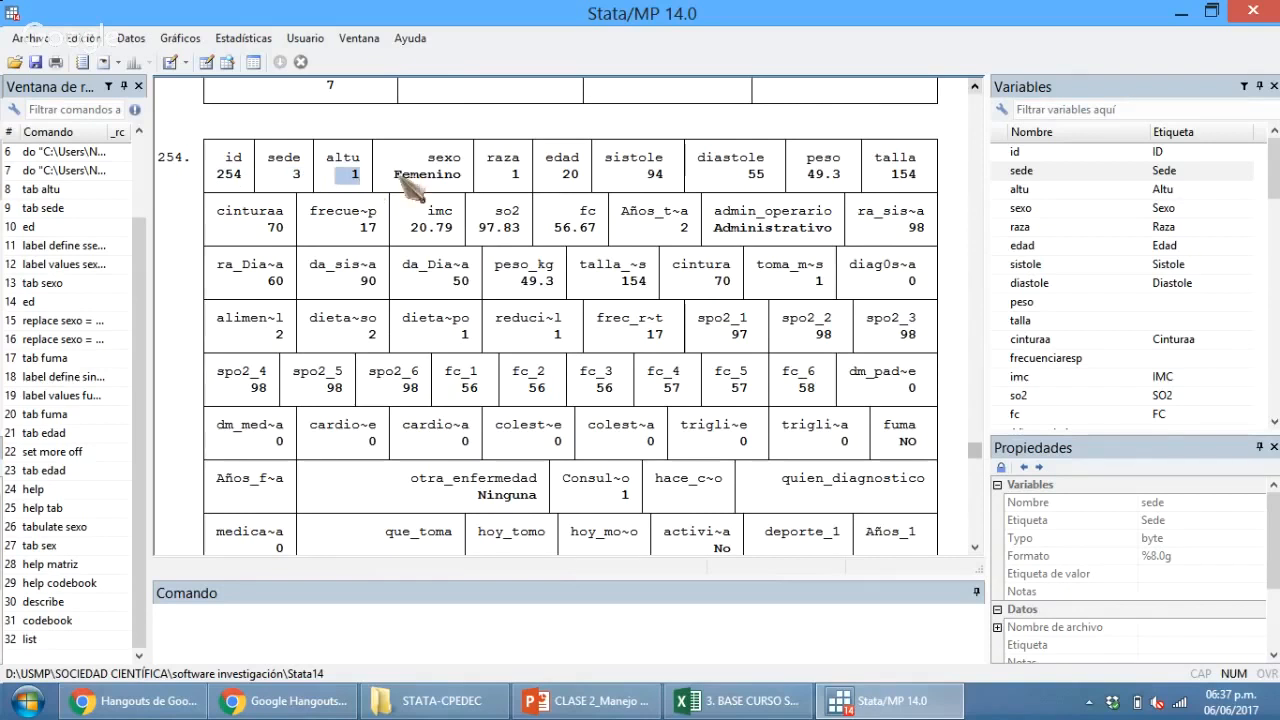
pyautogui.doubleClick(430, 177)
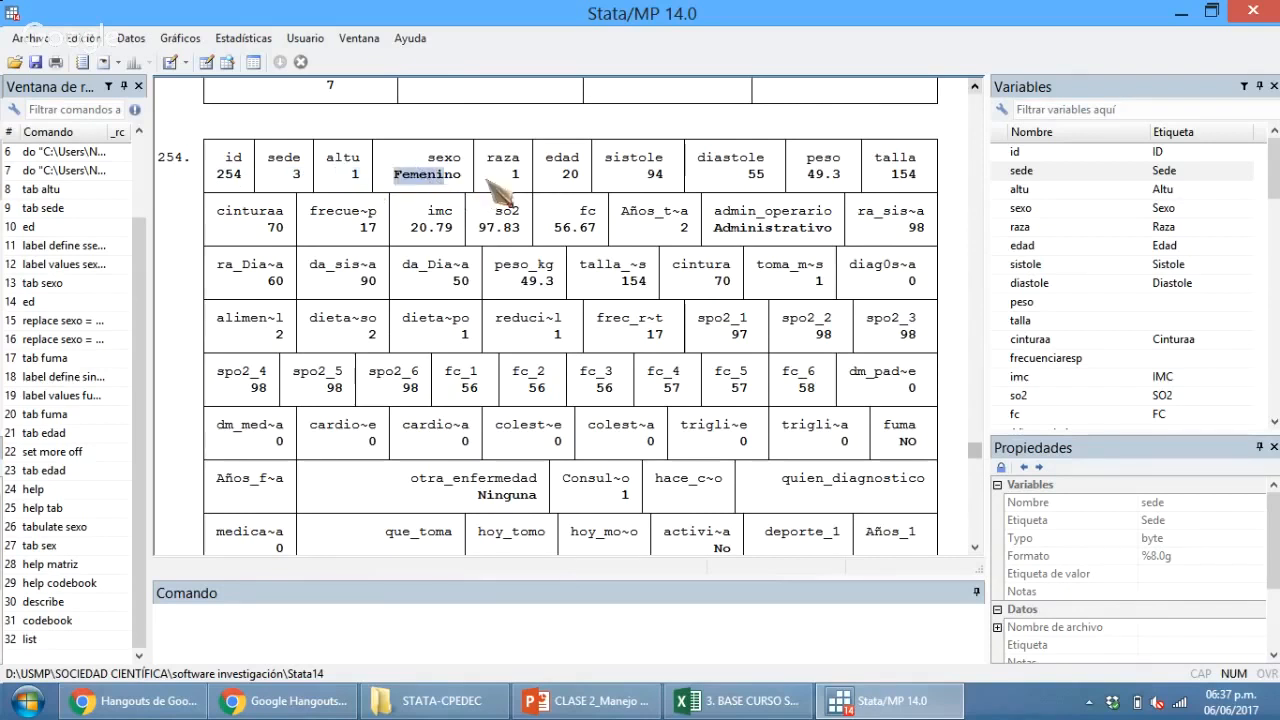
pyautogui.doubleClick(515, 176)
pyautogui.doubleClick(568, 175)
pyautogui.doubleClick(655, 175)
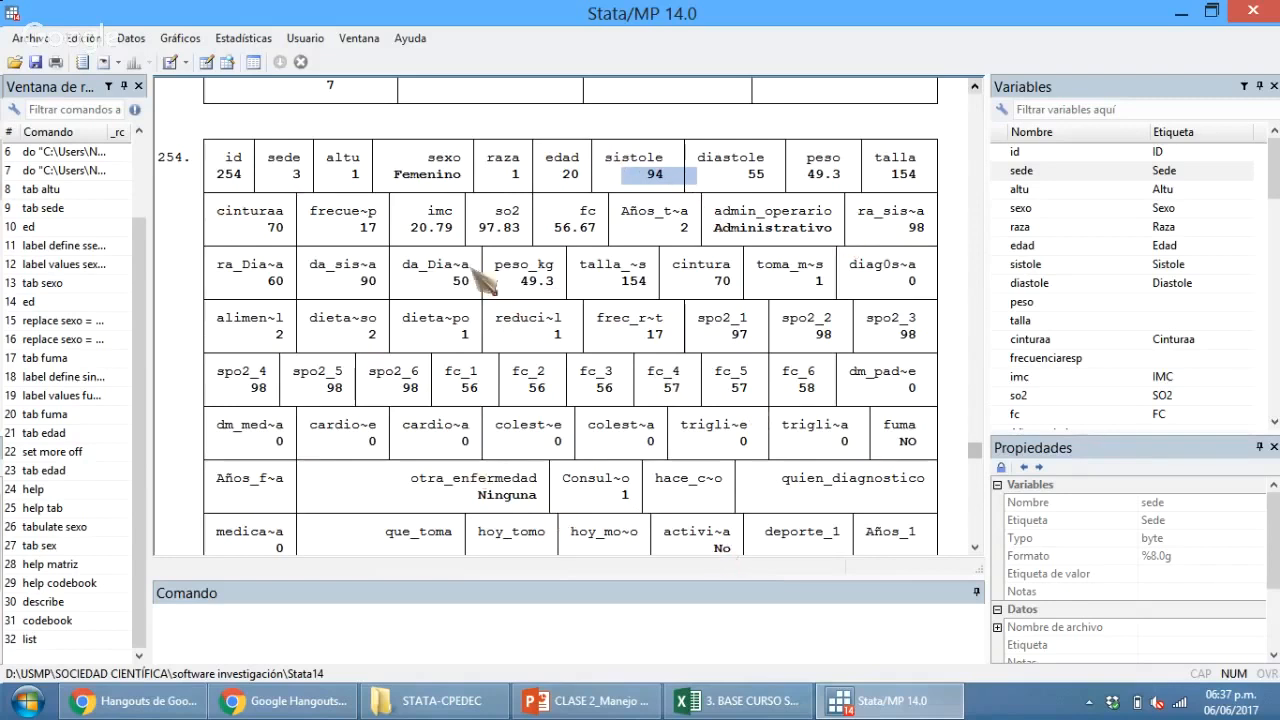
# Copy the summarize command from the PowerPoint command list and run it in Stata for all variables.
pyautogui.click(560, 701)
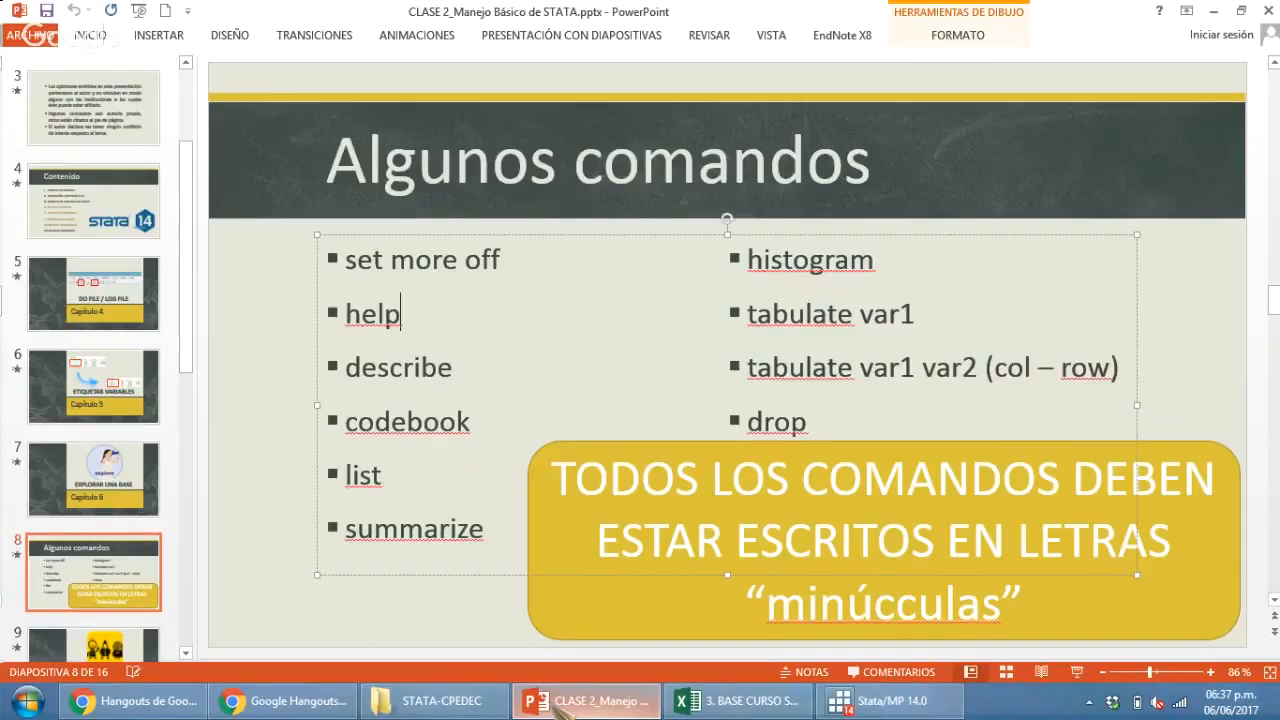
pyautogui.doubleClick(394, 528)
pyautogui.hotkey('ctrl', 'c')
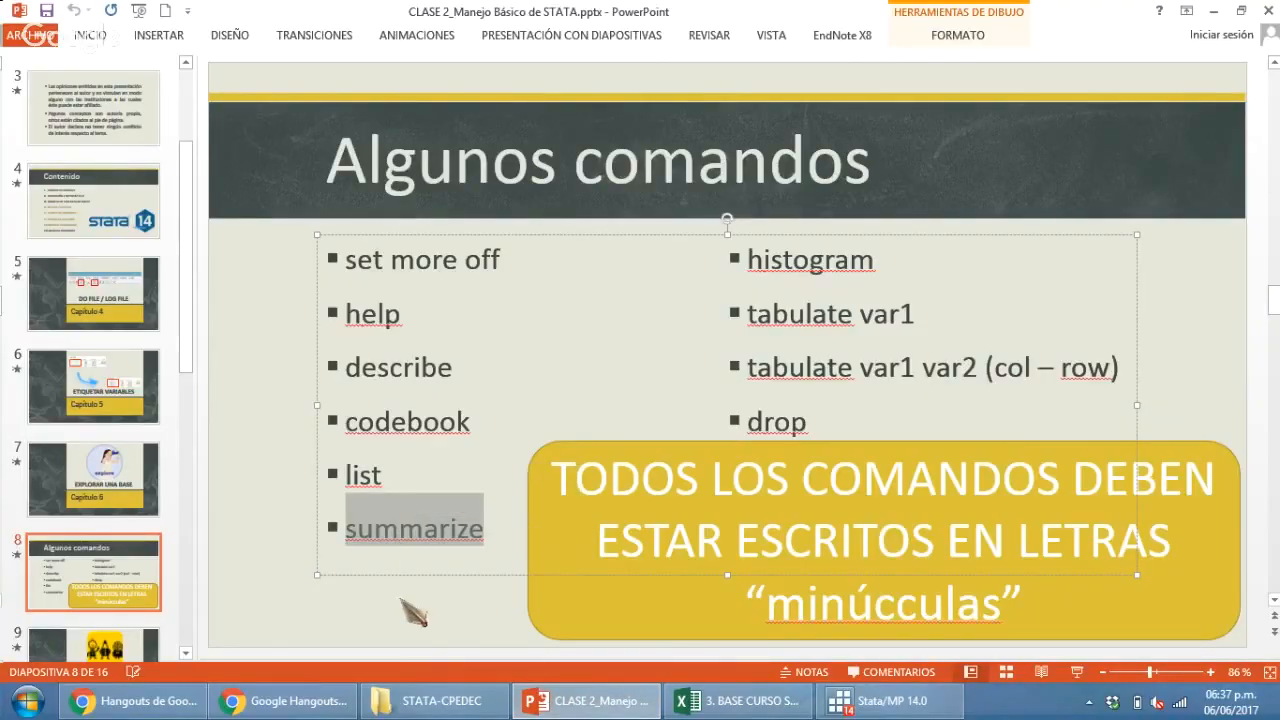
pyautogui.click(915, 702)
pyautogui.hotkey('ctrl', 'v')
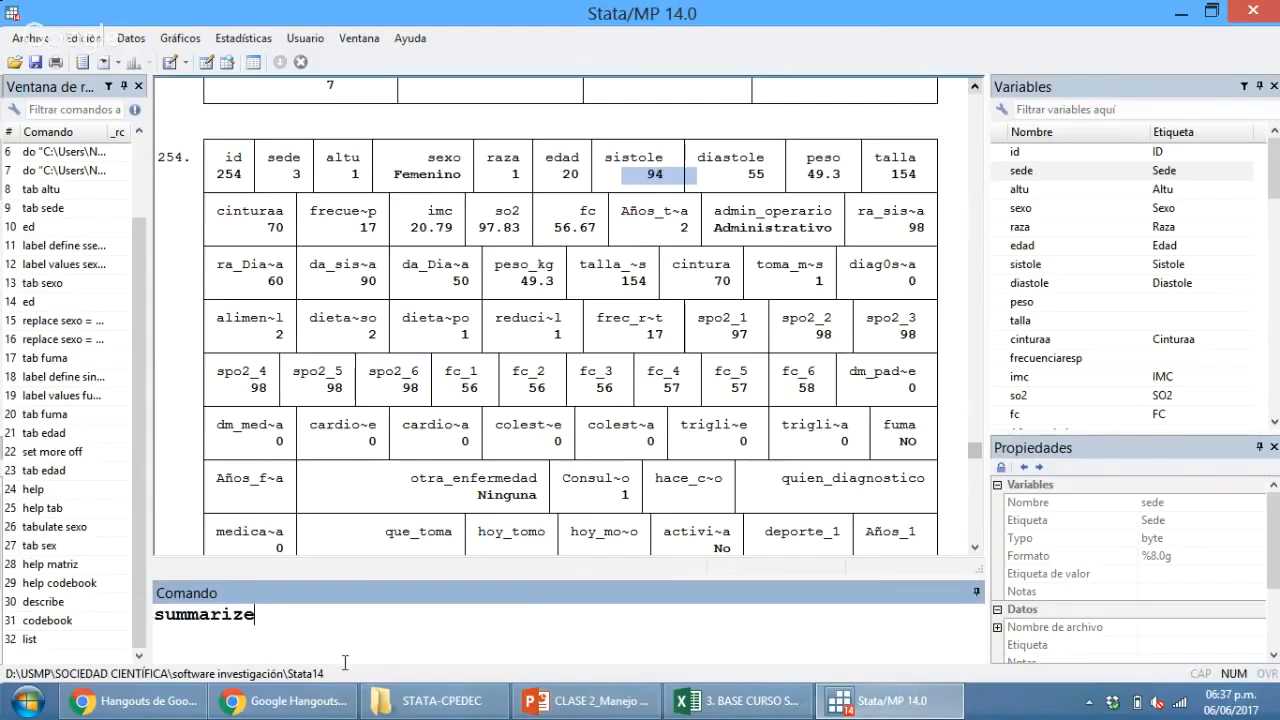
pyautogui.press('Return')
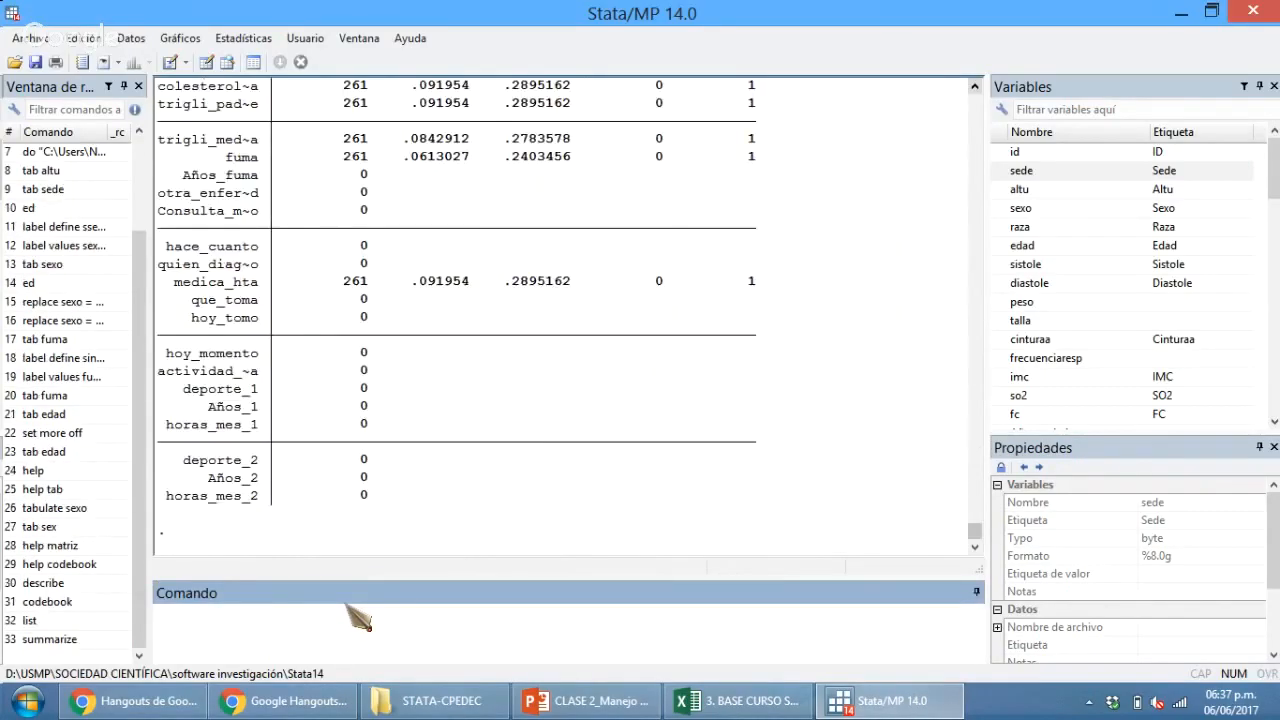
# Examine the minimum and maximum columns of the summarize table for id, sexo and edad.
pyautogui.scroll(7, 555, 475)
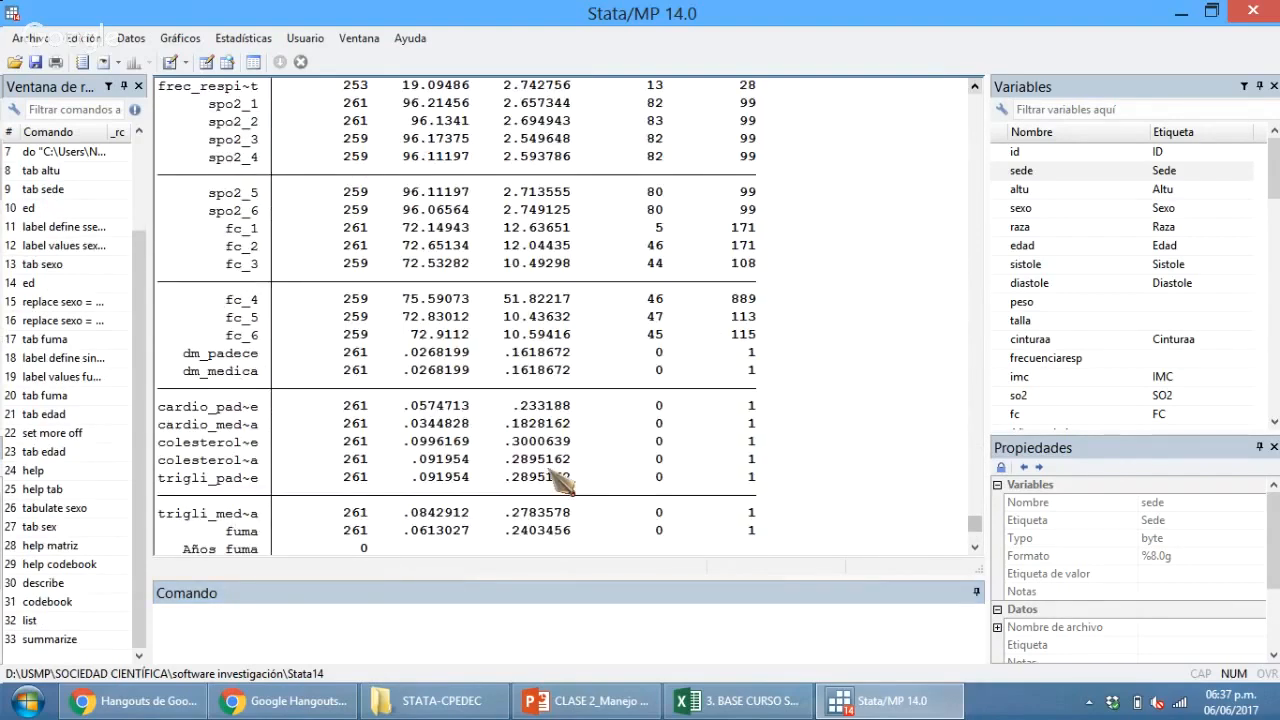
pyautogui.scroll(12, 550, 400)
pyautogui.scroll(-2, 443, 300)
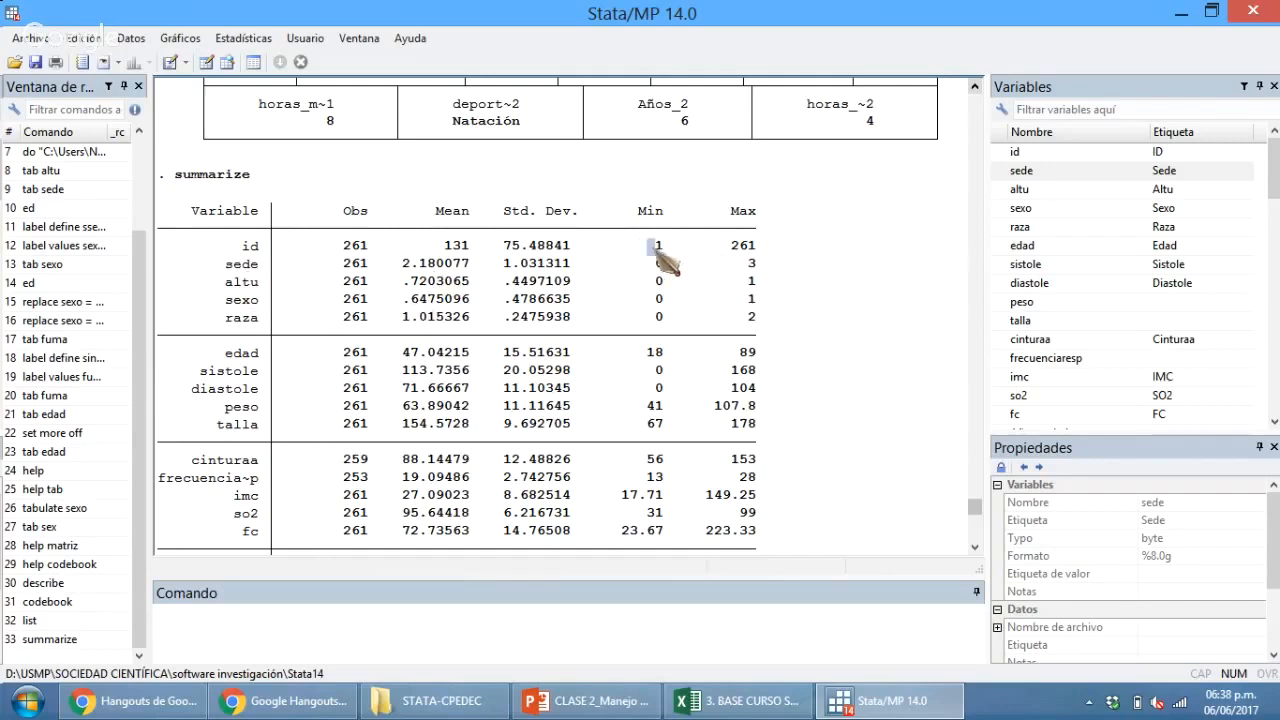
pyautogui.moveTo(652, 245); pyautogui.dragTo(750, 258)
pyautogui.click(220, 246)
pyautogui.moveTo(226, 252); pyautogui.dragTo(268, 250)
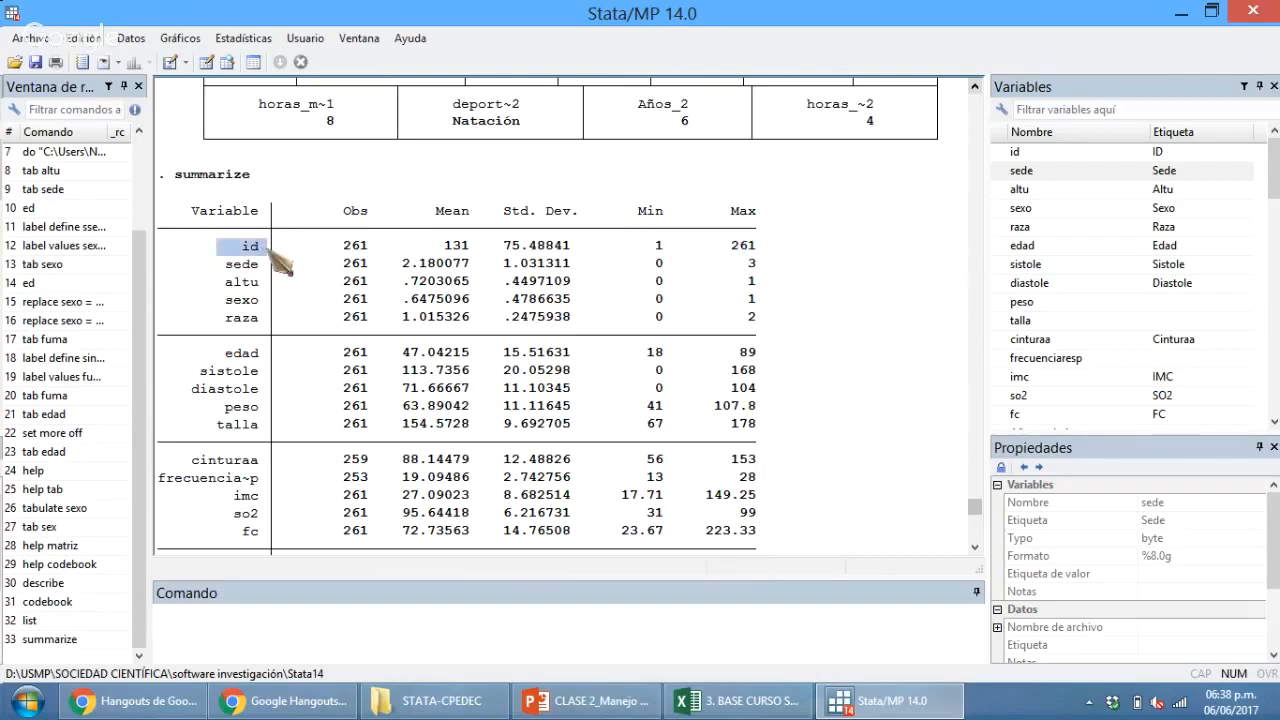
pyautogui.moveTo(651, 300); pyautogui.dragTo(752, 300)
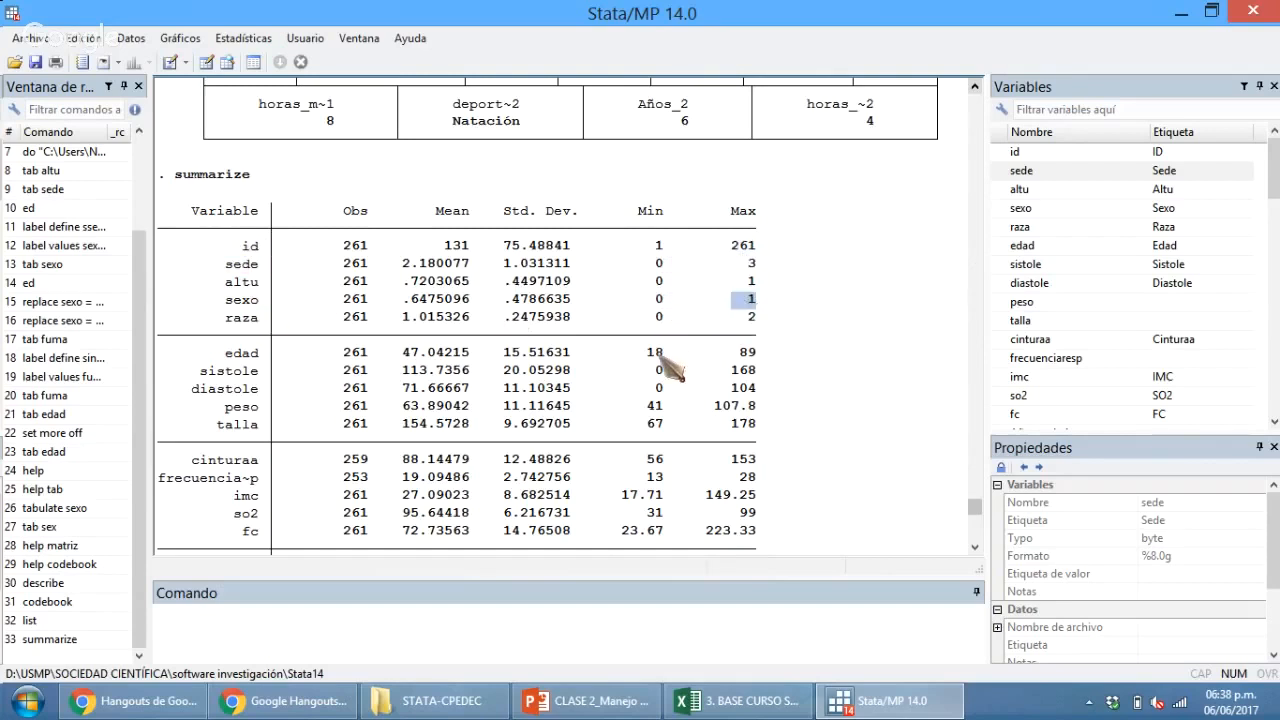
pyautogui.moveTo(647, 352); pyautogui.dragTo(757, 353)
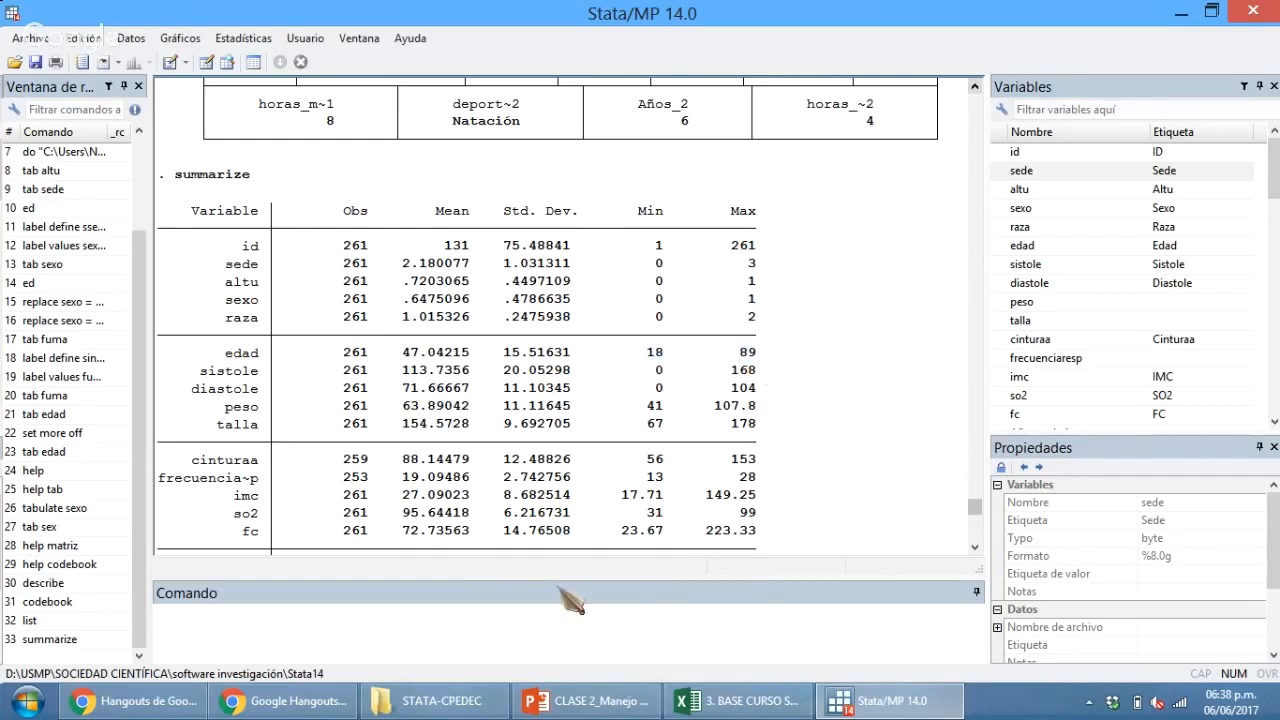
# Run the abbreviated command sum for all variables and look through its output.
pyautogui.click(456, 643)
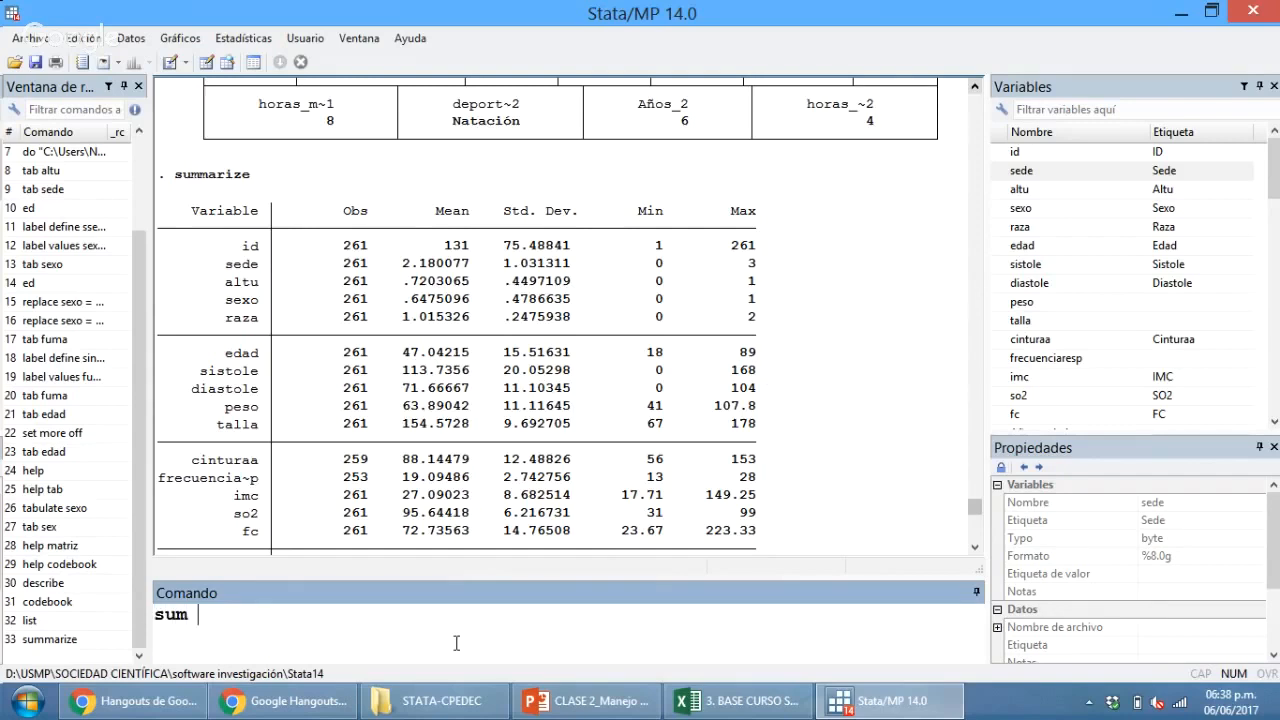
pyautogui.press('Return')
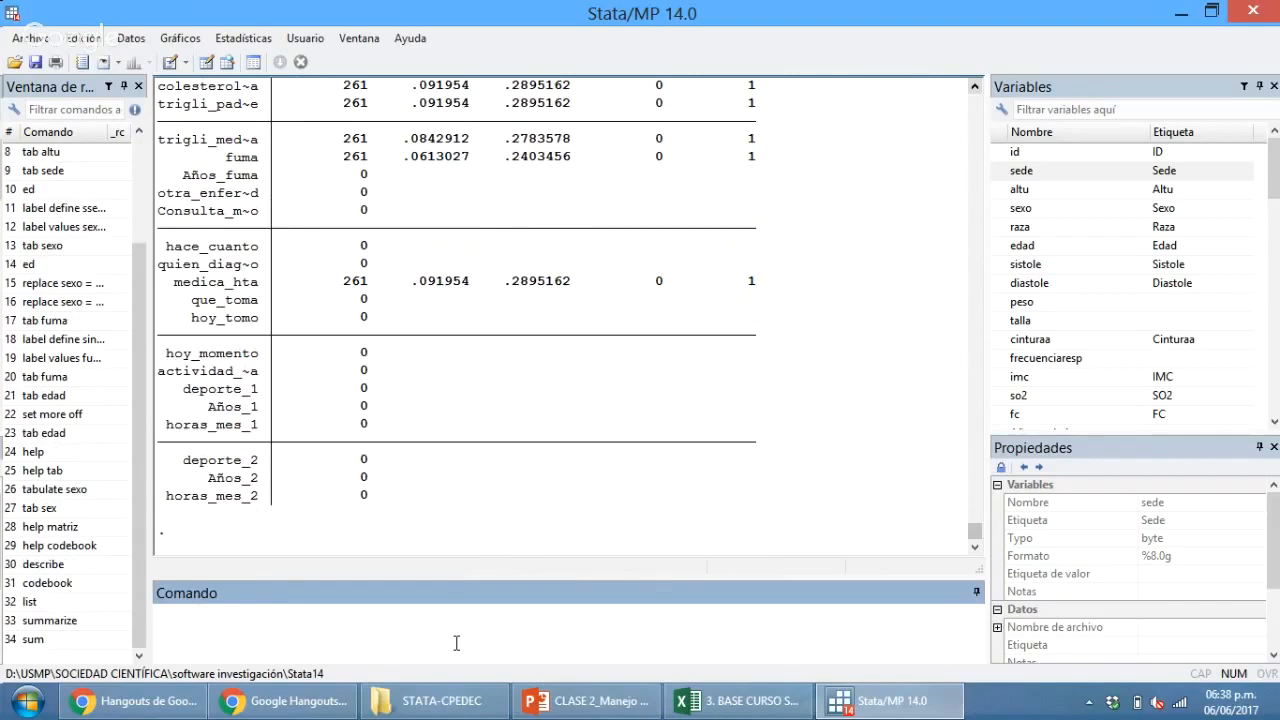
pyautogui.click(777, 469)
pyautogui.scroll(7, 778, 472)
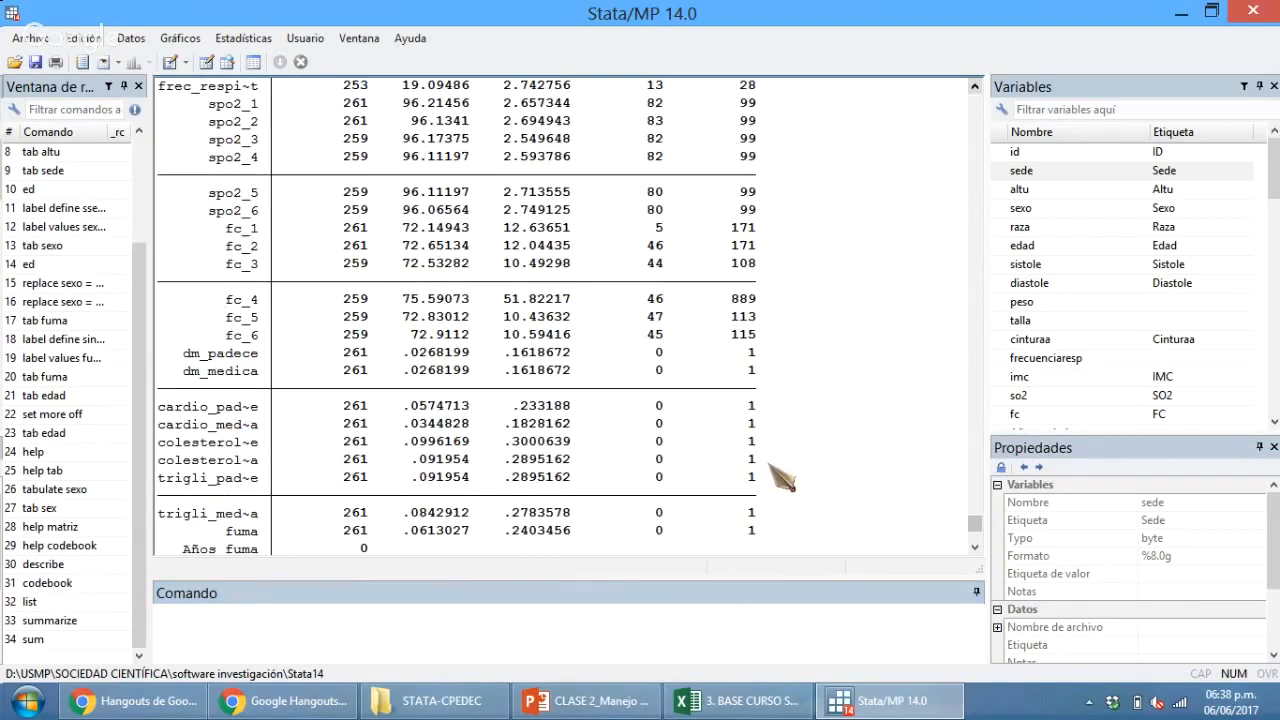
pyautogui.scroll(8, 780, 478)
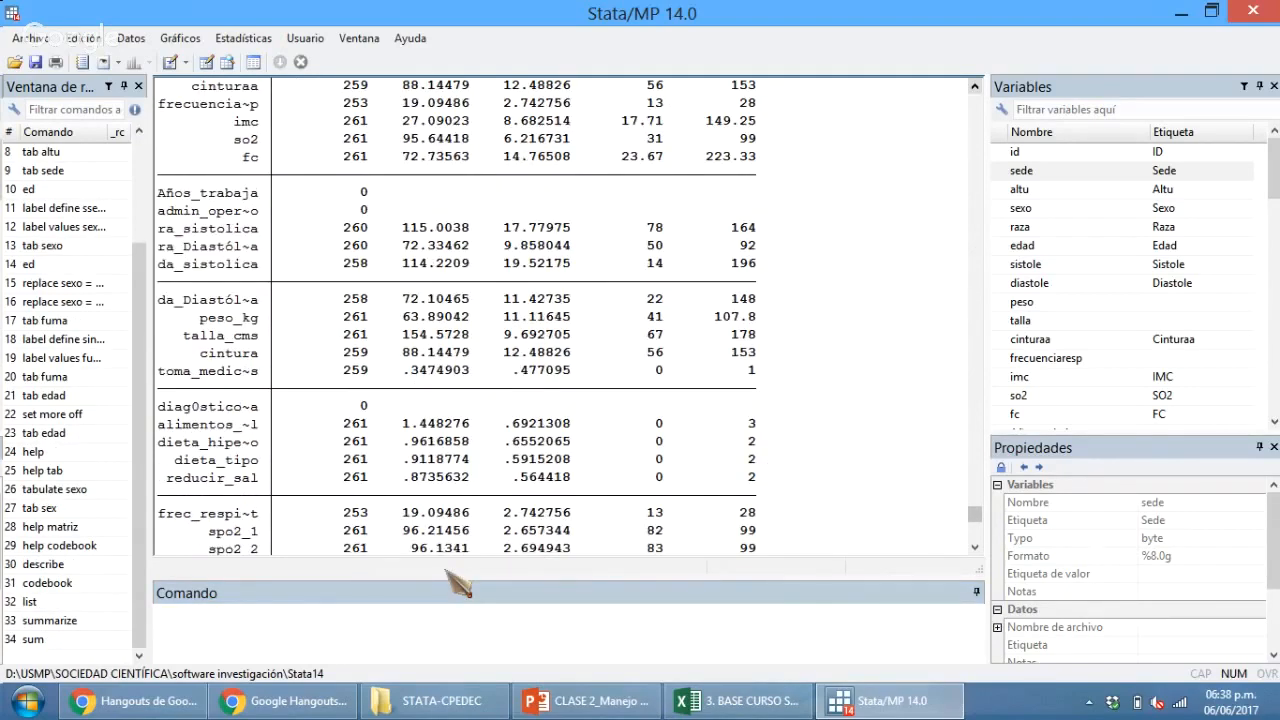
# Summarize only the variable edad with sum edad and check its mean, standard deviation, minimum and maximum.
pyautogui.click(427, 626)
pyautogui.write('sum edad')
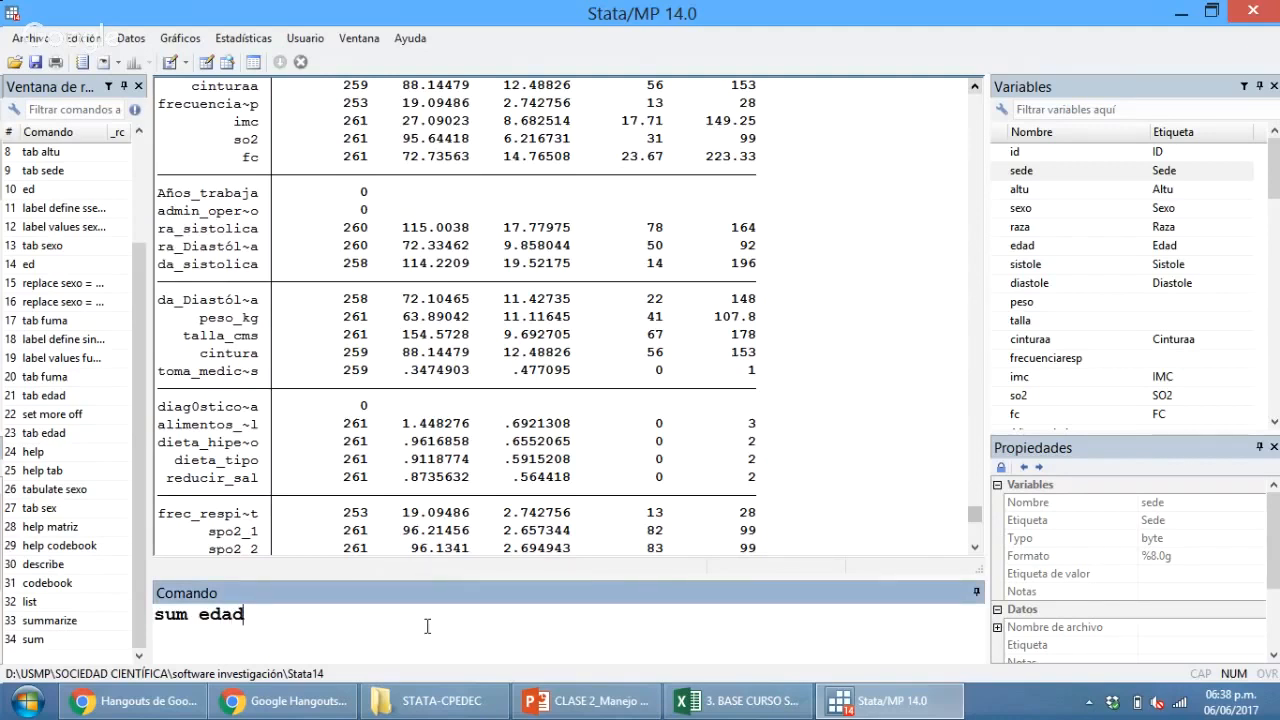
pyautogui.press('Return')
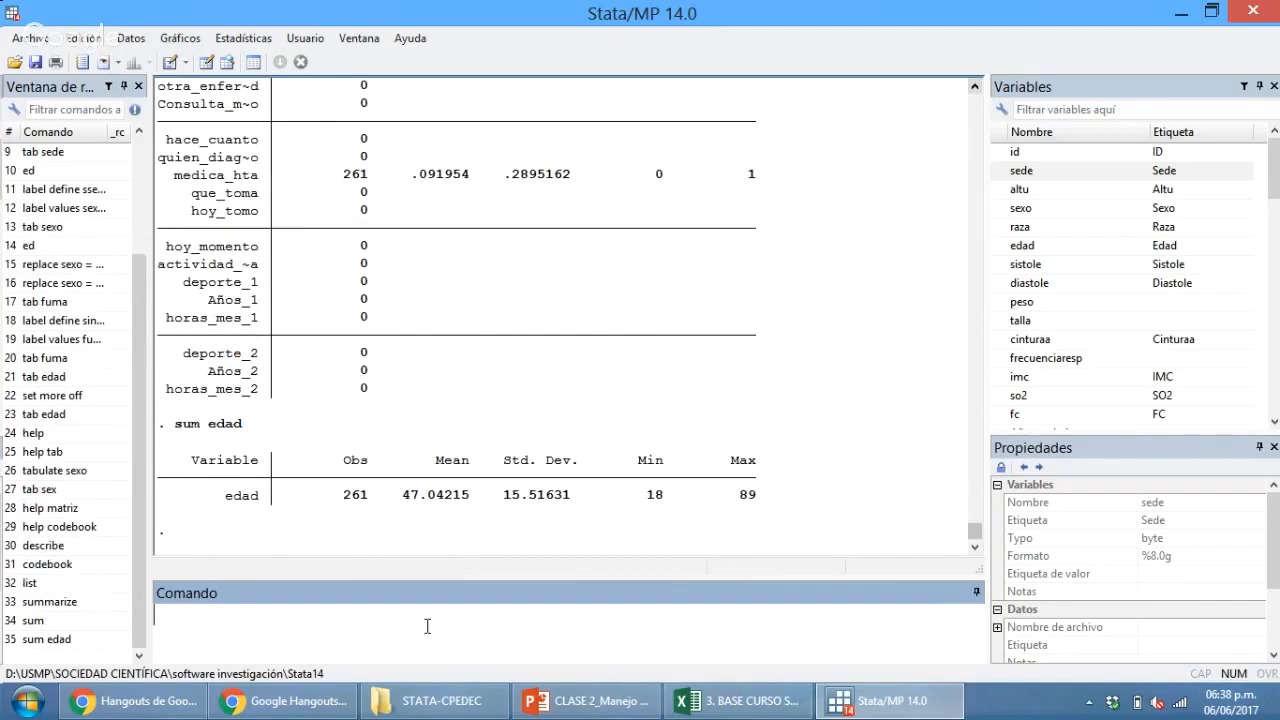
pyautogui.moveTo(436, 506); pyautogui.dragTo(758, 498)
pyautogui.click(437, 501)
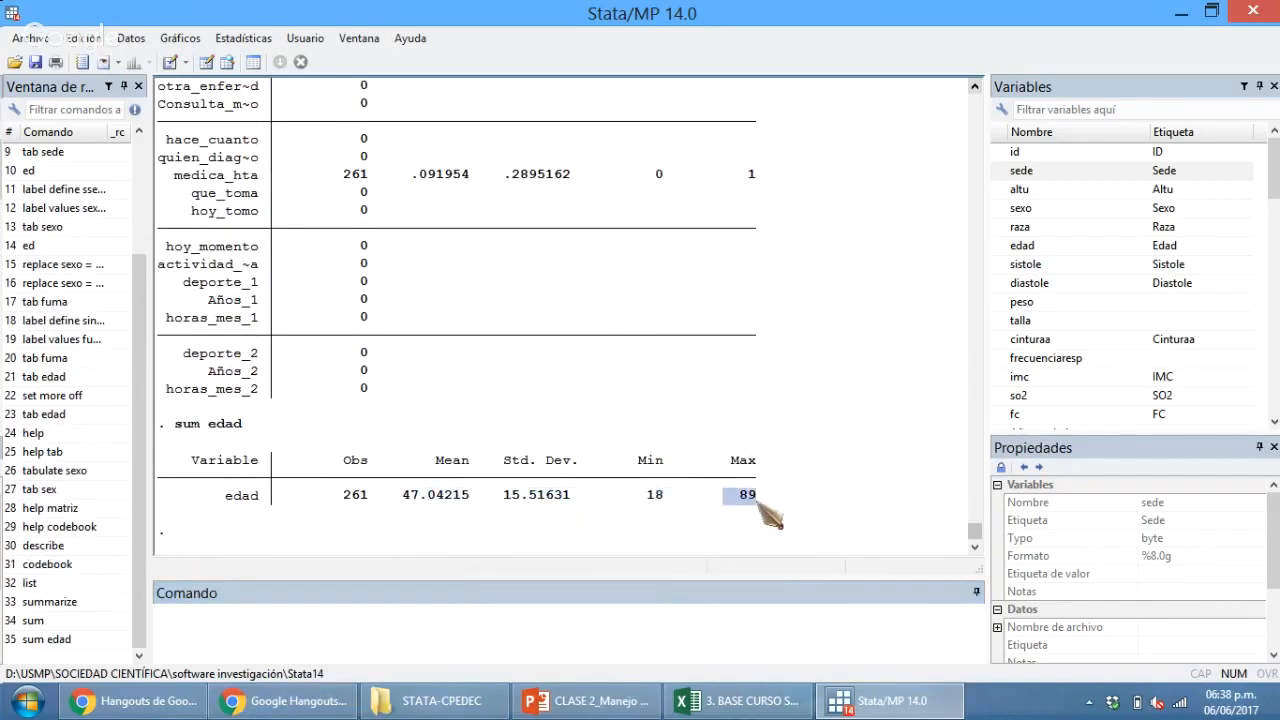
# Consult the command slide in PowerPoint, return to Stata, then draw a histogram with hist edad and close the graph.
pyautogui.click(600, 705)
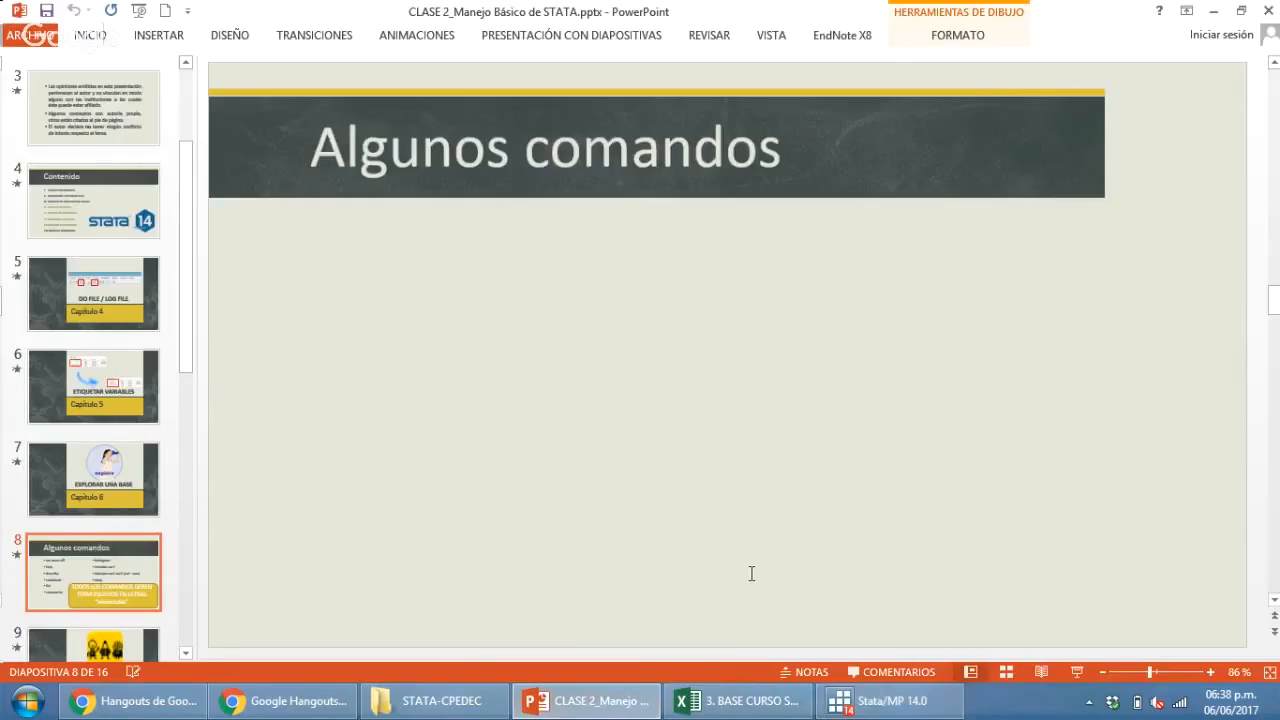
pyautogui.hotkey('alt', 'Tab')
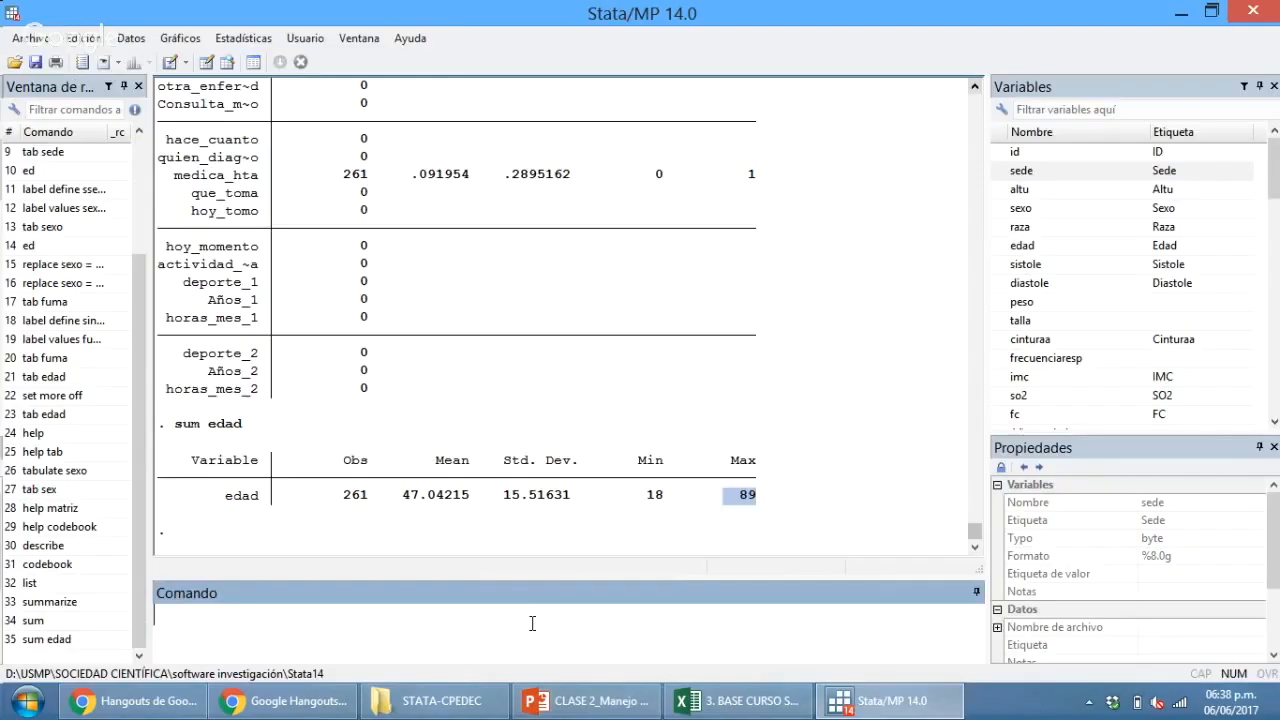
pyautogui.write('hist edad')
pyautogui.press('Return')
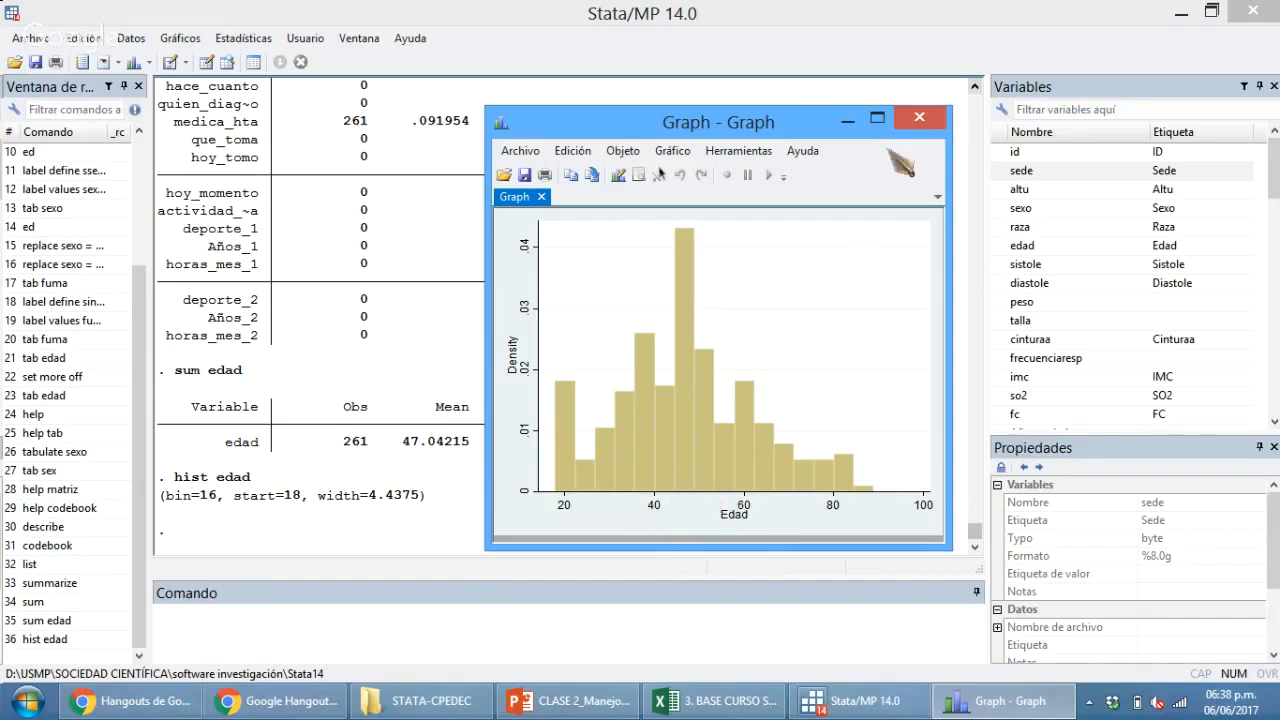
pyautogui.click(919, 117)
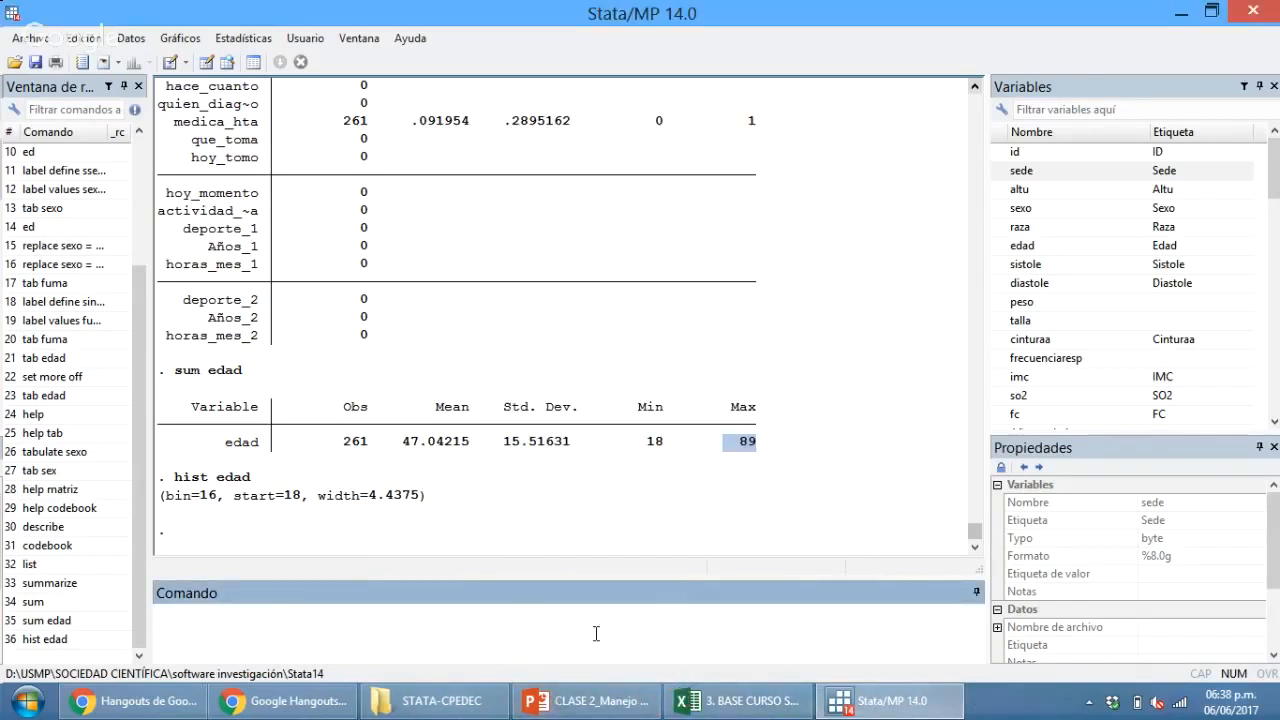
# Run tabulate edad and inspect its frequency table, including the frequency for age 49.
pyautogui.write('tabulare')
pyautogui.press('BackSpace')
pyautogui.press('BackSpace')
pyautogui.write('te edad')
pyautogui.press('Return')
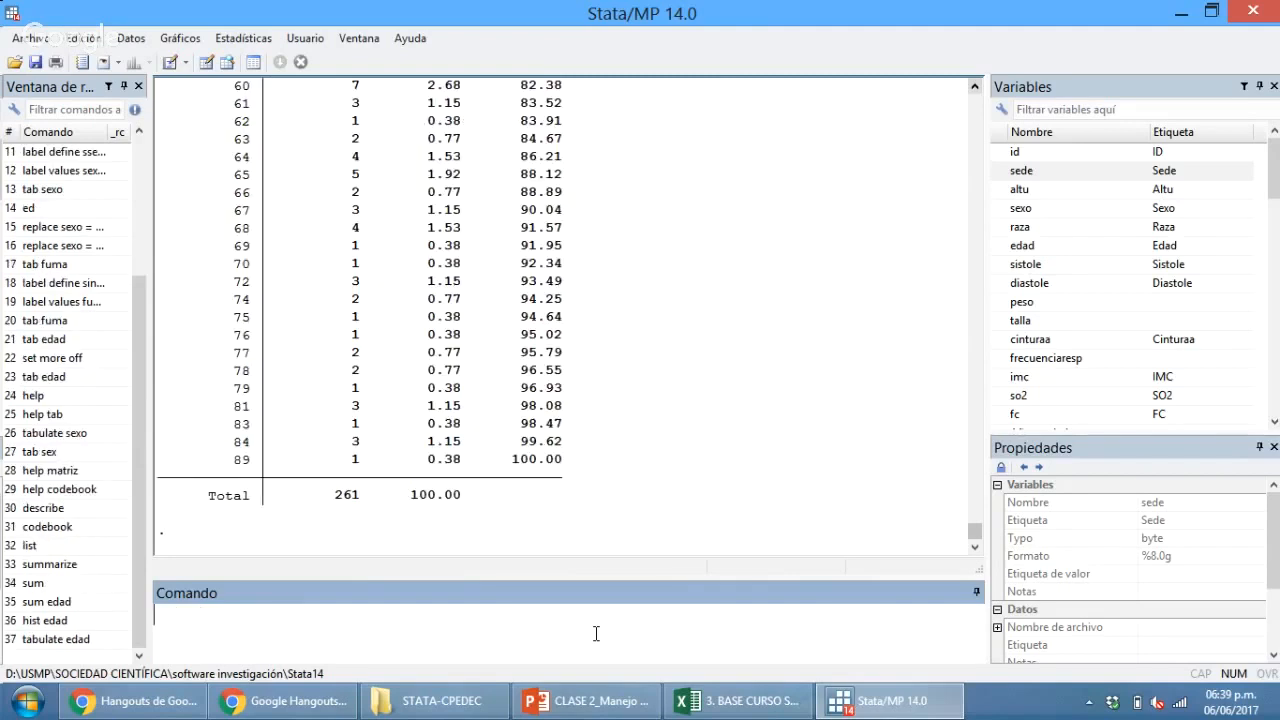
pyautogui.click(320, 400)
pyautogui.scroll(3, 320, 400)
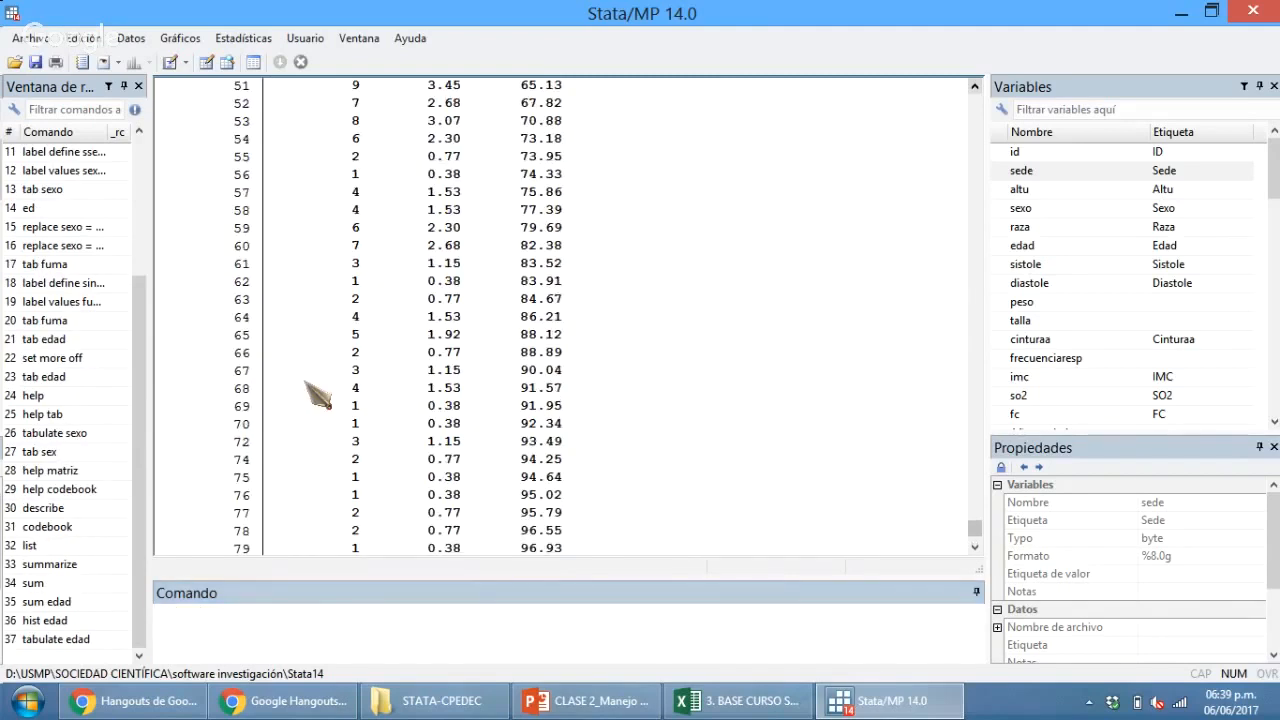
pyautogui.scroll(4, 318, 398)
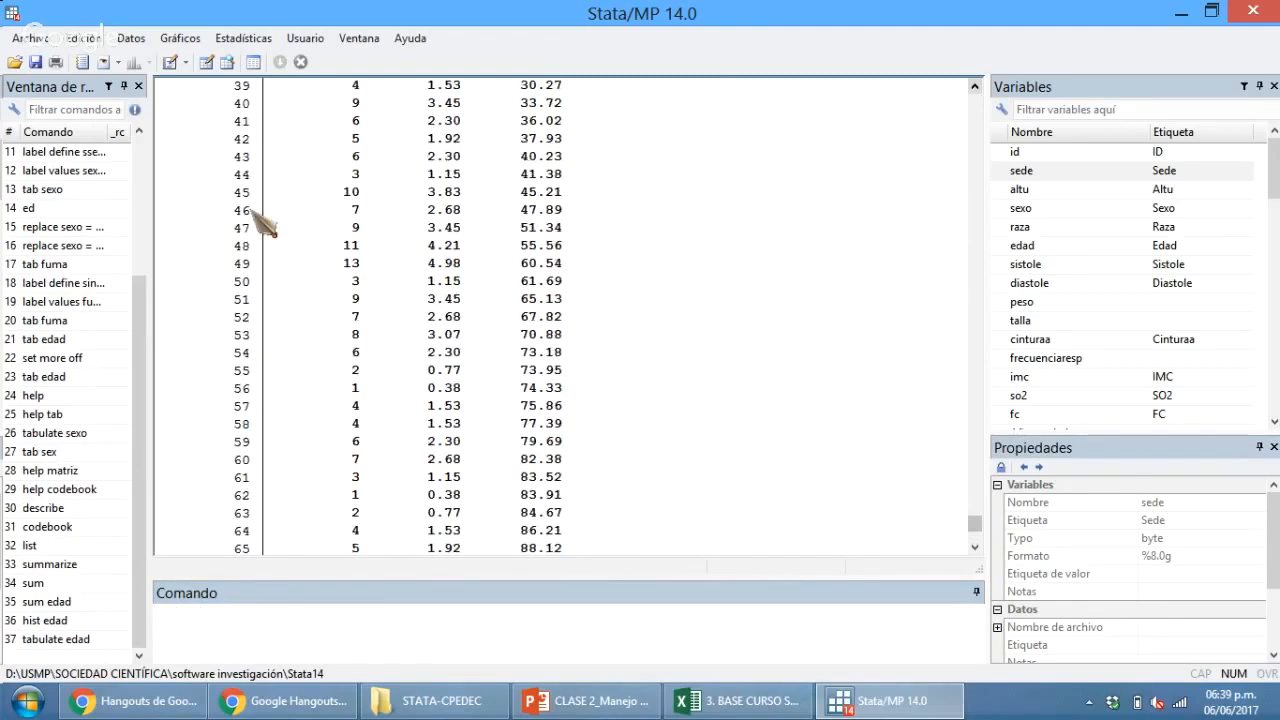
pyautogui.moveTo(238, 265); pyautogui.dragTo(362, 266)
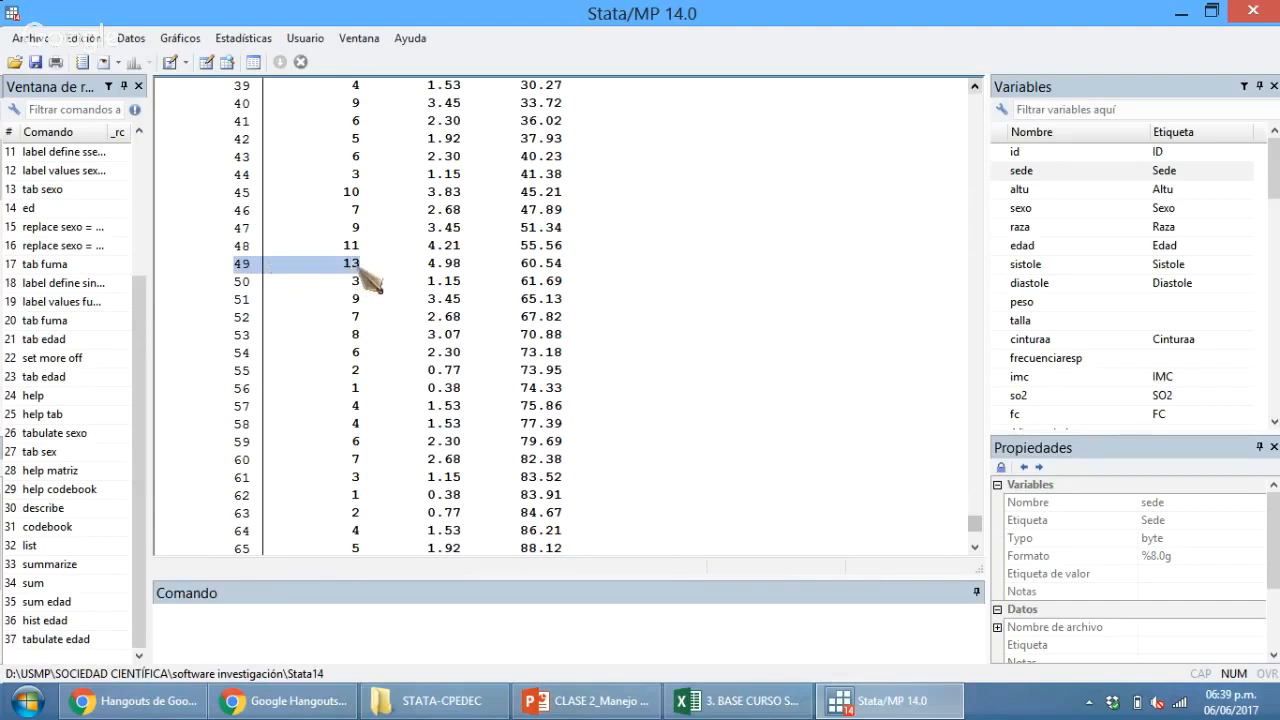
pyautogui.scroll(10, 362, 285)
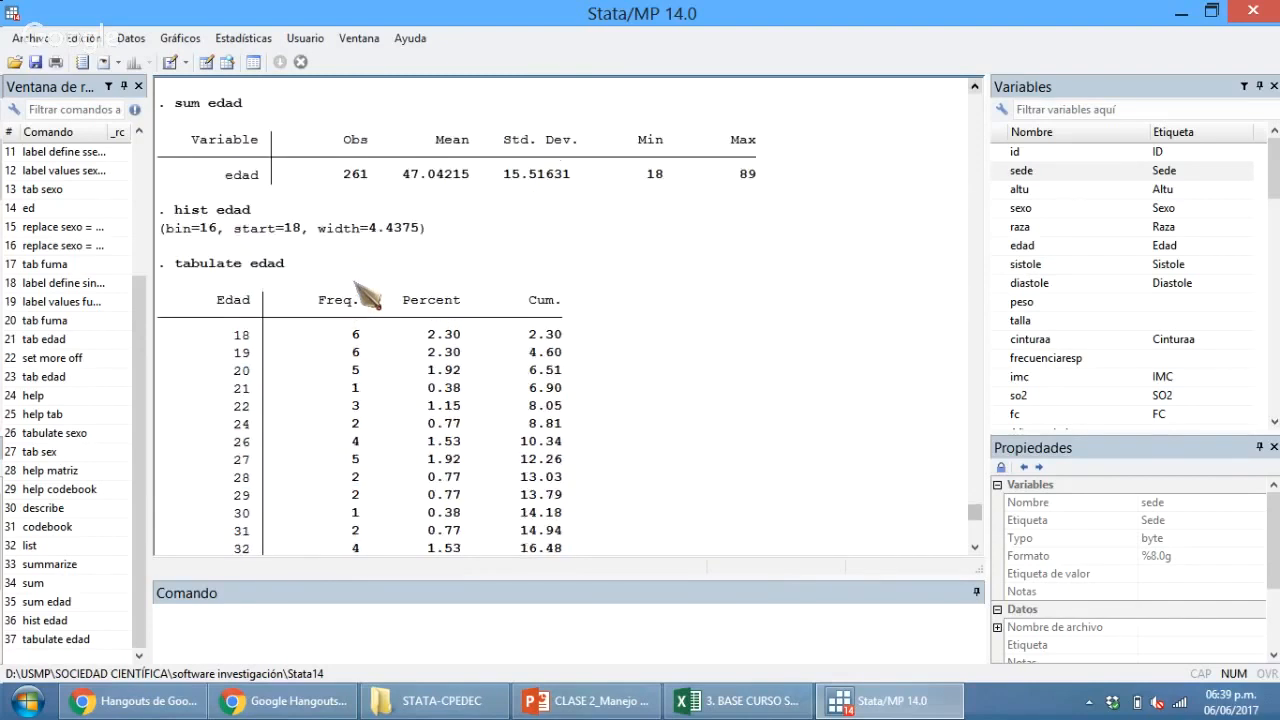
pyautogui.scroll(-6, 366, 293)
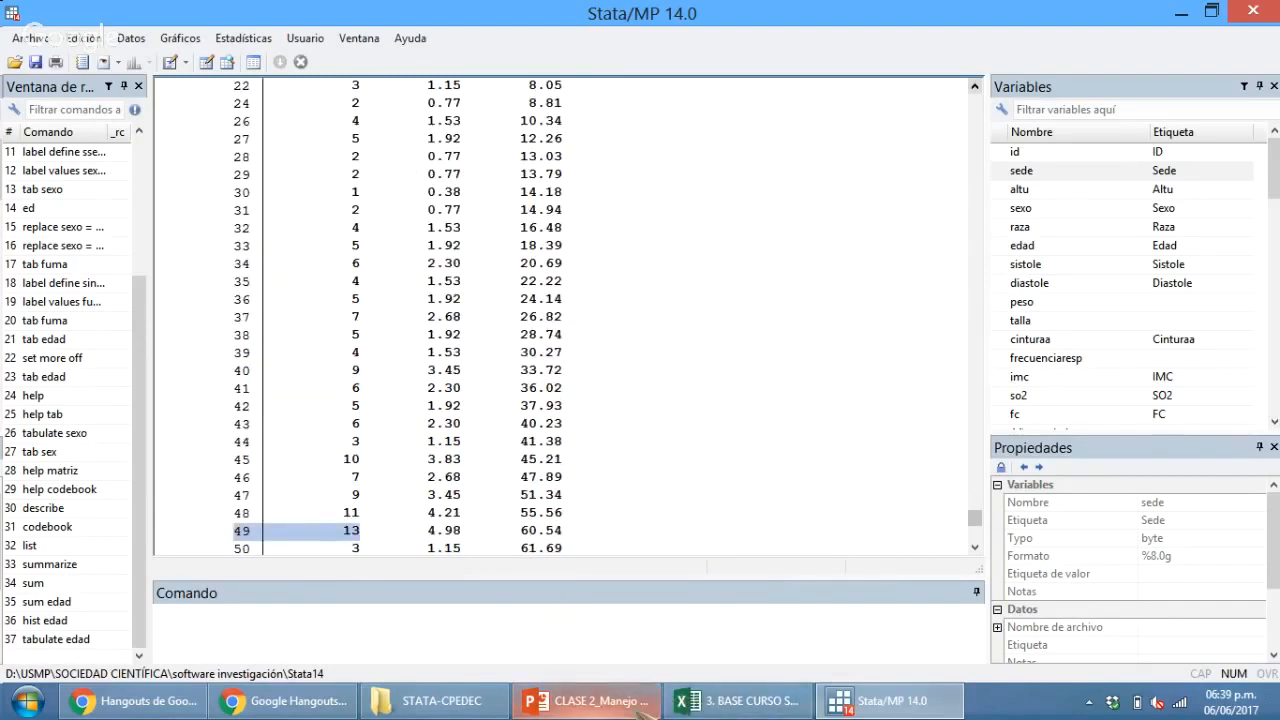
# Consult the two-variable tabulate entry with its col and row options on the PowerPoint command slide, and return to Stata.
pyautogui.click(643, 712)
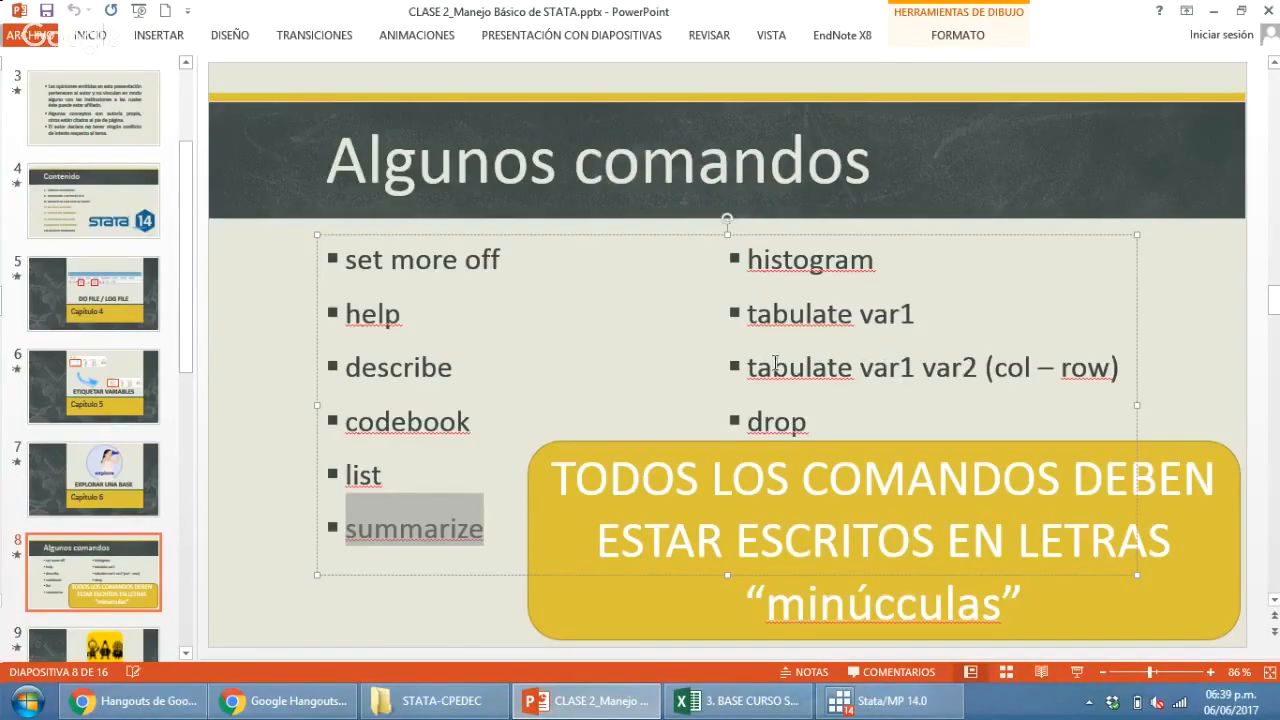
pyautogui.moveTo(748, 367); pyautogui.dragTo(1118, 367)
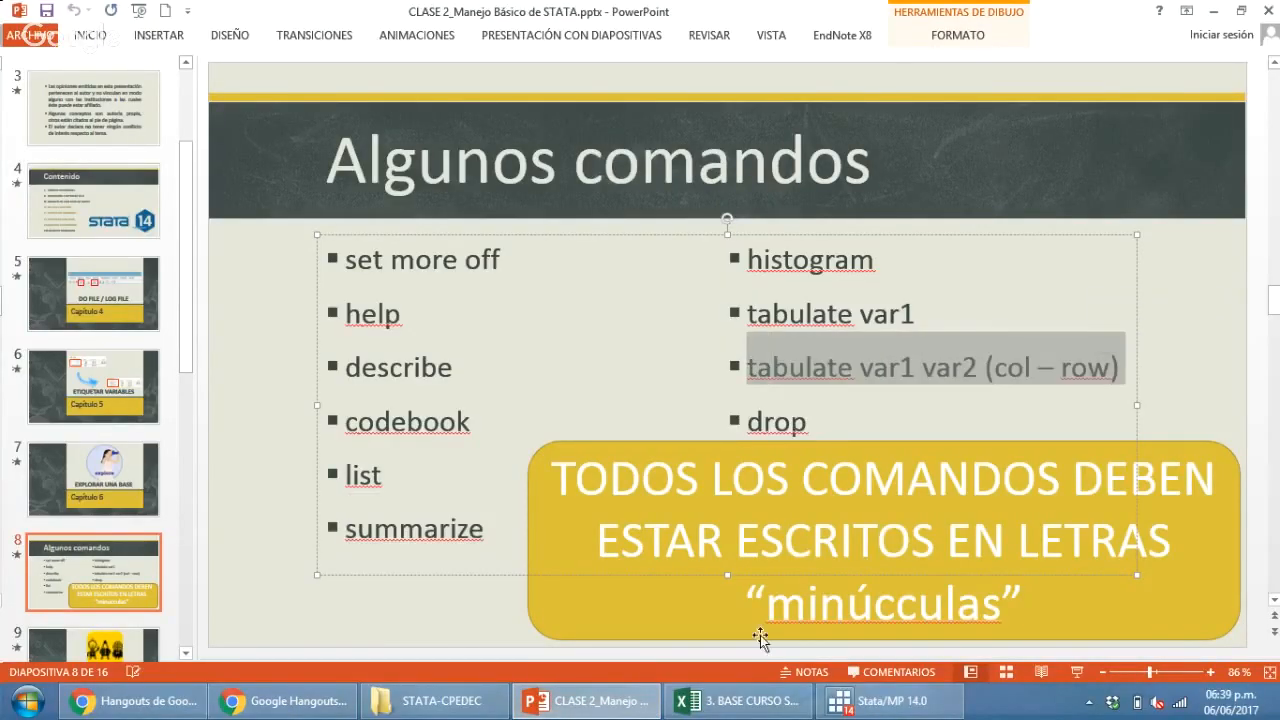
pyautogui.click(893, 703)
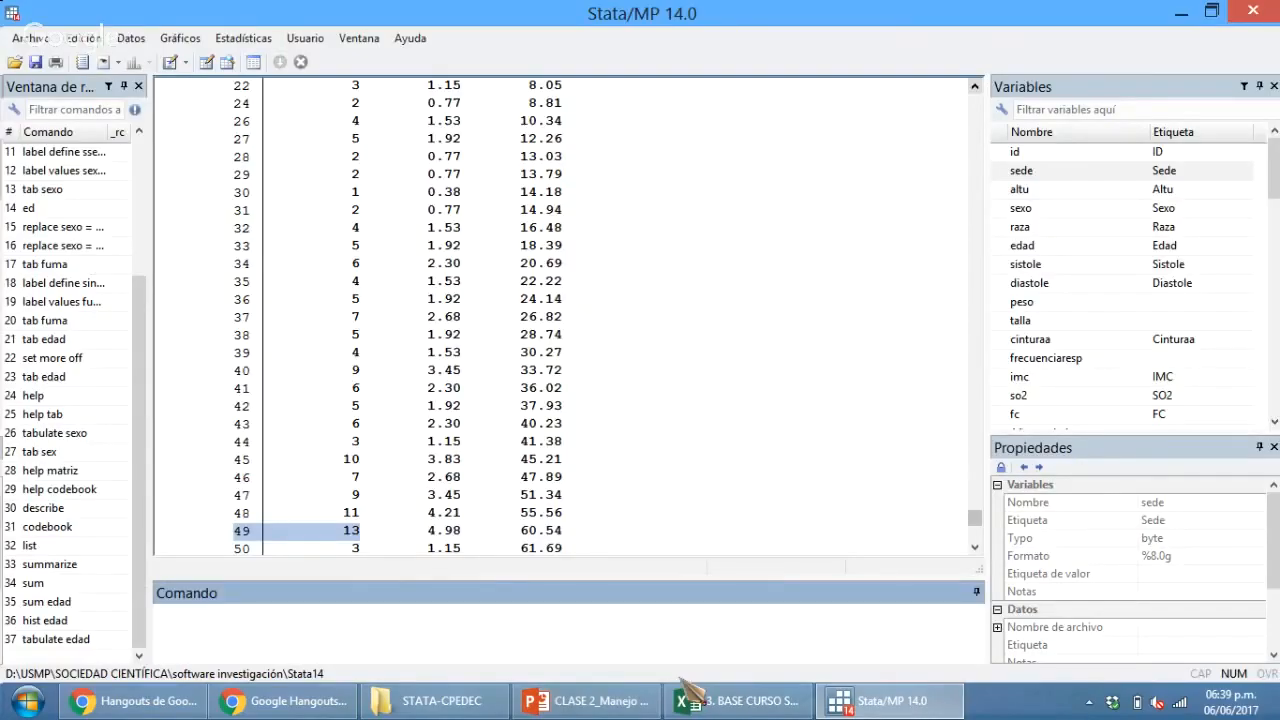
# Run tab sex fuma to cross-tabulate sex against smoking, and inspect the male and female counts in the table.
pyautogui.write('at')
pyautogui.press('BackSpace')
pyautogui.press('BackSpace')
pyautogui.write('tab sx')
pyautogui.press('BackSpace')
pyautogui.write('ex')
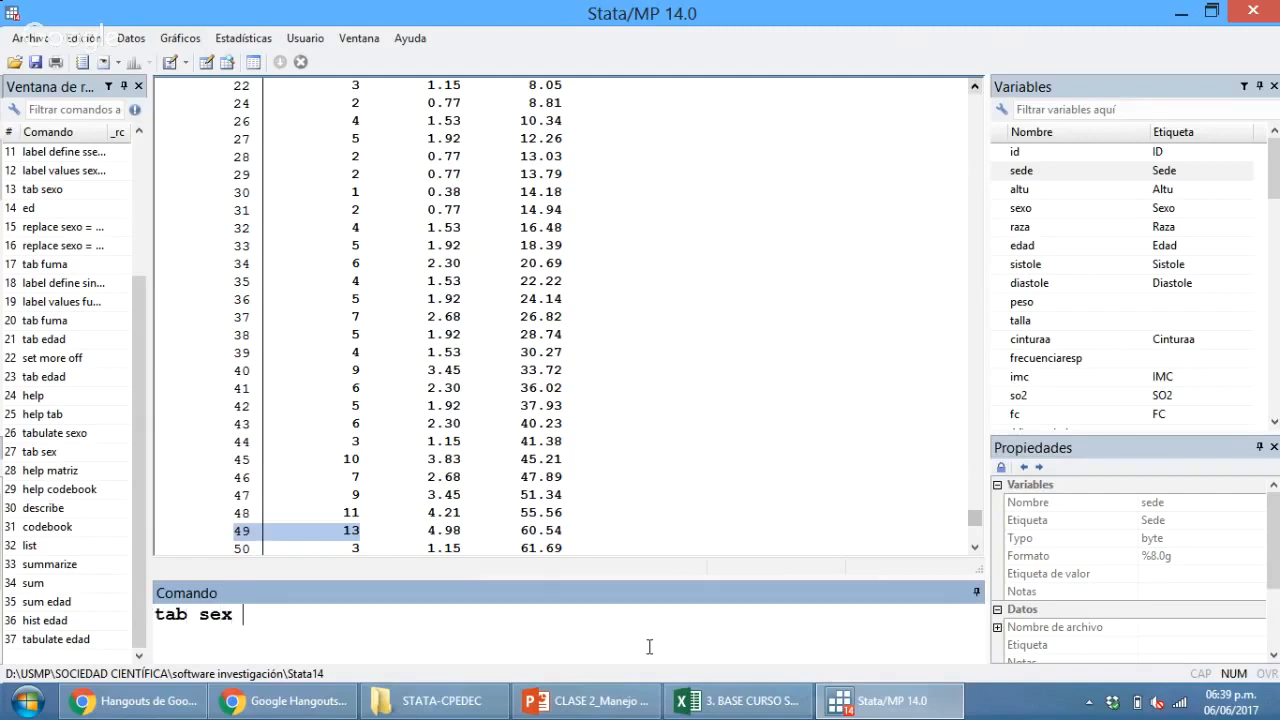
pyautogui.write(' fuma')
pyautogui.press('Return')
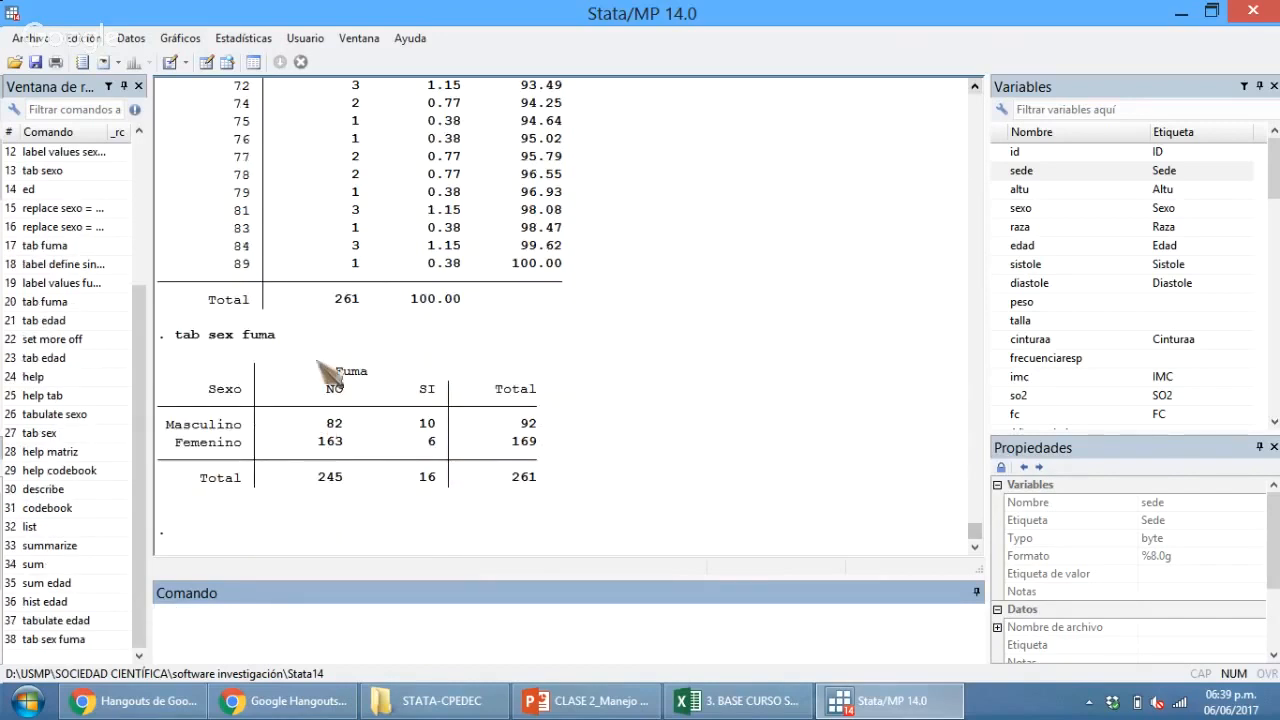
pyautogui.moveTo(322, 423); pyautogui.dragTo(349, 421)
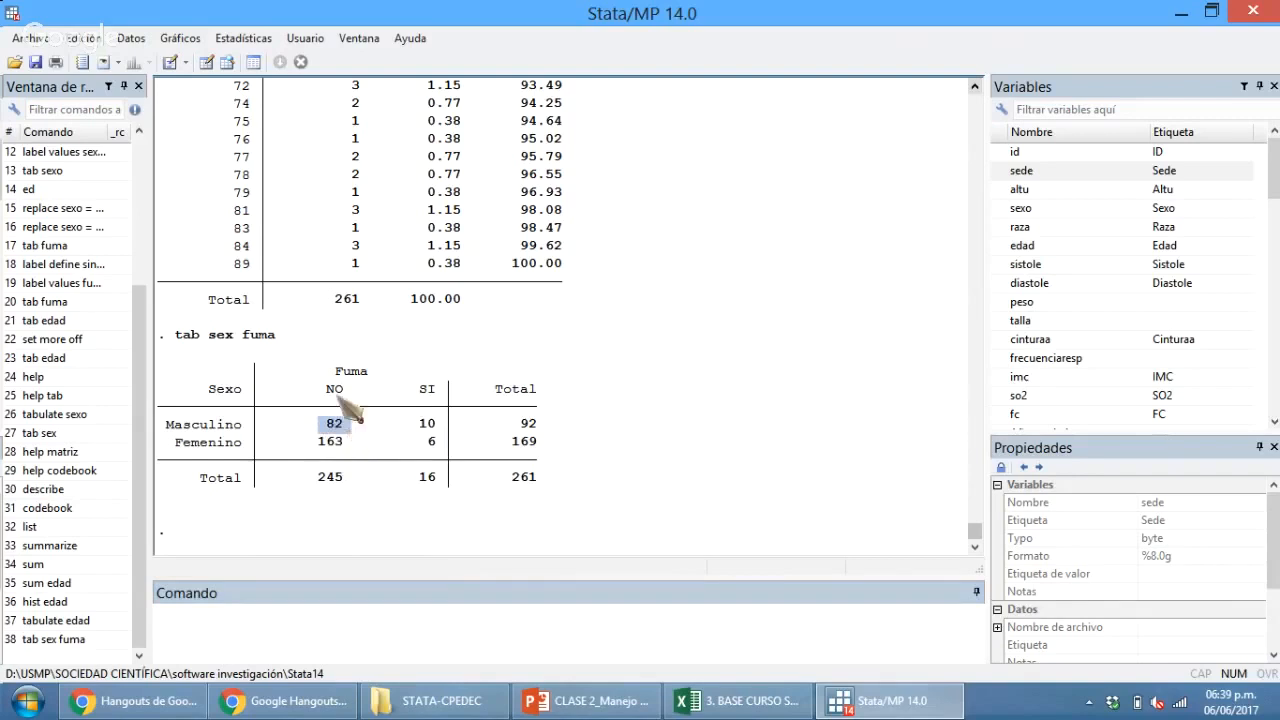
pyautogui.moveTo(174, 426); pyautogui.dragTo(290, 444)
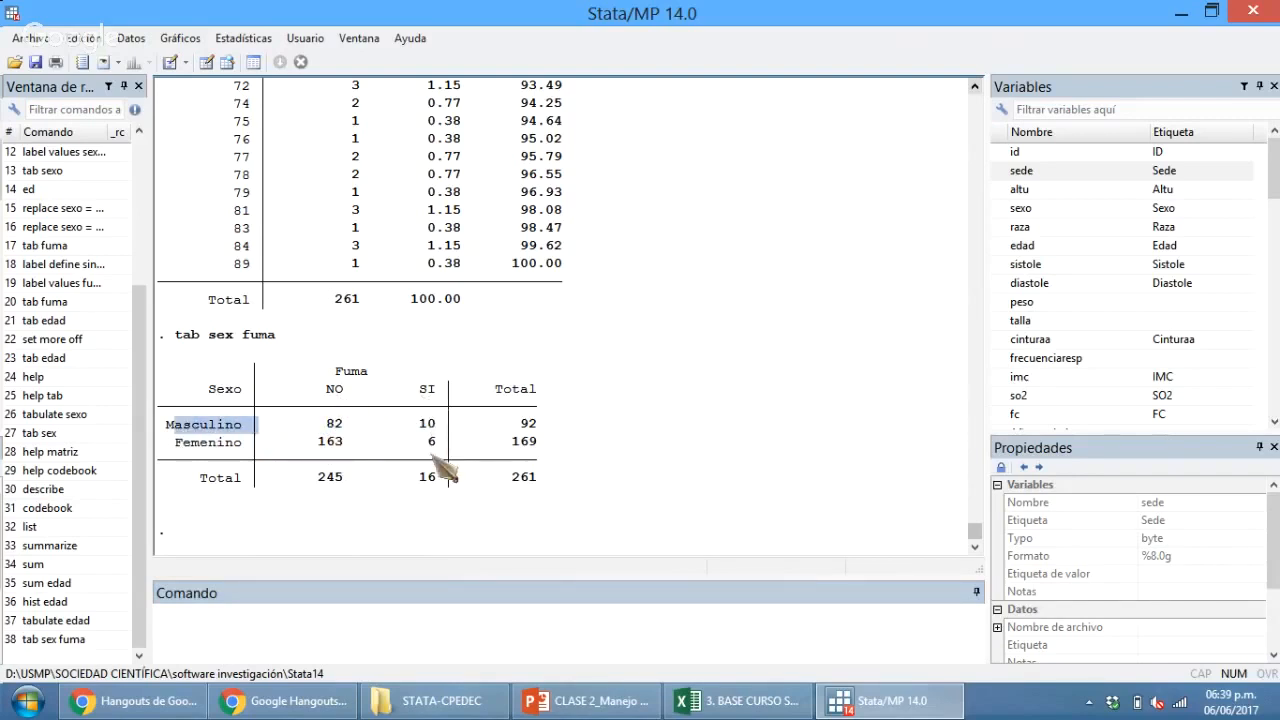
pyautogui.moveTo(420, 443); pyautogui.dragTo(435, 441)
pyautogui.moveTo(236, 431); pyautogui.dragTo(166, 446)
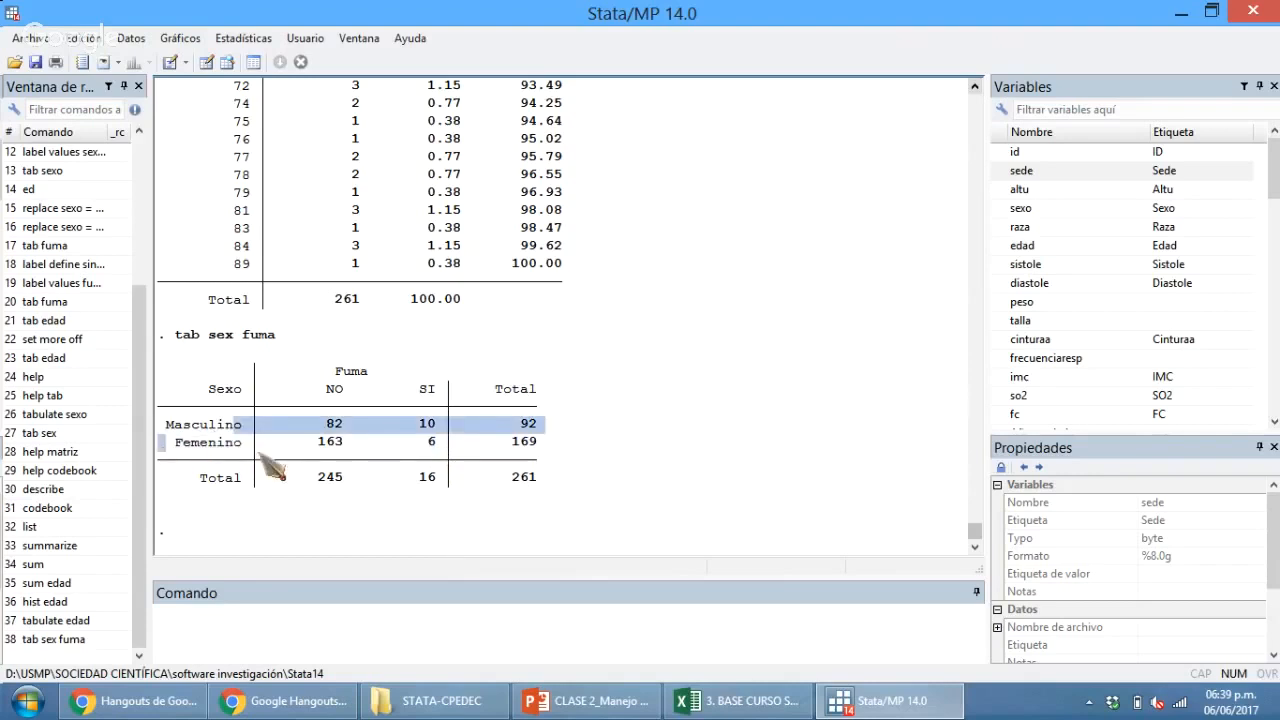
pyautogui.click(436, 453)
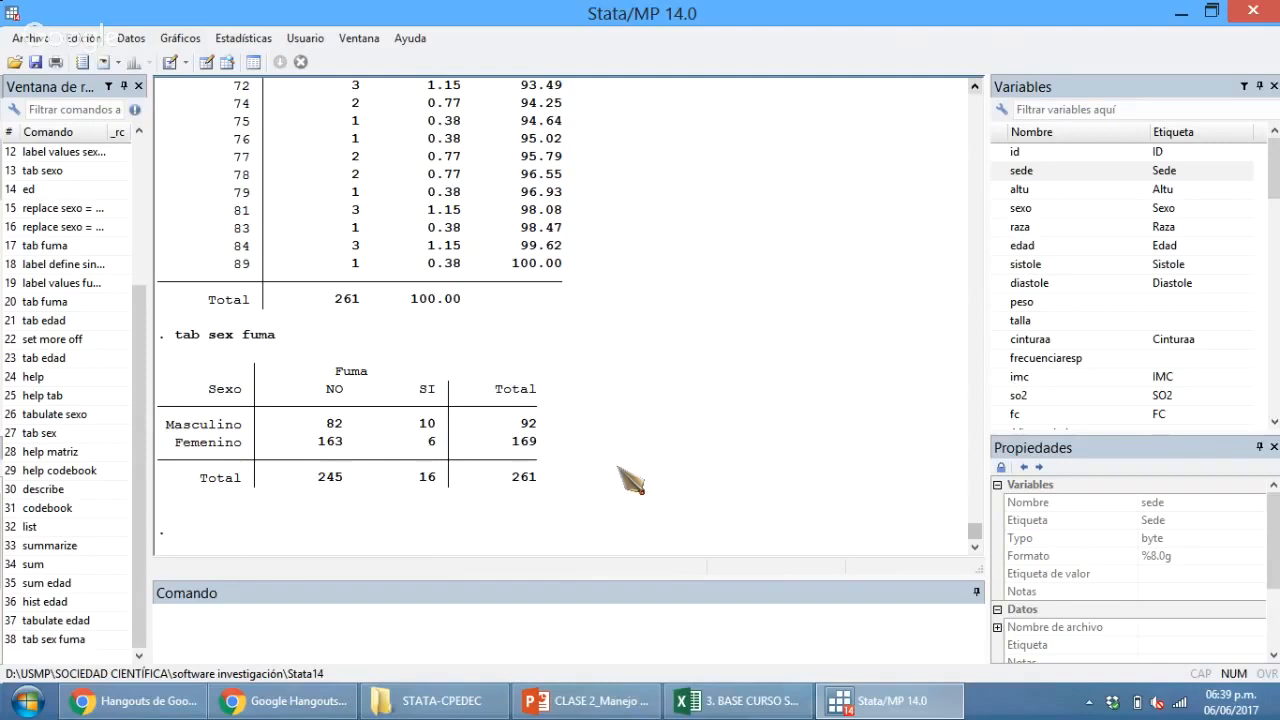
pyautogui.click(512, 618)
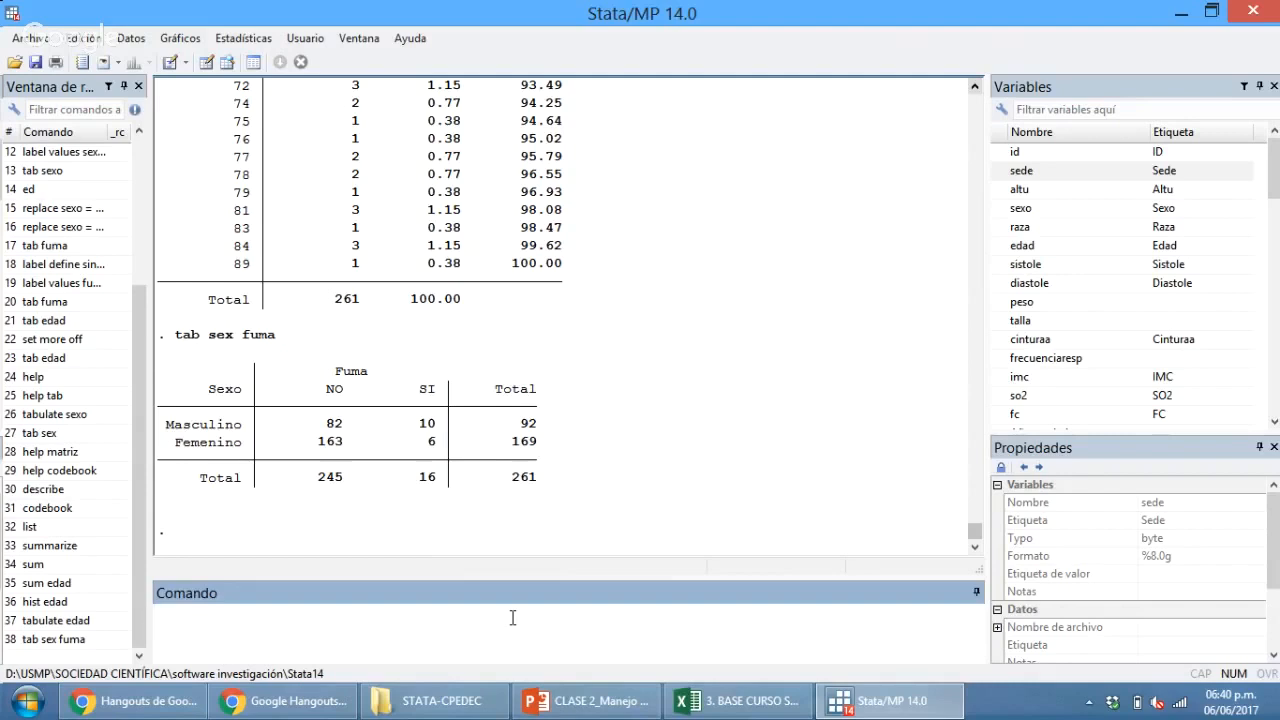
pyautogui.write('Re pág')
pyautogui.press('BackSpace')
pyautogui.press('BackSpace')
pyautogui.press('BackSpace')
pyautogui.press('BackSpace')
pyautogui.press('BackSpace')
pyautogui.press('BackSpace')
pyautogui.press('BackSpace')
pyautogui.press('pageup')
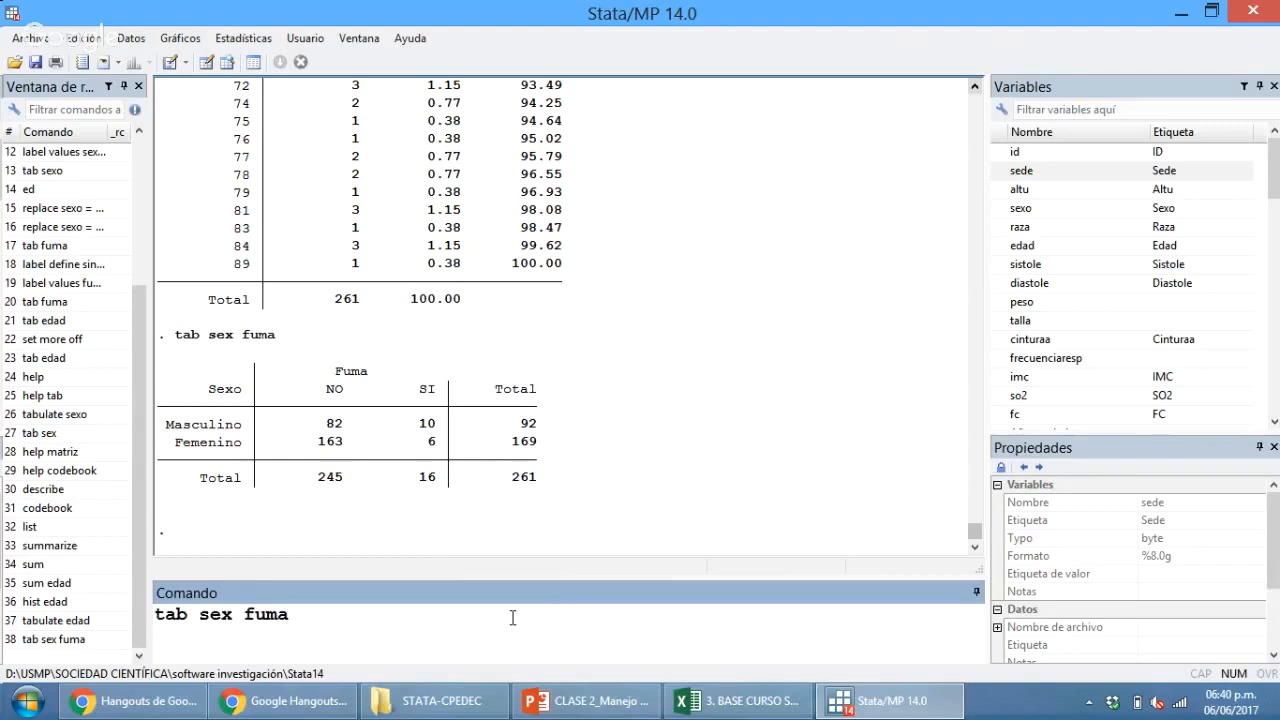
pyautogui.press('pageup')
pyautogui.press('pageup')
pyautogui.press('pageup')
pyautogui.press('pageup')
pyautogui.press('pageup')
pyautogui.press('pageup')
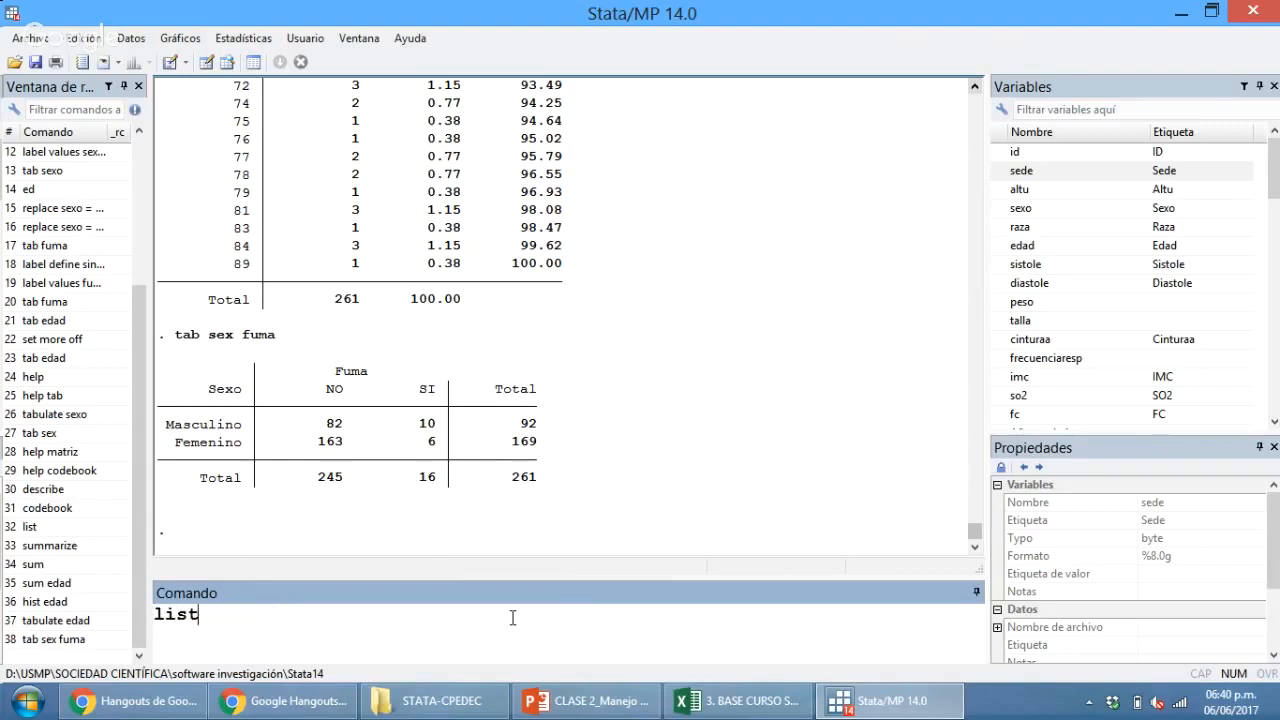
pyautogui.press('BackSpace')
pyautogui.press('BackSpace')
pyautogui.press('BackSpace')
pyautogui.press('BackSpace')
pyautogui.press('Return')
# Recall the sex by smoking cross-tabulation and run it with column percentages as tab sex fuma, col.
pyautogui.press('pageup')
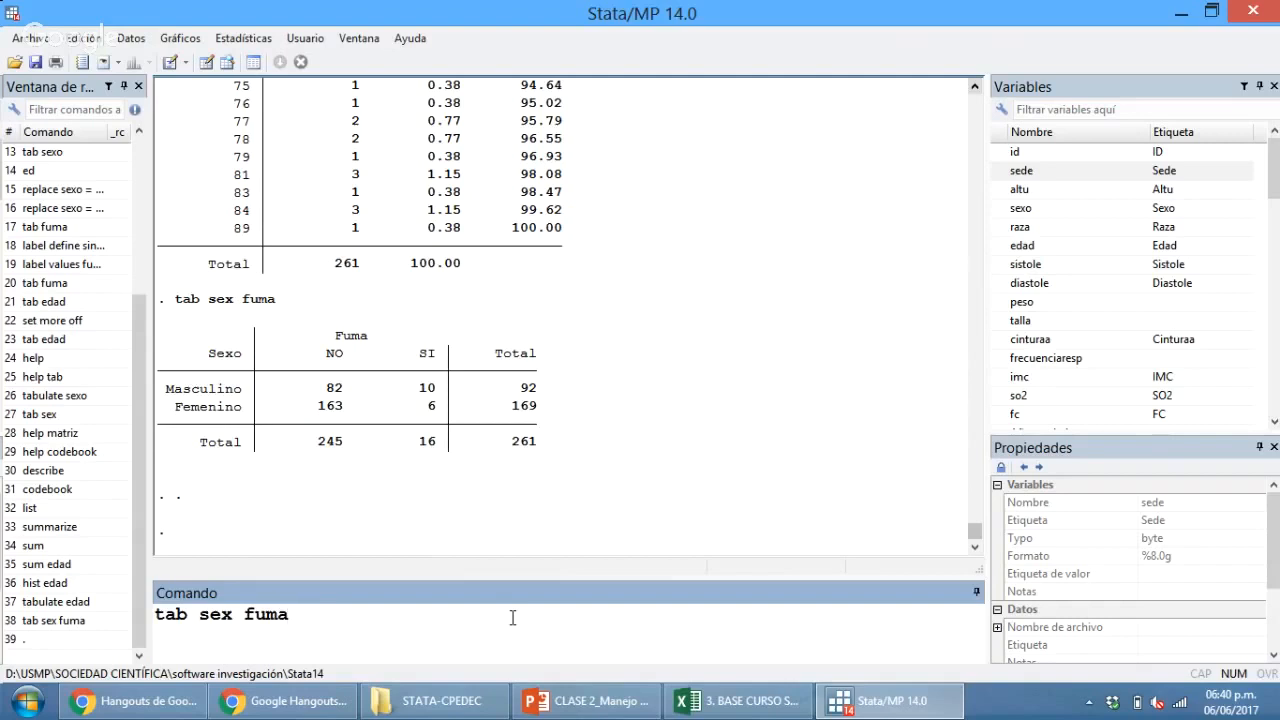
pyautogui.write('col')
pyautogui.press('Return')
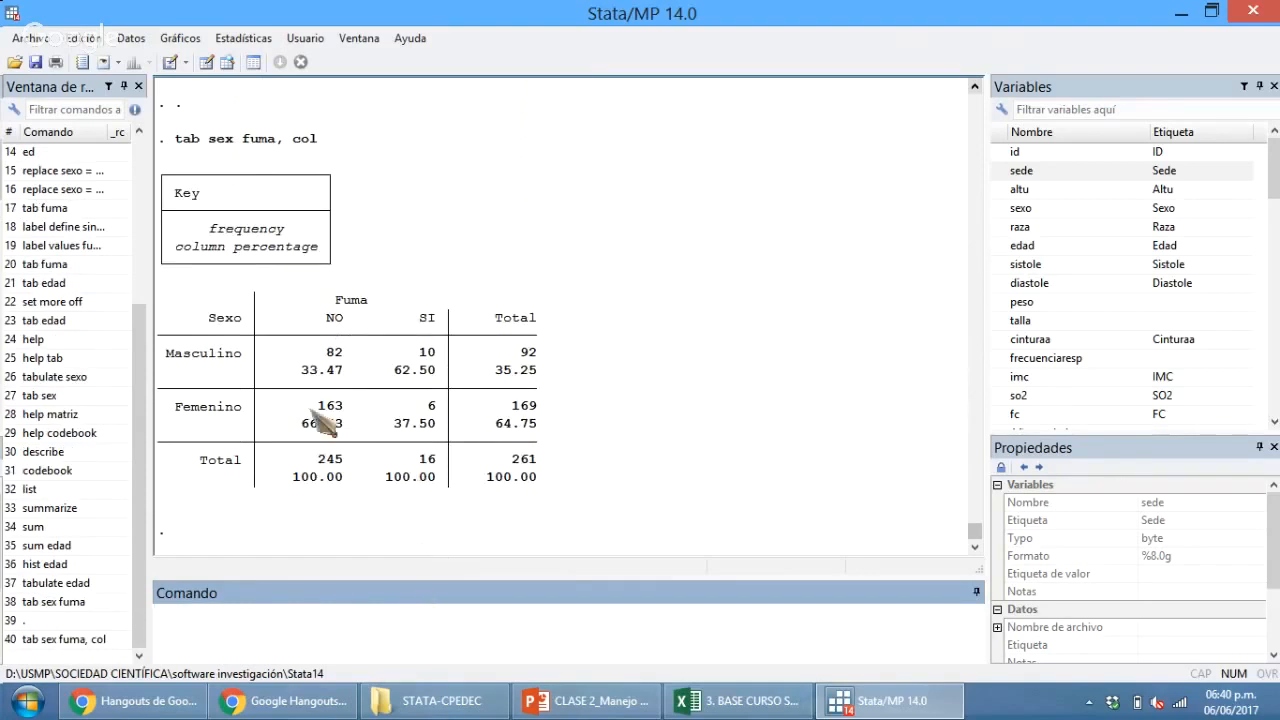
# Examine the column percentages of men and women among non-smokers and smokers, including the non-smokers' column total.
pyautogui.moveTo(312, 318); pyautogui.dragTo(348, 333)
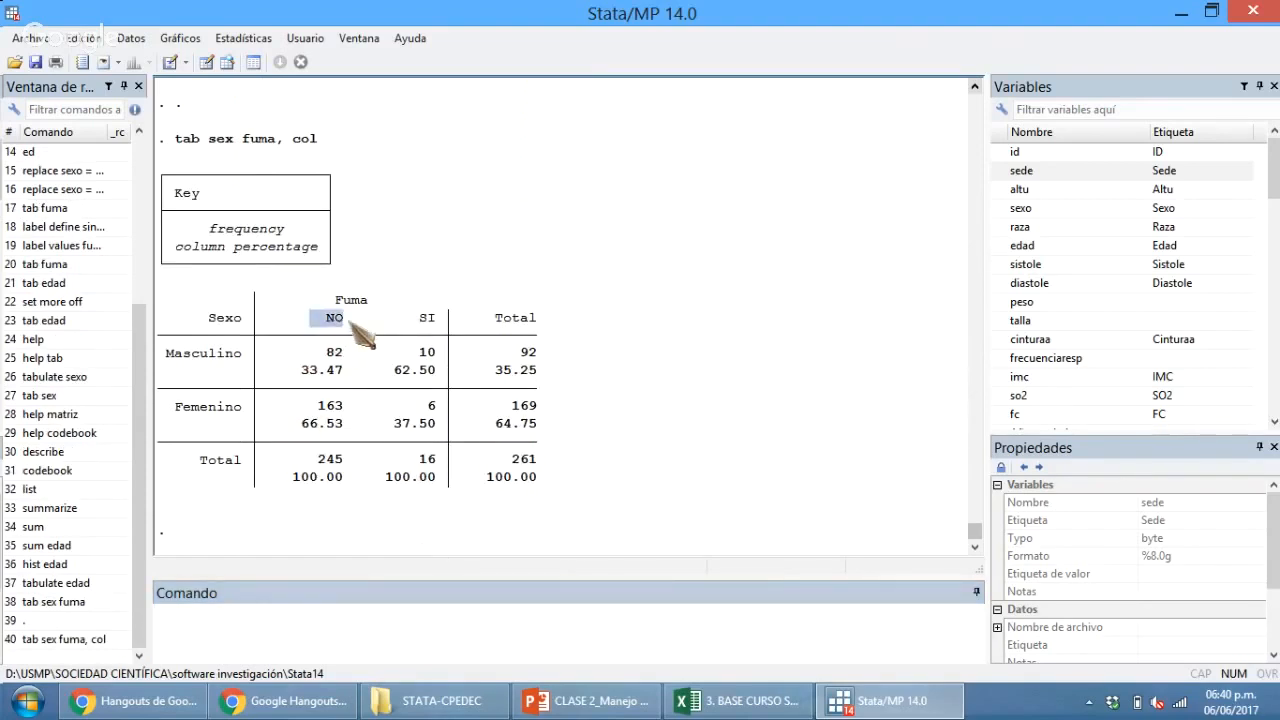
pyautogui.click(301, 369)
pyautogui.moveTo(300, 367); pyautogui.dragTo(346, 376)
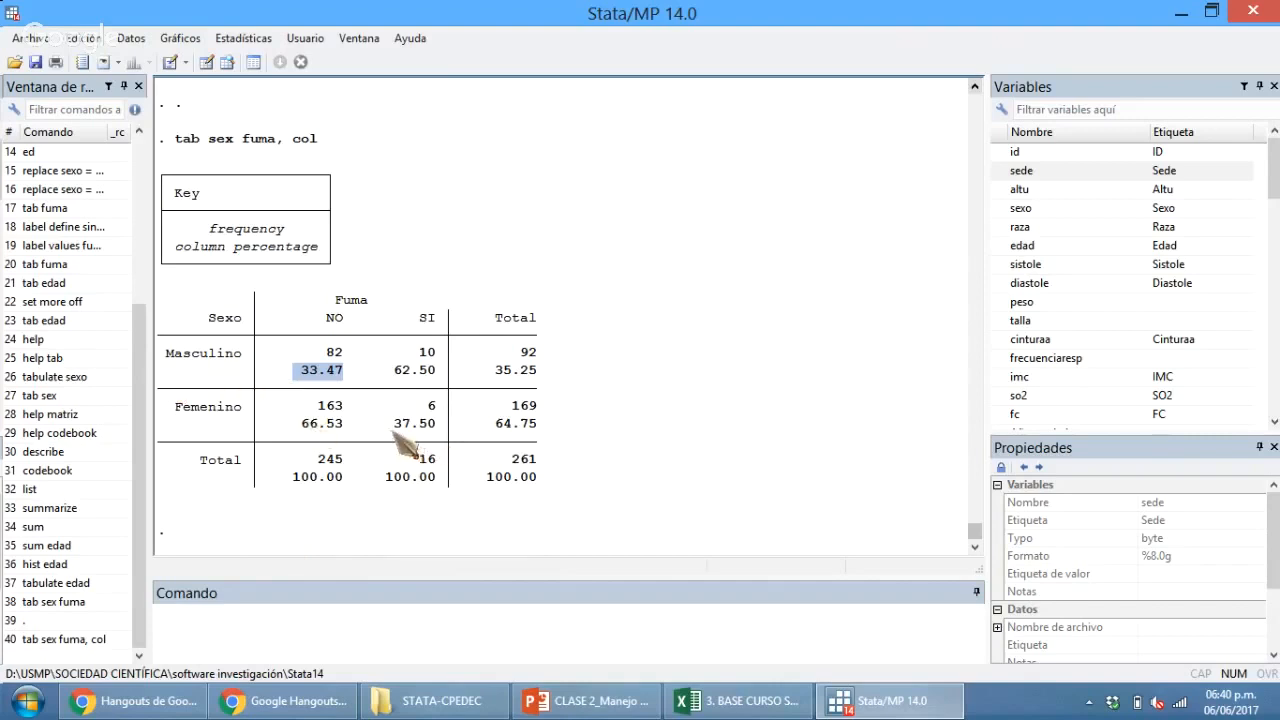
pyautogui.moveTo(388, 422); pyautogui.dragTo(428, 428)
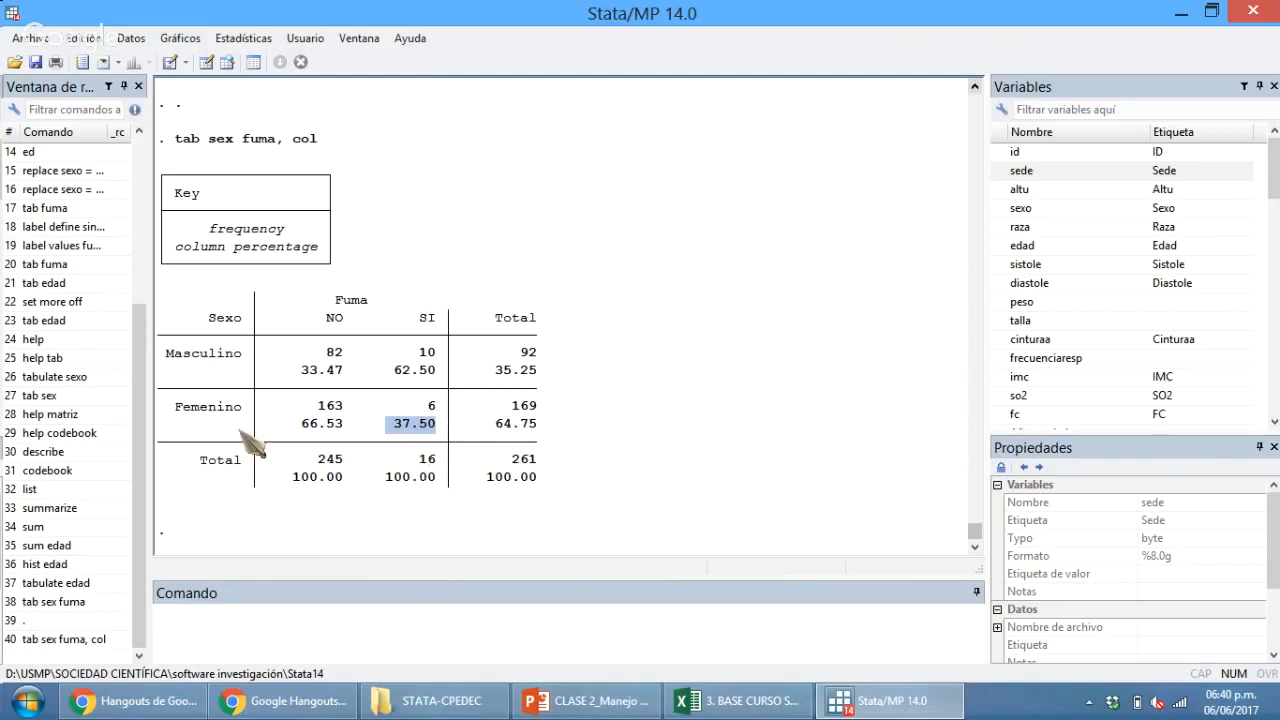
pyautogui.click(410, 540)
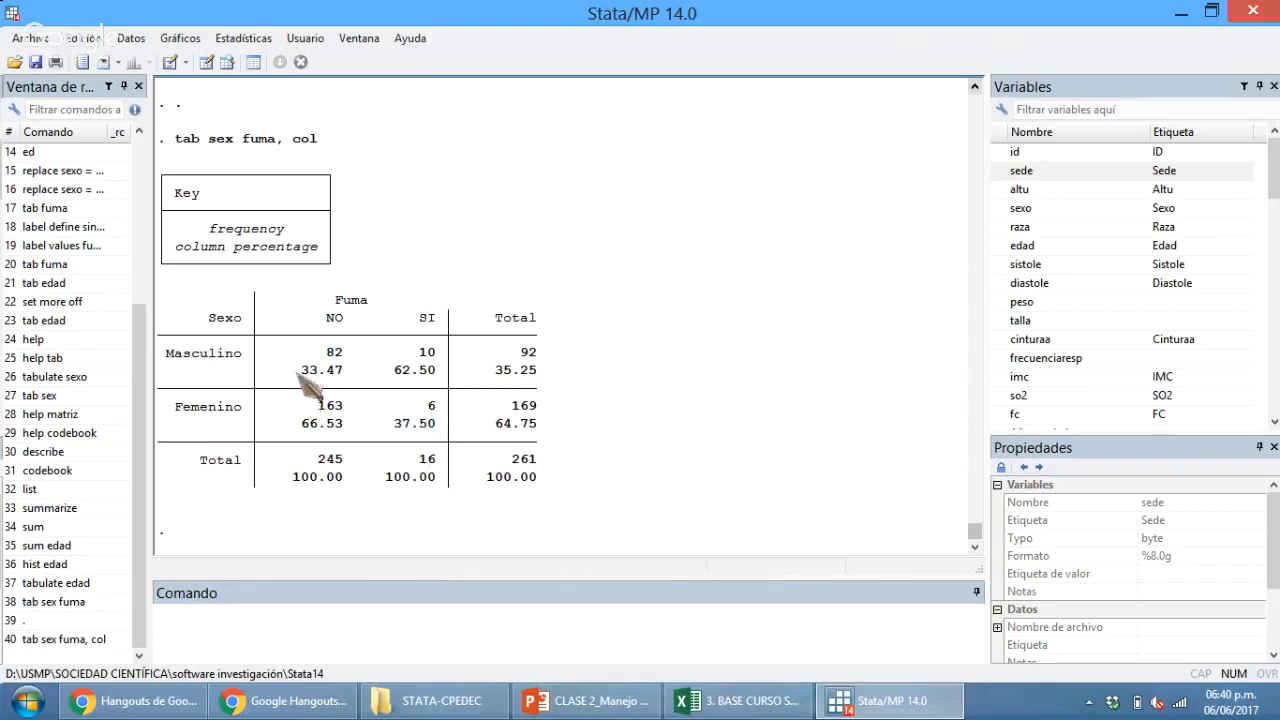
pyautogui.moveTo(296, 370); pyautogui.dragTo(344, 376)
pyautogui.click(298, 423)
pyautogui.moveTo(298, 421); pyautogui.dragTo(345, 425)
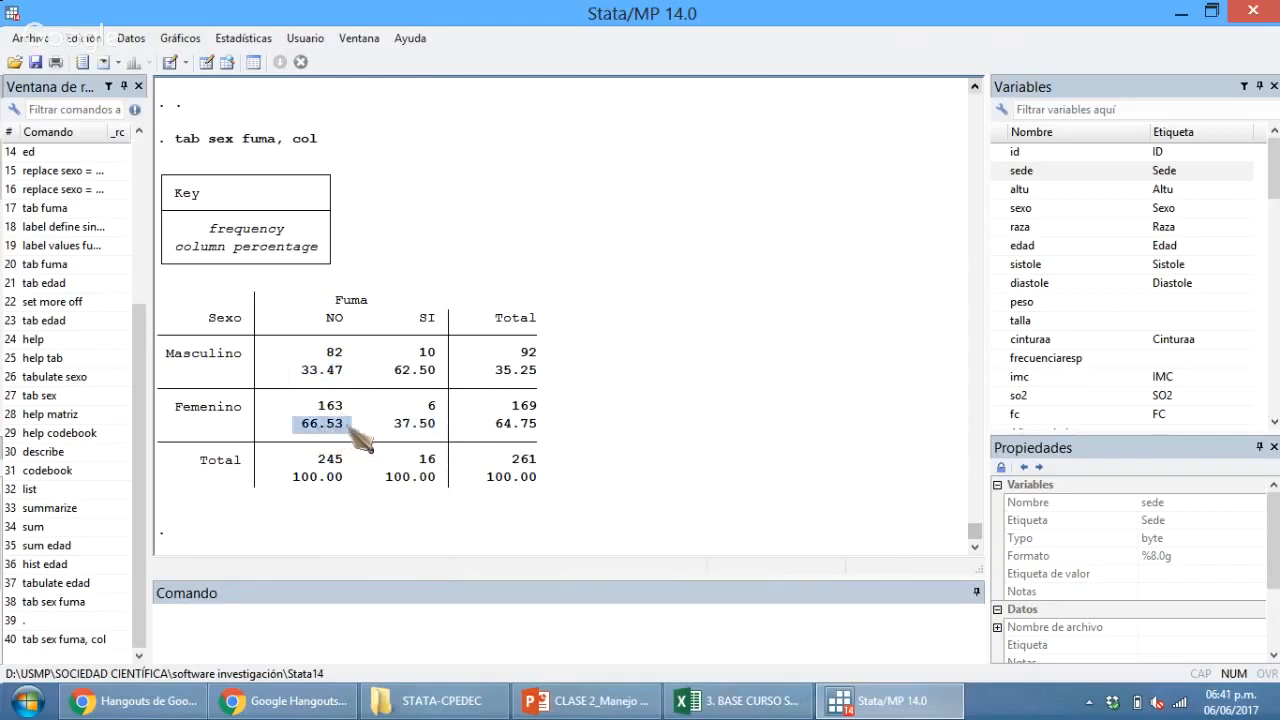
pyautogui.moveTo(289, 478); pyautogui.dragTo(336, 489)
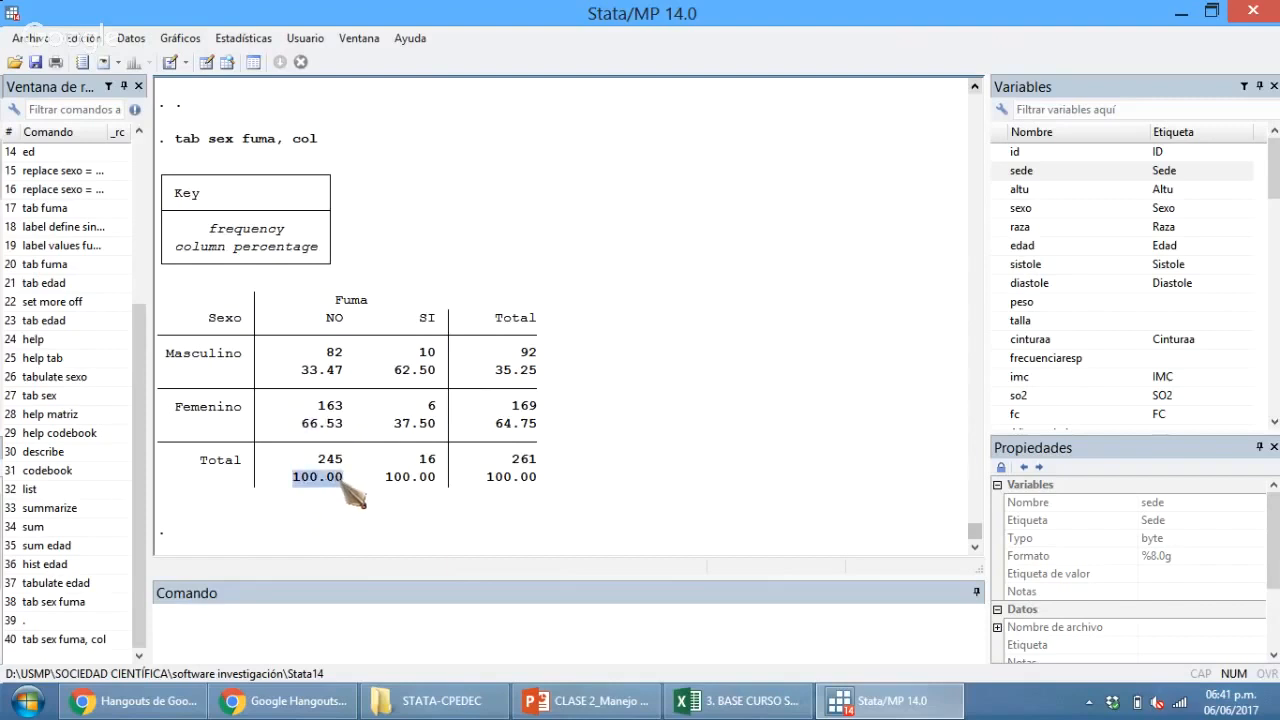
# Replace the col option with row and run tab sex fuma, row to get row percentages.
pyautogui.click(336, 643)
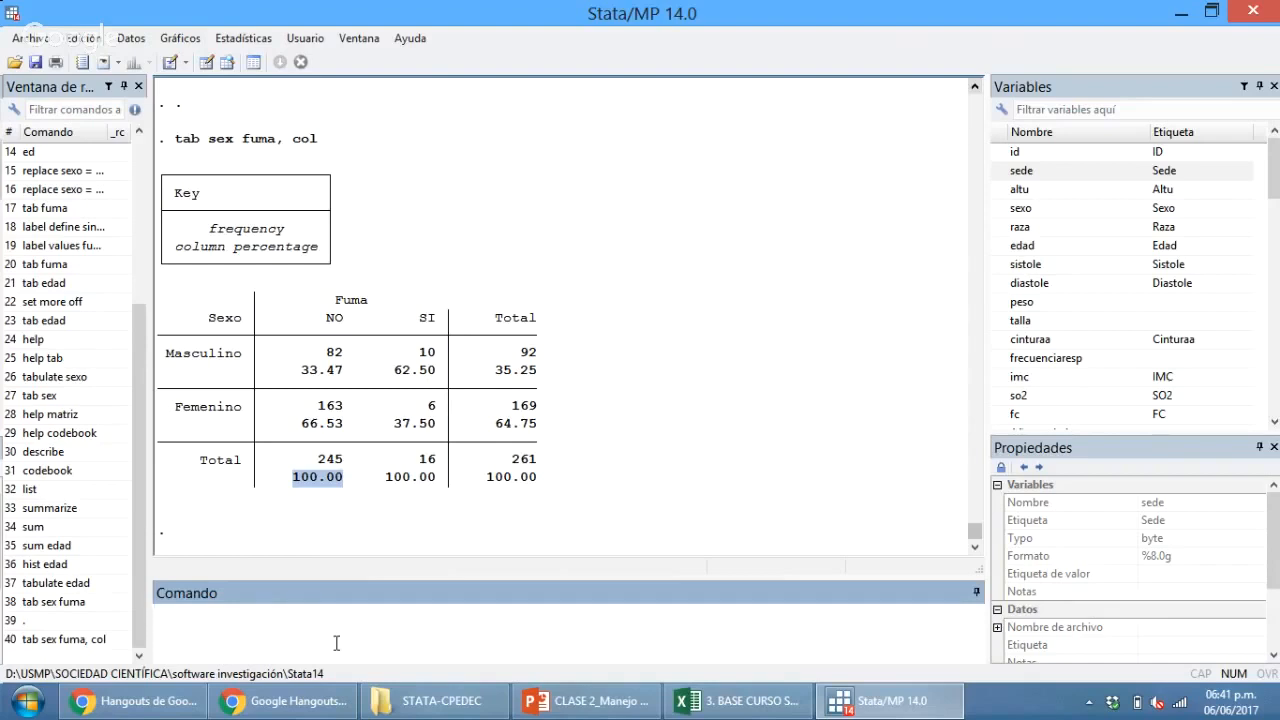
pyautogui.write('tab sex fuma, col')
pyautogui.press('BackSpace')
pyautogui.press('BackSpace')
pyautogui.press('BackSpace')
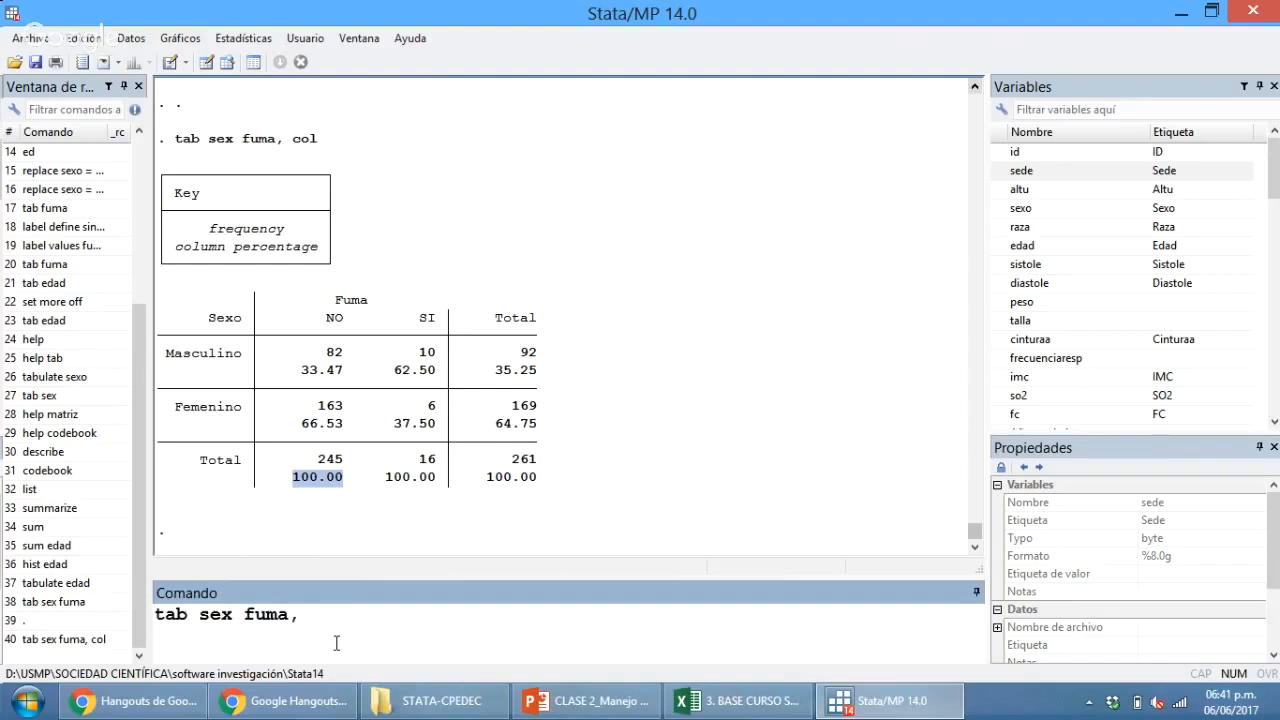
pyautogui.write('row')
pyautogui.press('Return')
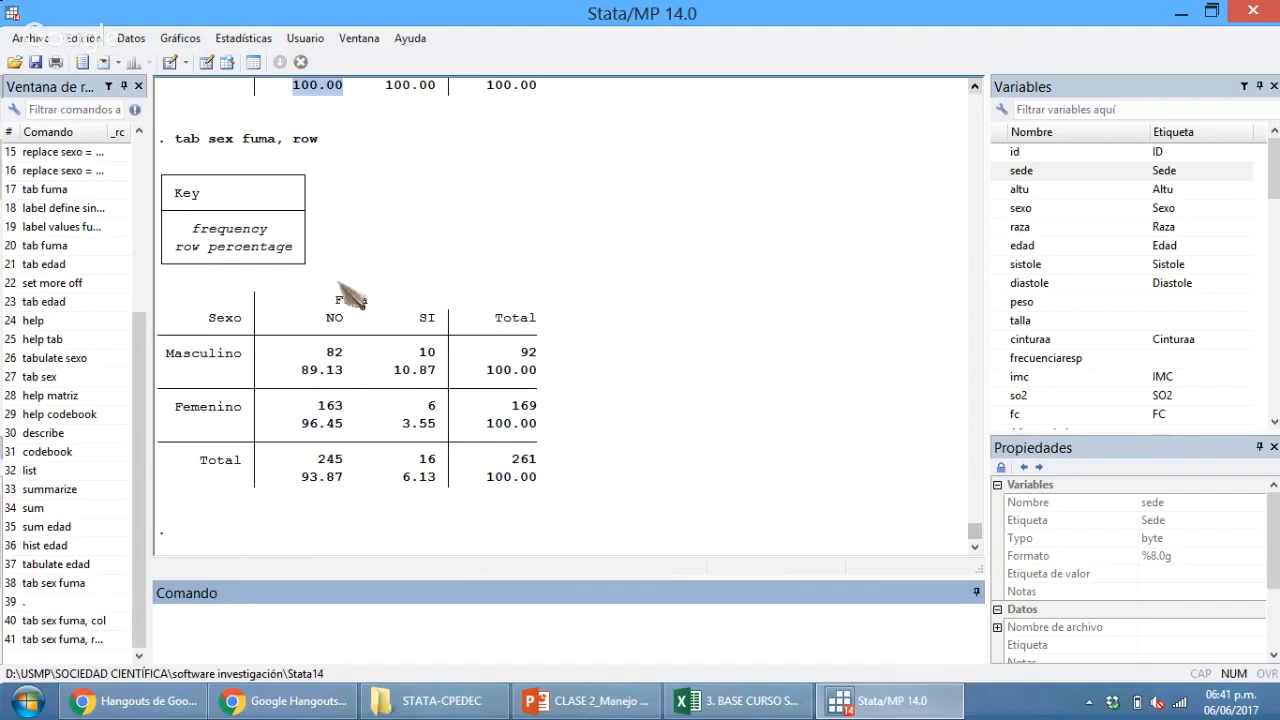
# Examine the row percentages of smokers and non-smokers within each sex, including the row totals for men and women.
pyautogui.click(396, 368)
pyautogui.moveTo(397, 371); pyautogui.dragTo(436, 373)
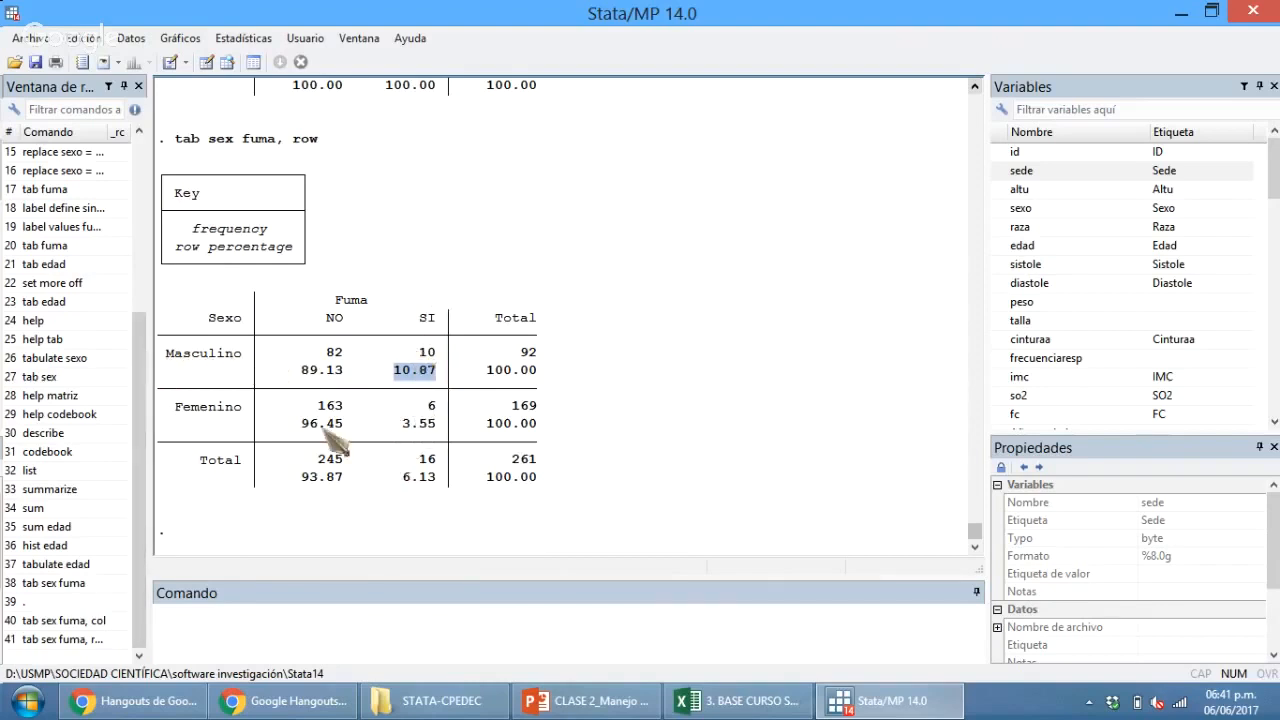
pyautogui.moveTo(300, 423); pyautogui.dragTo(347, 428)
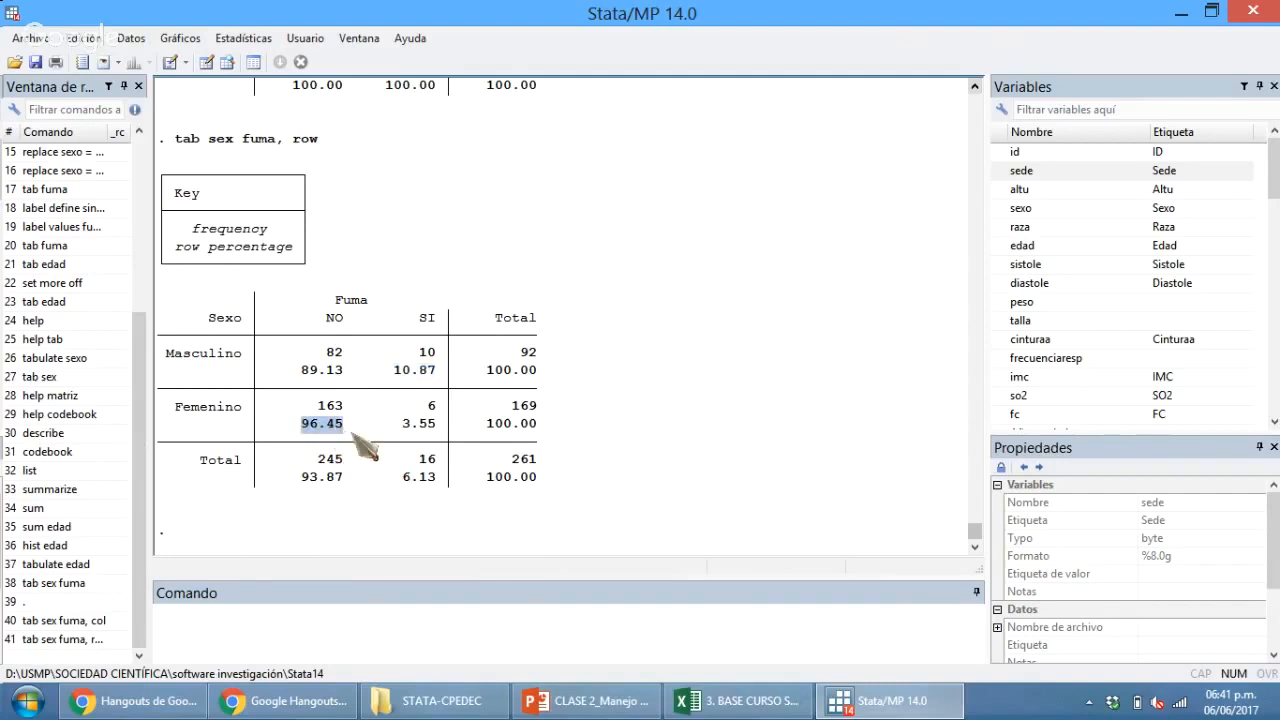
pyautogui.moveTo(368, 401); pyautogui.dragTo(375, 416)
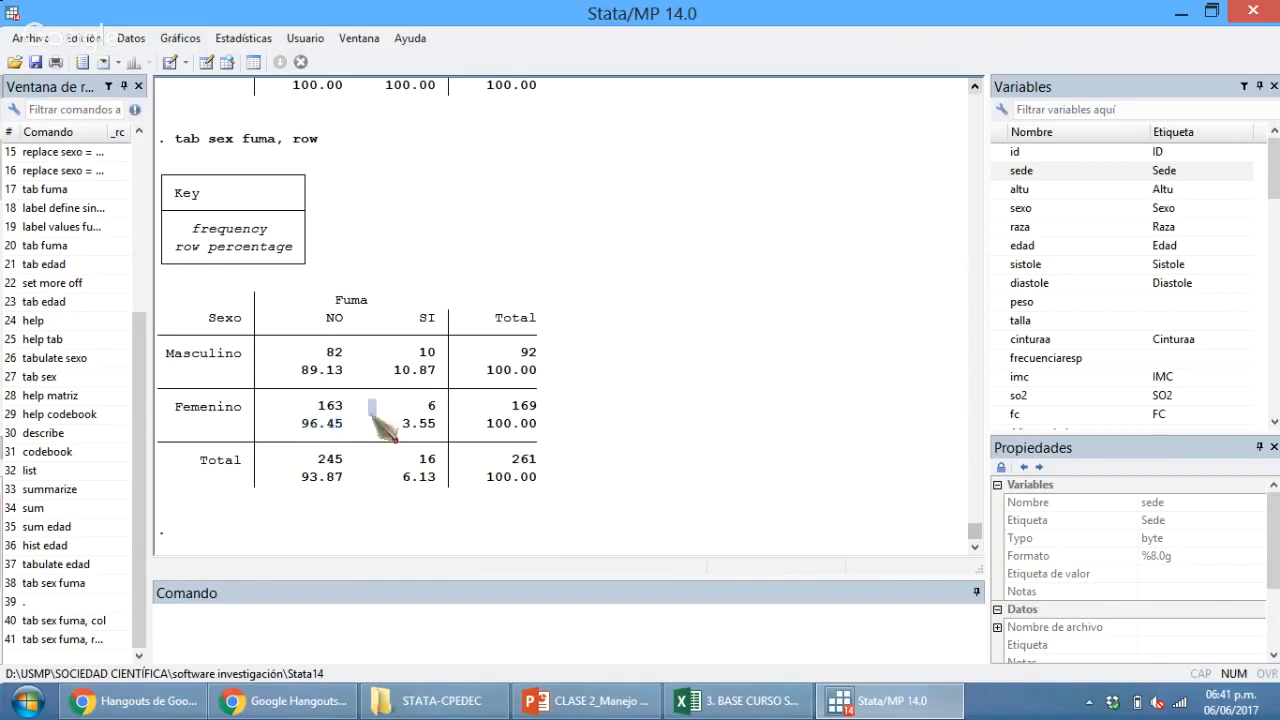
pyautogui.click(371, 415)
pyautogui.moveTo(294, 374); pyautogui.dragTo(550, 374)
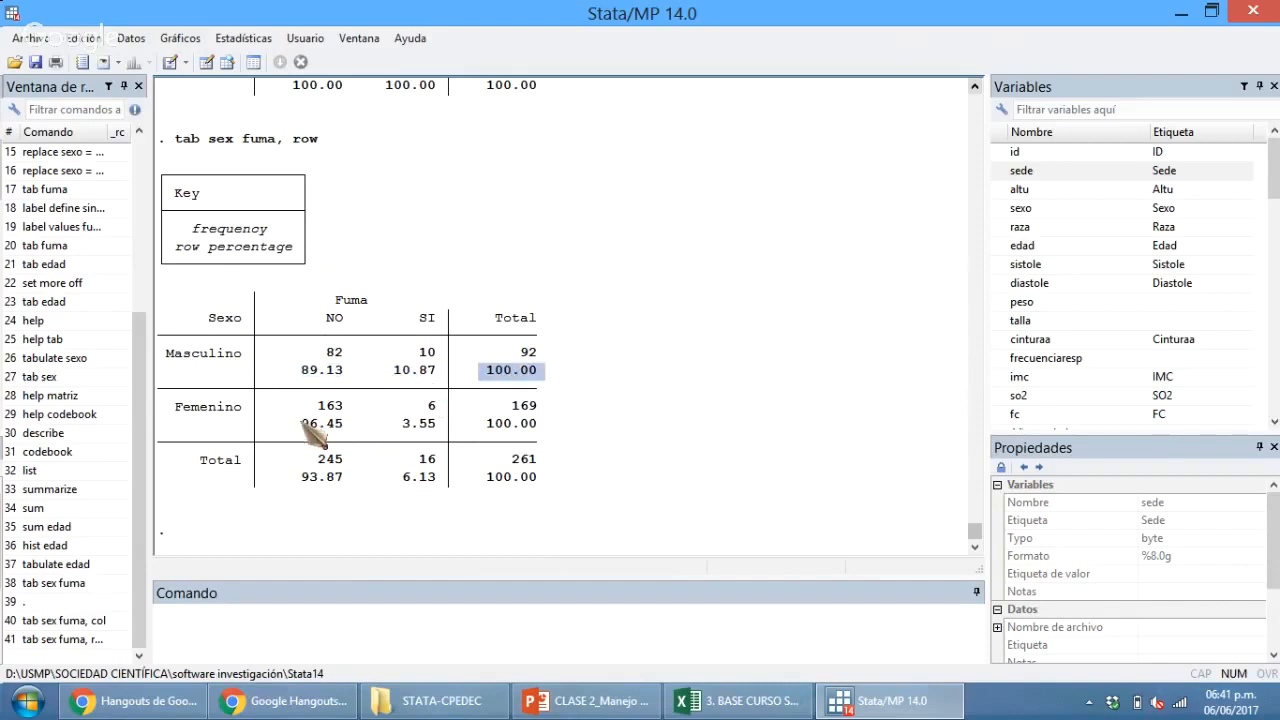
pyautogui.moveTo(300, 422); pyautogui.dragTo(545, 424)
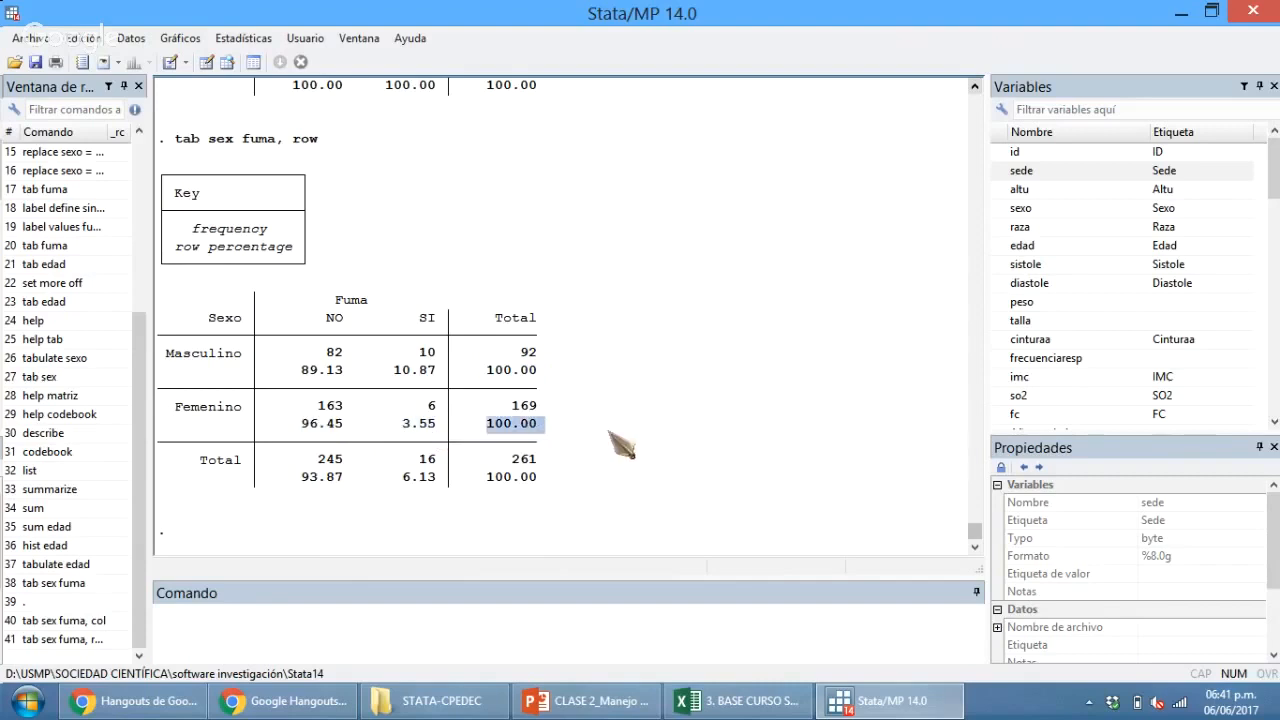
pyautogui.click(643, 447)
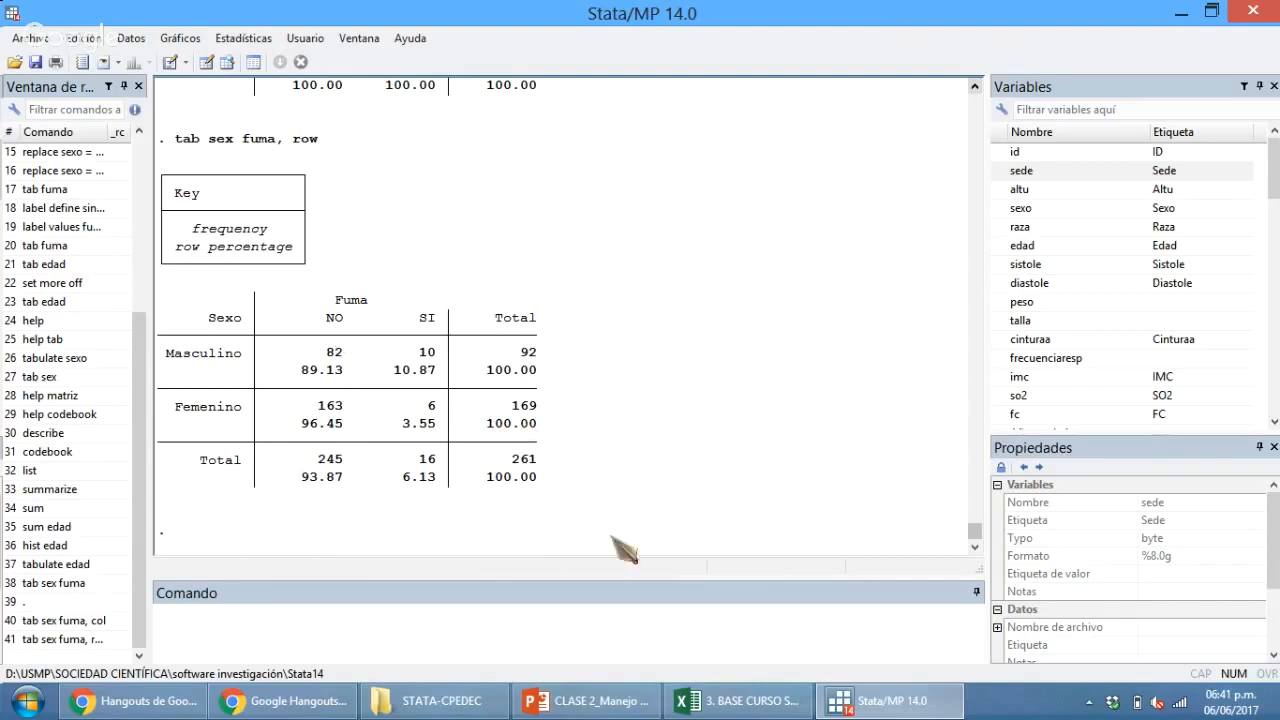
pyautogui.click(551, 645)
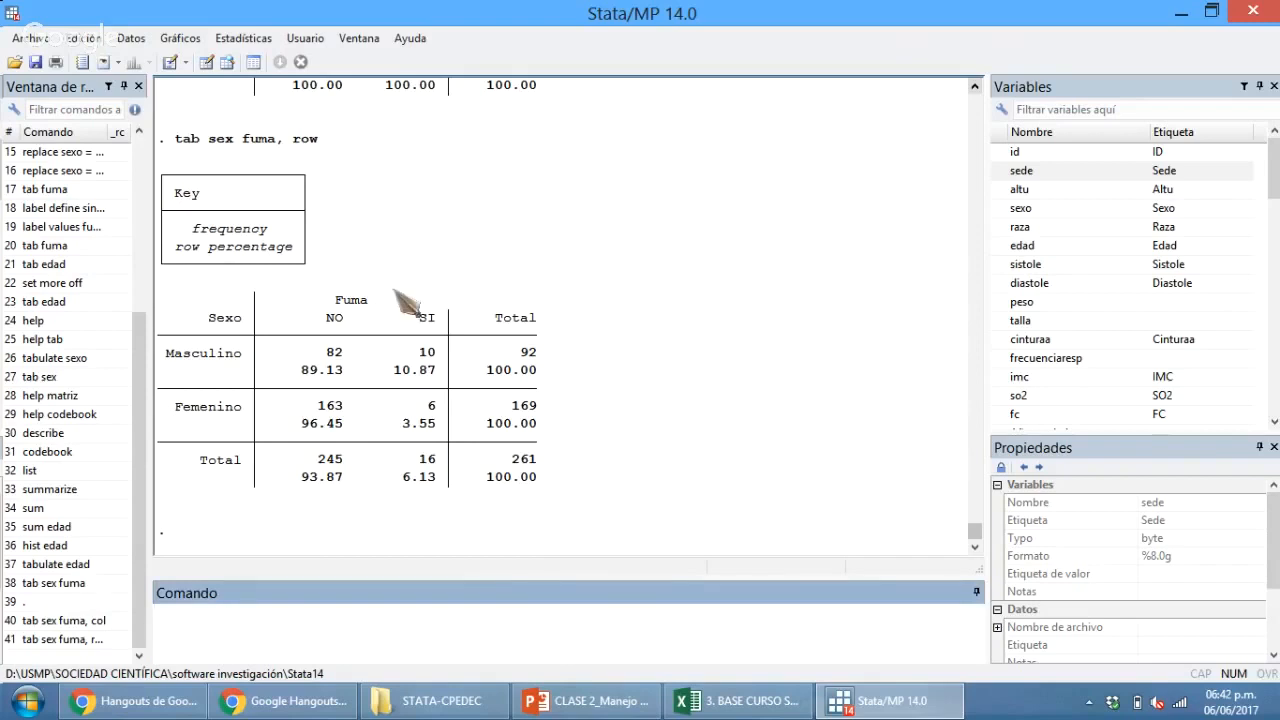
pyautogui.click(527, 243)
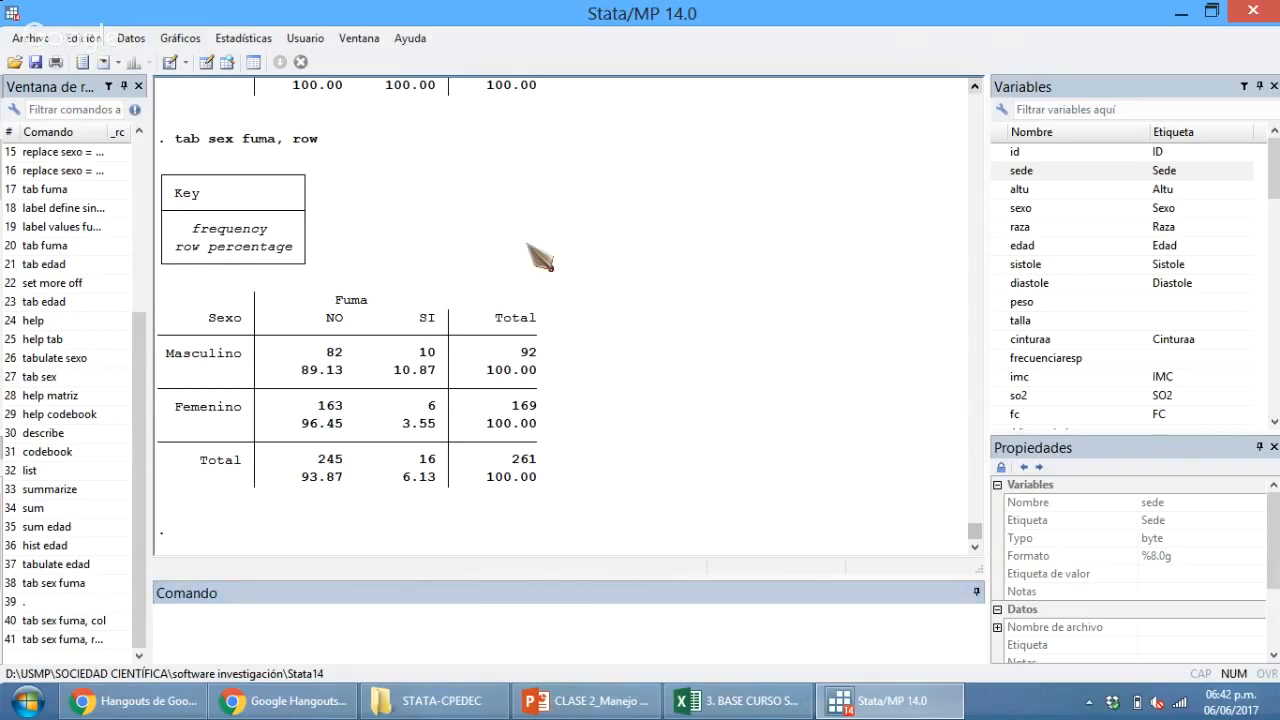
# Check the Key legend above the table, and rerun the cross-tabulation without it using tab sex fuma, row nokey.
pyautogui.moveTo(160, 172); pyautogui.dragTo(297, 268)
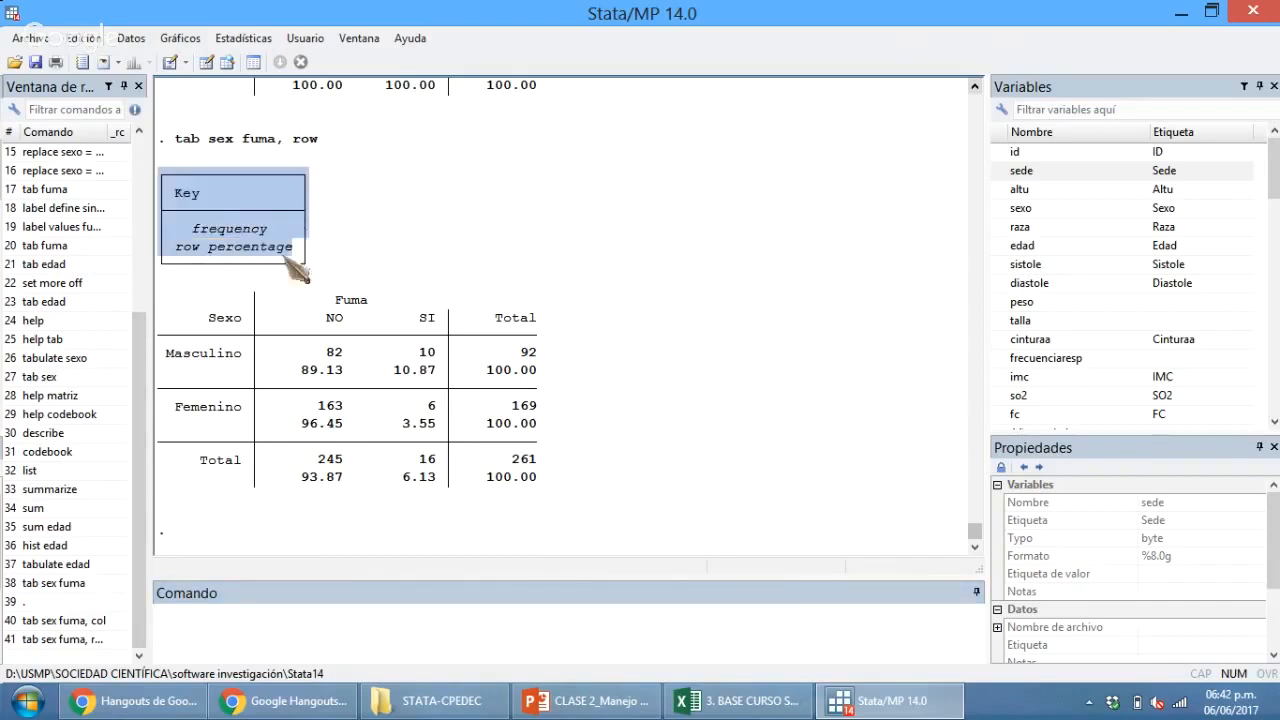
pyautogui.click(335, 282)
pyautogui.click(437, 622)
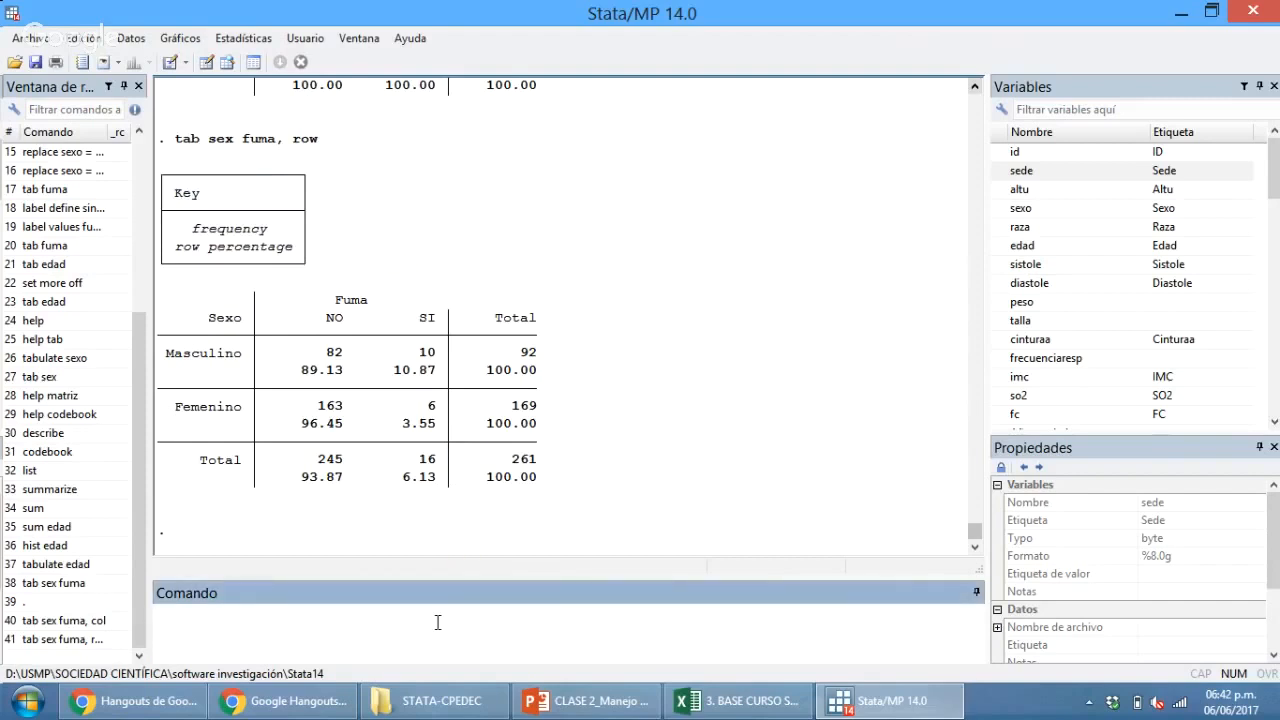
pyautogui.press('pageup')
pyautogui.write('nok')
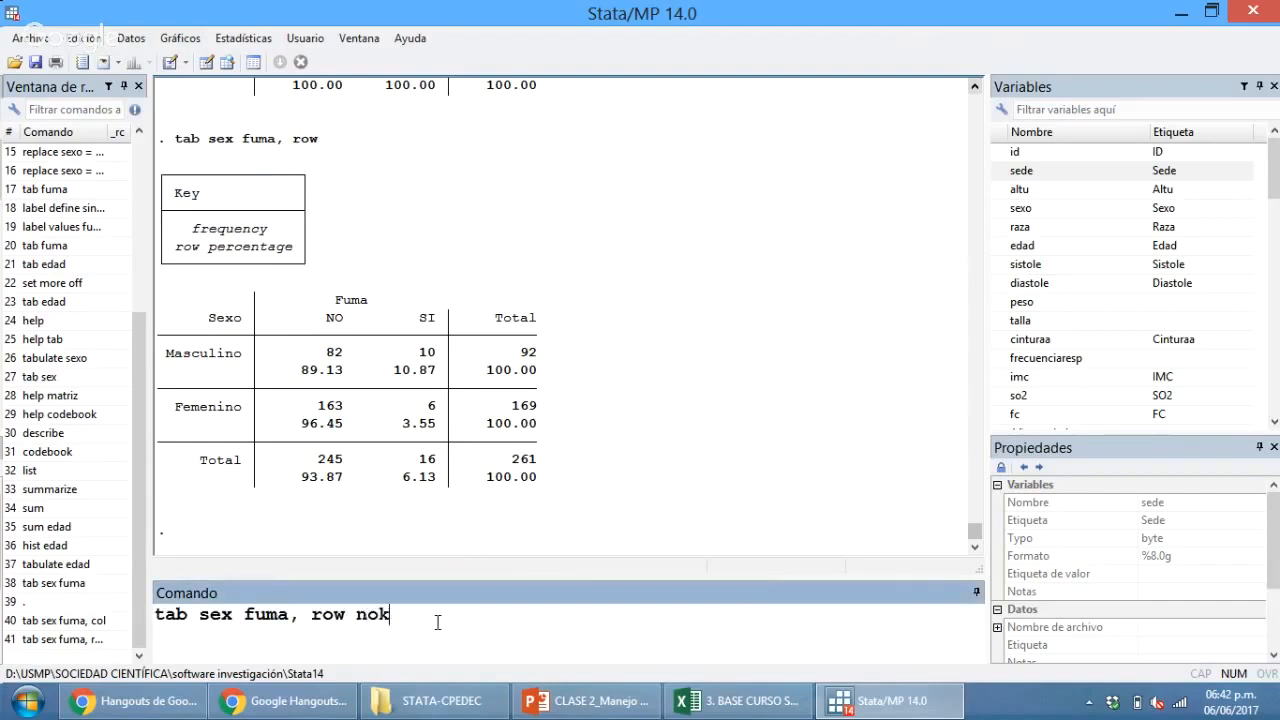
pyautogui.write('ey')
pyautogui.press('Return')
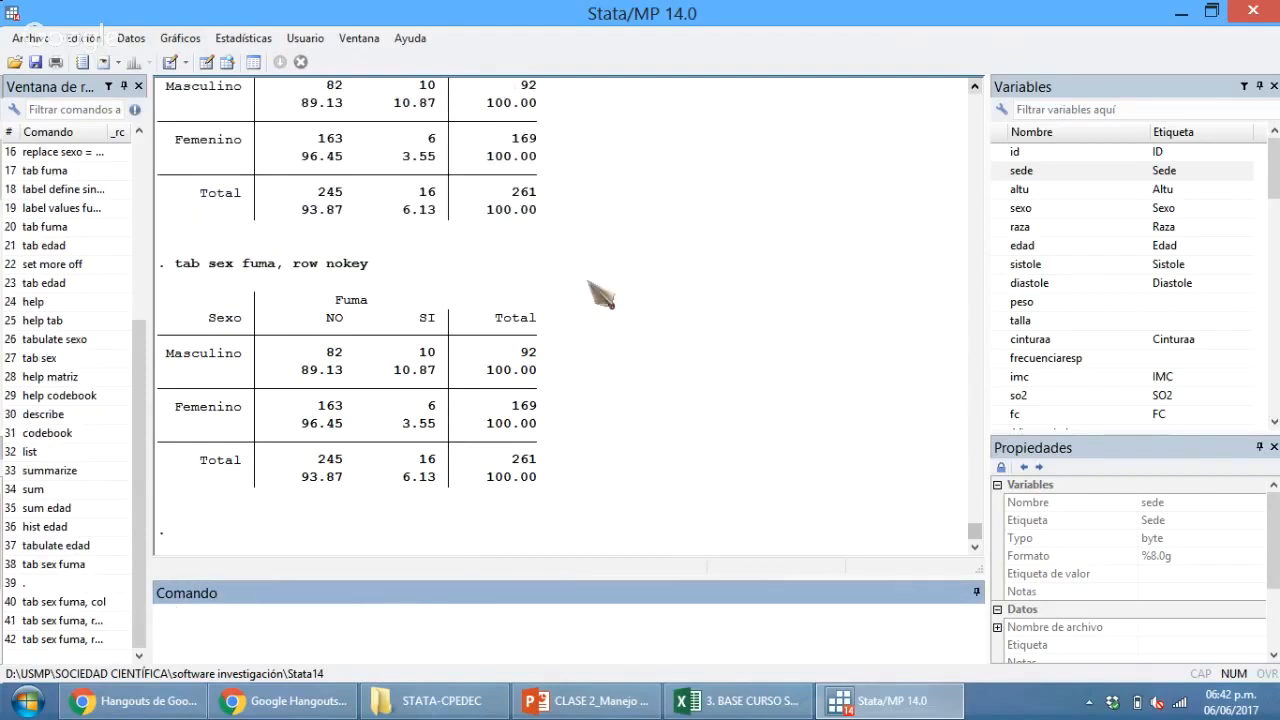
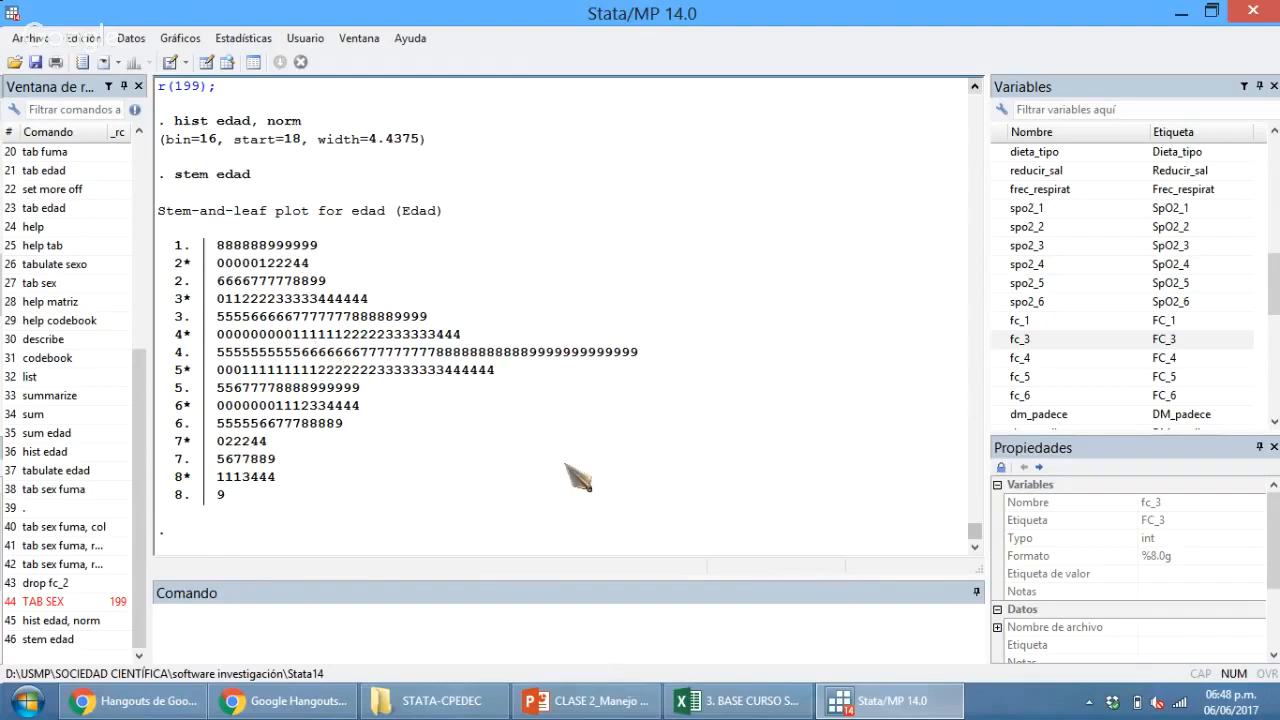
# Switch to the PowerPoint deck, advance to the Shapiro Wilk, sktest and Shapiro Francia slide, and examine its p-value criteria for normality.
pyautogui.click(645, 704)
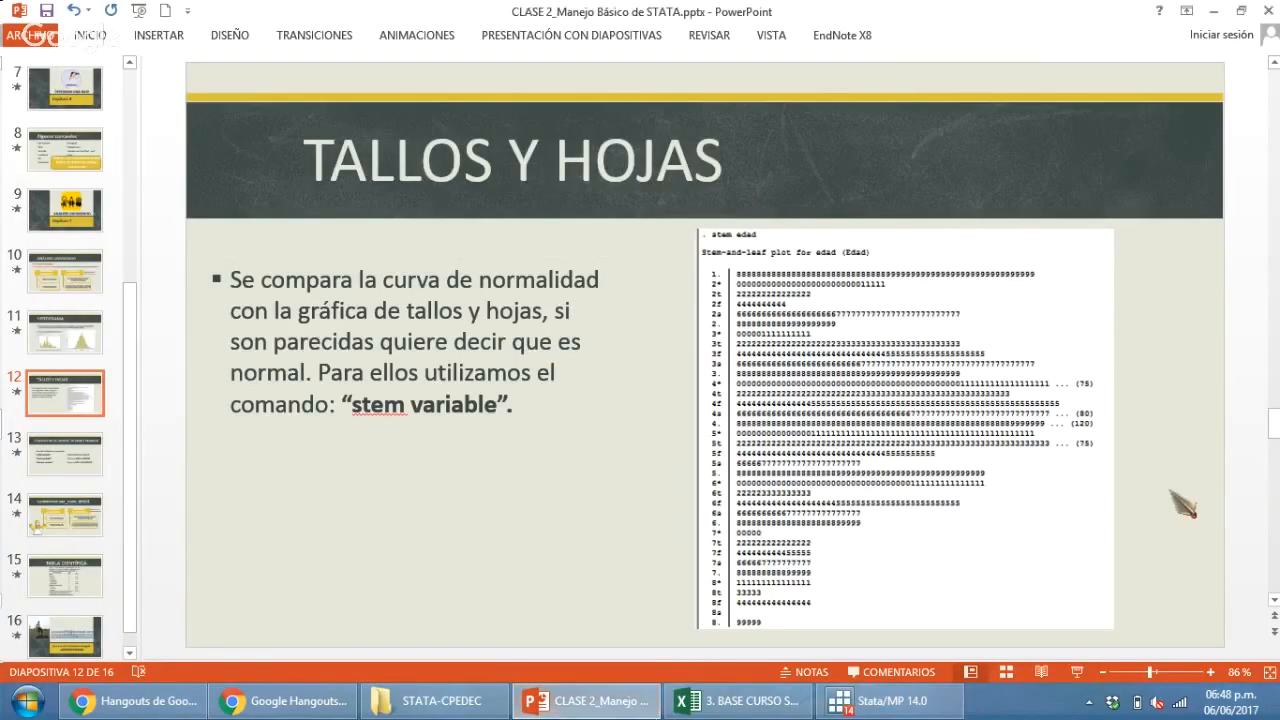
pyautogui.scroll(-1, 1183, 505)
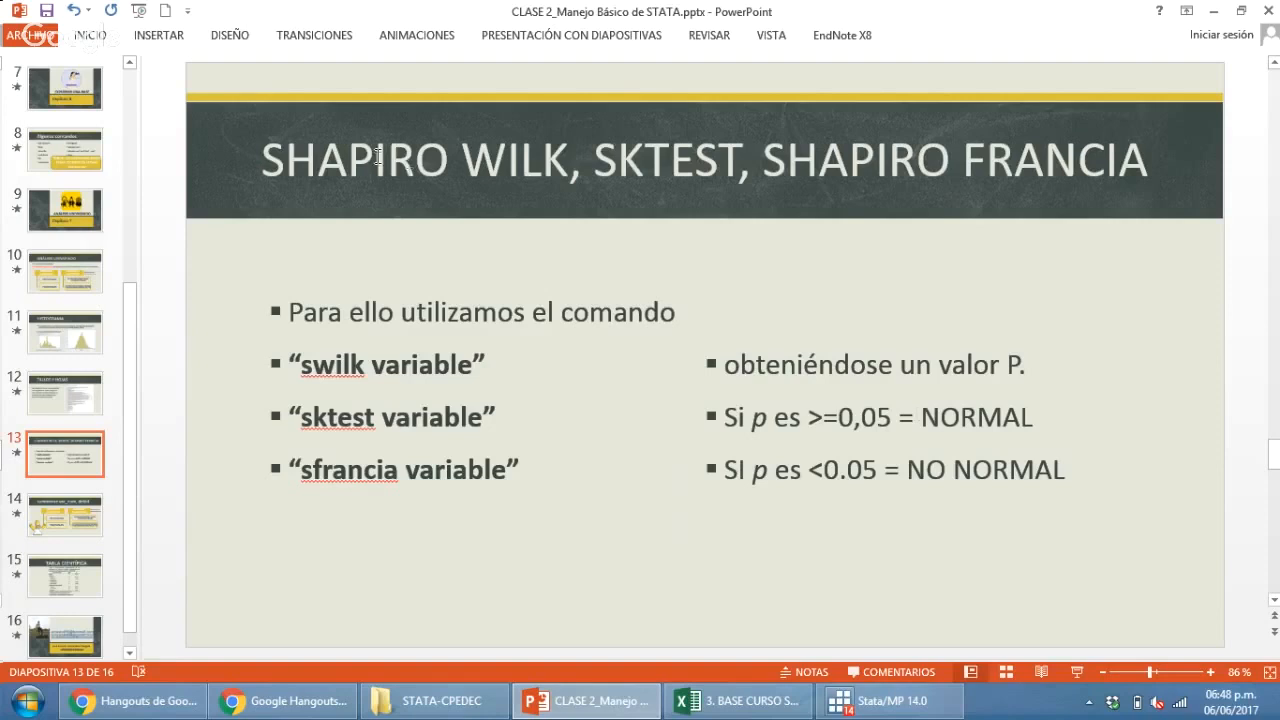
pyautogui.click(378, 156)
pyautogui.click(759, 166)
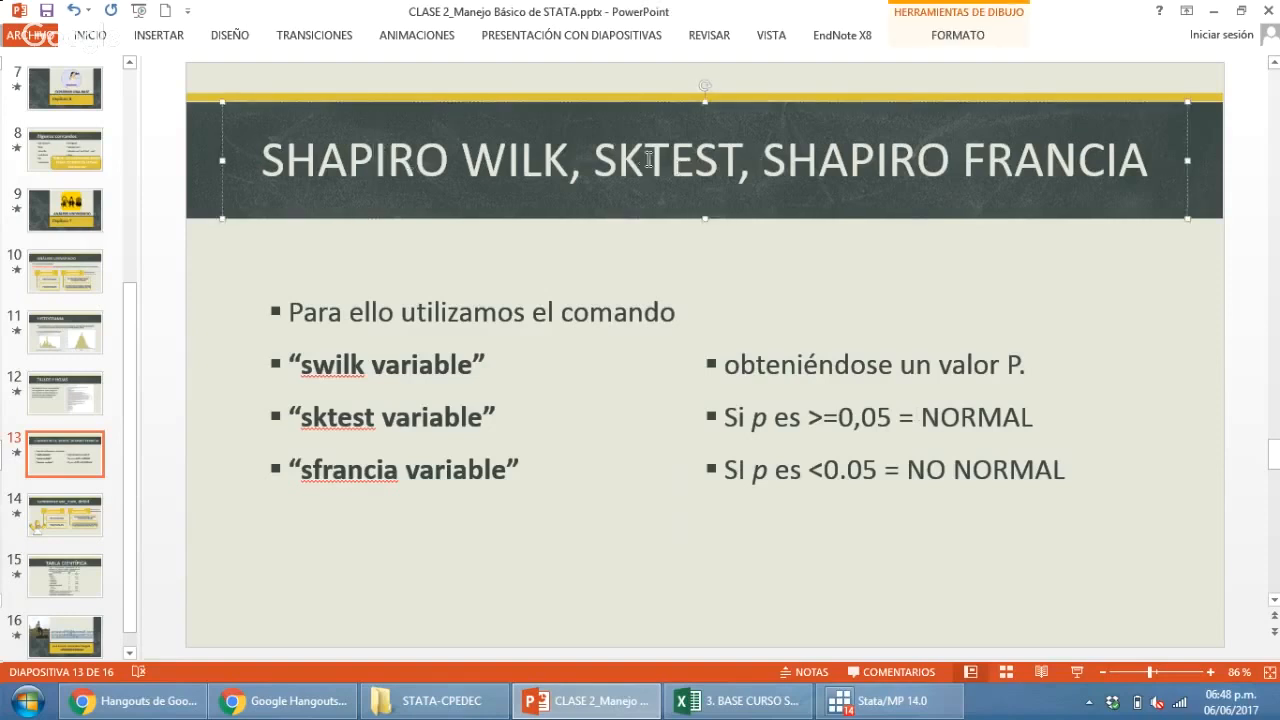
pyautogui.click(865, 160)
pyautogui.moveTo(724, 418); pyautogui.dragTo(1016, 434)
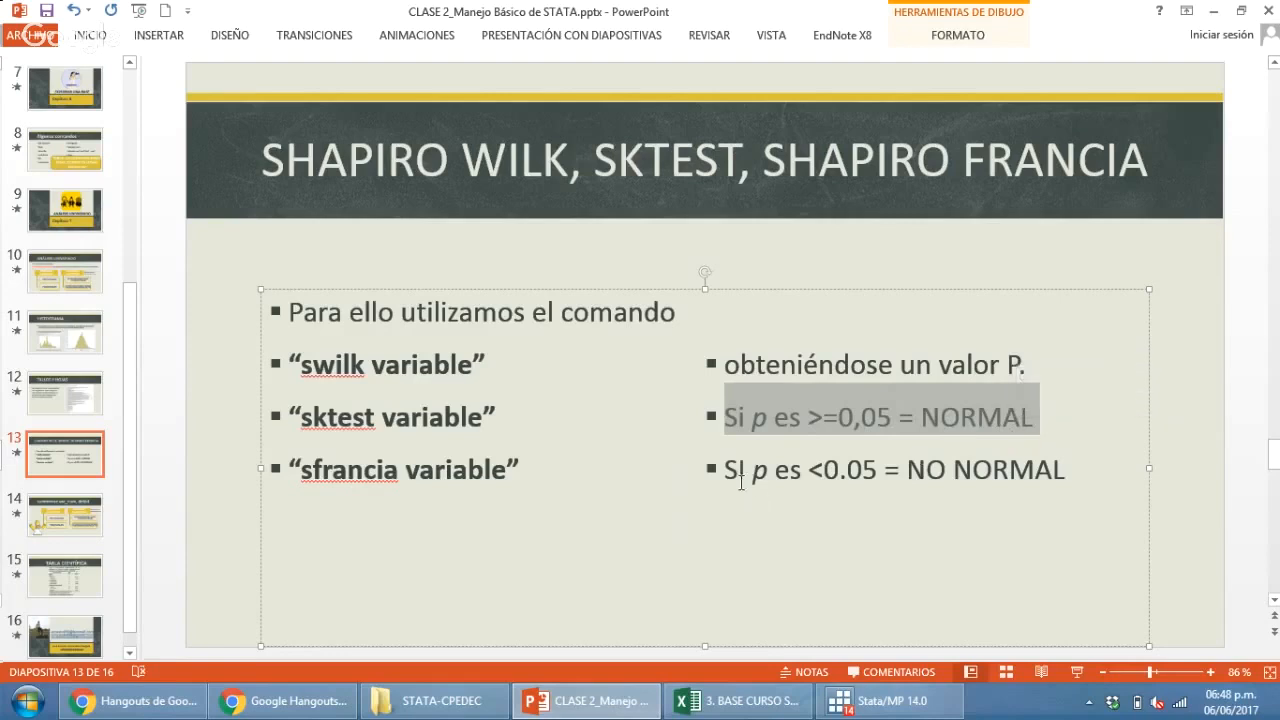
pyautogui.moveTo(741, 483); pyautogui.dragTo(1042, 470)
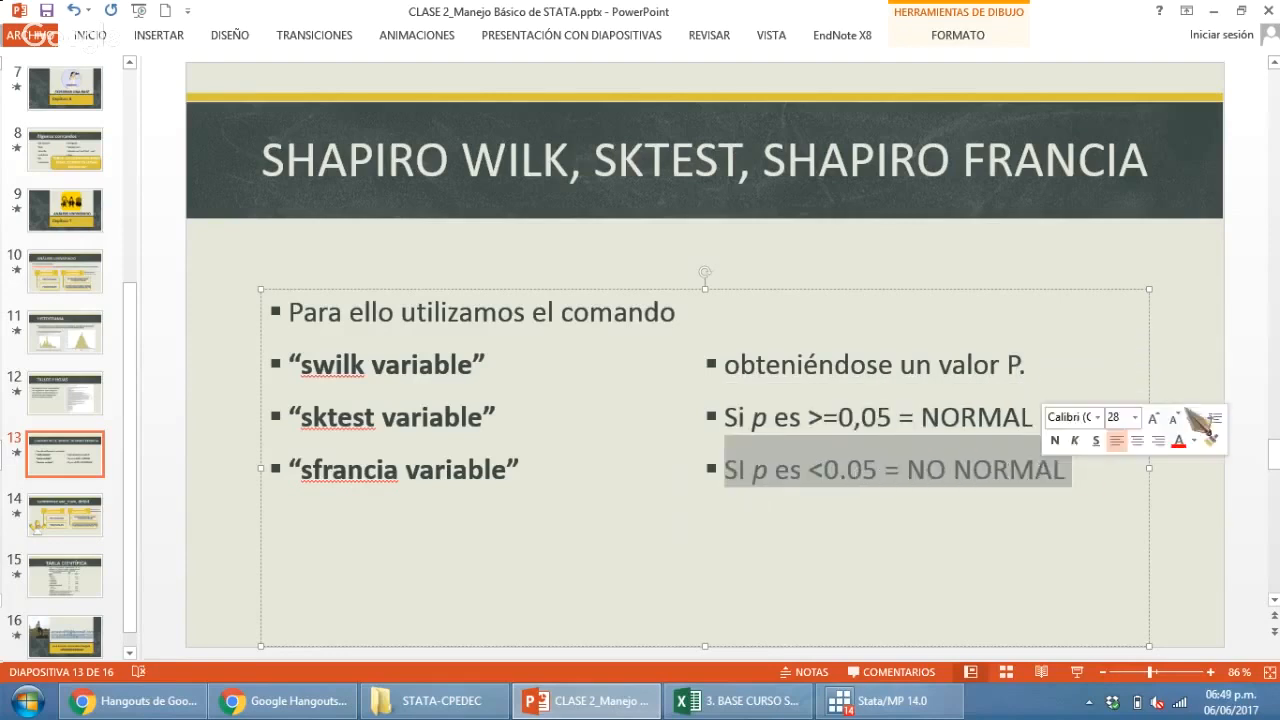
pyautogui.click(1201, 332)
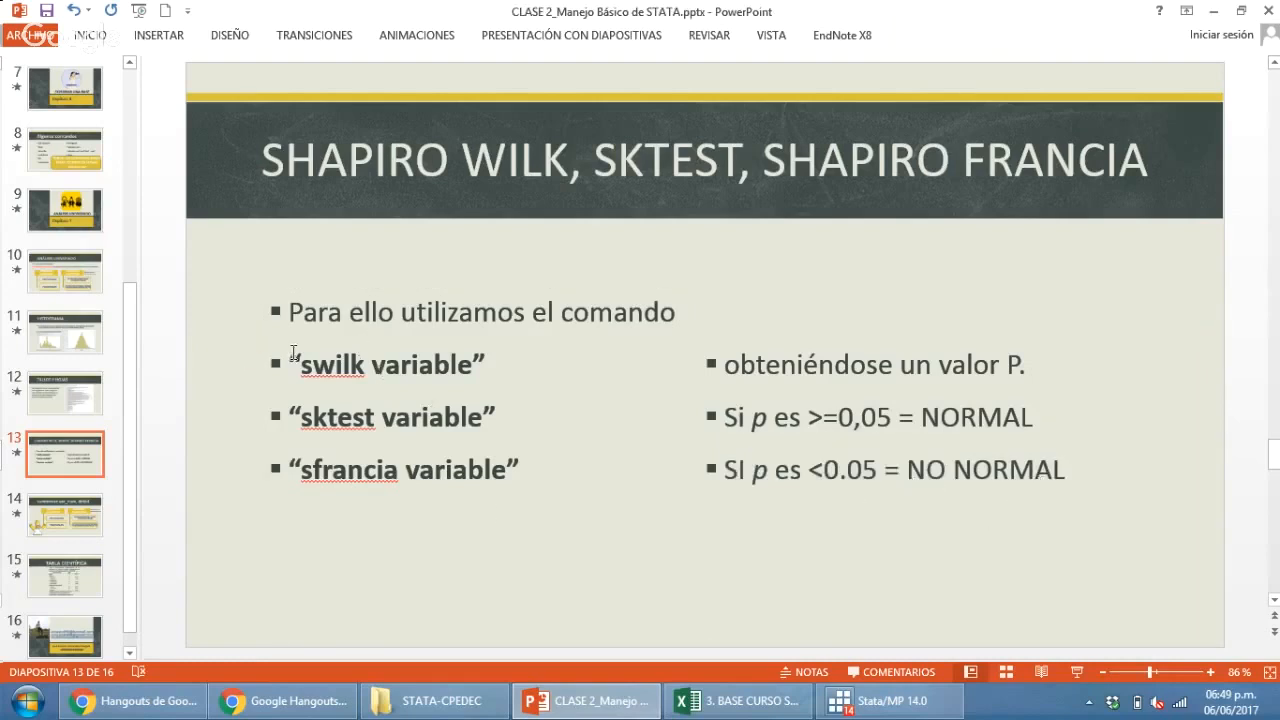
# Switch to Stata and test edad for normality with swilk edad, sktest edad and sfrancia edad.
pyautogui.click(893, 703)
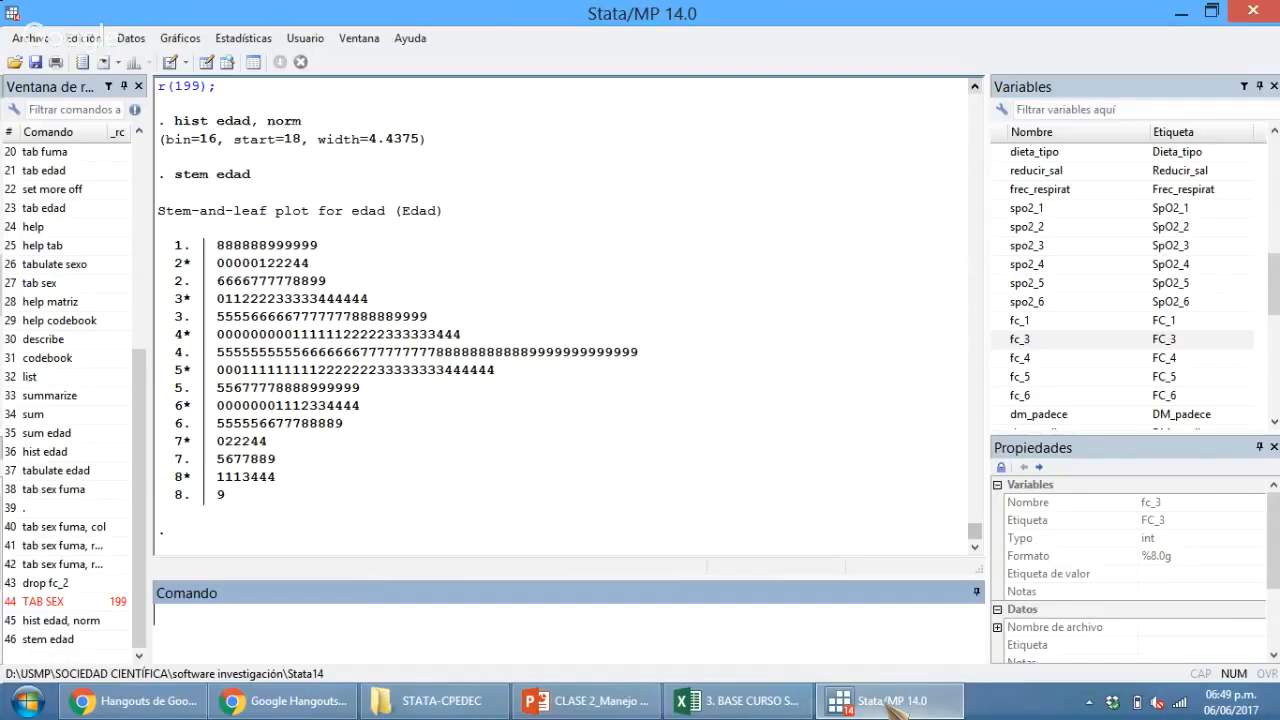
pyautogui.write('swilk edad')
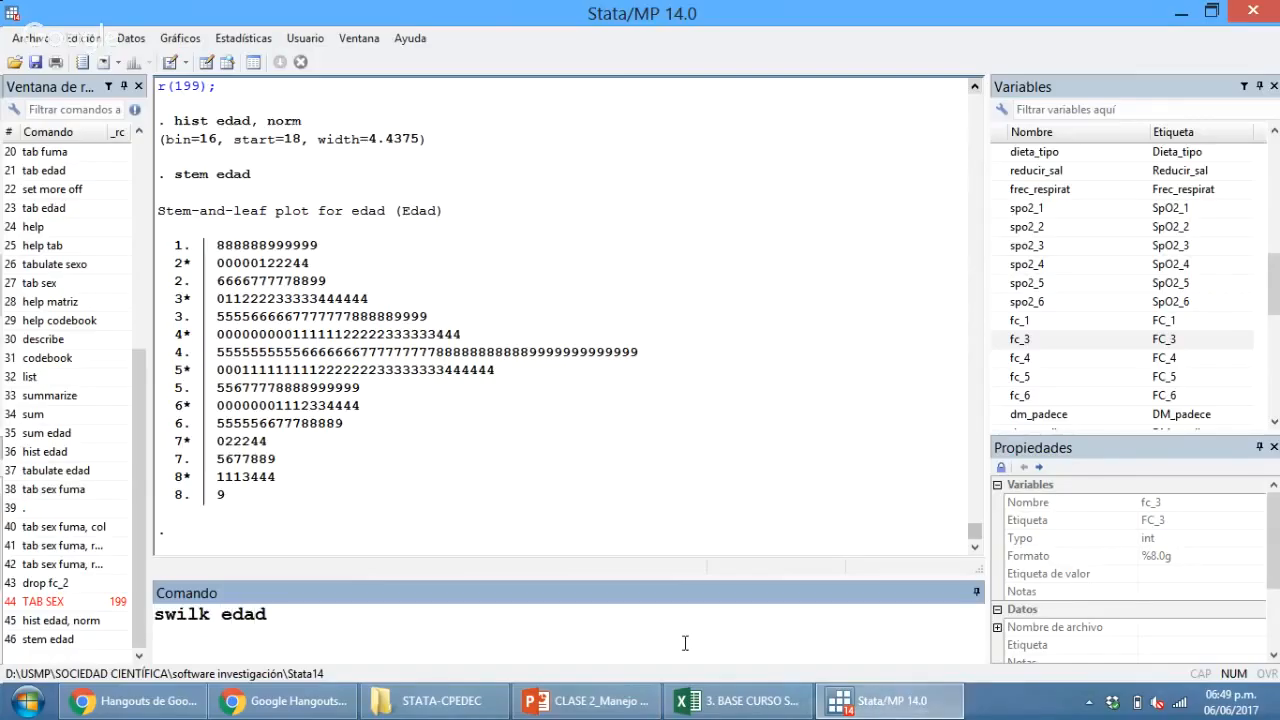
pyautogui.press('Return')
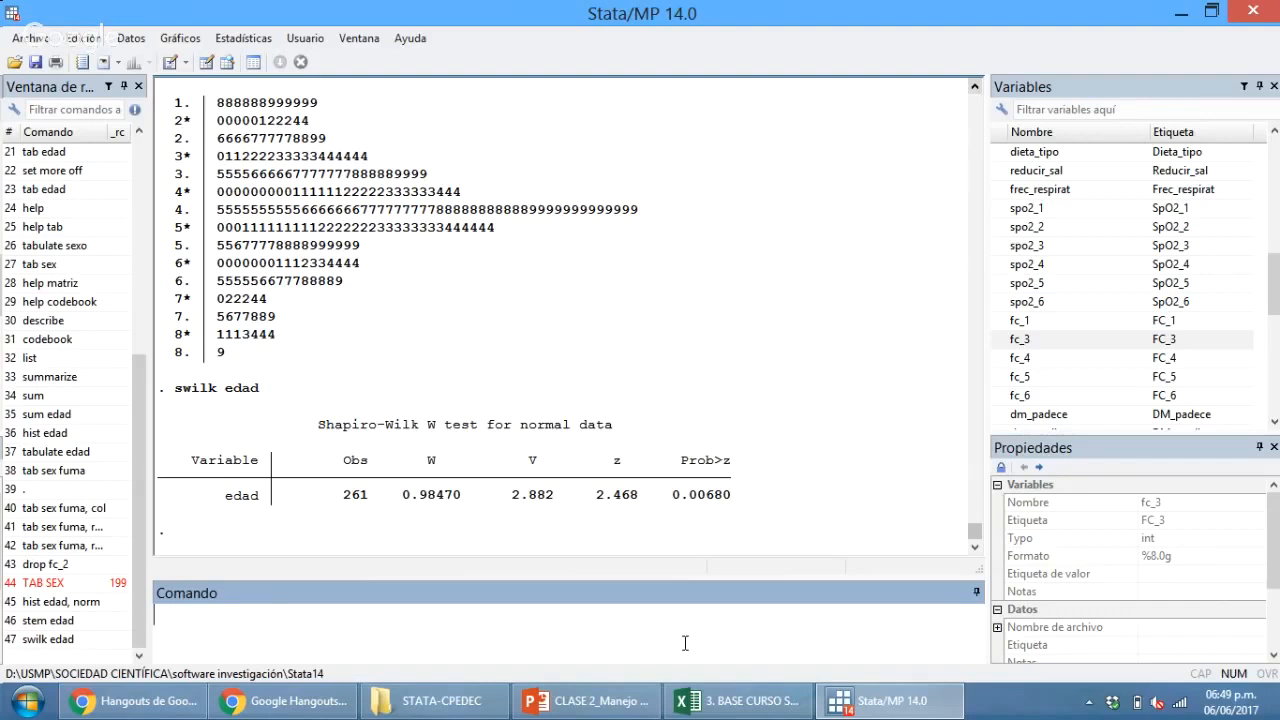
pyautogui.write('sktest edad')
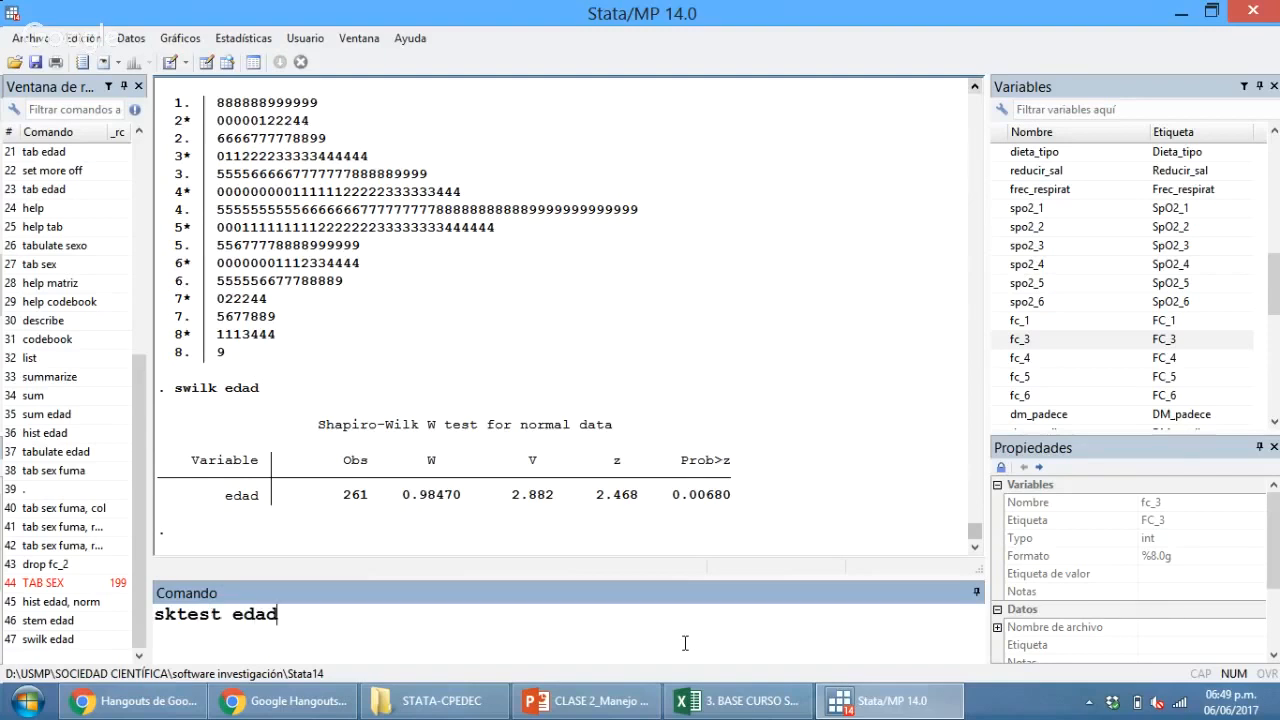
pyautogui.press('Return')
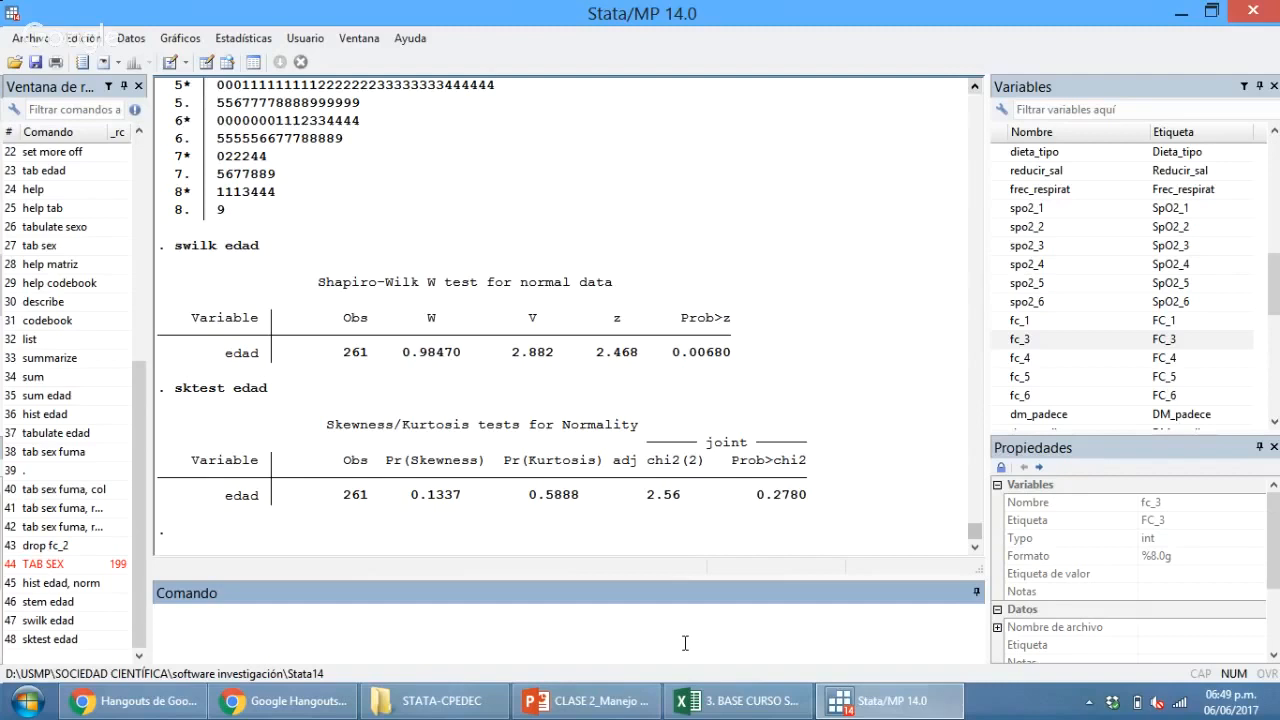
pyautogui.write('sfrancia edad')
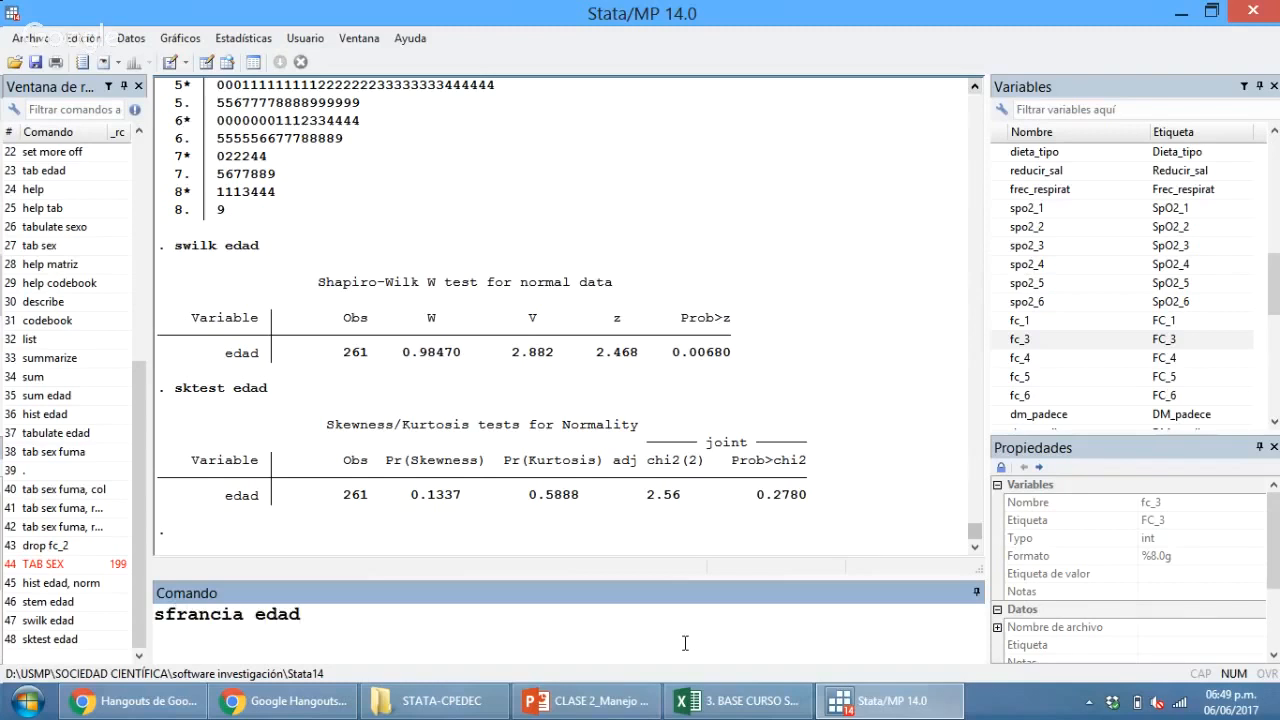
pyautogui.press('Return')
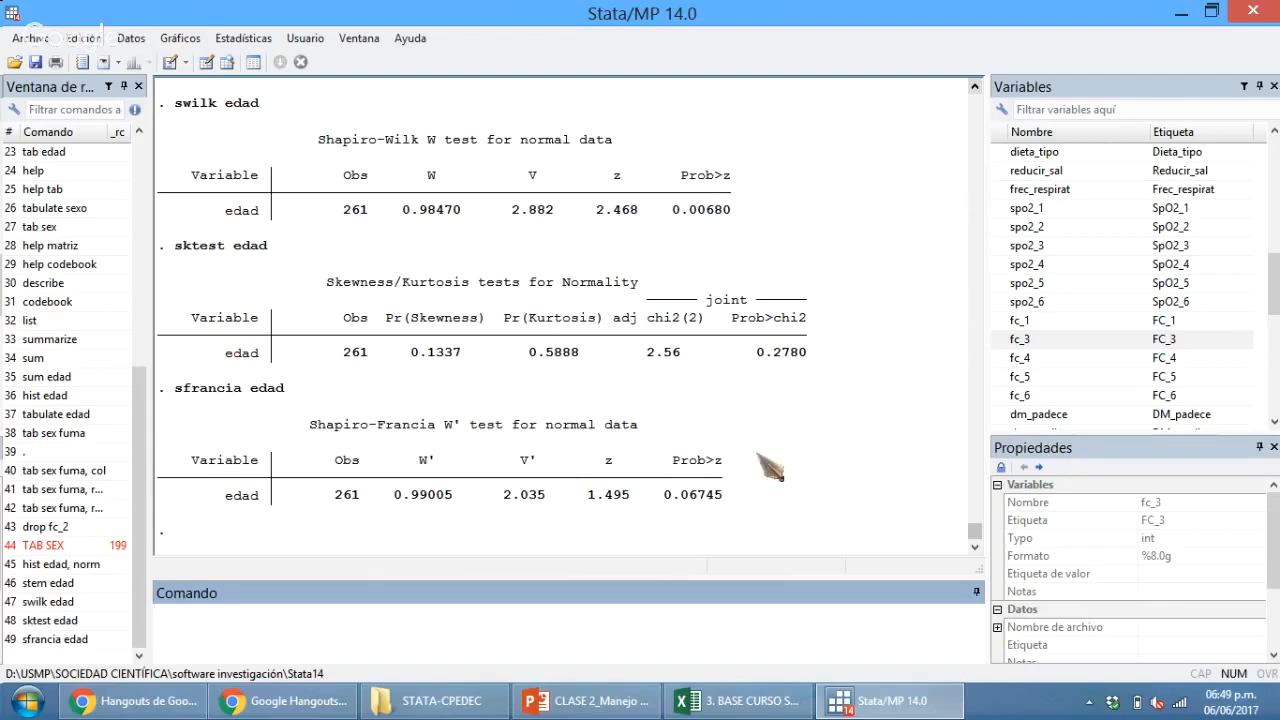
# Examine and compare the p-values of the Shapiro-Wilk, skewness/kurtosis and Shapiro-Francia tests for edad.
pyautogui.moveTo(726, 494); pyautogui.dragTo(706, 481)
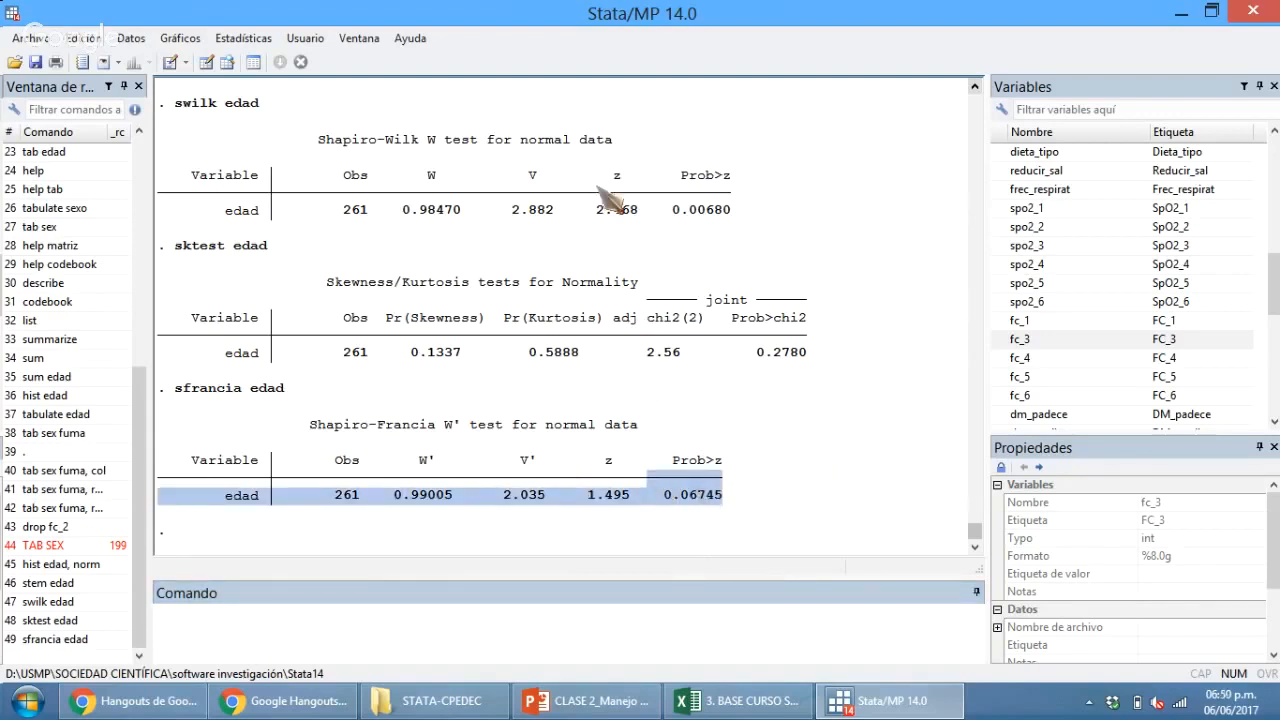
pyautogui.moveTo(733, 210); pyautogui.dragTo(681, 211)
pyautogui.moveTo(759, 353); pyautogui.dragTo(795, 358)
pyautogui.moveTo(666, 483); pyautogui.dragTo(708, 498)
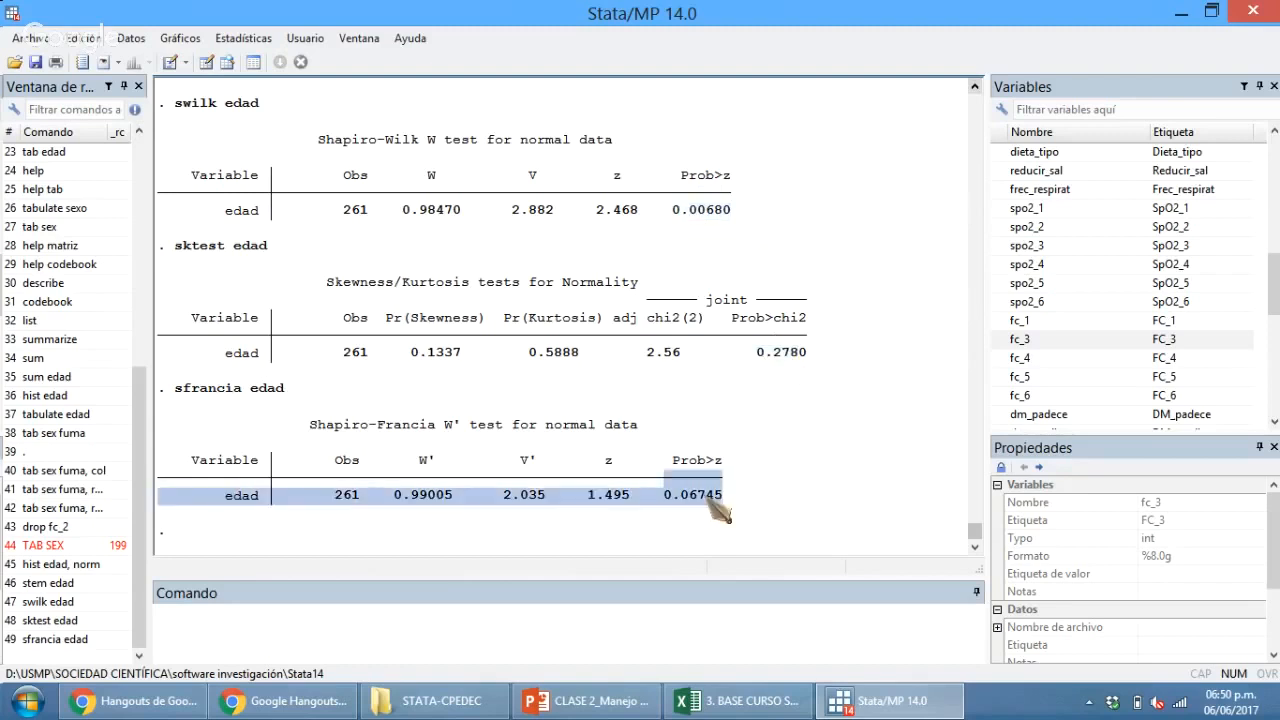
pyautogui.click(783, 502)
pyautogui.moveTo(670, 210); pyautogui.dragTo(732, 212)
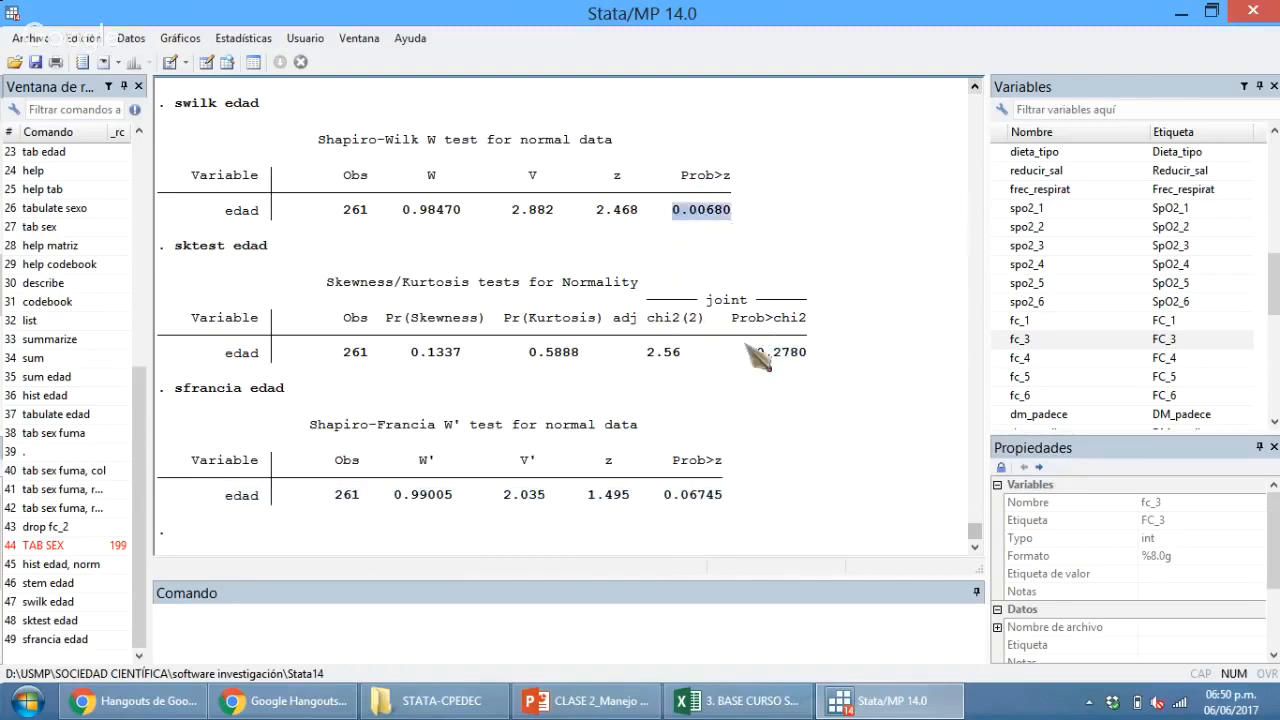
pyautogui.moveTo(752, 352); pyautogui.dragTo(808, 356)
pyautogui.moveTo(662, 494); pyautogui.dragTo(724, 497)
pyautogui.moveTo(809, 356); pyautogui.dragTo(692, 322)
pyautogui.moveTo(734, 207); pyautogui.dragTo(680, 199)
pyautogui.click(829, 517)
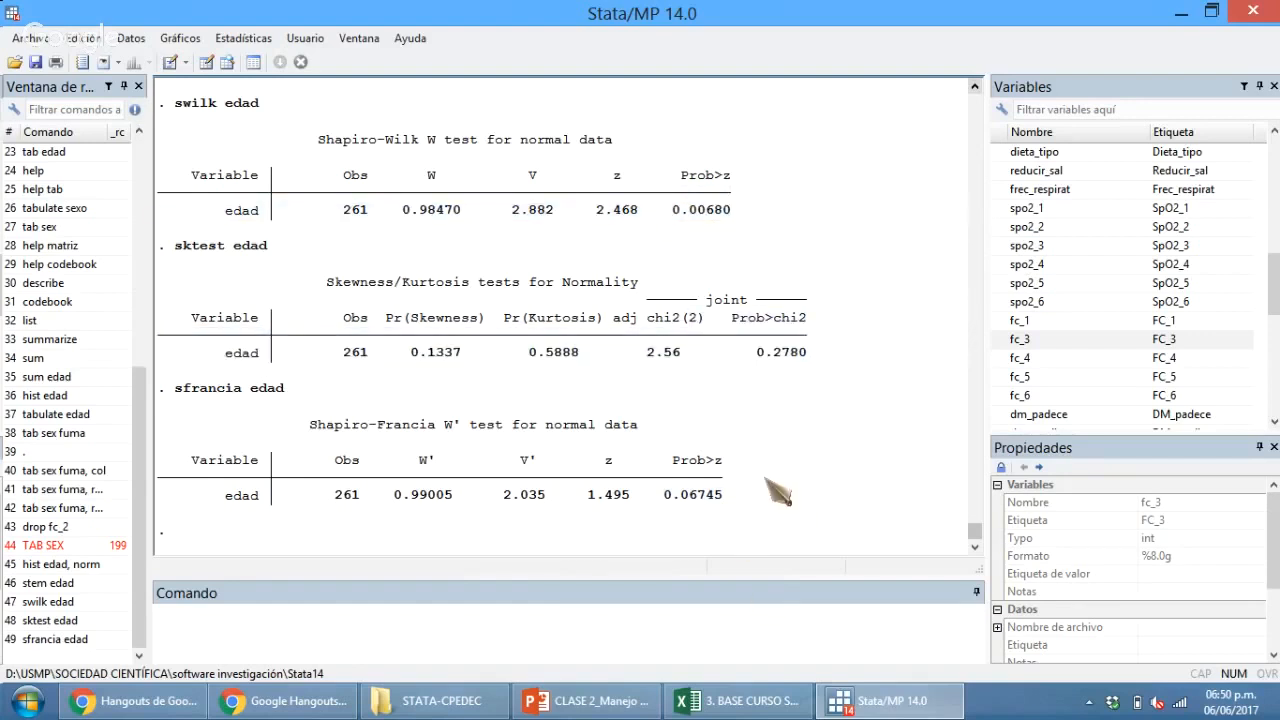
pyautogui.scroll(2, 818, 475)
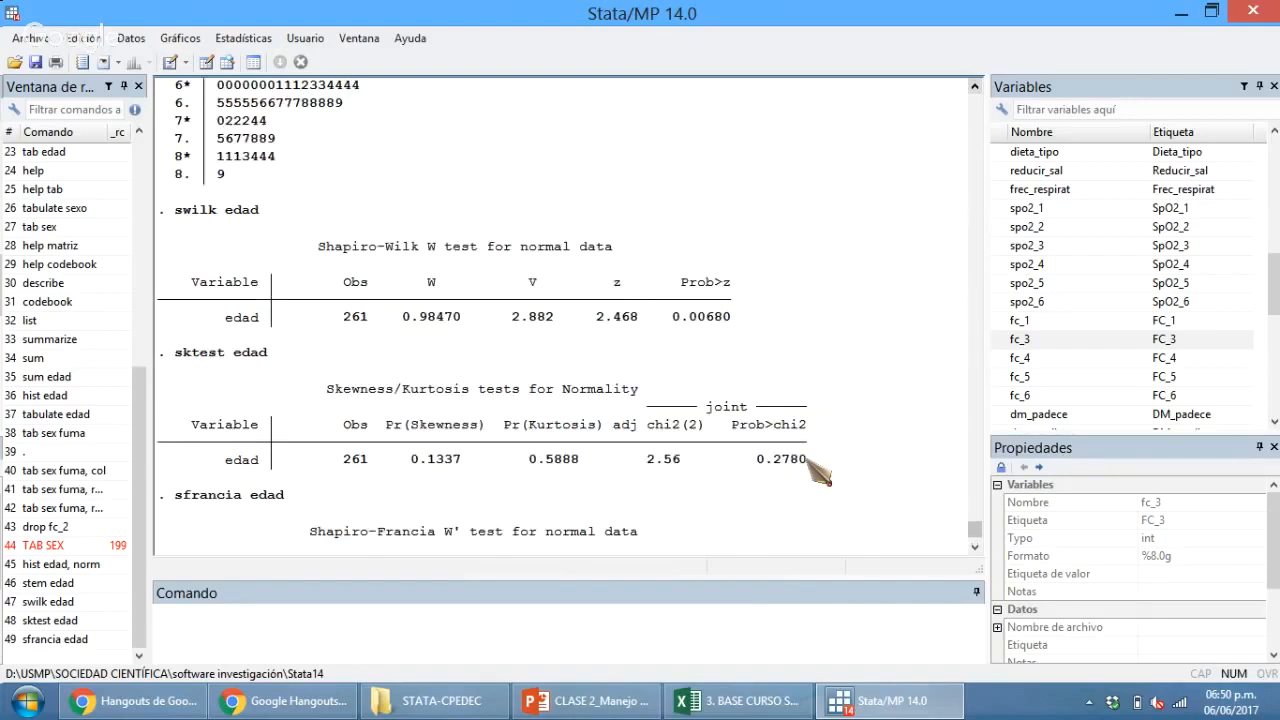
pyautogui.scroll(-2, 818, 475)
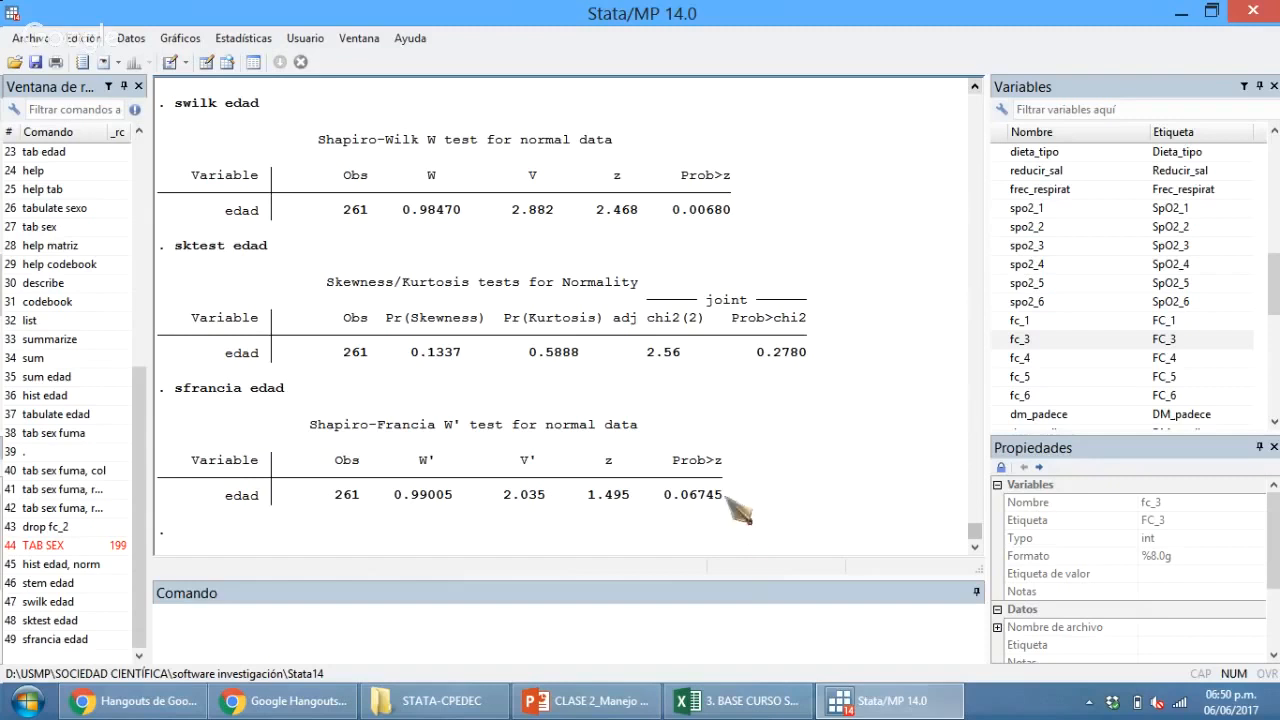
pyautogui.moveTo(722, 483); pyautogui.dragTo(618, 507)
pyautogui.click(740, 548)
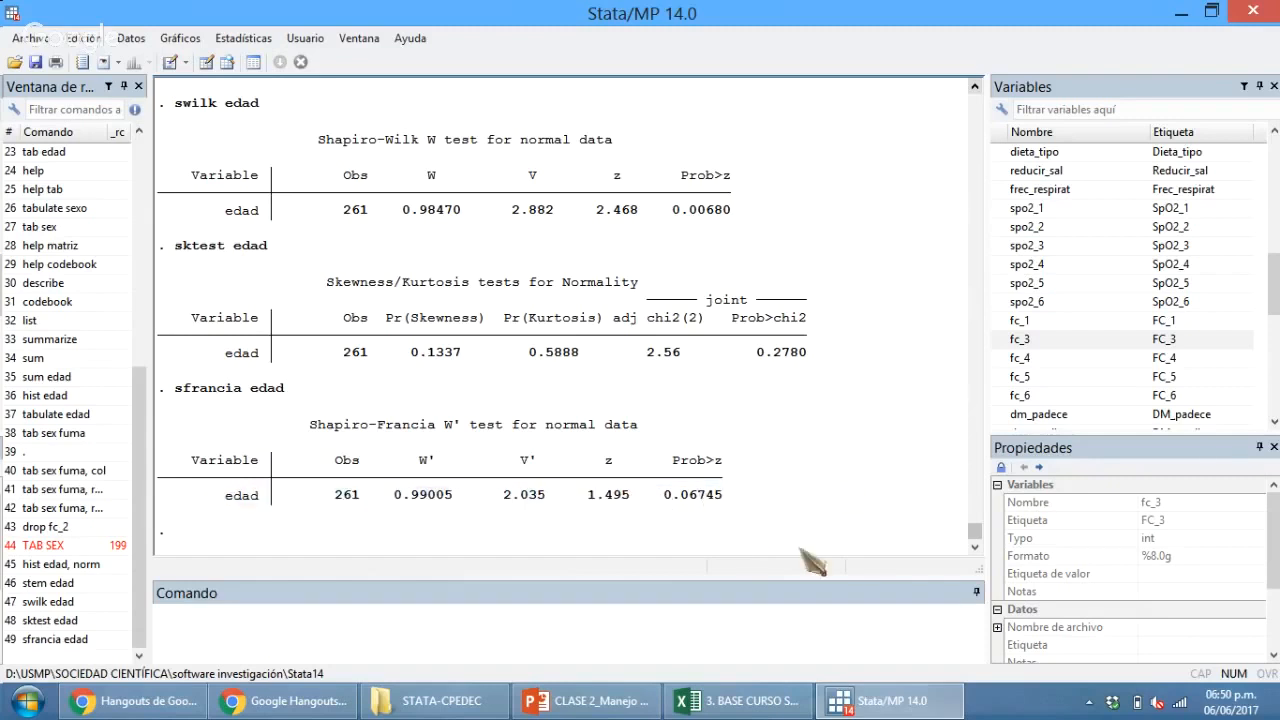
# Replicate the dataset's observations with expand 5 and check how many observations the command created.
pyautogui.click(707, 637)
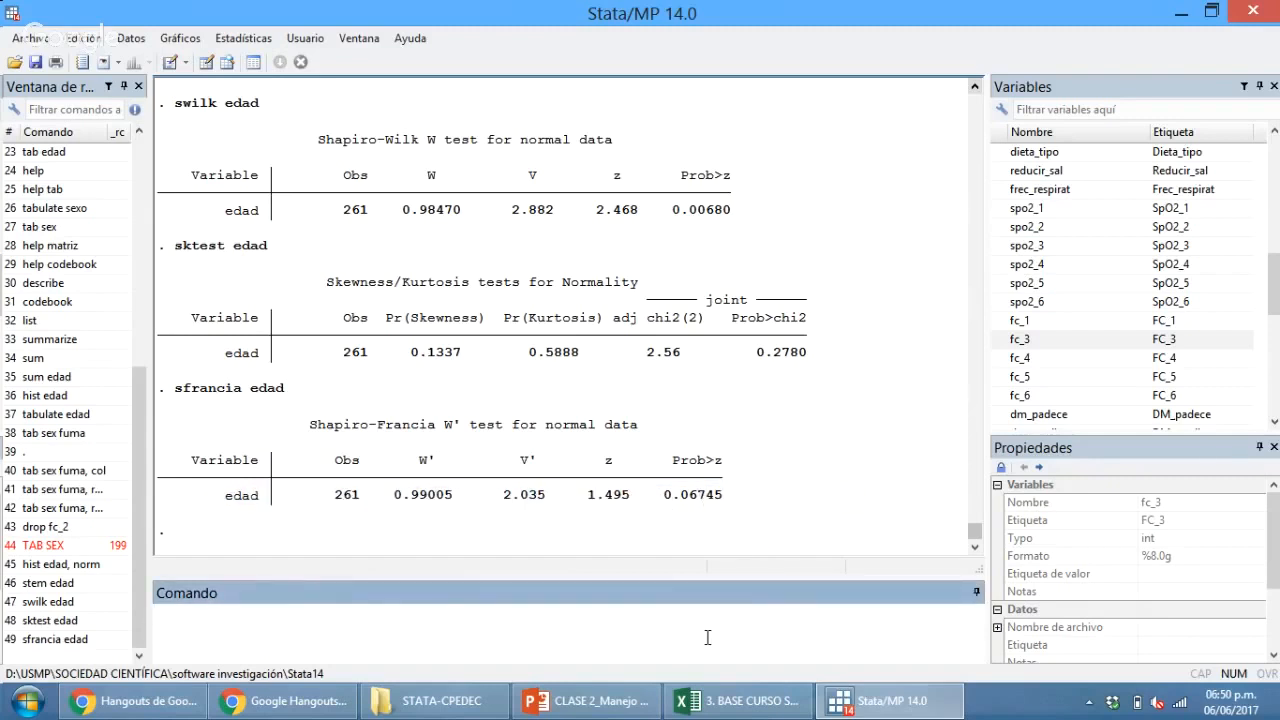
pyautogui.write('expand 5')
pyautogui.press('Return')
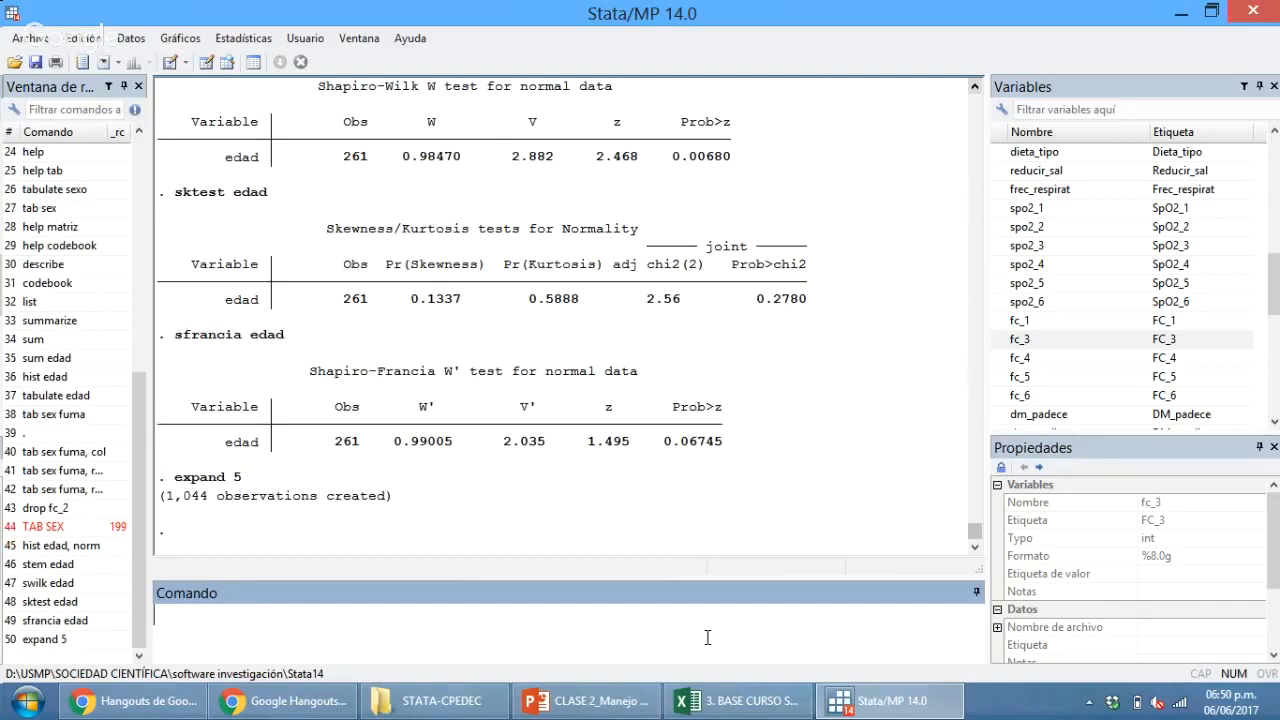
pyautogui.click(172, 504)
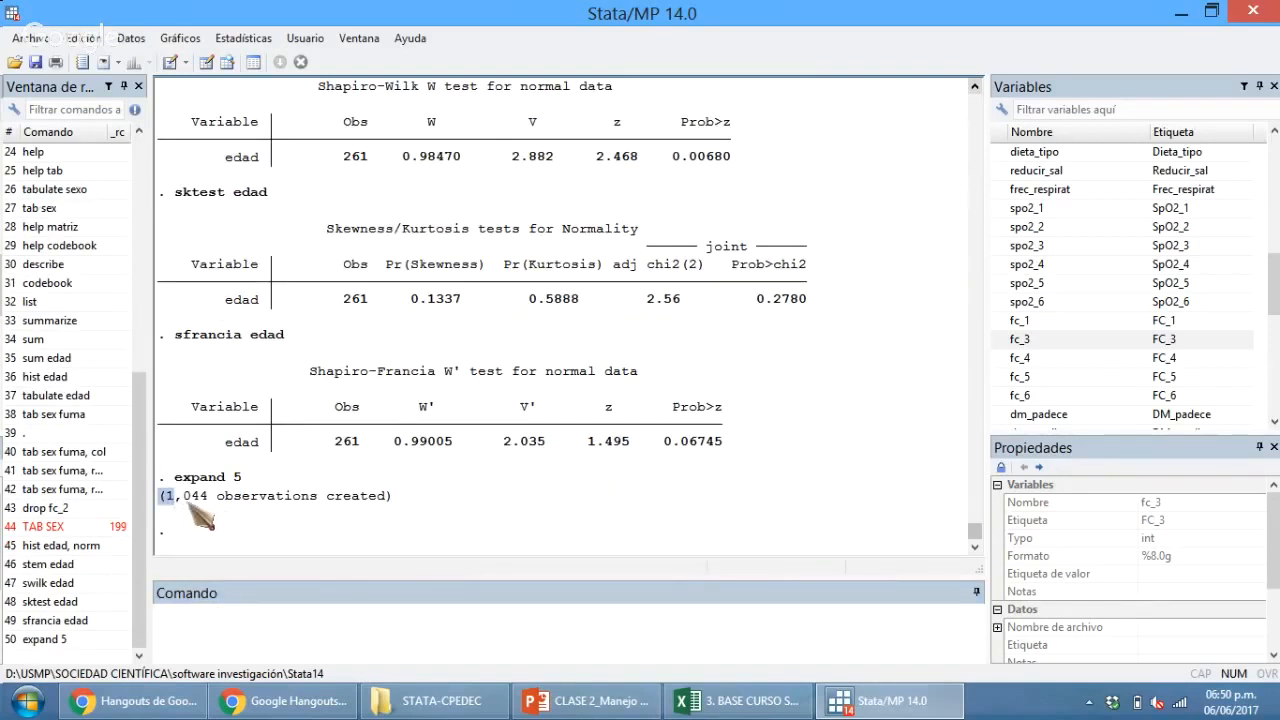
pyautogui.moveTo(236, 503); pyautogui.dragTo(362, 503)
# Repeat the three normality tests on the expanded data by running swilk edad, sktest edad and sfrancia edad.
pyautogui.click(471, 630)
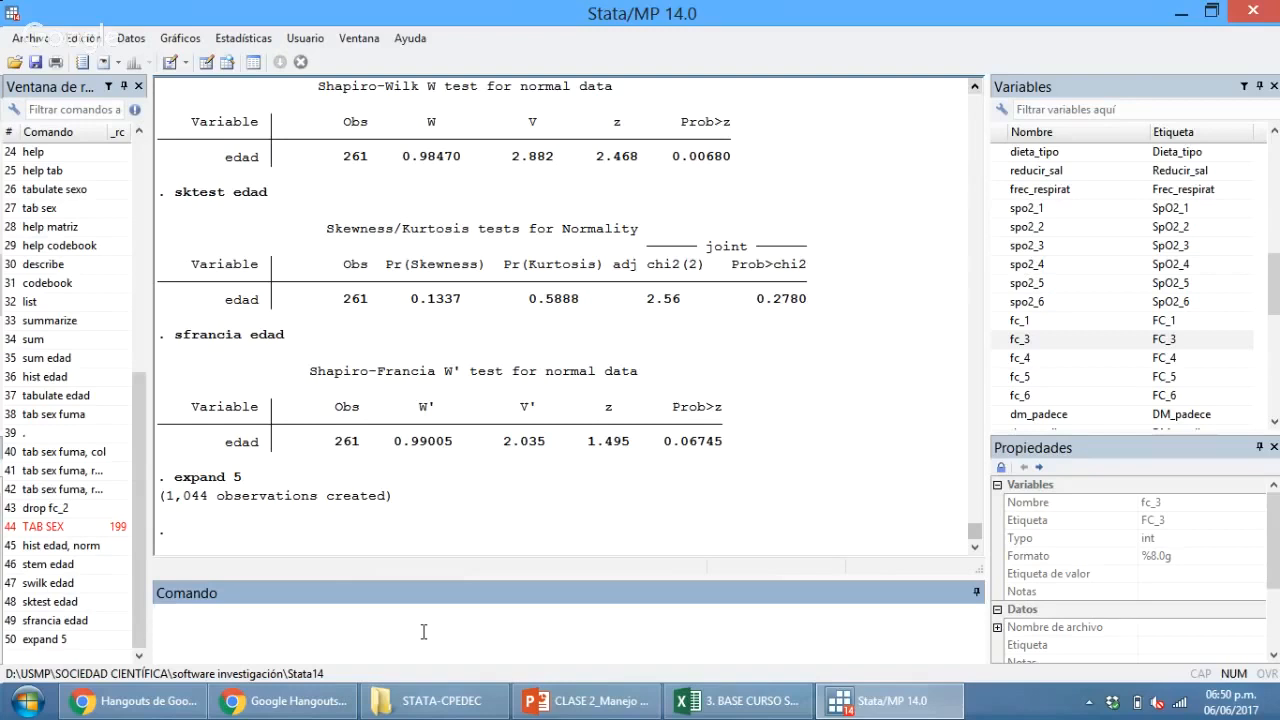
pyautogui.write('swilk edad')
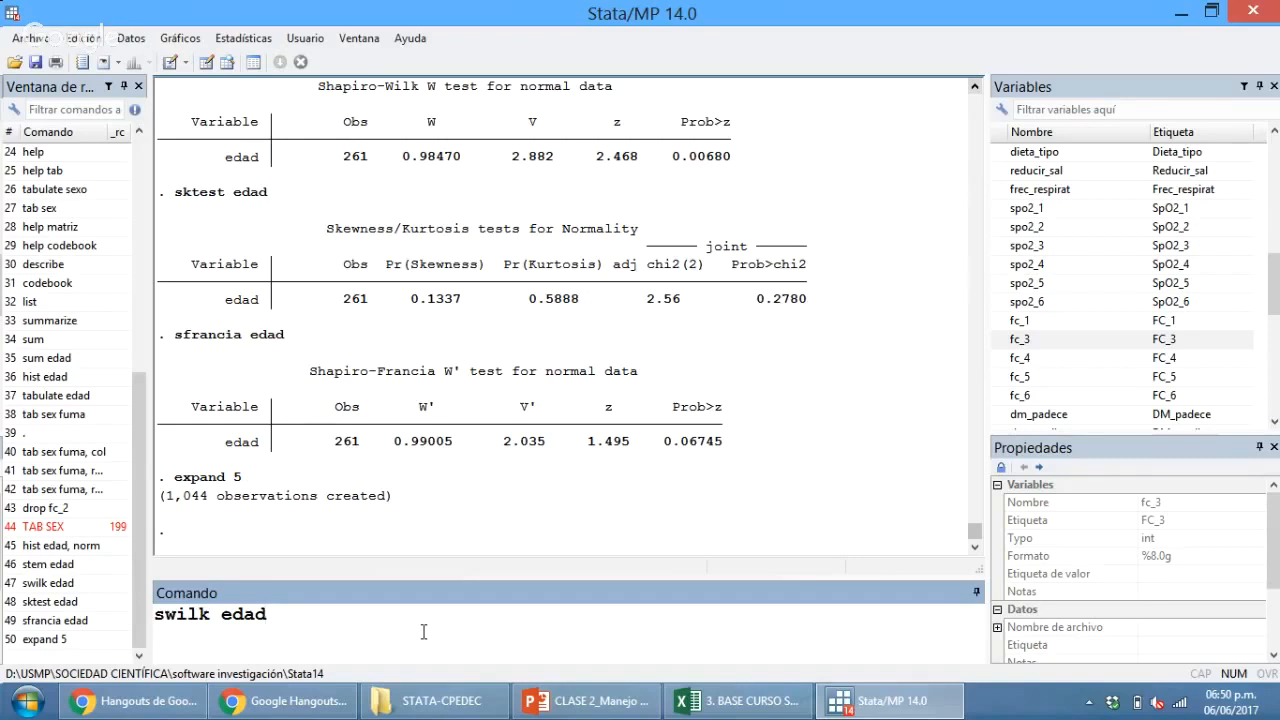
pyautogui.press('Return')
pyautogui.write('skte')
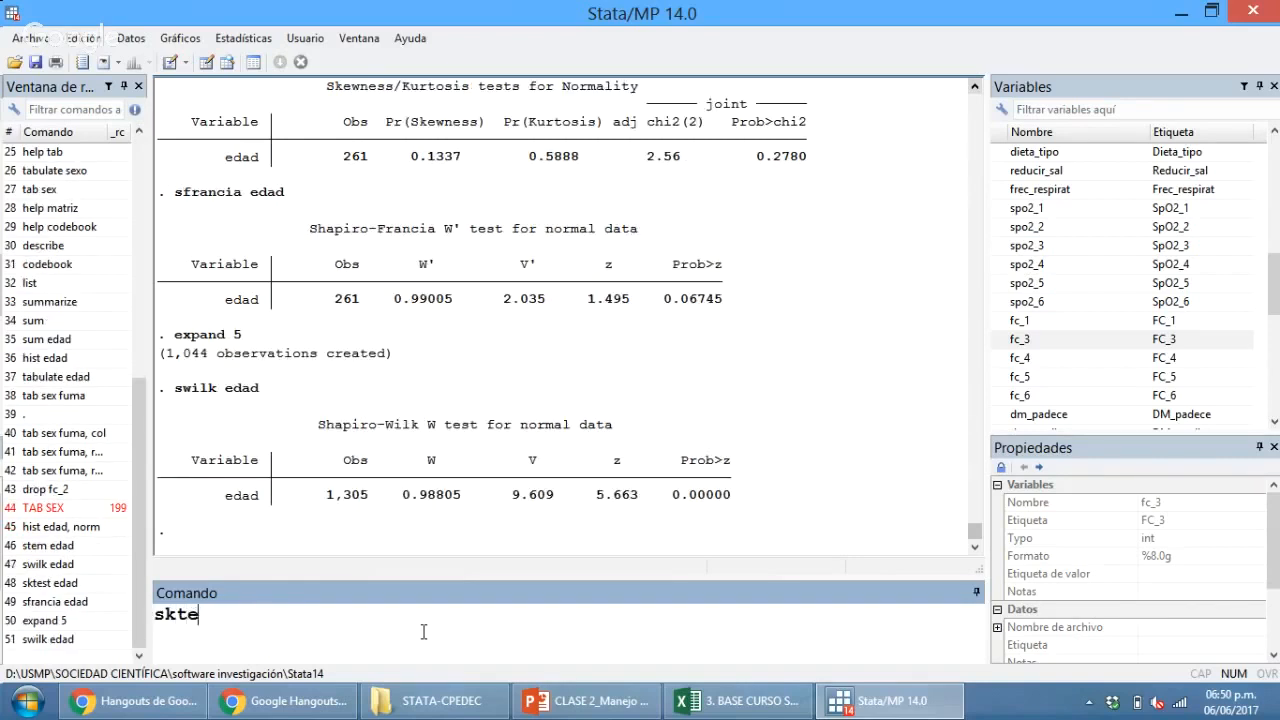
pyautogui.write('st edad')
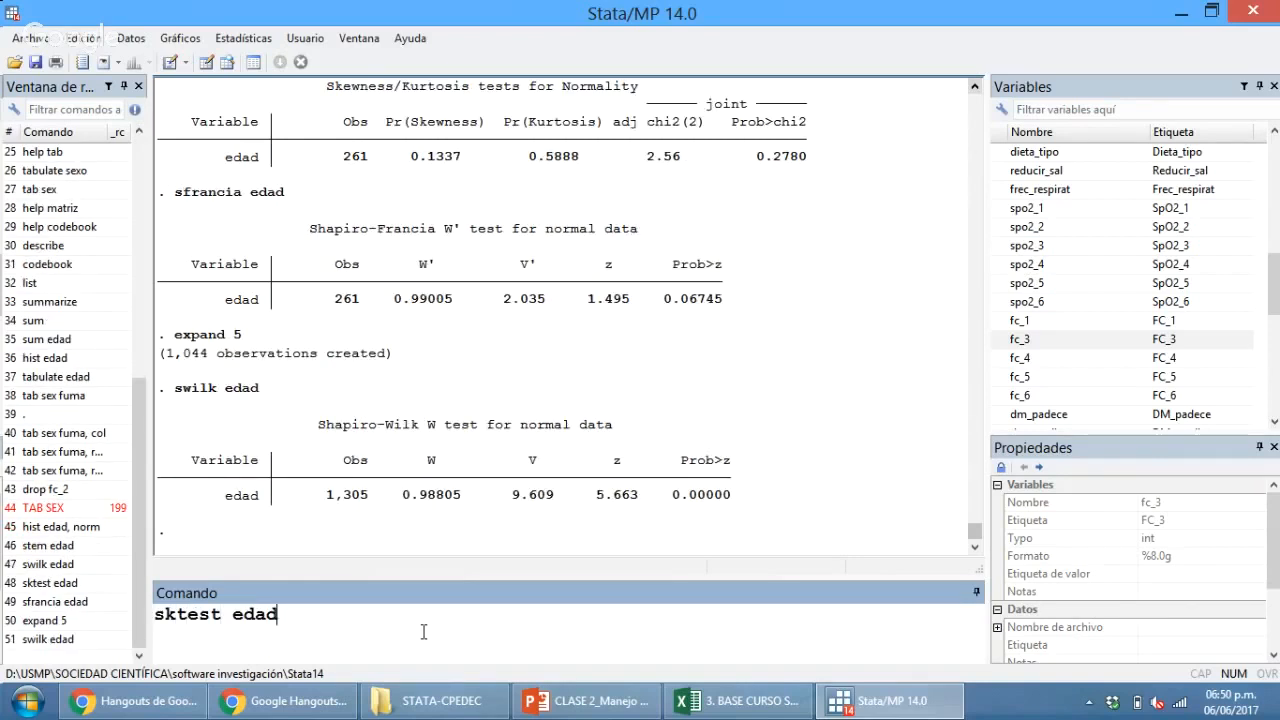
pyautogui.press('Return')
pyautogui.write('s')
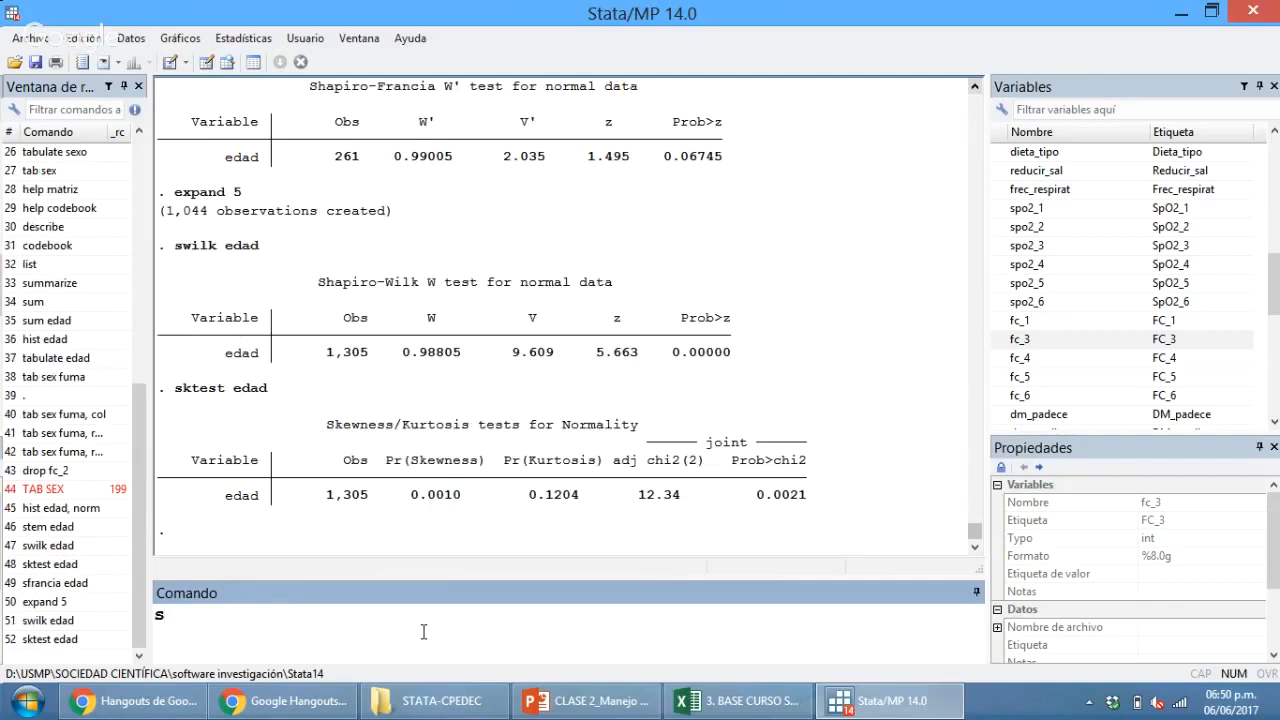
pyautogui.write('francia edad')
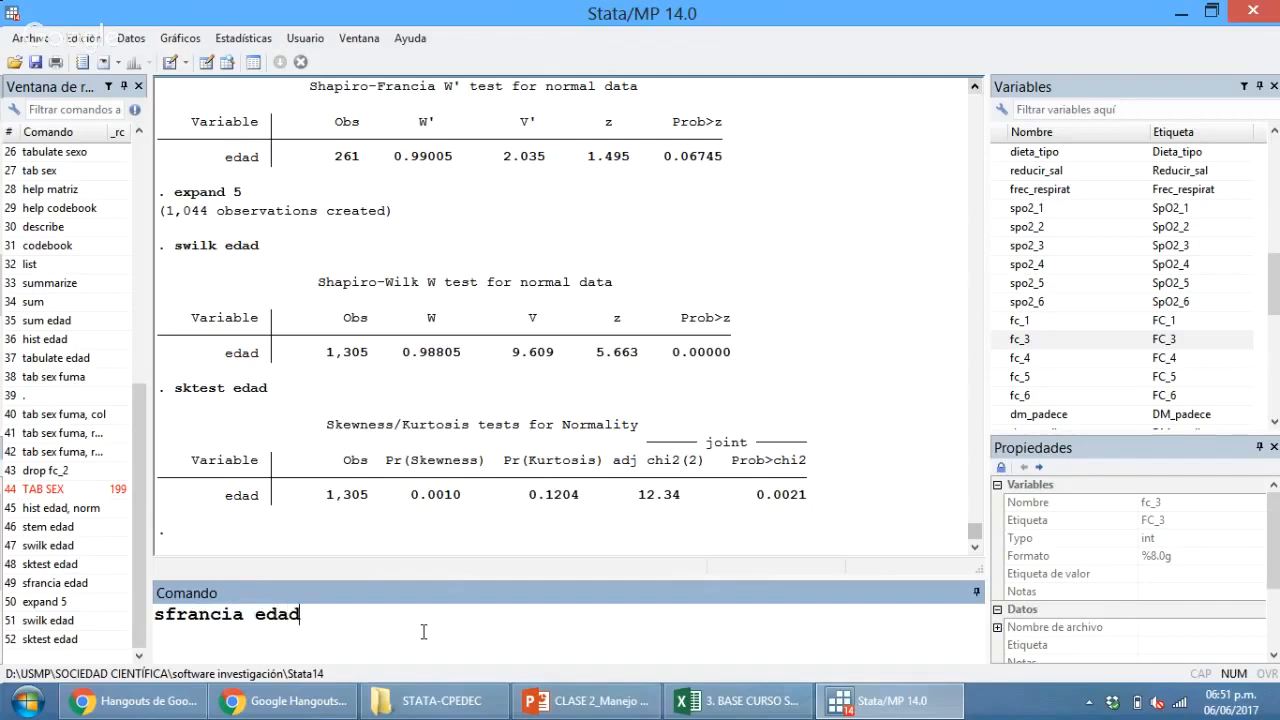
pyautogui.press('Return')
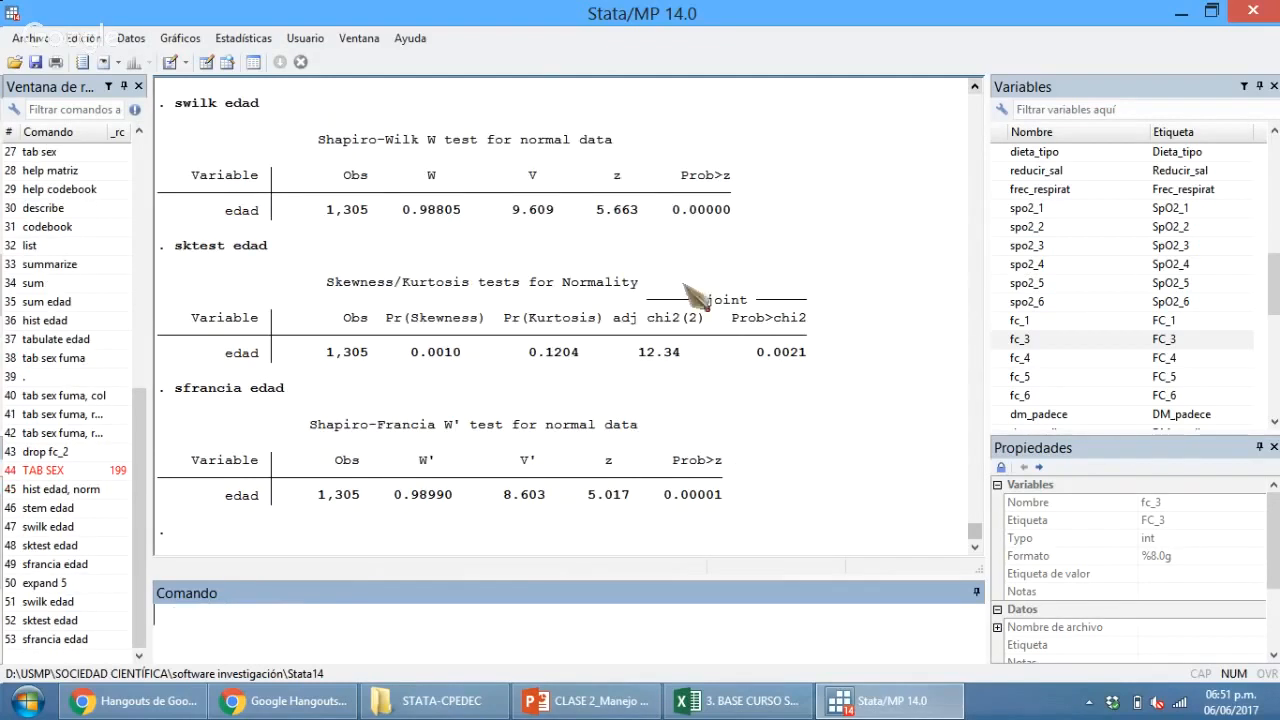
# Examine the p-values of the three repeated tests, check them against the p <0.05 criterion on the PowerPoint slide, and return to Stata.
pyautogui.moveTo(675, 217); pyautogui.dragTo(730, 223)
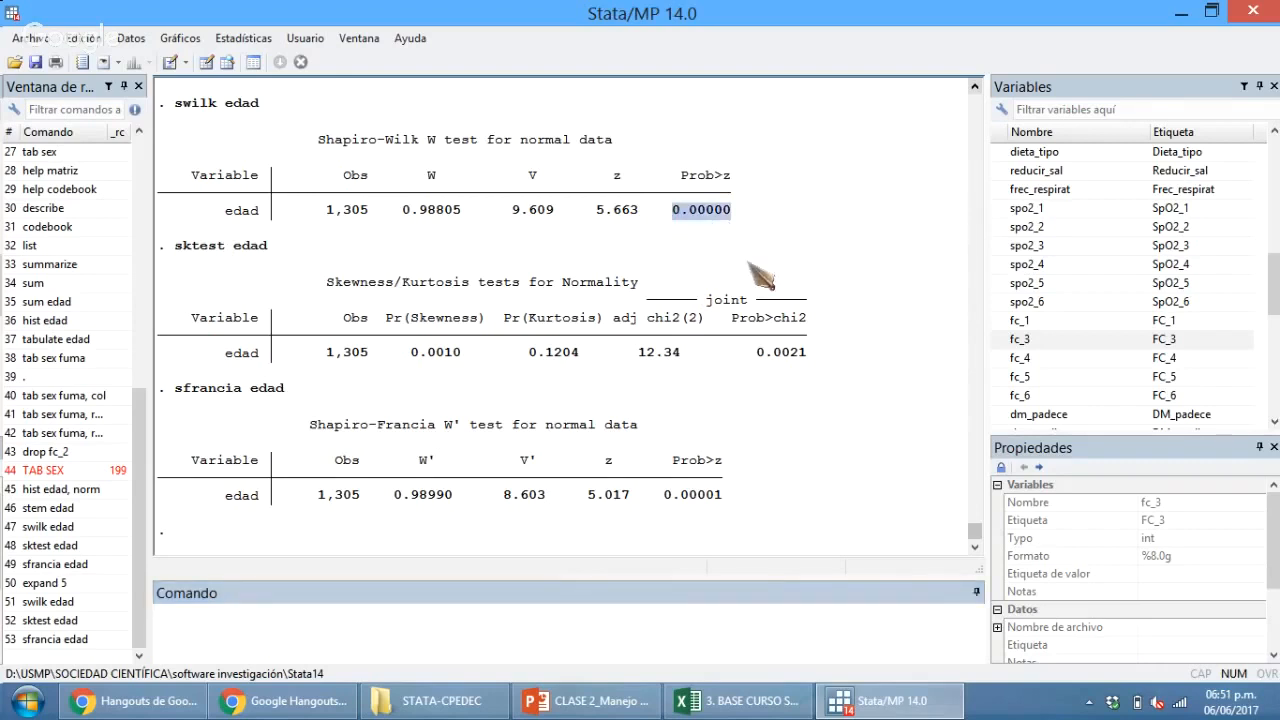
pyautogui.click(747, 350)
pyautogui.moveTo(747, 350); pyautogui.dragTo(808, 352)
pyautogui.moveTo(656, 490); pyautogui.dragTo(746, 492)
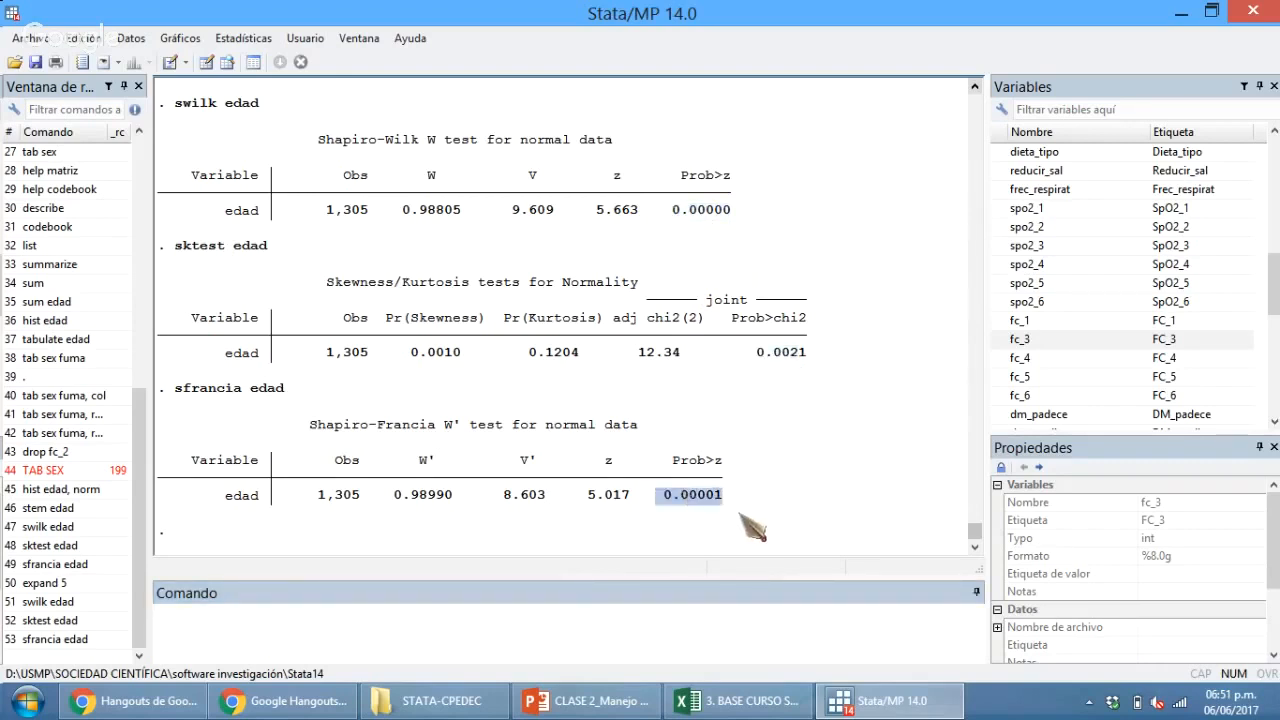
pyautogui.click(655, 705)
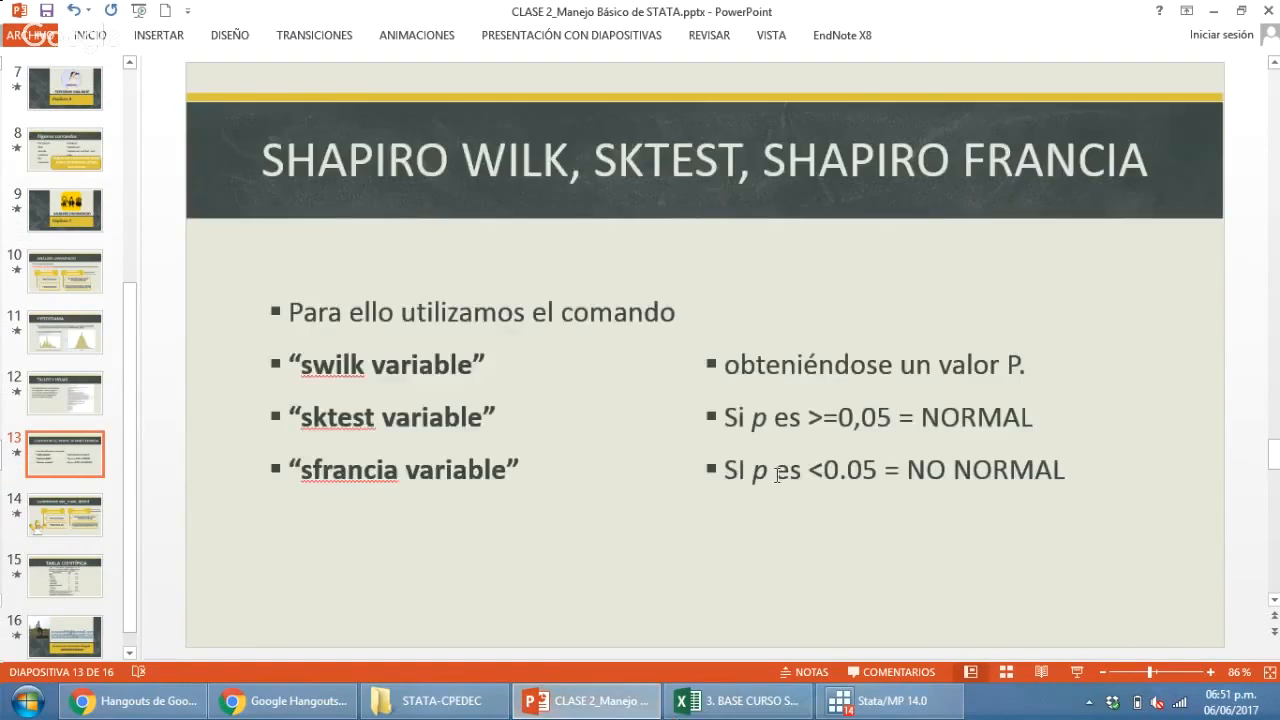
pyautogui.moveTo(884, 470); pyautogui.dragTo(954, 472)
pyautogui.click(1234, 309)
pyautogui.click(612, 706)
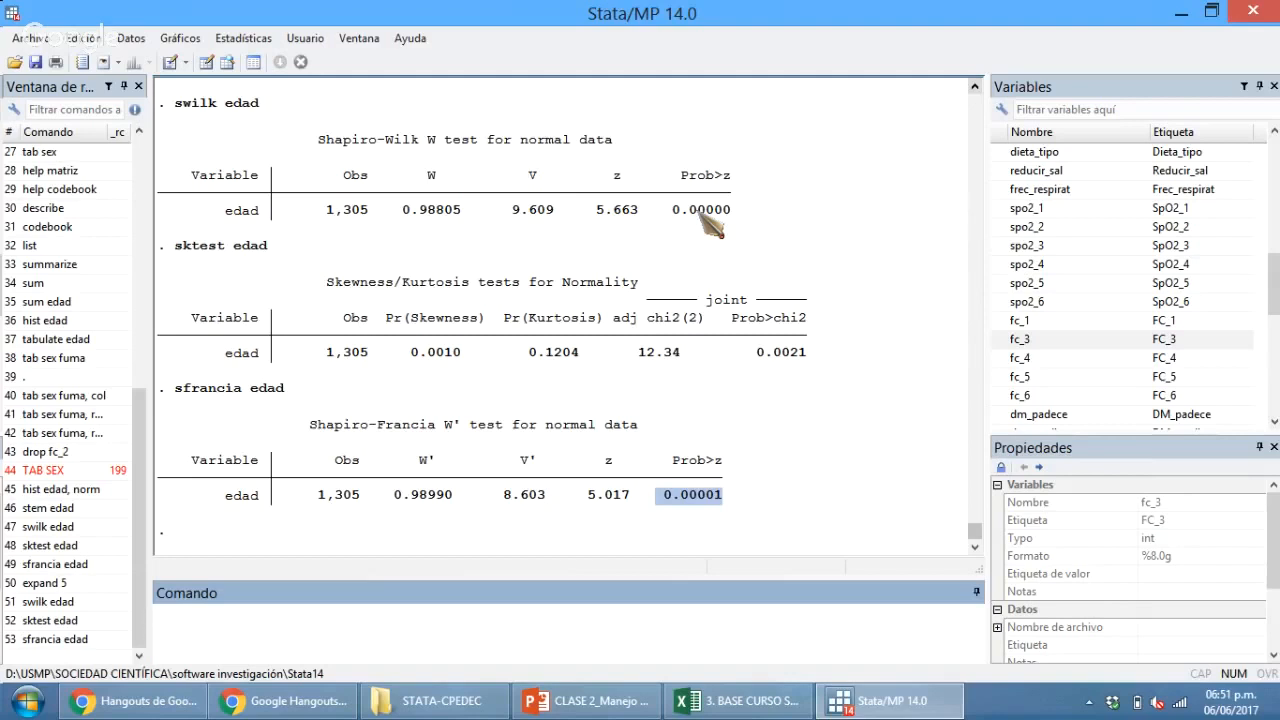
# Compare the normality test results for edad on the expanded data with the earlier ones, and switch to the PowerPoint slide on the tests.
pyautogui.moveTo(285, 303); pyautogui.dragTo(600, 338)
pyautogui.moveTo(479, 495); pyautogui.dragTo(610, 497)
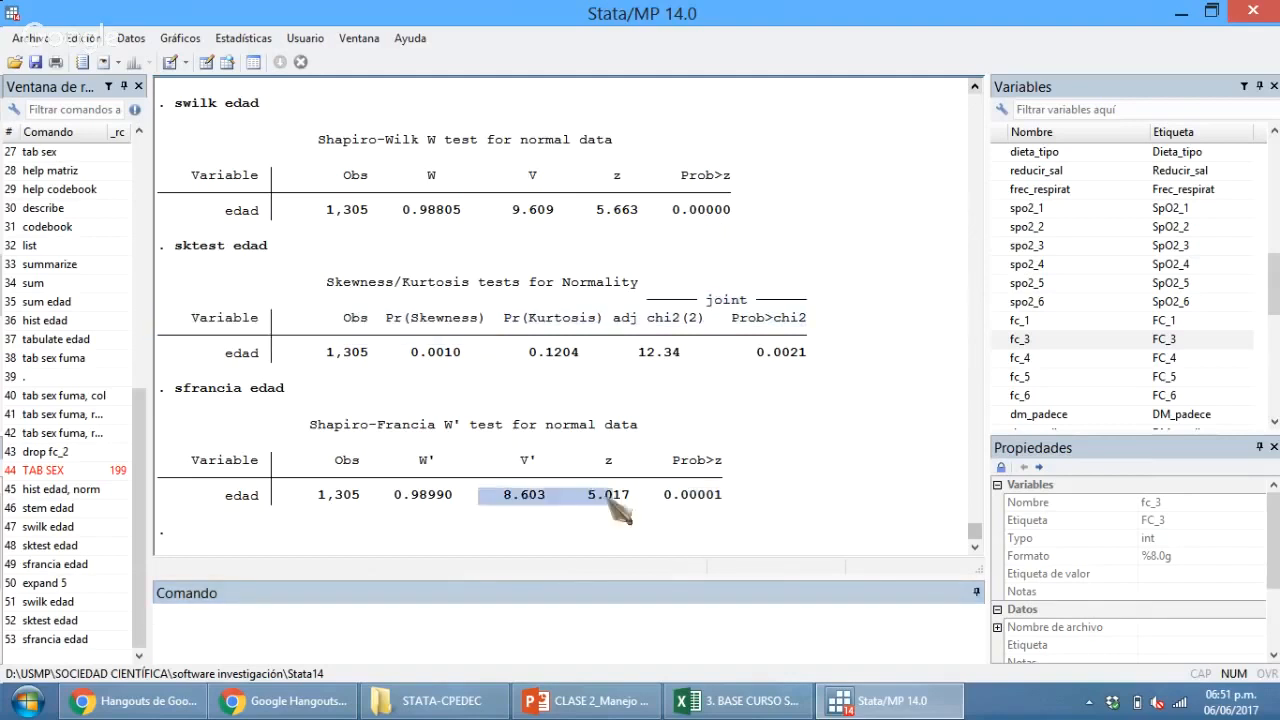
pyautogui.click(815, 457)
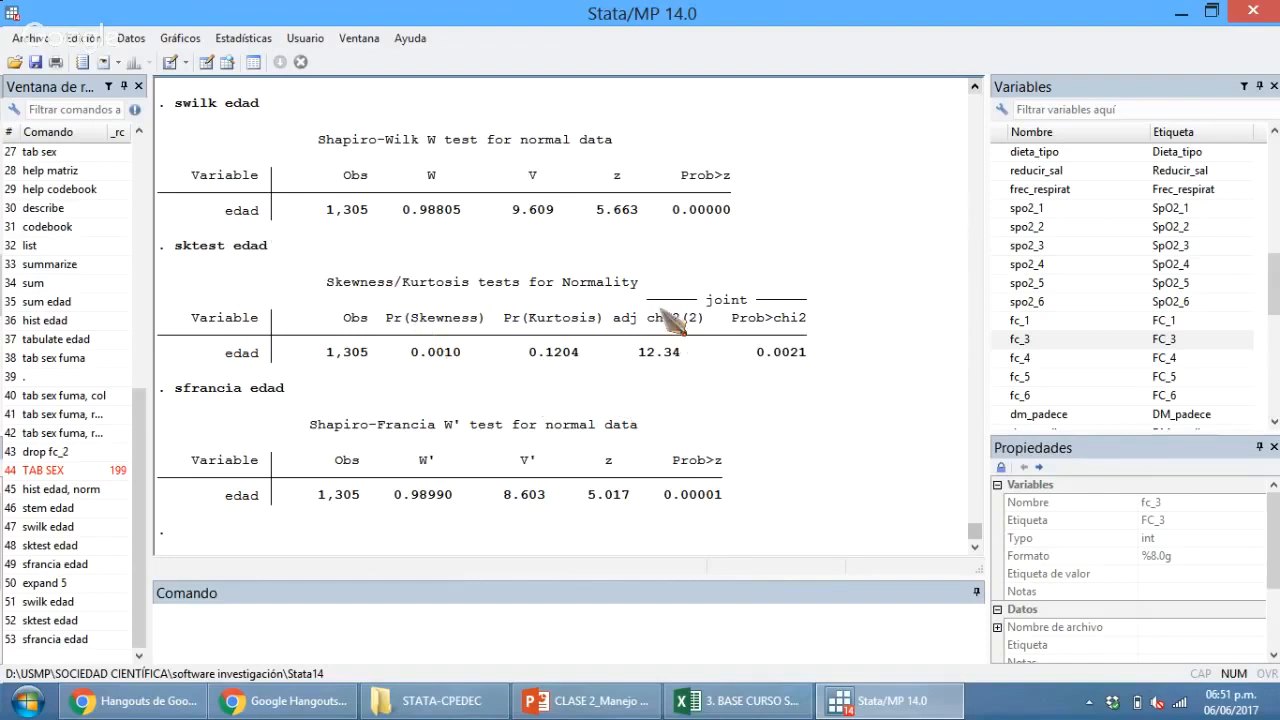
pyautogui.moveTo(741, 354); pyautogui.dragTo(845, 351)
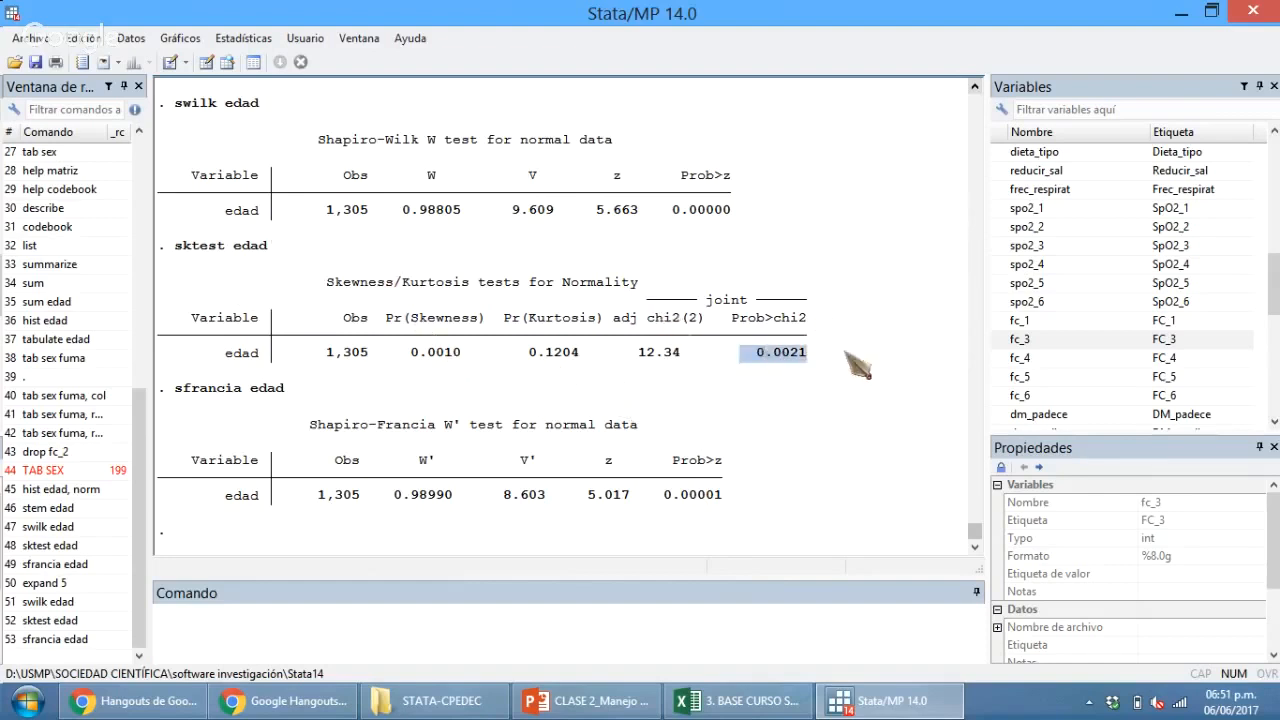
pyautogui.click(808, 427)
pyautogui.scroll(4, 808, 427)
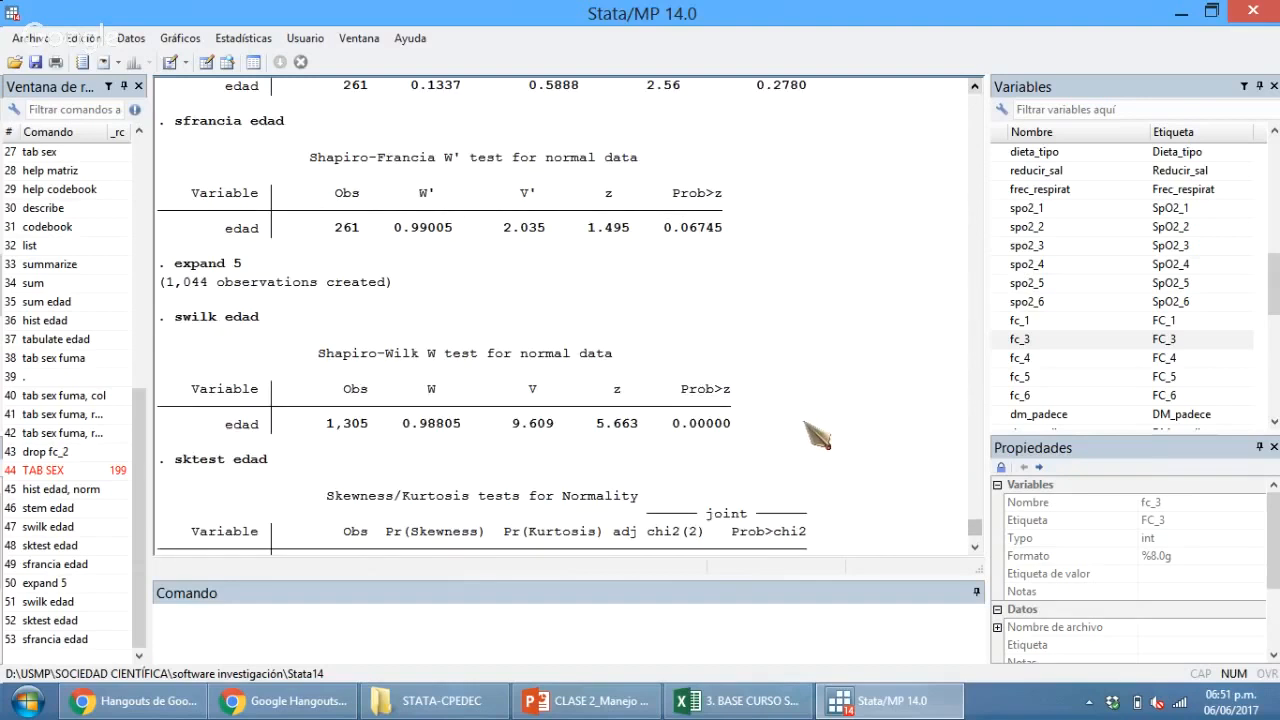
pyautogui.scroll(-4, 815, 434)
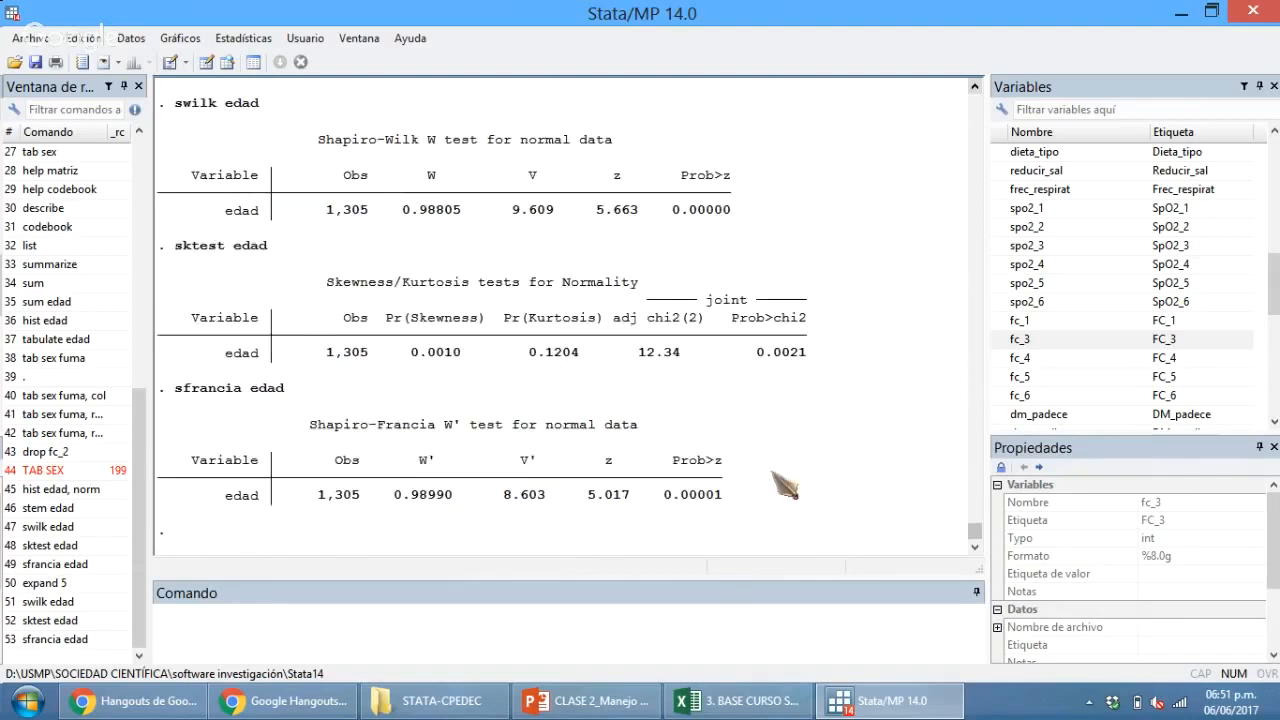
pyautogui.click(601, 702)
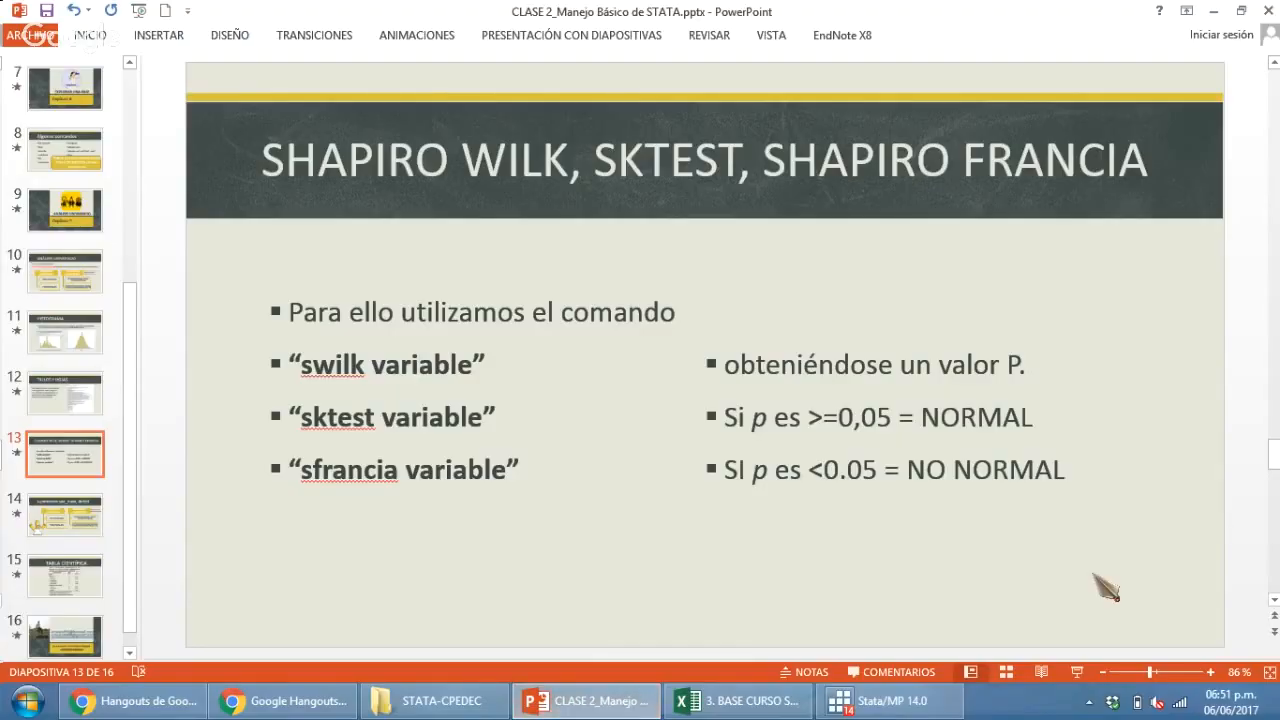
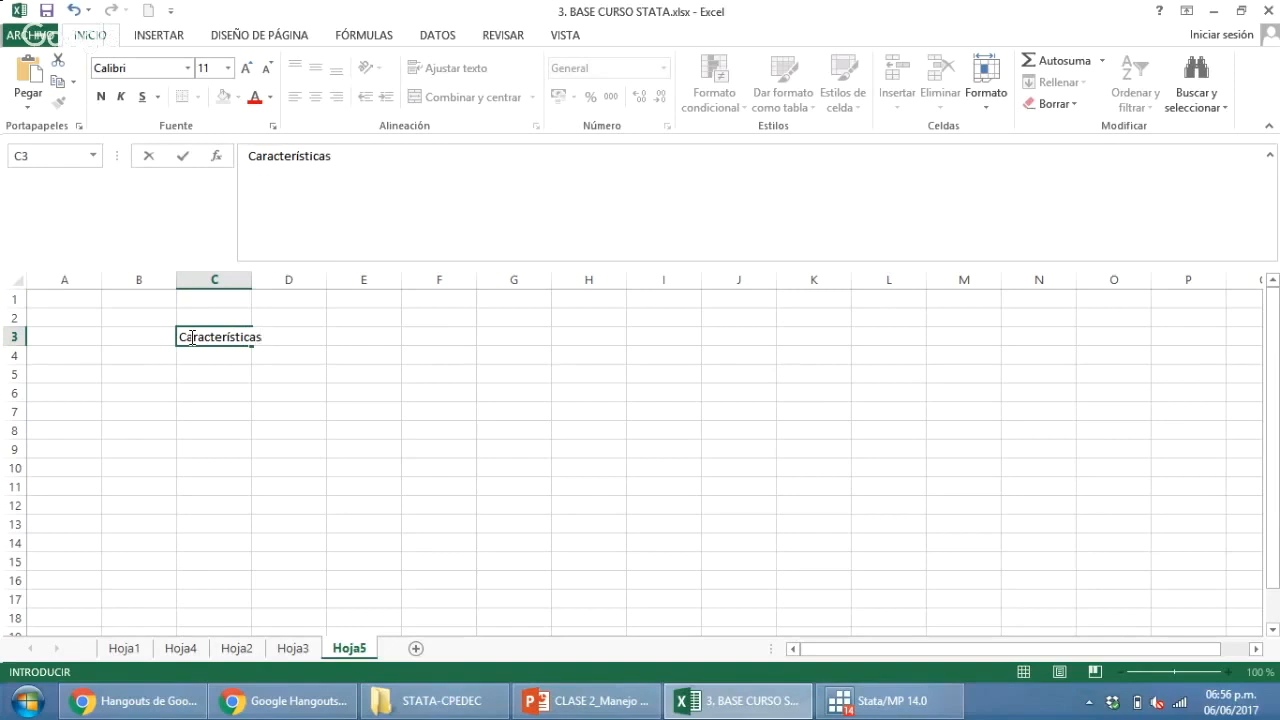
# Complete the table's header row on Hoja5 with n in D3 and % in E3, beside Características.
pyautogui.press('Tab')
pyautogui.press('Tab')
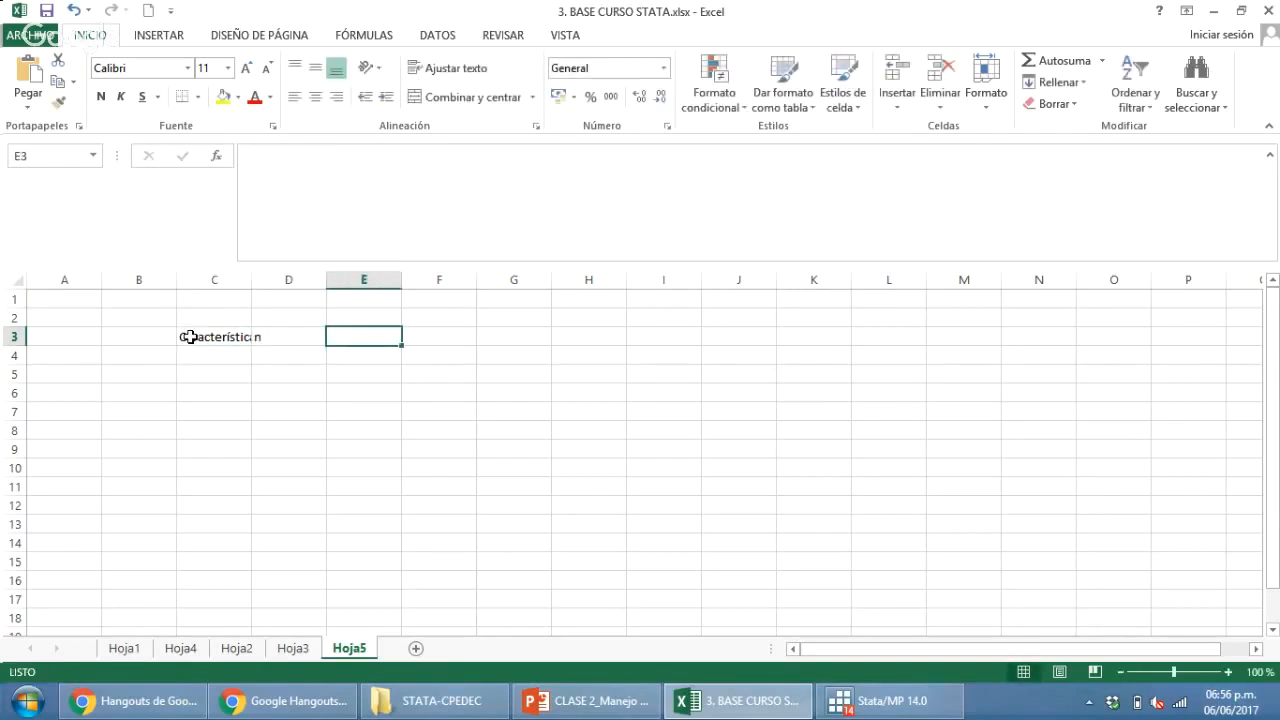
pyautogui.write('%')
pyautogui.press('Return')
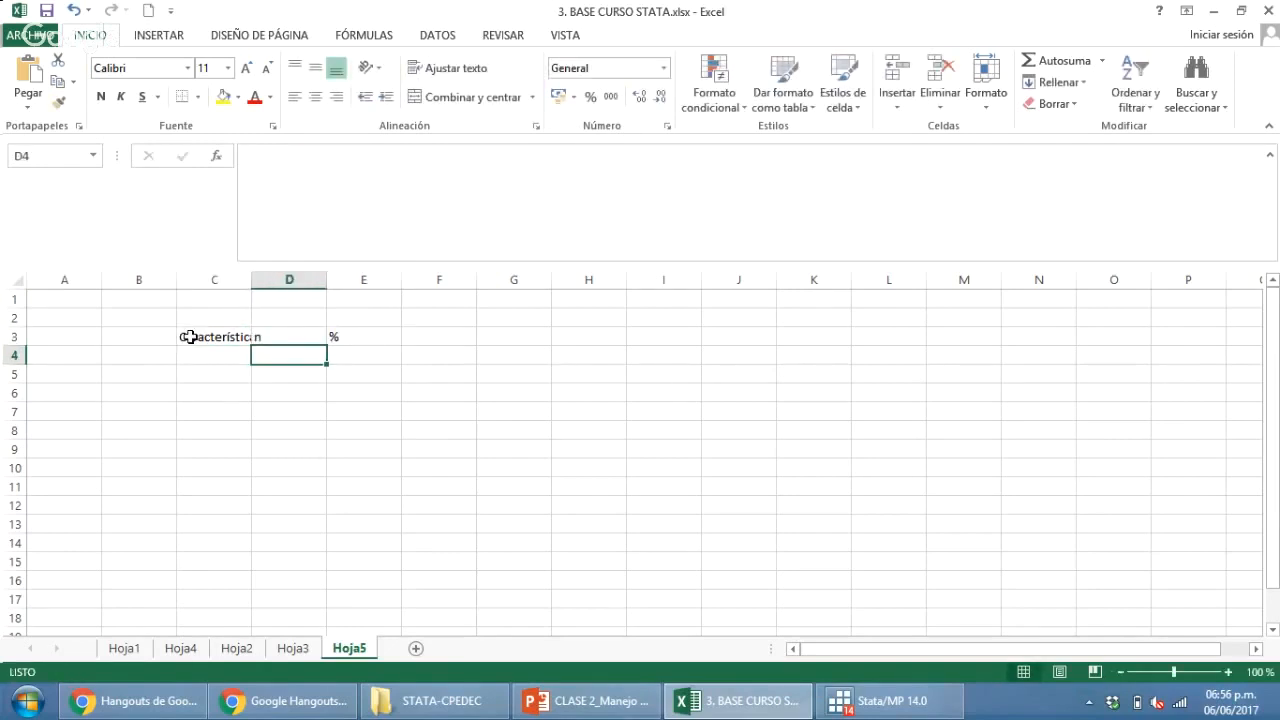
# Format header cells C3:E3 in bold with top and bottom borders and a light grey fill, and widen column C to fit Características.
pyautogui.moveTo(190, 337); pyautogui.dragTo(370, 337)
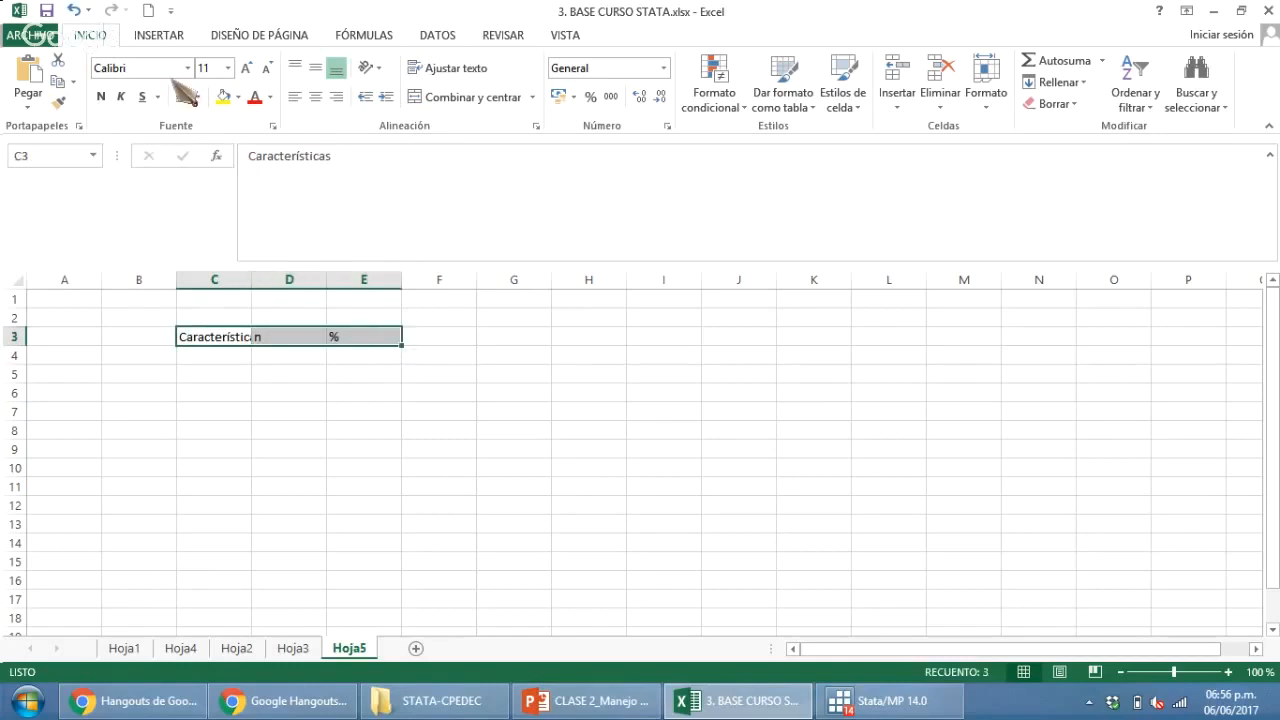
pyautogui.hotkey('ctrl', 'n')
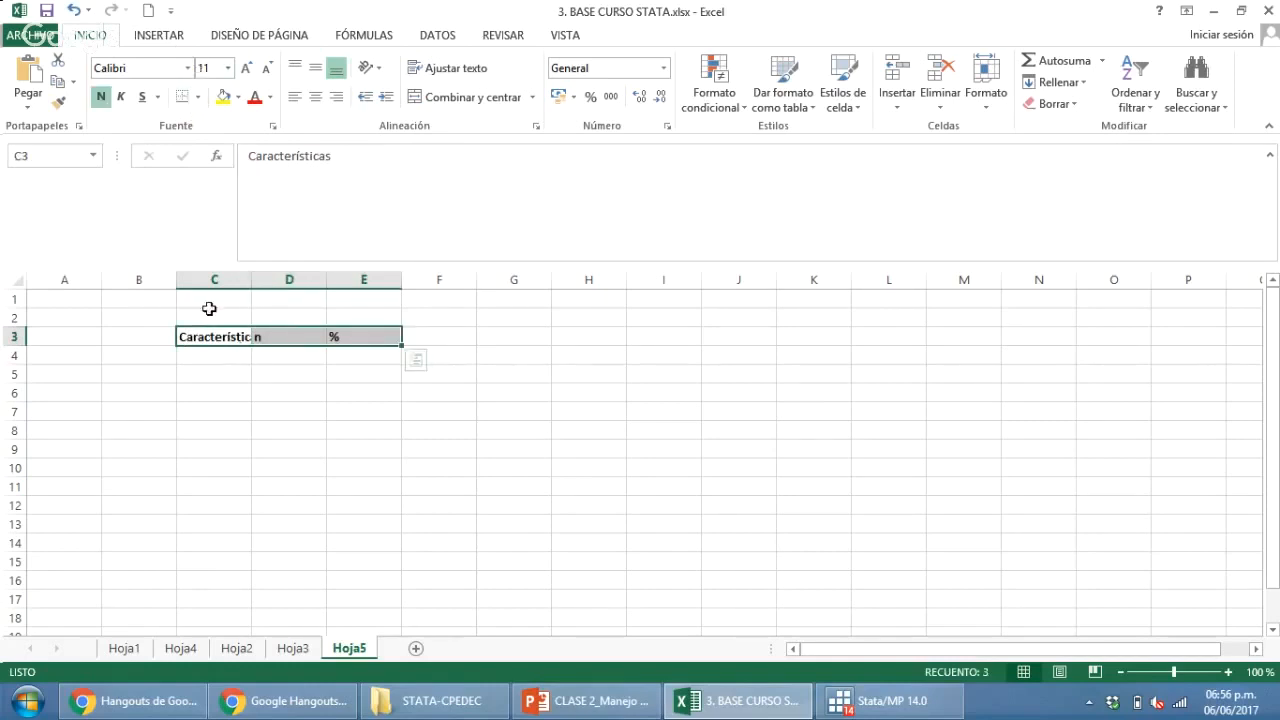
pyautogui.moveTo(209, 309); pyautogui.dragTo(346, 317)
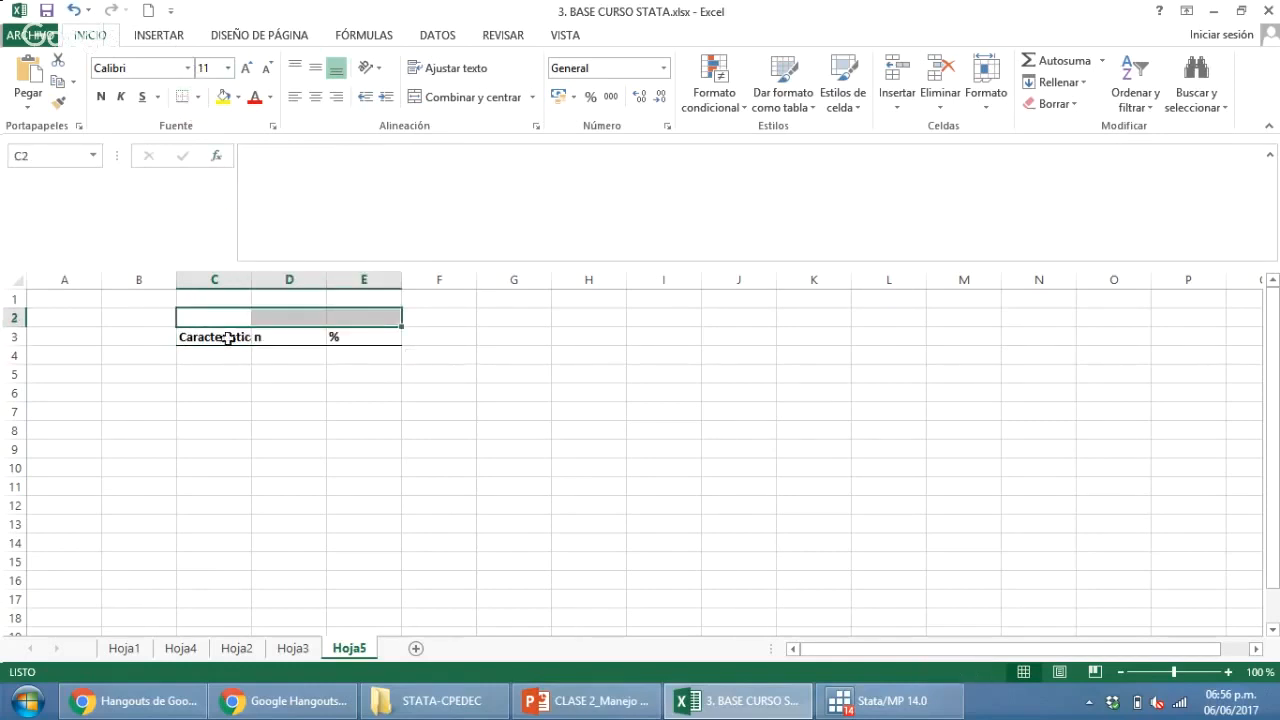
pyautogui.moveTo(228, 338); pyautogui.dragTo(365, 337)
pyautogui.click(238, 97)
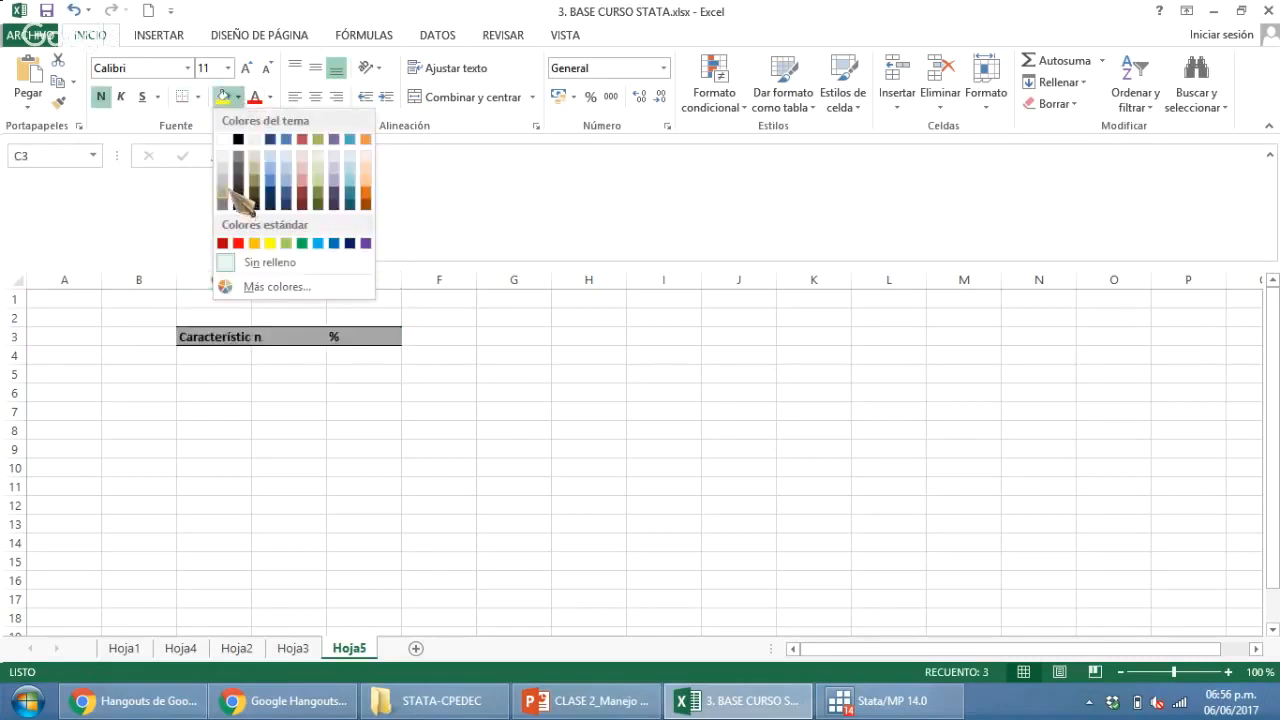
pyautogui.click(240, 200)
pyautogui.click(294, 420)
pyautogui.moveTo(251, 282); pyautogui.dragTo(266, 283)
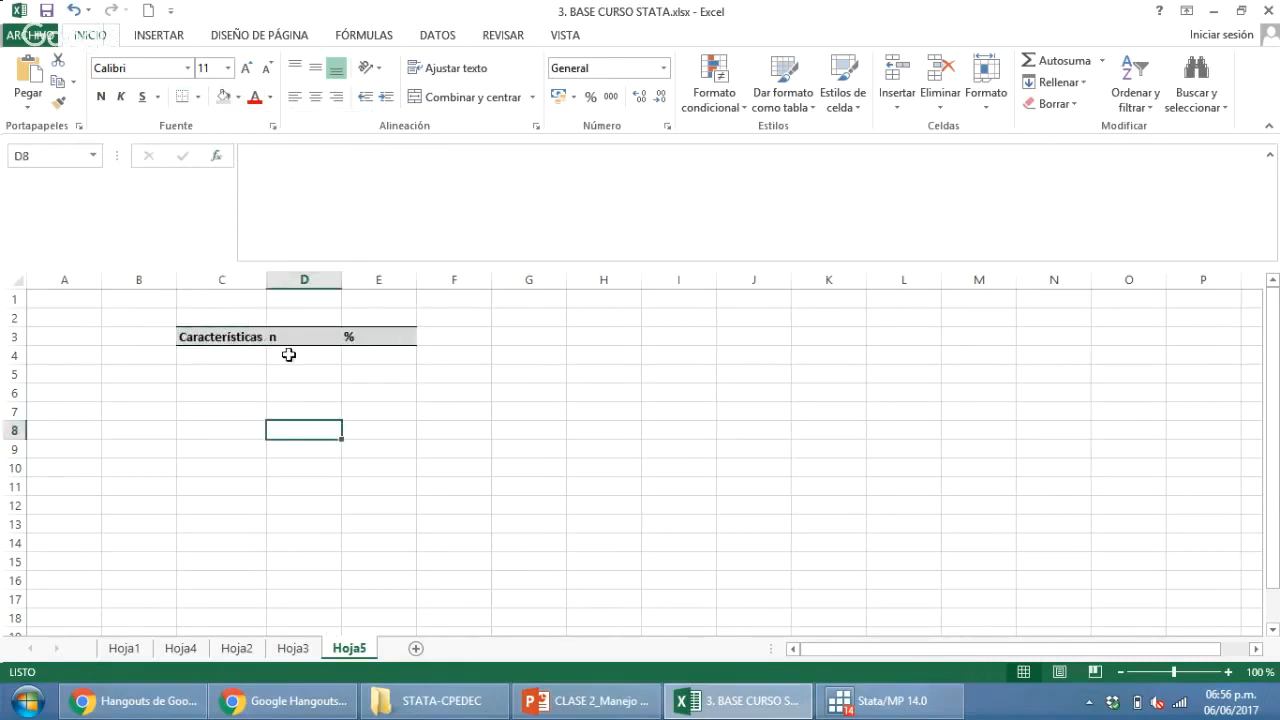
pyautogui.doubleClick(341, 282)
pyautogui.click(343, 279)
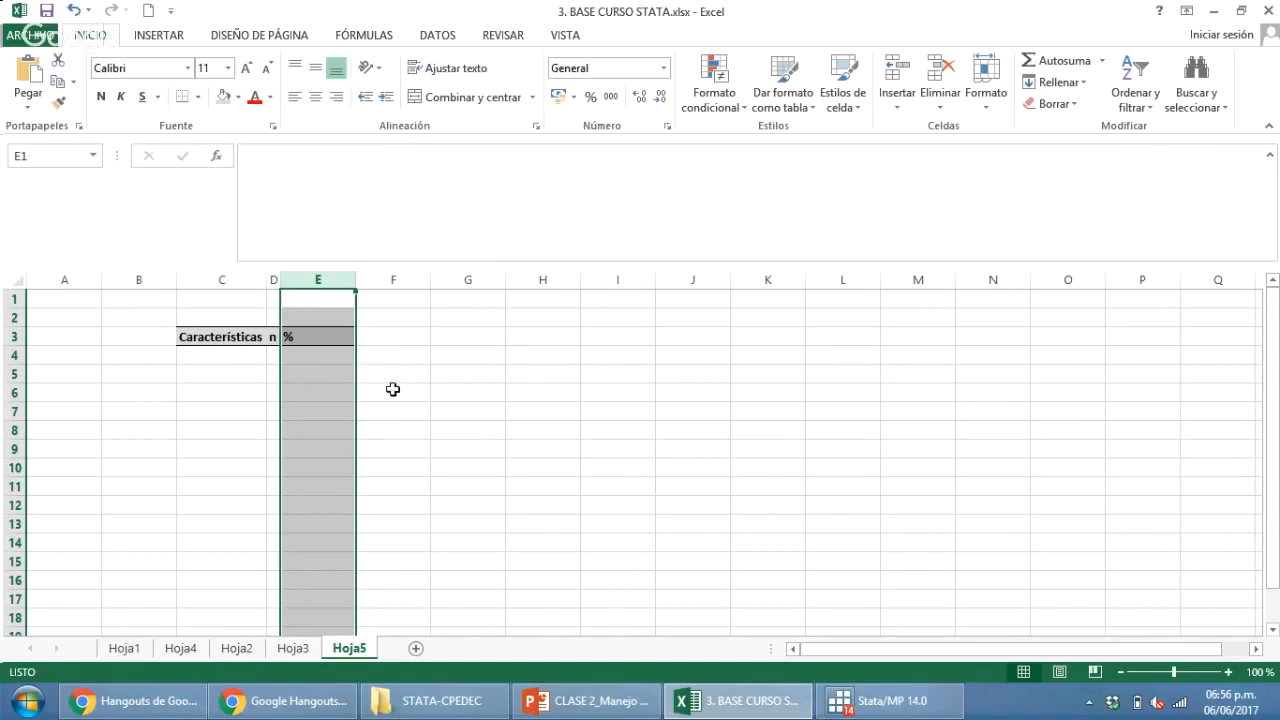
pyautogui.hotkey('ctrl', 'z')
# Center the text of the header cells C3:E3 horizontally.
pyautogui.moveTo(240, 337); pyautogui.dragTo(385, 338)
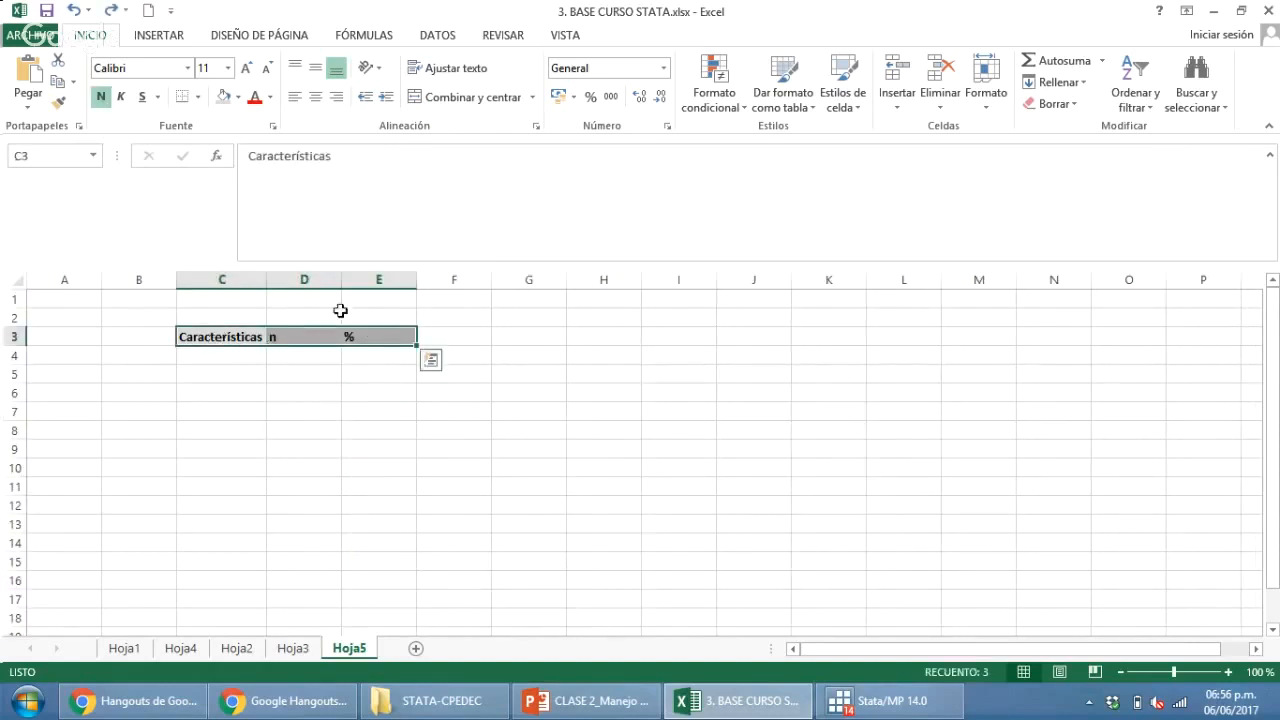
pyautogui.click(318, 97)
pyautogui.click(270, 446)
# Enter the row label Edad* in bold in C4, under Características.
pyautogui.click(224, 357)
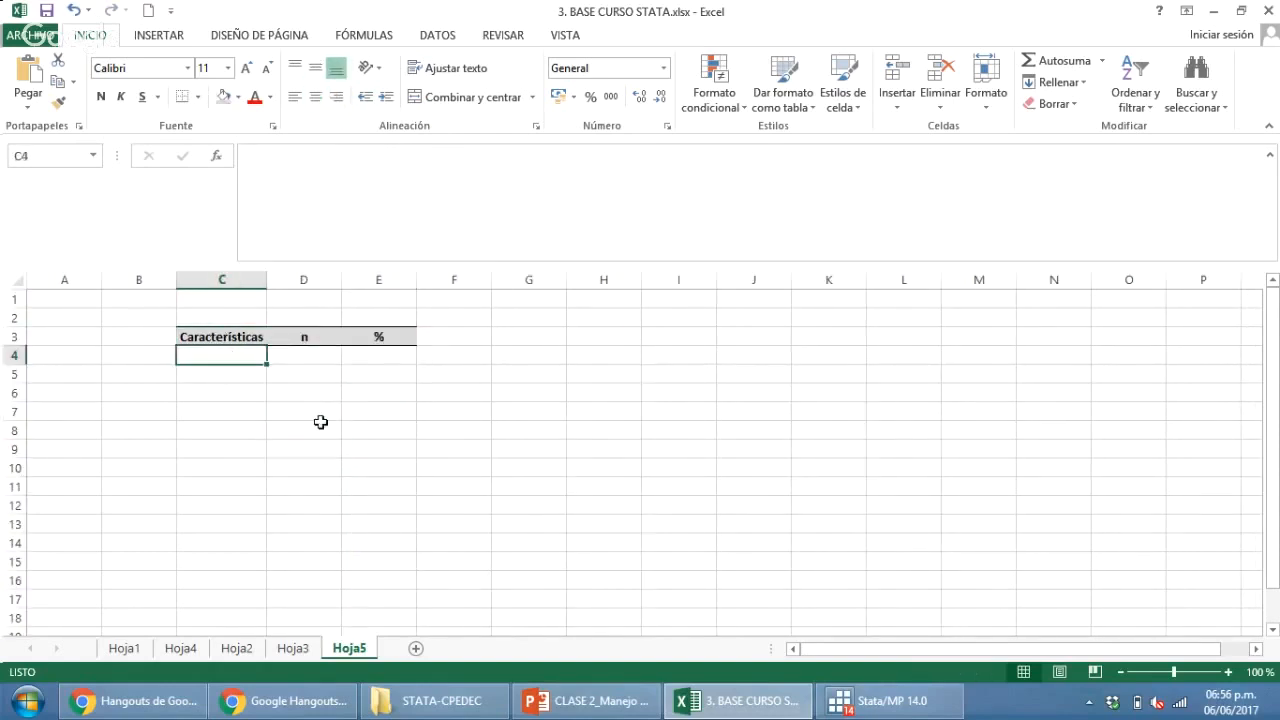
pyautogui.write('Edqad')
pyautogui.press('BackSpace')
pyautogui.press('BackSpace')
pyautogui.press('BackSpace')
pyautogui.press('BackSpace')
pyautogui.press('BackSpace')
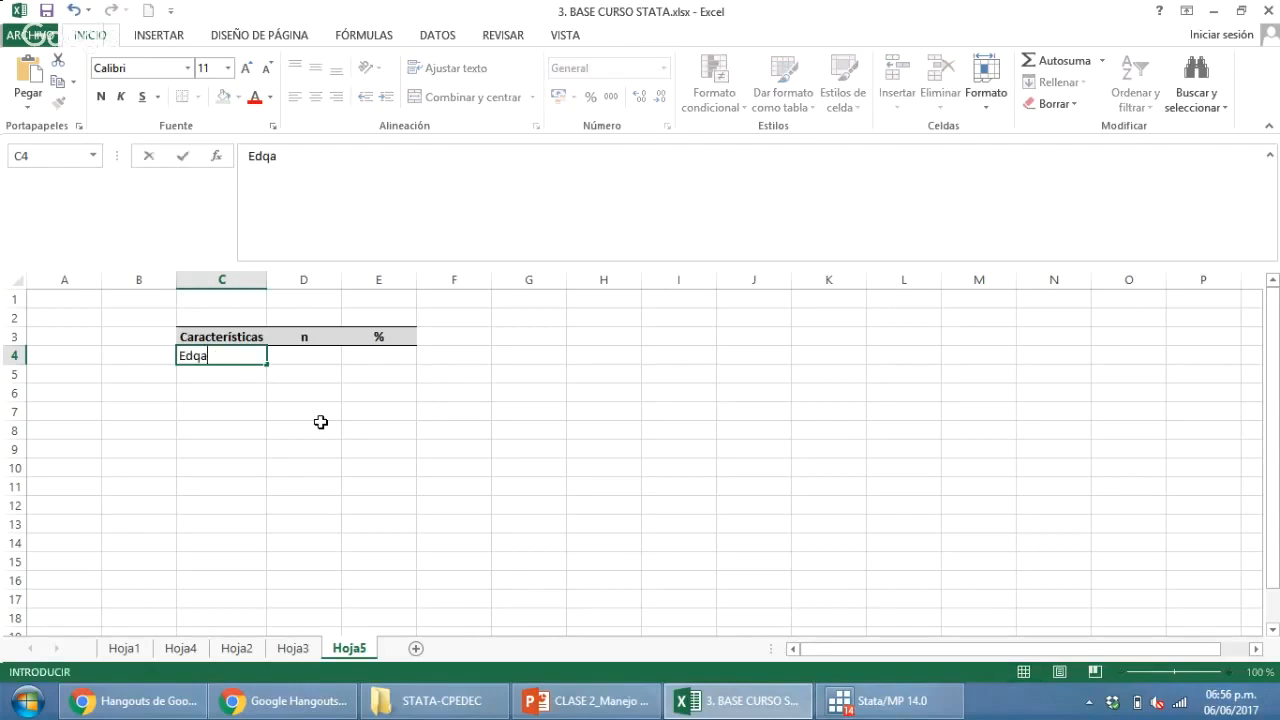
pyautogui.hotkey('ctrl', 'n')
pyautogui.write('Edad')
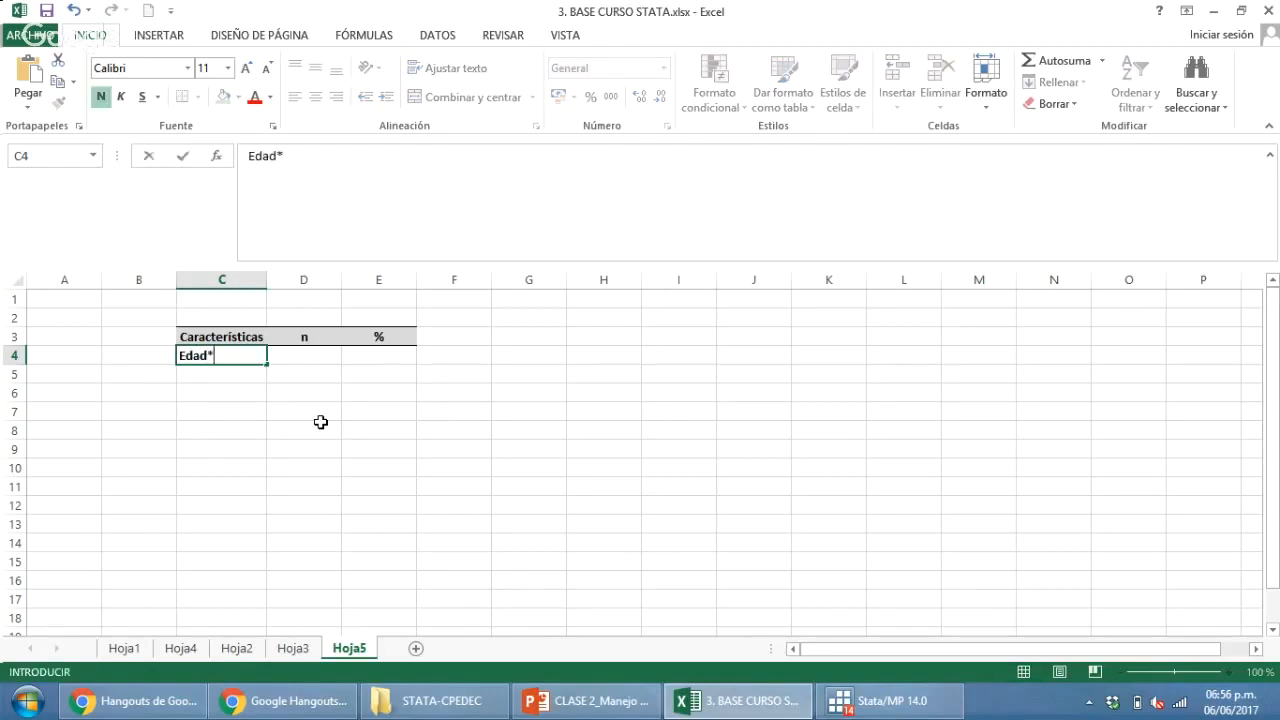
pyautogui.write('*')
pyautogui.press('Return')
# Look up the median (50% percentile) of edad in the Stata summary and enter 47 in D4 of the Excel table.
pyautogui.press('Up')
pyautogui.press('Right')
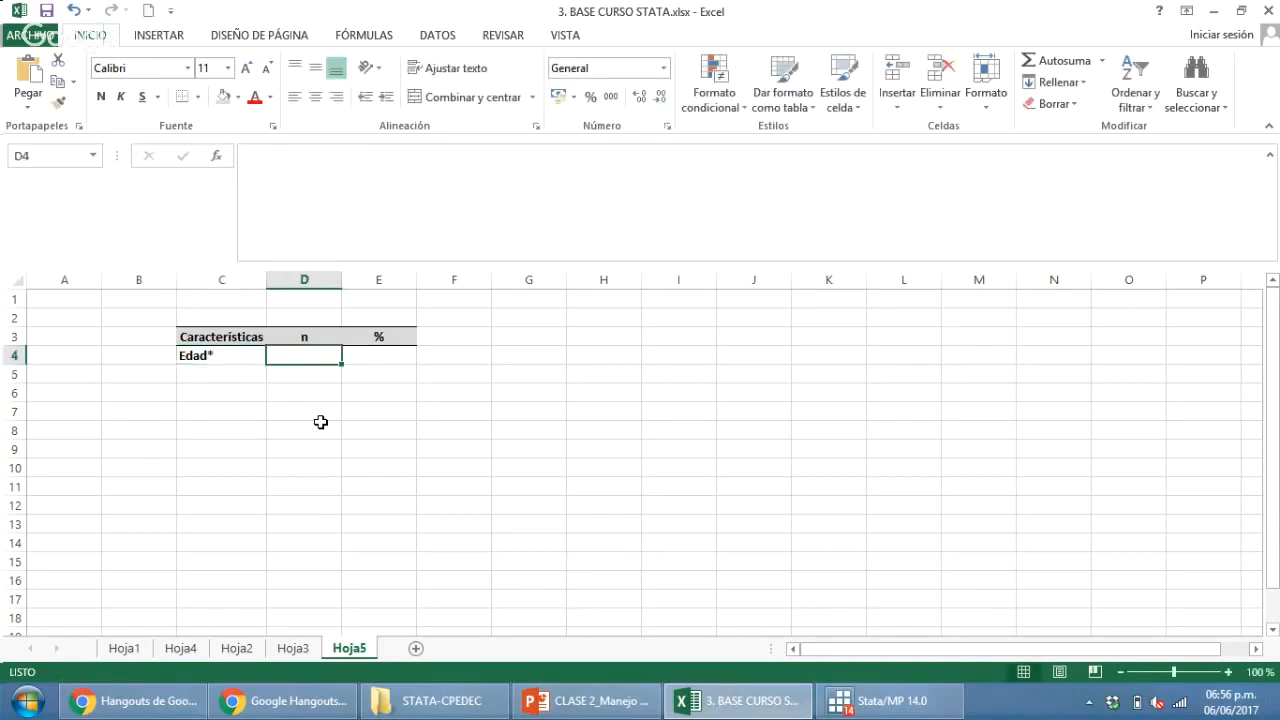
pyautogui.click(886, 710)
pyautogui.doubleClick(284, 407)
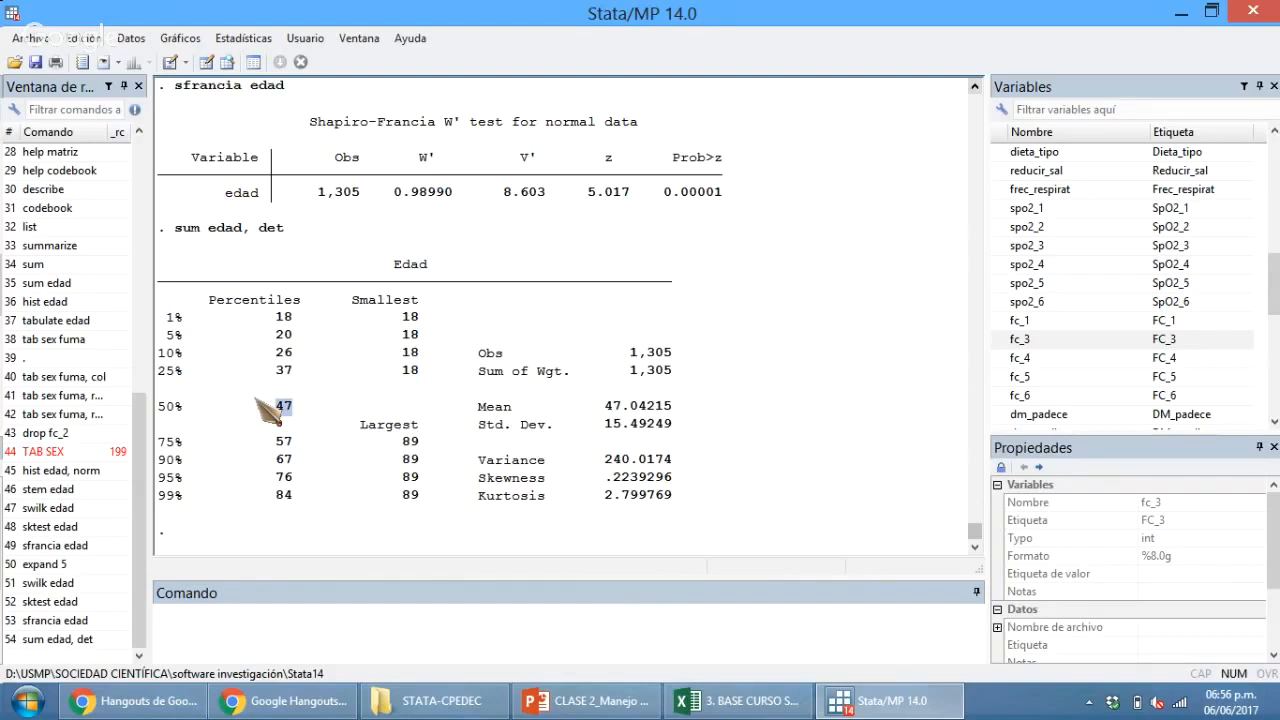
pyautogui.click(888, 713)
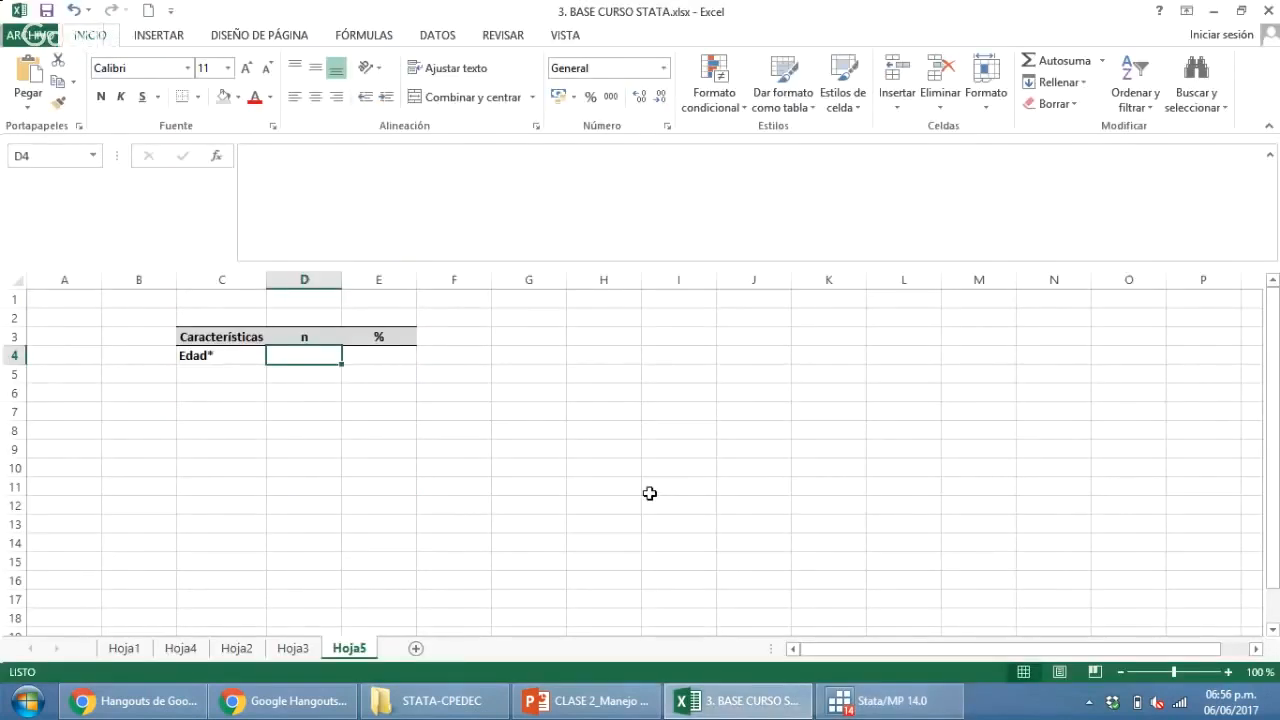
pyautogui.write('47')
pyautogui.press('Tab')
# Check the example table in PowerPoint and the quartiles in Stata, and enter the interquartile range 37-57 in E4 of the Excel table.
pyautogui.click(804, 700)
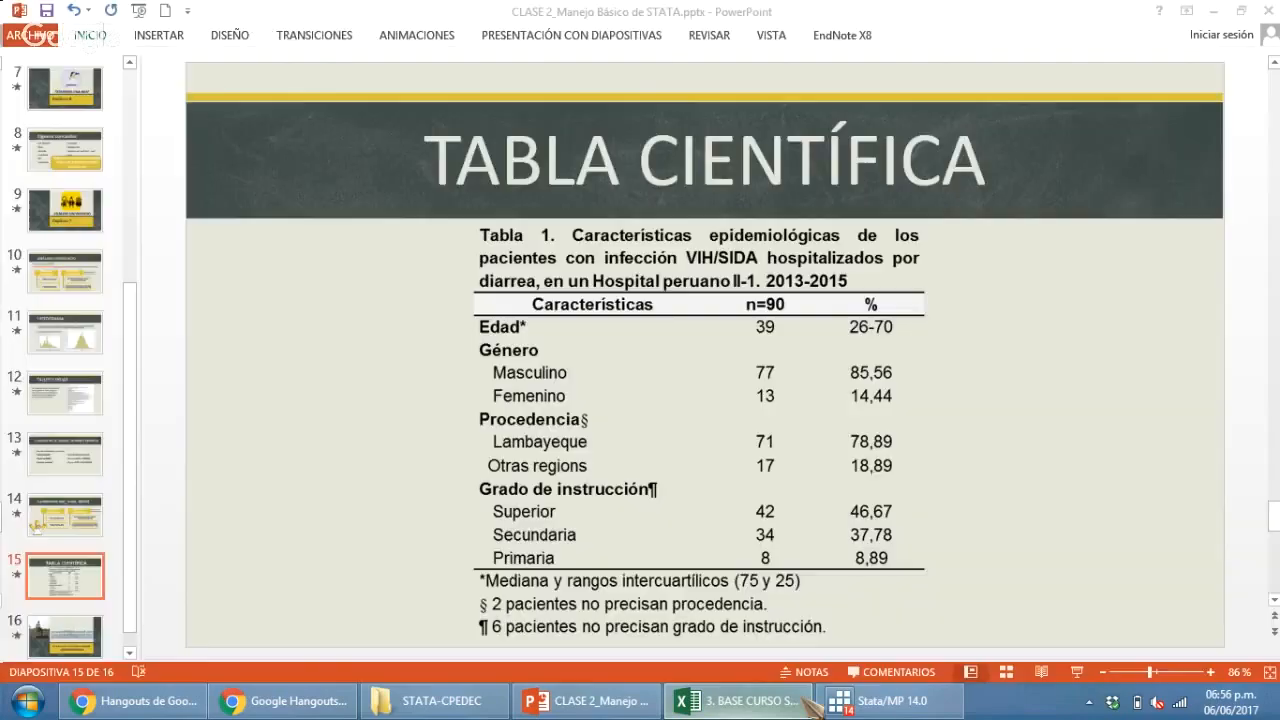
pyautogui.click(858, 704)
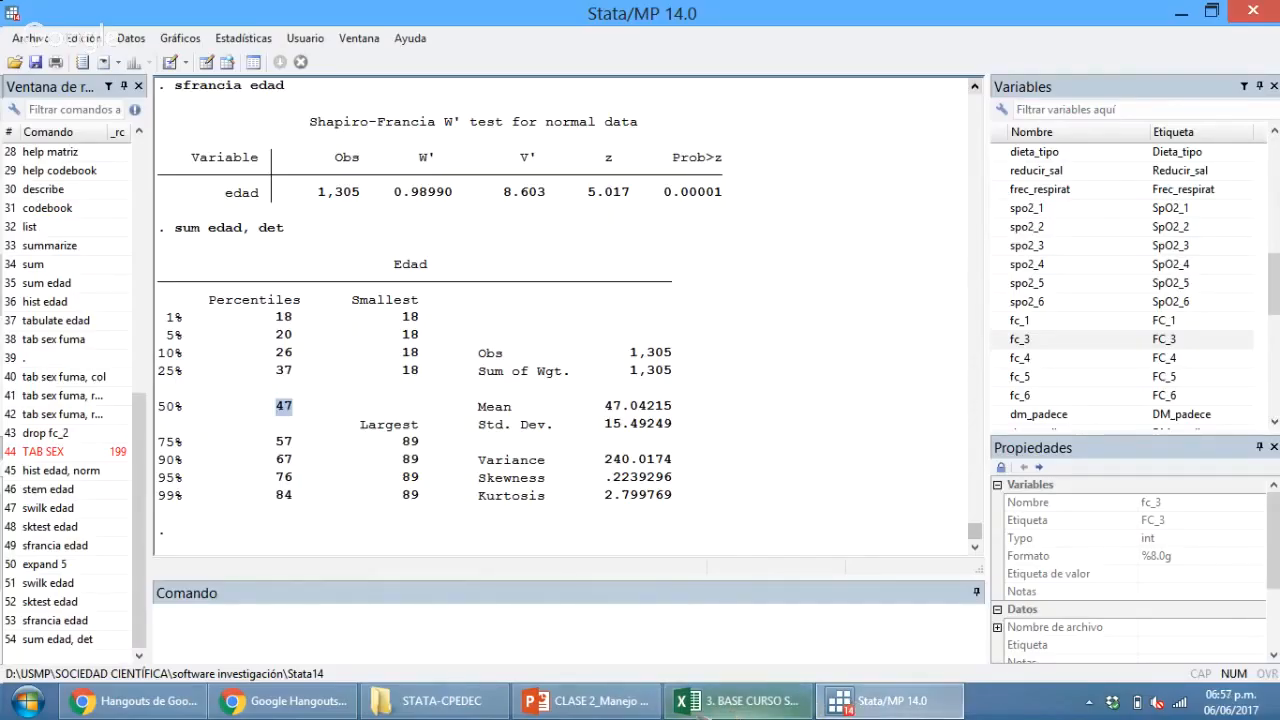
pyautogui.click(740, 701)
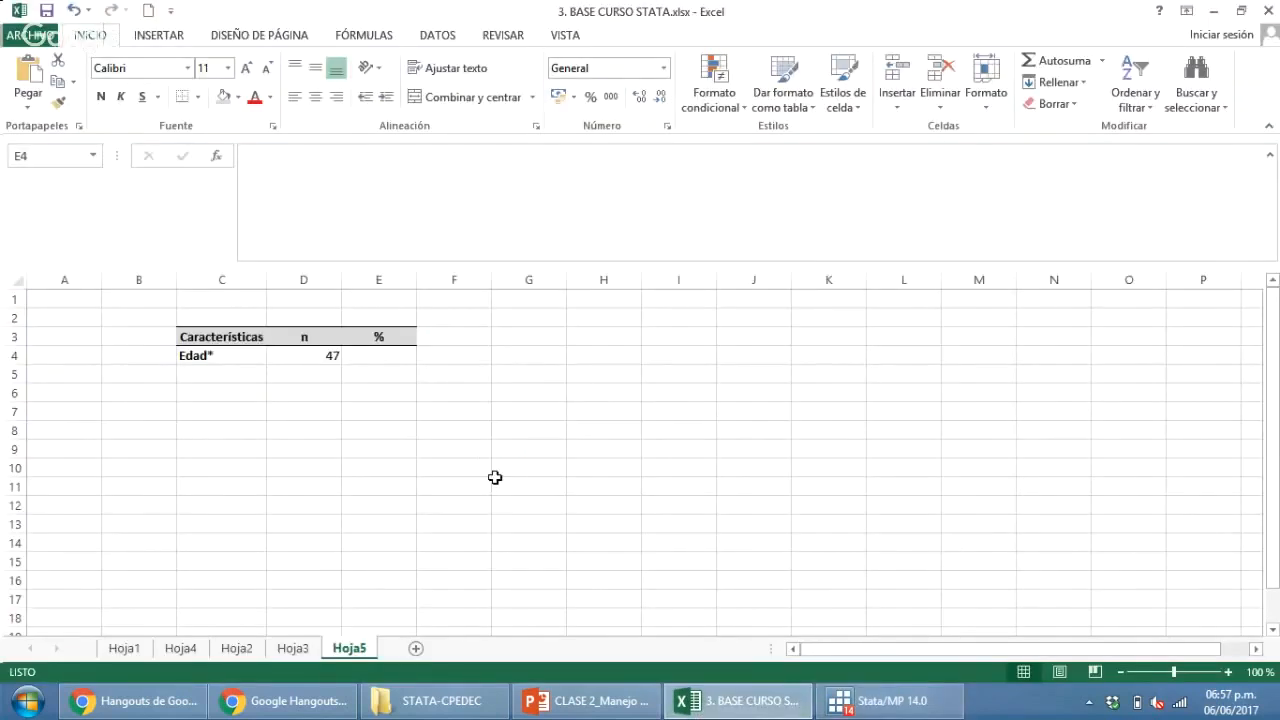
pyautogui.click(375, 358)
pyautogui.write('37')
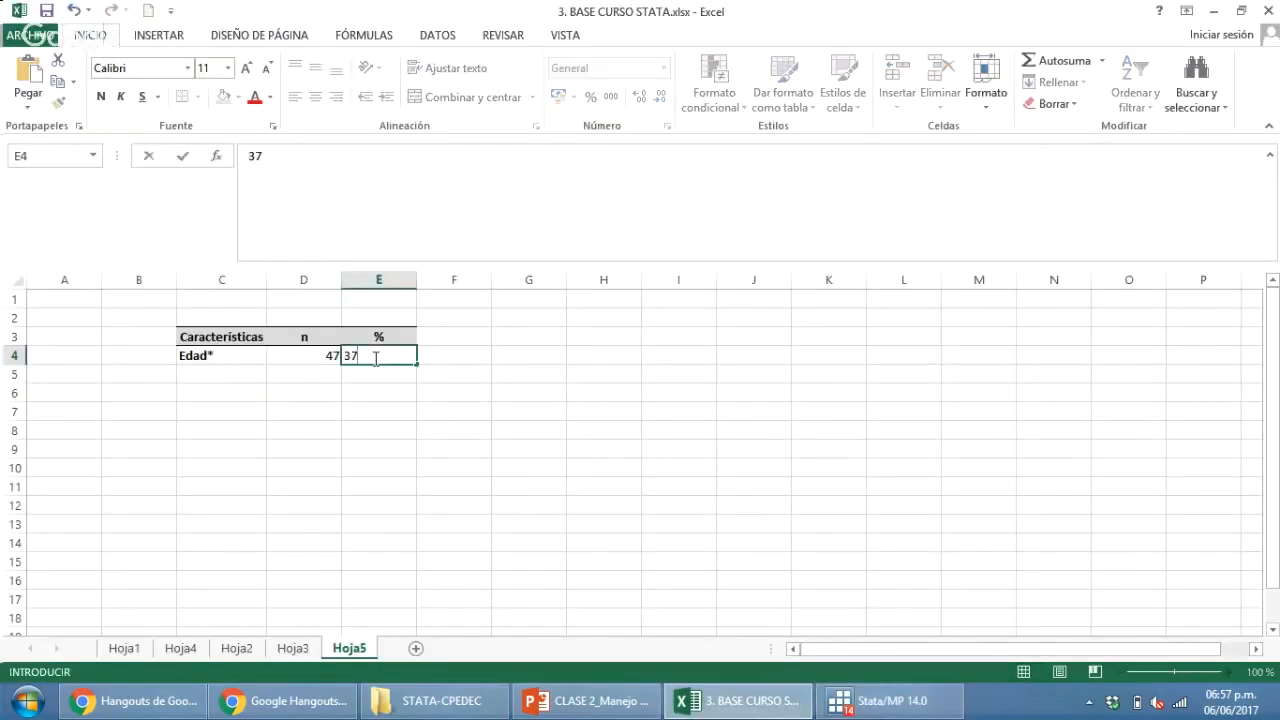
pyautogui.write('-57')
pyautogui.press('Return')
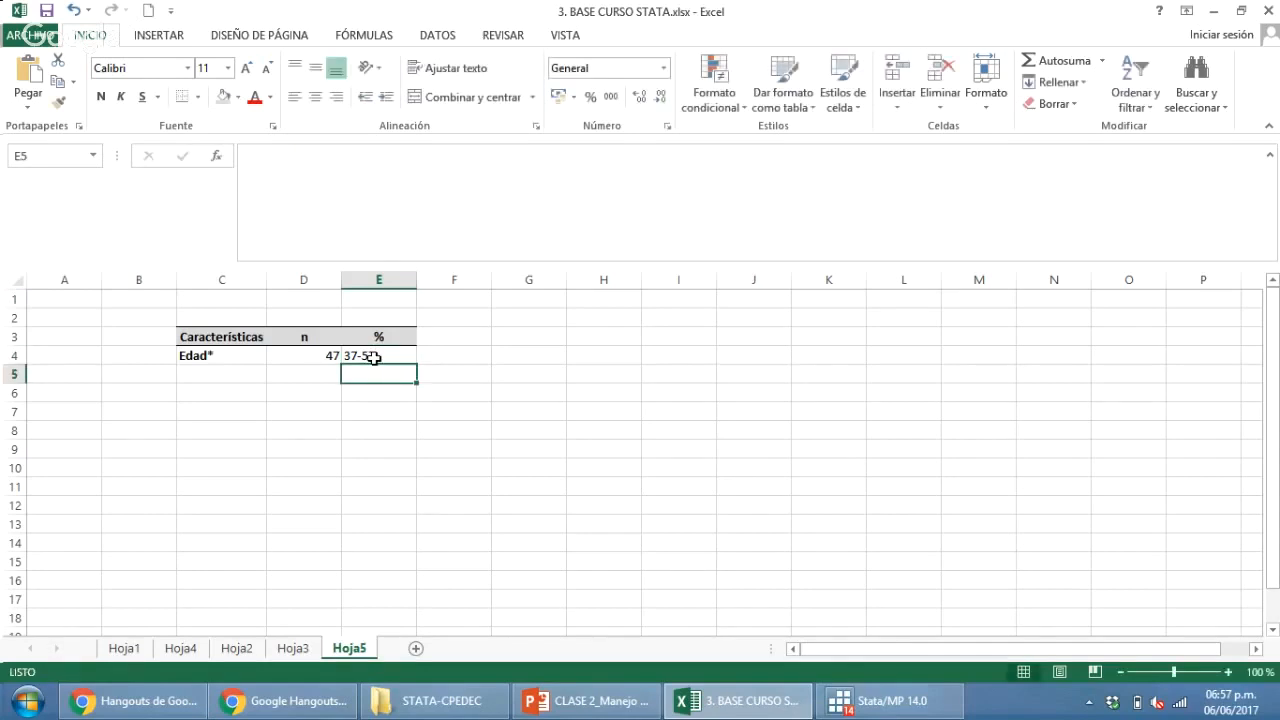
# Enter the row label Sexo in bold in C5, below Edad*.
pyautogui.press('Left')
pyautogui.press('Left')
pyautogui.write('Sex')
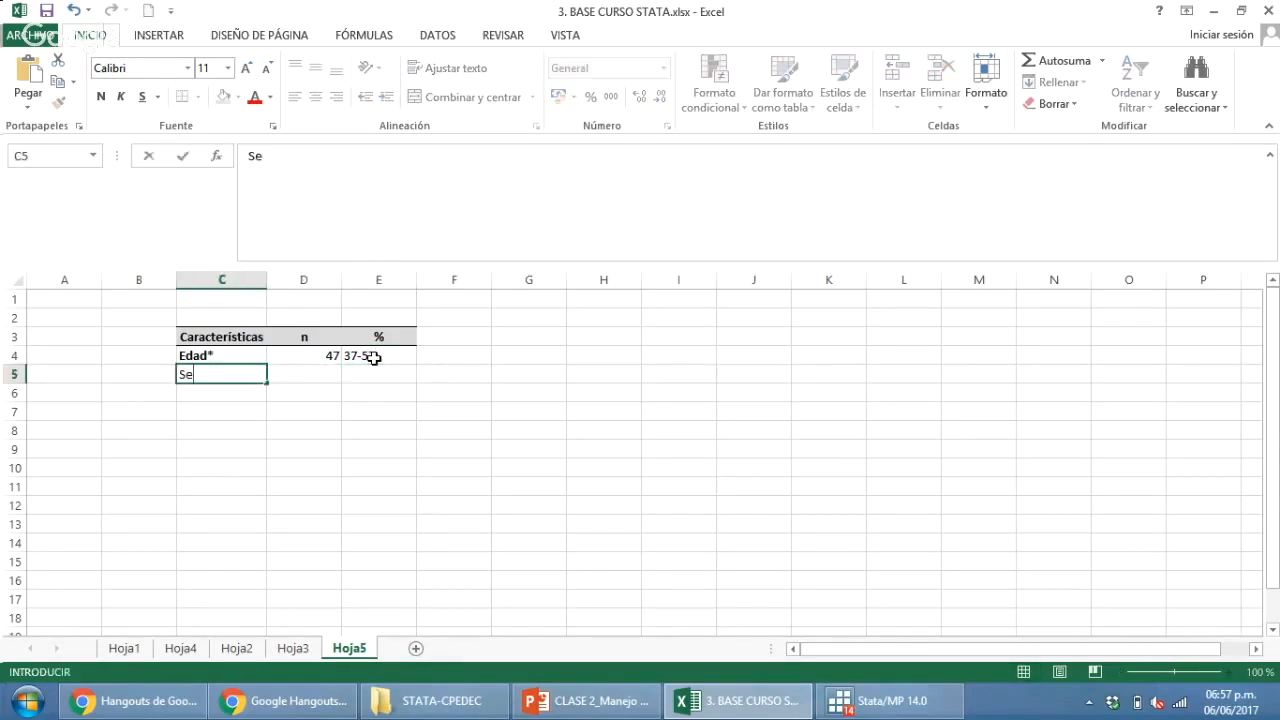
pyautogui.press('BackSpace')
pyautogui.press('BackSpace')
pyautogui.press('BackSpace')
pyautogui.hotkey('ctrl', 'n')
pyautogui.write('Sexo')
pyautogui.press('Return')
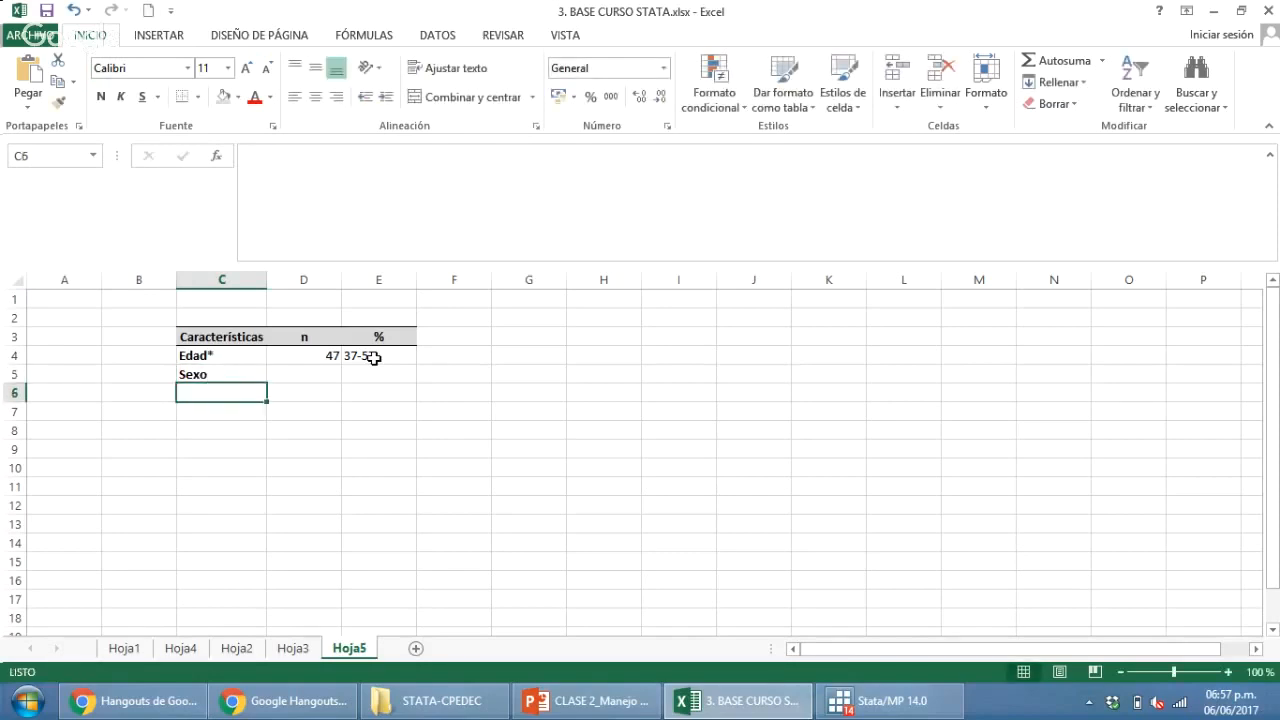
# Add the indented categories Masculino in C6 and Femenino in C7 under Sexo, and select D6 for the first count.
pyautogui.write('Masculino')
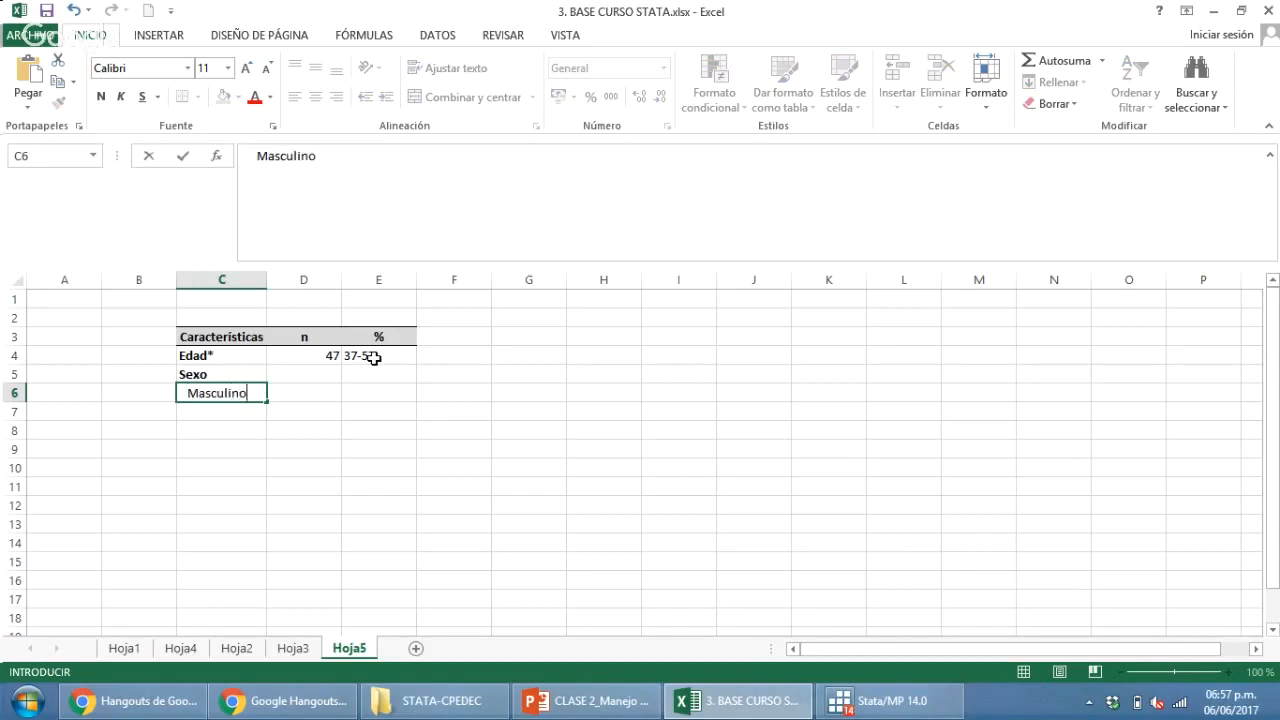
pyautogui.press('Return')
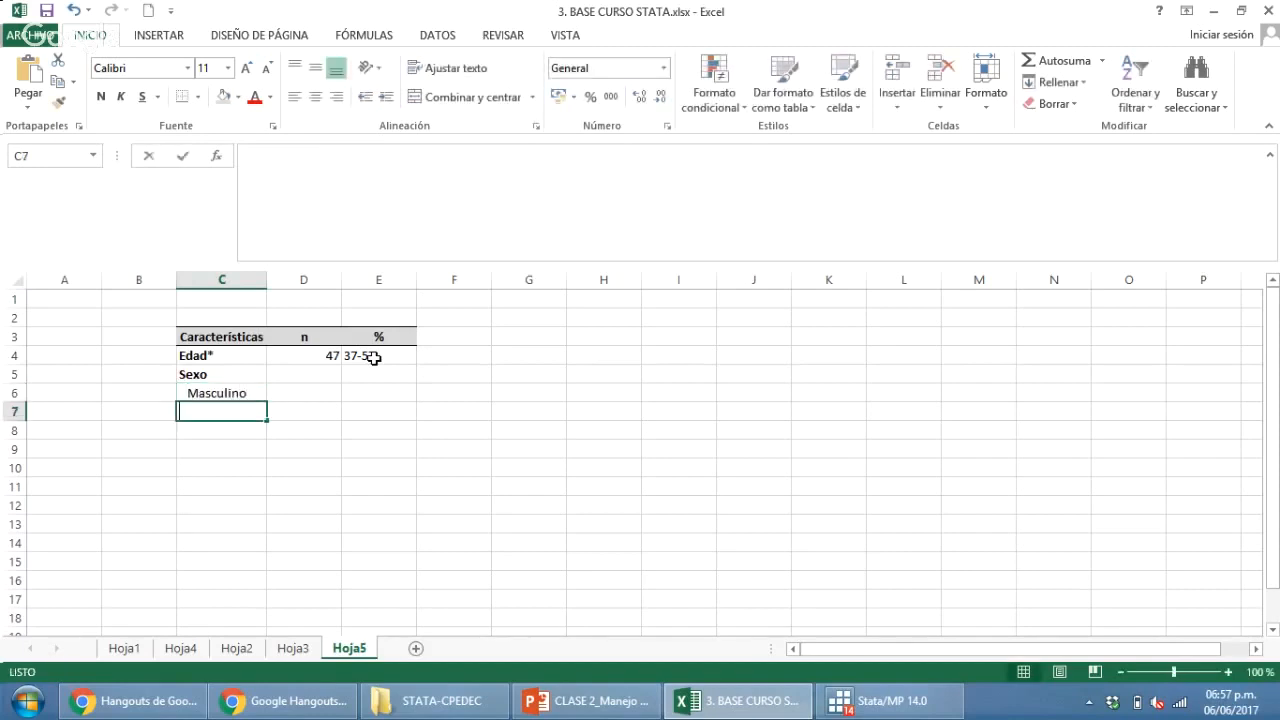
pyautogui.write('Femen')
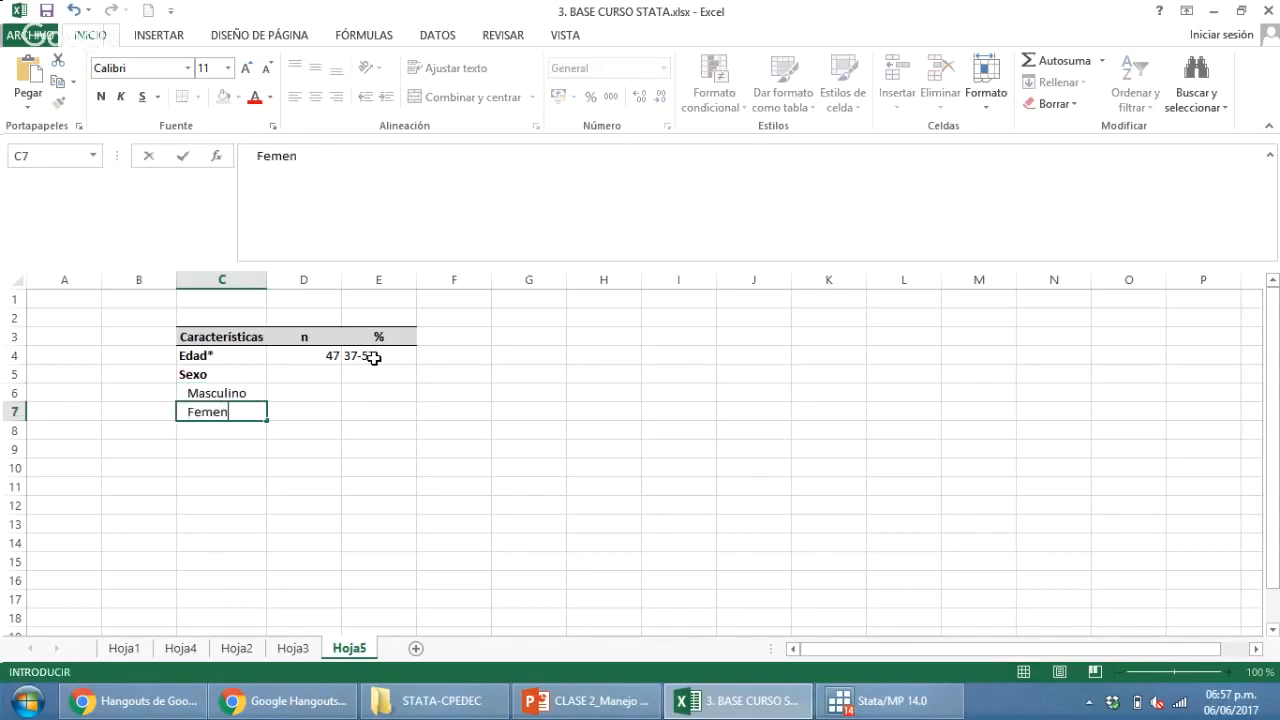
pyautogui.write('iuo')
pyautogui.press('Up')
pyautogui.press('Right')
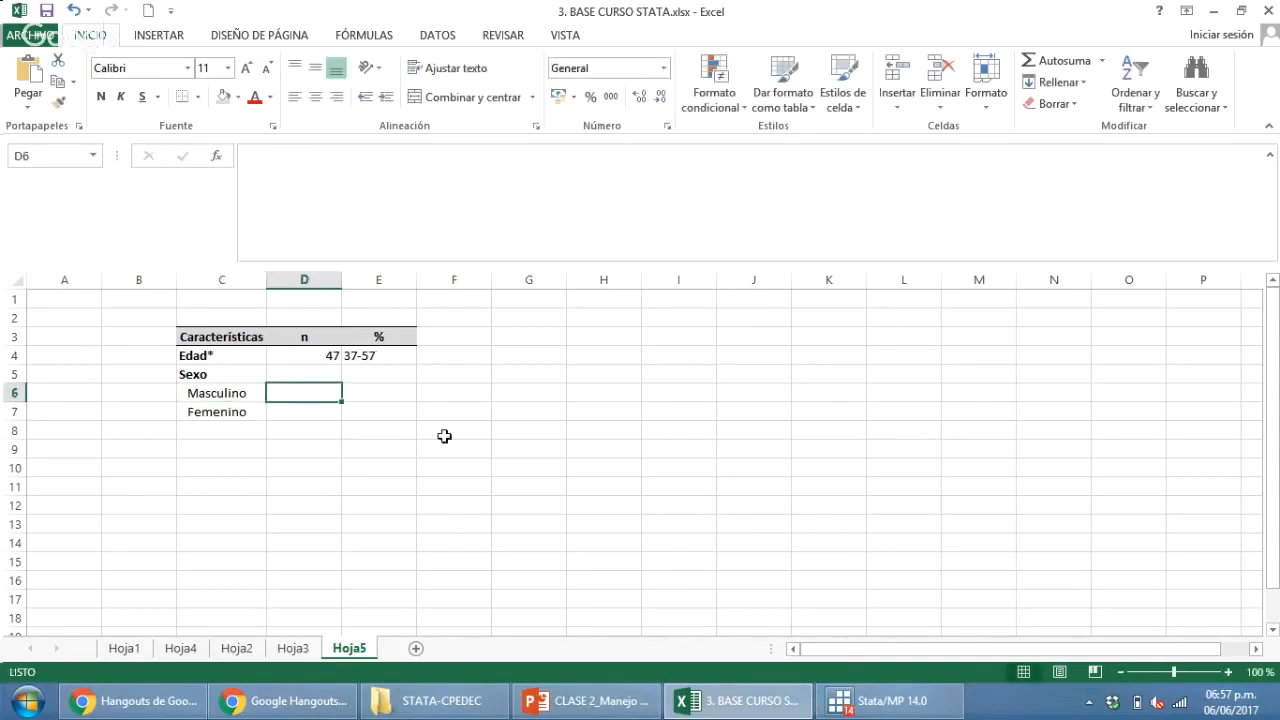
# Switch to Stata and run tab sexo to request the frequencies by sex.
pyautogui.click(910, 702)
pyautogui.write('tab sexo')
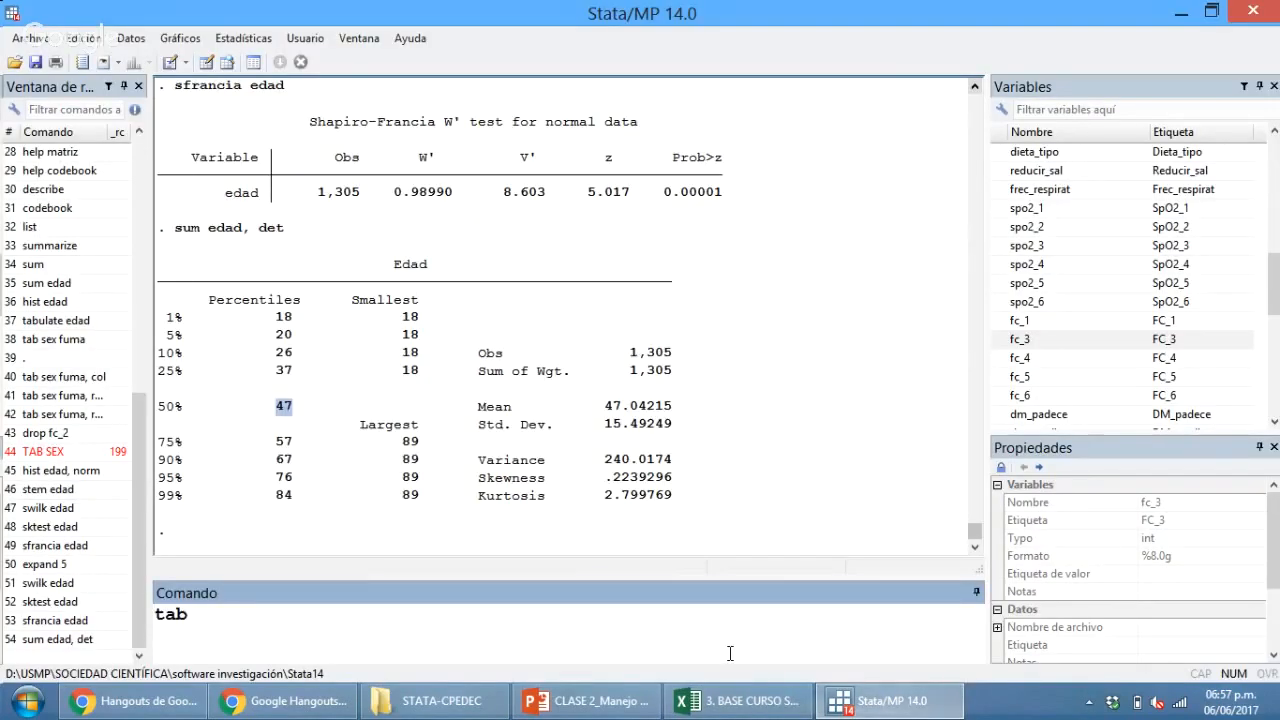
pyautogui.press('Return')
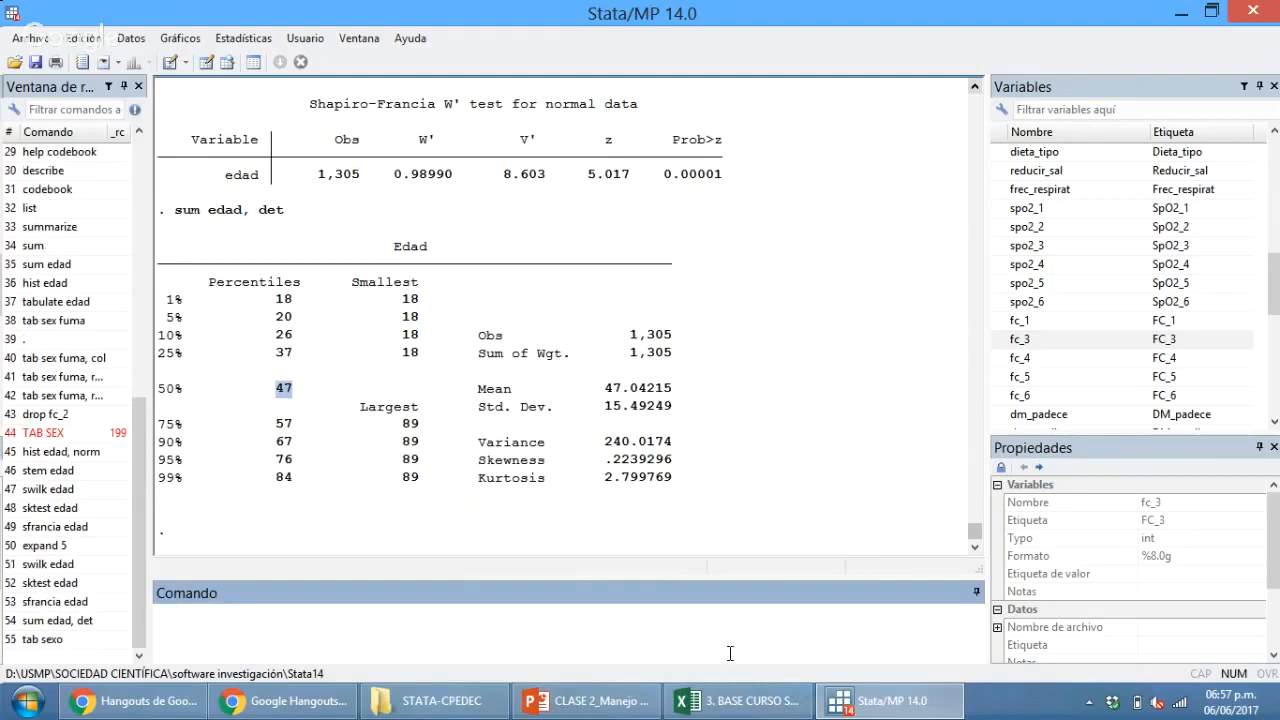
# Copy the Masculino frequency 460 from the Stata output and paste it into D6 of the Excel table.
pyautogui.doubleClick(347, 441)
pyautogui.hotkey('ctrl', 'c')
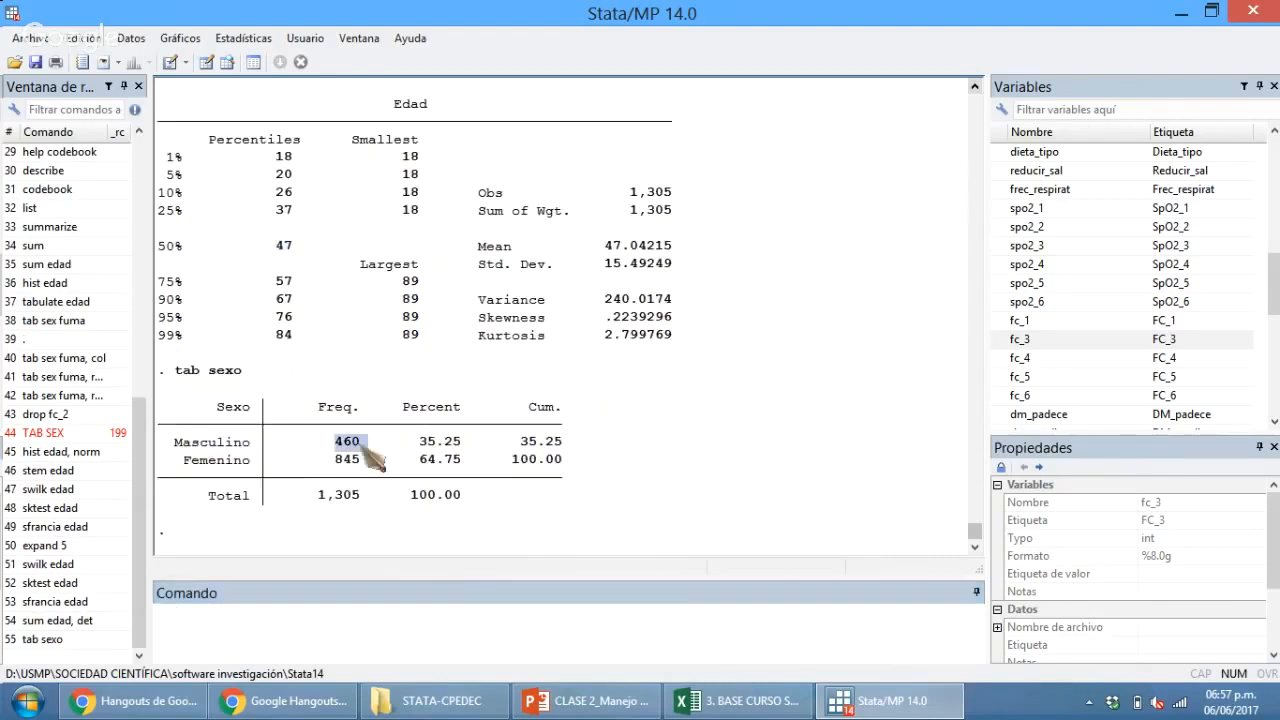
pyautogui.click(748, 701)
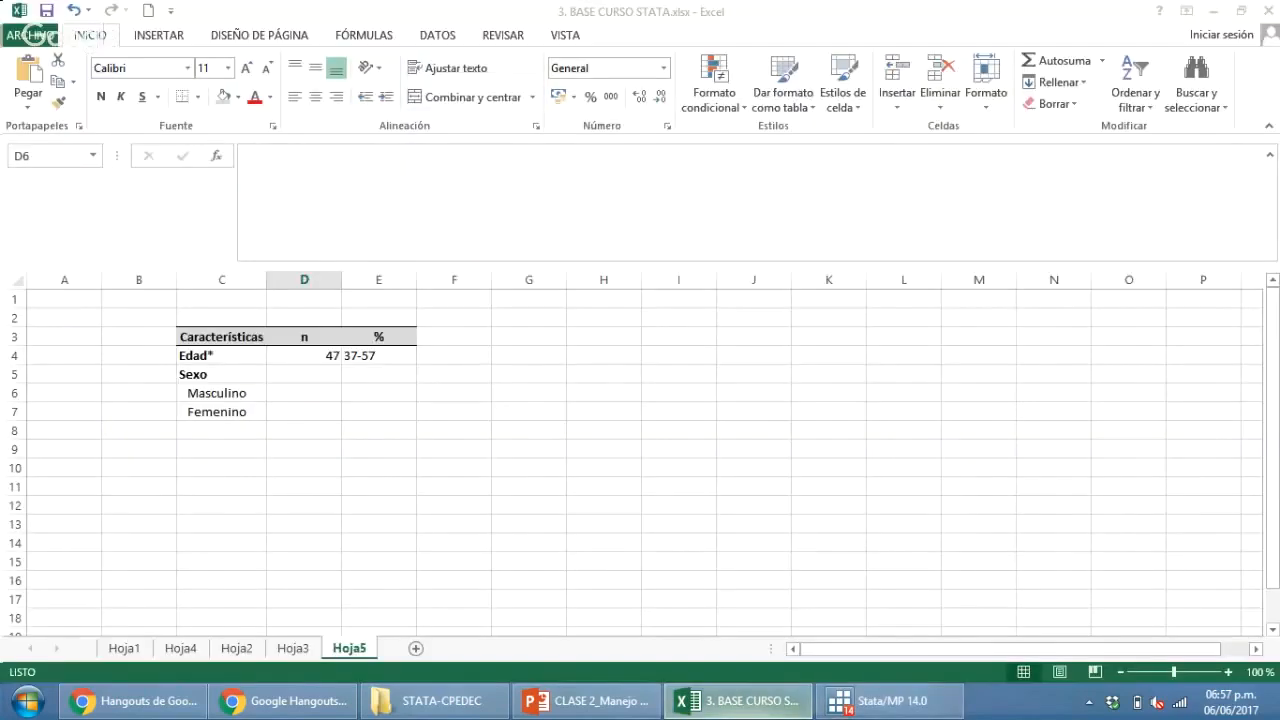
pyautogui.hotkey('ctrl', 'v')
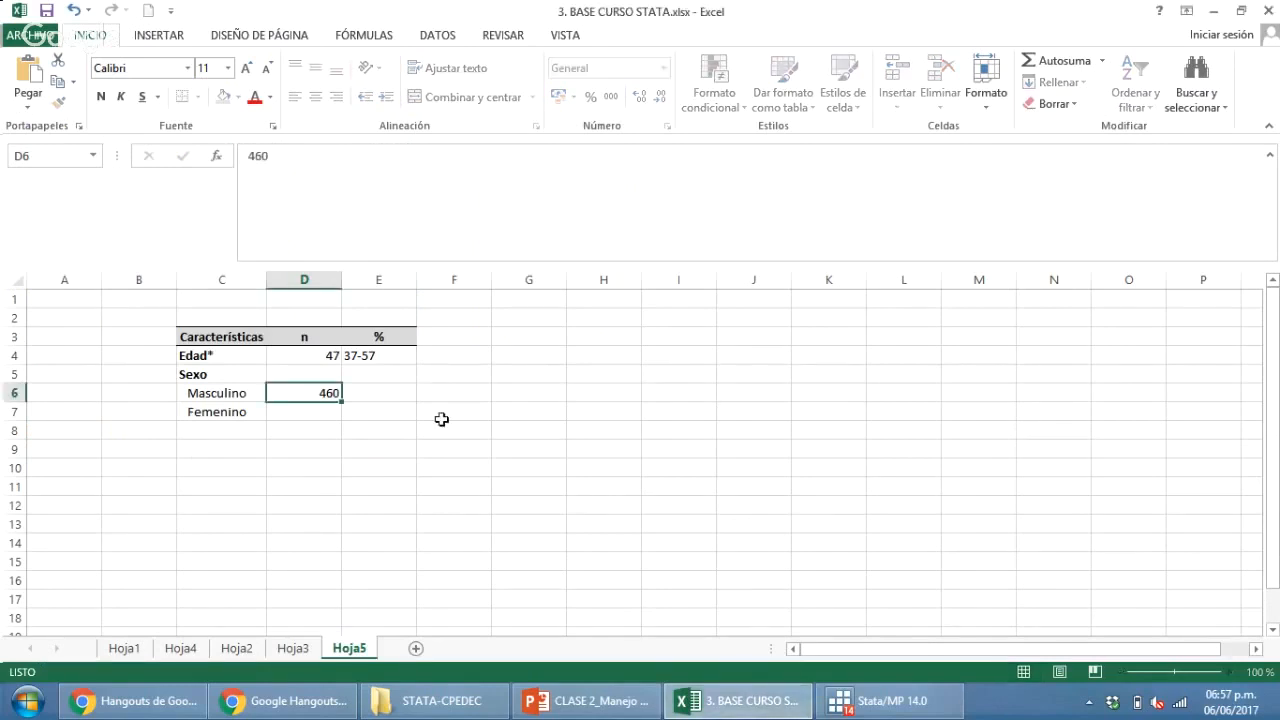
# Check the Masculino percentage in Stata and enter 35.25 in E6 of the Excel table.
pyautogui.press('Right')
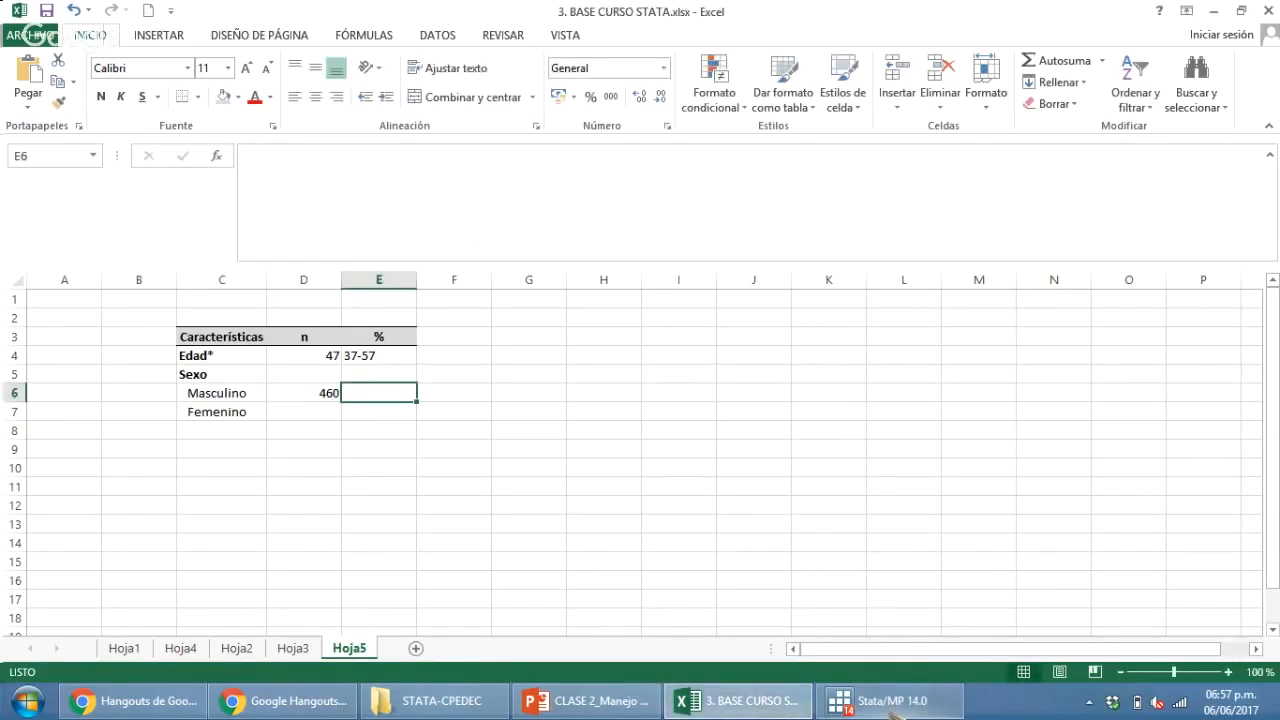
pyautogui.click(880, 701)
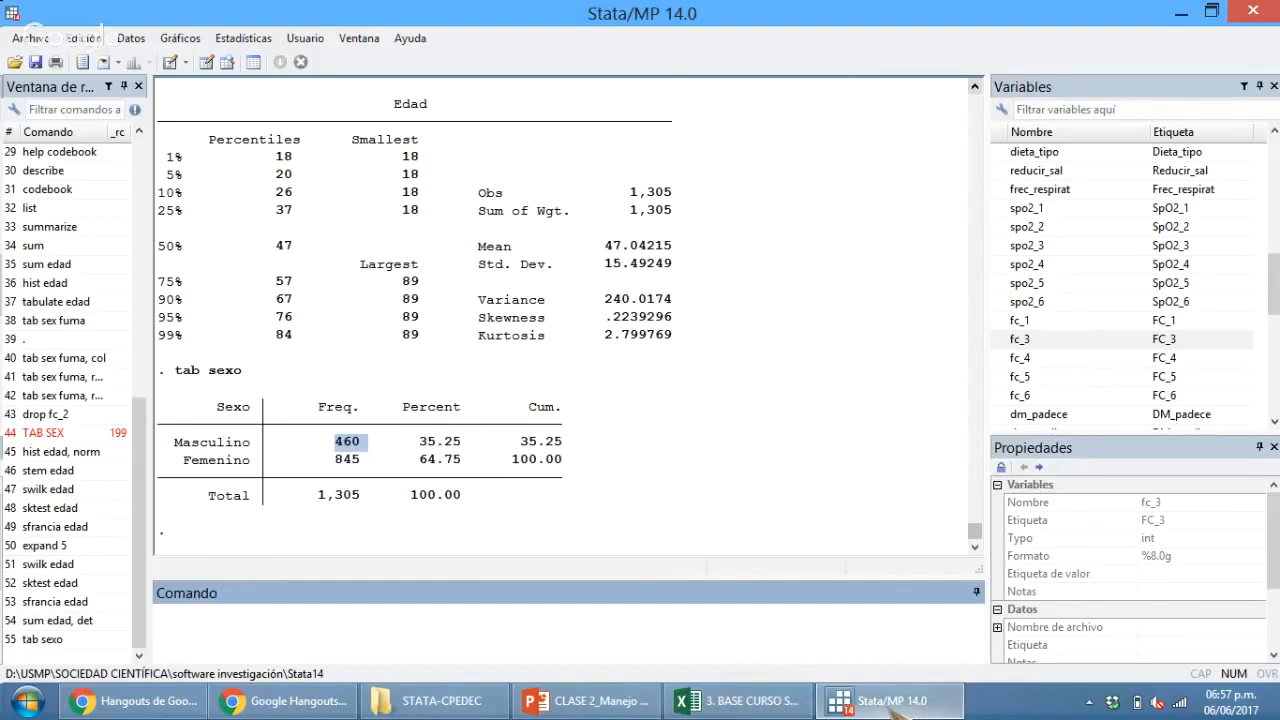
pyautogui.click(893, 704)
pyautogui.write('35.25')
pyautogui.press('Return')
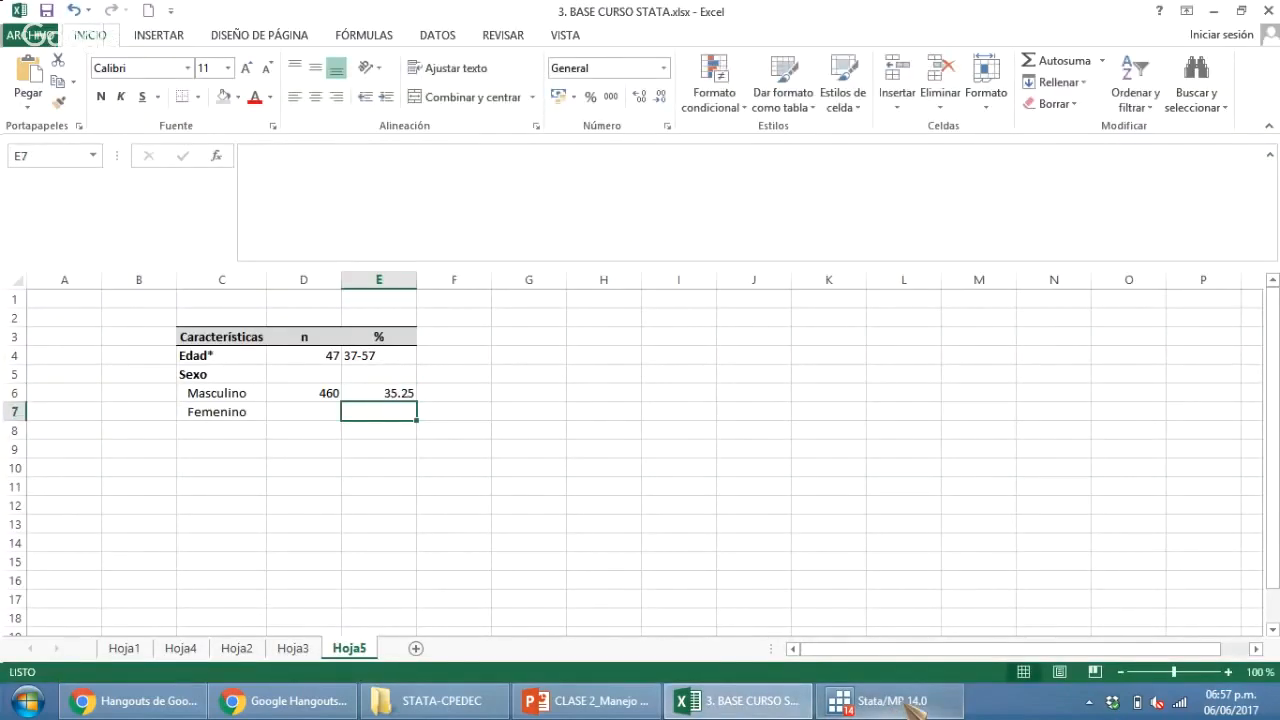
# Check the Femenino frequency in Stata and enter 845 in D7 of the Excel table.
pyautogui.moveTo(904, 705)
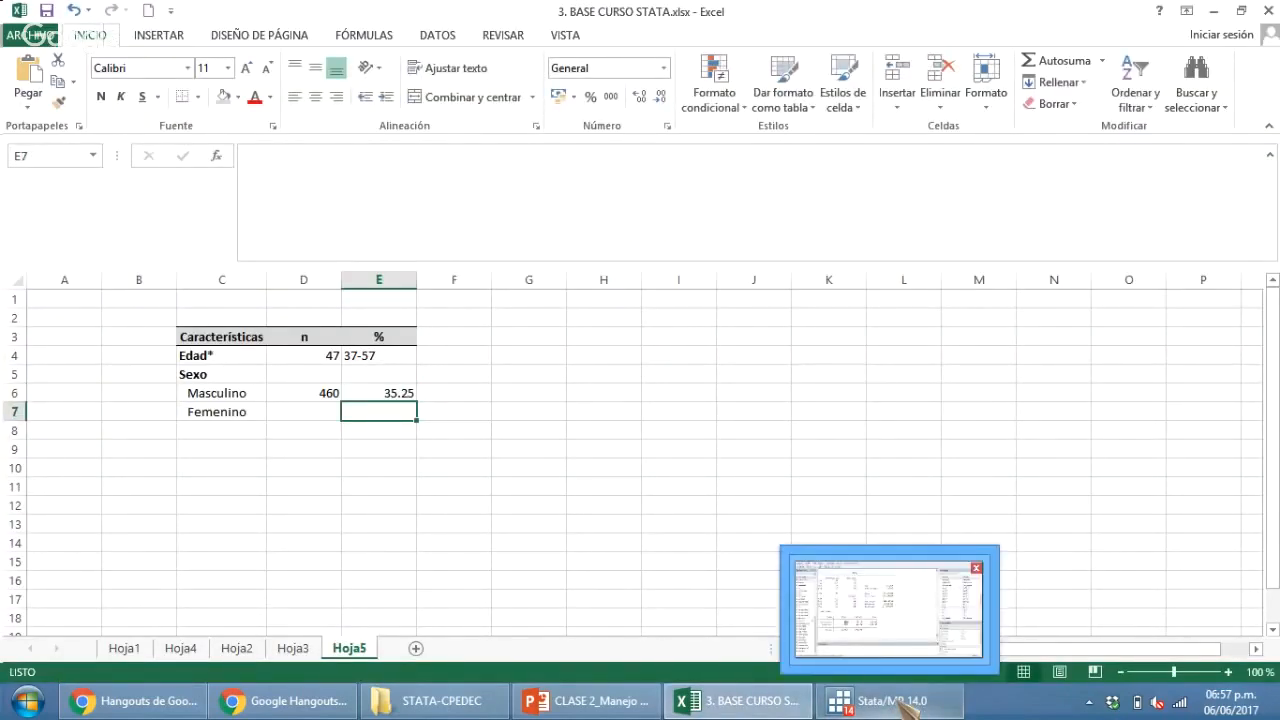
pyautogui.click(907, 706)
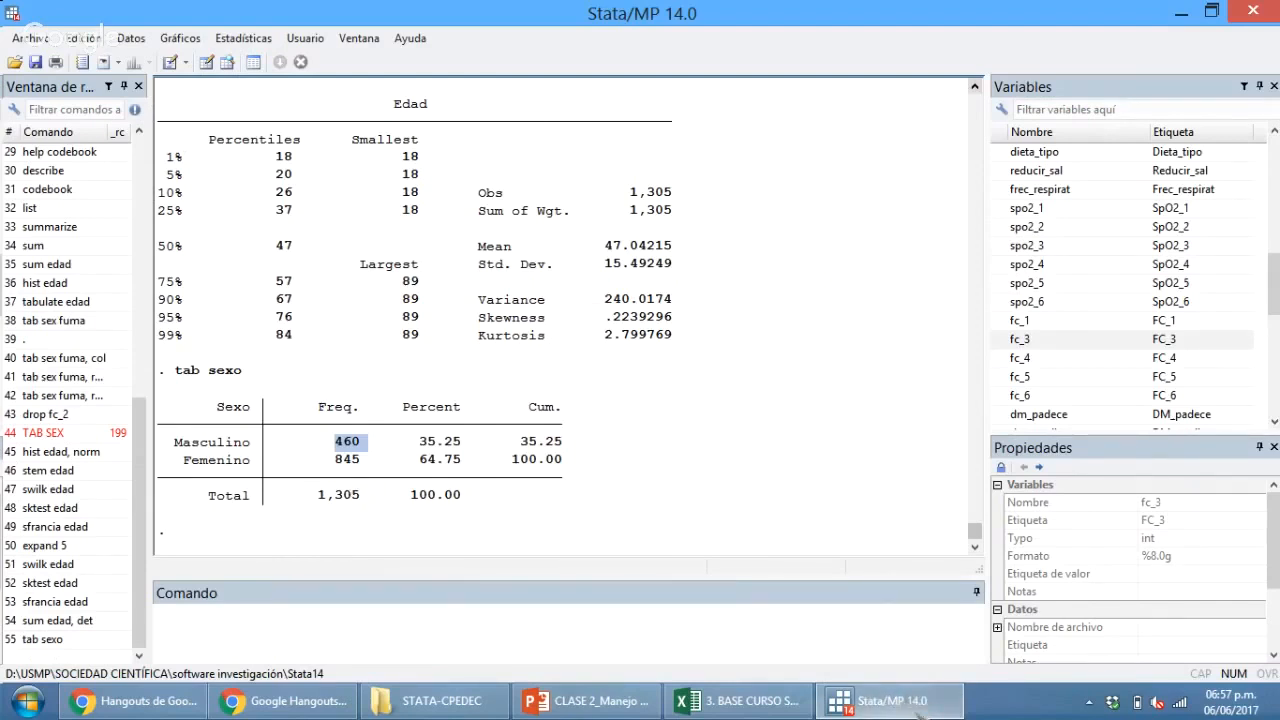
pyautogui.moveTo(919, 706)
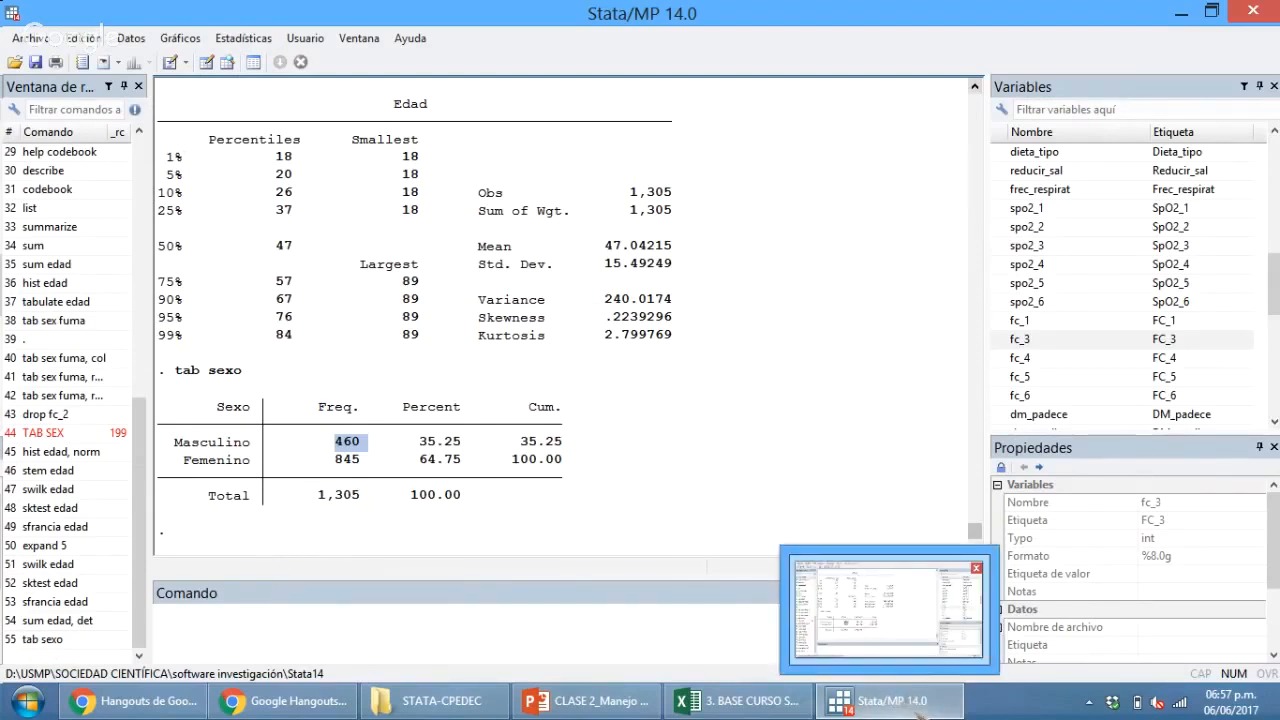
pyautogui.click(915, 705)
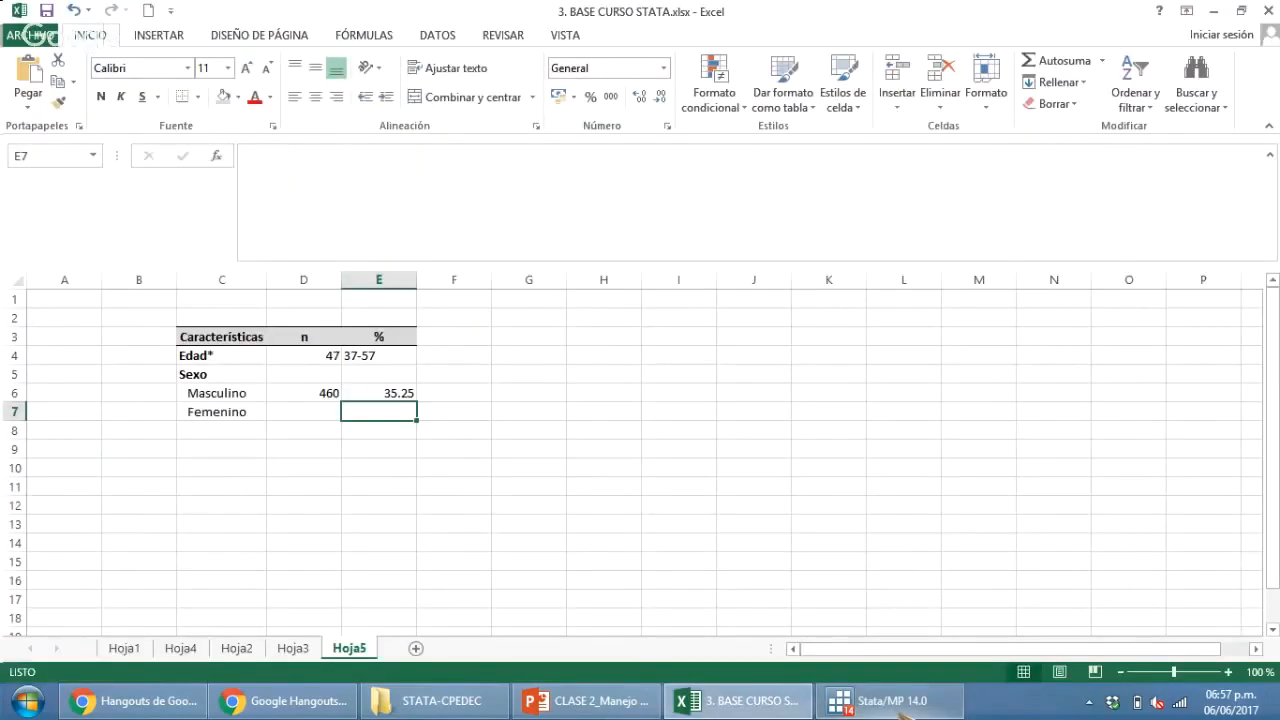
pyautogui.click(315, 418)
pyautogui.write('845')
pyautogui.press('Tab')
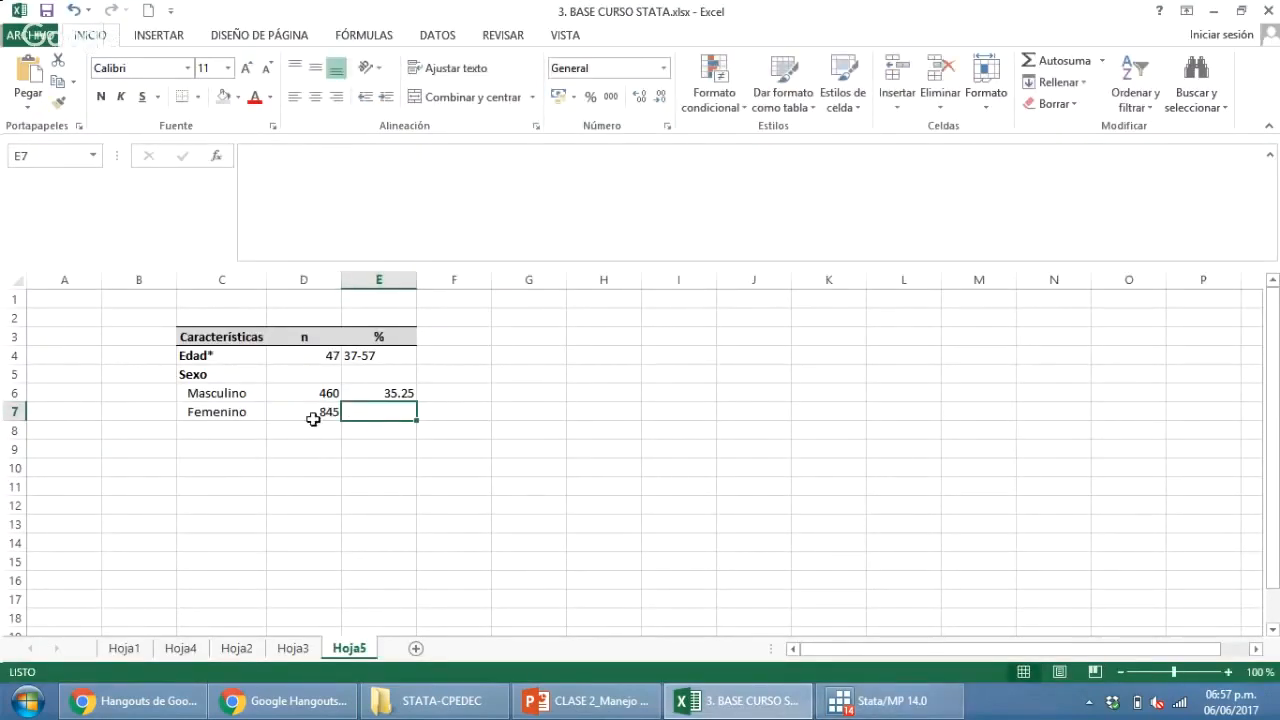
# Check the Femenino percentage in Stata and enter 64,75 in E7 of the Excel table.
pyautogui.click(866, 708)
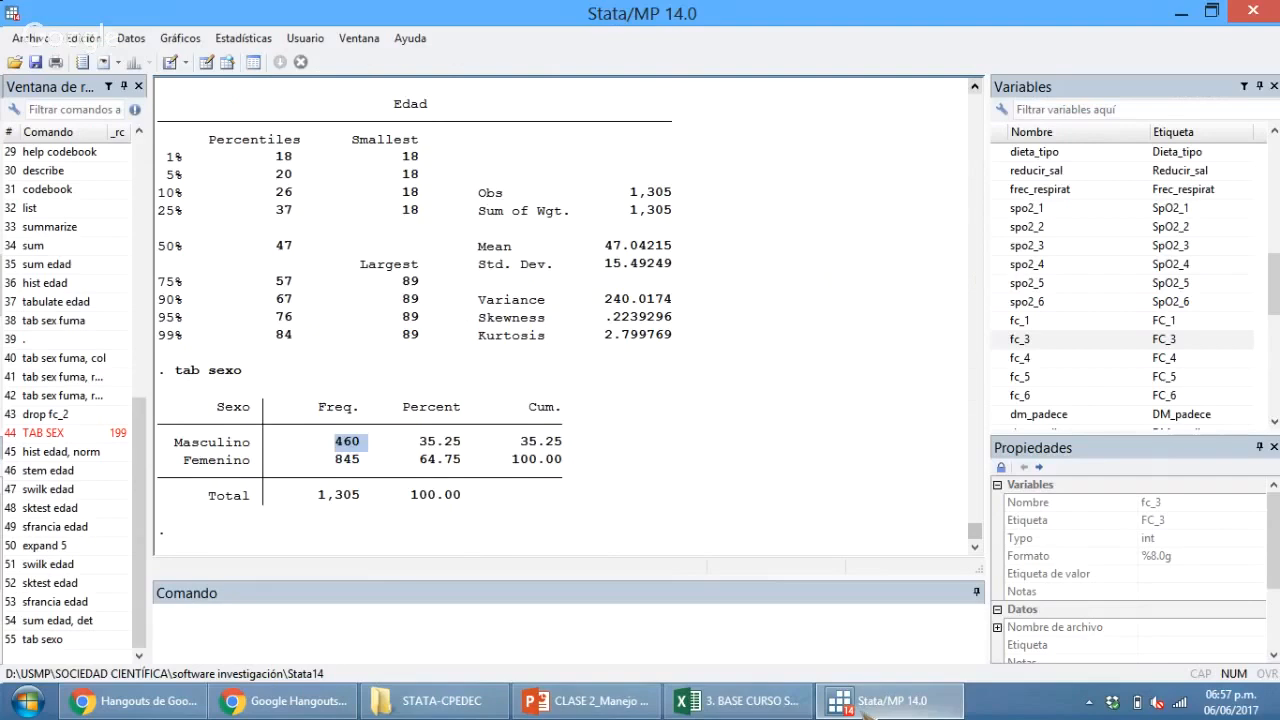
pyautogui.click(742, 700)
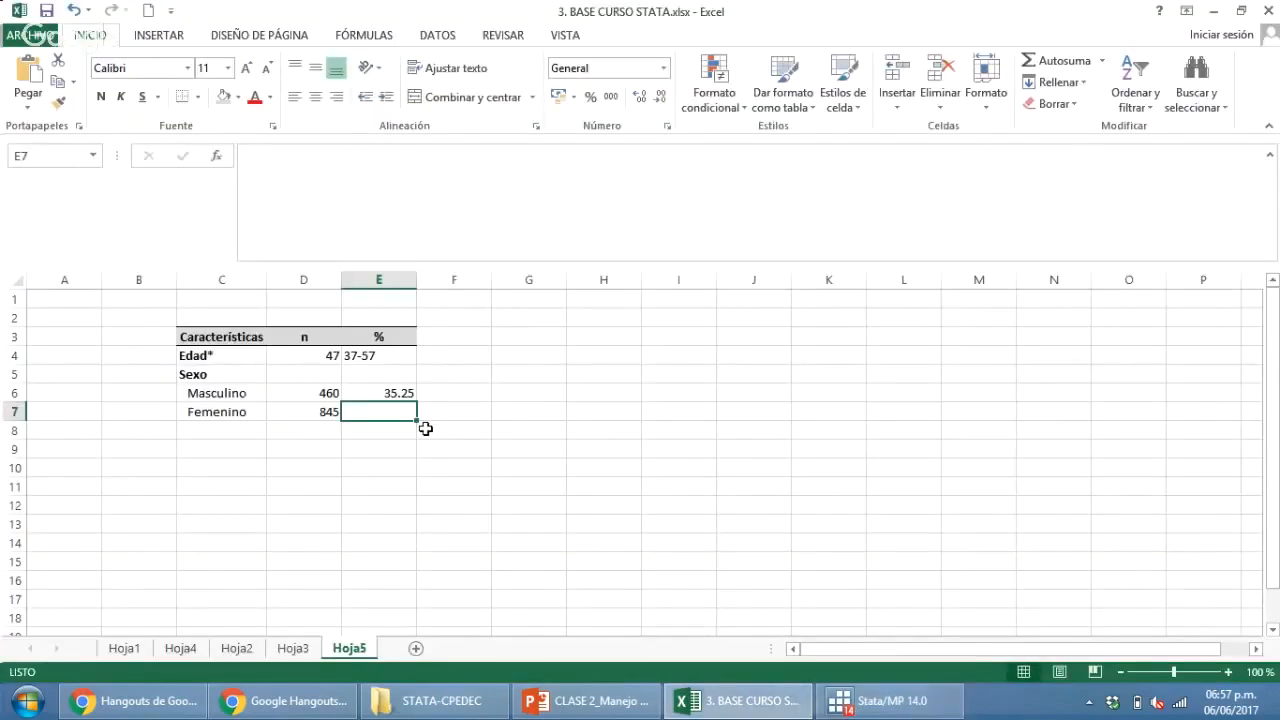
pyautogui.click(880, 703)
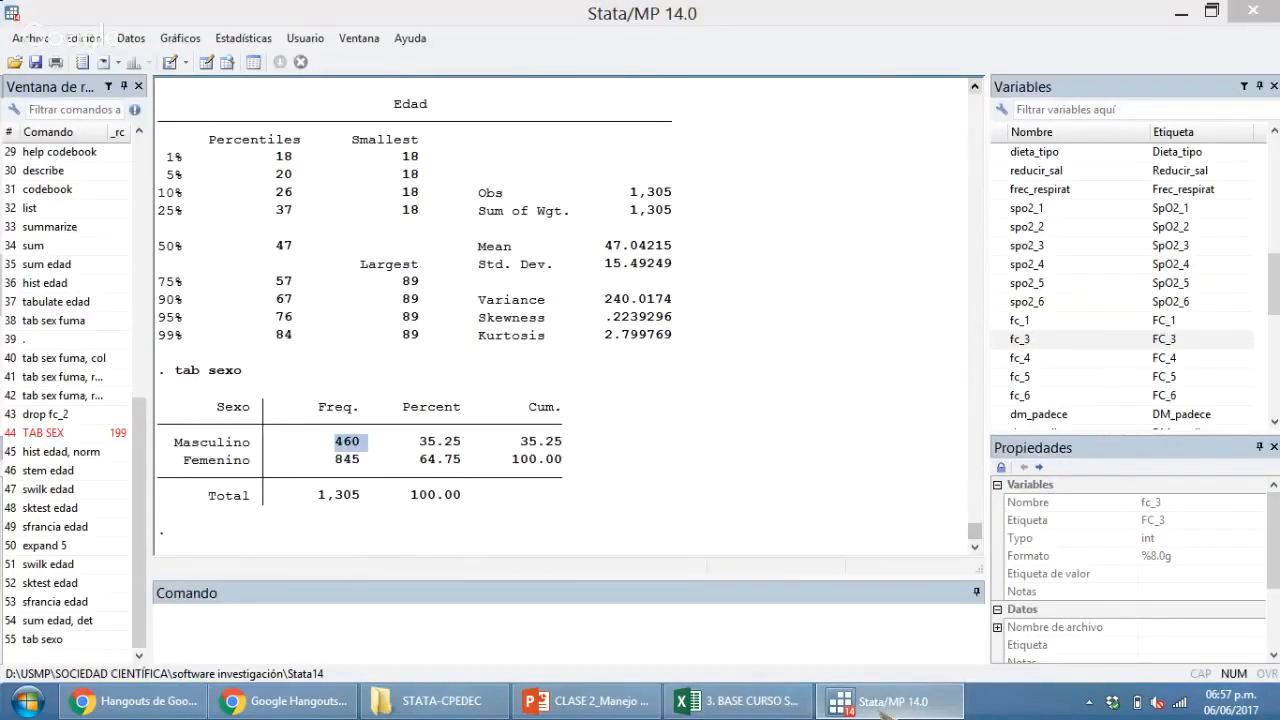
pyautogui.click(742, 700)
pyautogui.write('64,')
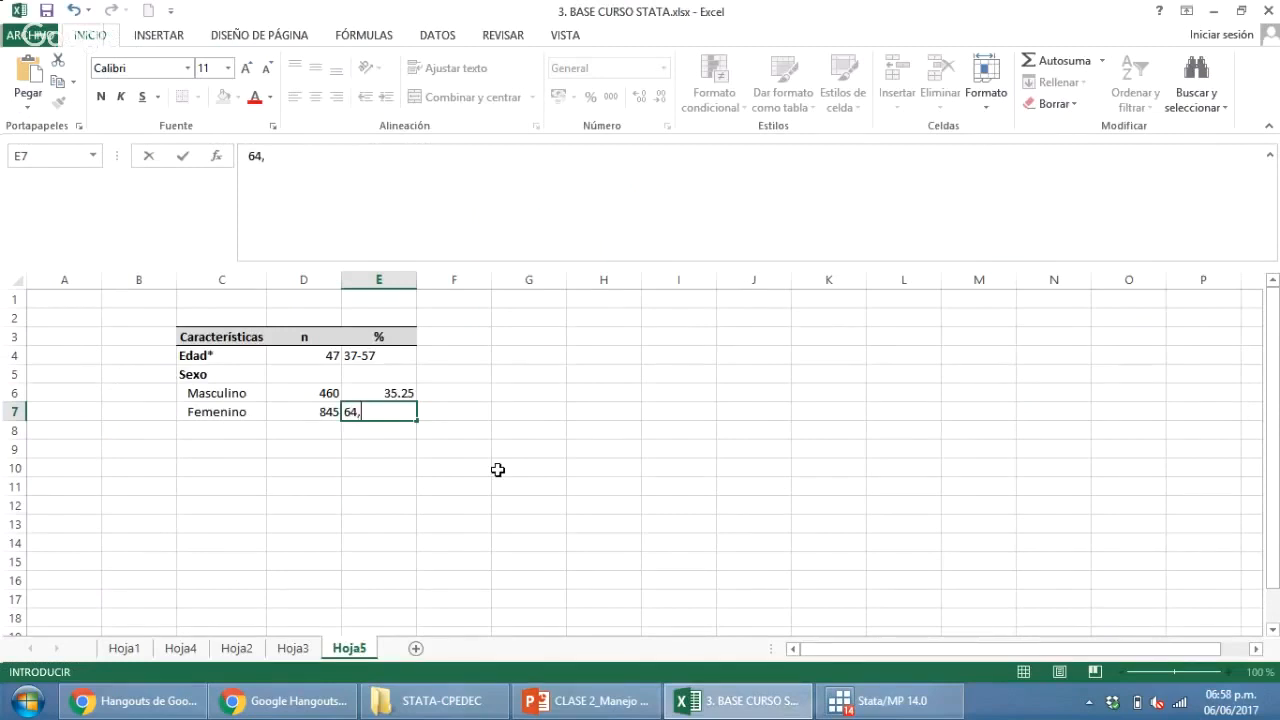
pyautogui.write('75')
# Change the decimal separator of the Masculino percentage in E6 to a comma, so it reads 35,25.
pyautogui.press('Up')
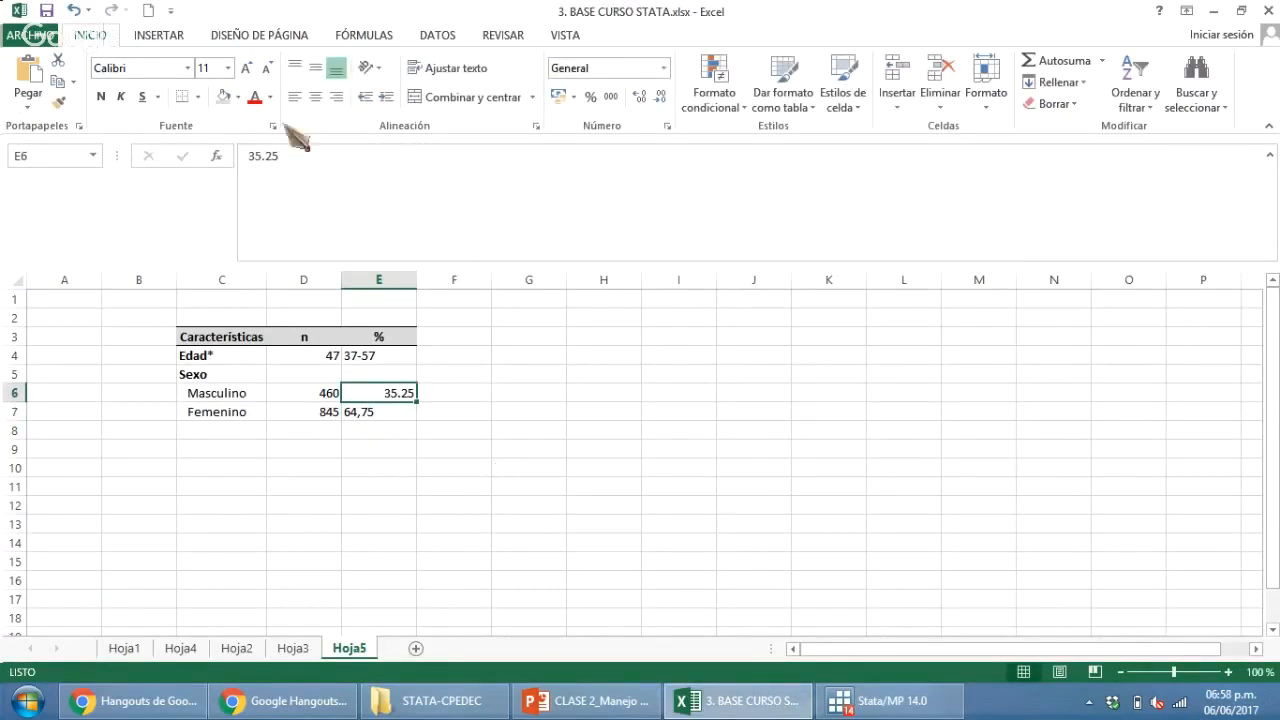
pyautogui.click(272, 155)
pyautogui.press('Left')
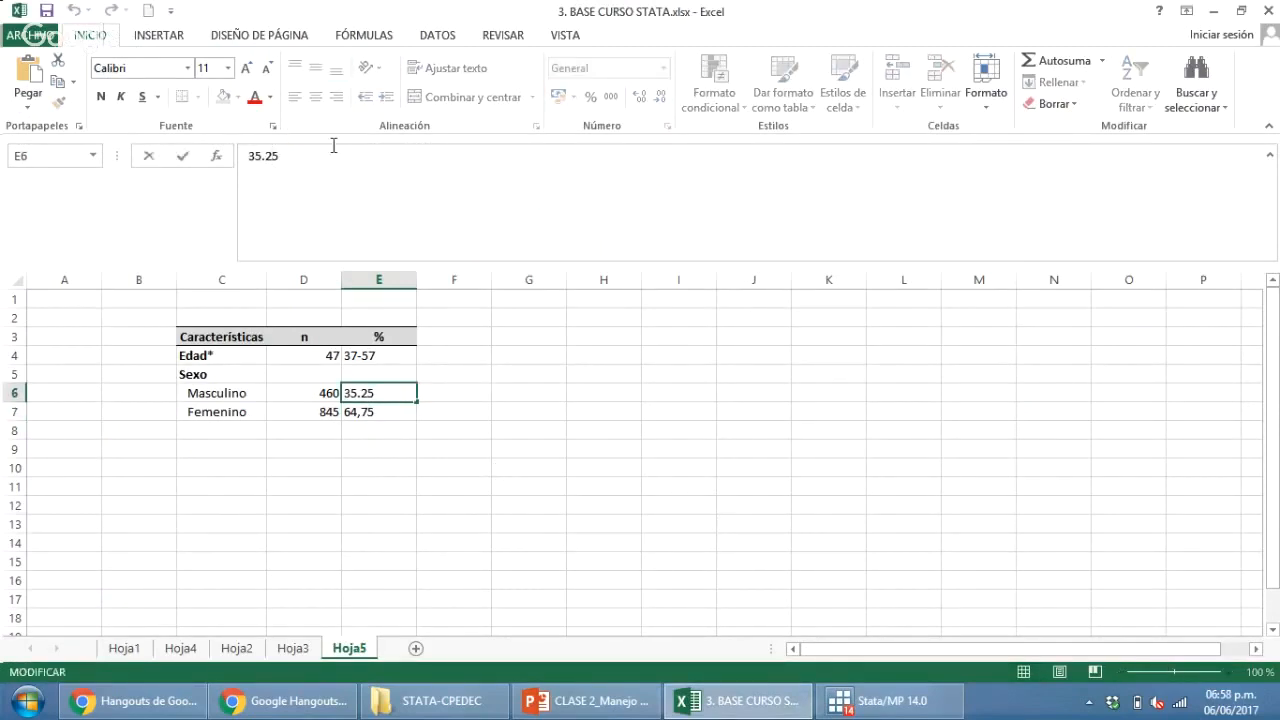
pyautogui.press('BackSpace')
pyautogui.write(',')
pyautogui.press('Return')
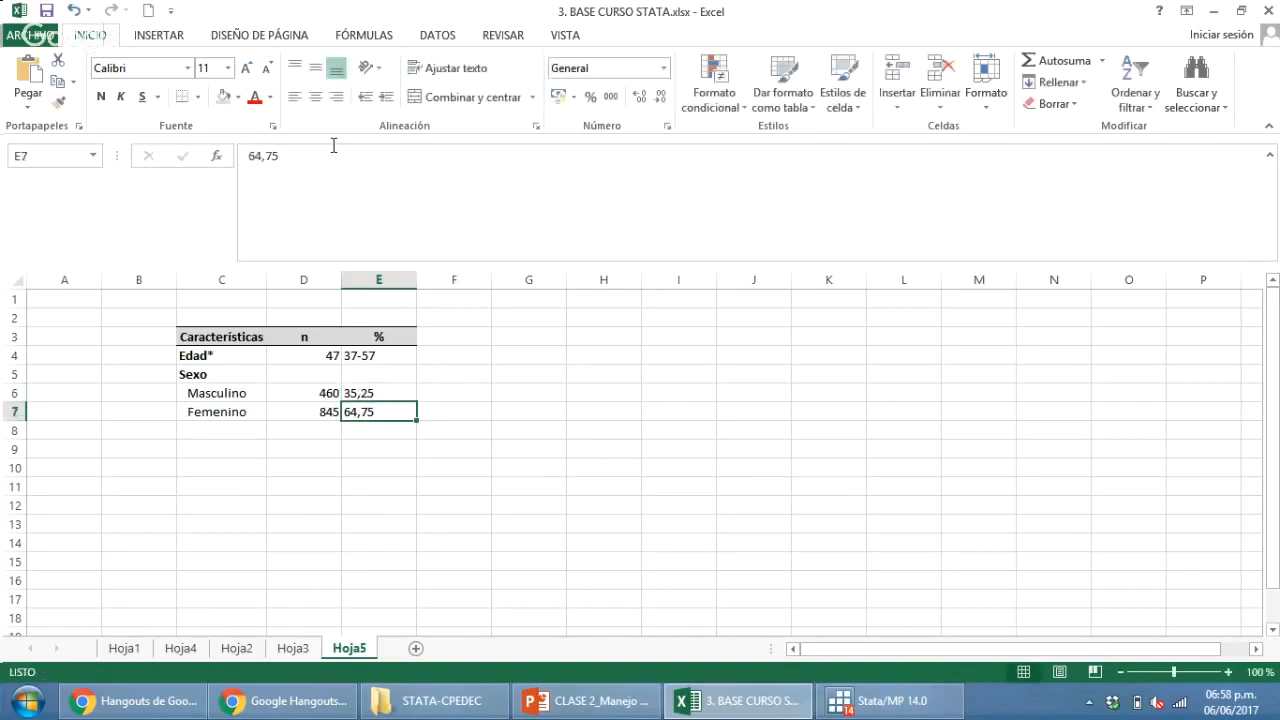
# Close the table with a bottom border under the Femenino row, C7 to E7.
pyautogui.click(486, 429)
pyautogui.moveTo(218, 357); pyautogui.dragTo(400, 413)
pyautogui.click(470, 412)
pyautogui.moveTo(229, 416); pyautogui.dragTo(363, 411)
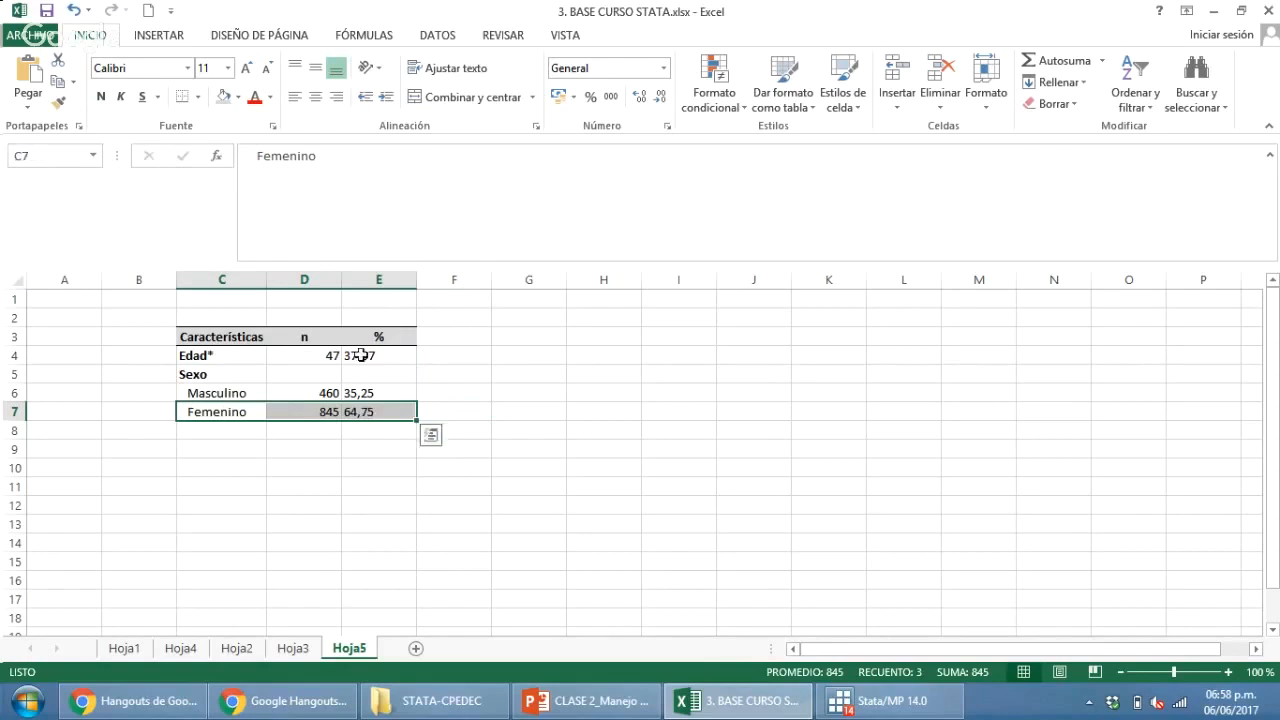
pyautogui.click(594, 429)
# Enter the footnote "* Mediana y Rangos intercuartílicos" in C8 below the table.
pyautogui.click(255, 430)
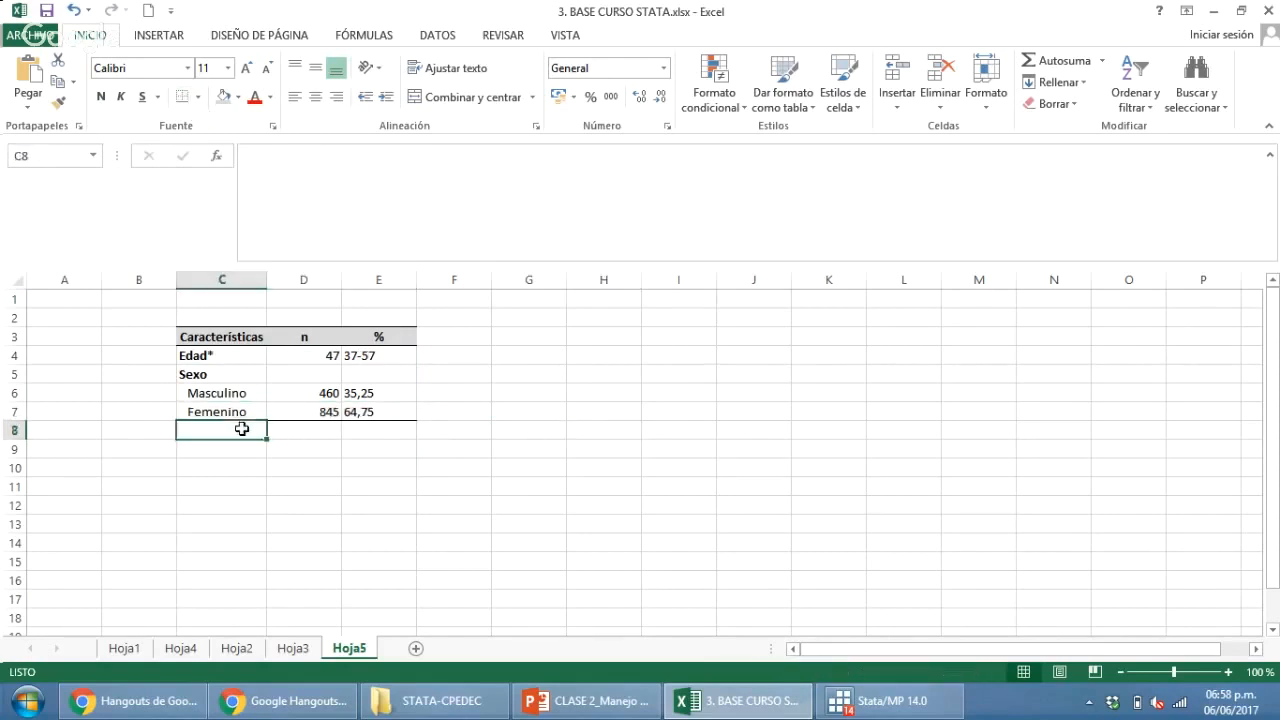
pyautogui.write('*')
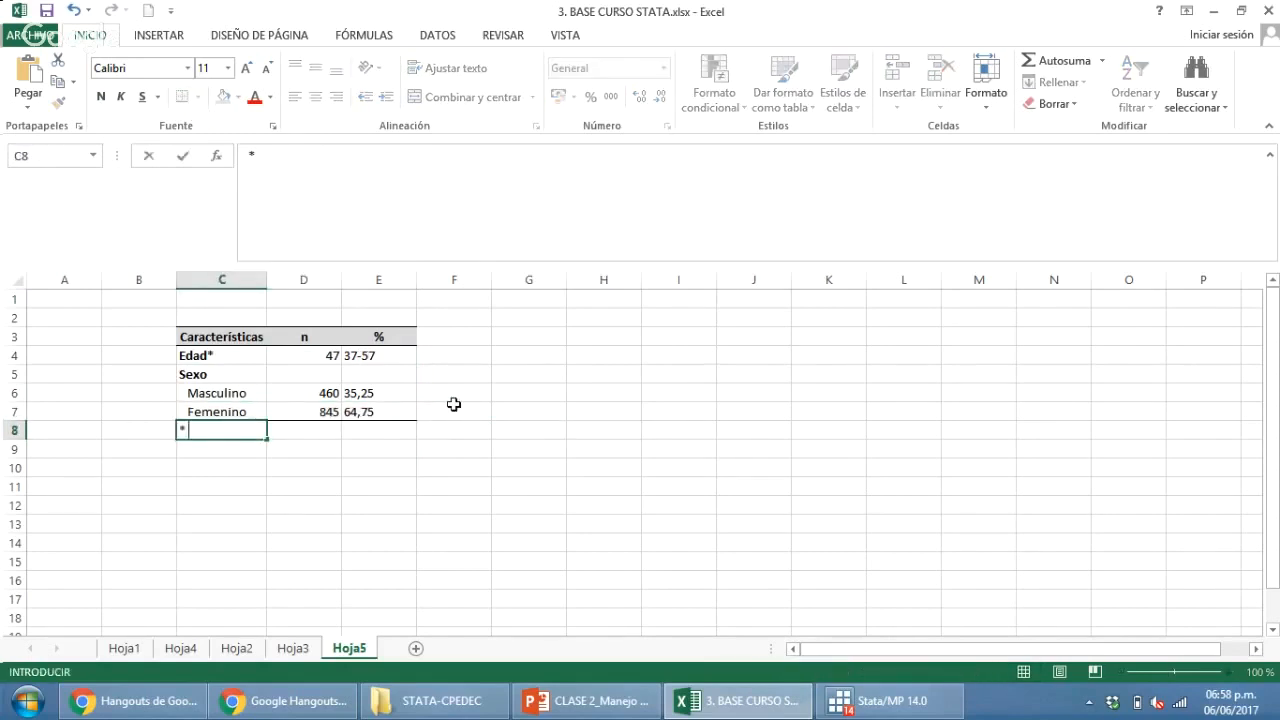
pyautogui.write(' Mediana')
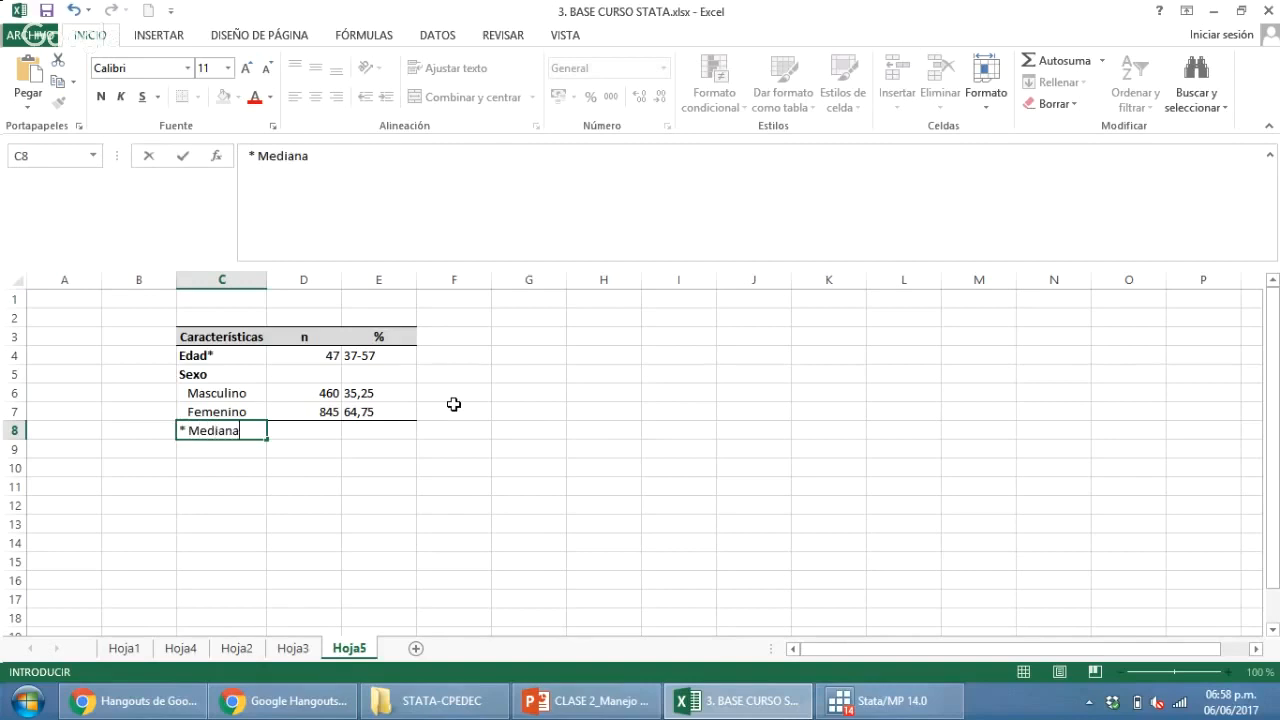
pyautogui.write(' y rando')
pyautogui.press('BackSpace')
pyautogui.press('BackSpace')
pyautogui.press('BackSpace')
pyautogui.press('BackSpace')
pyautogui.press('BackSpace')
pyautogui.press('BackSpace')
pyautogui.write('Rangos inter')
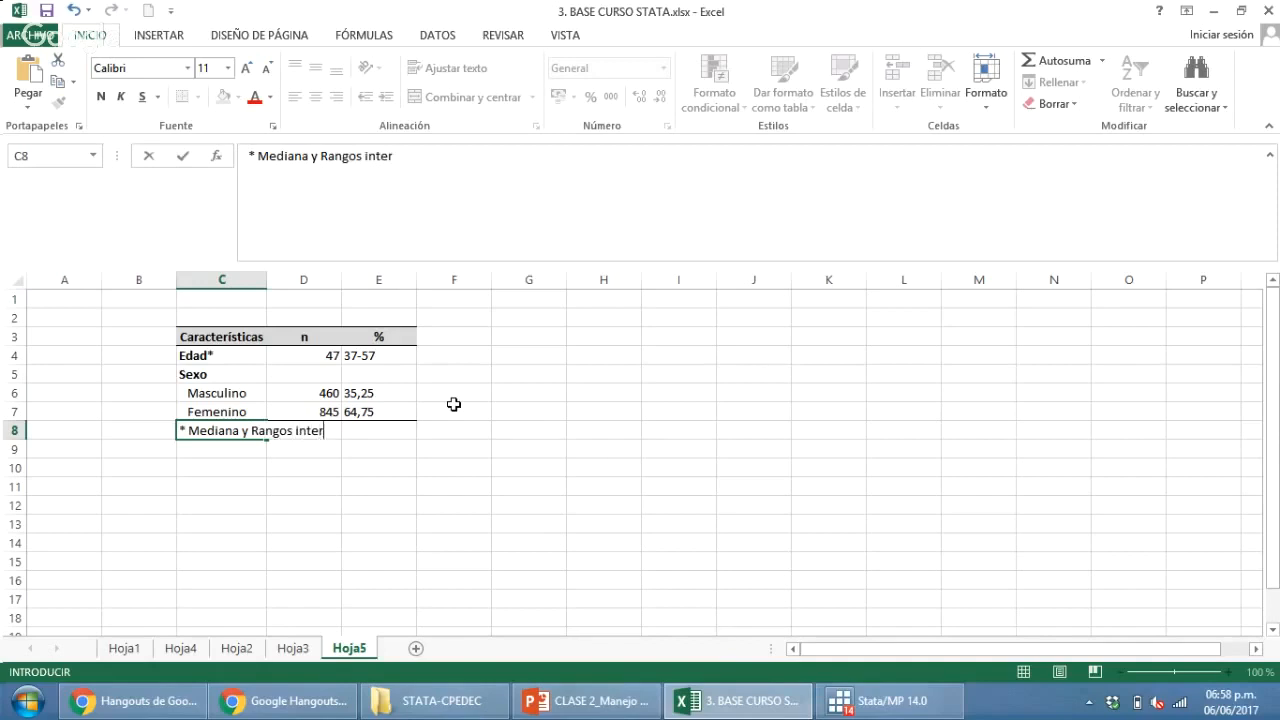
pyautogui.write('cuartílicos')
pyautogui.press('Return')
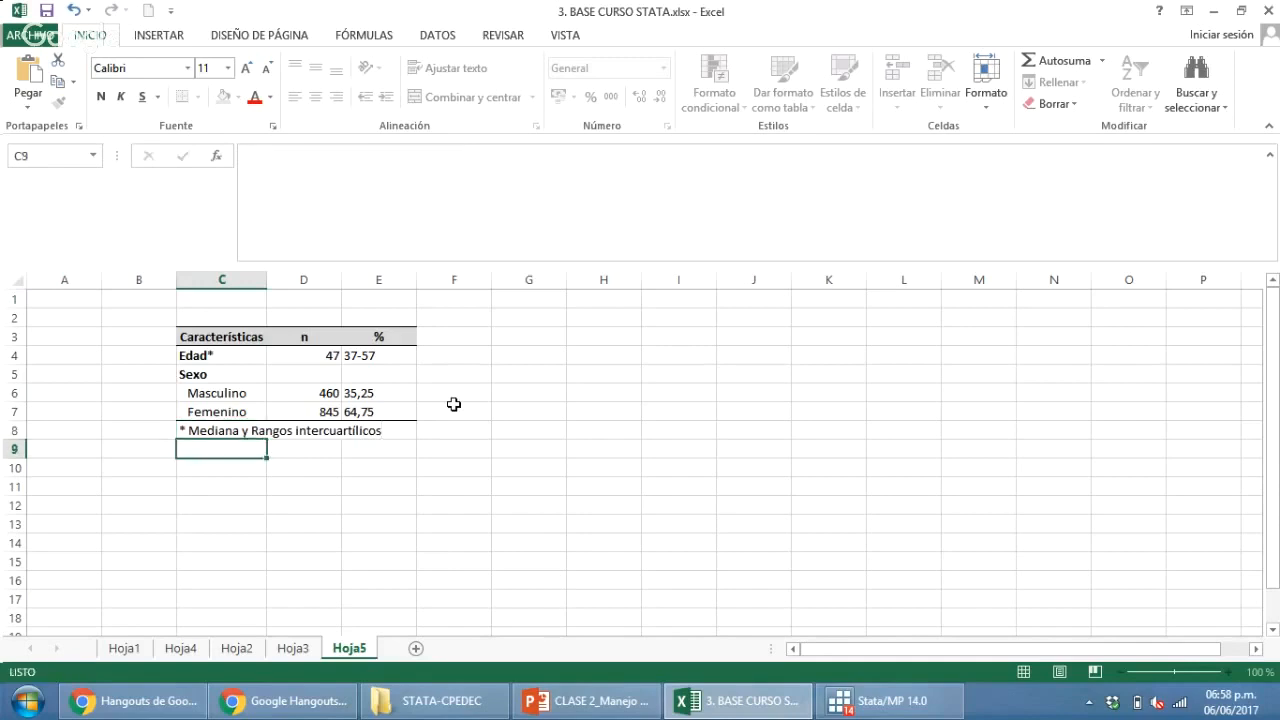
# Merge C8 to E8 for the footnote and align its text to the left.
pyautogui.moveTo(529, 446); pyautogui.dragTo(522, 433)
pyautogui.moveTo(231, 435); pyautogui.dragTo(376, 431)
pyautogui.click(416, 98)
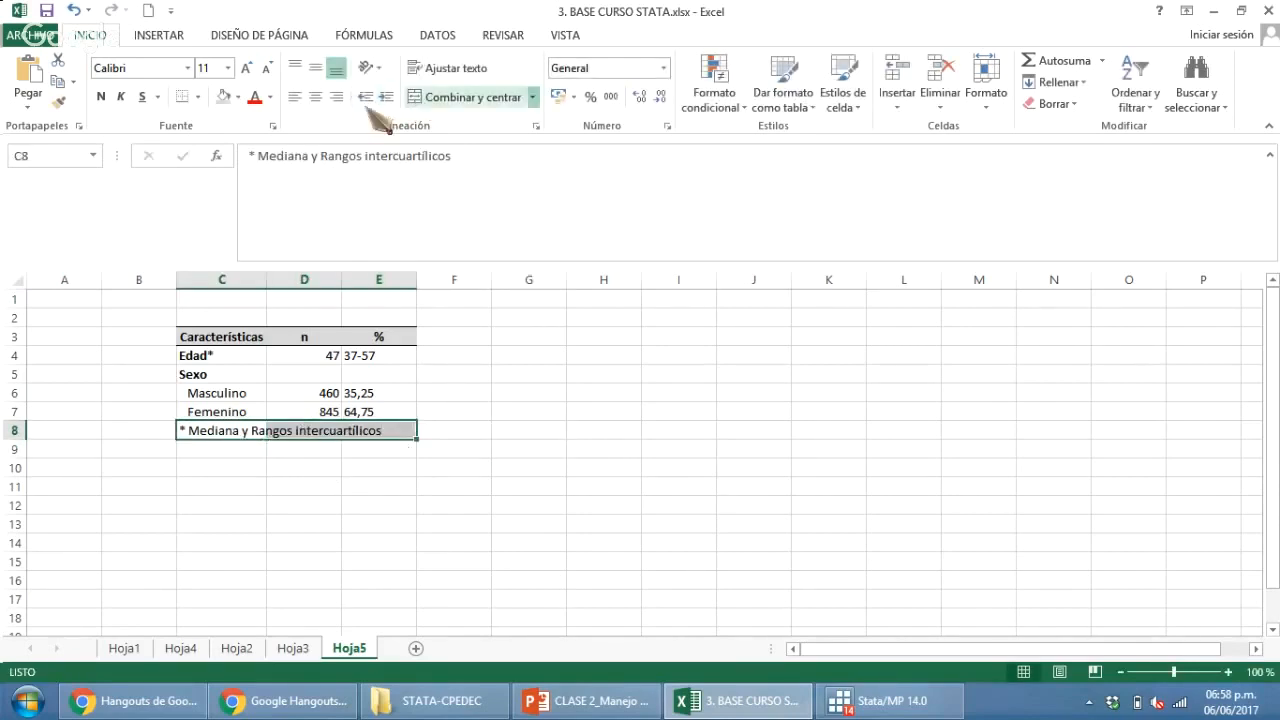
pyautogui.click(298, 99)
pyautogui.click(529, 468)
pyautogui.moveTo(209, 299); pyautogui.dragTo(354, 310)
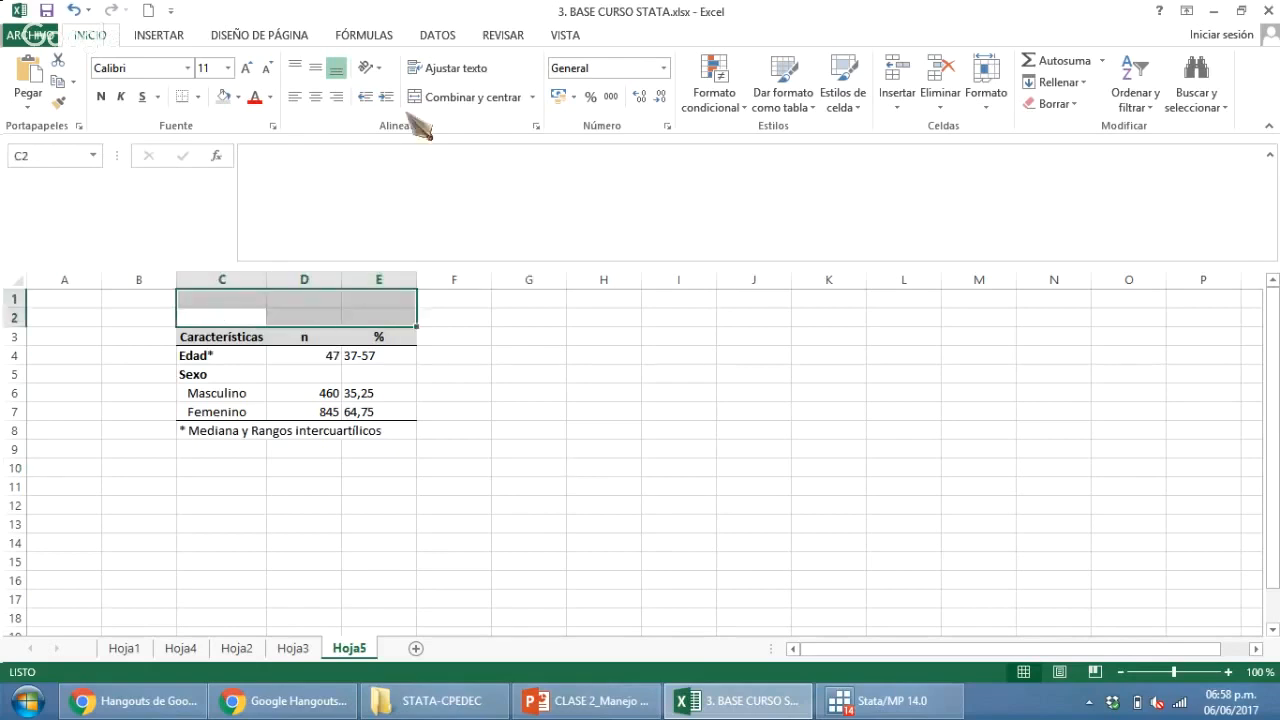
pyautogui.click(468, 97)
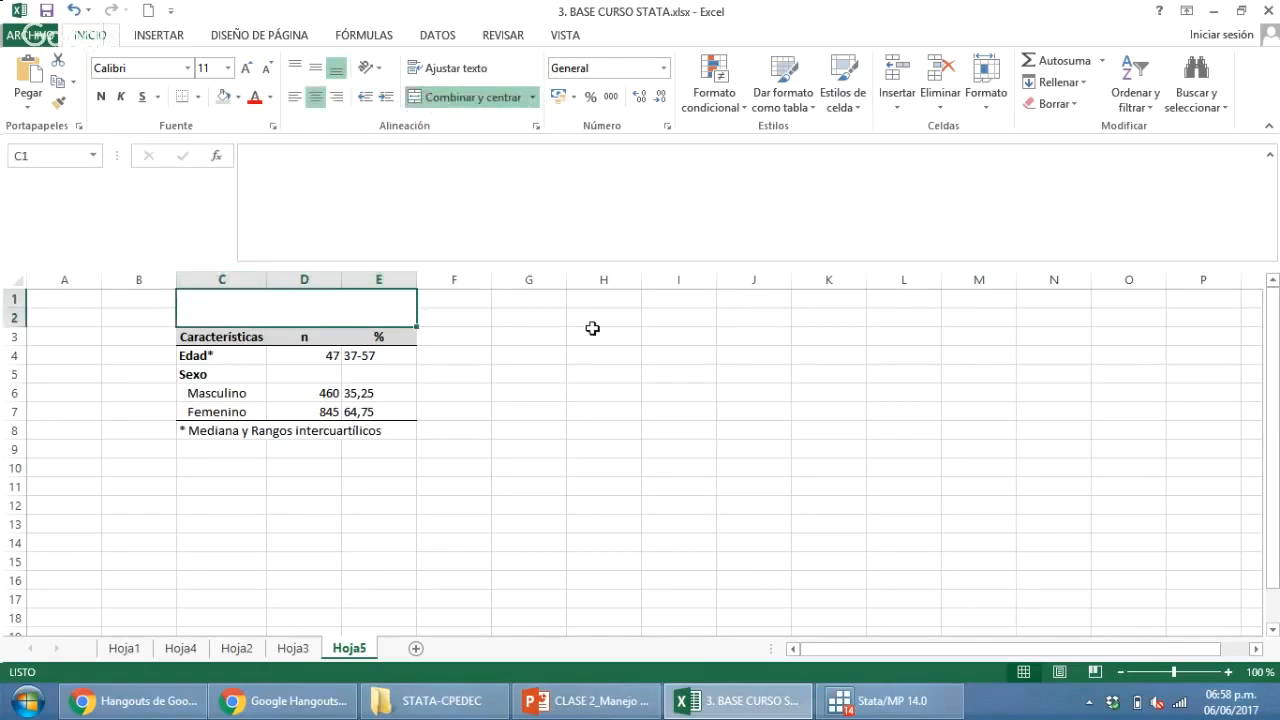
pyautogui.hotkey('ctrl', 'z')
pyautogui.click(662, 320)
# Merge and center C2 to E2 above the header row to hold the table title.
pyautogui.moveTo(214, 314); pyautogui.dragTo(346, 309)
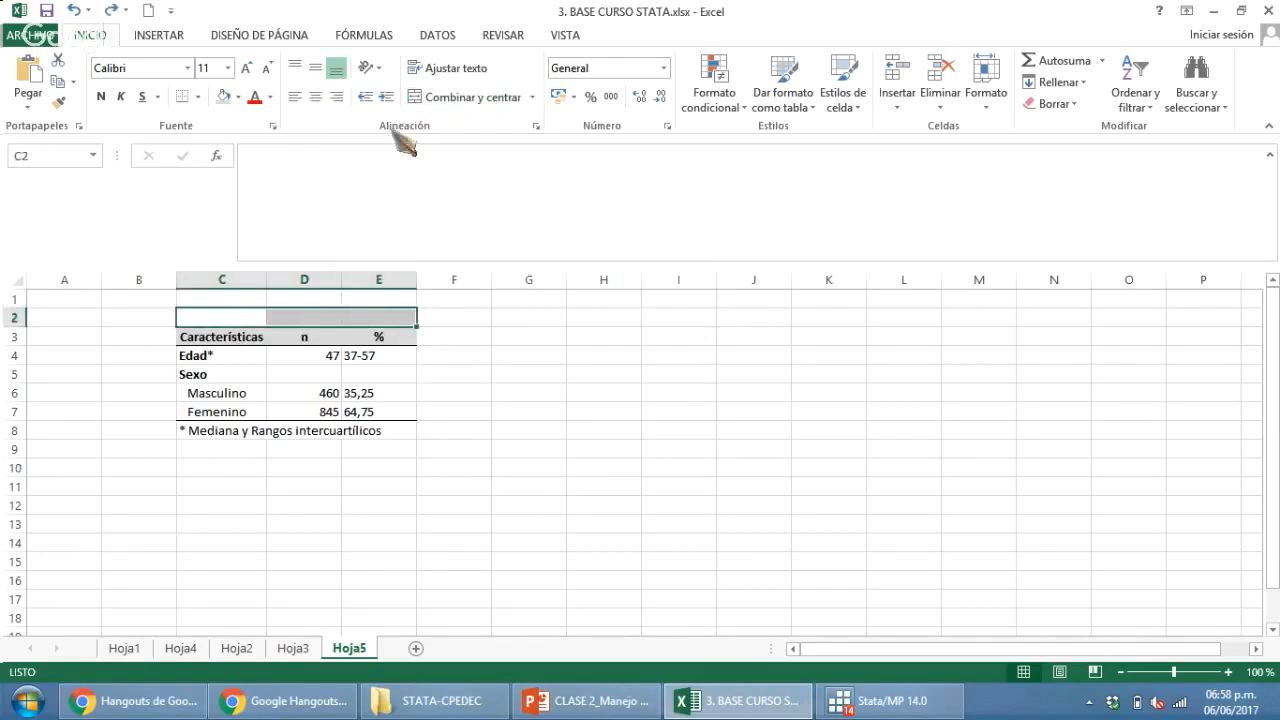
pyautogui.click(468, 97)
pyautogui.click(531, 398)
# Enter the bold title "Tabla 1. Frecuencia madres con depresión postparto del Hospital XX Junio 2017" in the merged cell C2.
pyautogui.click(230, 322)
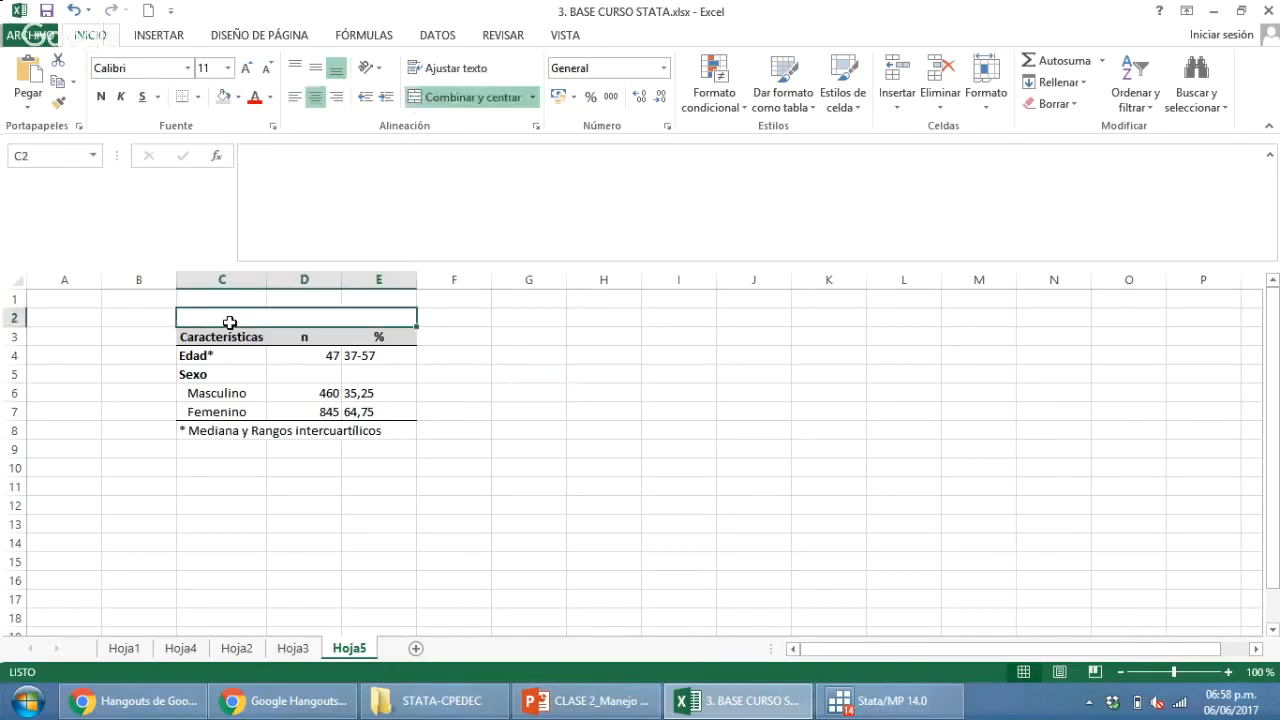
pyautogui.write('Ta')
pyautogui.press('BackSpace')
pyautogui.press('BackSpace')
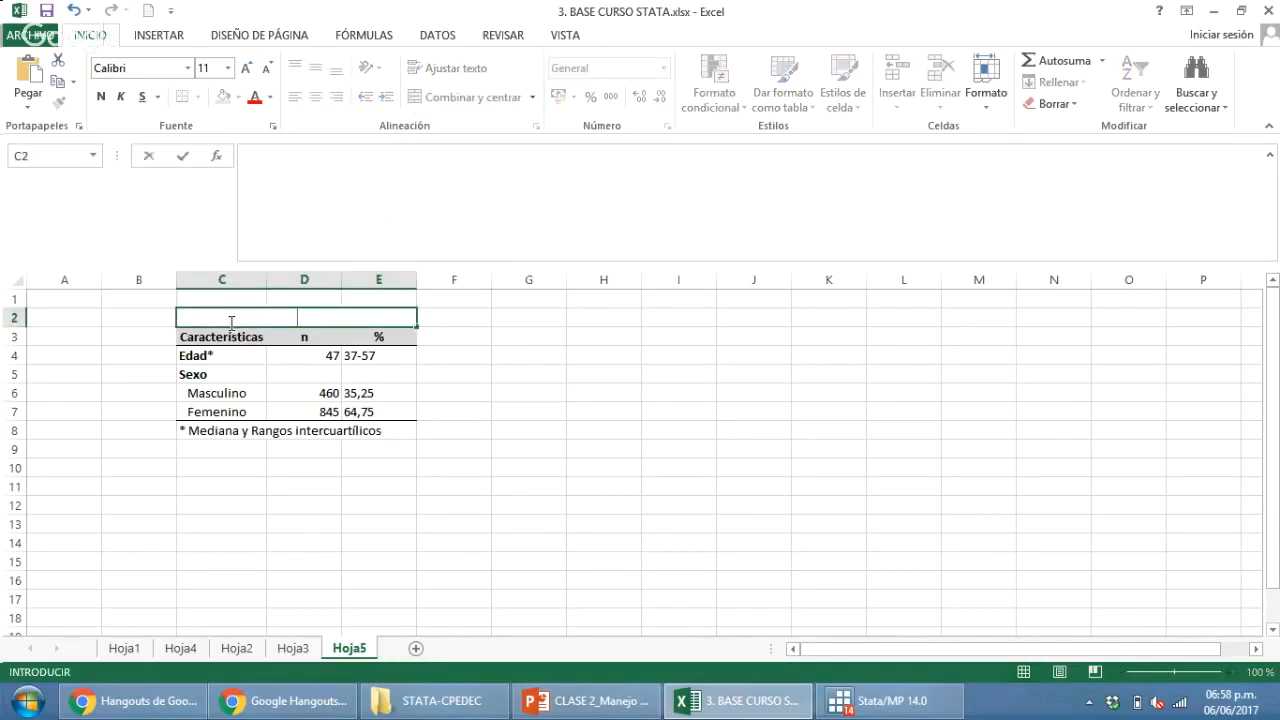
pyautogui.hotkey('ctrl', 'n')
pyautogui.write('Tabla ')
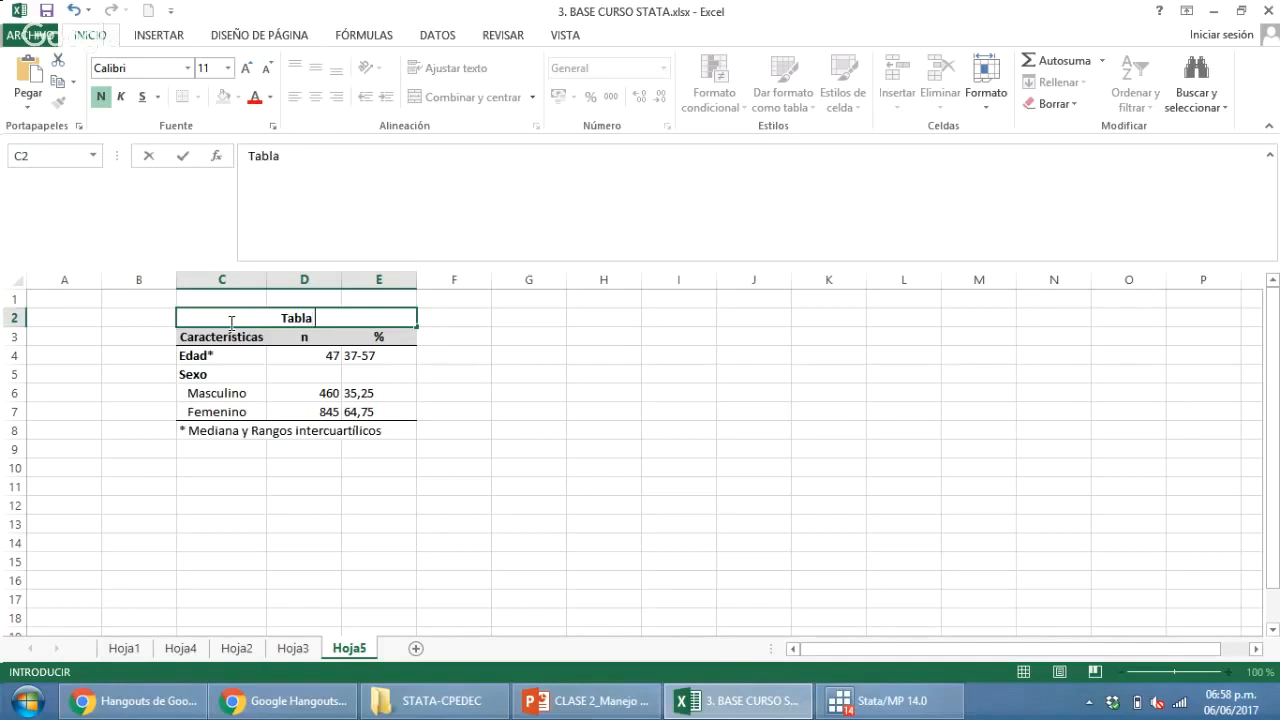
pyautogui.write('1. Frecu')
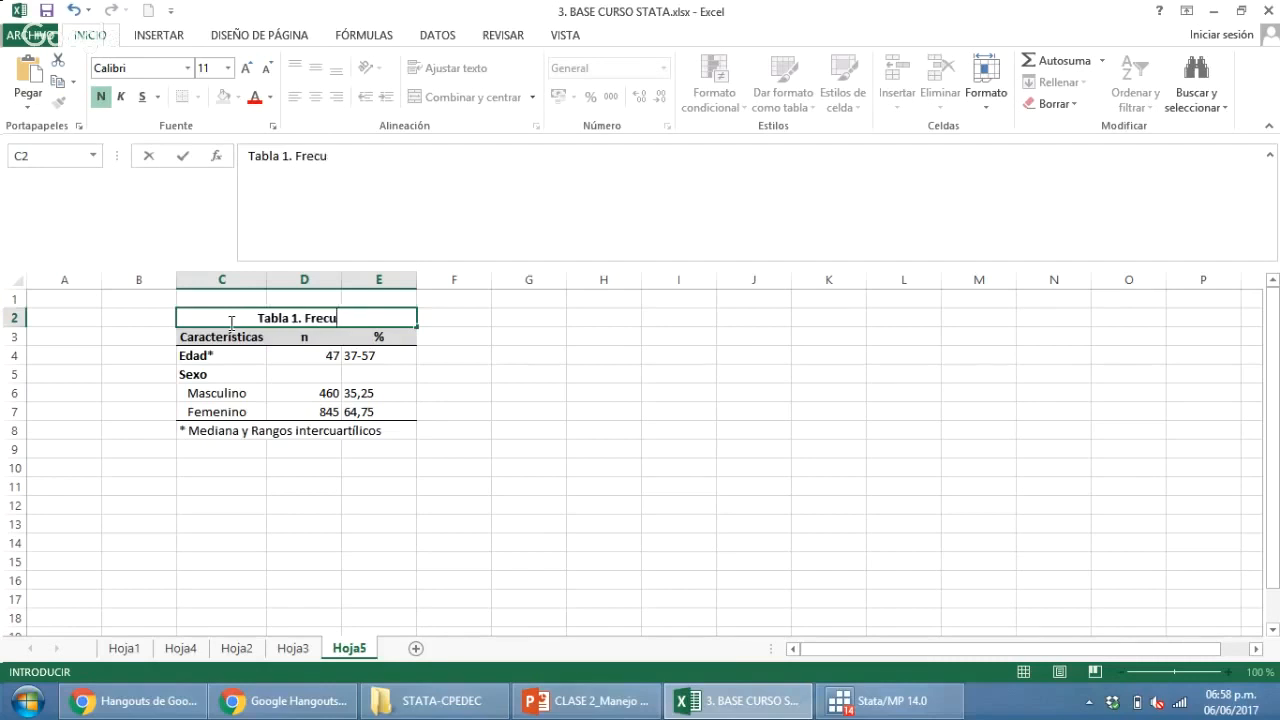
pyautogui.write('enc')
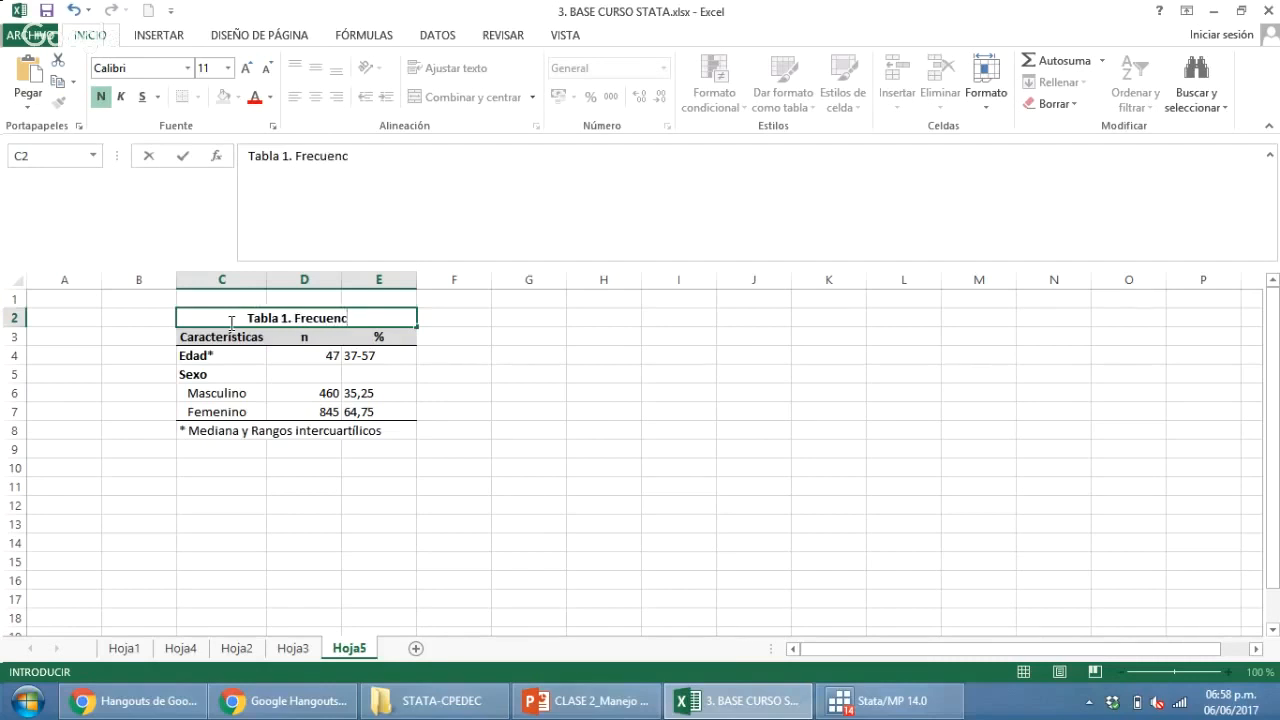
pyautogui.write('ia')
pyautogui.write('madres')
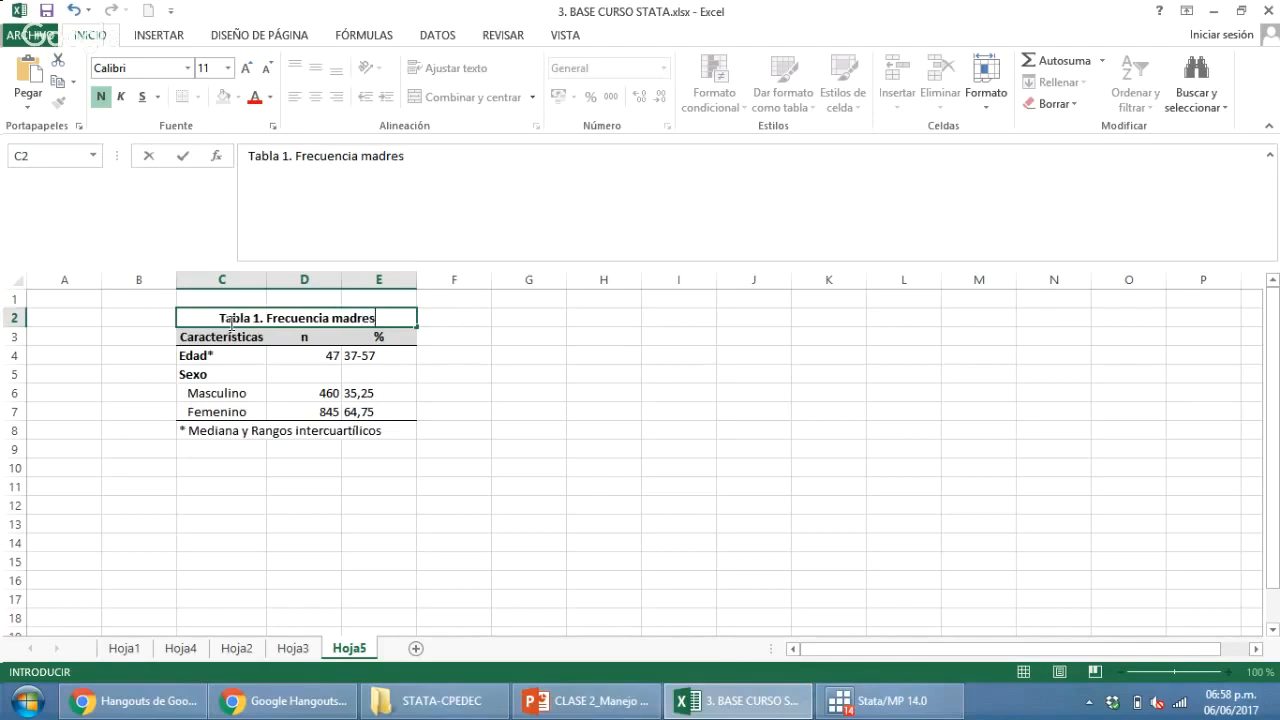
pyautogui.write(' con dereps')
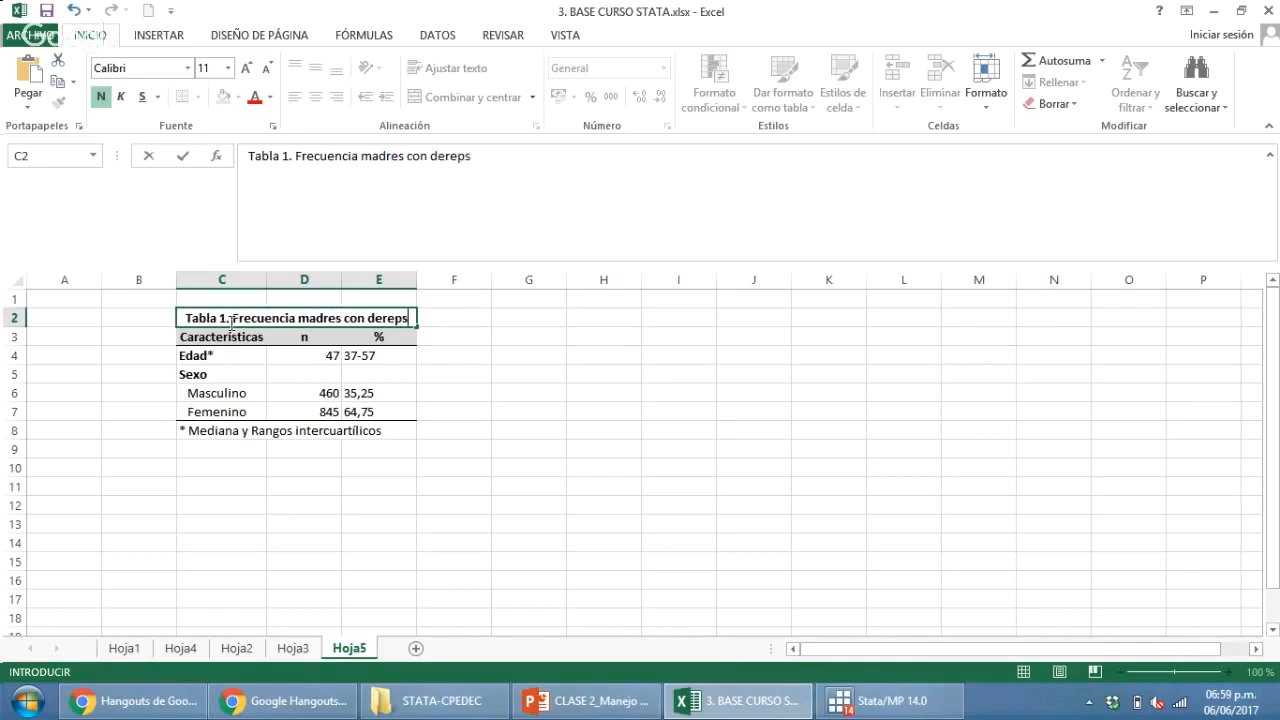
pyautogui.write('ión')
pyautogui.press('BackSpace')
pyautogui.press('BackSpace')
pyautogui.press('BackSpace')
pyautogui.press('BackSpace')
pyautogui.press('BackSpace')
pyautogui.press('BackSpace')
pyautogui.press('BackSpace')
pyautogui.press('BackSpace')
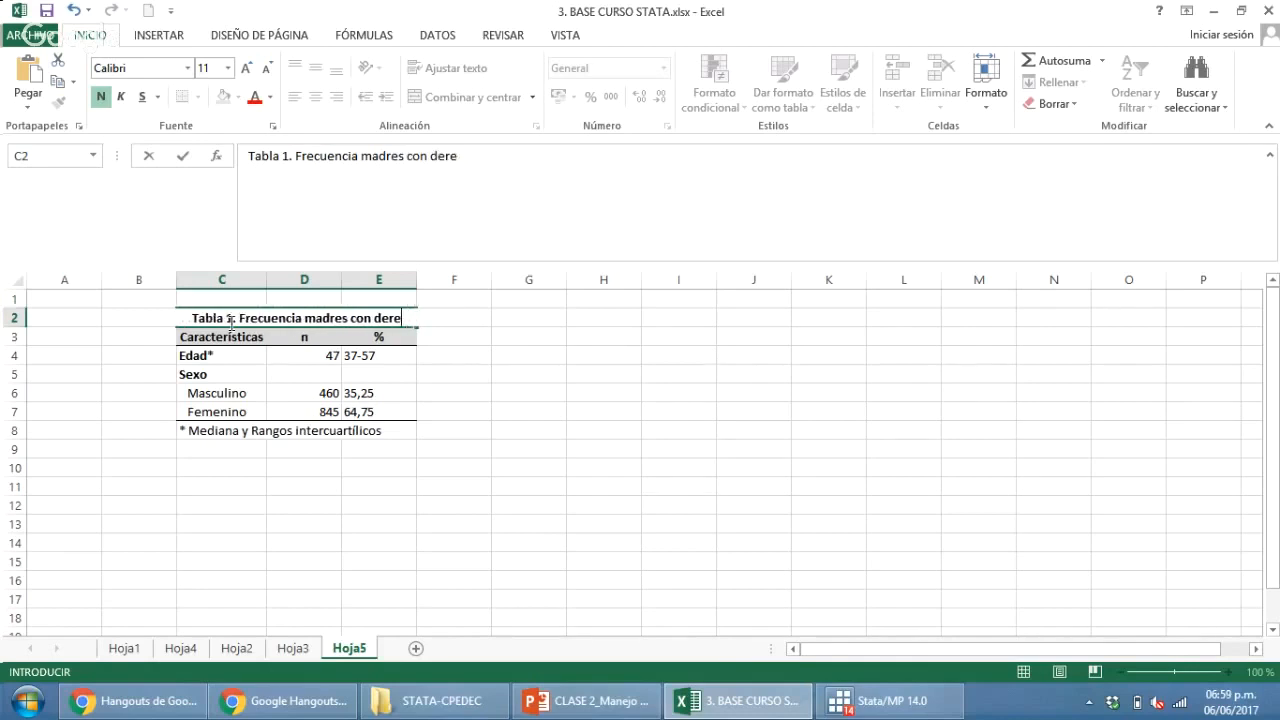
pyautogui.press('BackSpace')
pyautogui.press('BackSpace')
pyautogui.write('de')
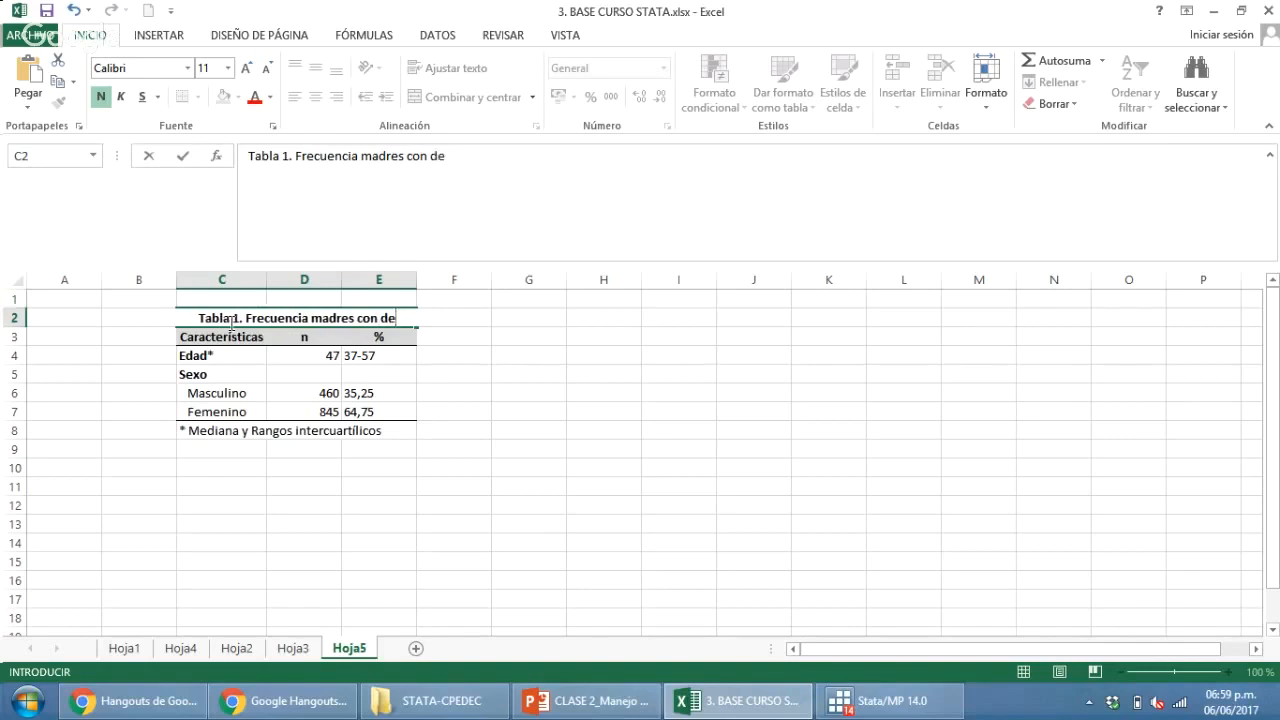
pyautogui.write('presión p')
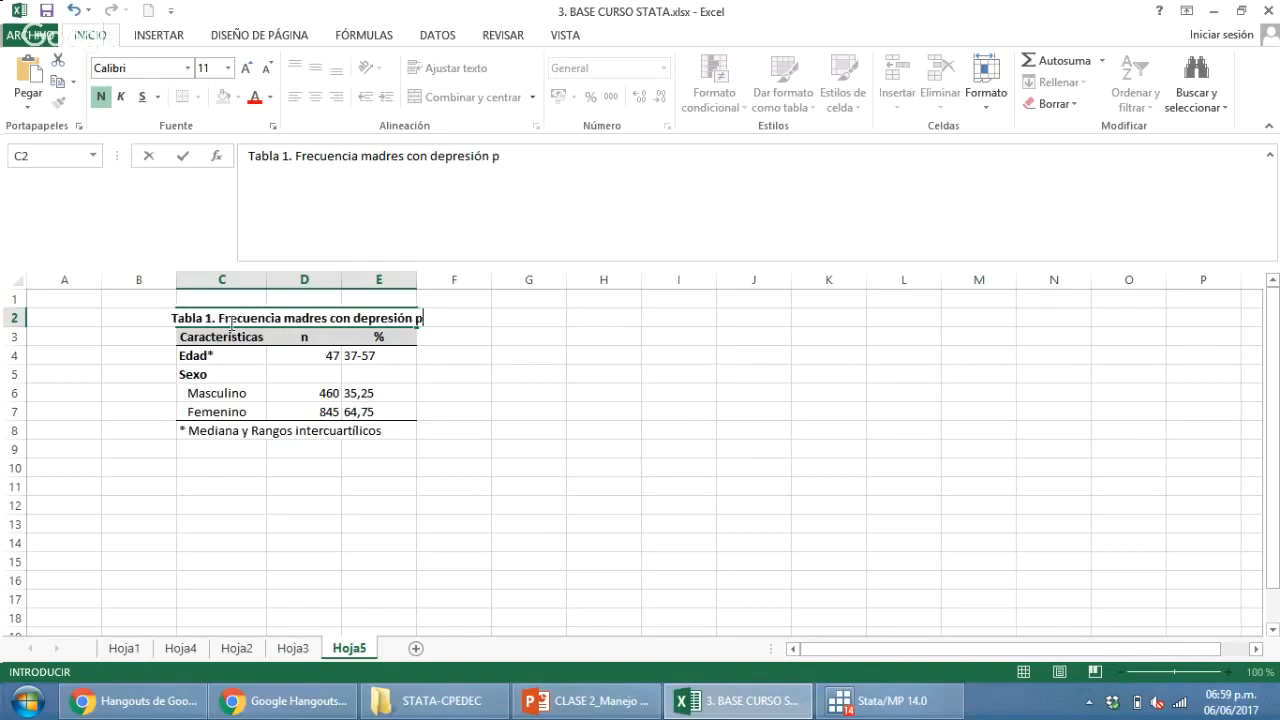
pyautogui.write('ostn')
pyautogui.press('BackSpace')
pyautogui.write('parto')
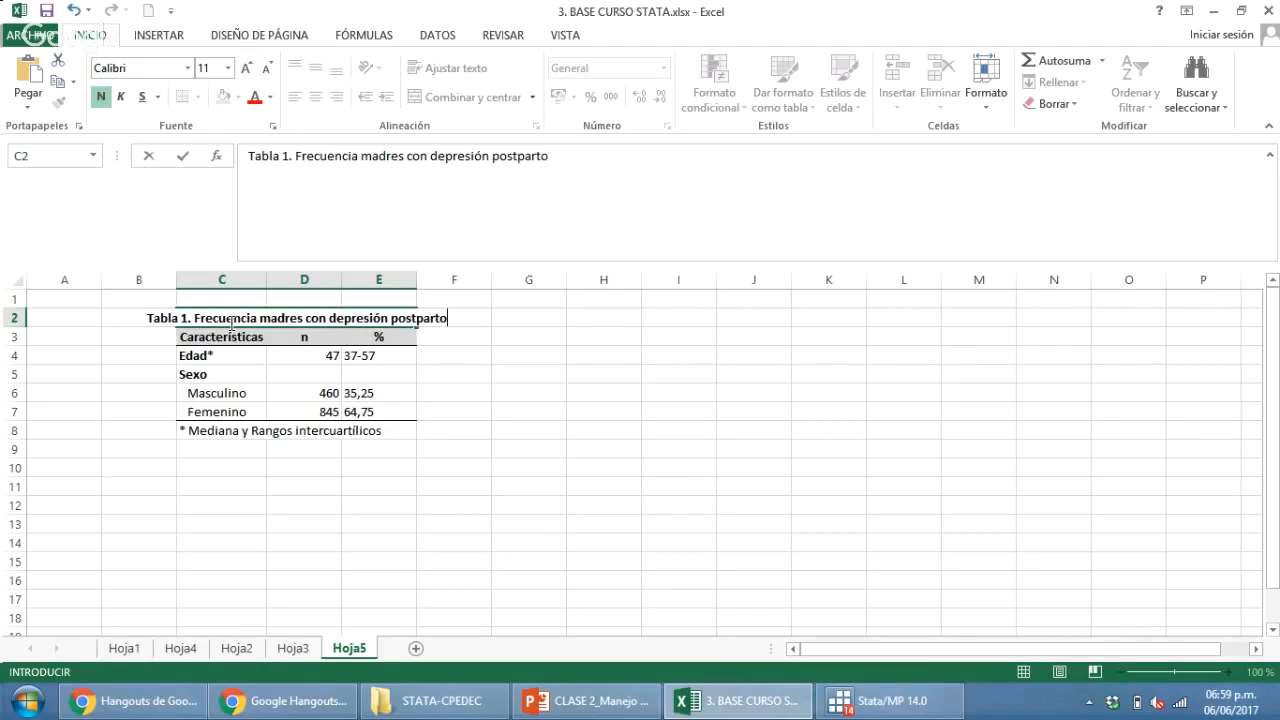
pyautogui.write(' del')
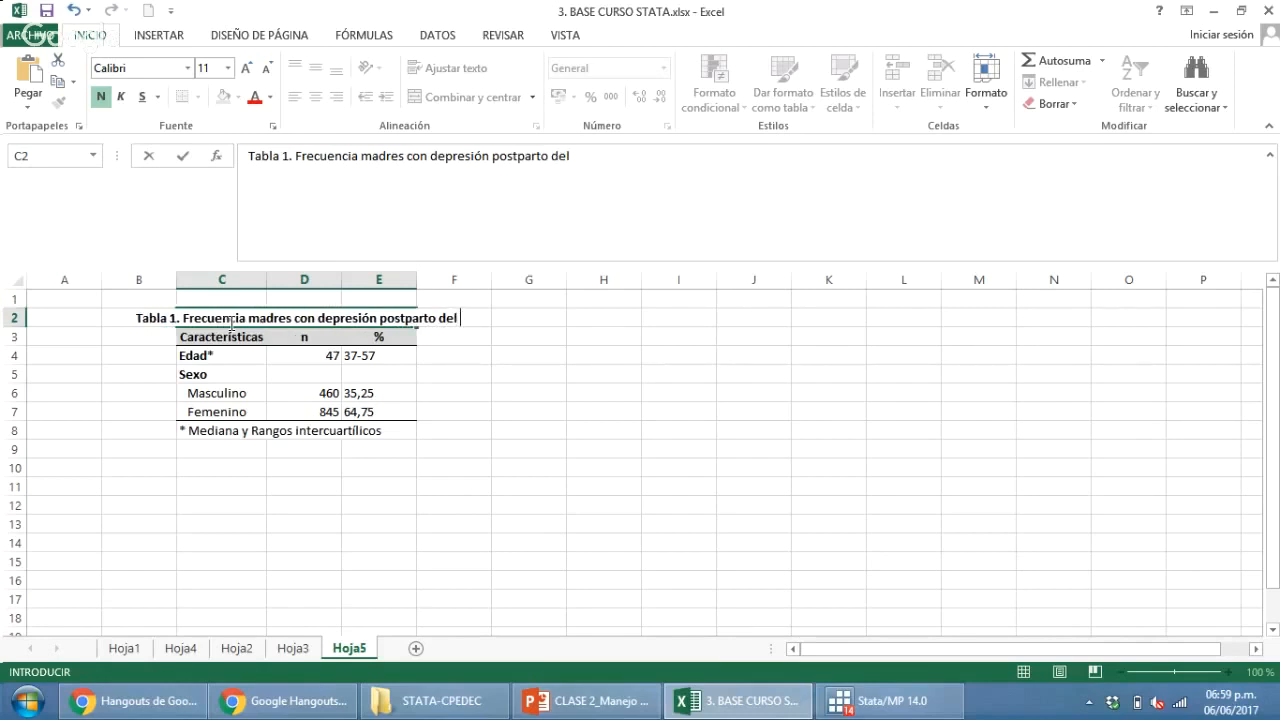
pyautogui.write('hosp')
pyautogui.press('BackSpace')
pyautogui.press('BackSpace')
pyautogui.press('BackSpace')
pyautogui.press('BackSpace')
pyautogui.write('Hospital')
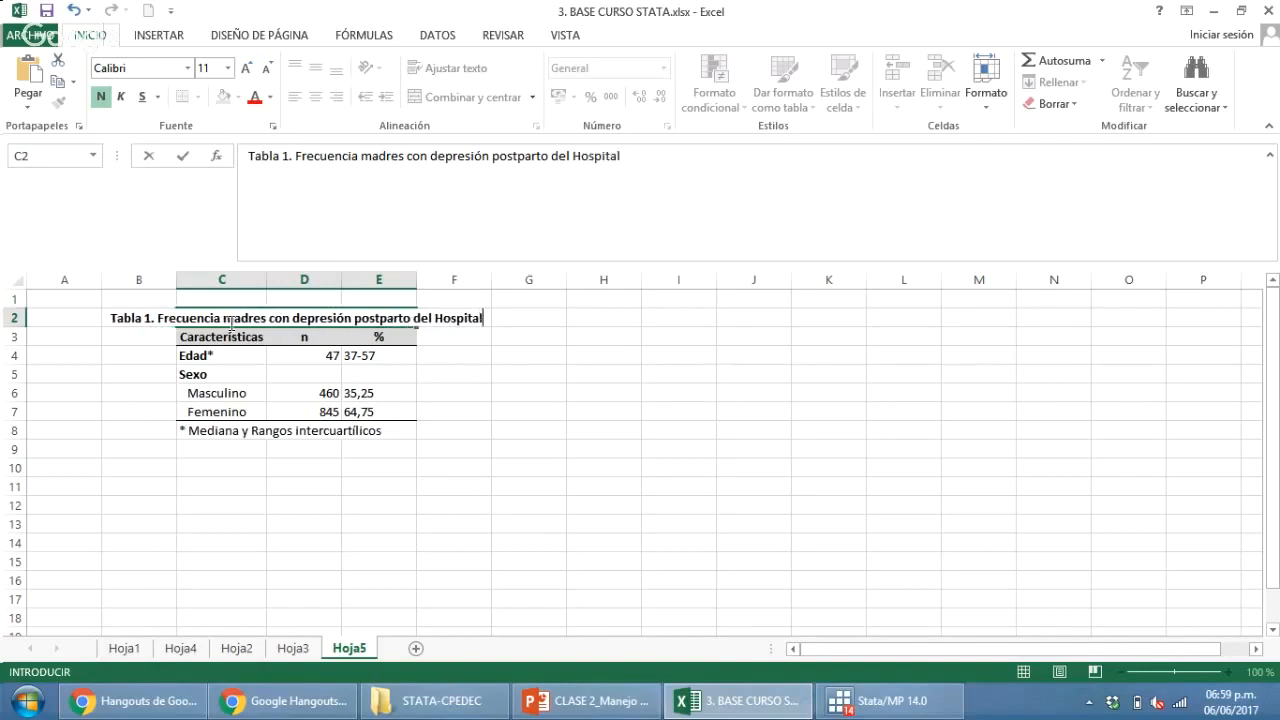
pyautogui.write(' C')
pyautogui.press('BackSpace')
pyautogui.write('XX')
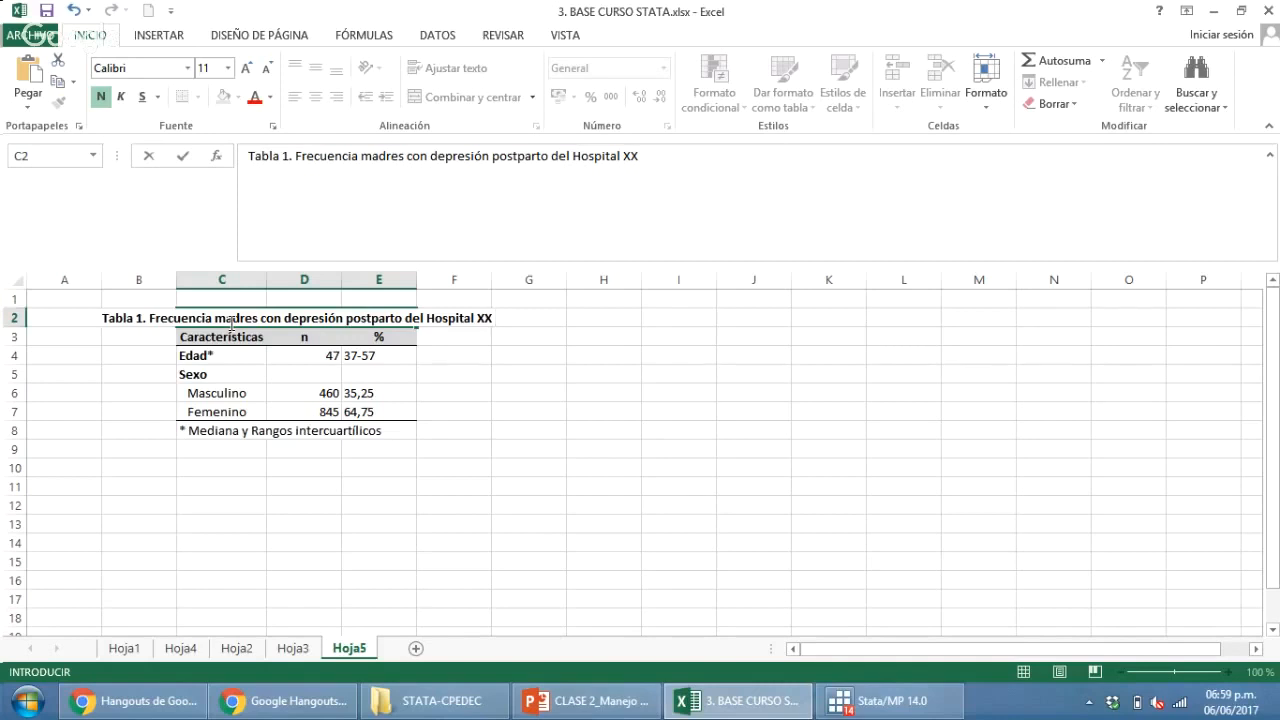
pyautogui.write(' 2')
pyautogui.press('BackSpace')
pyautogui.write('Juni')
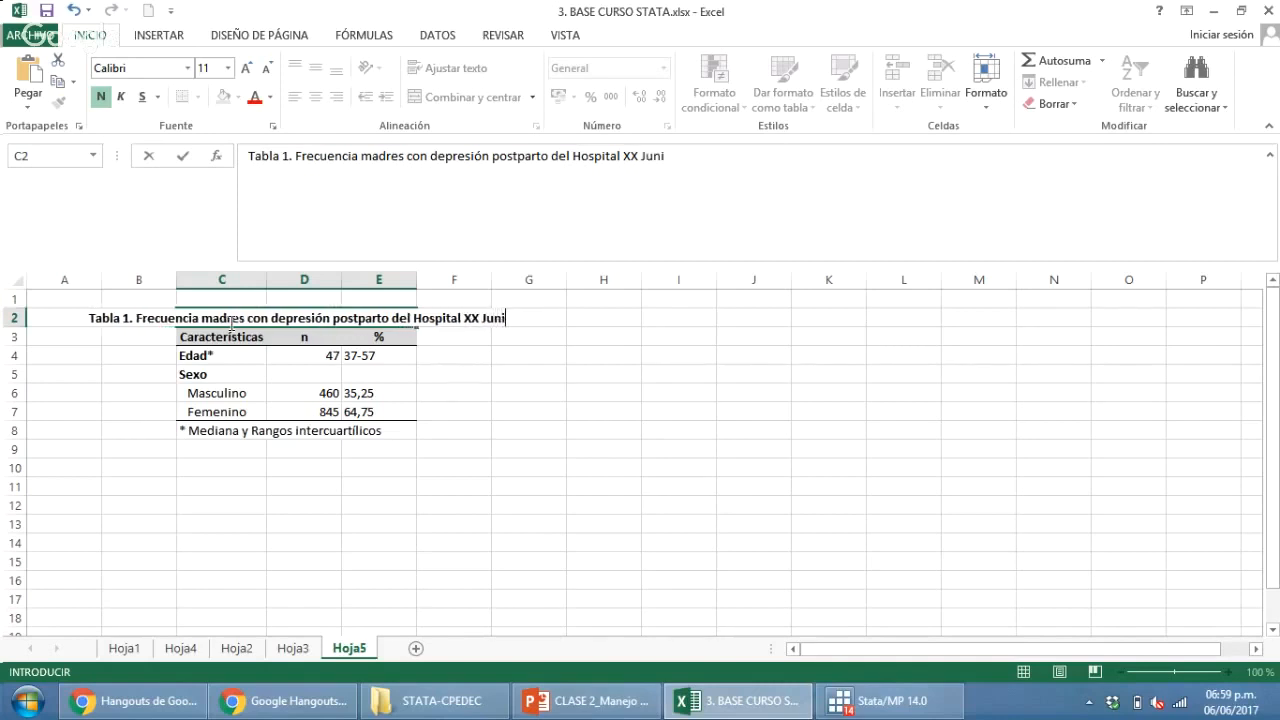
pyautogui.write('o 2017')
pyautogui.press('Return')
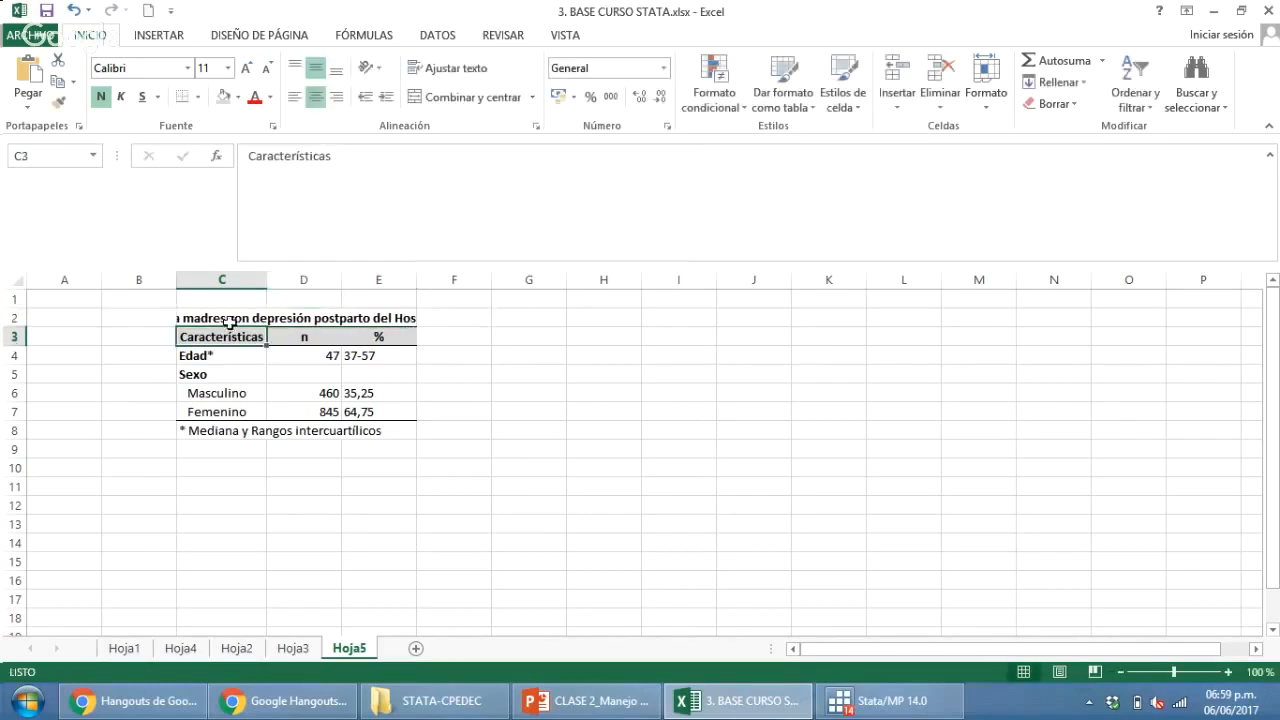
# Copy the whole table from the title to the footnote, C2 to E8.
pyautogui.click(721, 377)
pyautogui.moveTo(215, 318); pyautogui.dragTo(396, 422)
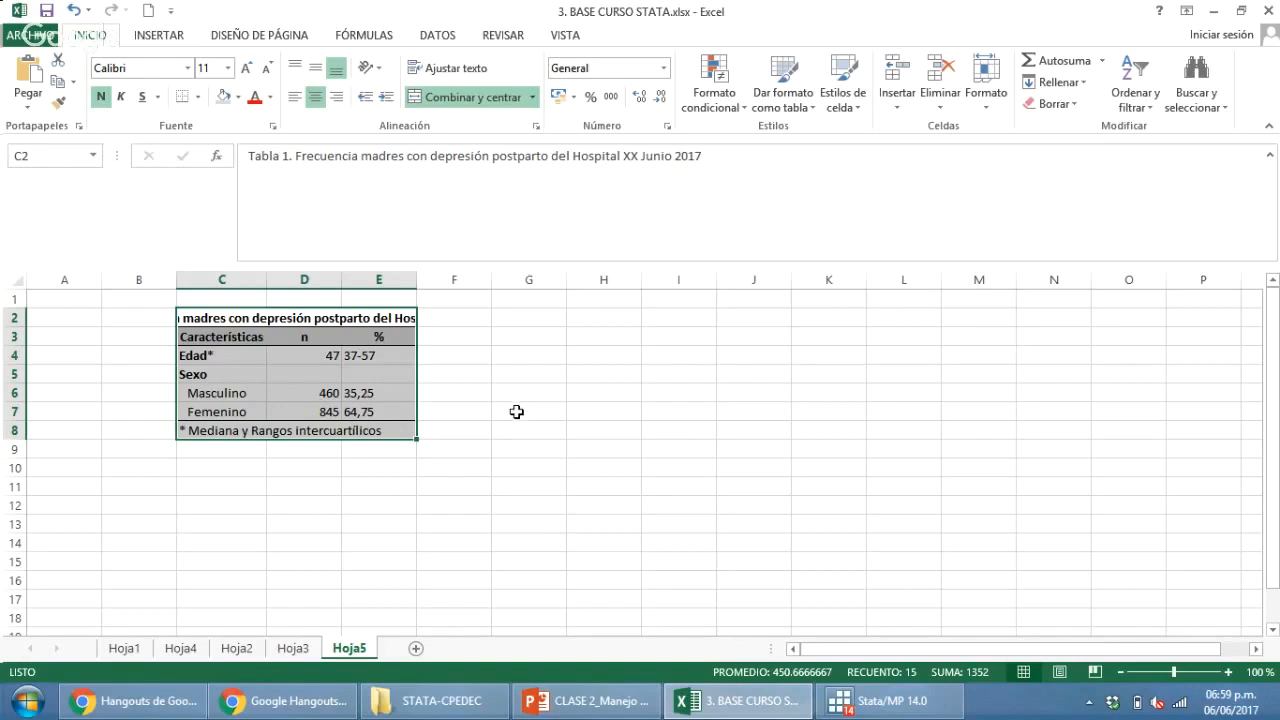
pyautogui.hotkey('ctrl', 'c')
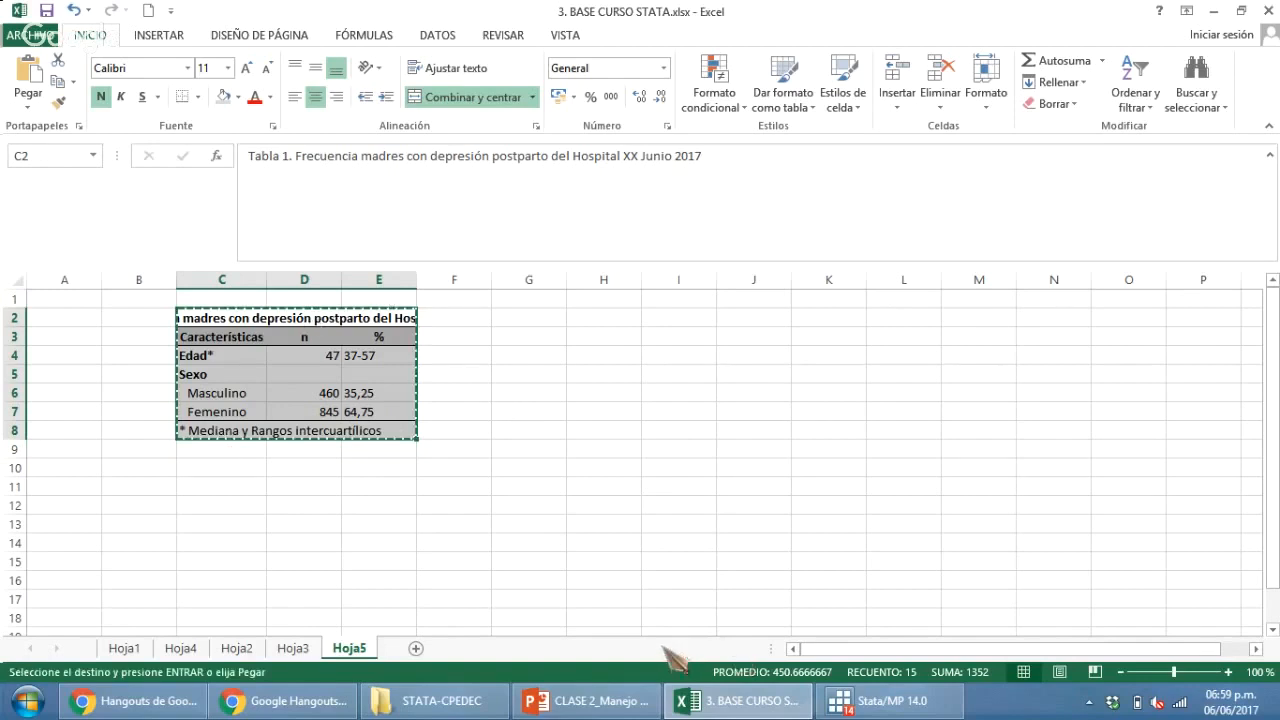
# Launch Word with the run command winword, create a blank document and paste the copied table into it.
pyautogui.press('super+r')
pyautogui.write('word')
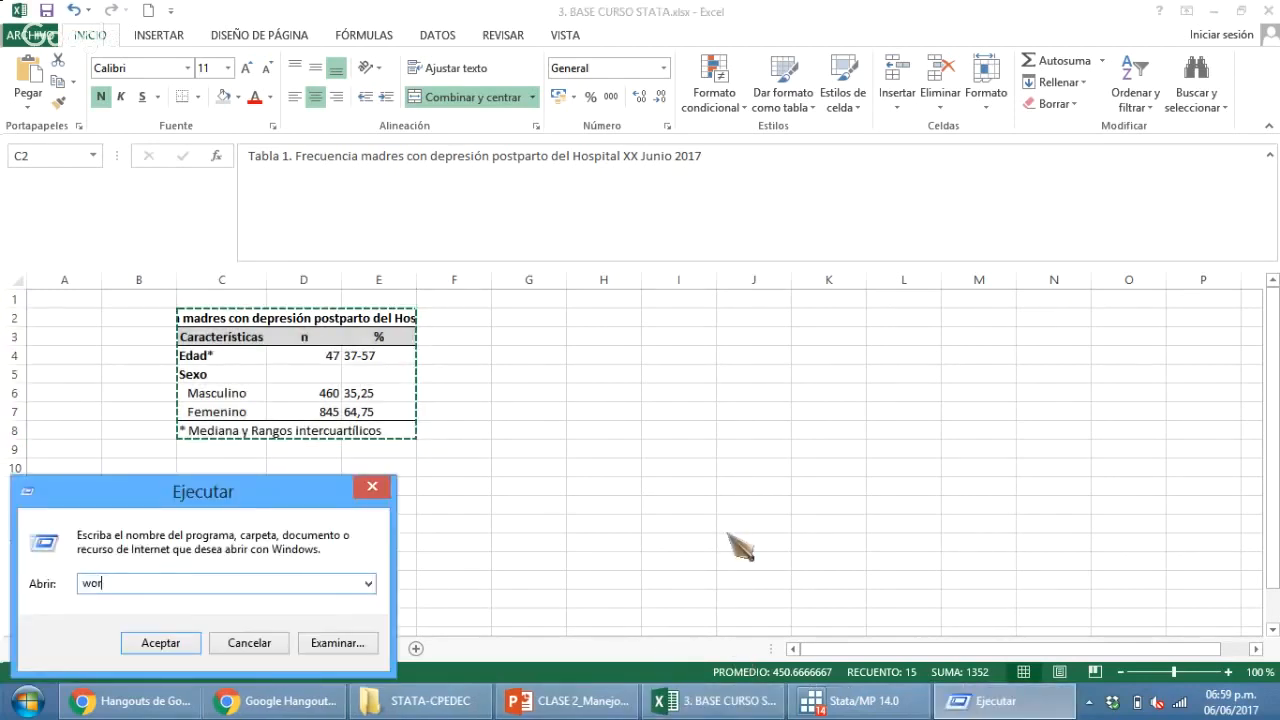
pyautogui.press('Return')
pyautogui.press('Return')
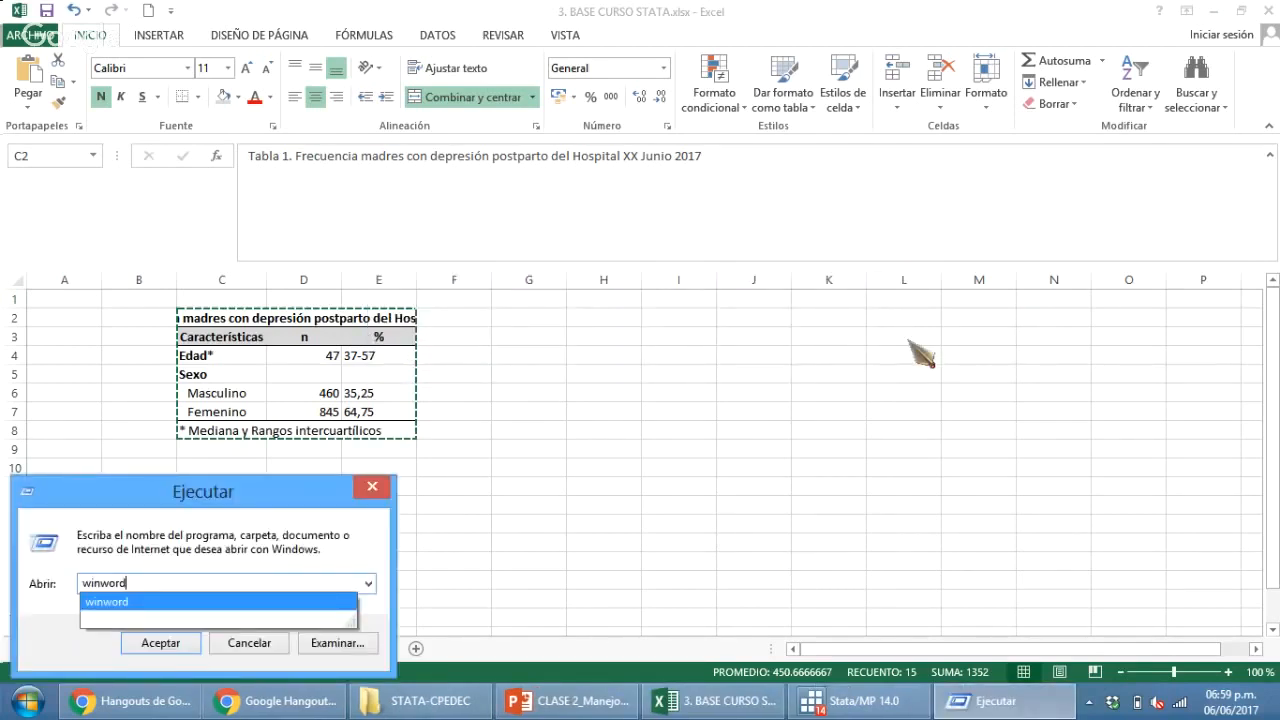
pyautogui.press('Return')
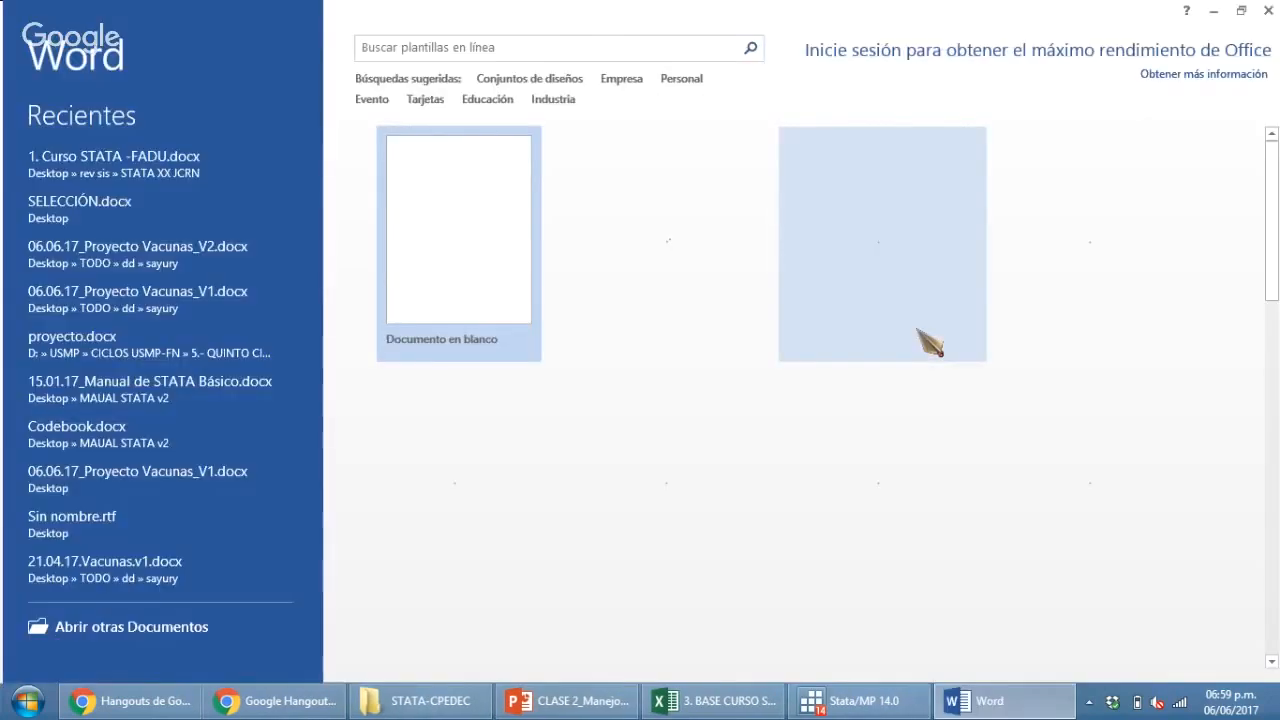
pyautogui.press('Return')
pyautogui.hotkey('ctrl', 'v')
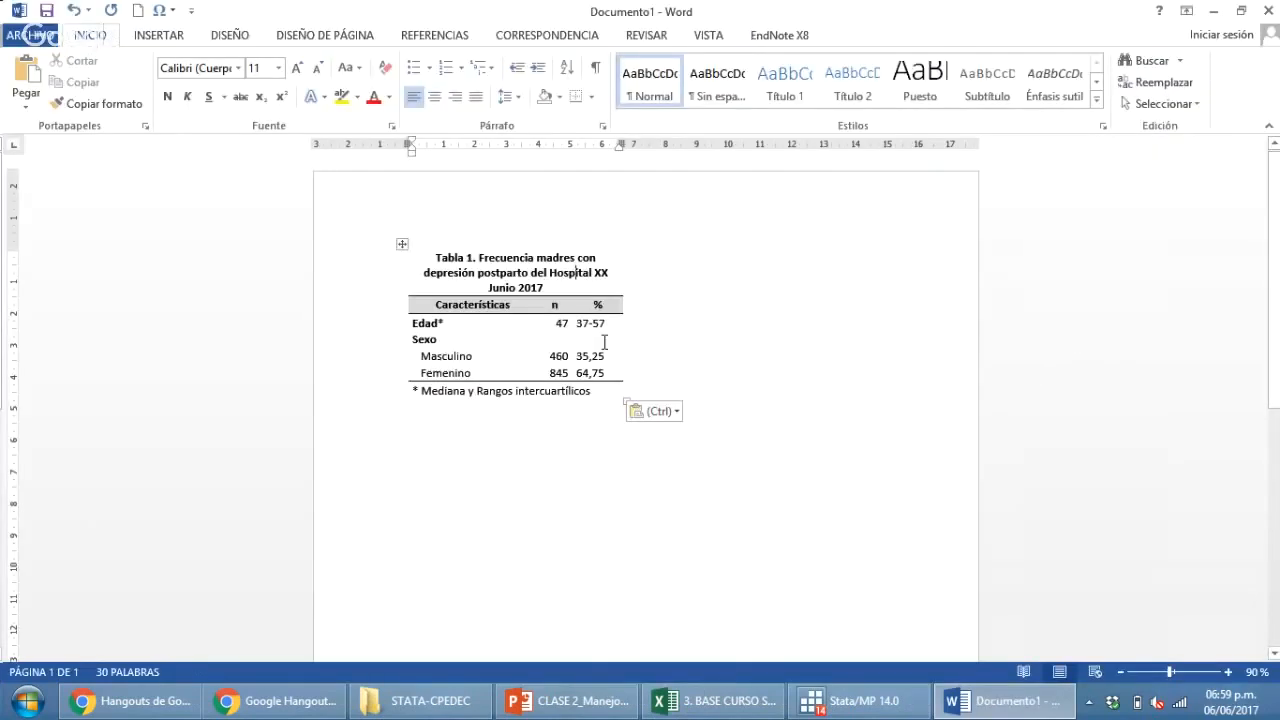
# Justify the title paragraph of the pasted table.
pyautogui.tripleClick(576, 273)
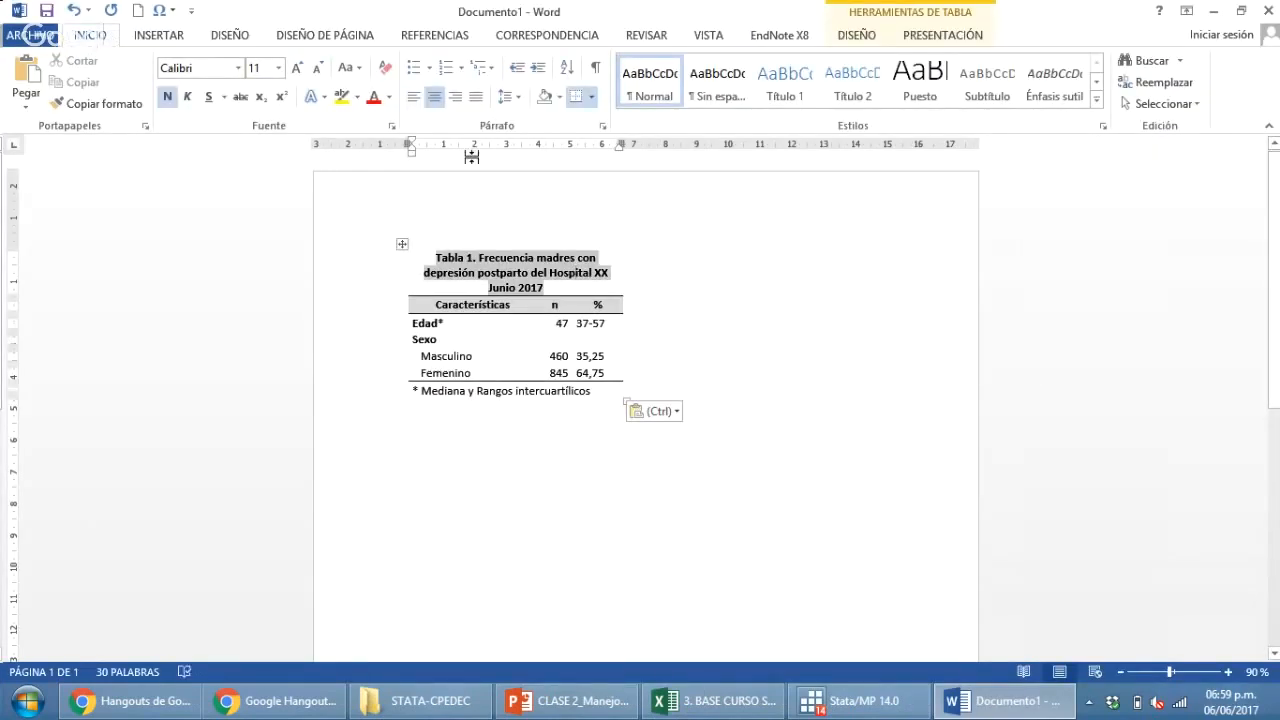
pyautogui.click(477, 98)
pyautogui.click(692, 356)
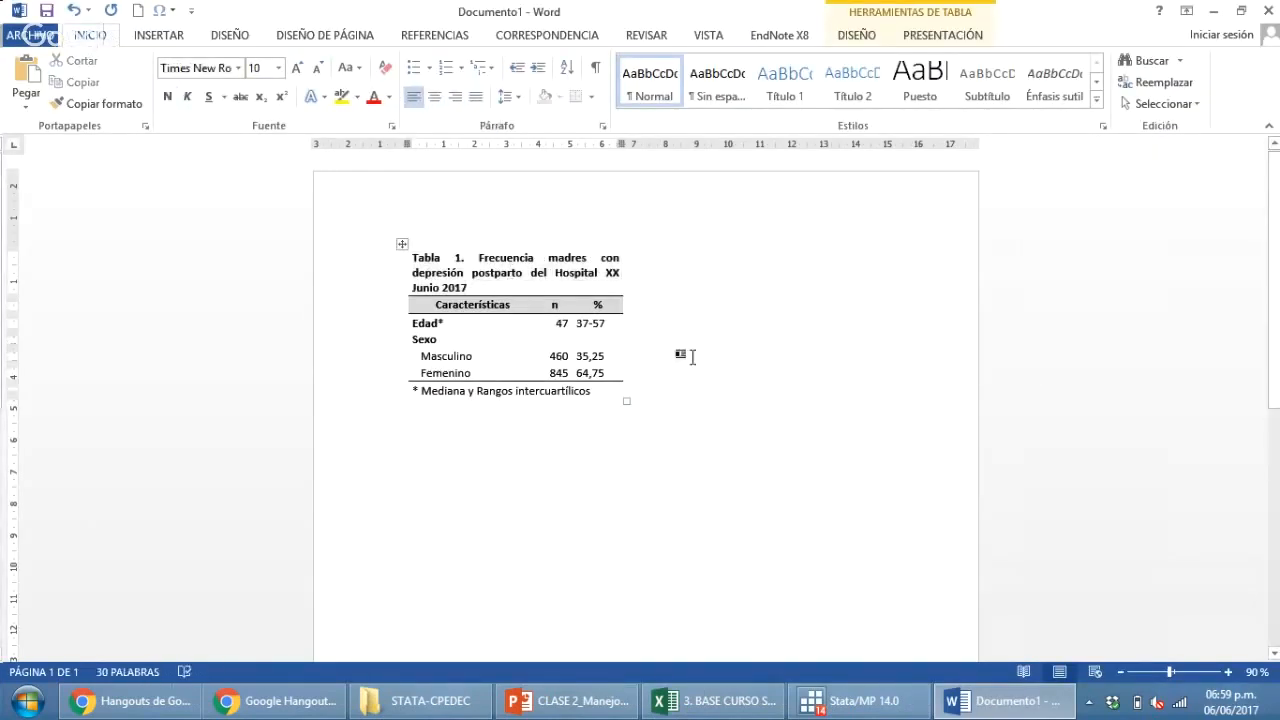
pyautogui.click(508, 322)
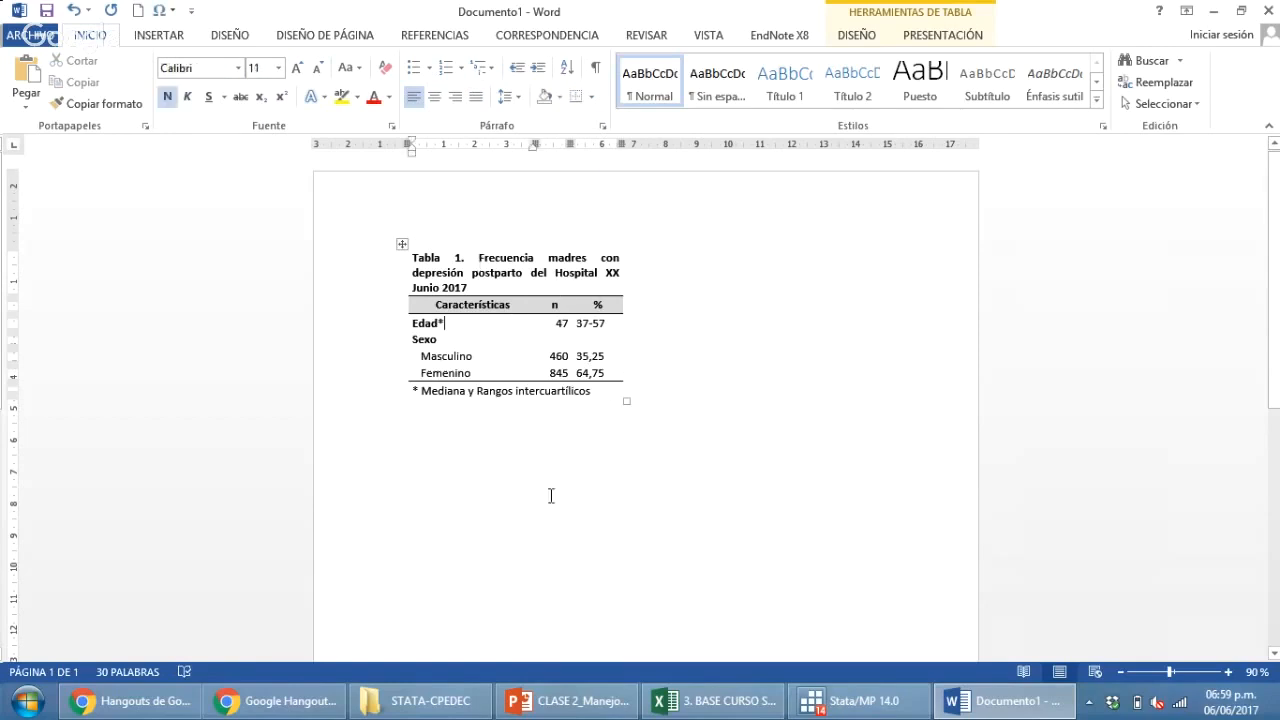
# Switch to the PowerPoint presentation and start the slide show from slide 15, TABLA CIENTÍFICA.
pyautogui.moveTo(677, 703)
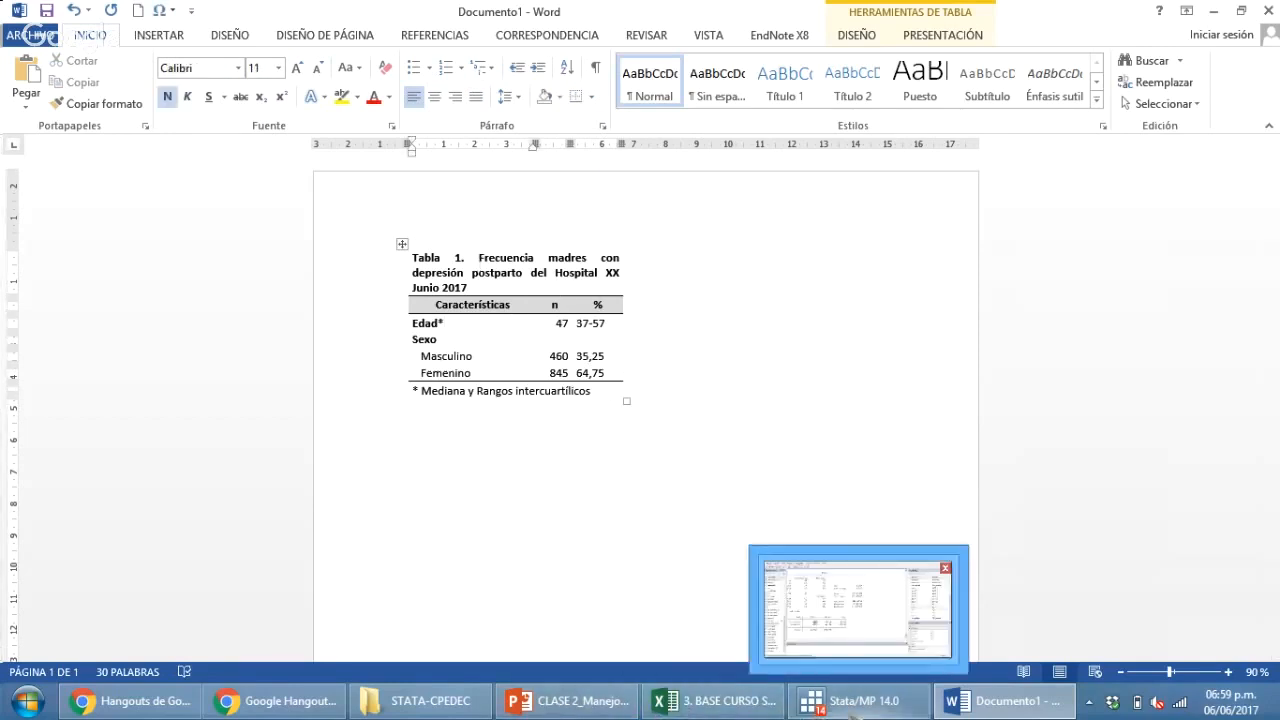
pyautogui.click(590, 707)
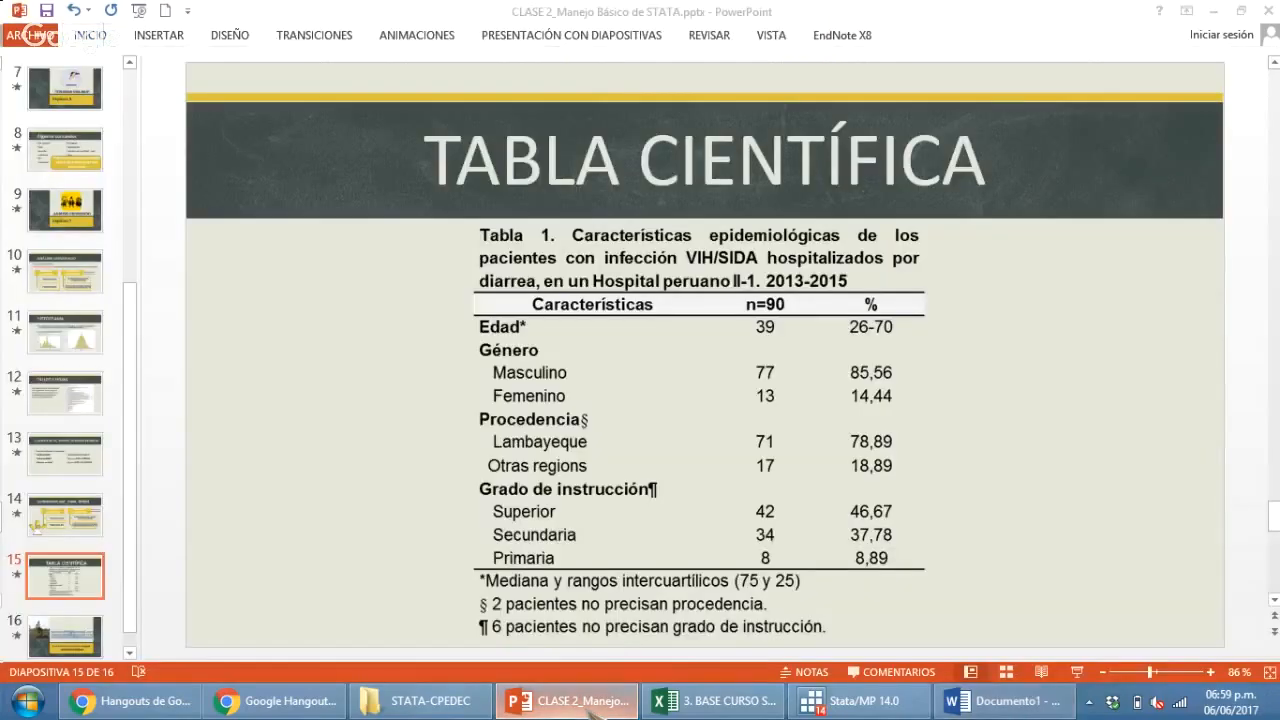
pyautogui.hotkey('shift', 'F5')
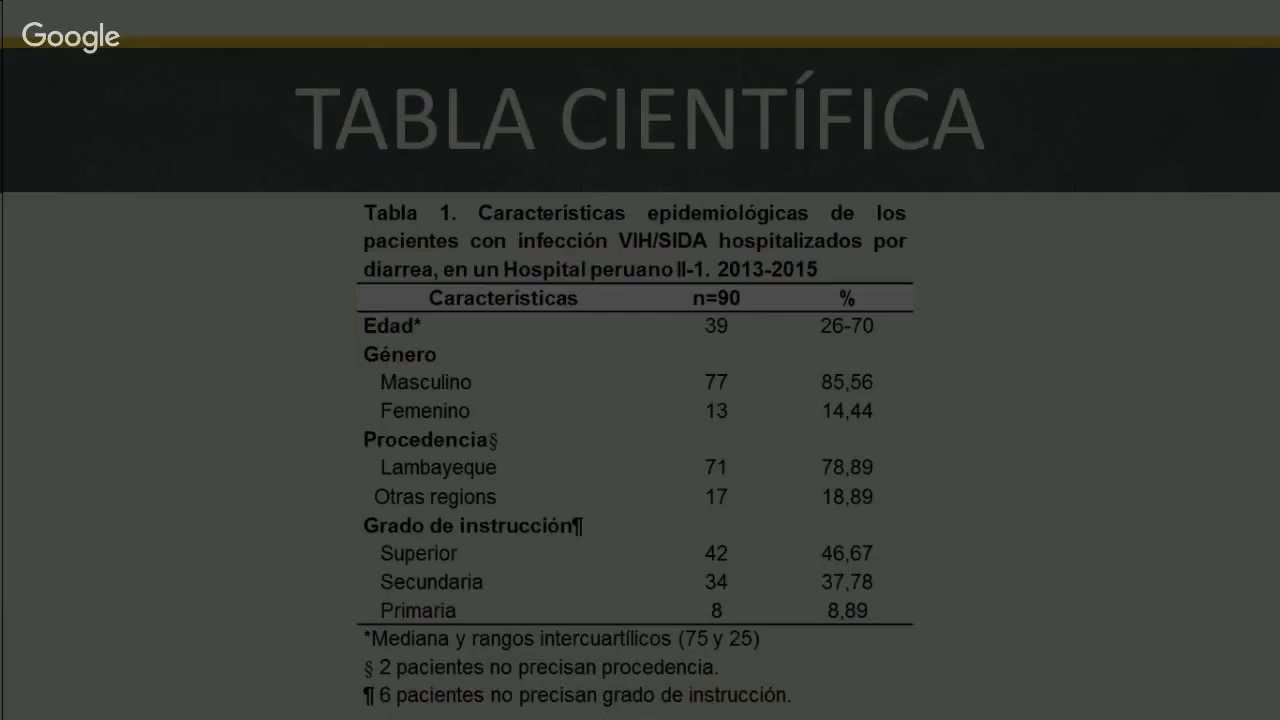